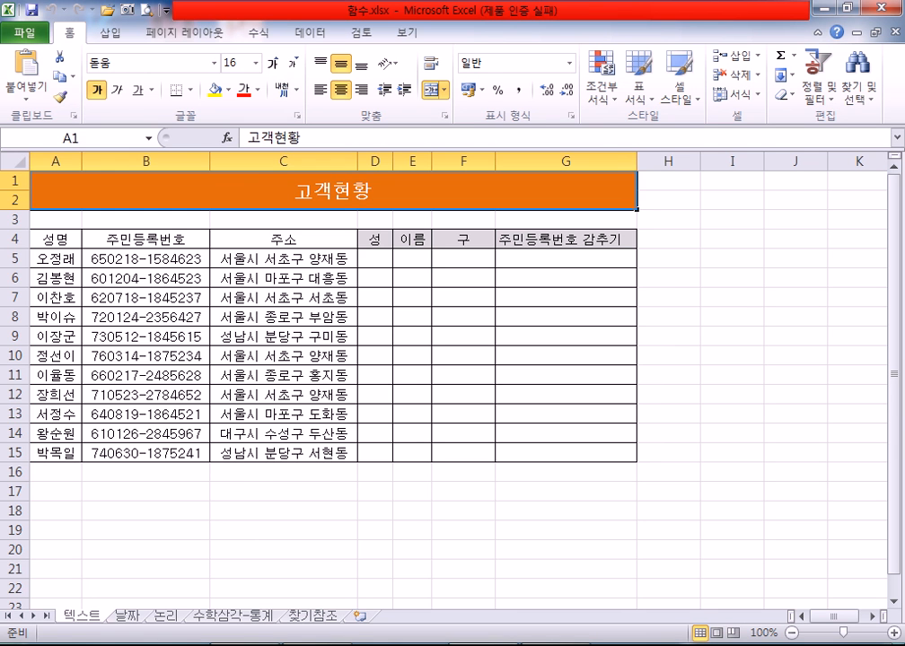
Open a blank Notepad document and choose a larger font size for its text.
key(super)
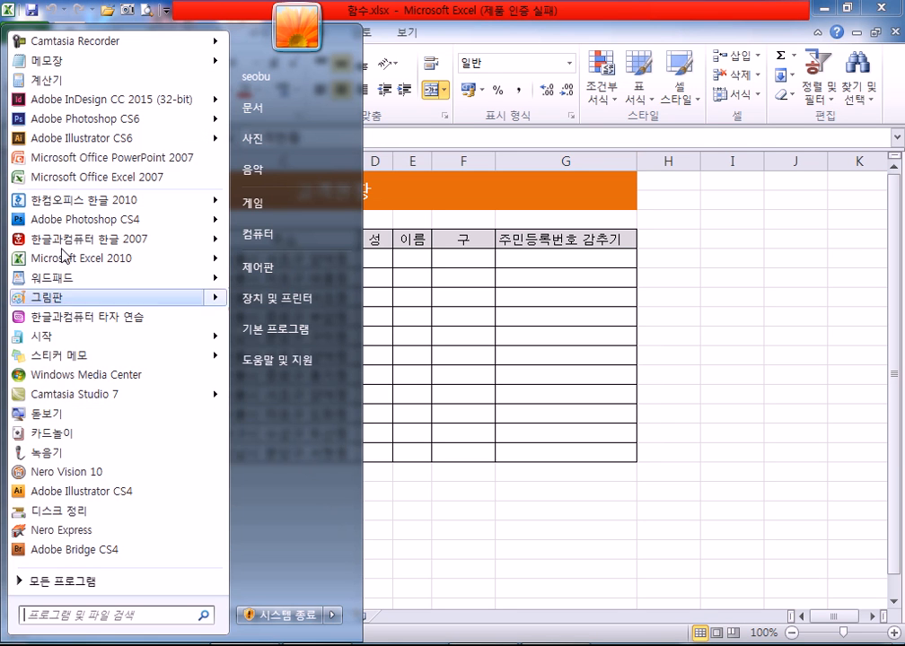
click(51, 61)
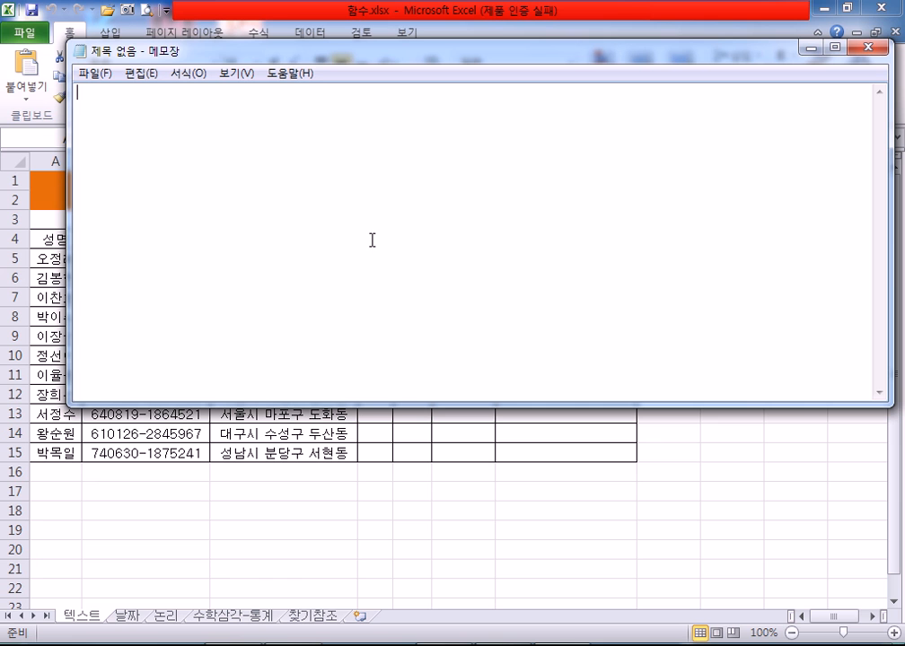
click(189, 73)
click(210, 112)
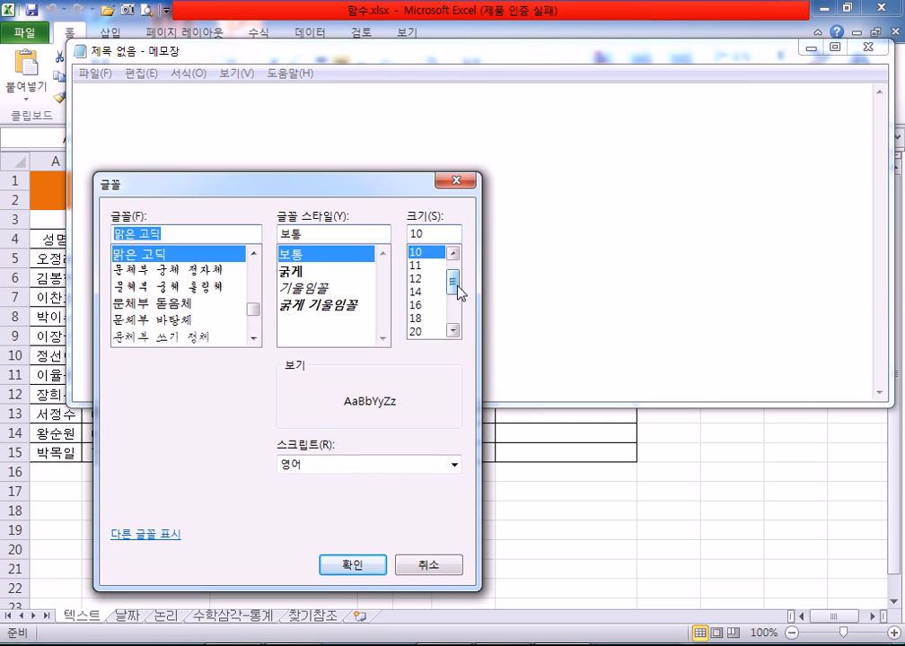
drag(457, 285, 453, 303)
click(427, 318)
click(353, 565)
Write the heading line "함수(Function) = 기능" in the blank note.
text(함수)
text((Functi)
text(on))
text( = rl)
key(BackSpace)
key(BackSpace)
key(Hangul)
text(기능)
key(Return)
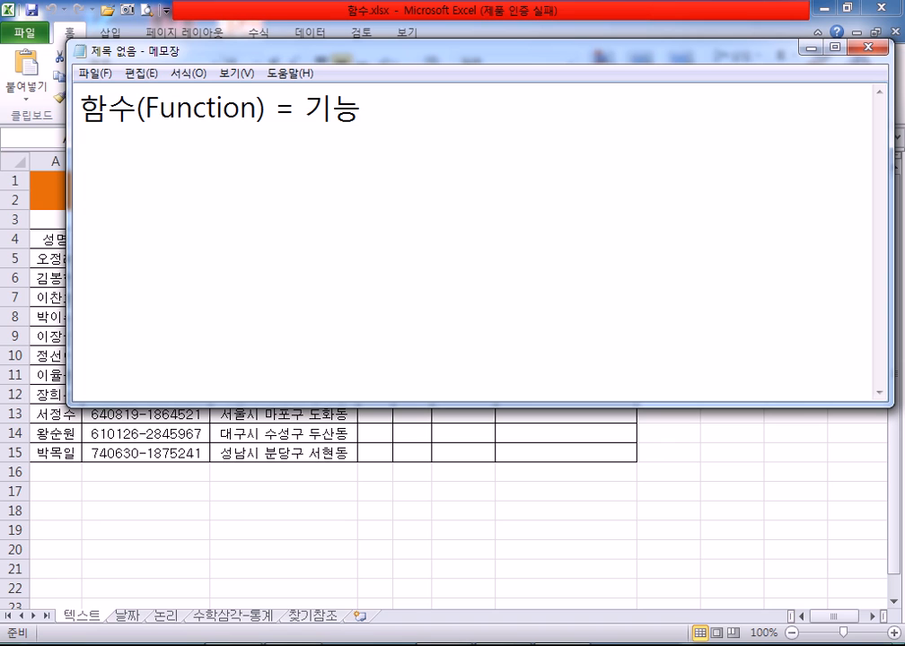
Leave a blank line under the heading and write the example "=쿠쿠압력밥솥(물, 쌀)".
key(Return)
text(=)
text(쿠쿠)
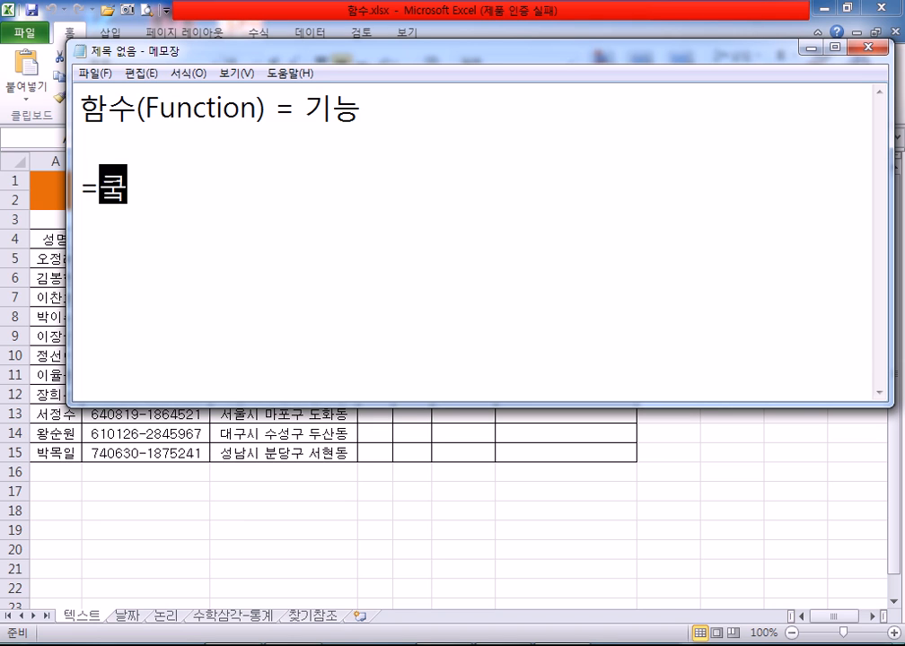
text(압력바)
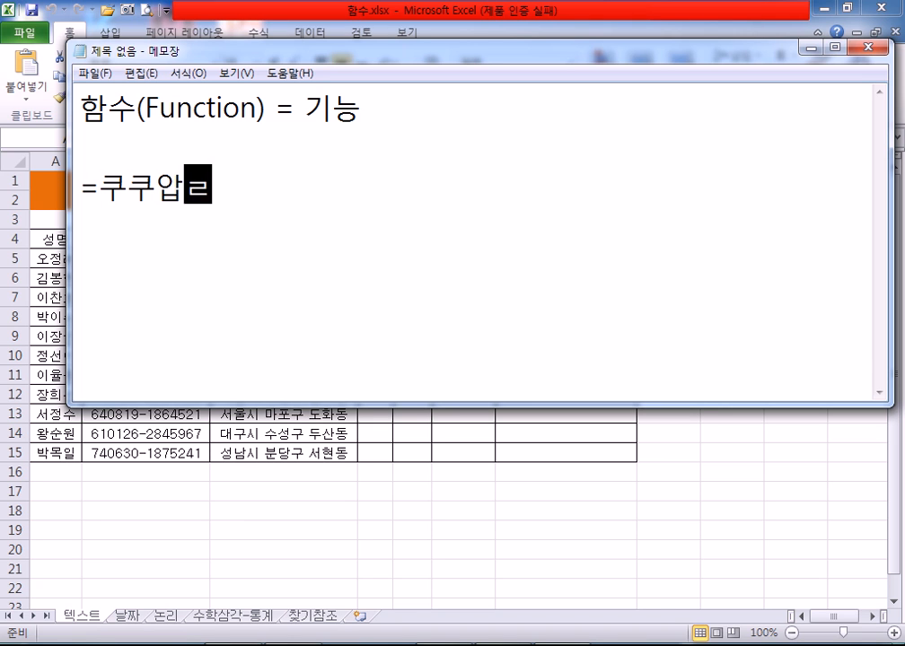
text(ㅂ솥)
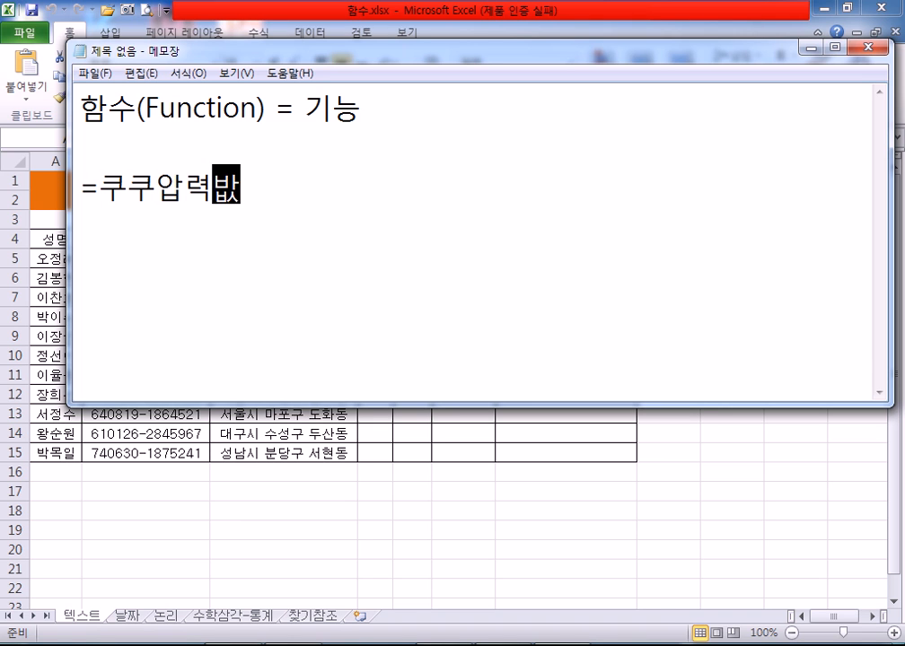
text(()
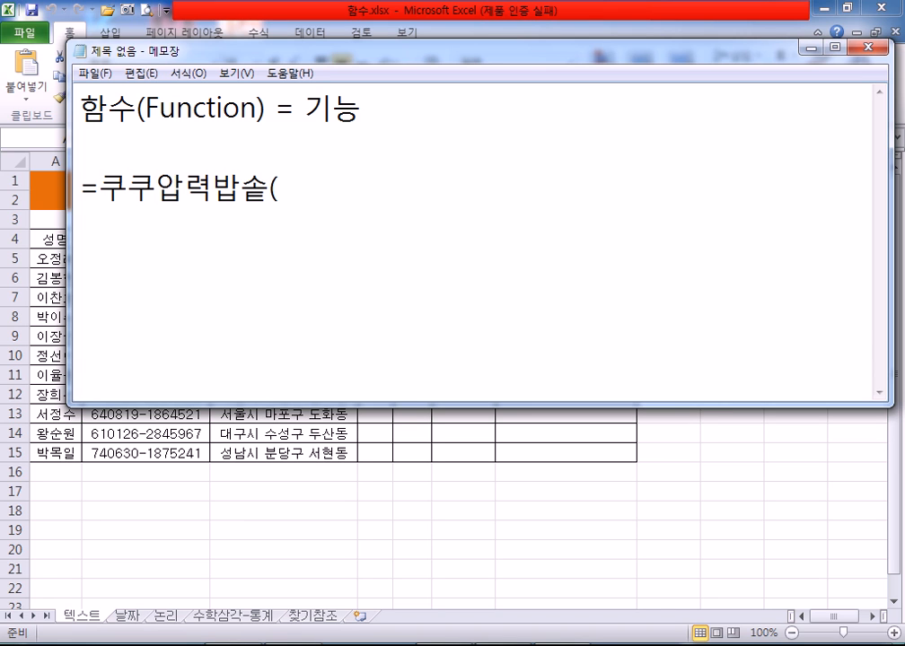
text(물, 쌀))
key(Return)
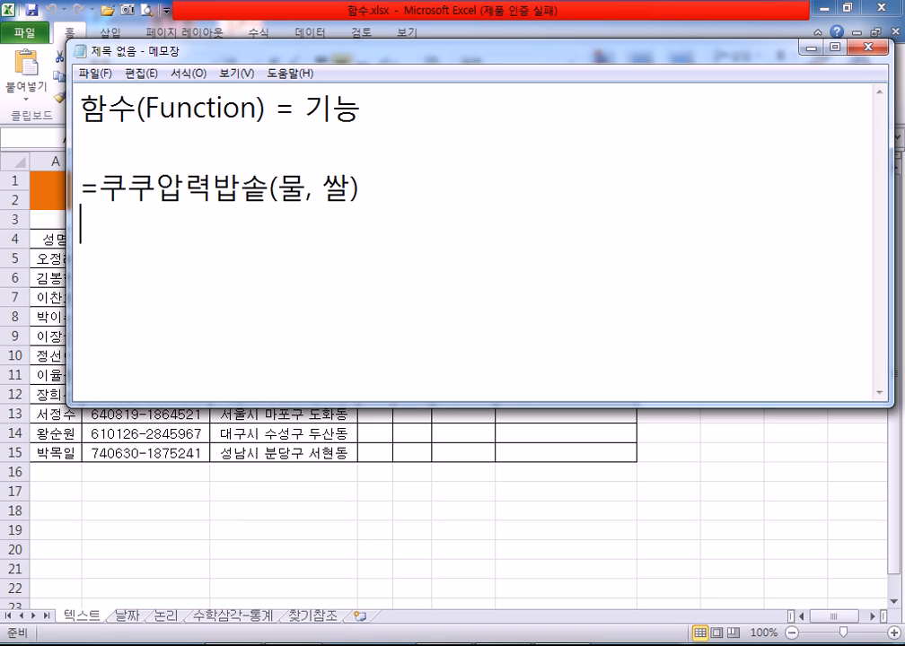
Add the line "가열, 뜸, 보온" under the rice cooker example, followed by a blank line.
text(가열)
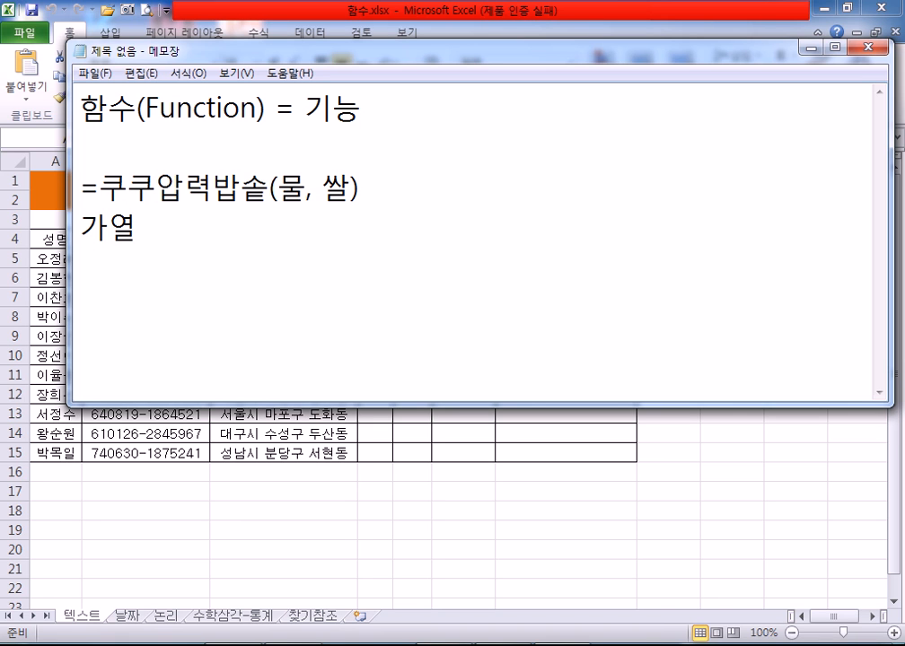
text(, 뜸,)
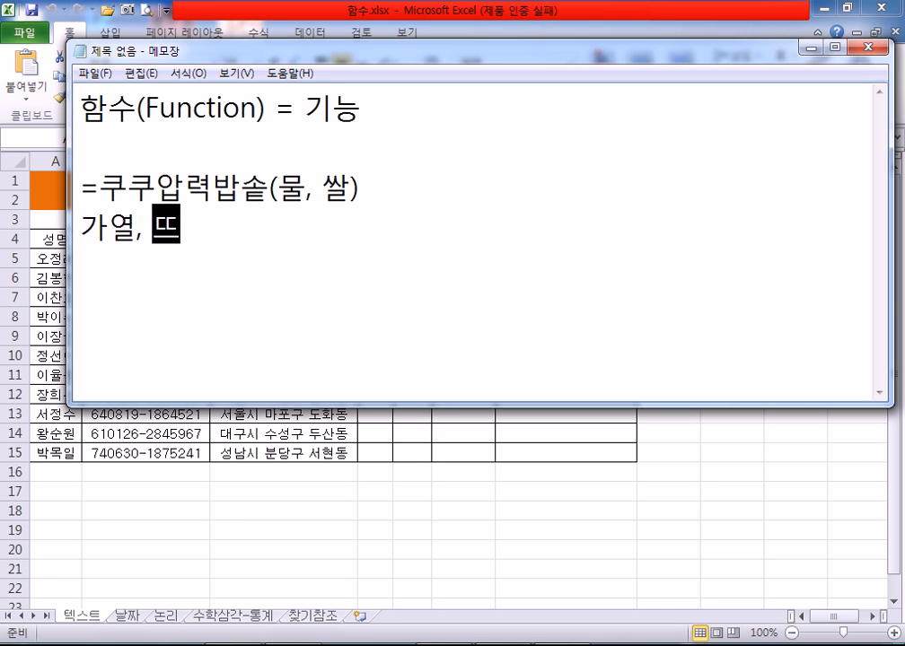
text( 보온)
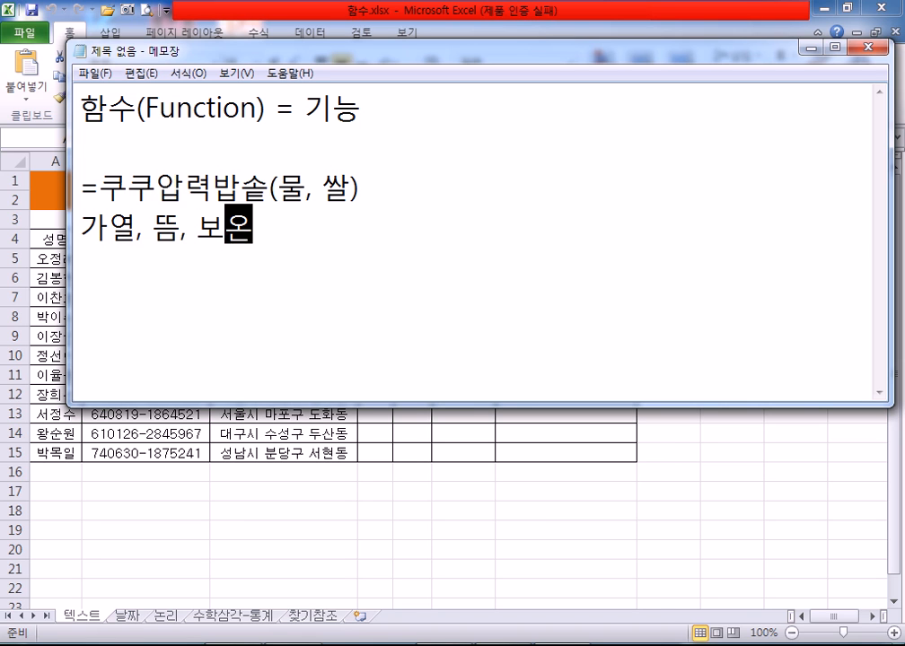
key(Return)
key(Return)
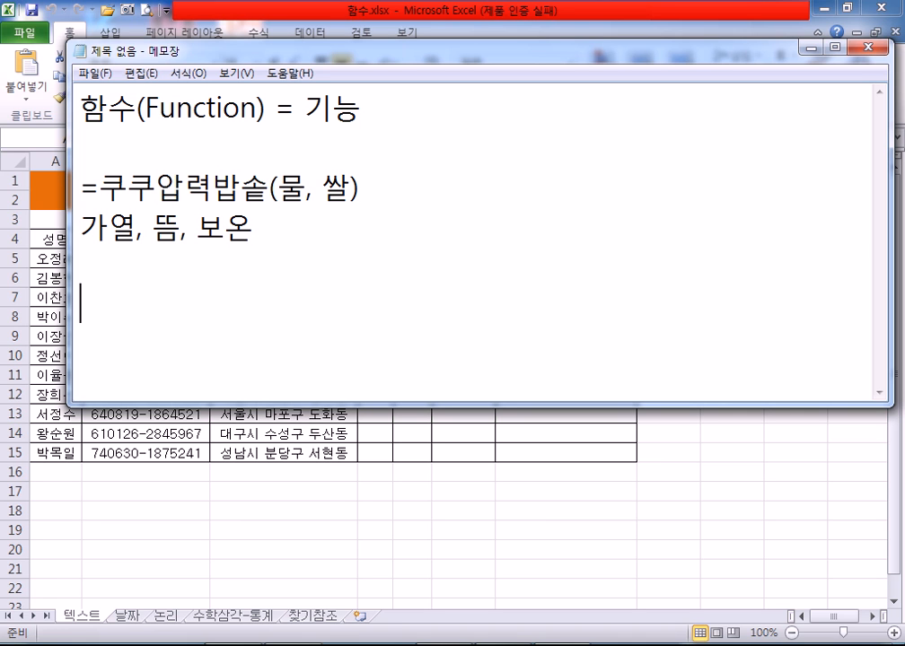
Write the example "=SUM(값....)" below the blank line and make the note window taller.
text(=SUM()
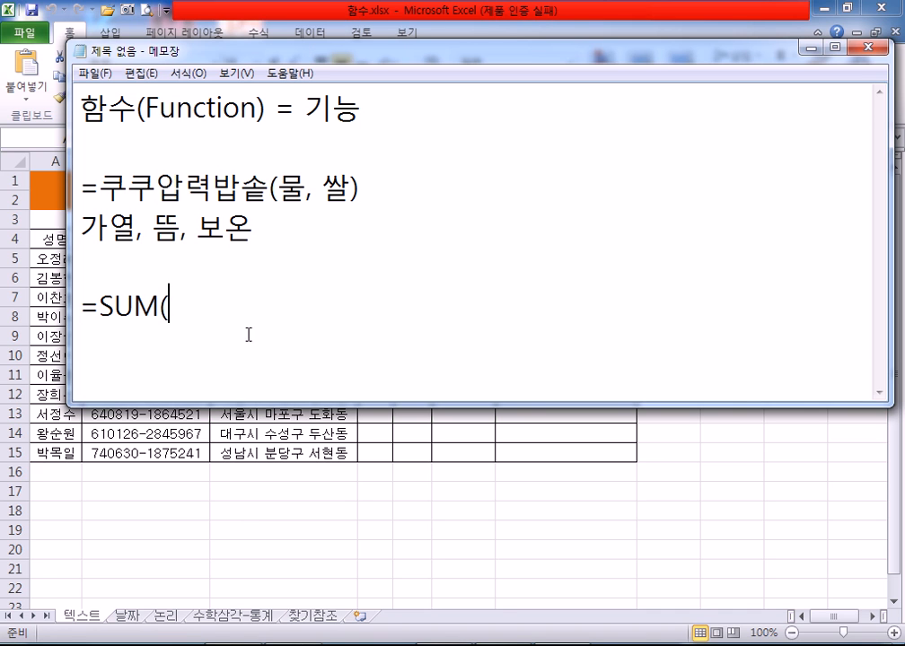
drag(245, 401, 245, 516)
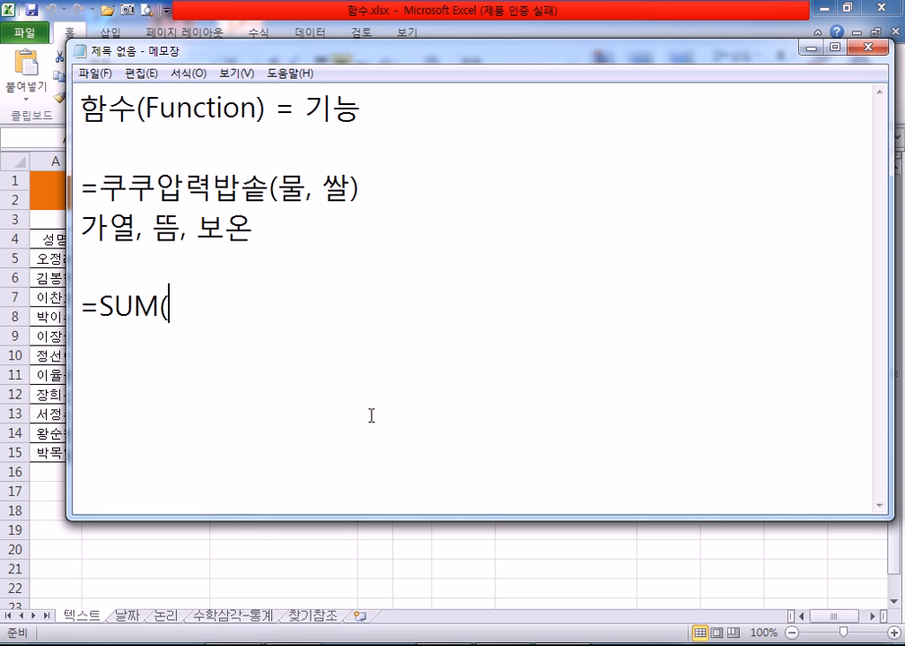
text(값들)
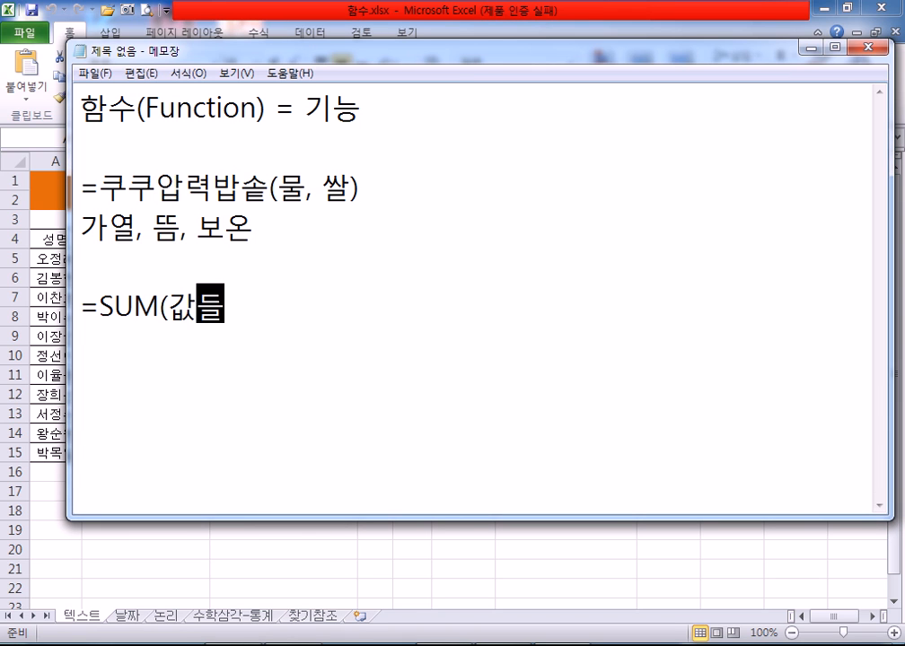
text(....))
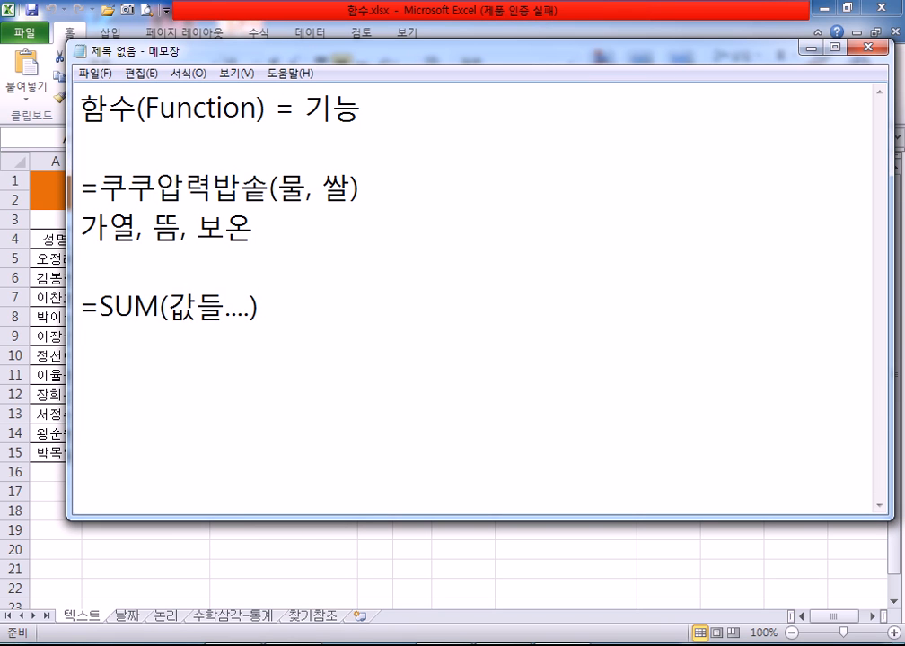
key(Left)
key(Left)
key(Left)
key(Left)
key(Left)
key(BackSpace)
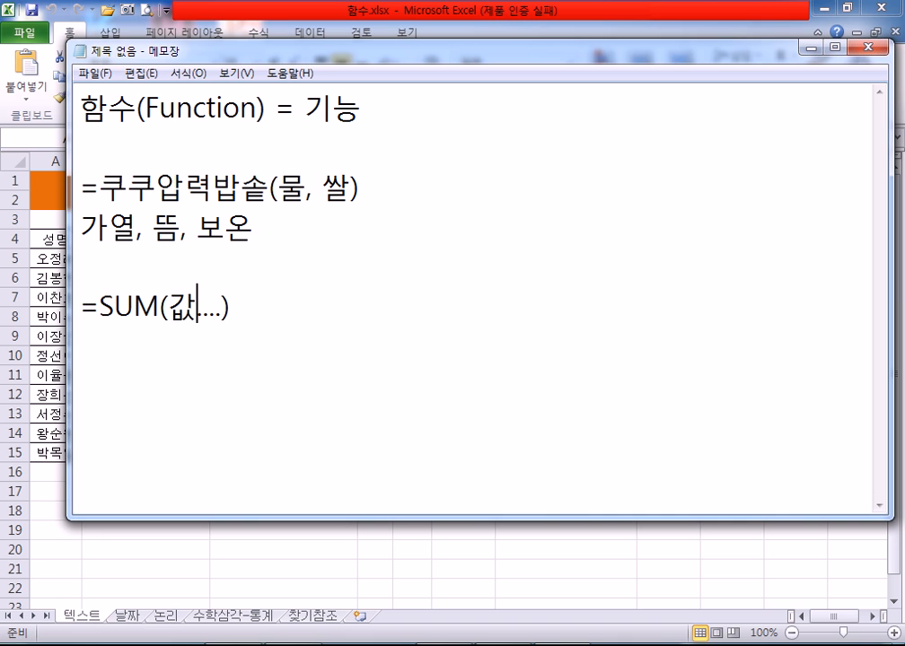
Add a second example line "=SUM(범위)" below the first one, with the function name in capitals.
key(End)
key(Return)
text(=sum)
text((범위))
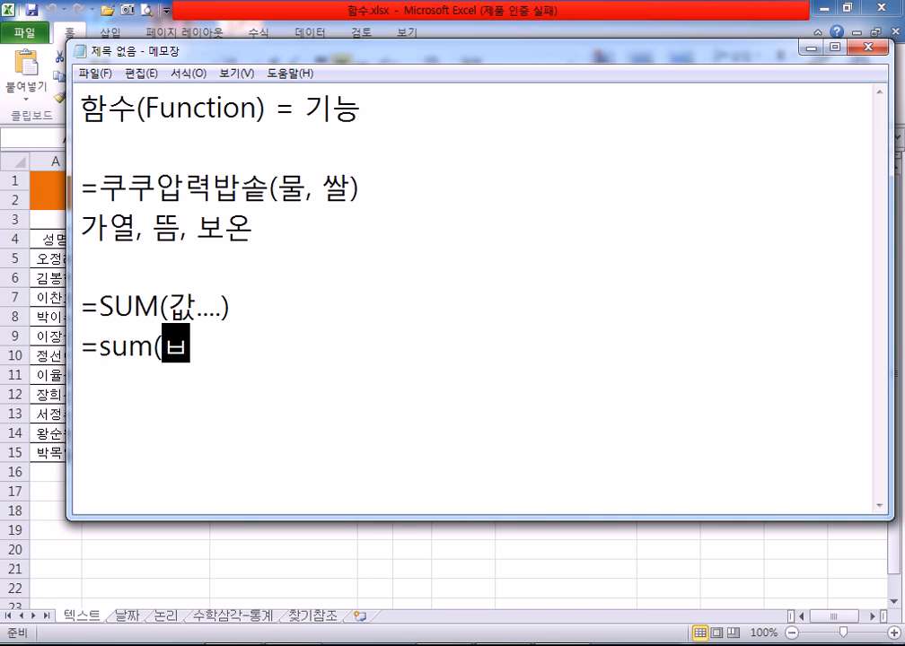
key(Home)
key(Right)
text(ㄴ)
key(BackSpace)
text(SUM)
key(Delete)
key(Delete)
key(Delete)
key(End)
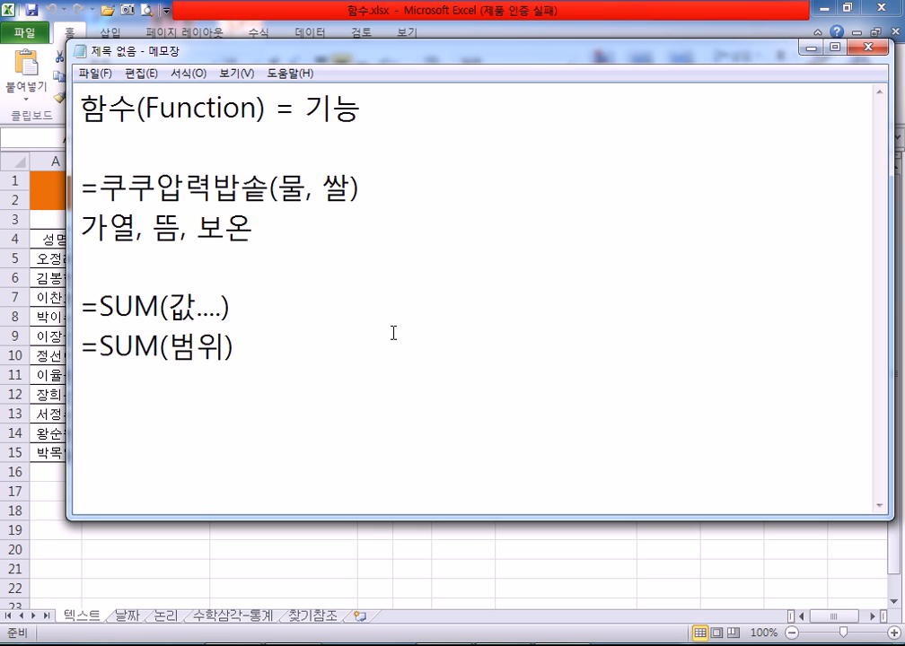
key(Return)
Switch to the 함수.xlsx workbook in Excel and examine the full name in A5 against the empty surname cell D5.
key(alt+Tab)
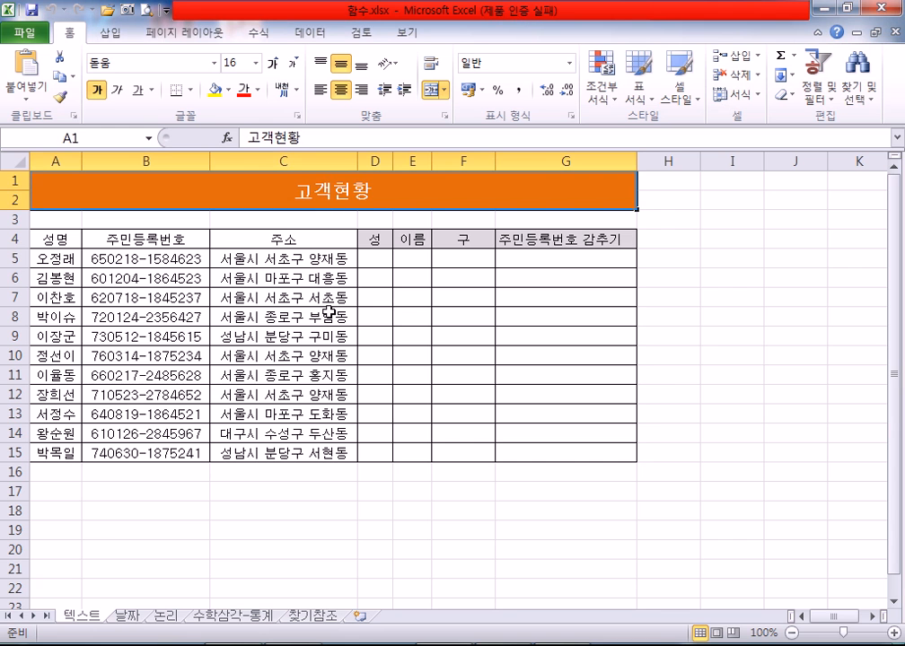
click(378, 262)
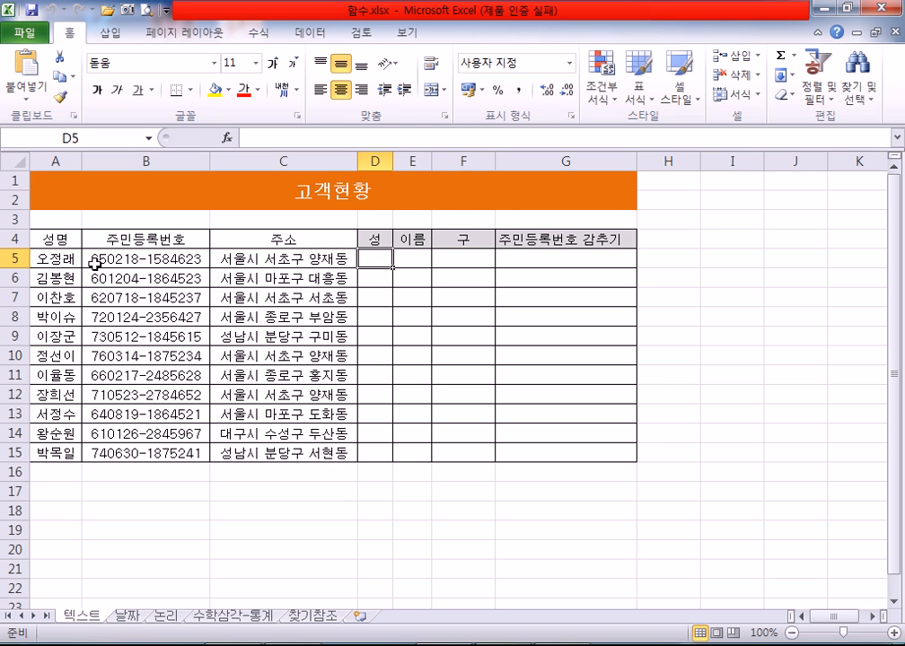
click(57, 261)
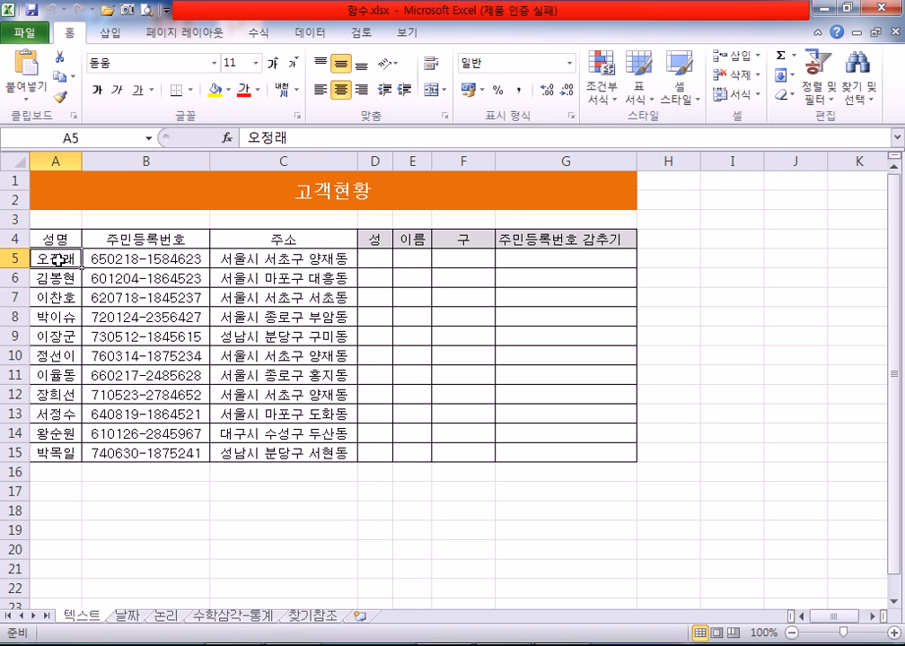
click(372, 256)
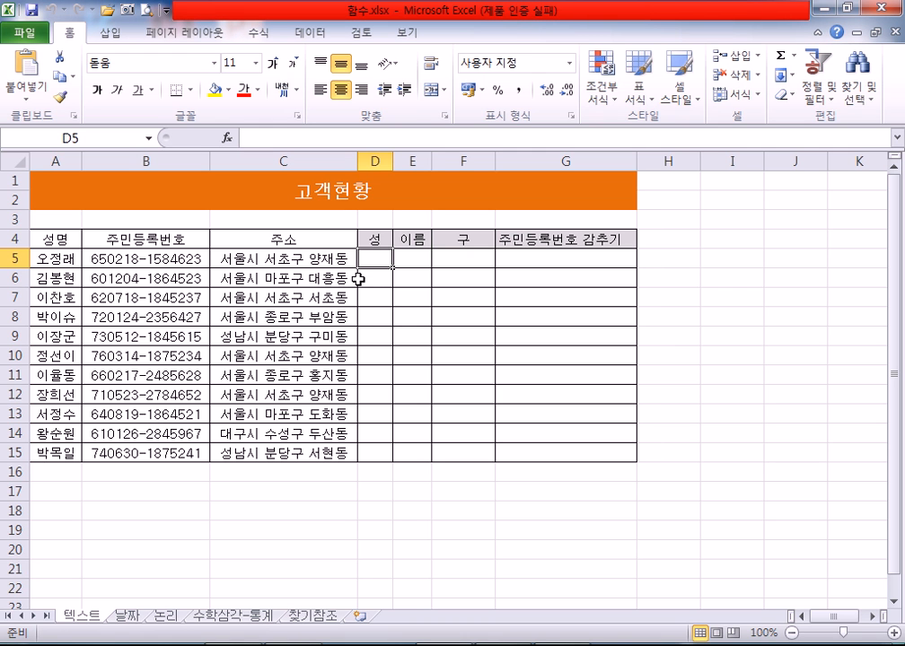
click(58, 257)
scroll(60, 259, up, 4)
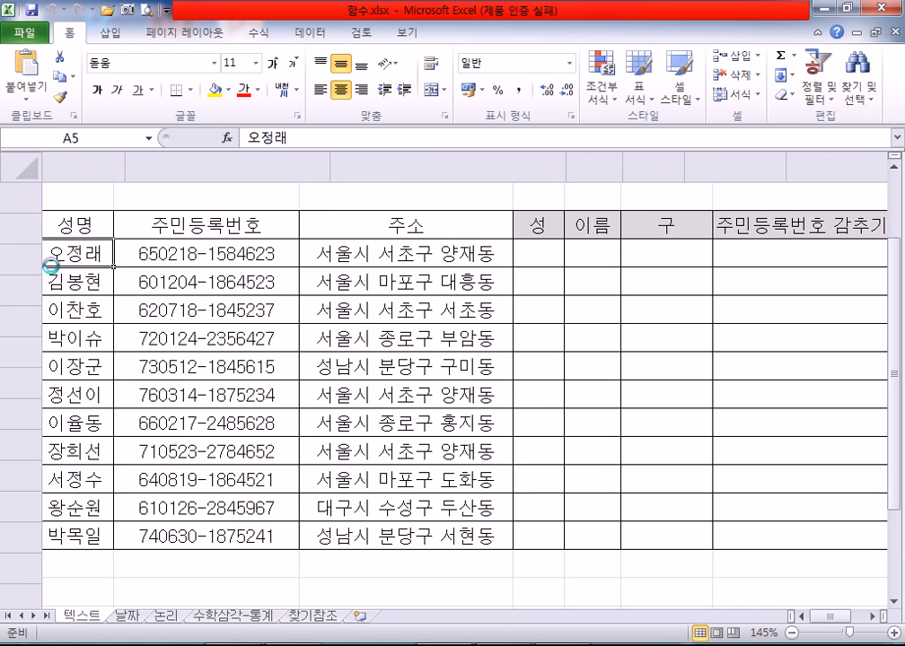
double_click(78, 230)
drag(67, 231, 117, 223)
click(84, 231)
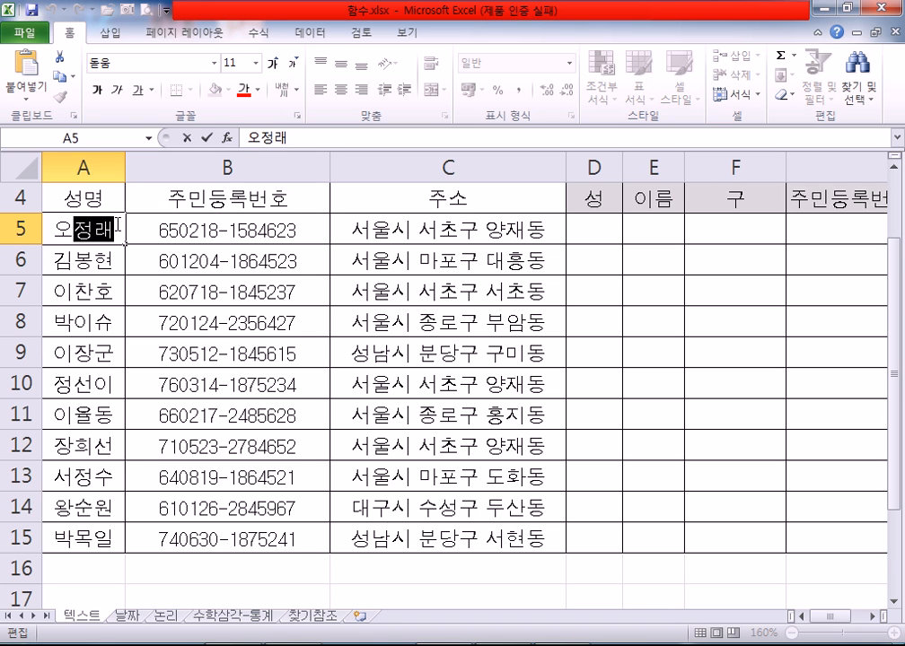
click(594, 231)
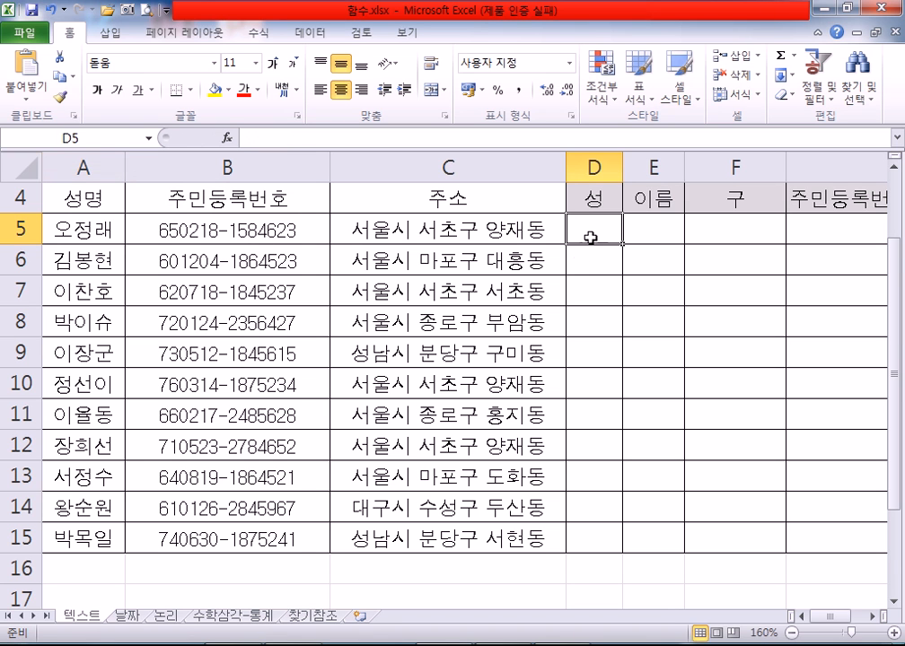
text(=)
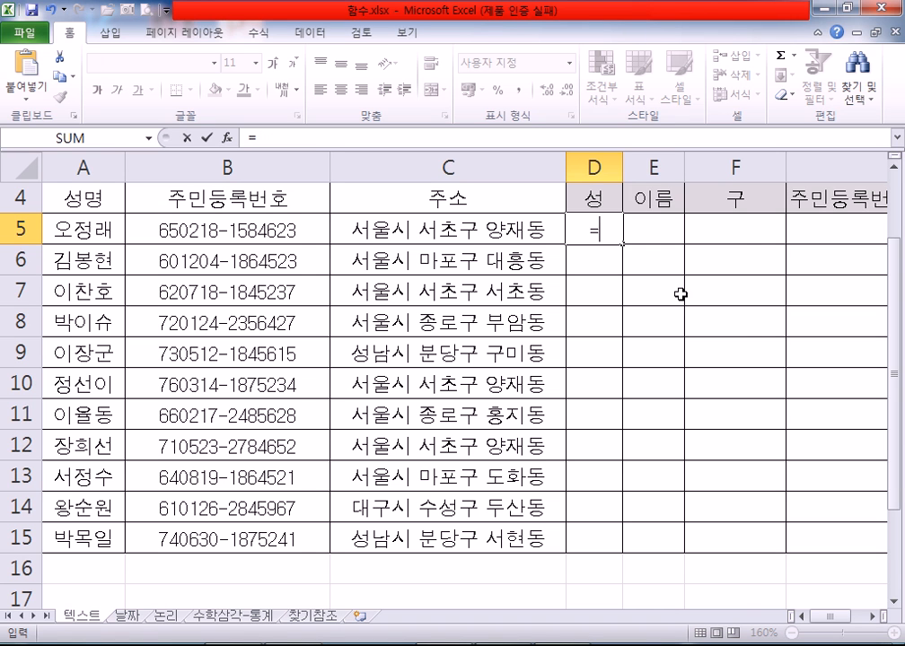
text(L)
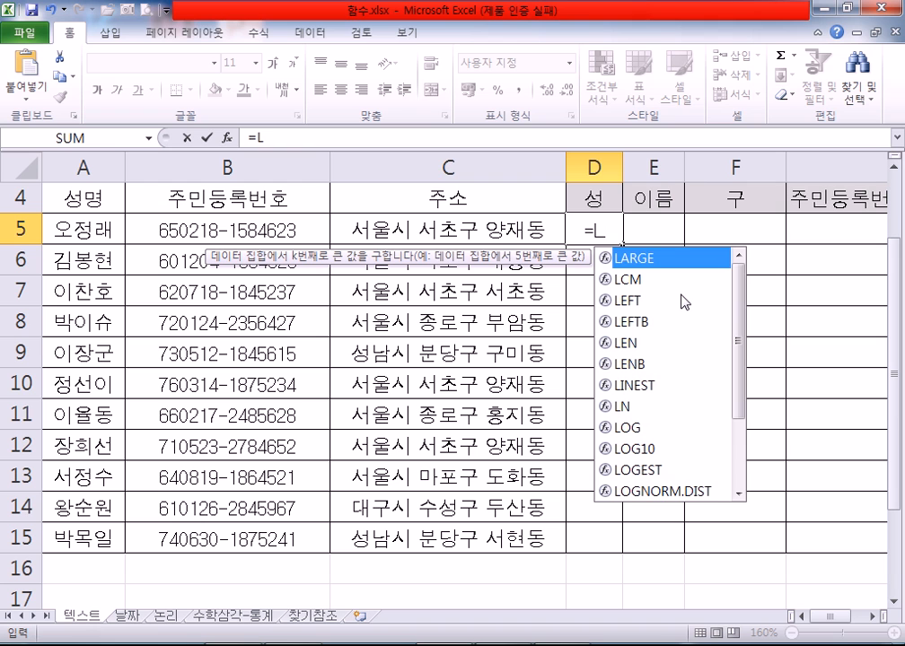
click(635, 302)
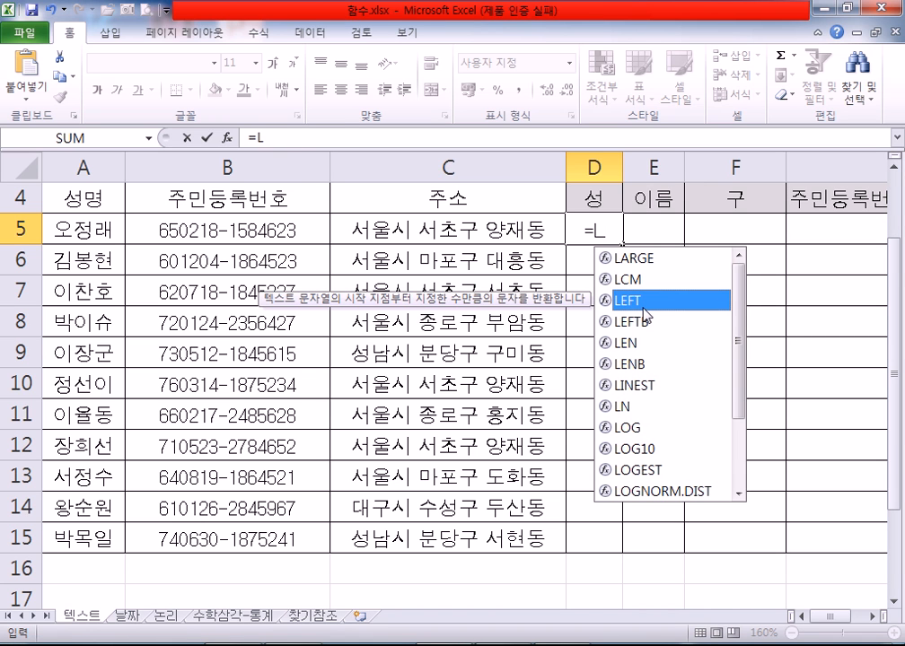
key(Escape)
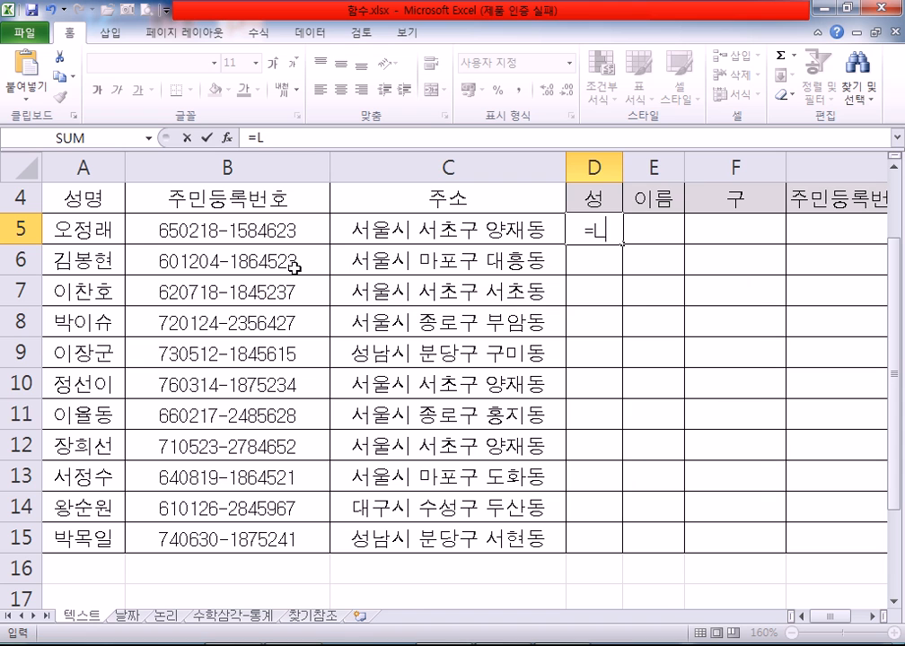
key(Escape)
Select the surname part of the full name in A5 and enter that surname manually in D5.
click(82, 231)
double_click(82, 231)
drag(78, 226, 53, 225)
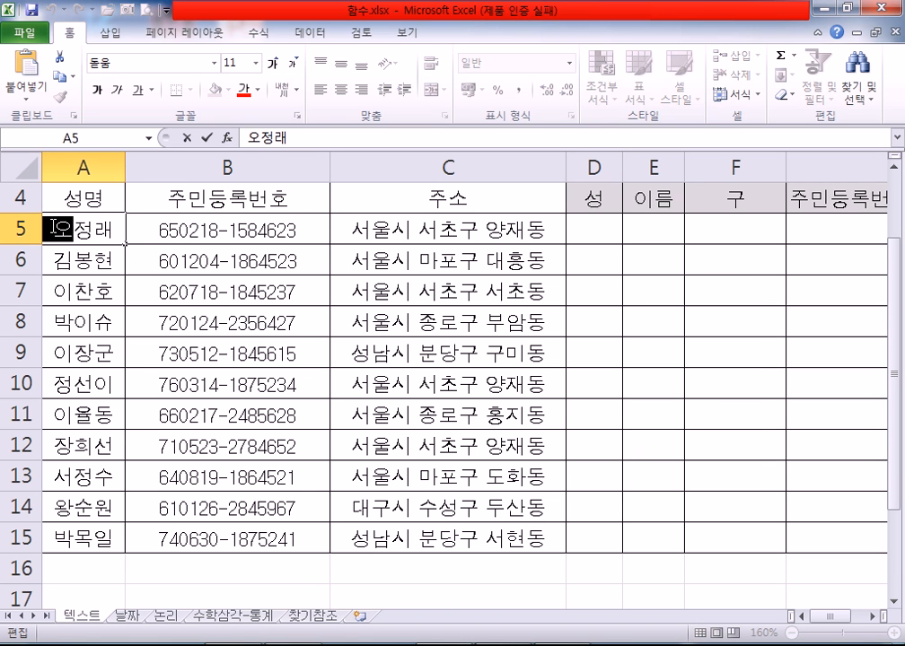
click(596, 234)
text(DH)
key(BackSpace)
key(BackSpace)
text(DH)
key(BackSpace)
key(BackSpace)
text(dg)
key(BackSpace)
key(BackSpace)
text(h)
key(BackSpace)
text(dh)
Enter the given name from the first customer's full name manually in E5.
click(667, 241)
text(wjdf)
key(BackSpace)
text(fo)
key(Return)
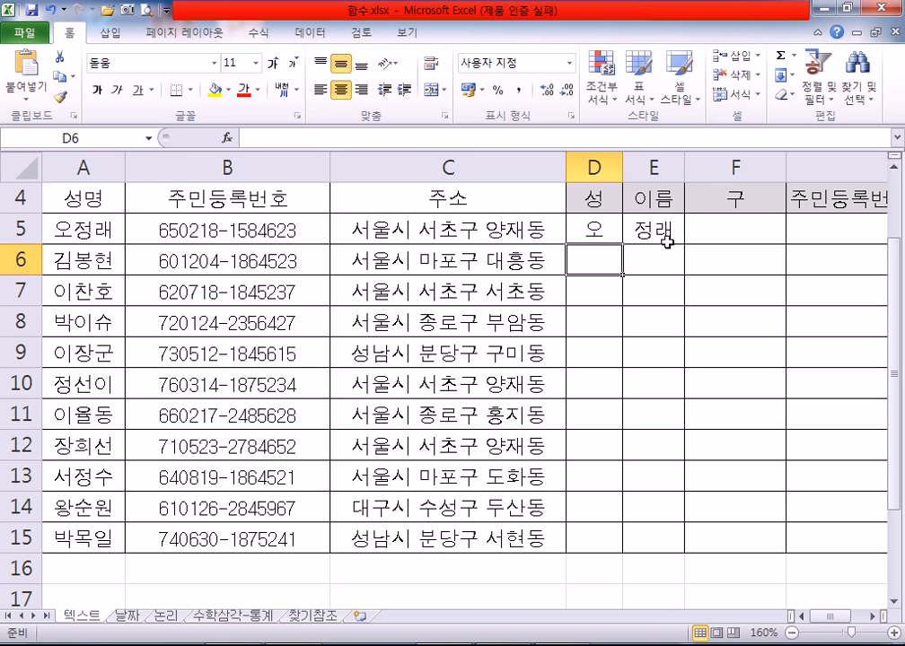
Clear the manually entered surname and given name from D5:E5.
click(618, 229)
click(626, 229)
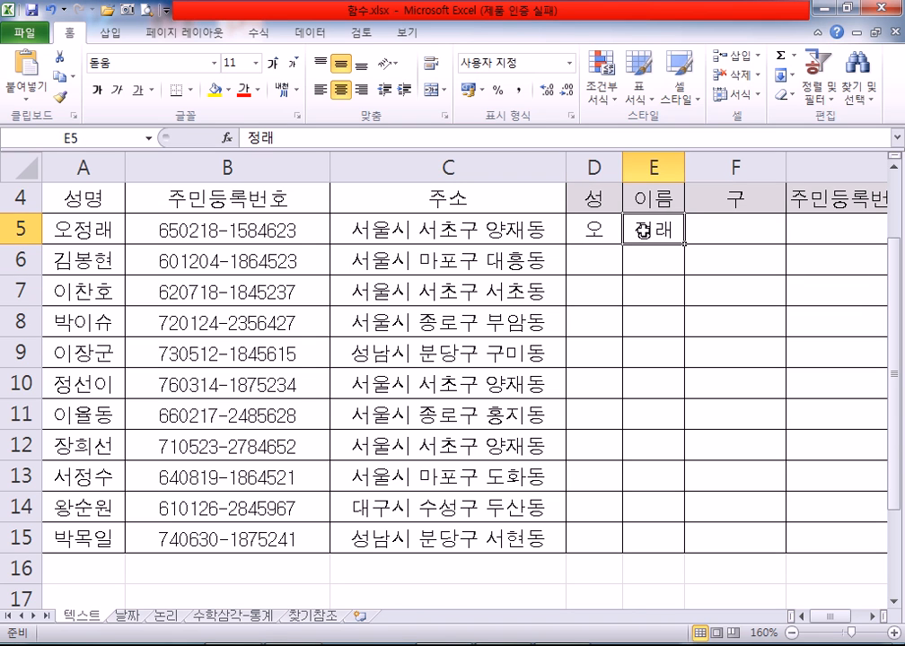
drag(596, 231, 651, 228)
key(Delete)
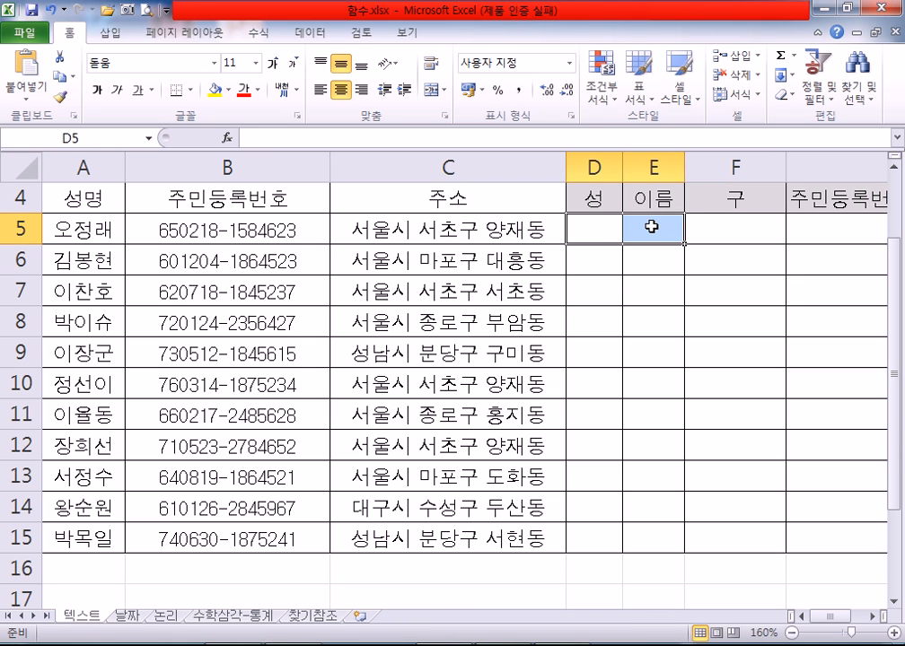
click(588, 229)
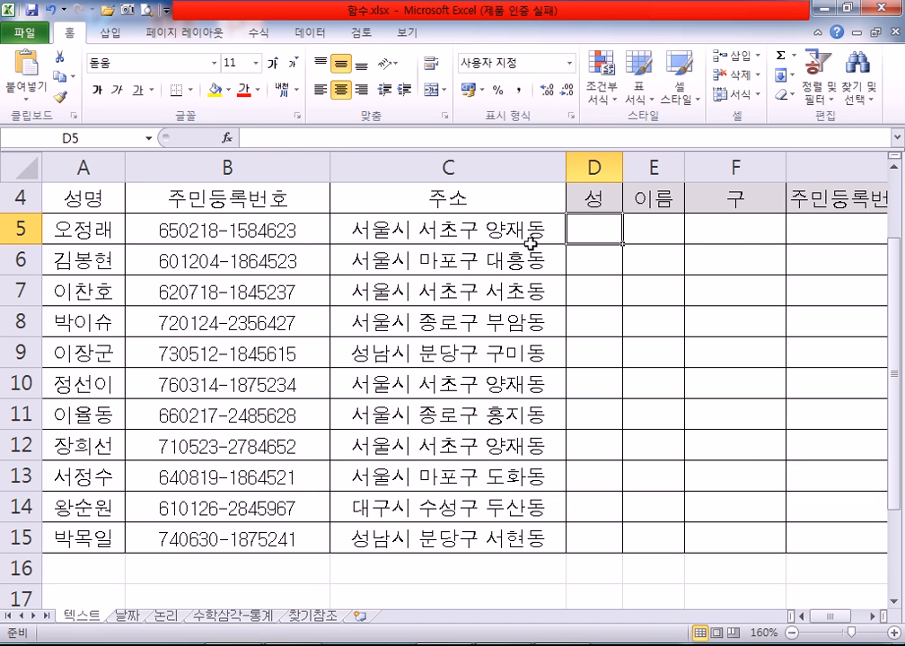
text(=L)
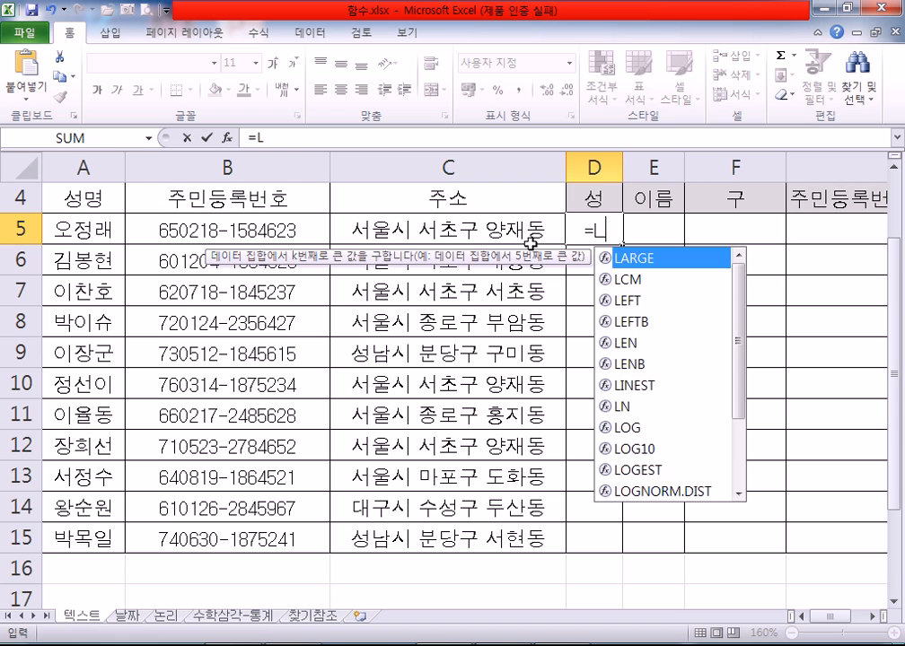
double_click(627, 305)
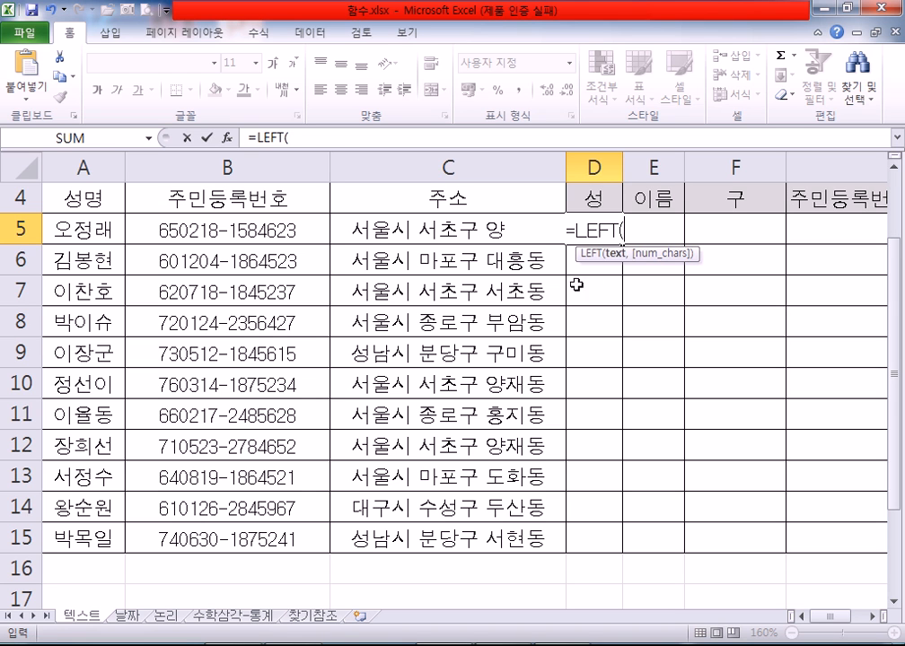
key(Escape)
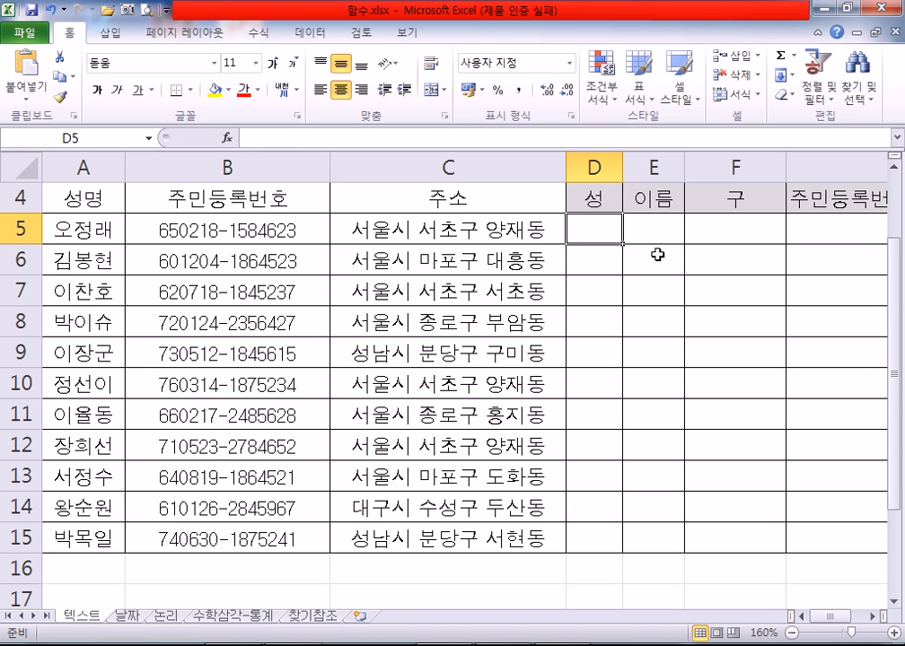
click(261, 36)
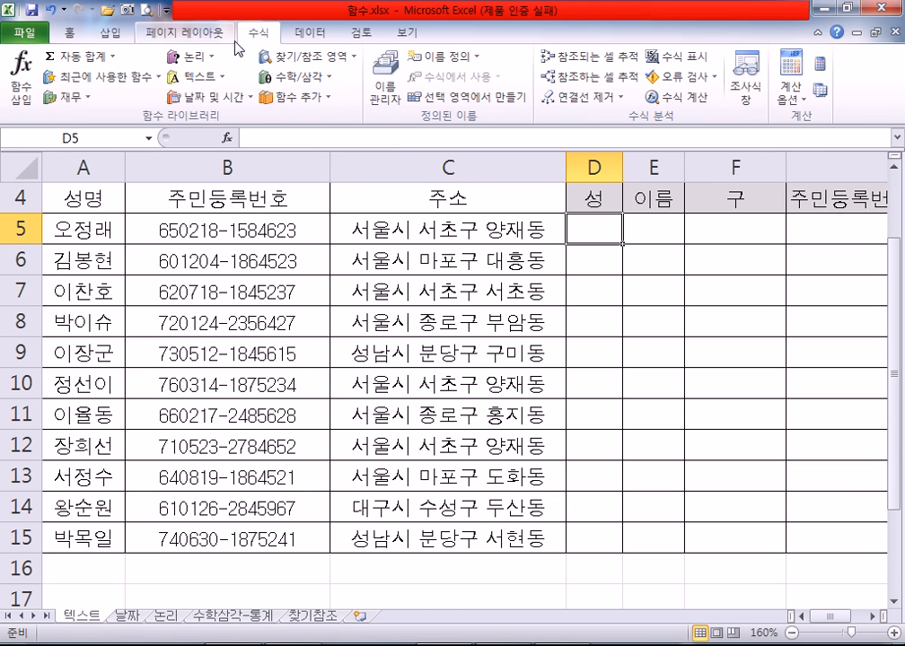
click(204, 85)
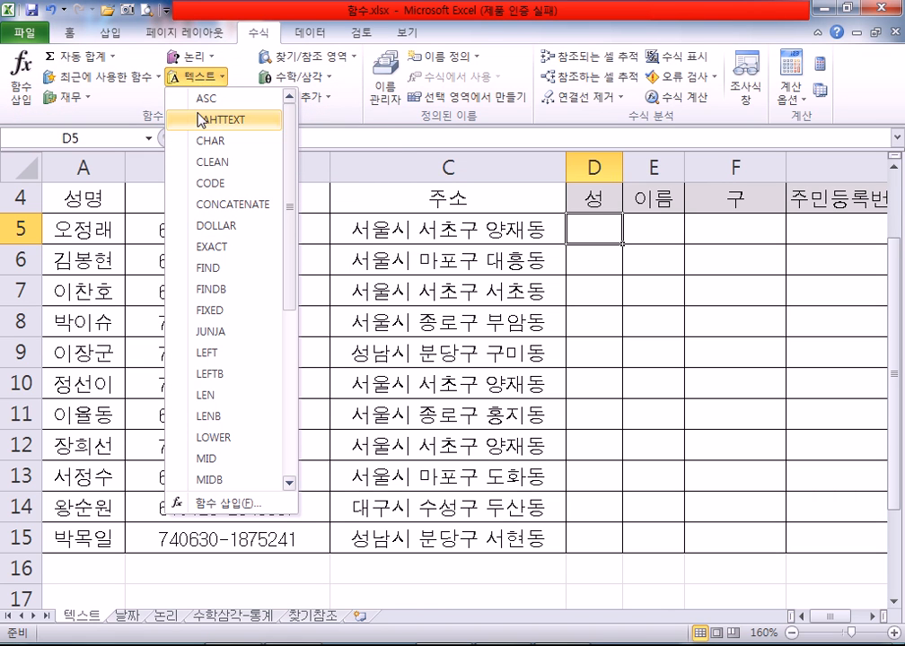
click(230, 356)
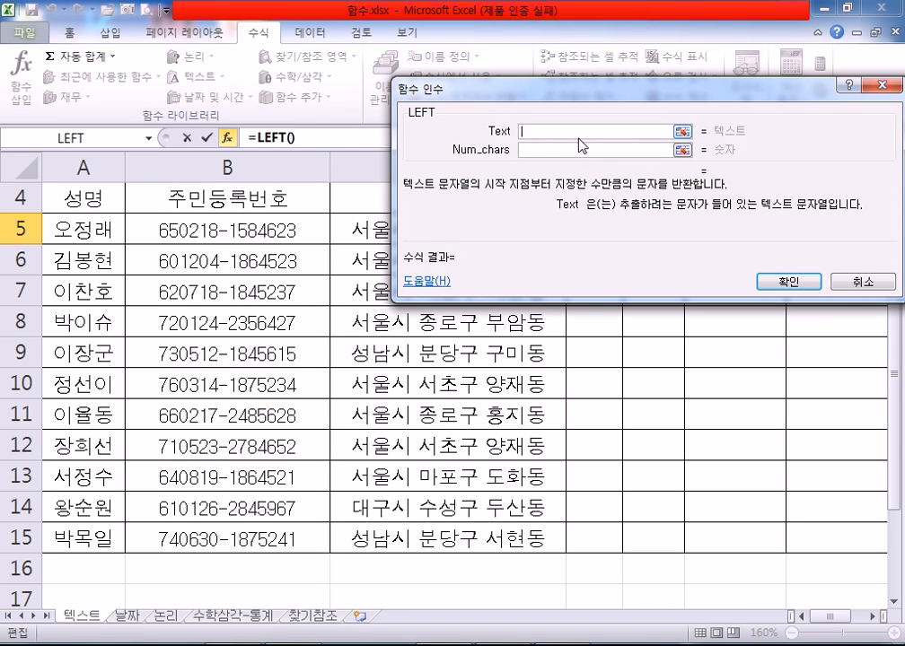
click(860, 283)
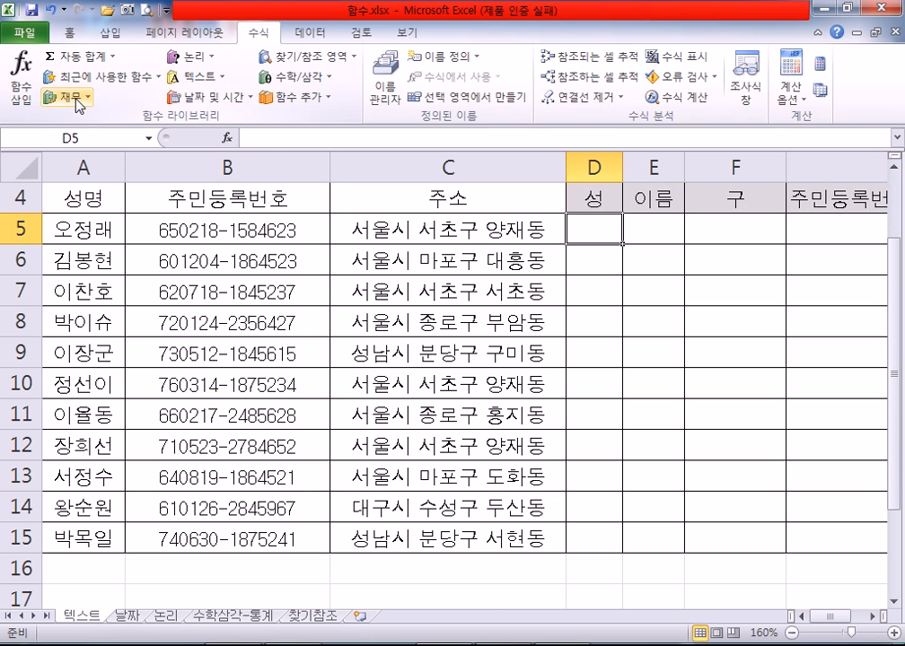
Insert the LEFT function in D5 with A5 as Text and 1 as Num_chars to extract the surname.
click(193, 79)
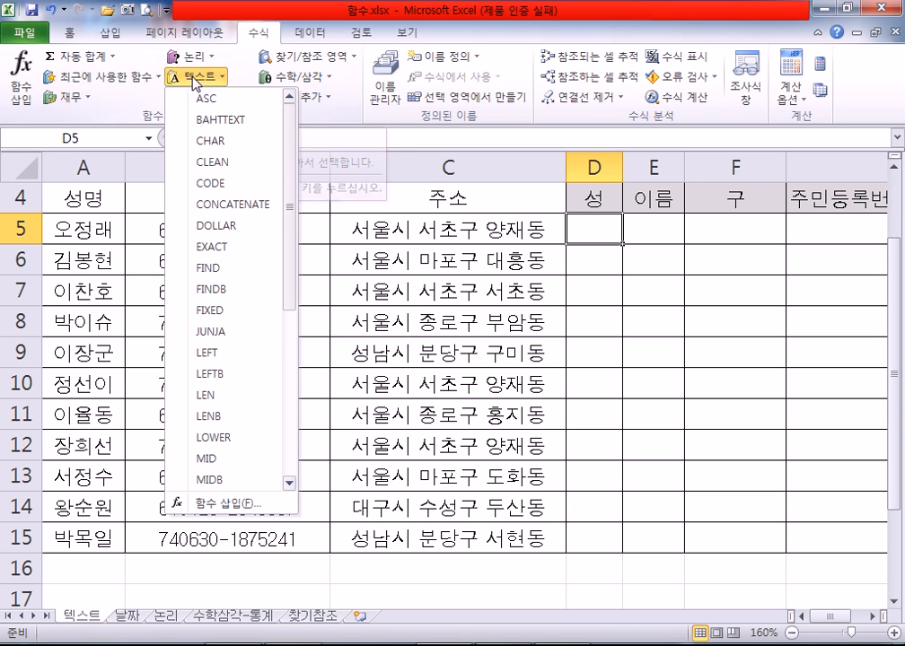
click(209, 357)
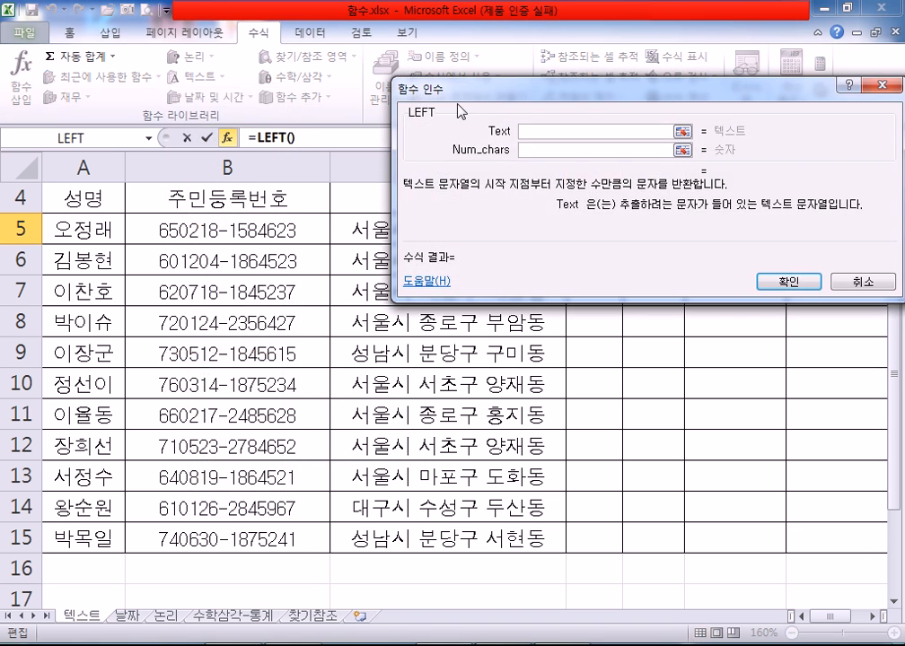
drag(474, 142, 370, 272)
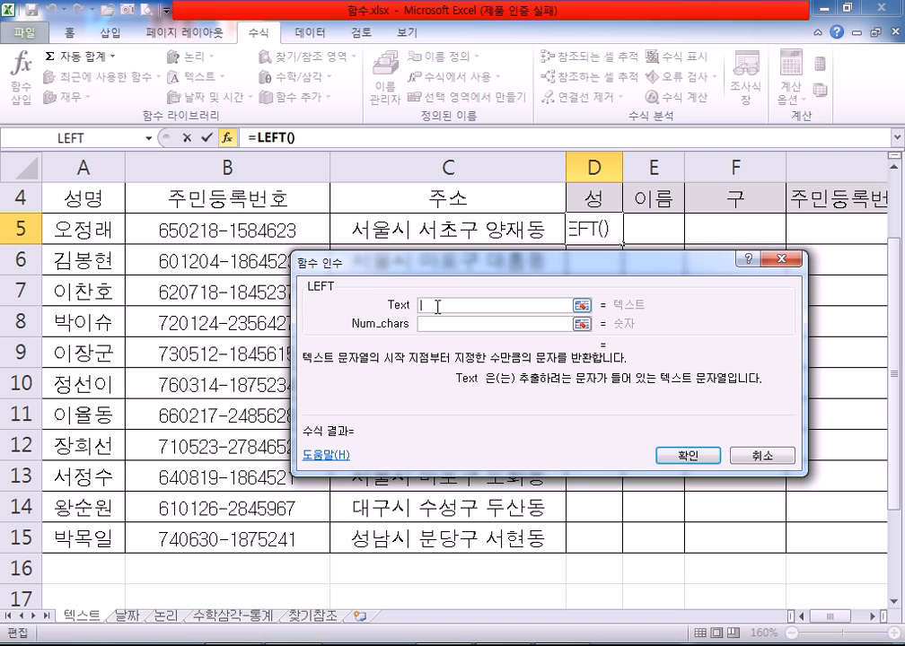
drag(439, 268, 238, 265)
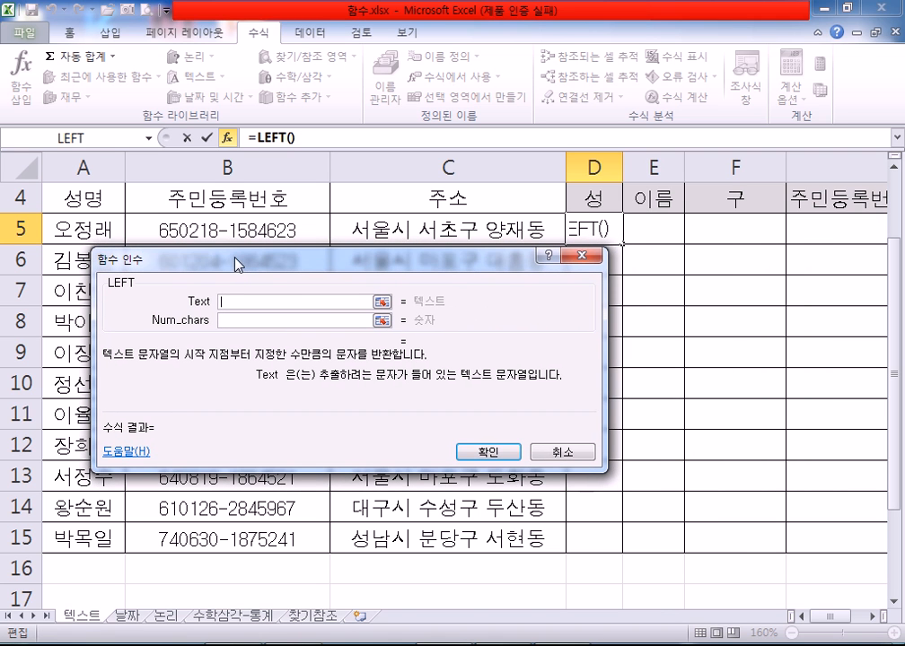
click(79, 228)
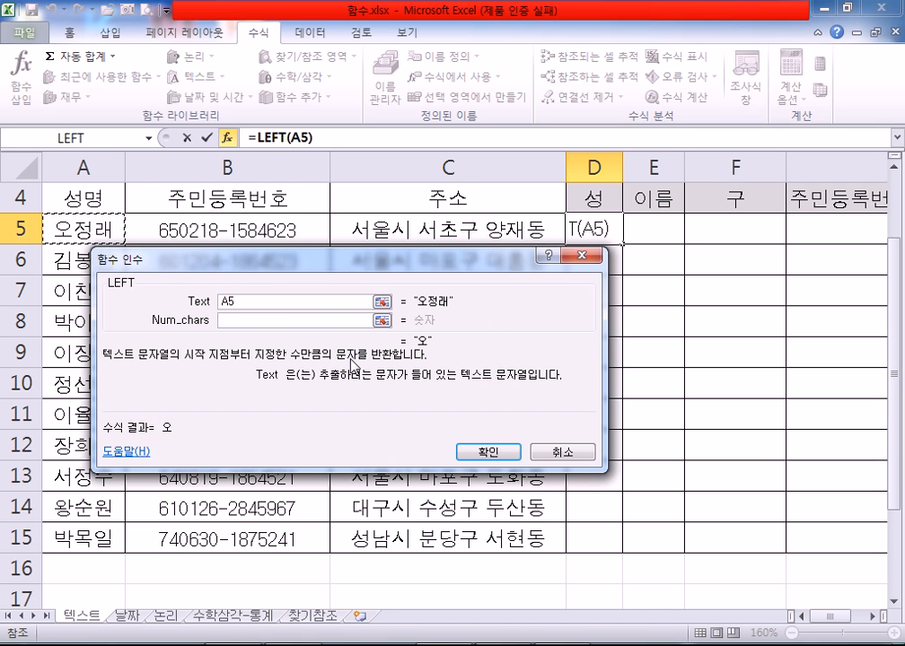
click(240, 319)
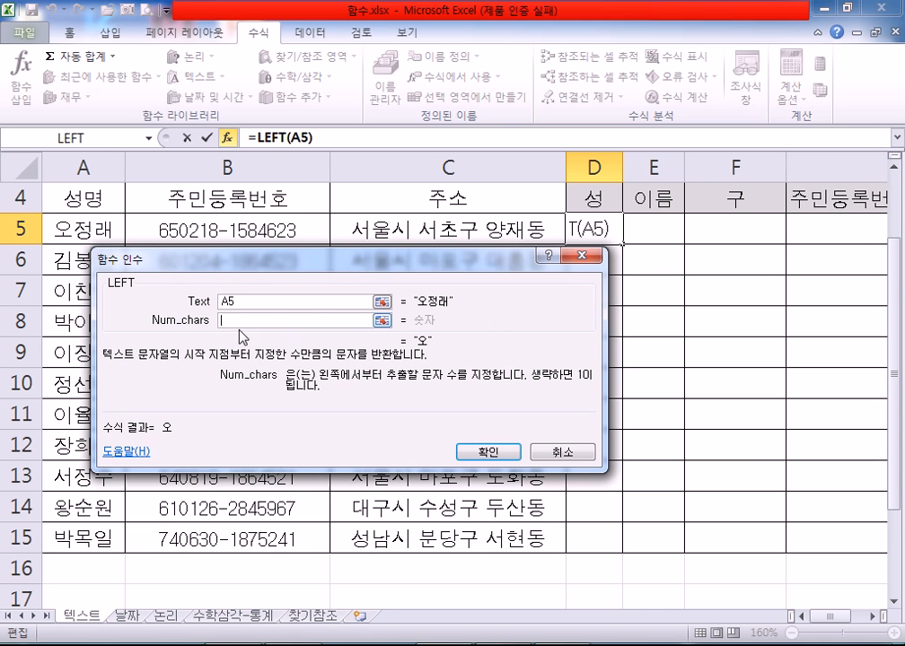
text(1)
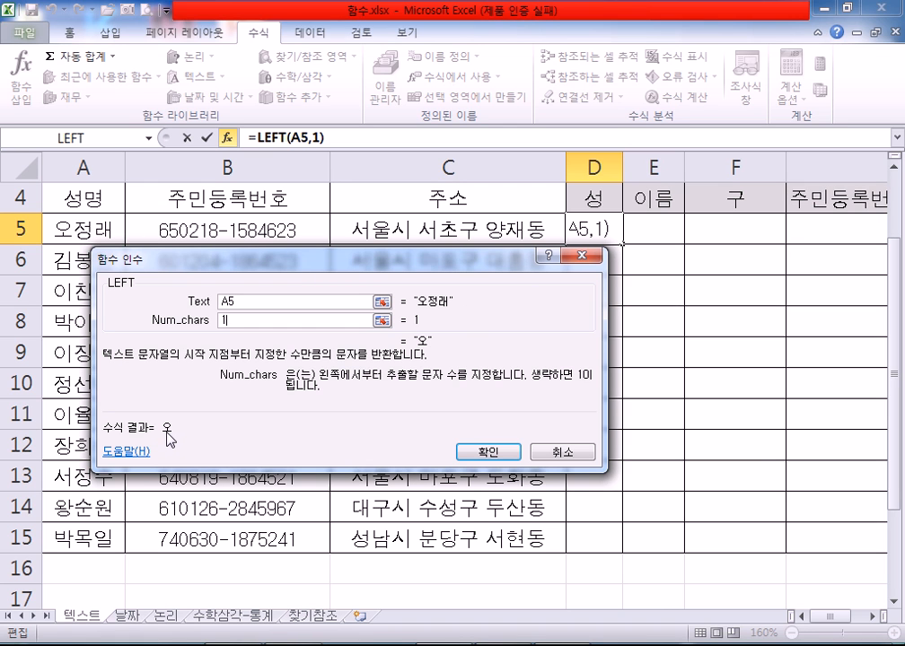
drag(275, 260, 377, 256)
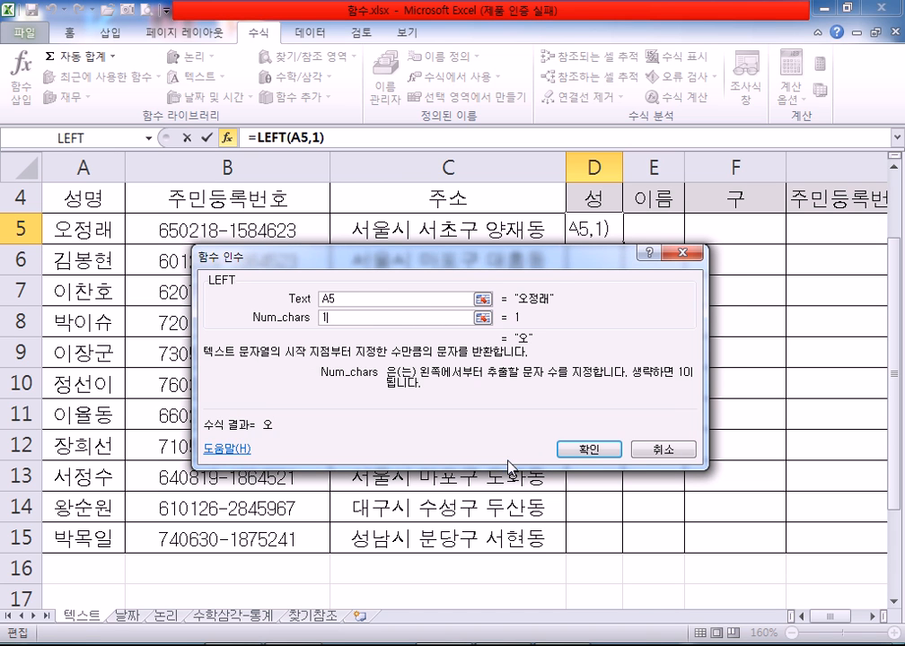
click(582, 451)
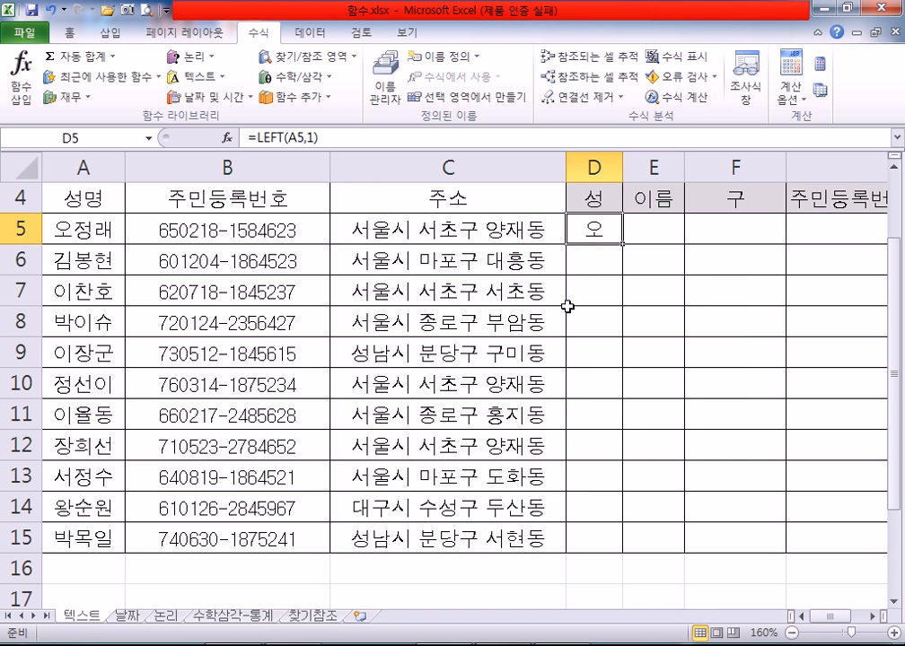
Insert the LEFT function in D6 with A6 as Text and 1 as Num_chars.
click(590, 267)
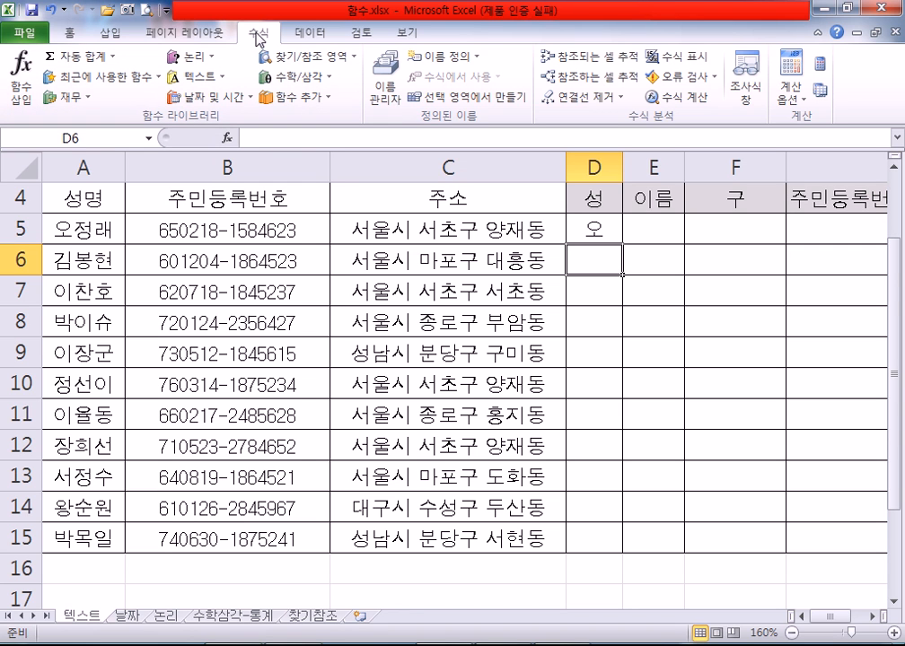
click(200, 81)
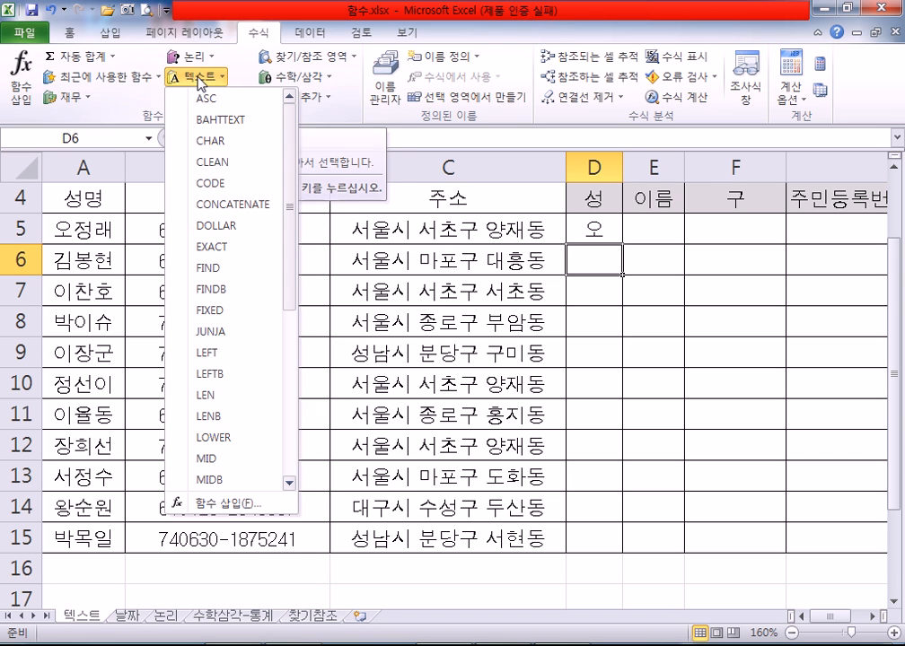
click(217, 356)
drag(347, 258, 287, 294)
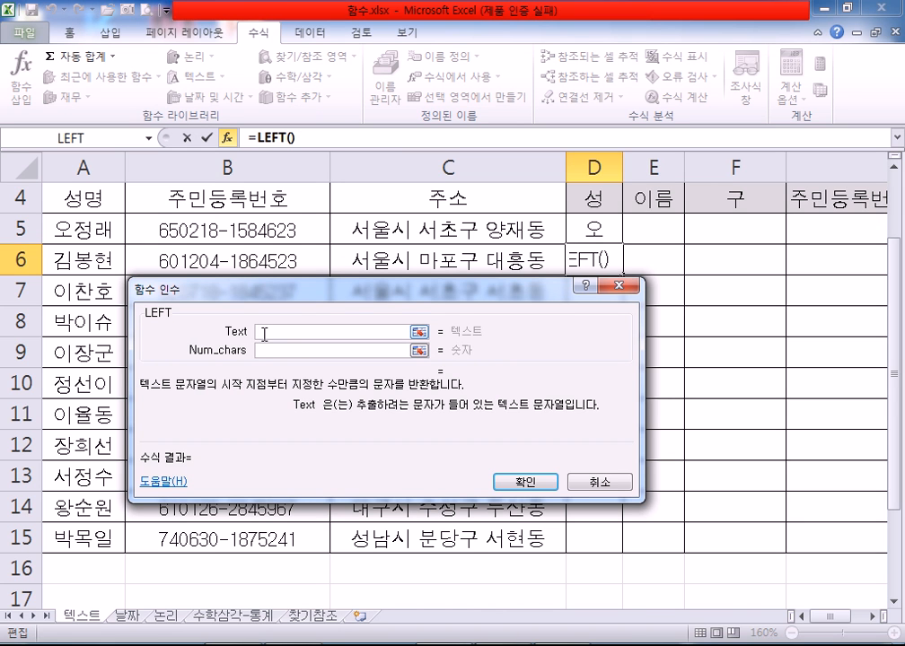
drag(203, 296, 94, 260)
click(94, 260)
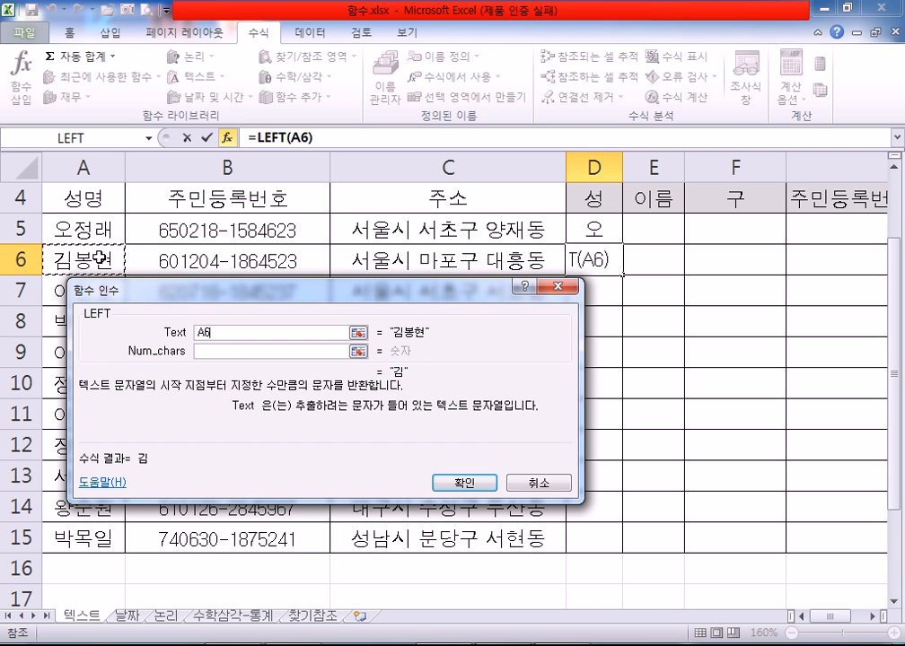
click(207, 351)
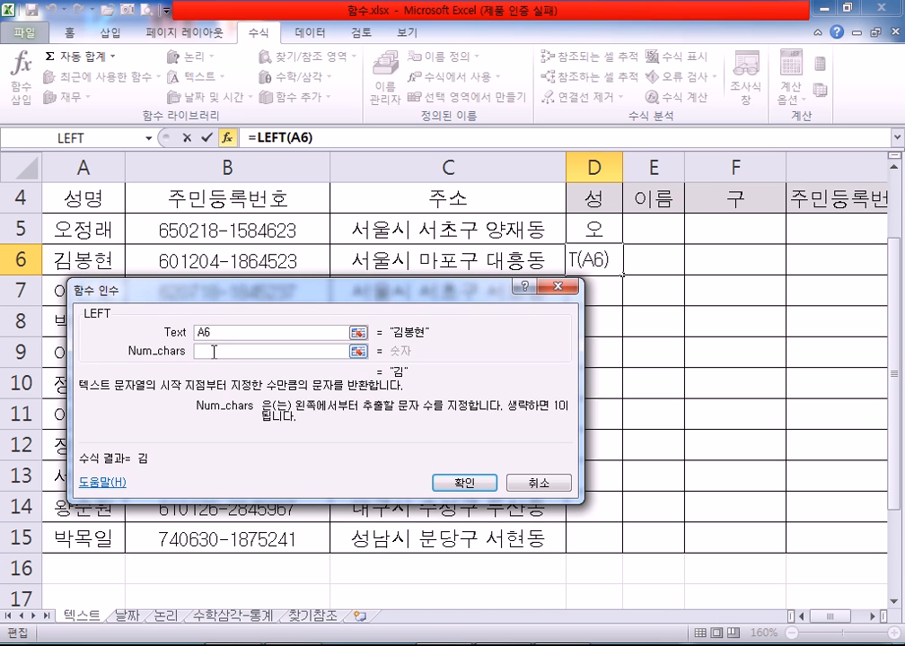
text(2)
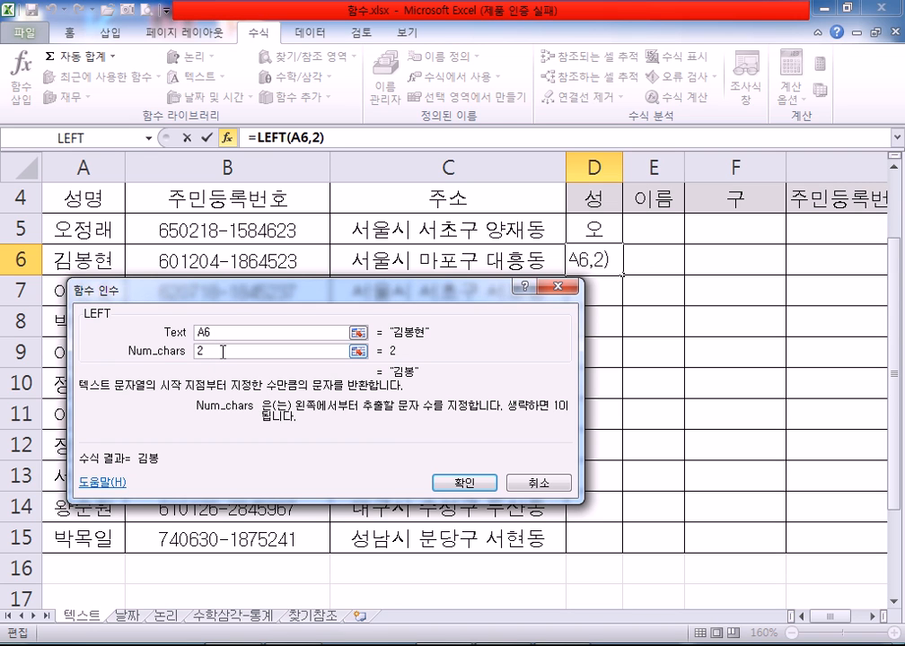
key(BackSpace)
text(1)
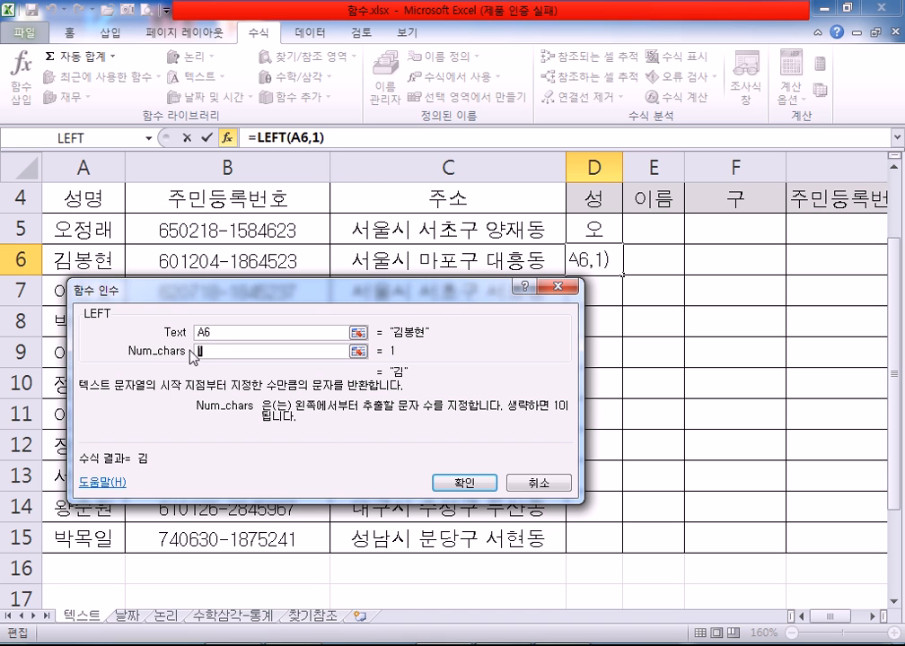
click(461, 485)
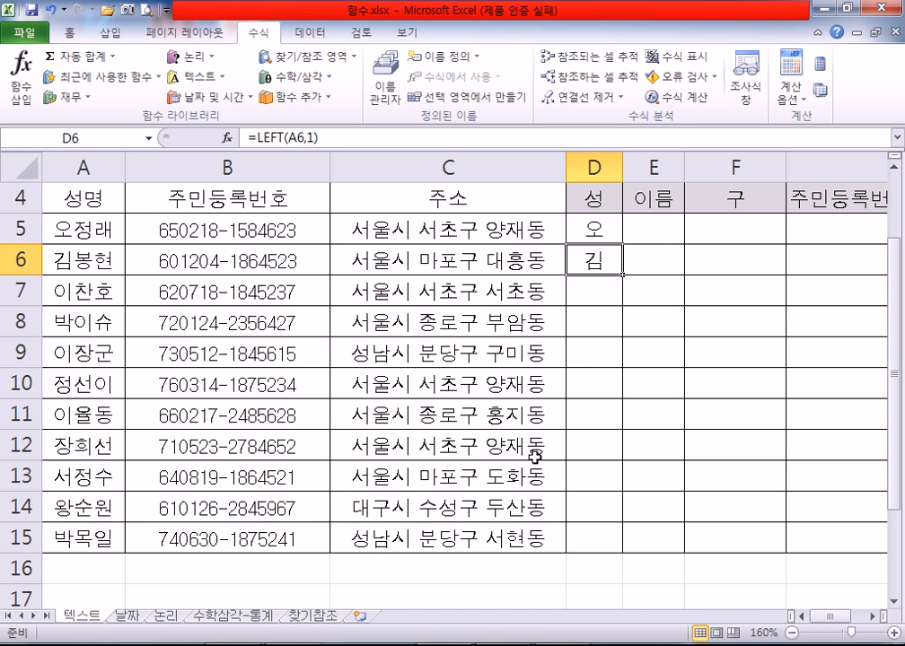
Review the LEFT formula in D6 and fill it down the surname column through D15.
key(F2)
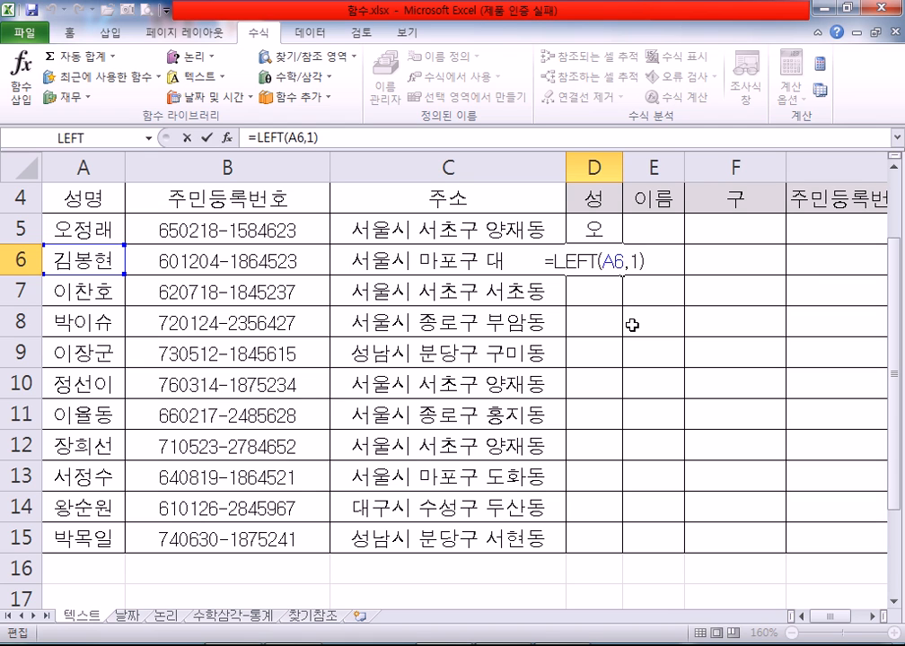
key(ctrl+Return)
drag(600, 294, 588, 531)
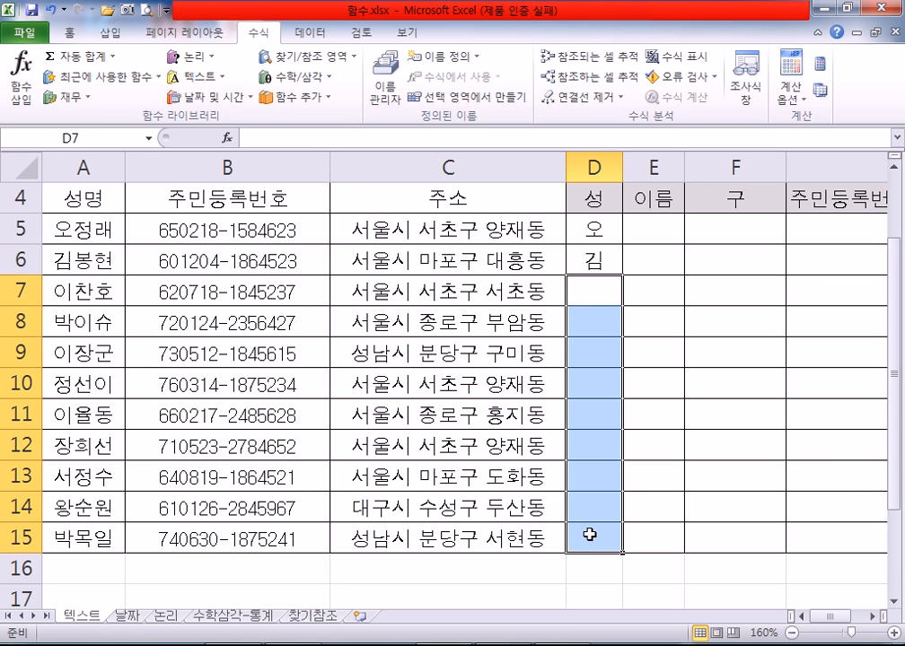
click(590, 259)
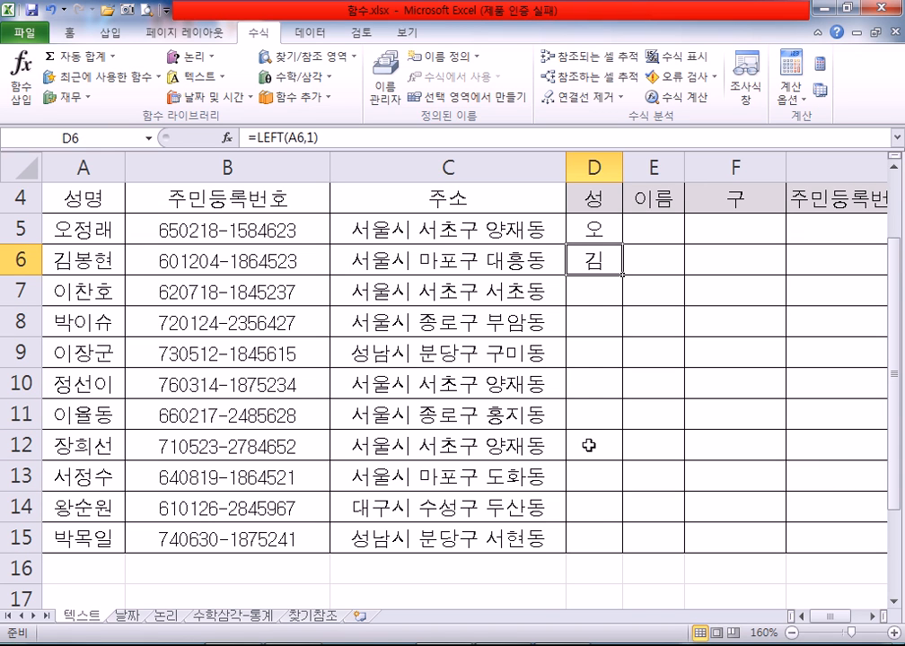
double_click(622, 276)
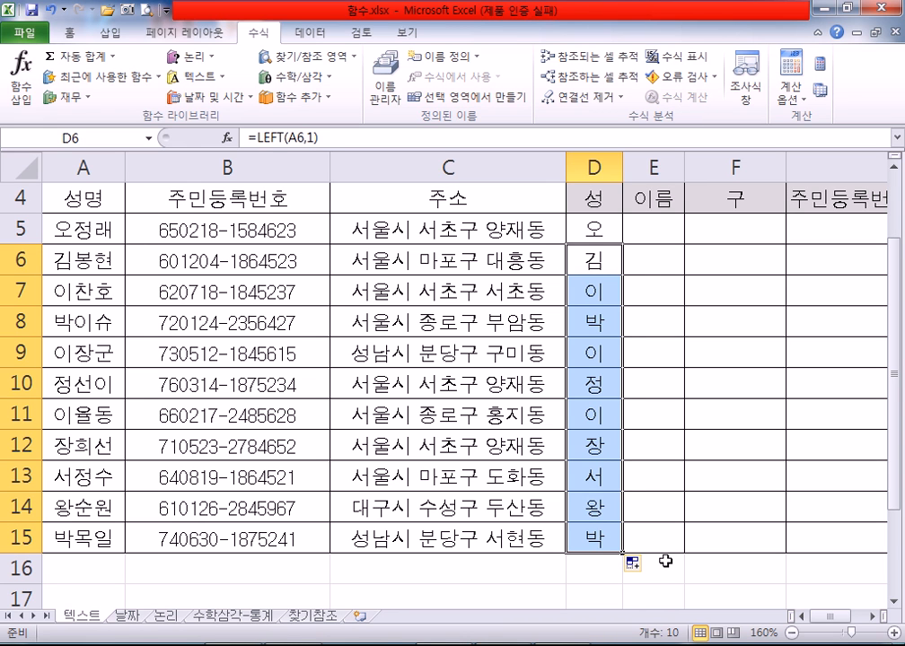
Insert the RIGHT function in E5 with A5 as Text and 2 as Num_chars to extract the given name.
click(643, 232)
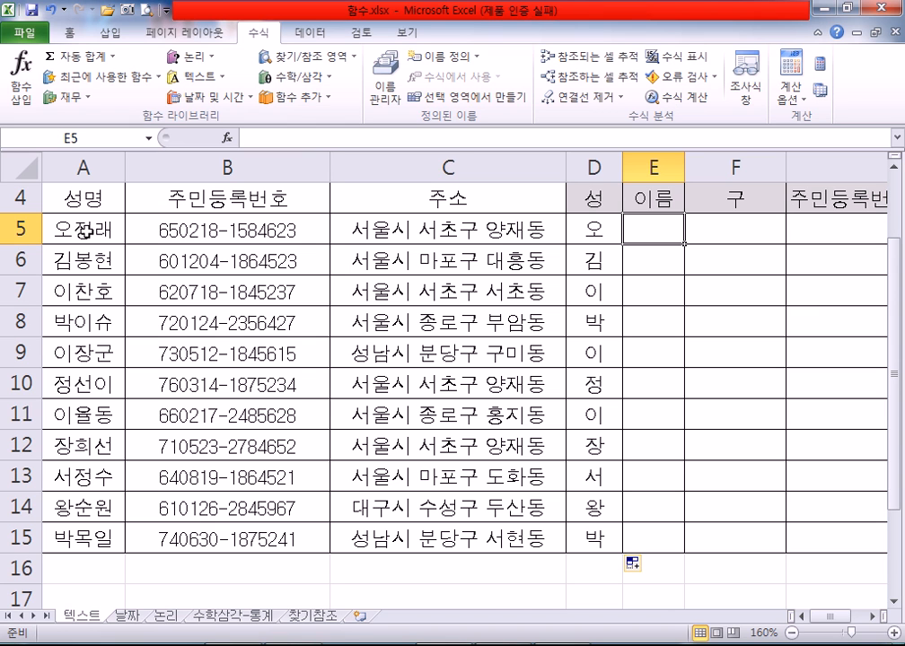
click(205, 85)
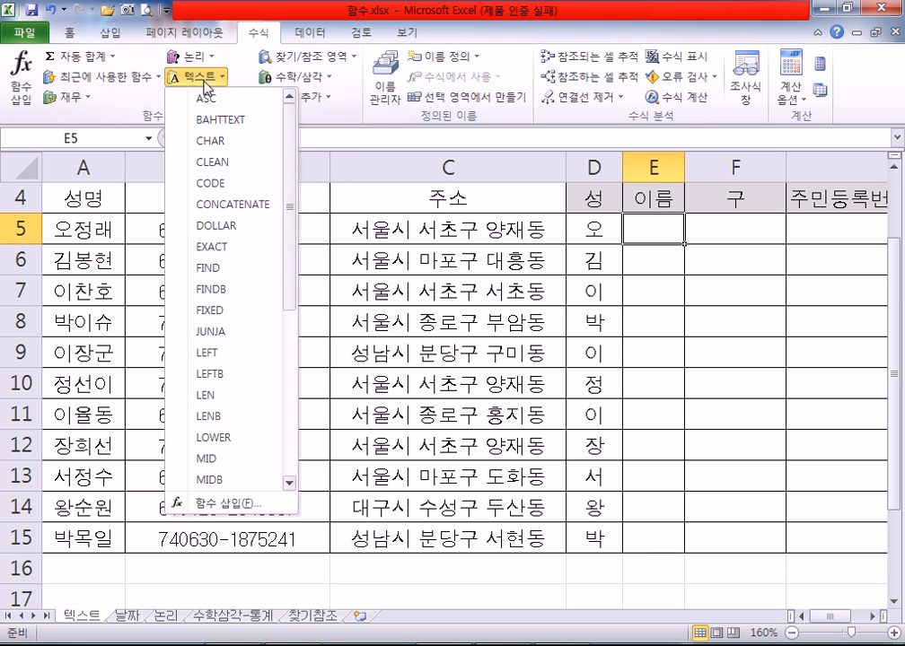
drag(289, 162, 294, 329)
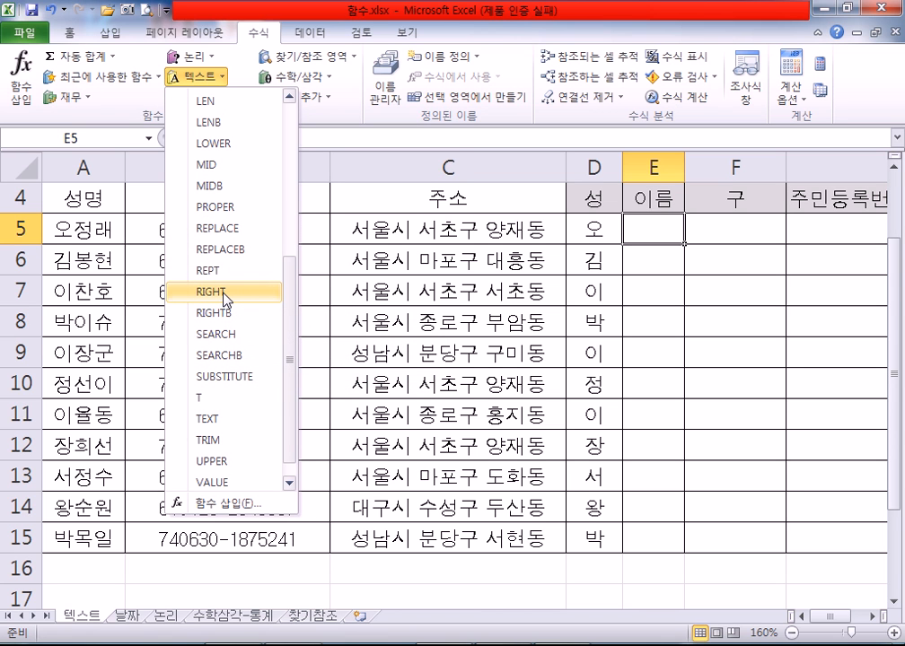
click(224, 293)
mouse_move(405, 286)
mouse_down()
mouse_move(473, 263)
mouse_move(406, 266)
mouse_up()
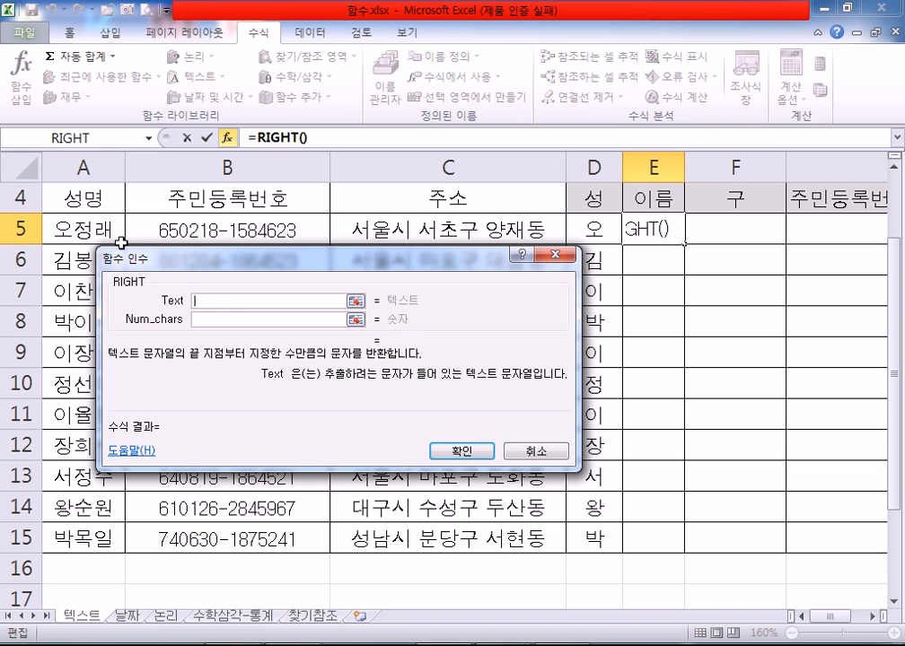
click(72, 229)
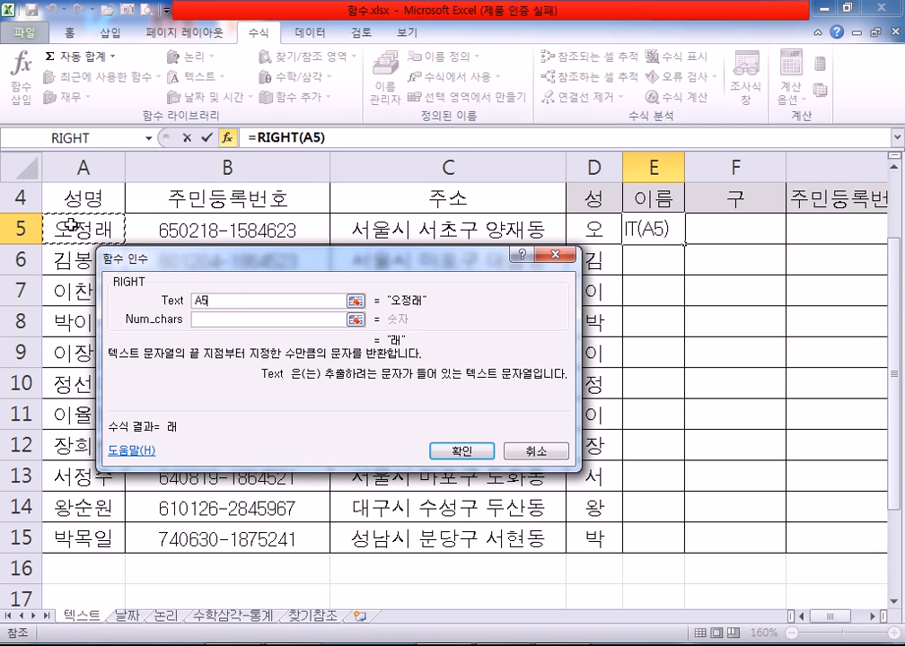
click(195, 319)
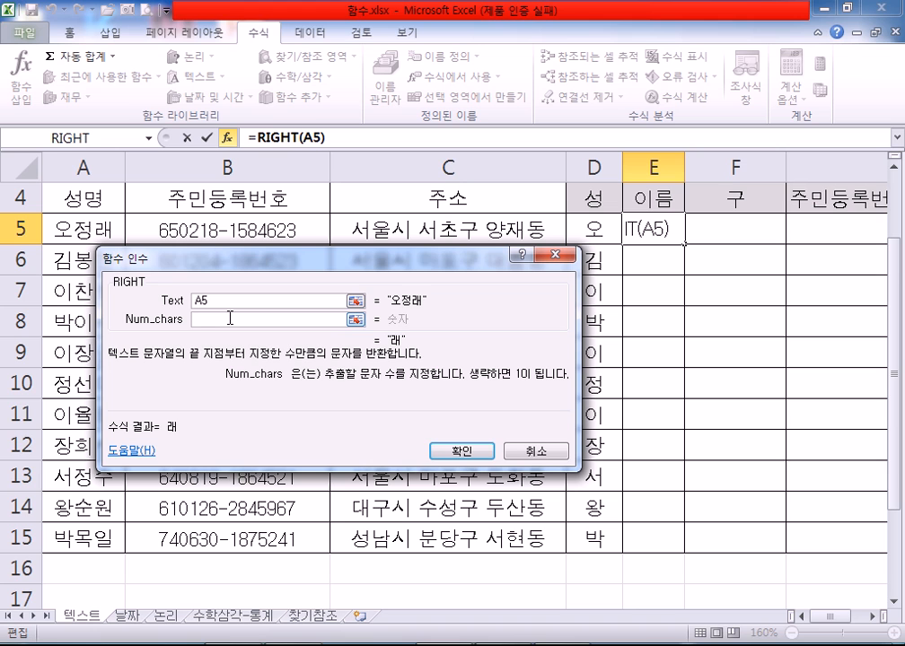
text(2)
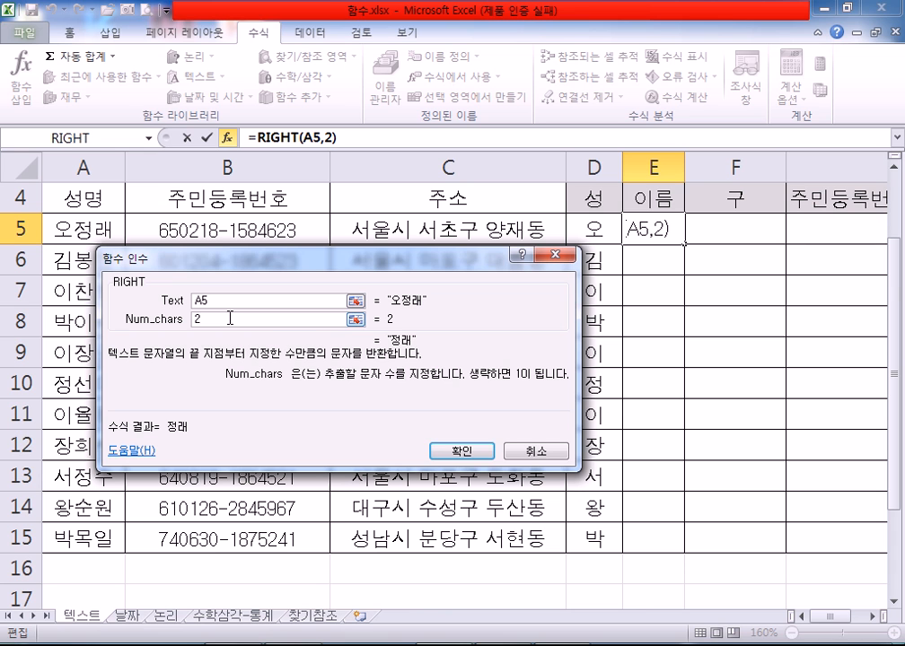
click(472, 452)
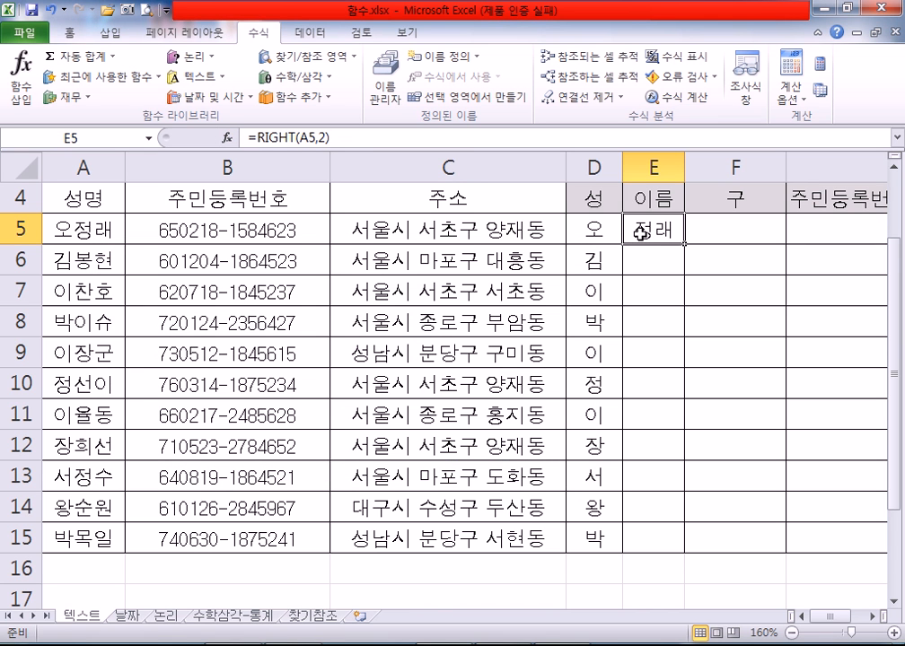
Insert the RIGHT function in E6 with A6 as Text and 2 as Num_chars, checking the formula before confirming.
click(640, 267)
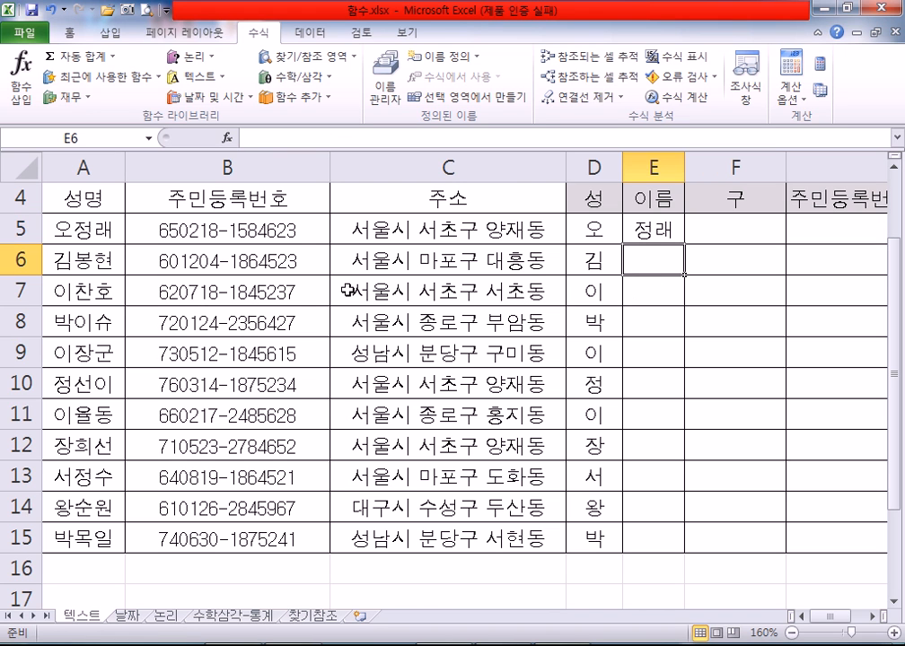
click(205, 85)
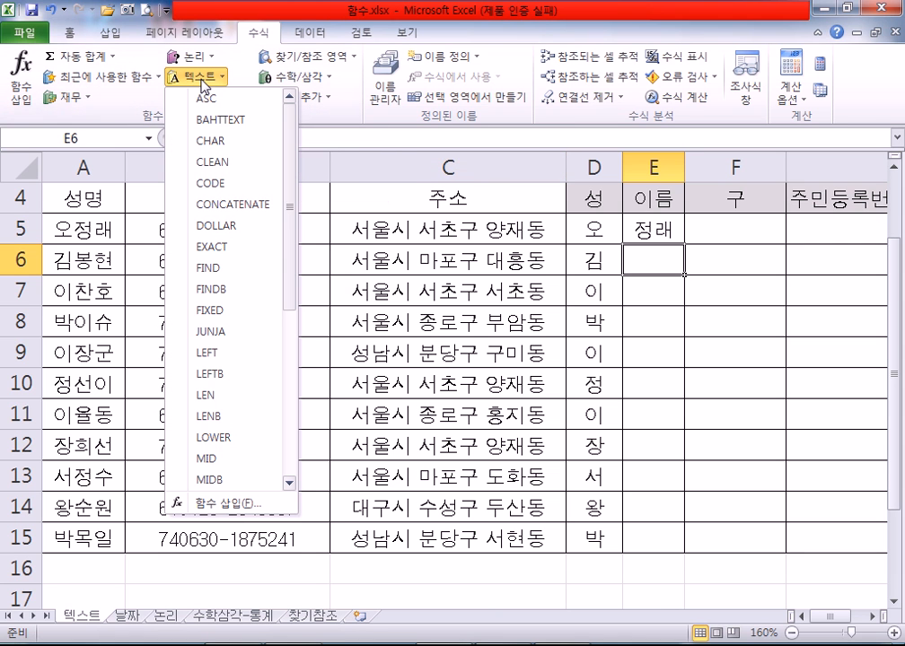
scroll(224, 439, down, 3)
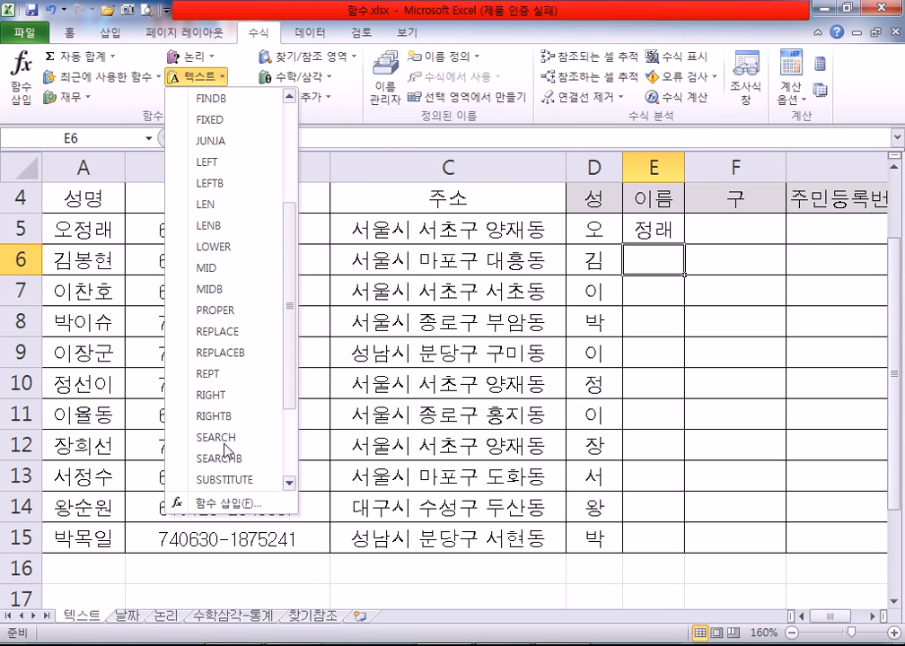
click(225, 395)
drag(367, 262, 378, 294)
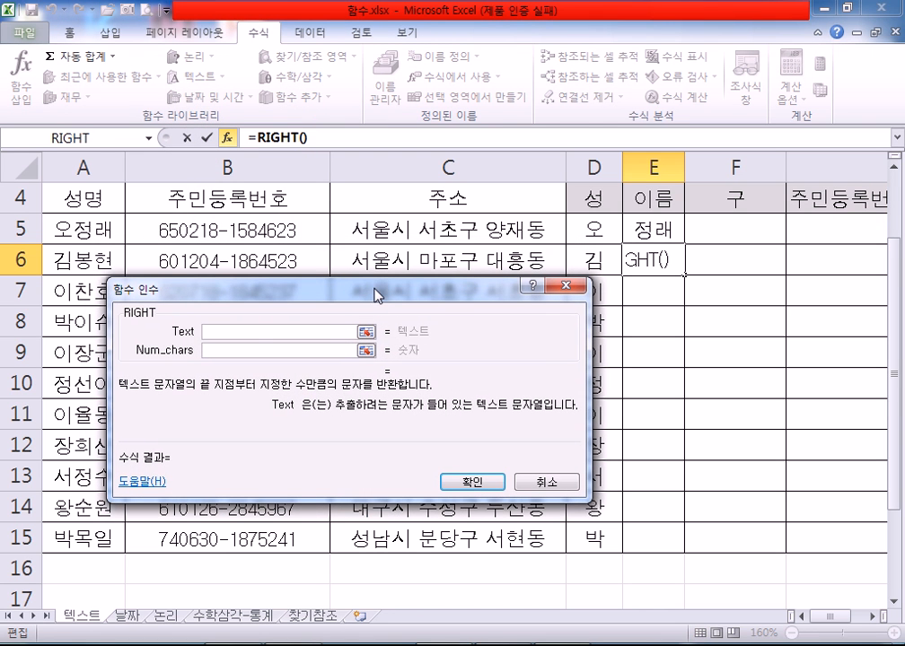
click(67, 261)
click(219, 351)
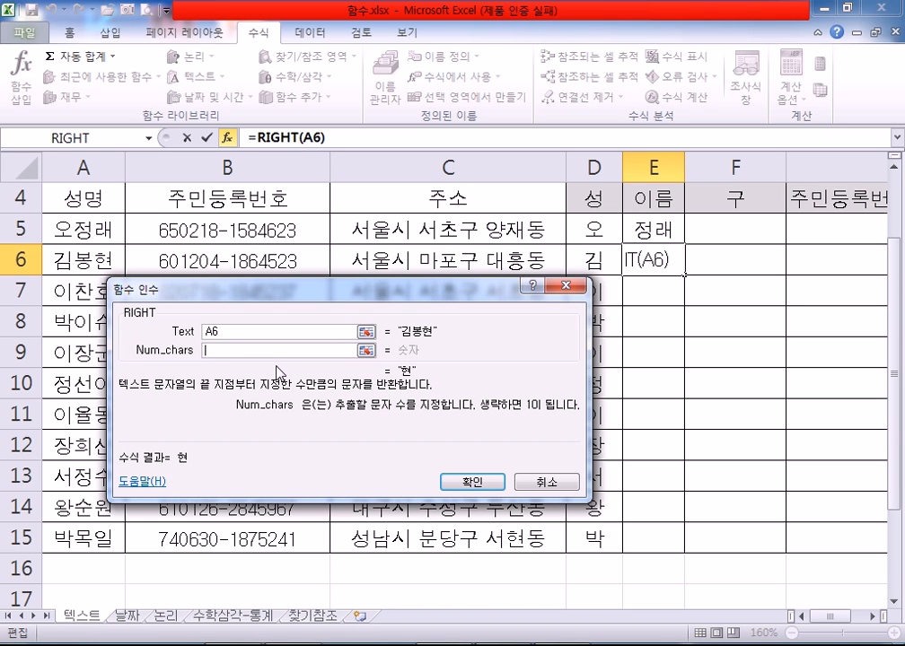
text(2)
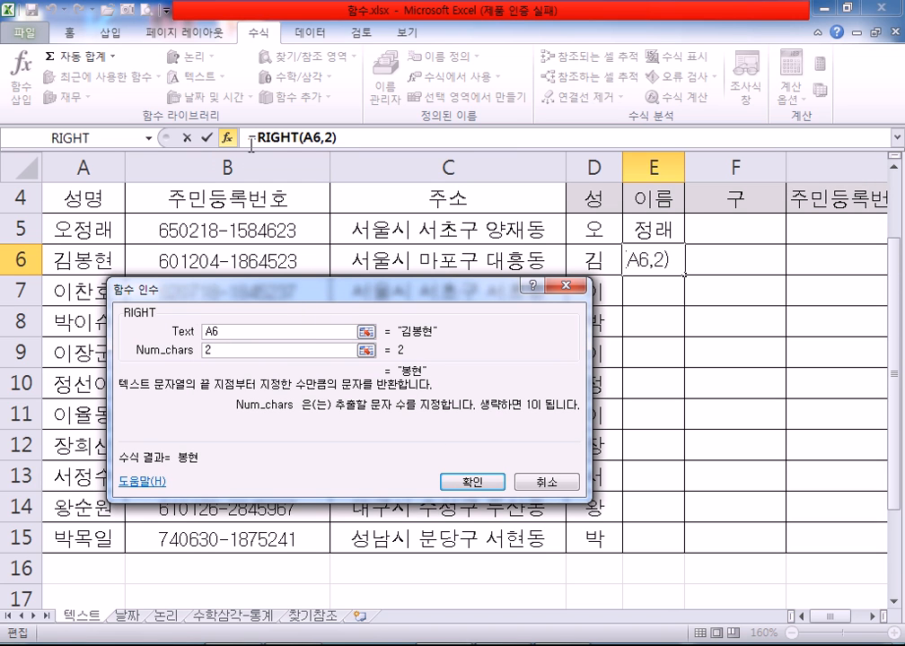
mouse_move(249, 137)
mouse_down()
mouse_move(347, 137)
mouse_move(245, 130)
mouse_up()
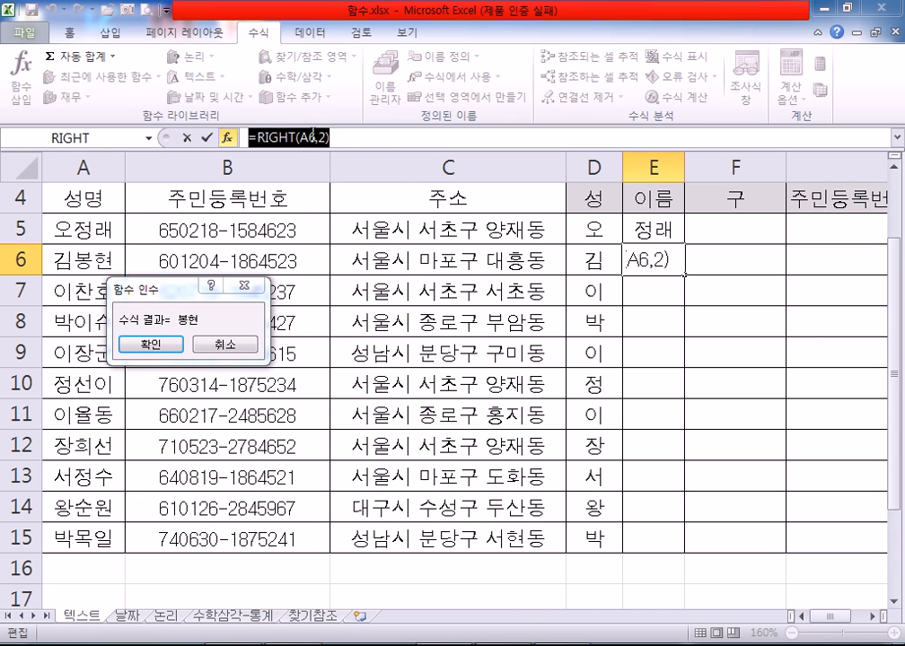
click(257, 138)
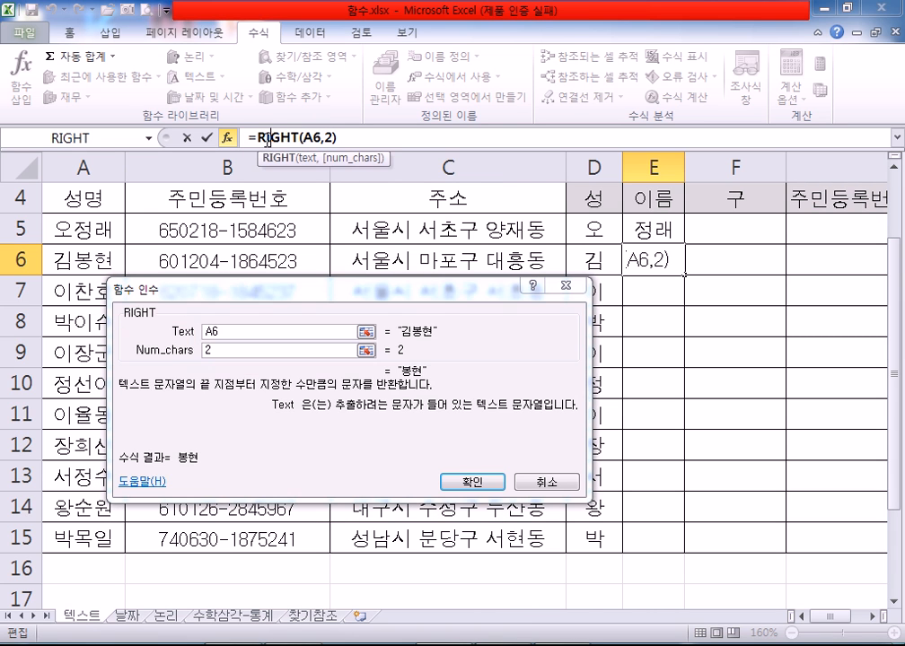
drag(246, 138, 363, 135)
click(314, 137)
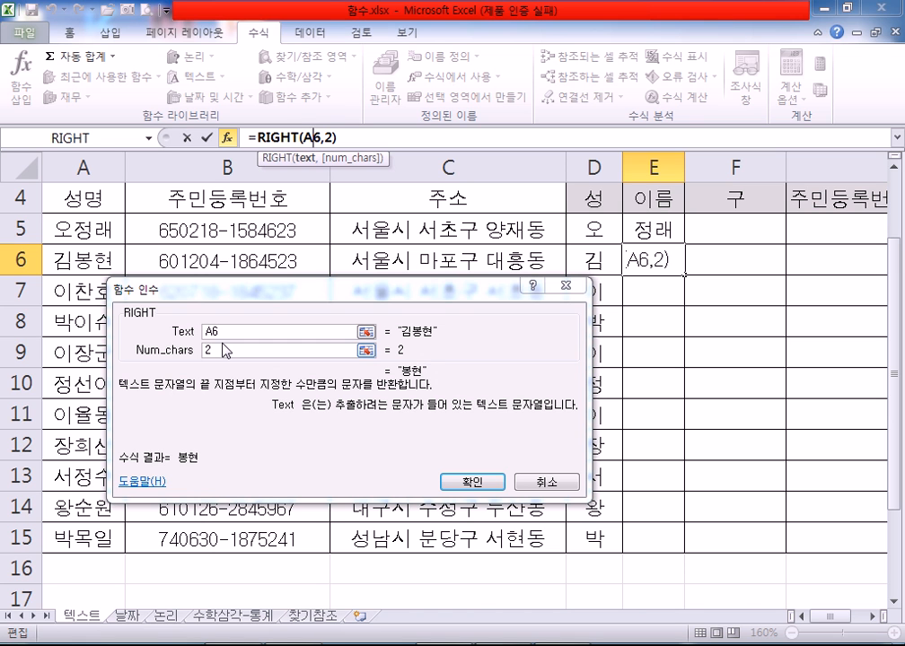
click(470, 481)
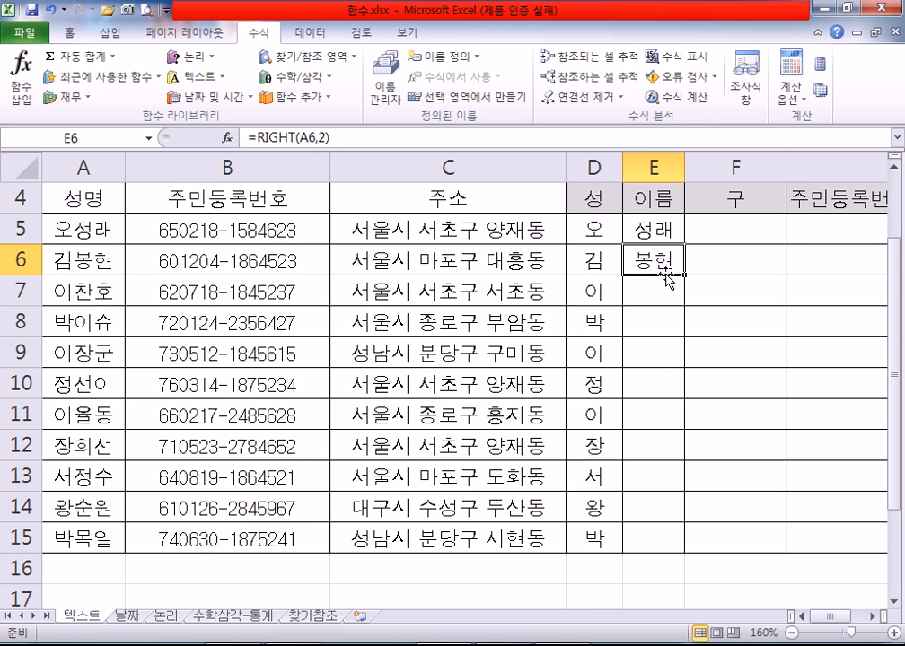
Review the RIGHT formula in E6 and fill it down the given-name column through E15.
double_click(662, 268)
drag(603, 265, 711, 269)
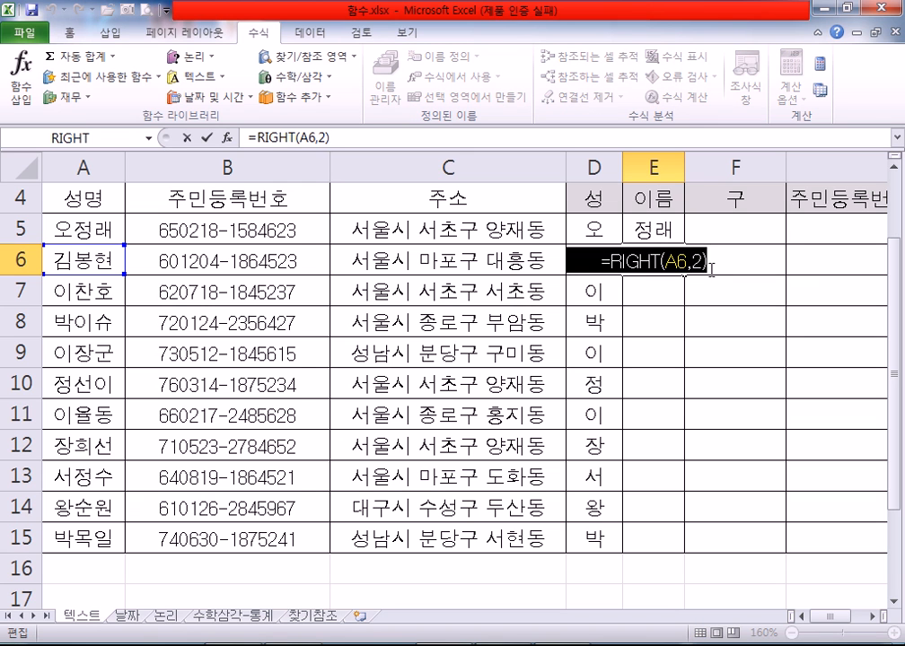
key(Escape)
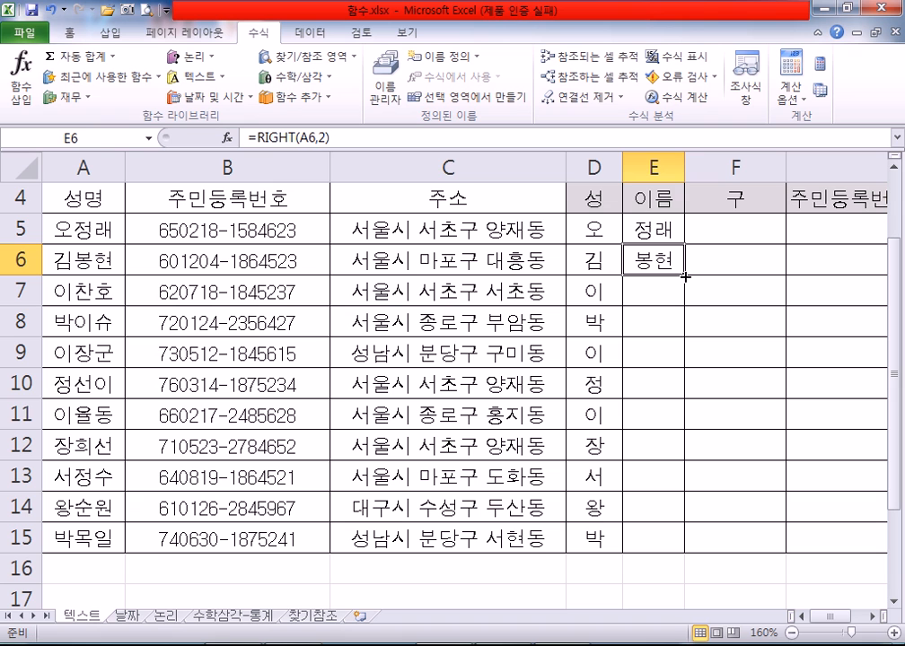
double_click(685, 277)
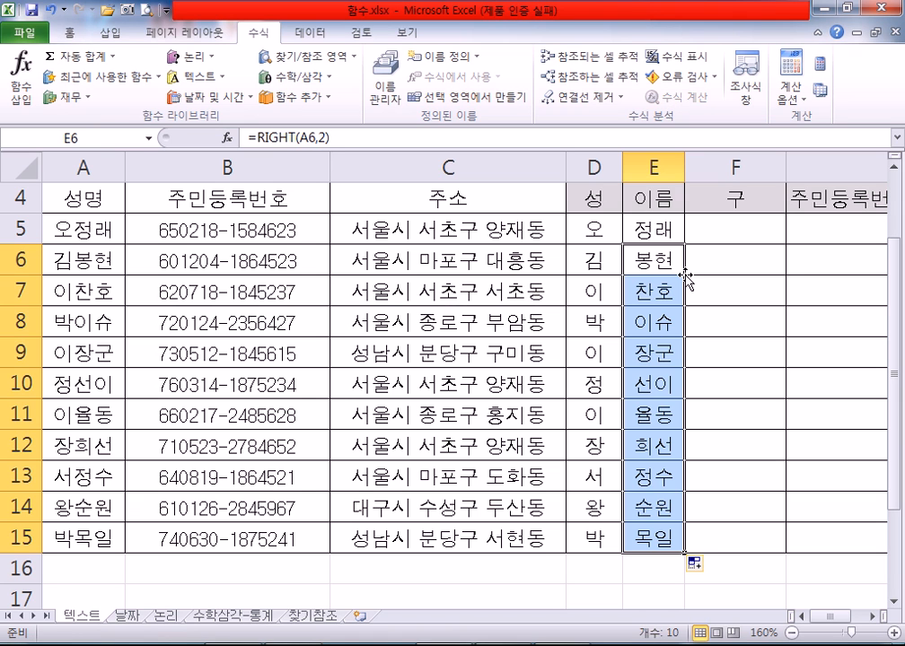
Examine the city, district and neighbourhood parts of the address text in C5.
click(729, 228)
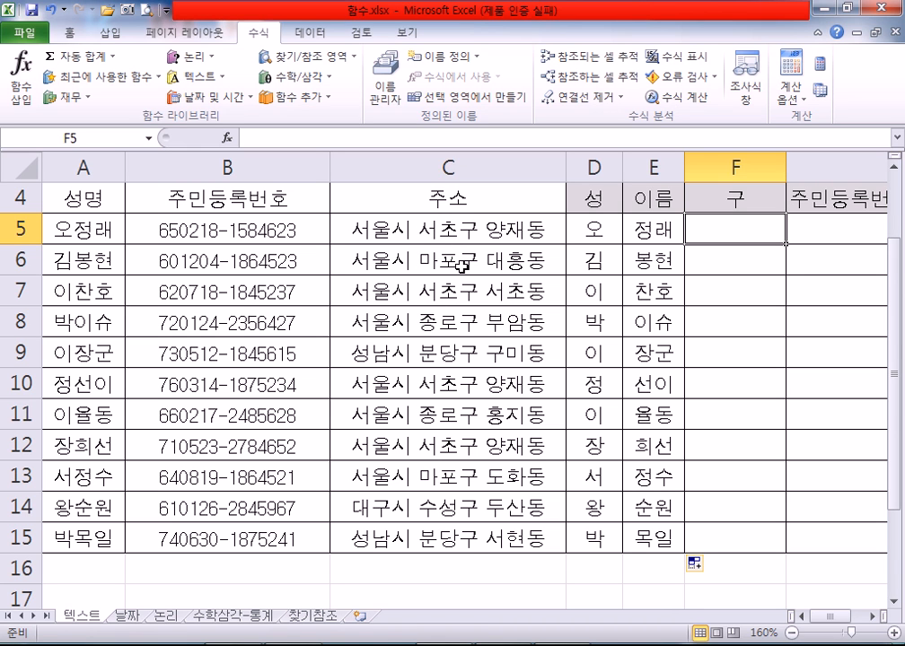
double_click(341, 230)
drag(334, 230, 392, 232)
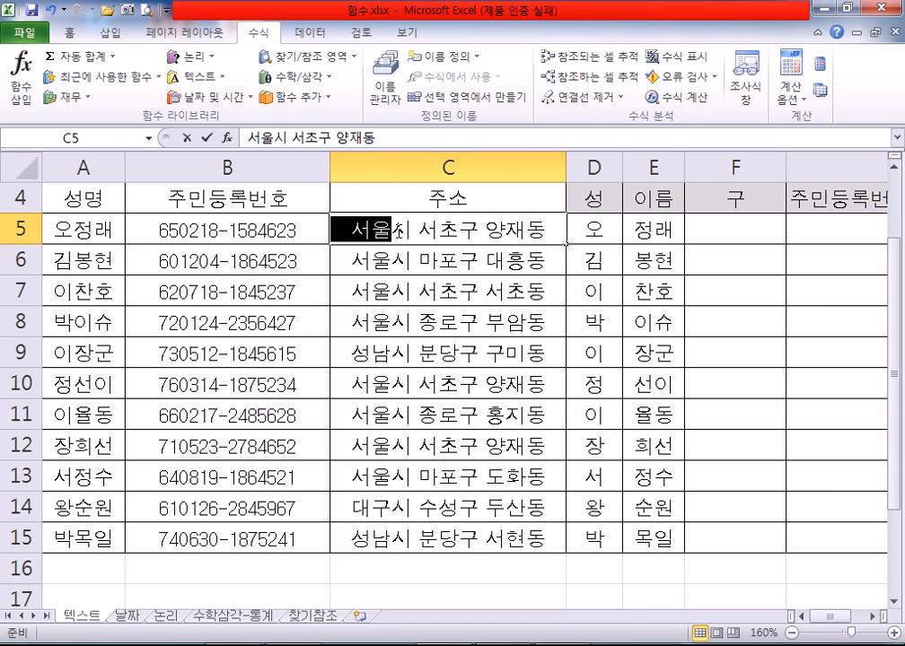
click(547, 231)
double_click(525, 231)
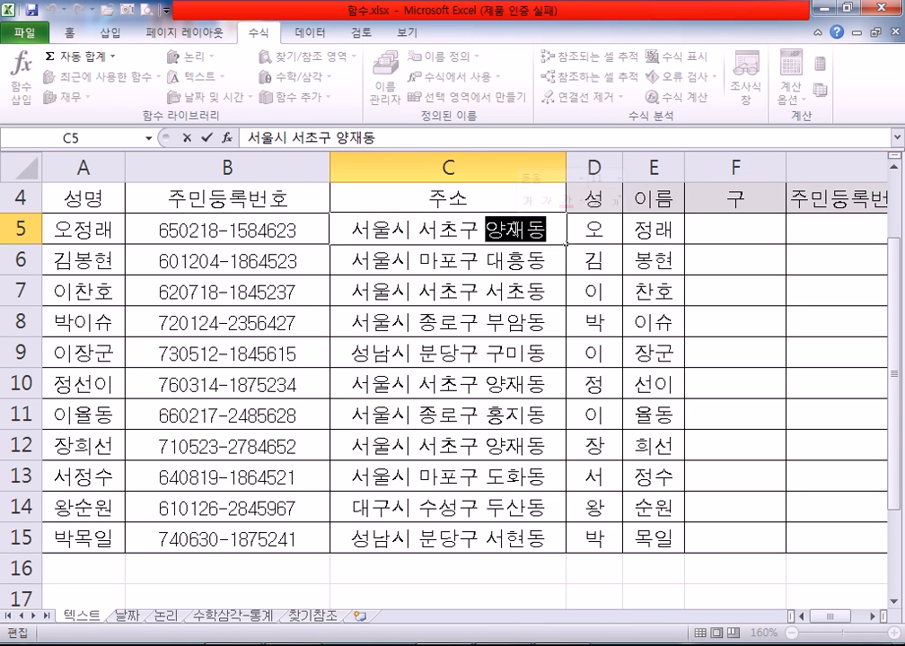
click(502, 230)
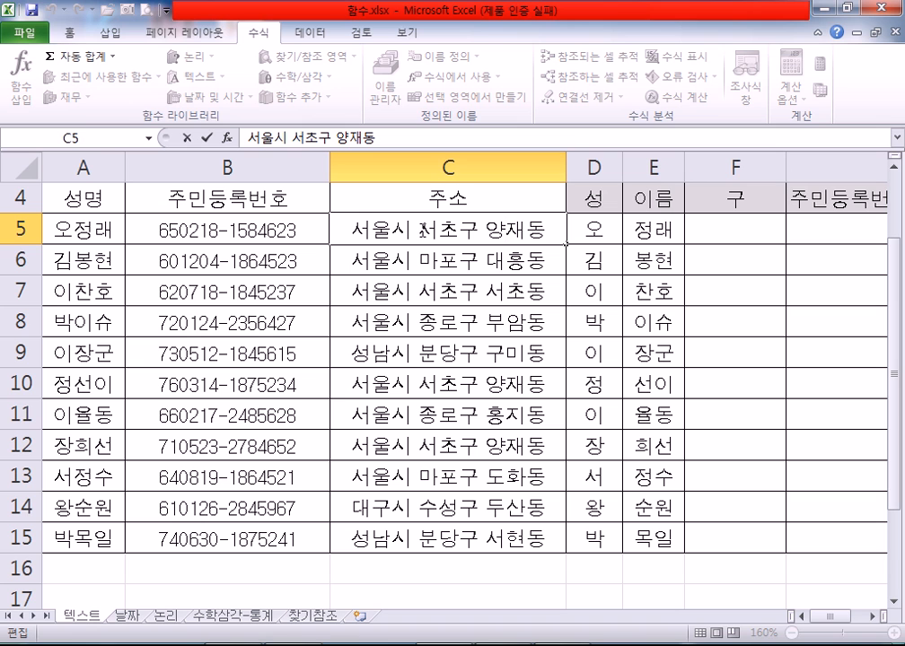
Insert the MID function in F5 with C5 as Text, 5 as Start_num and 3 as Num_chars to extract the district.
click(728, 233)
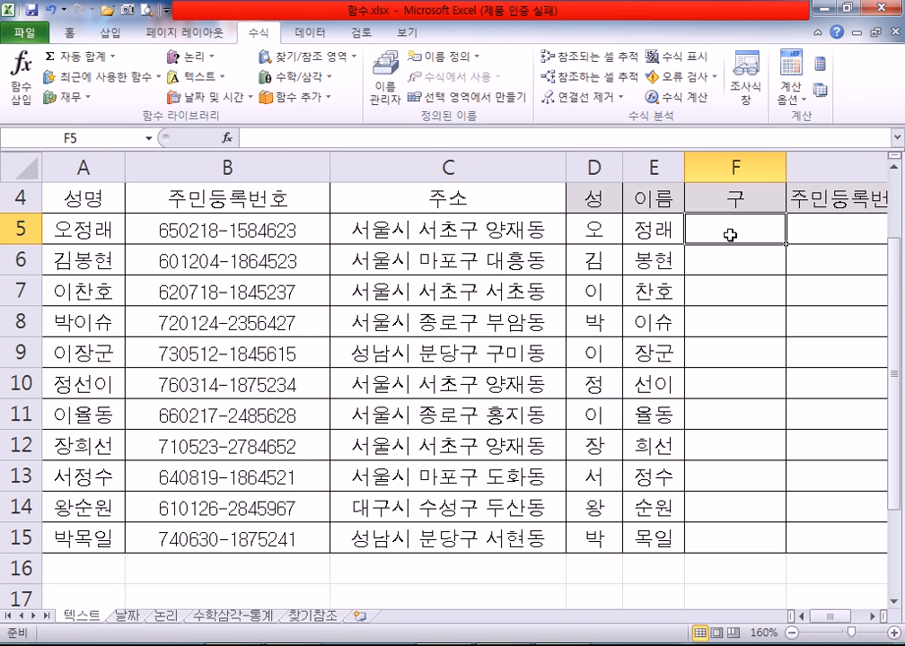
click(203, 84)
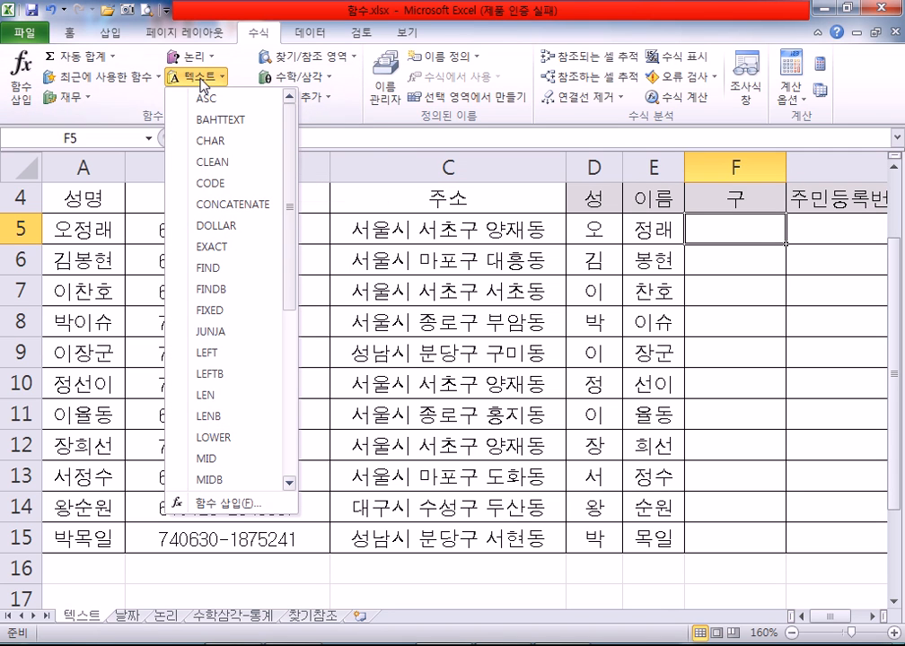
click(214, 459)
drag(462, 343, 654, 268)
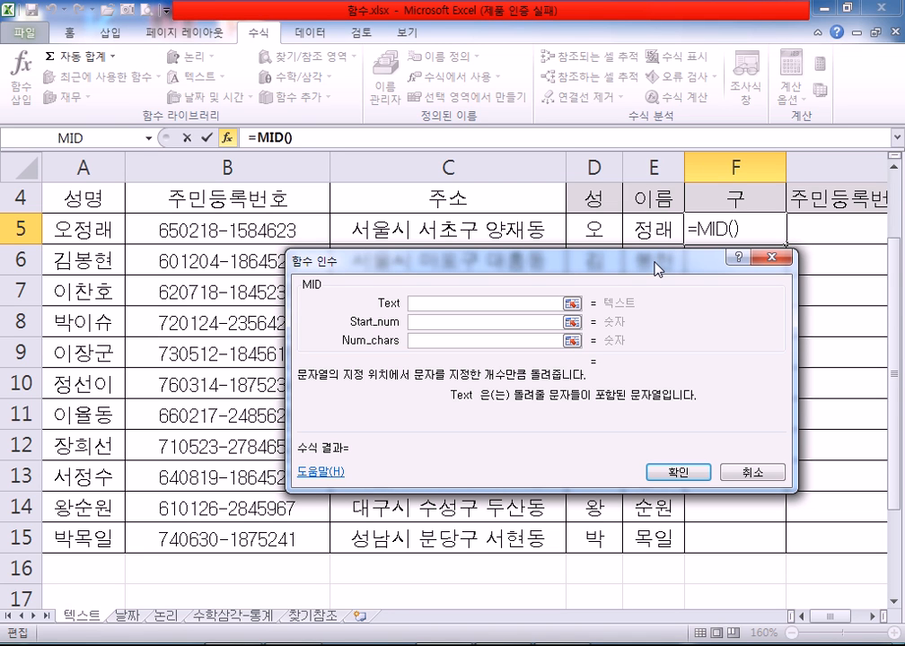
click(409, 232)
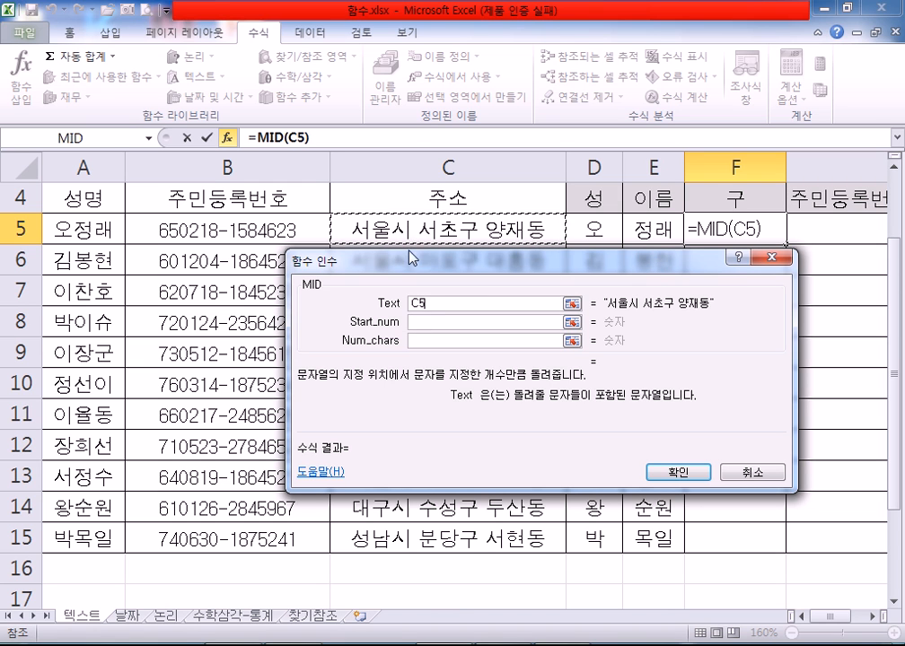
click(429, 321)
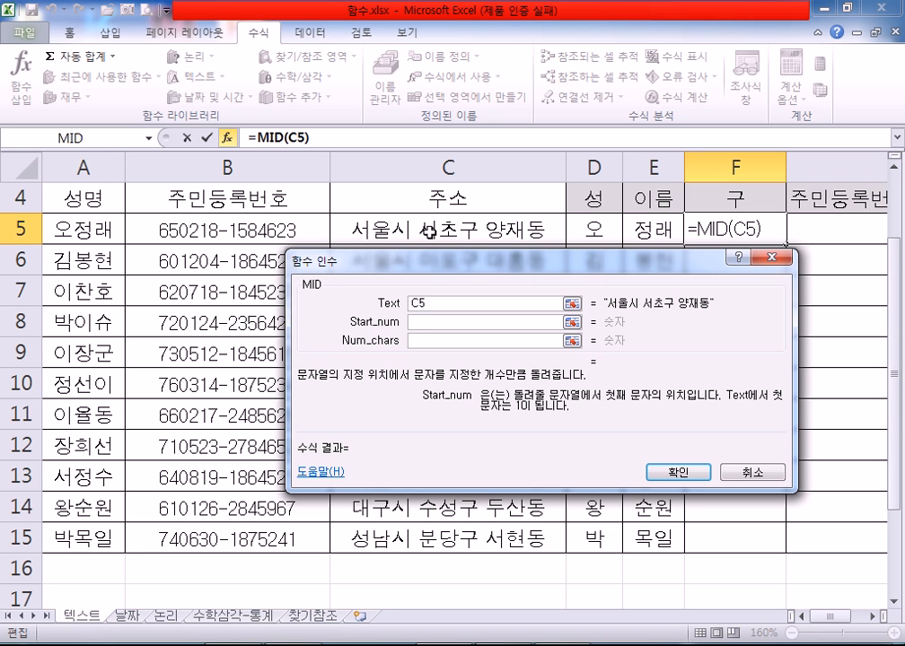
text(5)
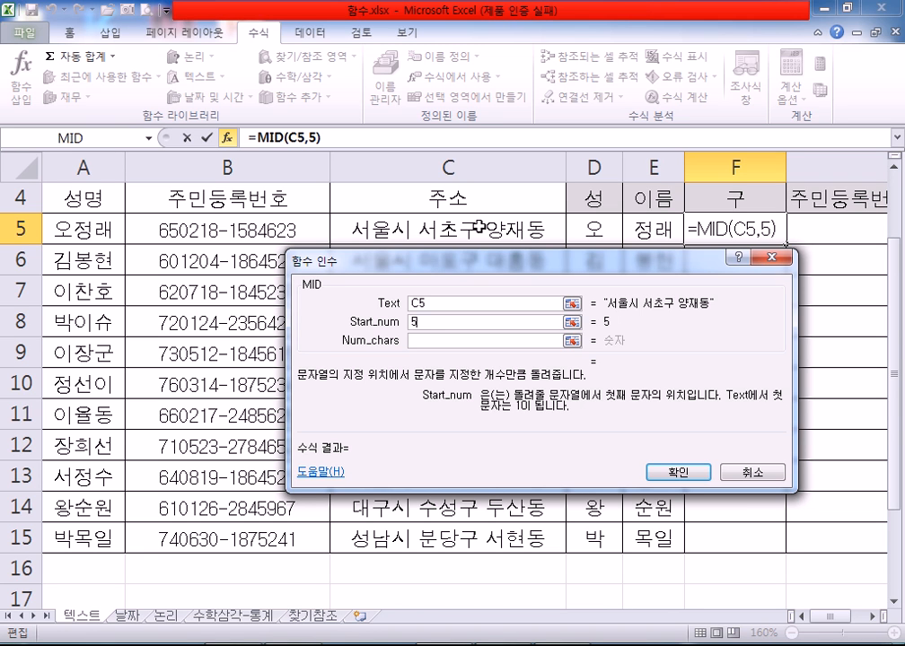
click(436, 345)
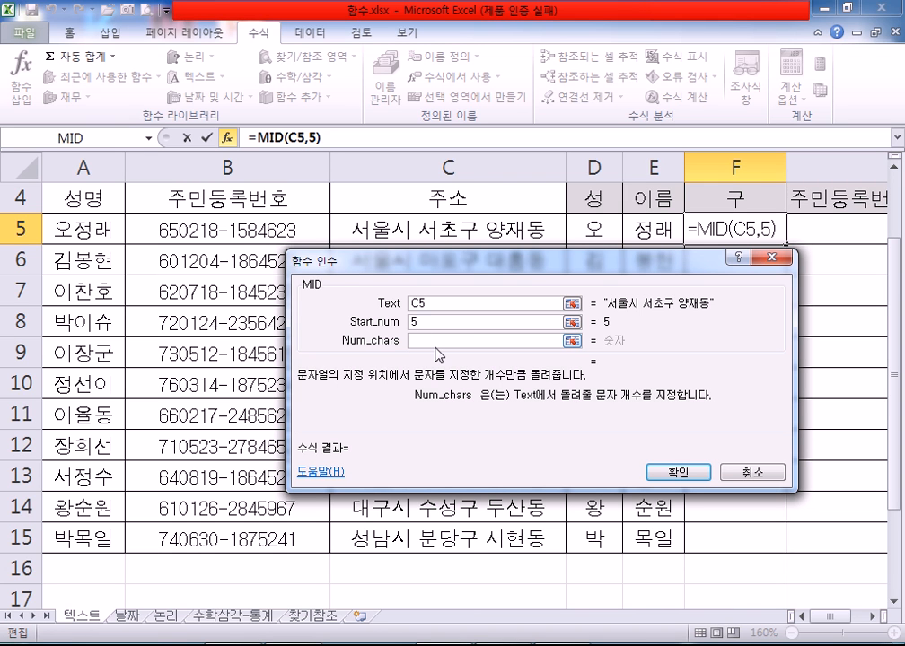
text(3)
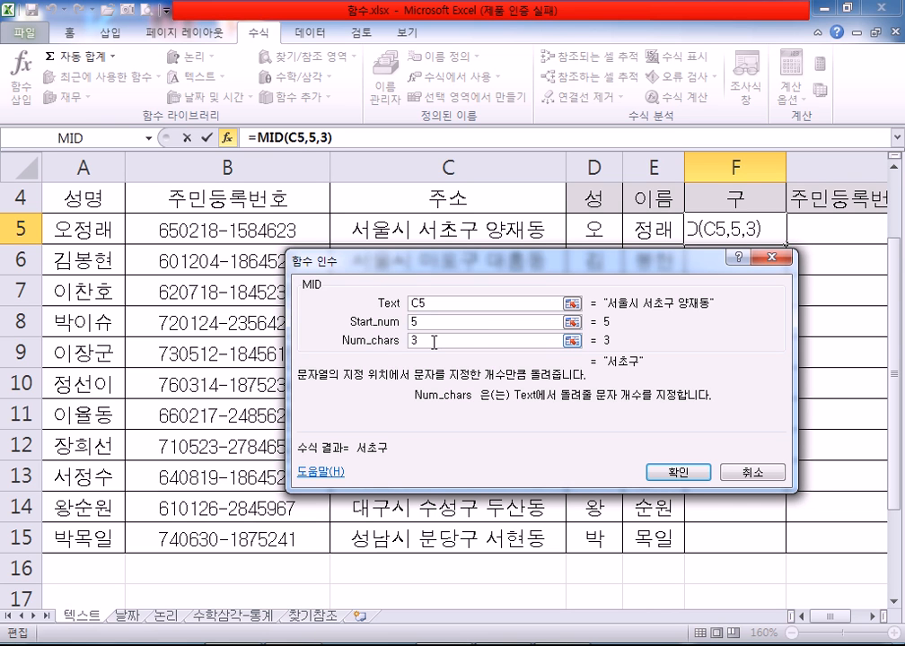
click(679, 472)
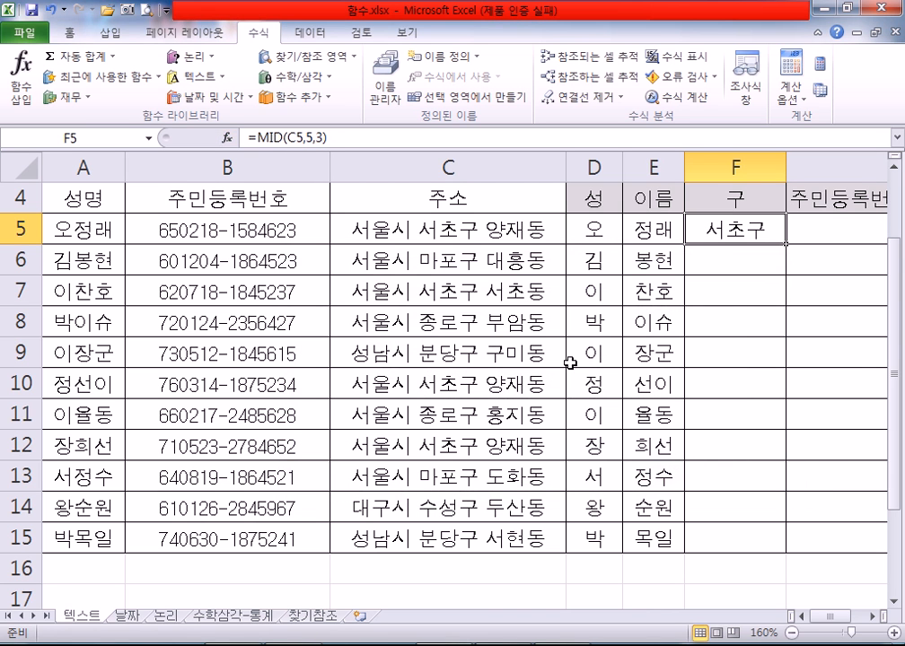
Insert the MID function in F6 with C6 as Text, 5 as Start_num and 3 as Num_chars.
click(750, 262)
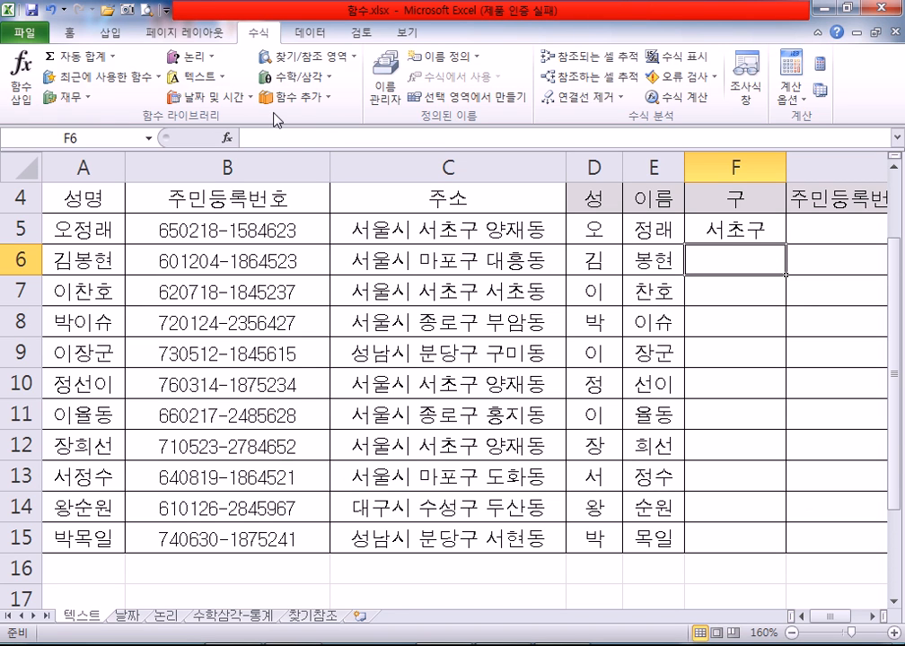
click(203, 86)
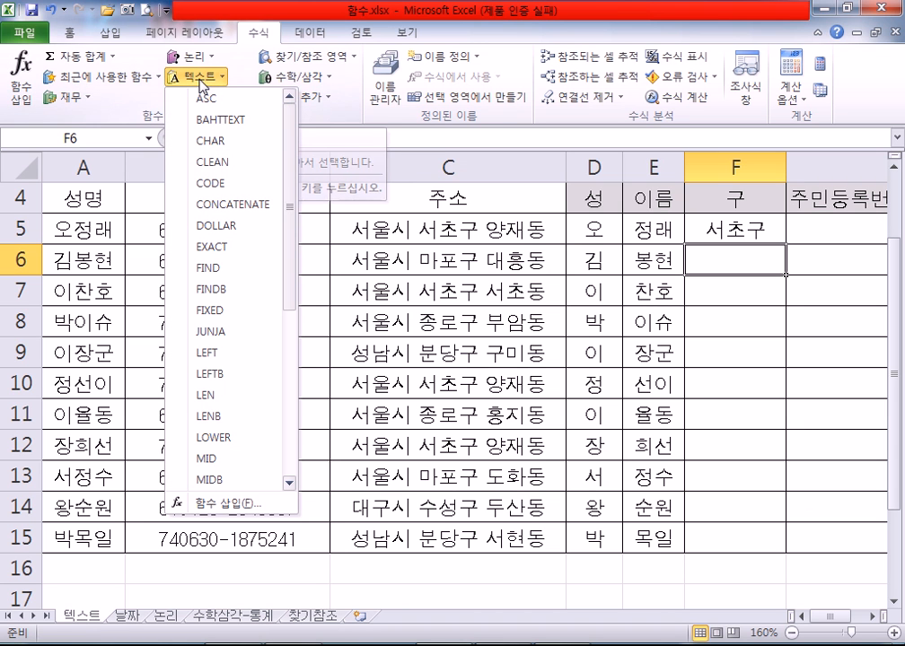
click(229, 459)
drag(491, 261, 496, 292)
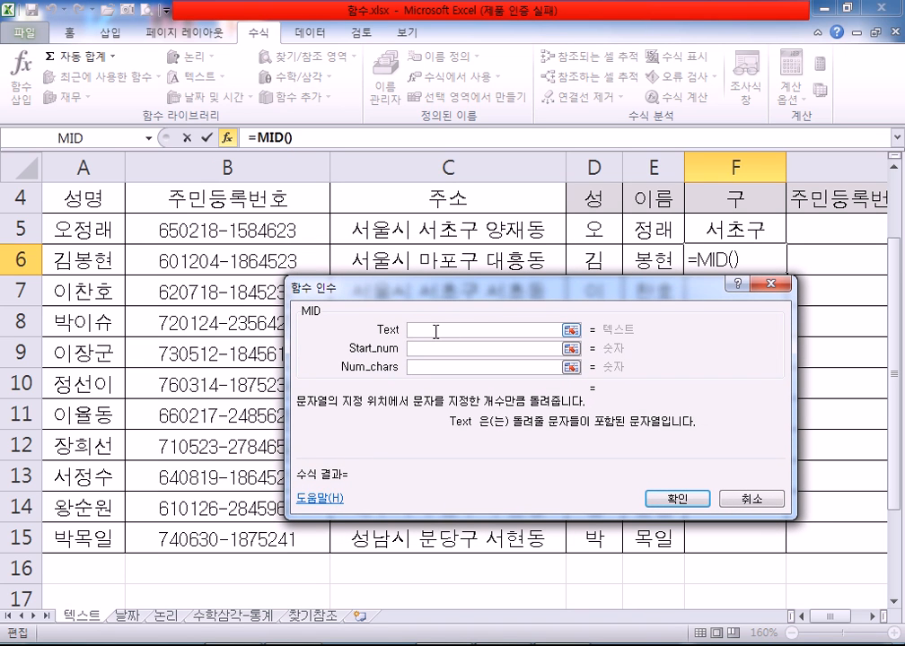
click(401, 261)
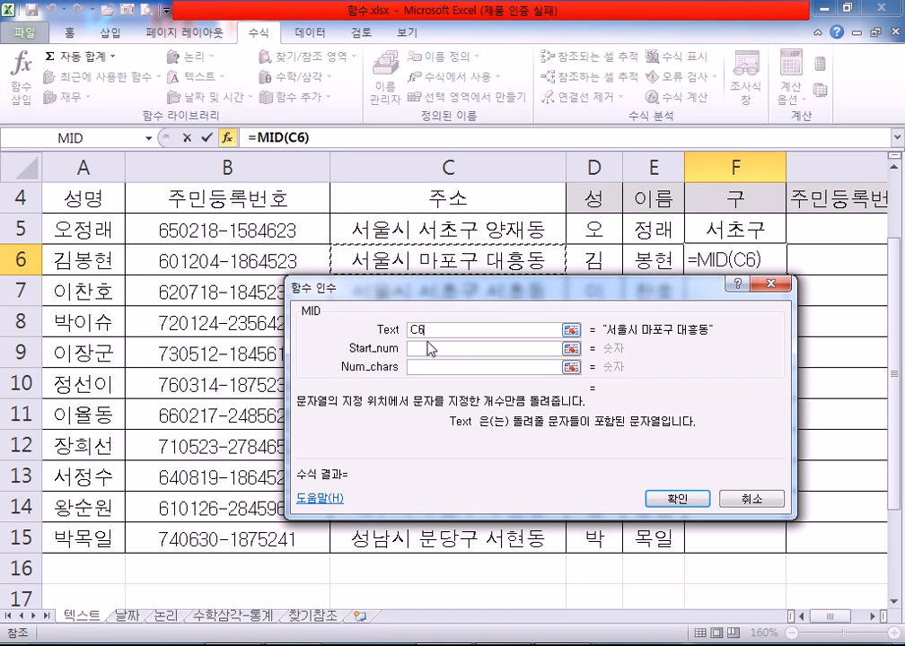
key(Tab)
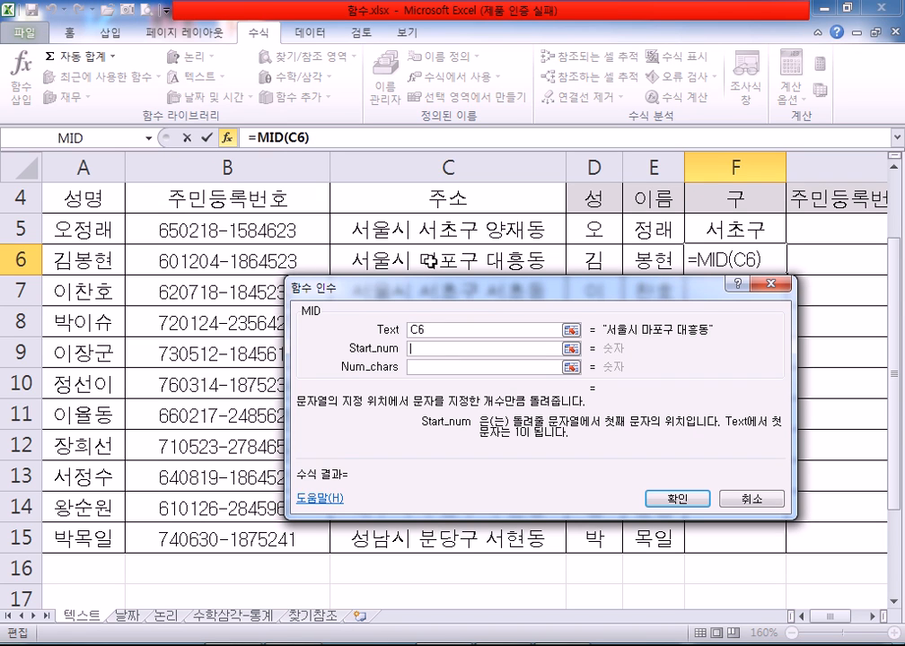
text(5)
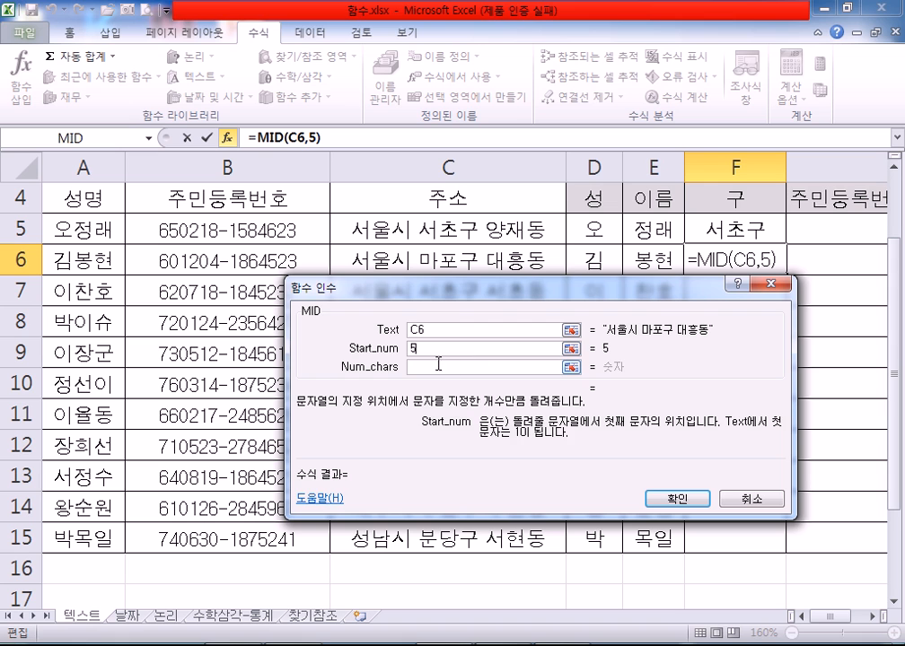
click(470, 366)
text(3)
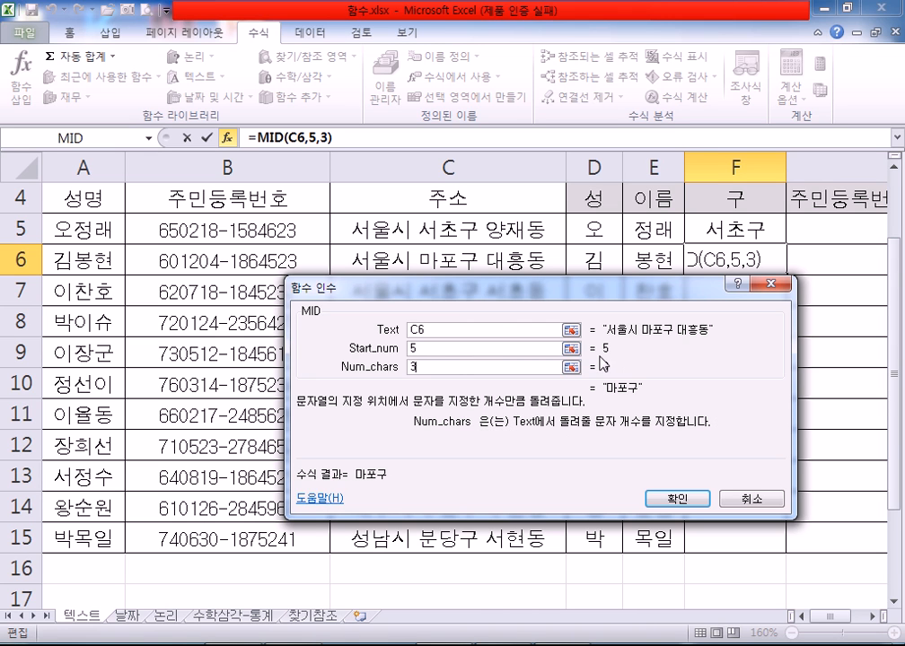
click(532, 347)
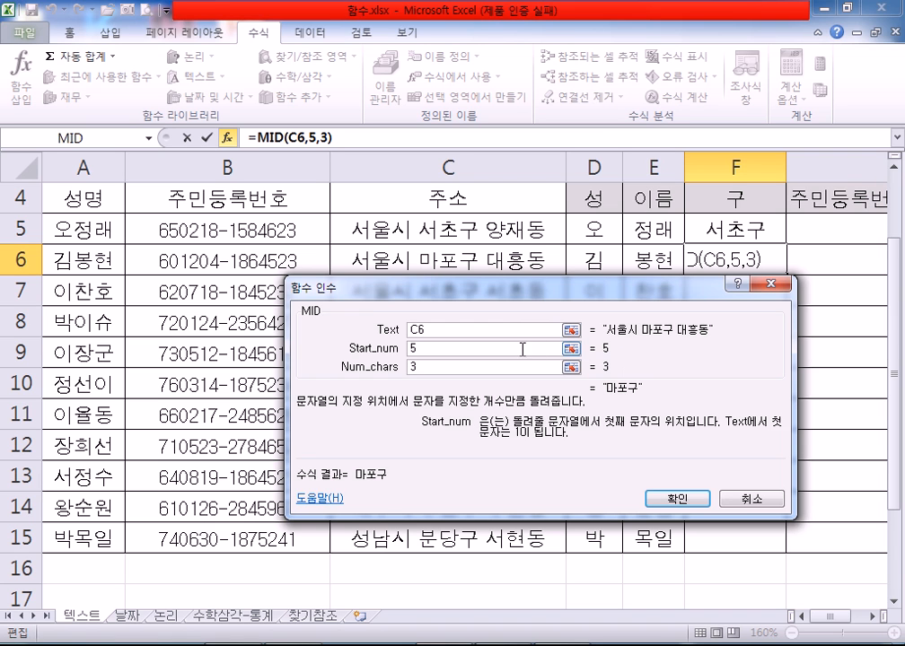
click(487, 366)
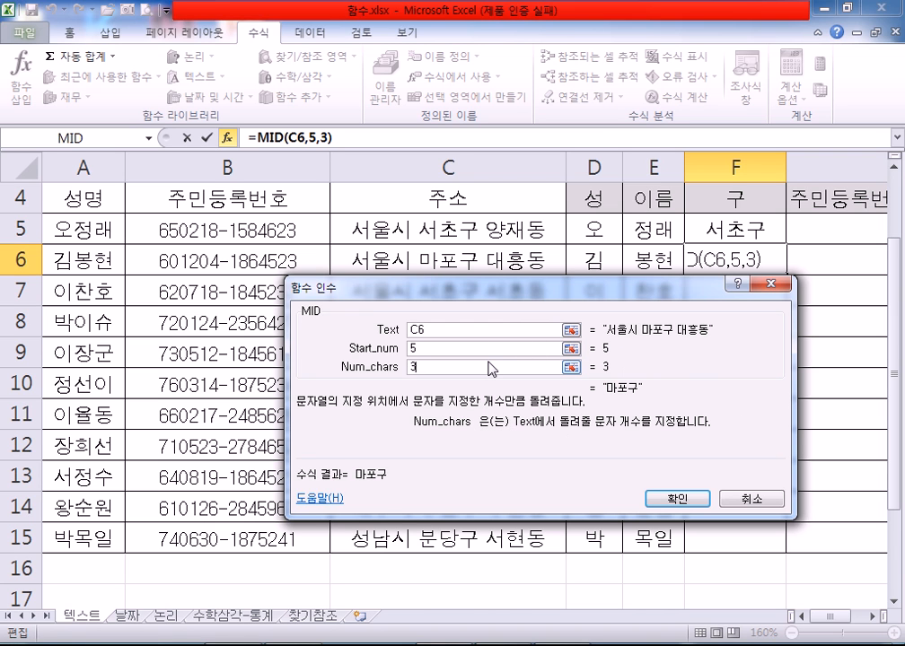
click(675, 501)
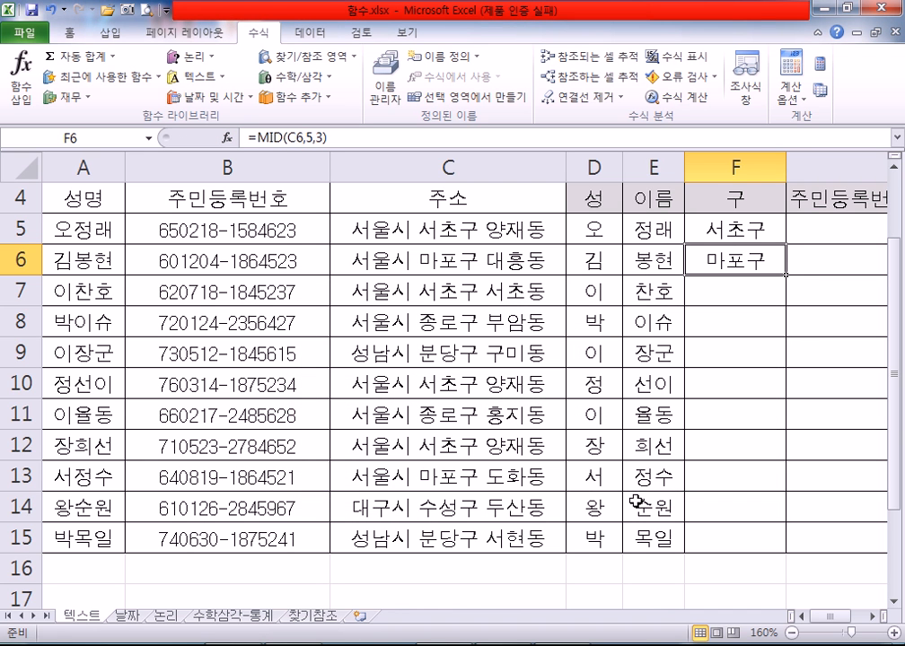
Clear the surname, given-name and district results in D6:F15 and review the row 5 formulas.
mouse_move(838, 619)
mouse_down()
mouse_move(849, 626)
mouse_move(840, 625)
mouse_up()
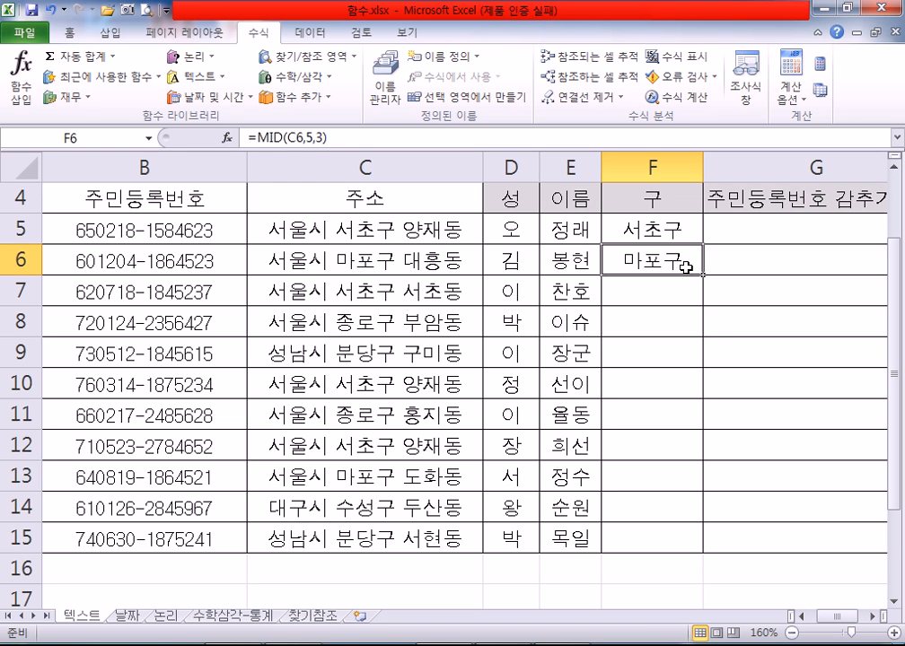
drag(510, 261, 639, 531)
key(Delete)
click(512, 235)
click(570, 230)
click(627, 230)
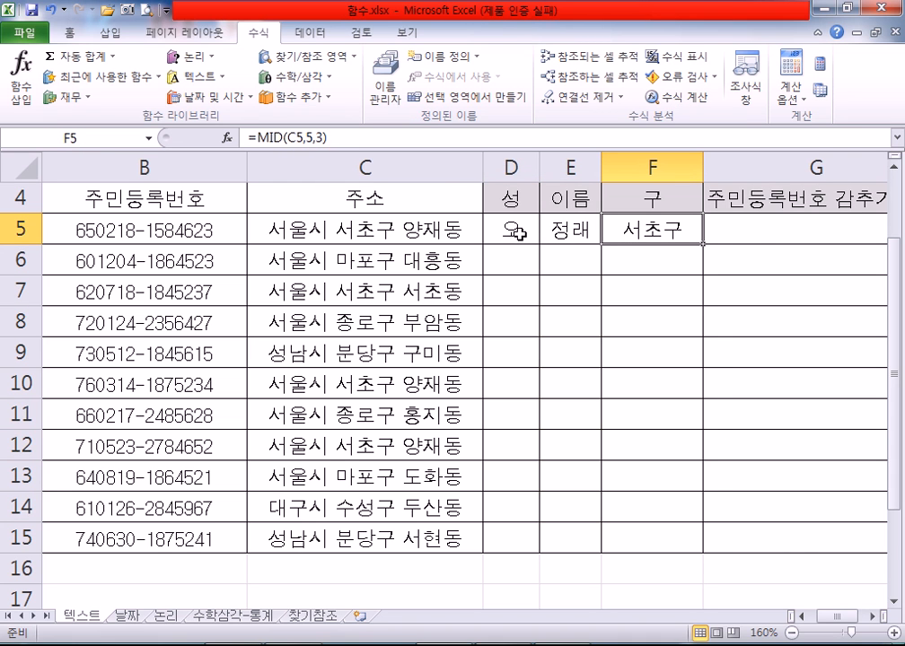
click(766, 229)
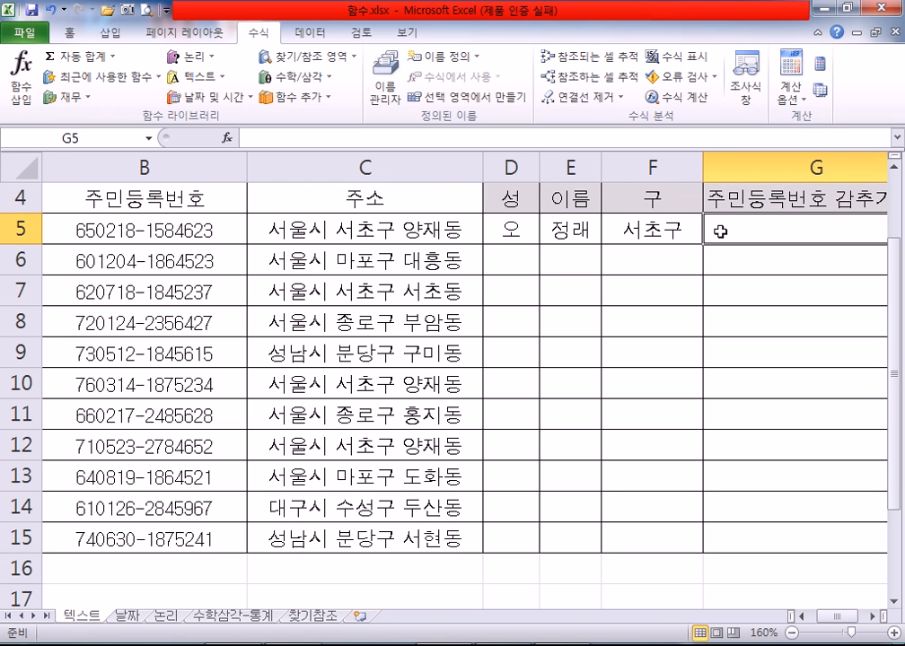
Try filling the D5:F5 formulas down together through row 15, and undo the fill.
drag(513, 231, 647, 230)
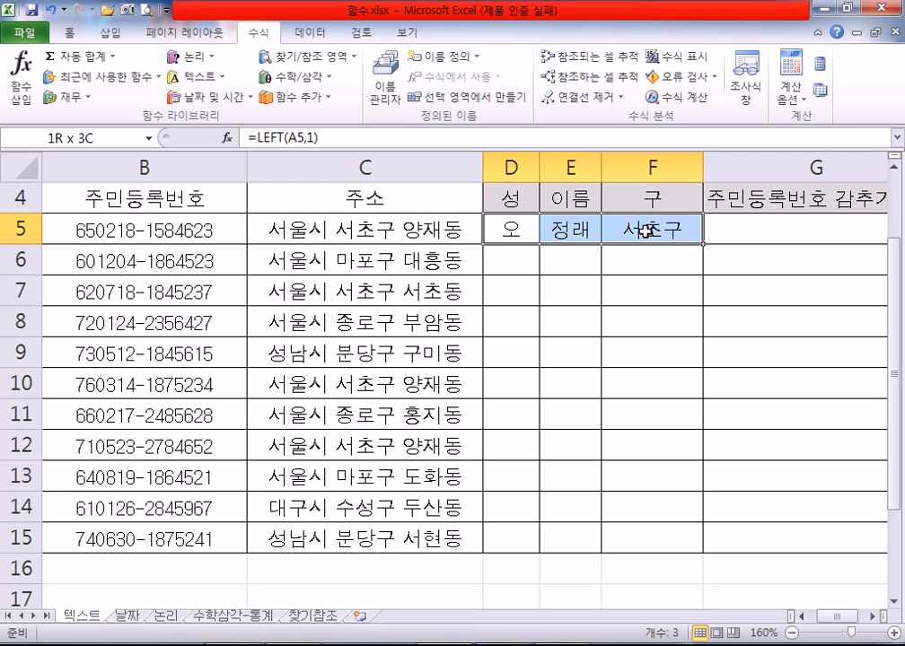
double_click(703, 243)
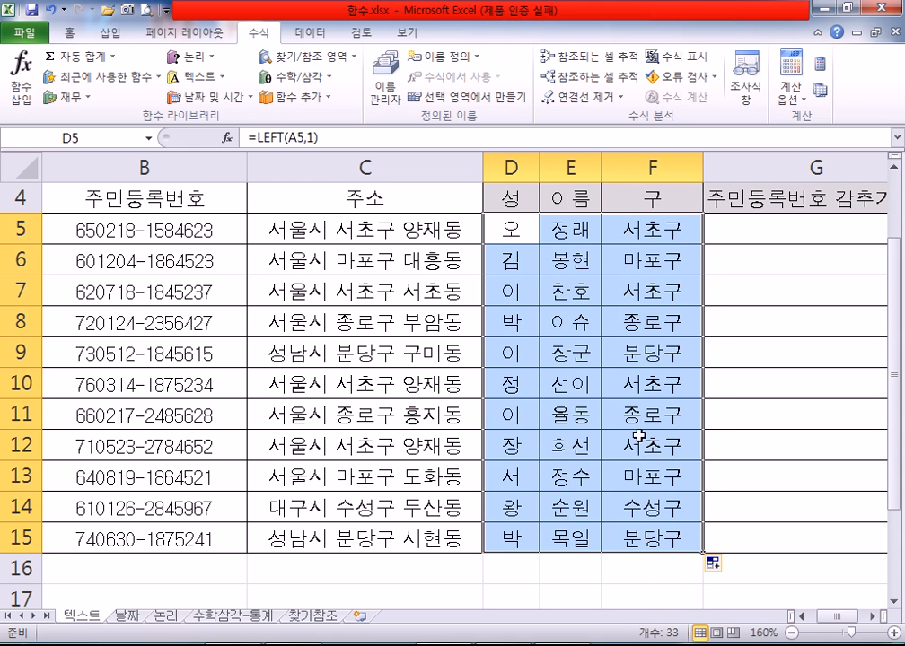
key(ctrl+z)
Try filling only the LEFT formula in D5 down the surname column through D15, and undo it.
click(515, 228)
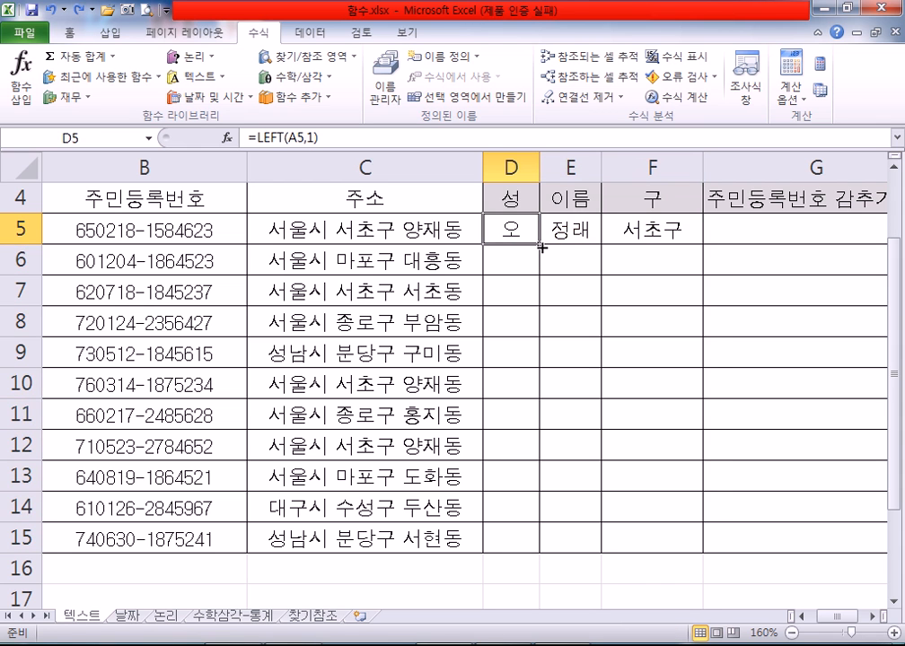
double_click(541, 246)
click(582, 230)
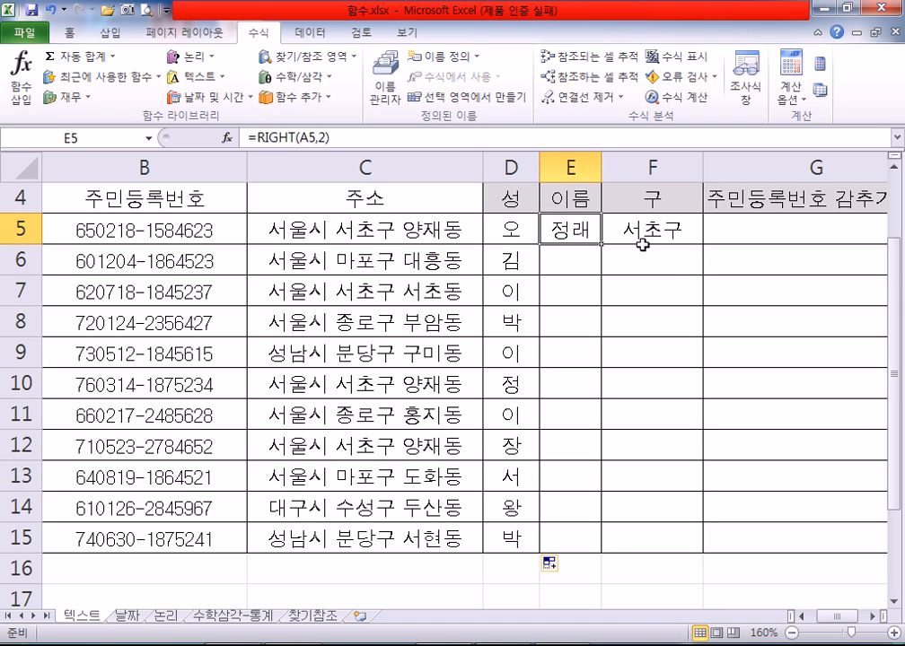
key(ctrl+z)
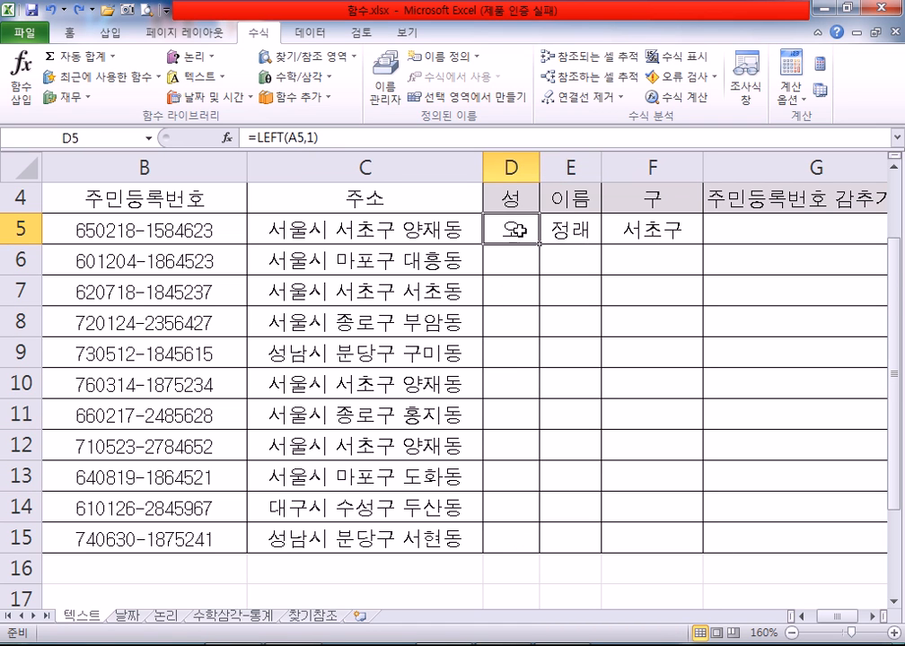
Fill the LEFT, RIGHT and MID formulas in D5:F5 down together through row 15.
drag(519, 230, 642, 228)
drag(521, 228, 663, 233)
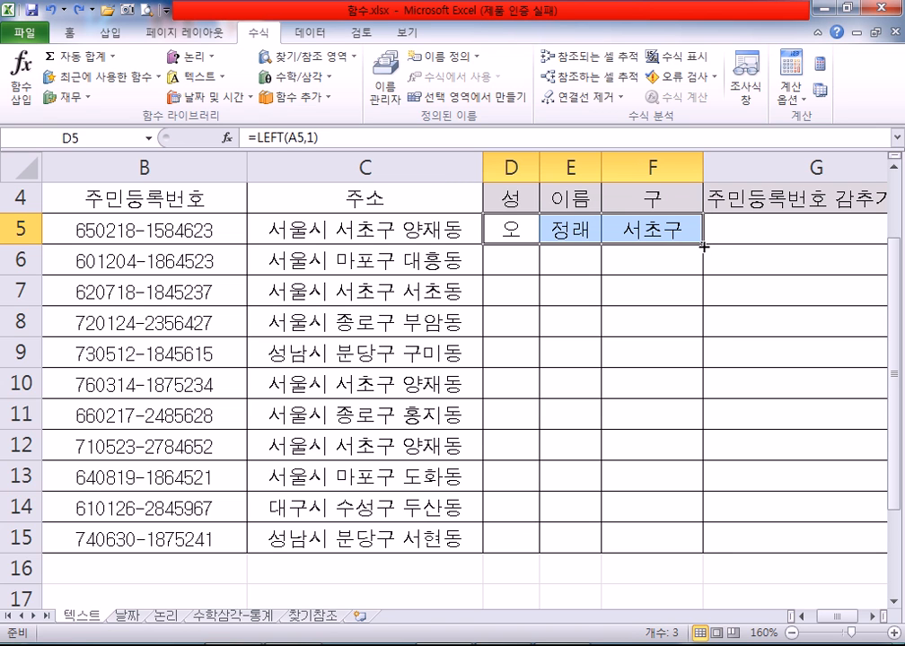
double_click(703, 246)
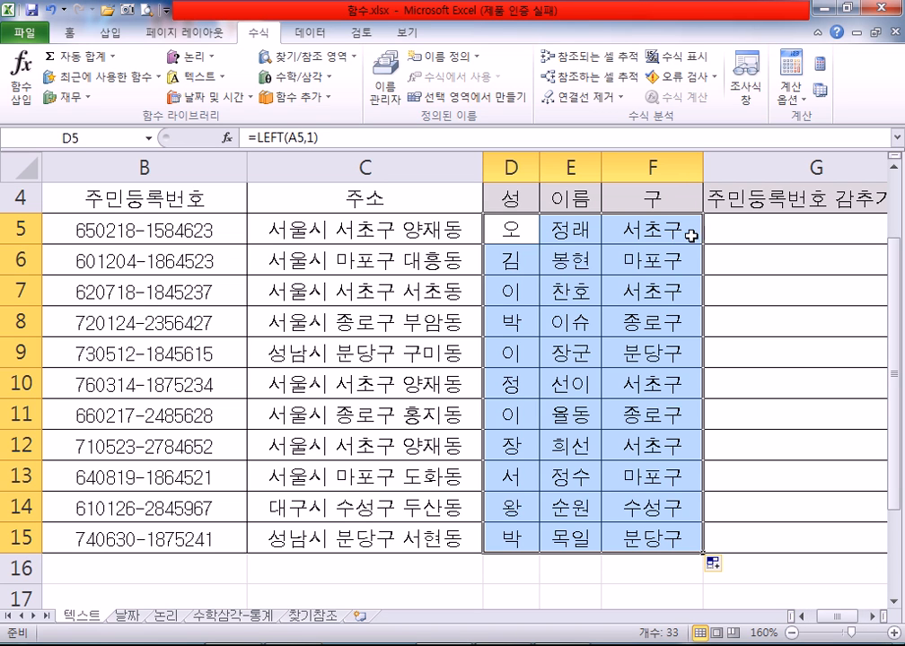
Examine the last six digits of the resident registration number in B5 for the masking column G.
click(751, 199)
click(747, 235)
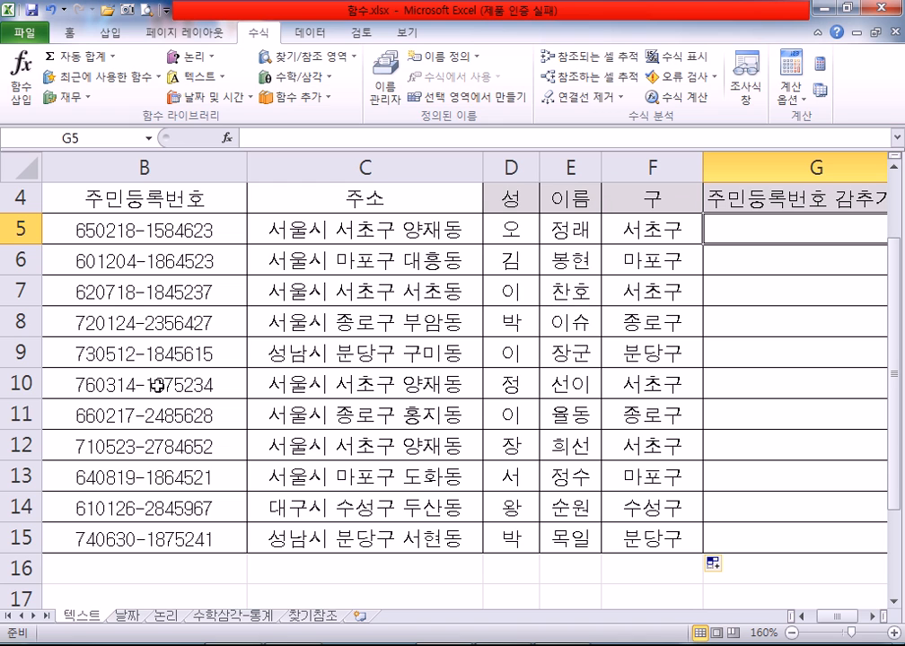
double_click(159, 231)
drag(162, 231, 218, 232)
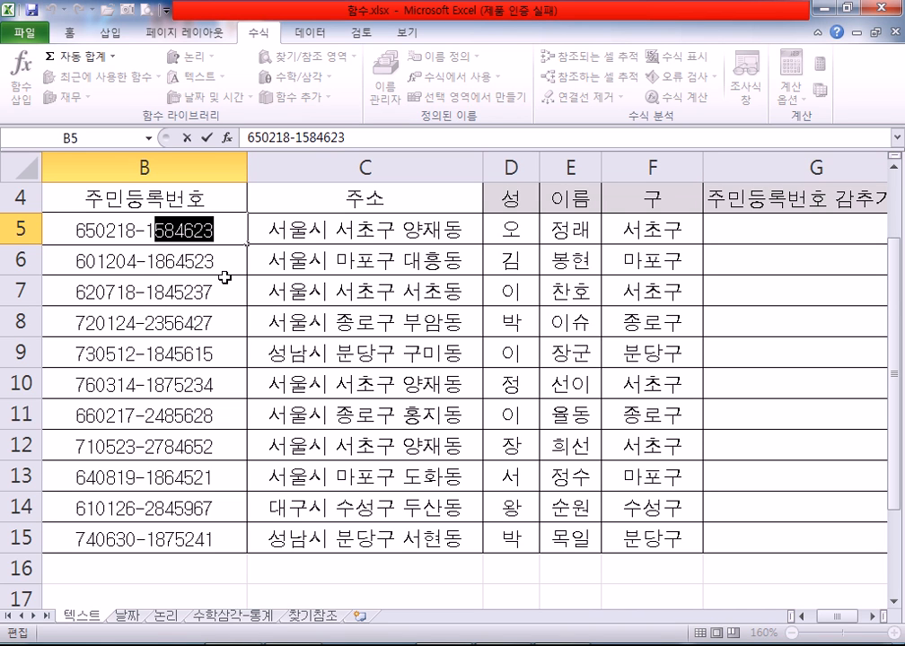
Start the REPLACE function in G5 with B5 as Old_text, keeping the registration number in view.
click(748, 232)
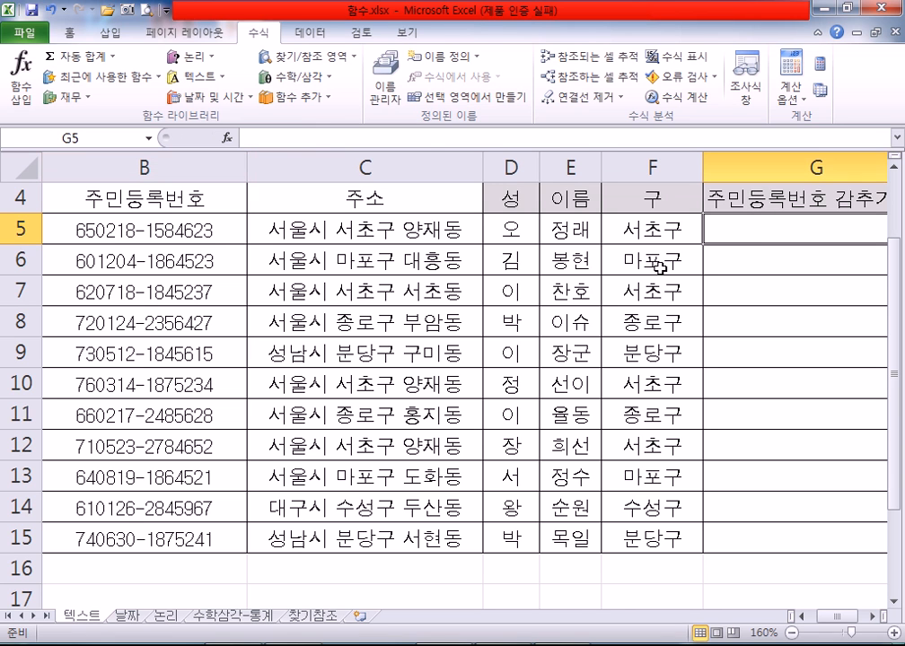
click(214, 81)
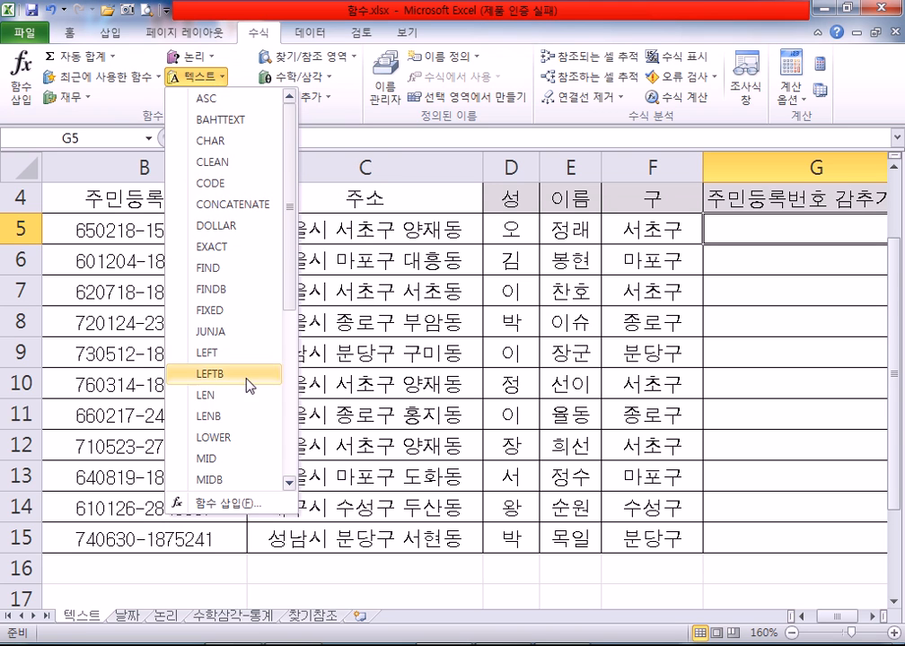
scroll(248, 380, down, 4)
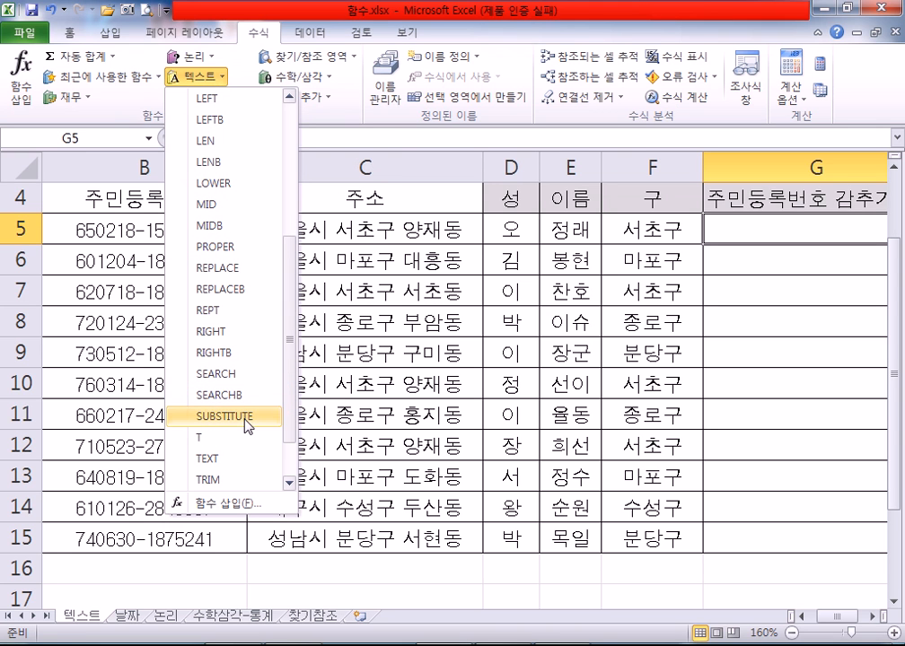
click(218, 270)
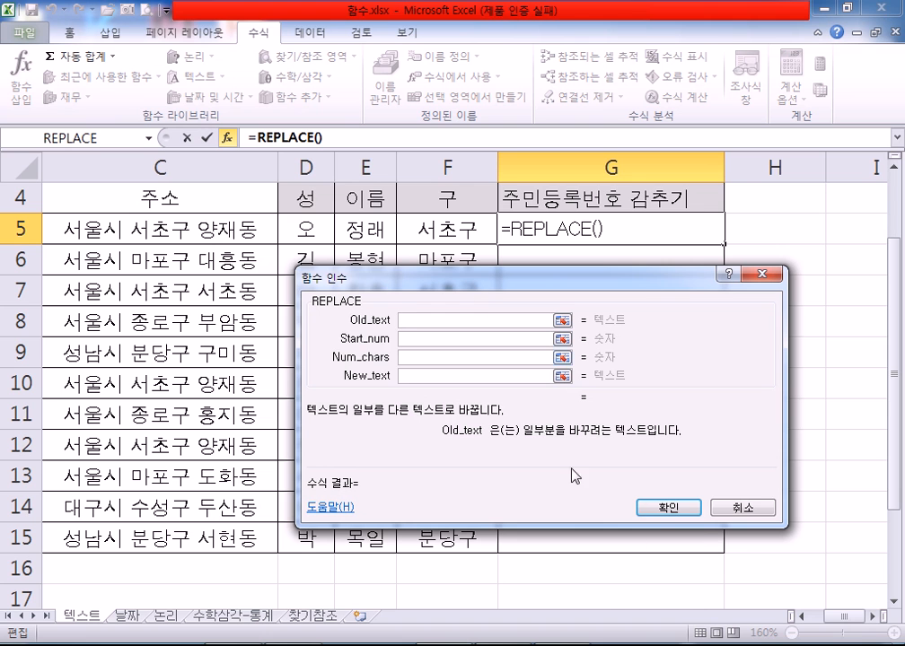
click(797, 618)
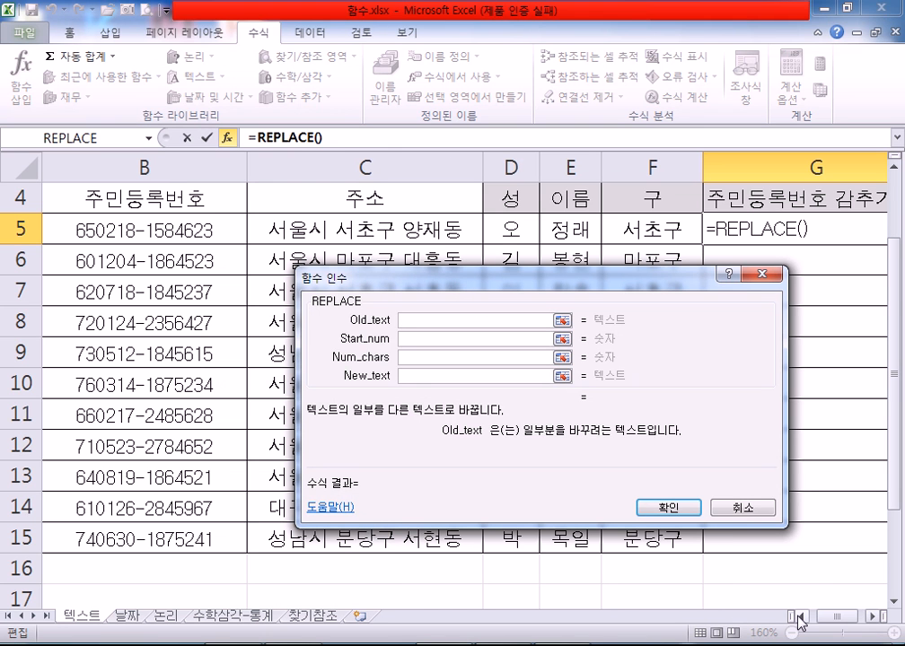
drag(615, 287, 656, 304)
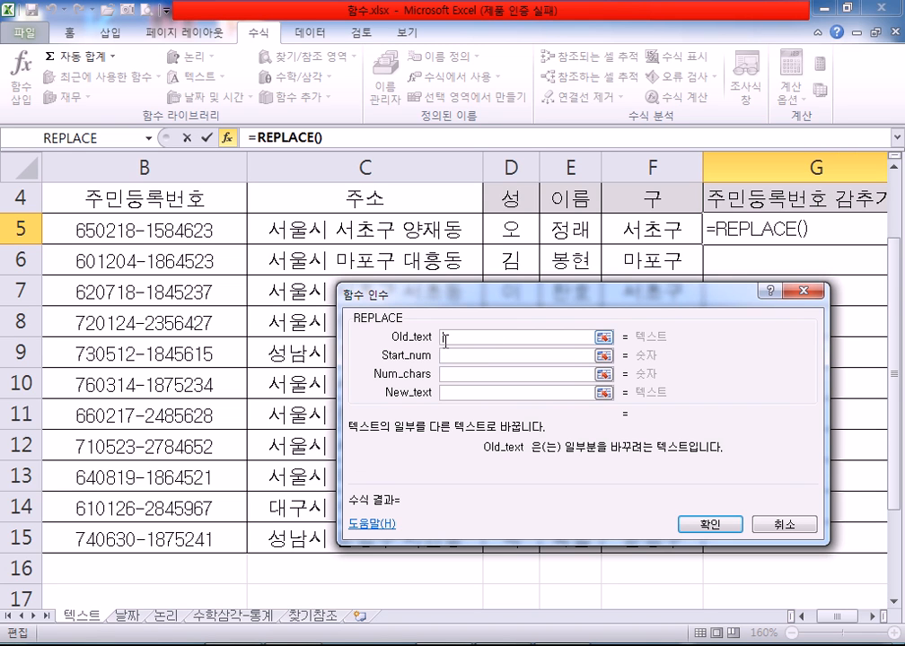
click(93, 229)
drag(412, 302, 387, 270)
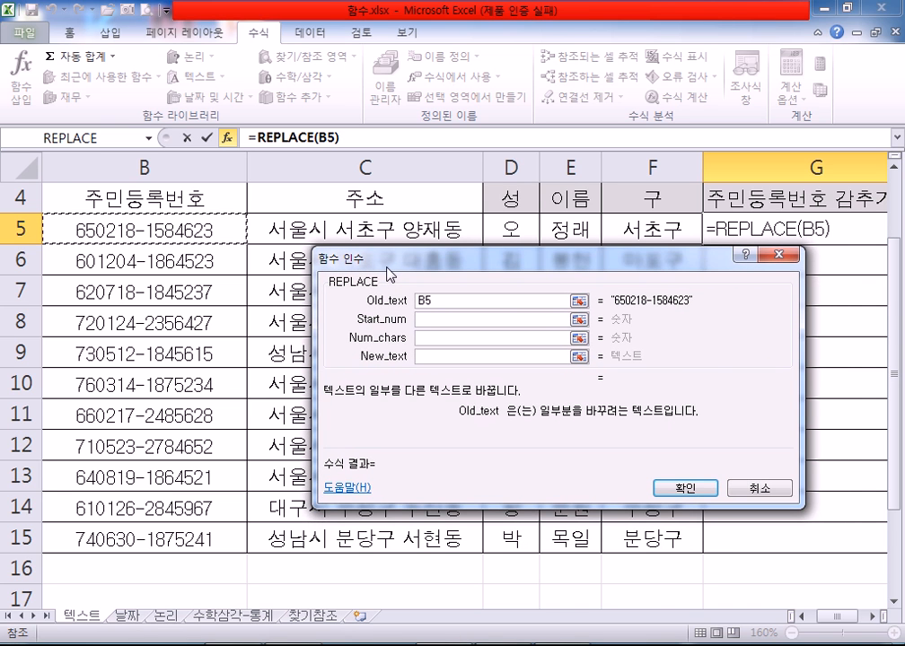
Complete the REPLACE function in G5 with Start_num 9, Num_chars 6 and New_text "XXXXXX".
click(437, 319)
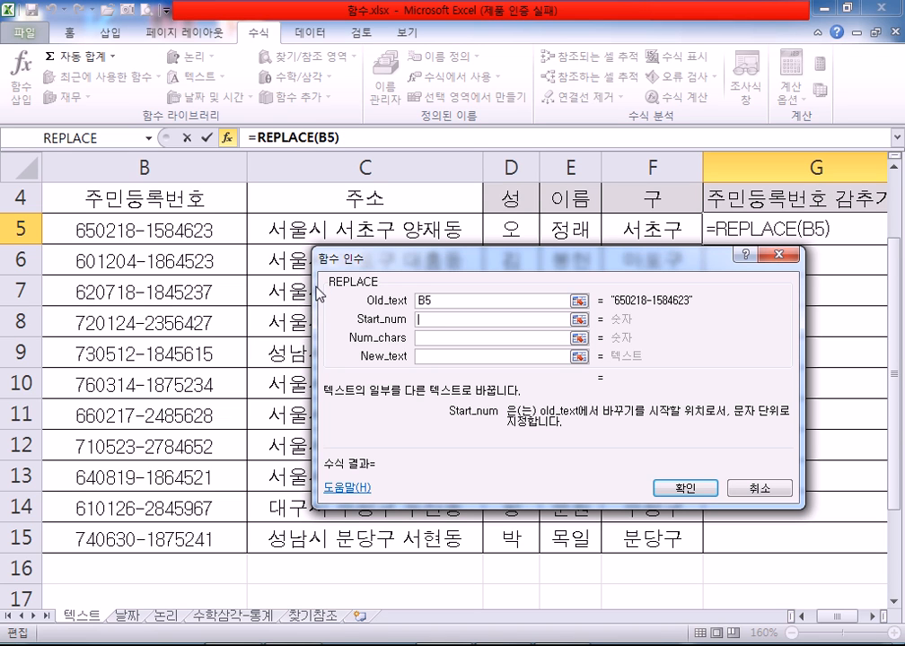
text(9)
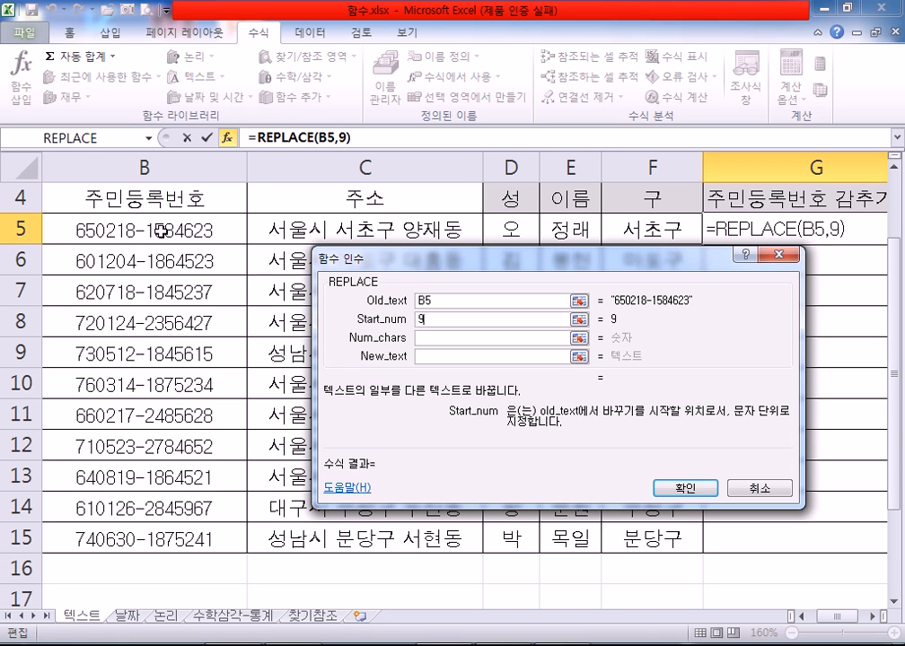
click(422, 339)
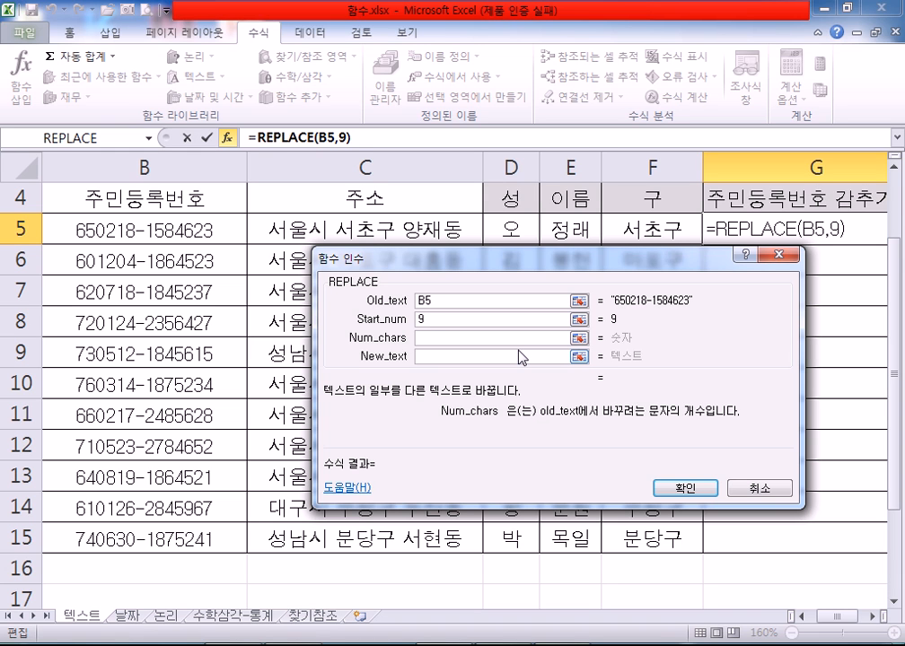
text(6)
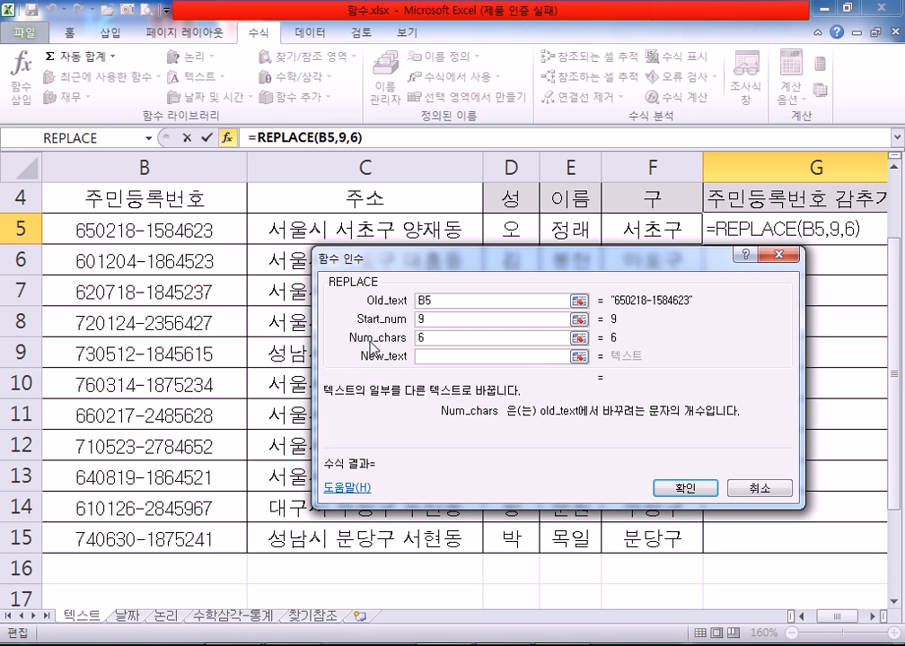
click(458, 358)
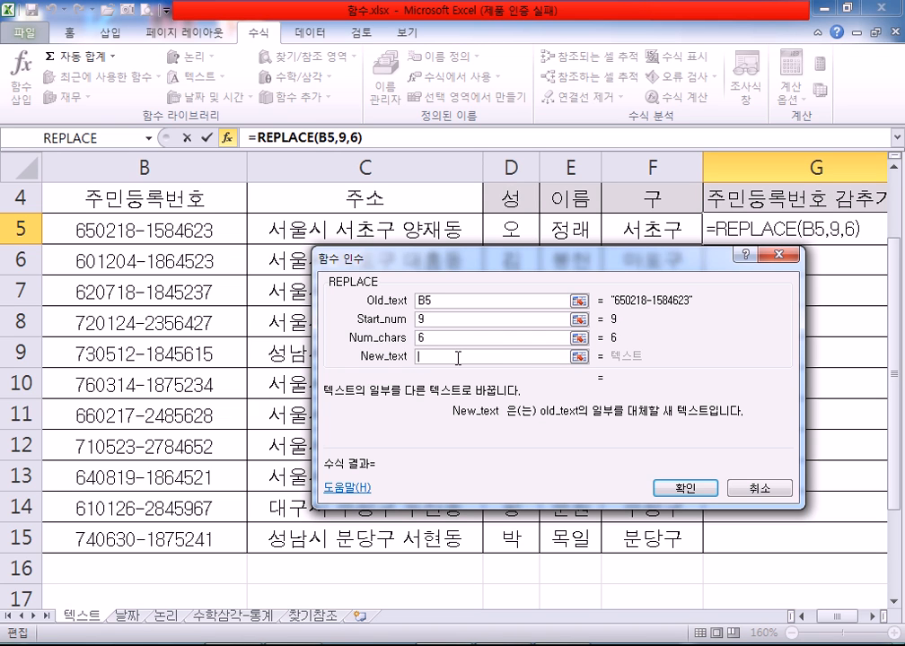
text(X)
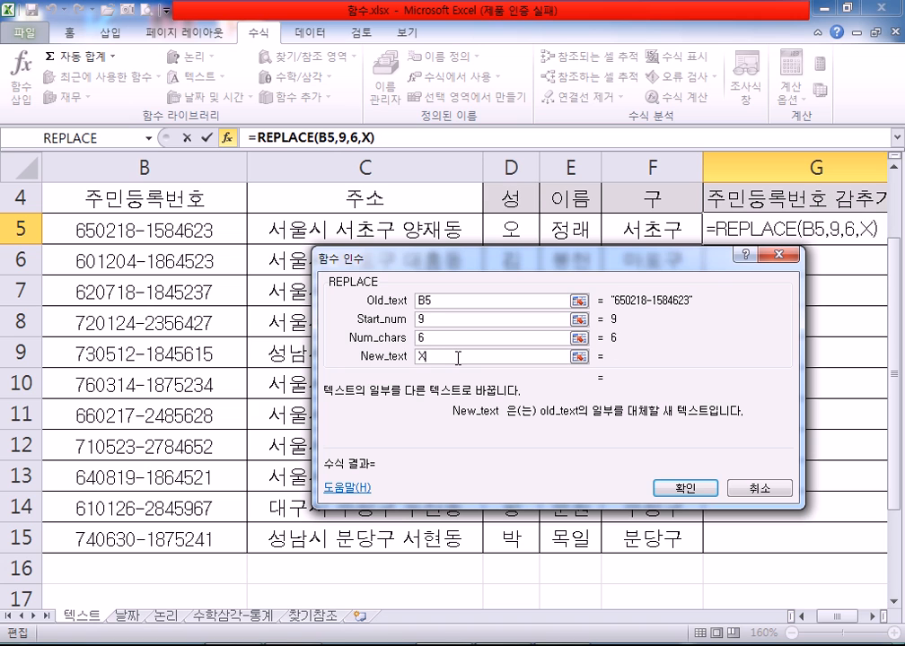
text(XXXXX)
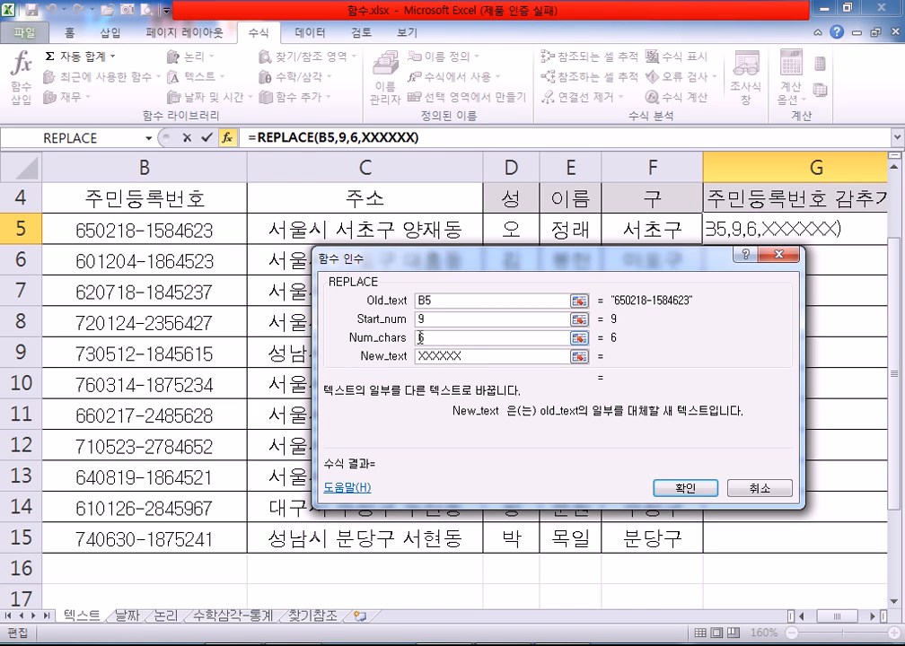
click(481, 356)
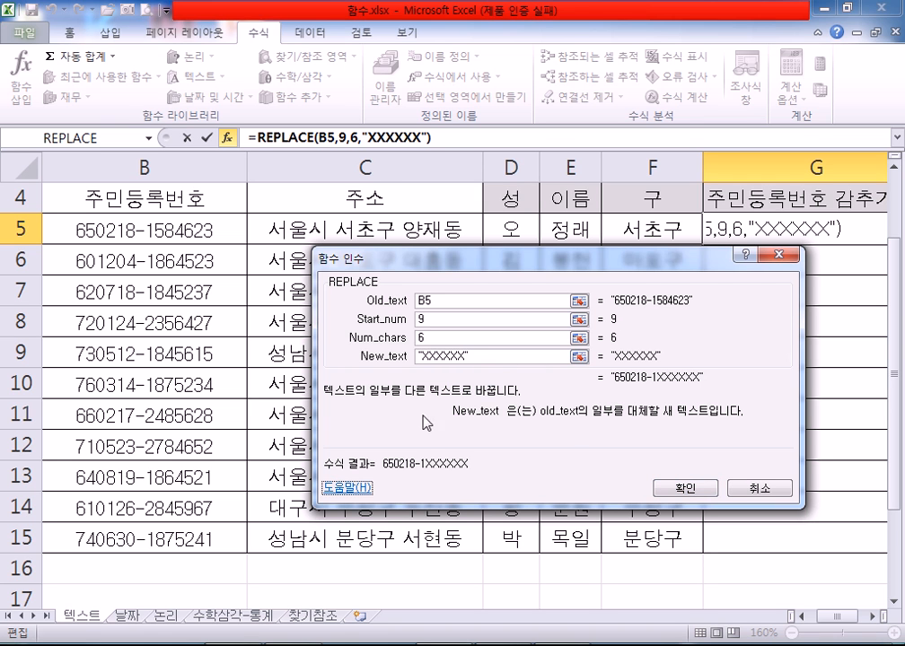
click(664, 488)
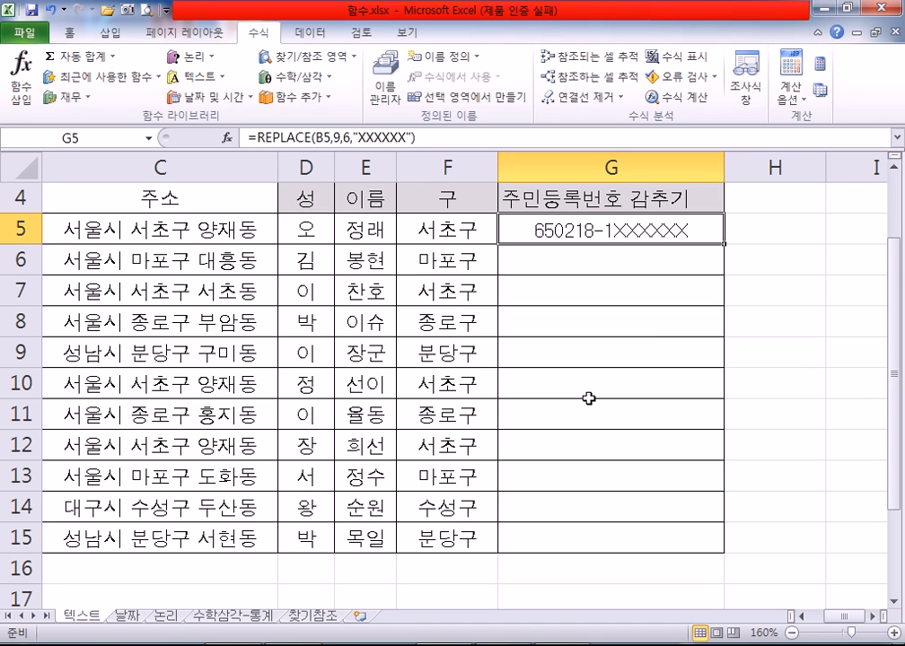
Try changing the replacement text in G5's REPLACE formula to "@@@@@@".
double_click(646, 234)
drag(644, 231, 716, 241)
text(@@@@)
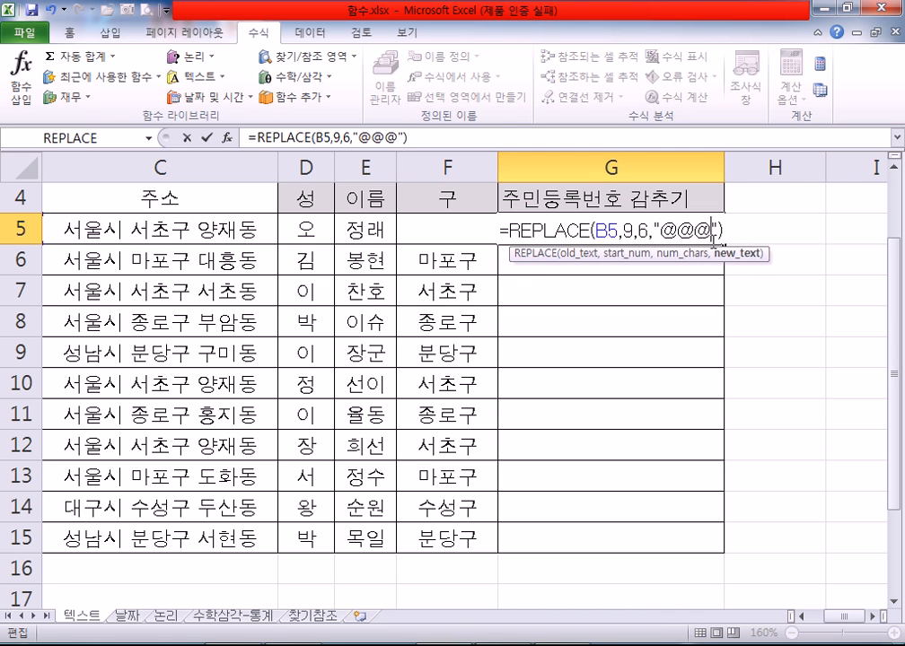
text(@@)
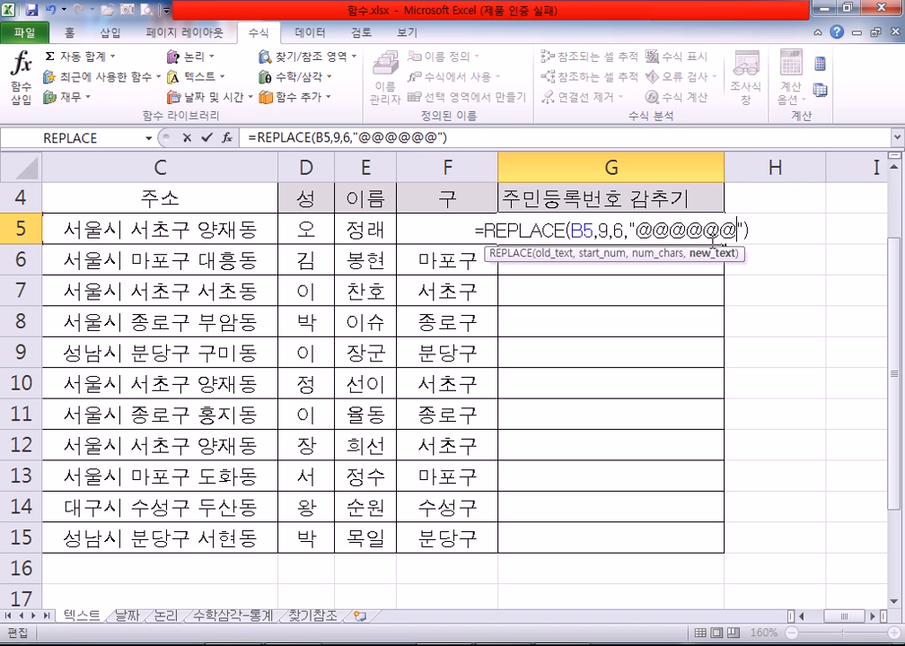
key(Return)
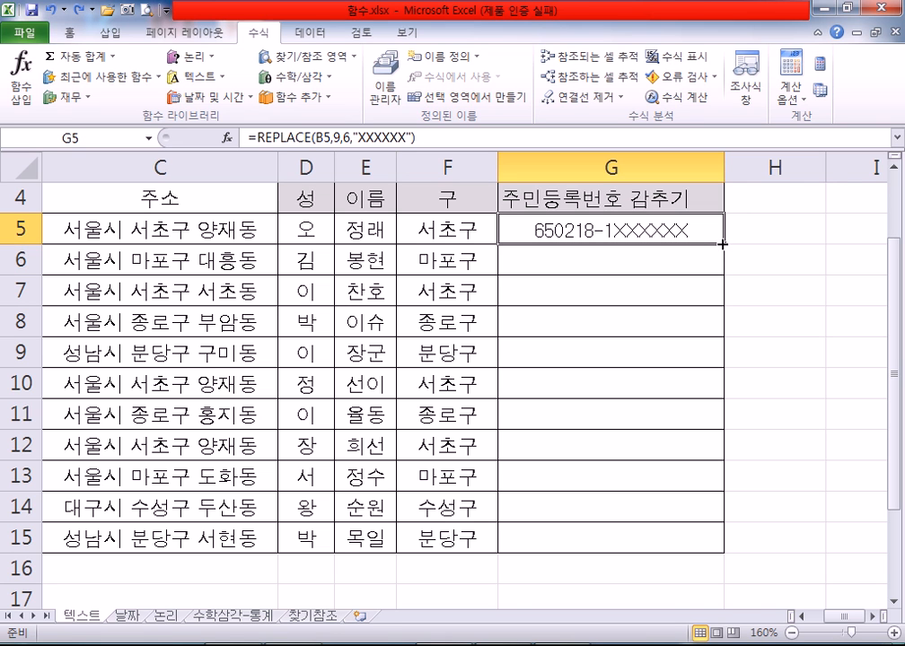
Fill the REPLACE formula in G5 down through G15, and select the first customer's source data in A5:C5.
double_click(719, 241)
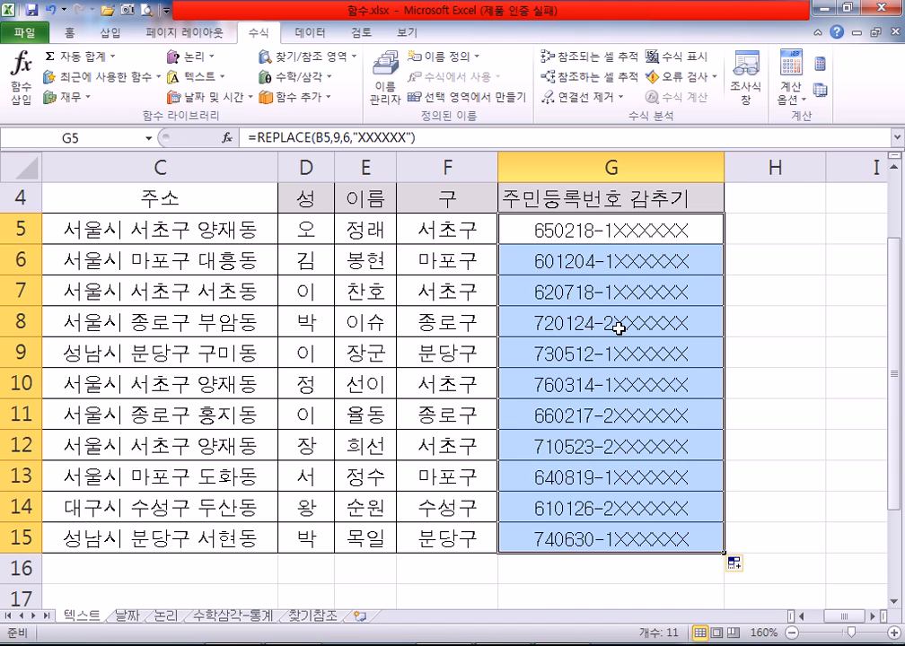
key(ctrl+Home)
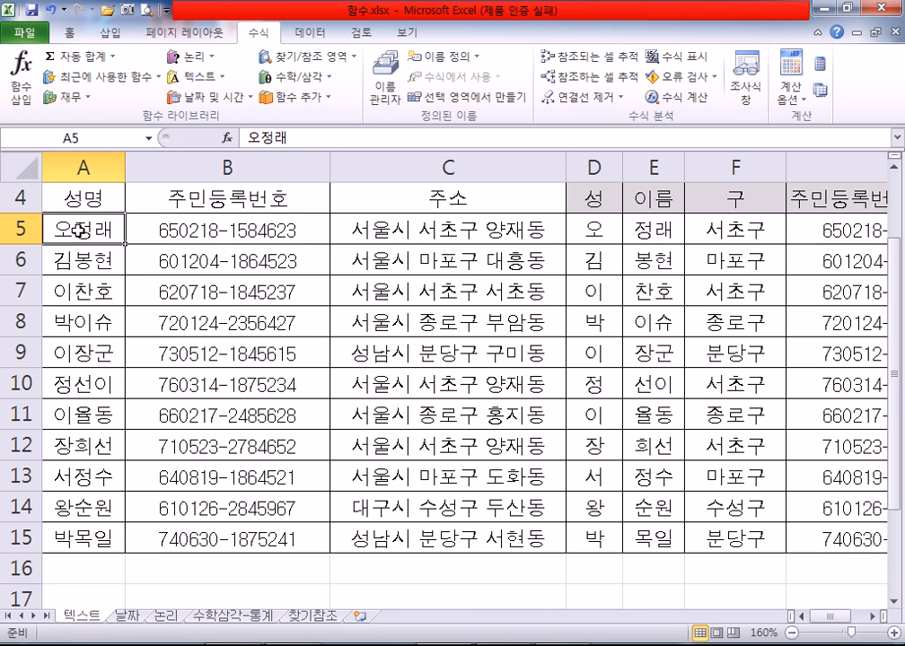
drag(80, 231, 367, 229)
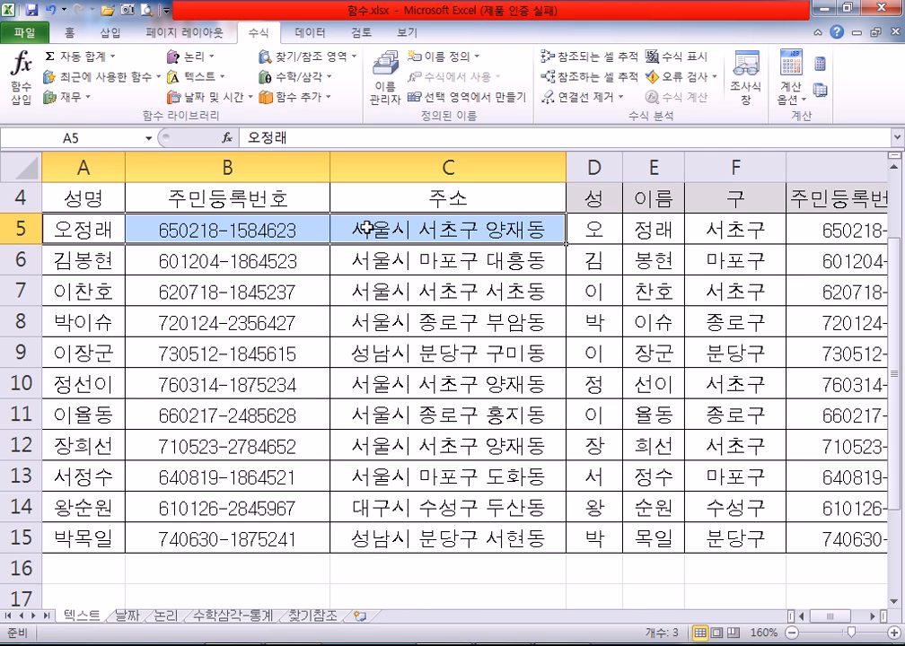
scroll(370, 270, down, 2)
Switch to Notepad and add a line below the SUM examples joining a full name, phone number and district address without spaces.
key(alt+Tab)
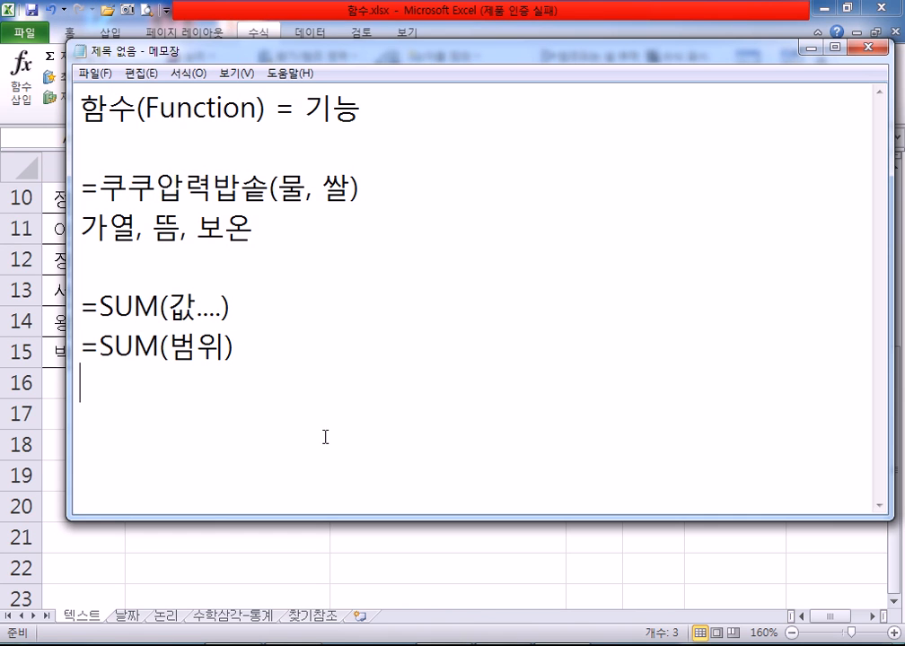
key(Return)
text(GHD)
key(BackSpace)
key(BackSpace)
key(BackSpace)
key(Hangul)
text(홍길도ㅇ)
key(Hangul)
text(010-1234-5678)
key(Hangul)
text(서우ㄹ양천구)
key(Return)
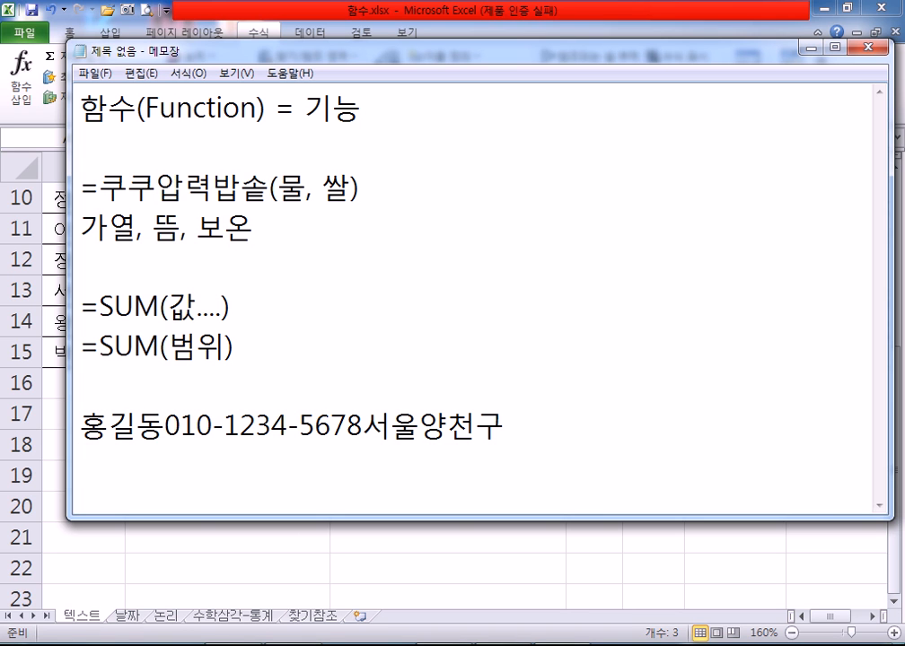
Split the joined sample line into separate lines for the full name, the phone number and the address.
key(Up)
key(Right)
key(Right)
key(Right)
key(Return)
key(Right)
key(Right)
key(Right)
key(Right)
key(Right)
key(Right)
key(Right)
key(Right)
key(Right)
key(Right)
key(Right)
key(Right)
key(Right)
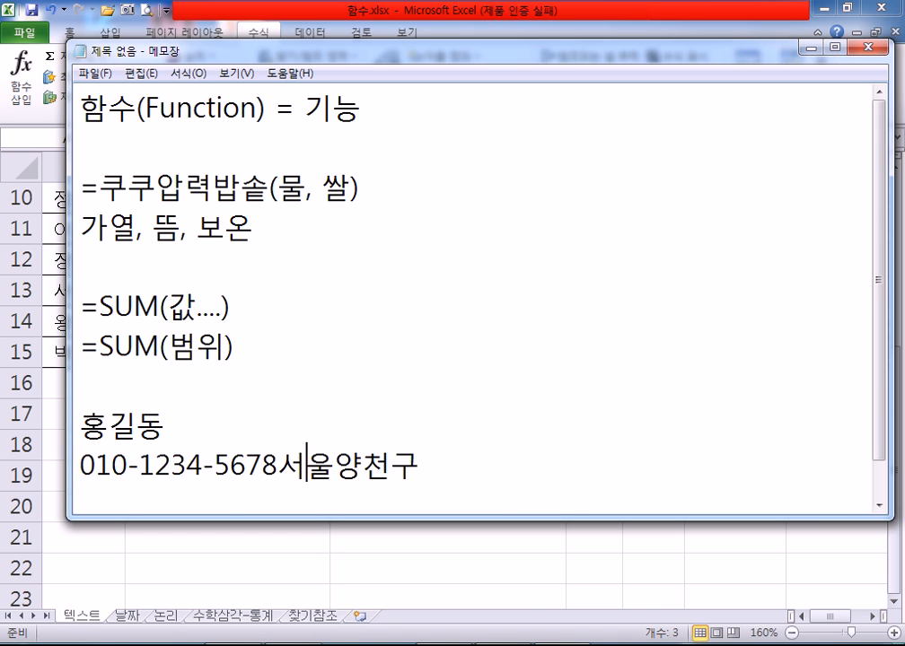
key(Return)
key(Right)
key(Right)
Split the sample name so that the surname and the given name stand on separate lines.
key(Up)
key(Up)
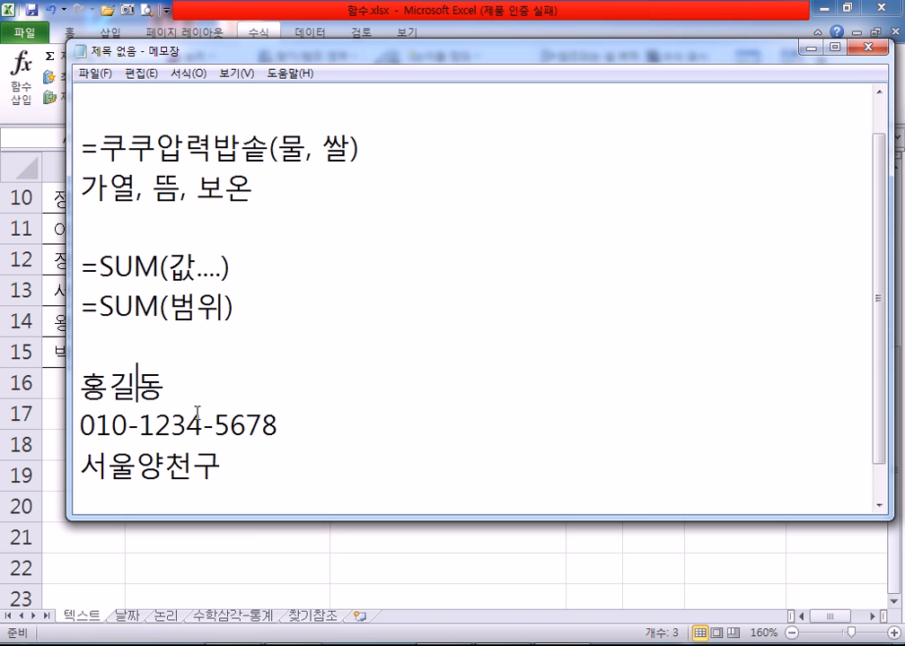
key(Left)
key(Return)
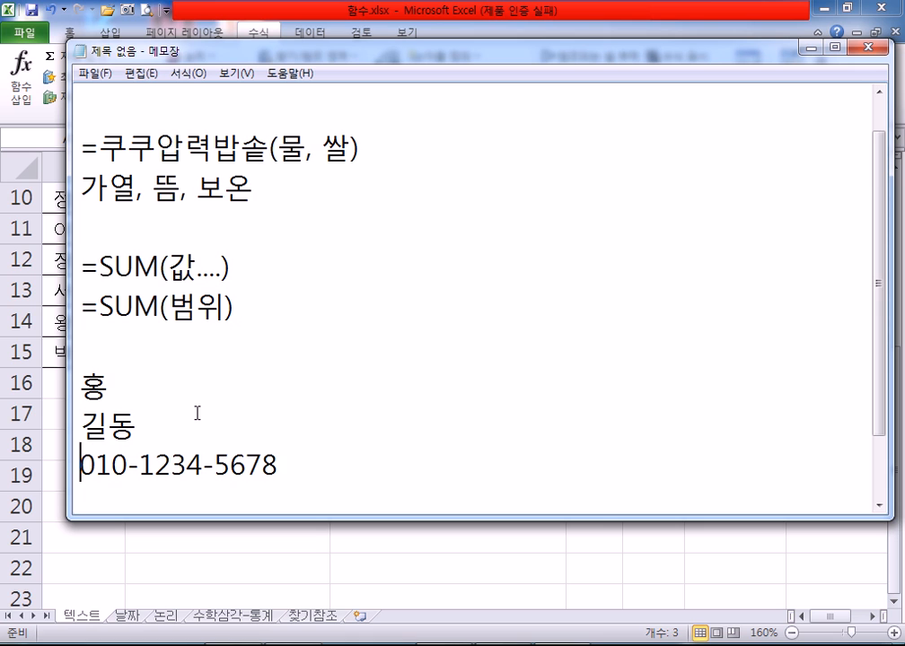
key(ctrl+End)
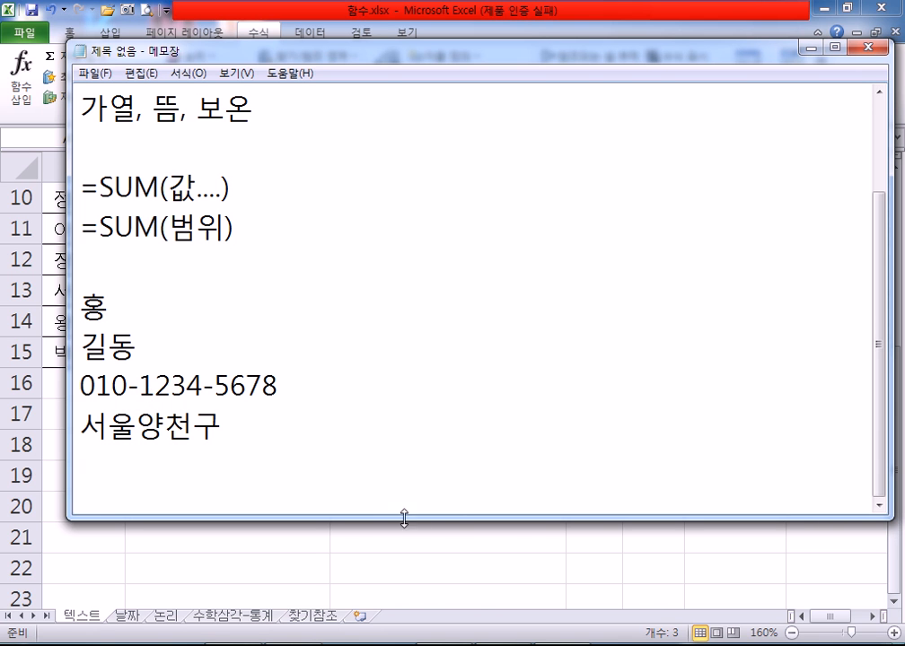
Switch back to Excel and compare the name and address in row 5 with the LEFT, RIGHT and MID results in D5:F5.
click(372, 541)
click(124, 207)
scroll(126, 216, up, 3)
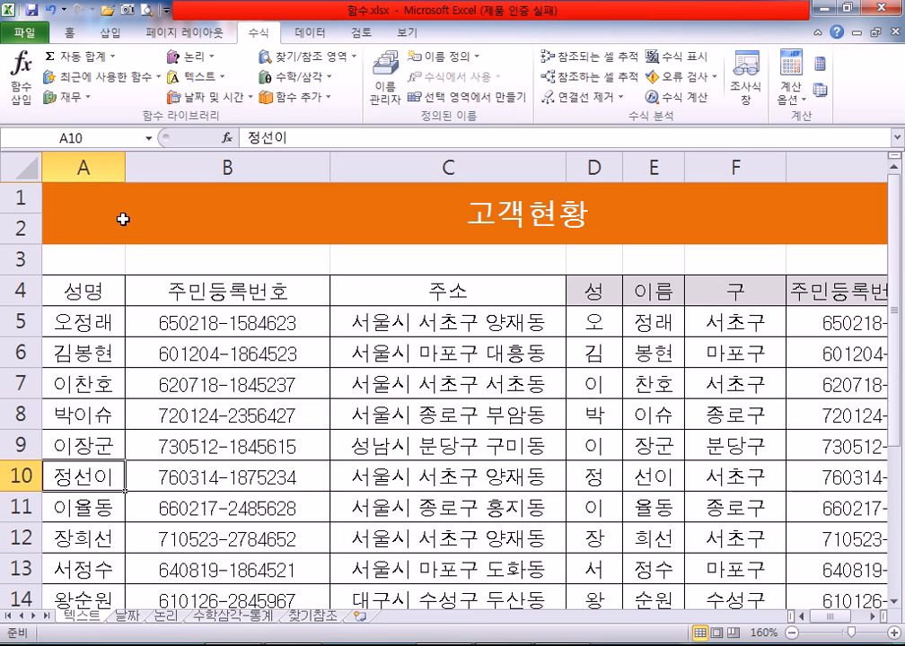
click(81, 319)
click(594, 322)
click(643, 320)
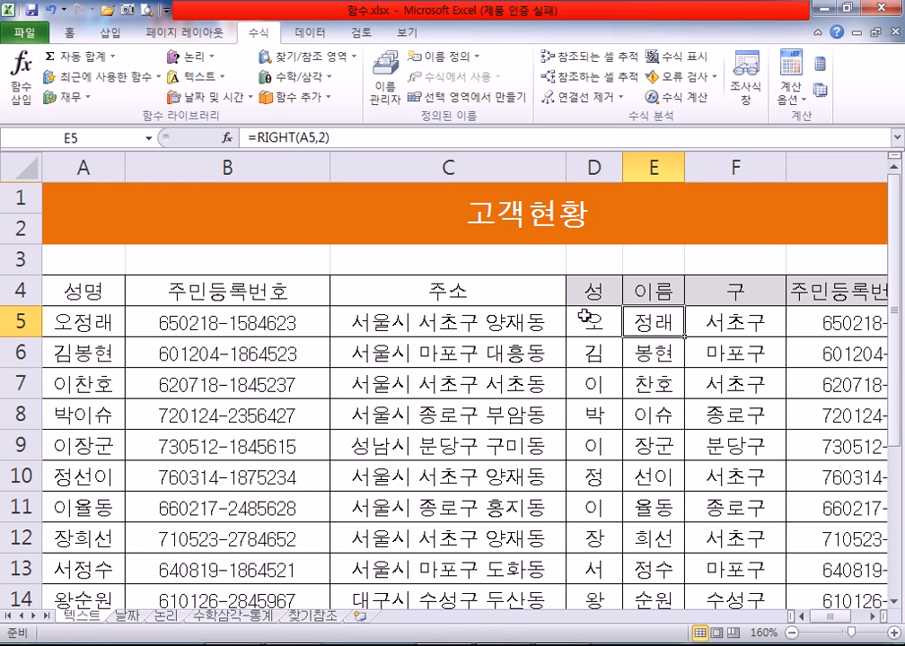
click(413, 325)
click(701, 323)
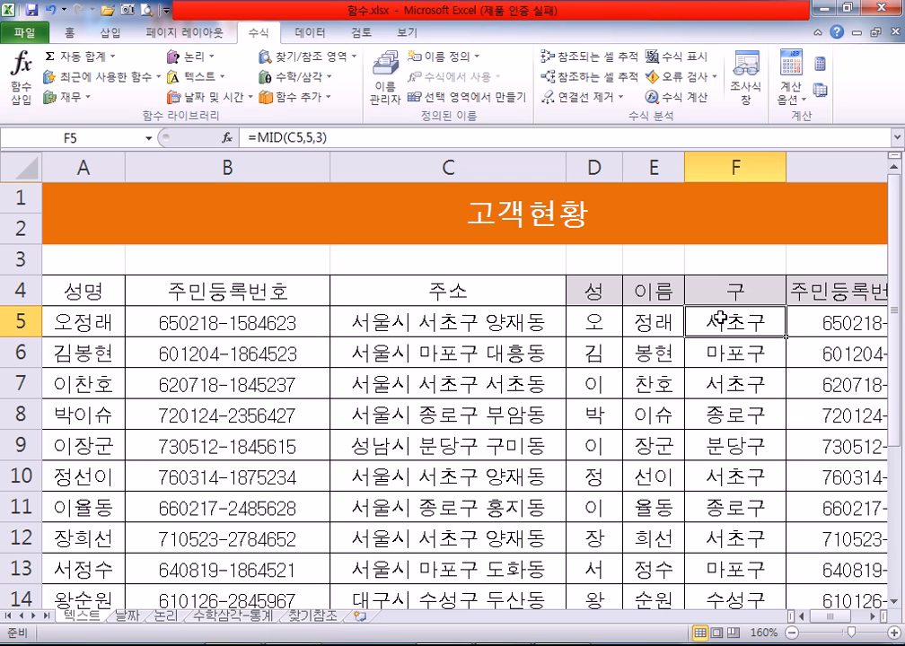
scroll(462, 283, down, 2)
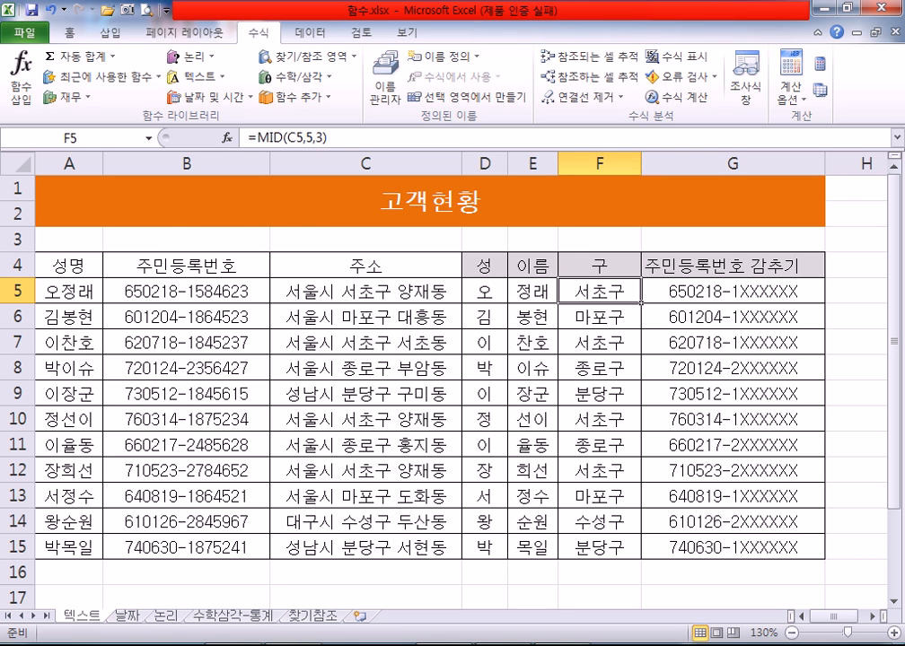
Switch to Notepad and add the surname's romanised spelling in lowercase, uppercase and capitalised form, followed by ">" and the uppercase form.
key(alt+Tab)
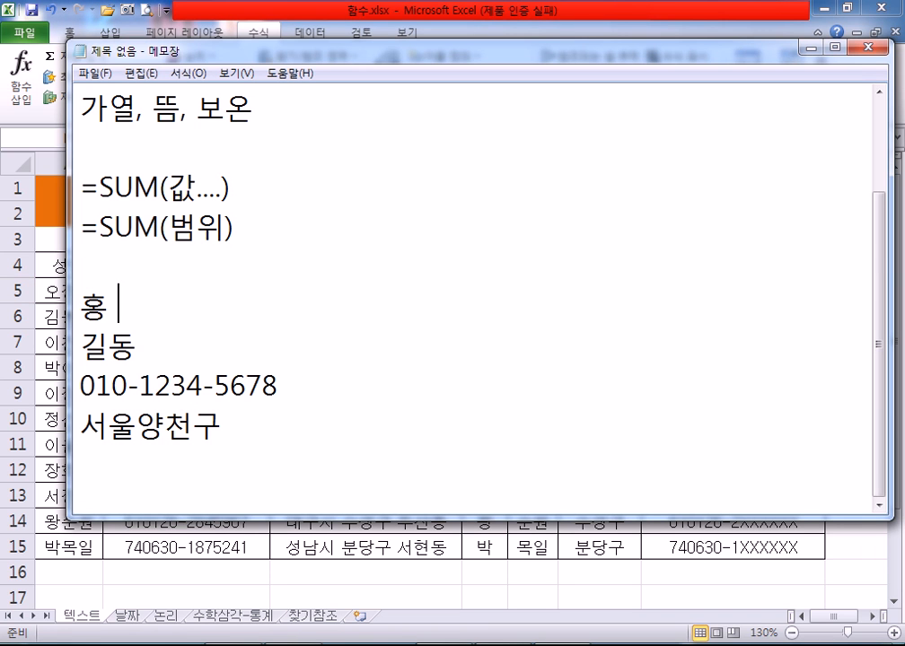
text(hom)
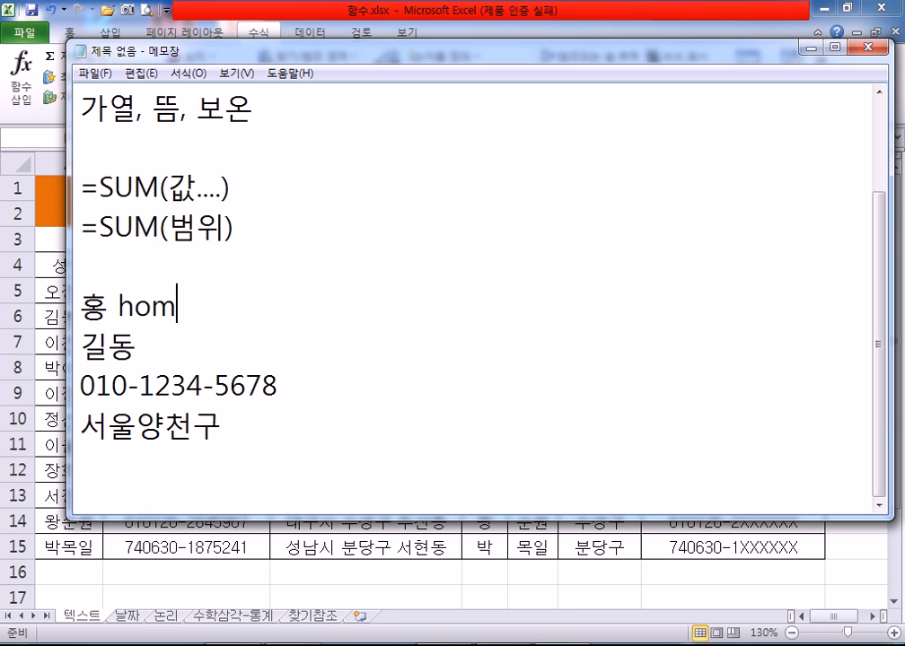
text(ng)
key(BackSpace)
key(BackSpace)
text(ng HONE)
key(BackSpace)
text(G Hong)
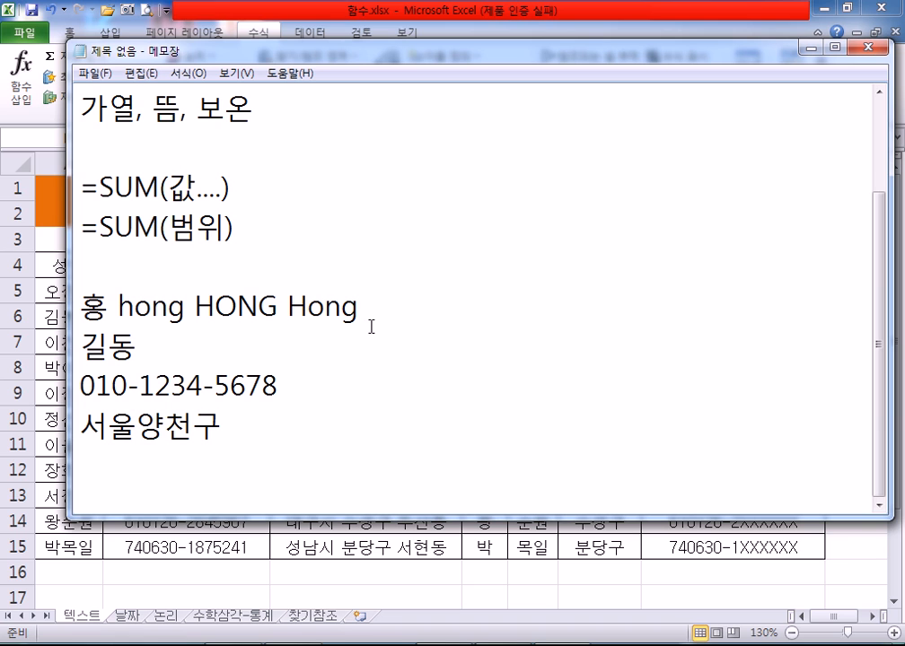
text(> HONG)
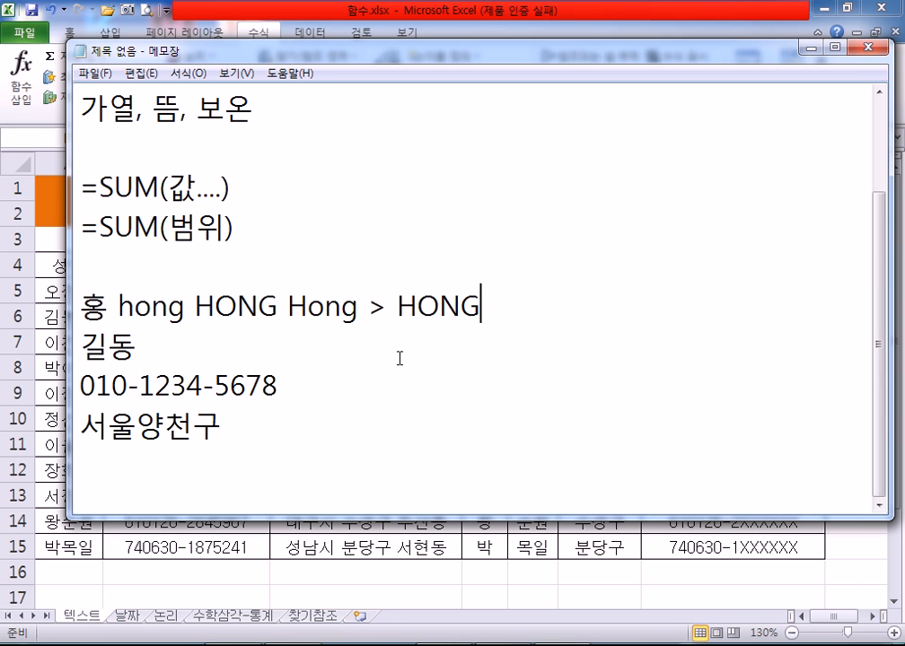
Examine the hyphenated sample phone number and the address line in the Notepad example.
key(Down)
key(Down)
key(Home)
key(Right)
key(Right)
key(Right)
key(Right)
key(Down)
key(Down)
Return to Excel and enter 2015-12-10 as the 작성일자 in D2 of the 날짜 sheet.
click(362, 573)
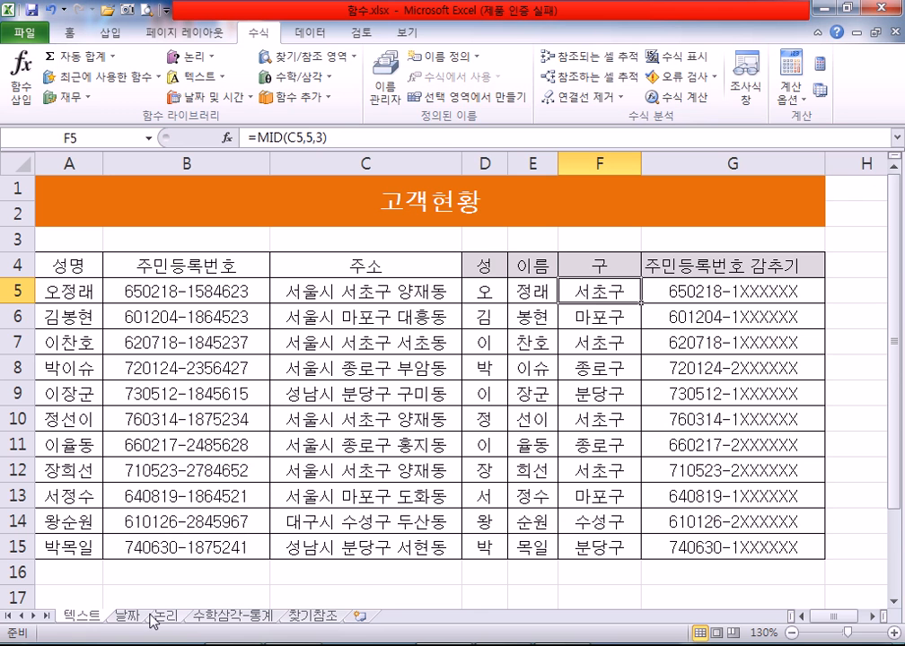
click(129, 617)
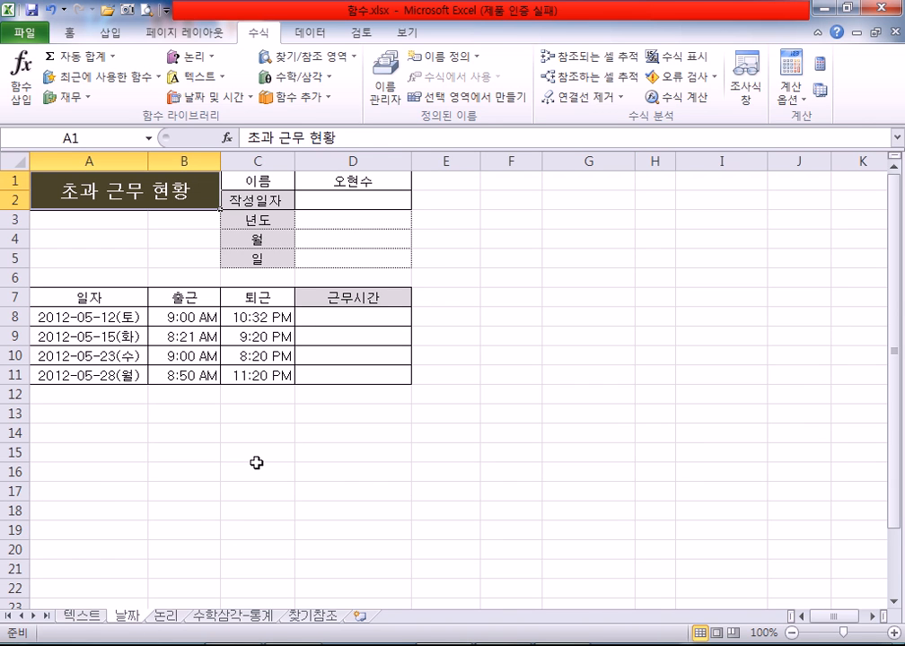
scroll(153, 430, up, 4)
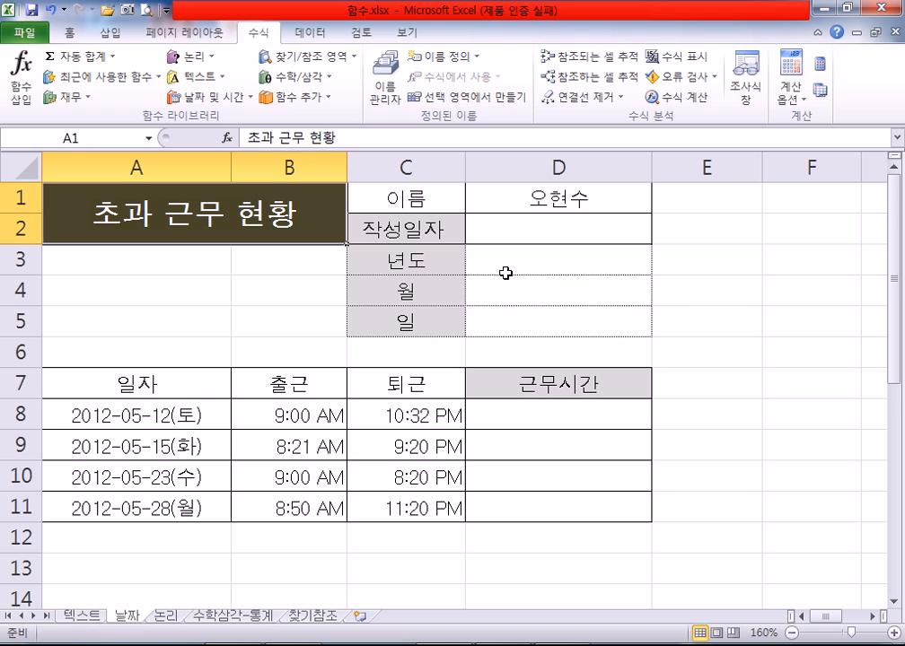
click(517, 232)
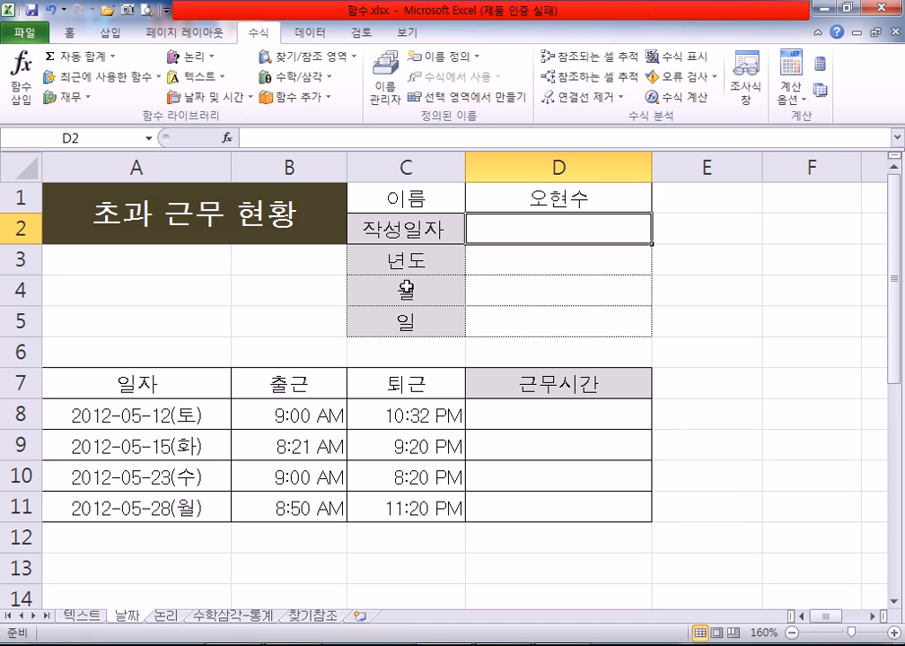
text(2015-12-10)
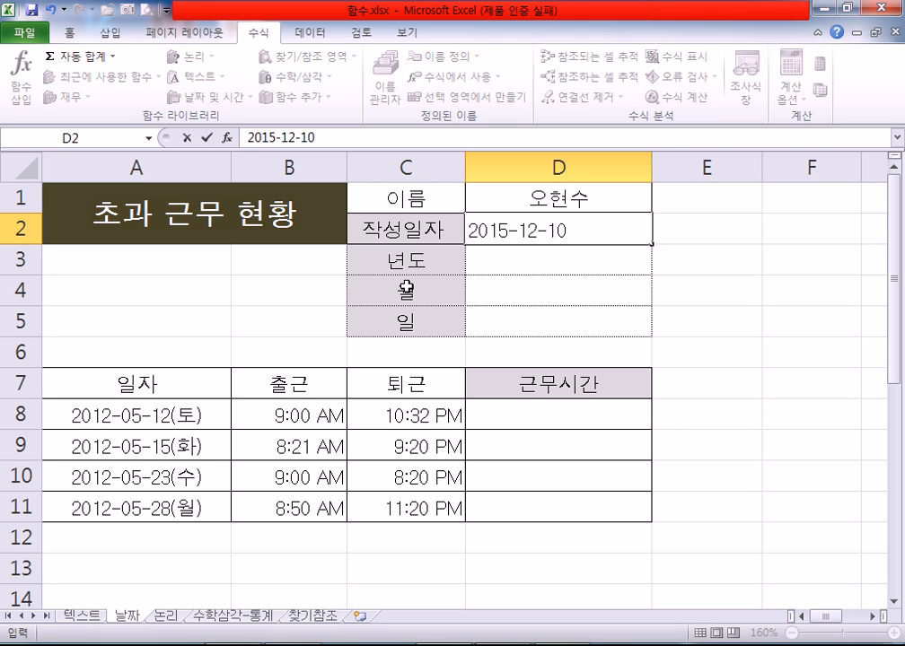
key(Return)
key(Up)
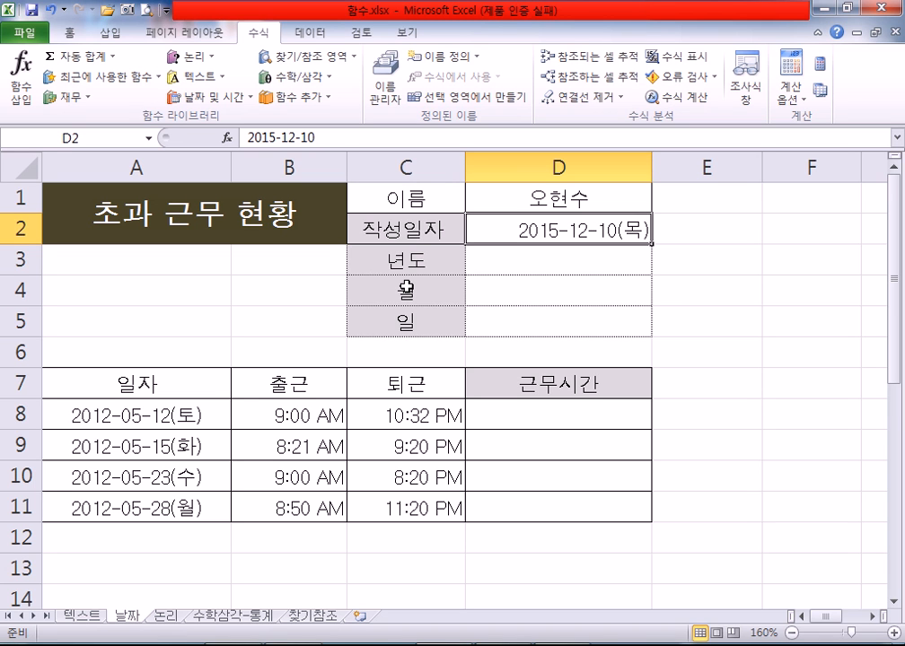
Clear the date from the 작성일자 cell D2 on the 날짜 sheet.
key(Delete)
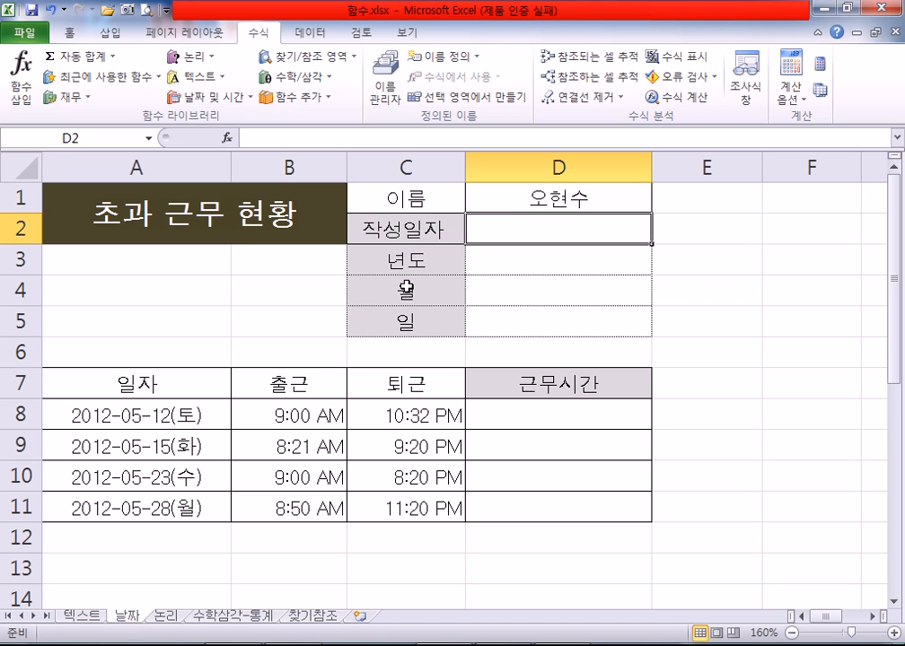
text(=TO)
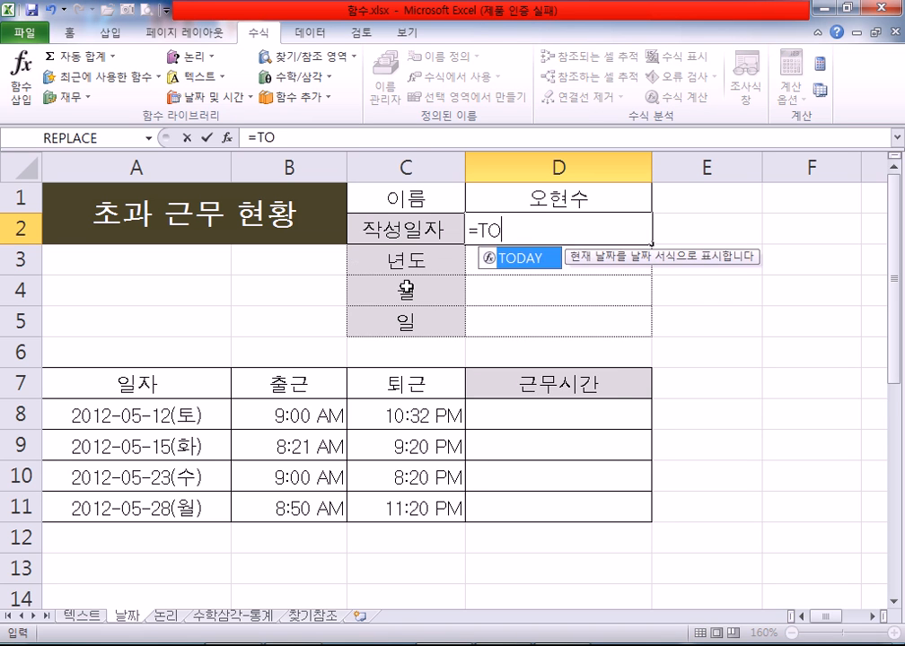
text(DAY)
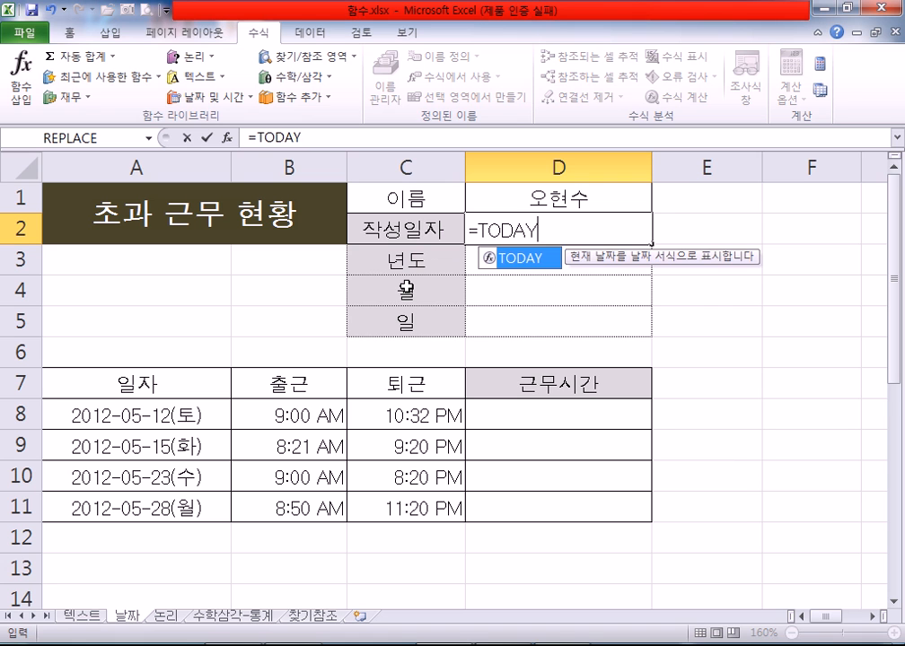
text(())
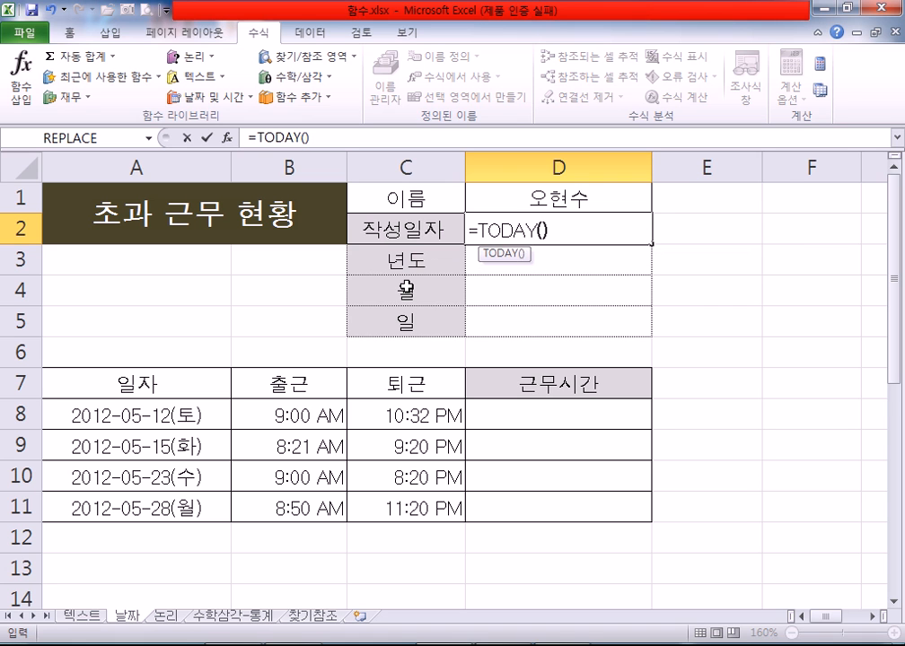
key(Escape)
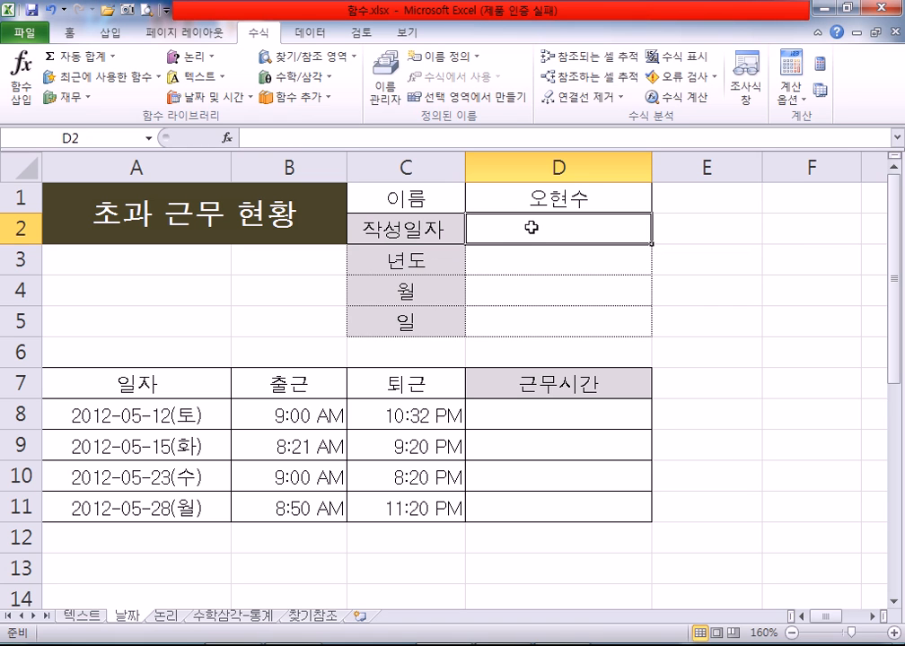
Insert the TODAY function from the date and time functions into D2 as the 작성일자.
click(211, 105)
scroll(260, 392, down, 1)
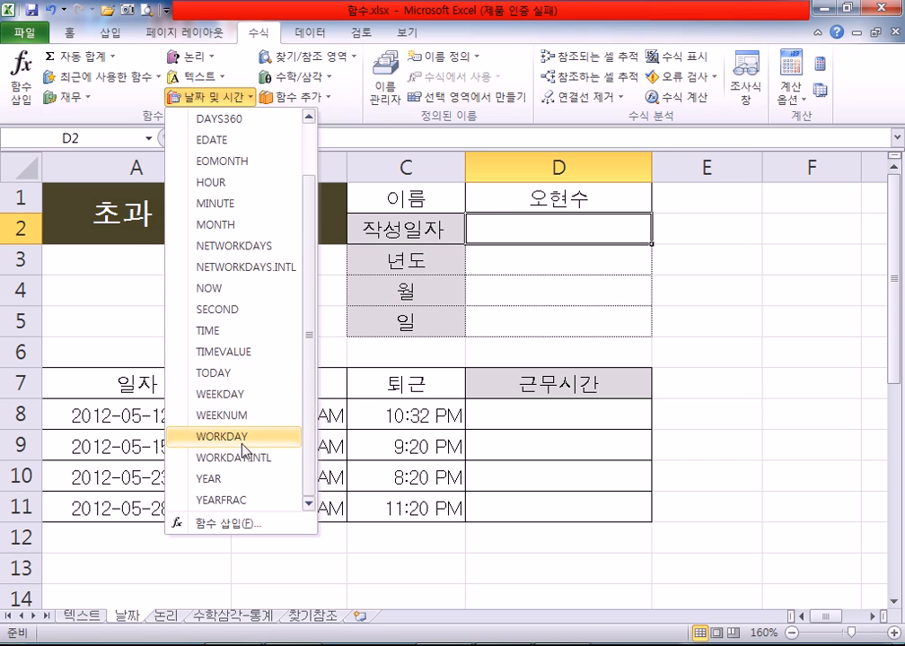
click(220, 377)
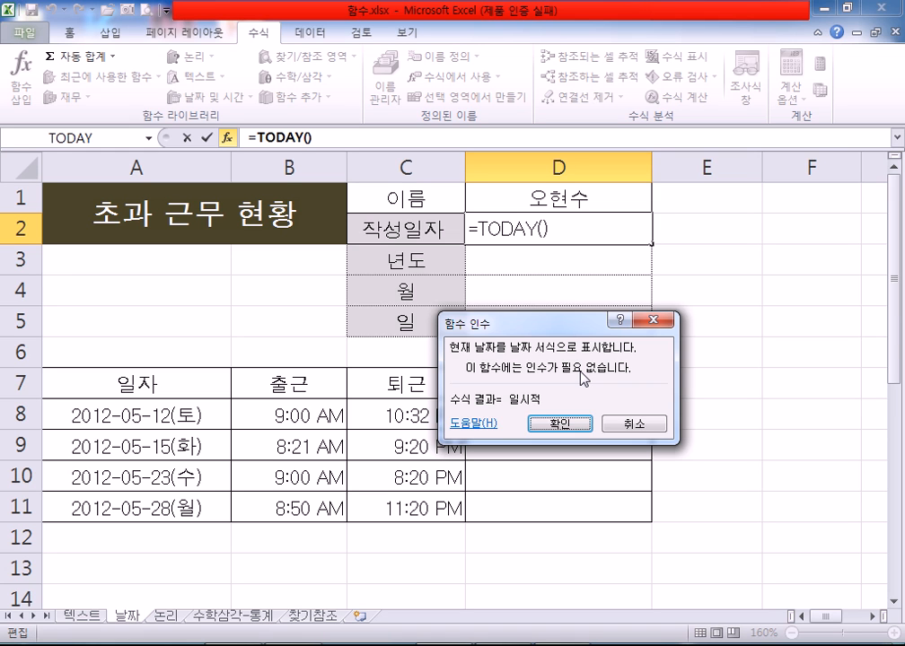
click(565, 424)
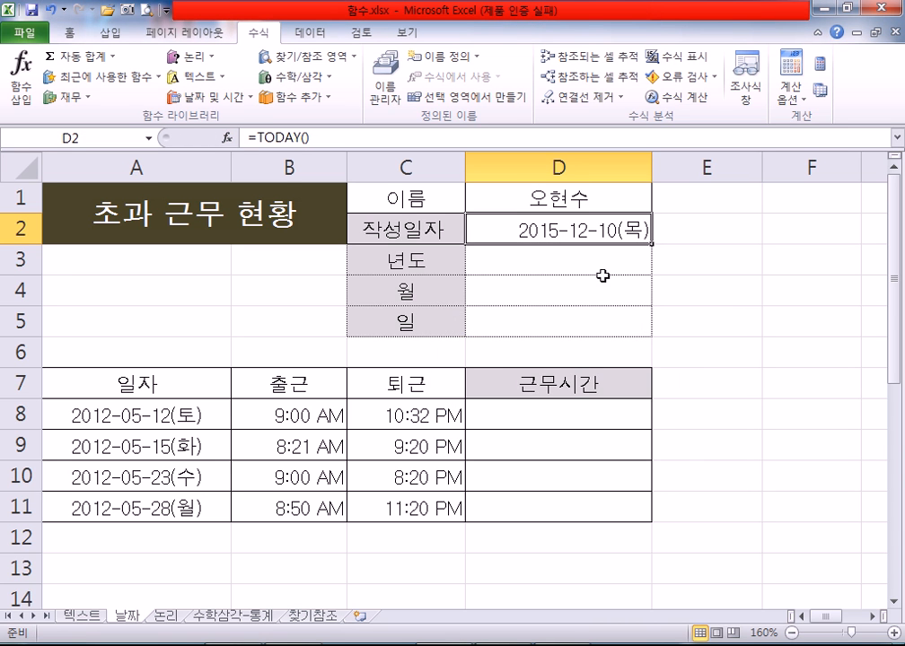
click(599, 268)
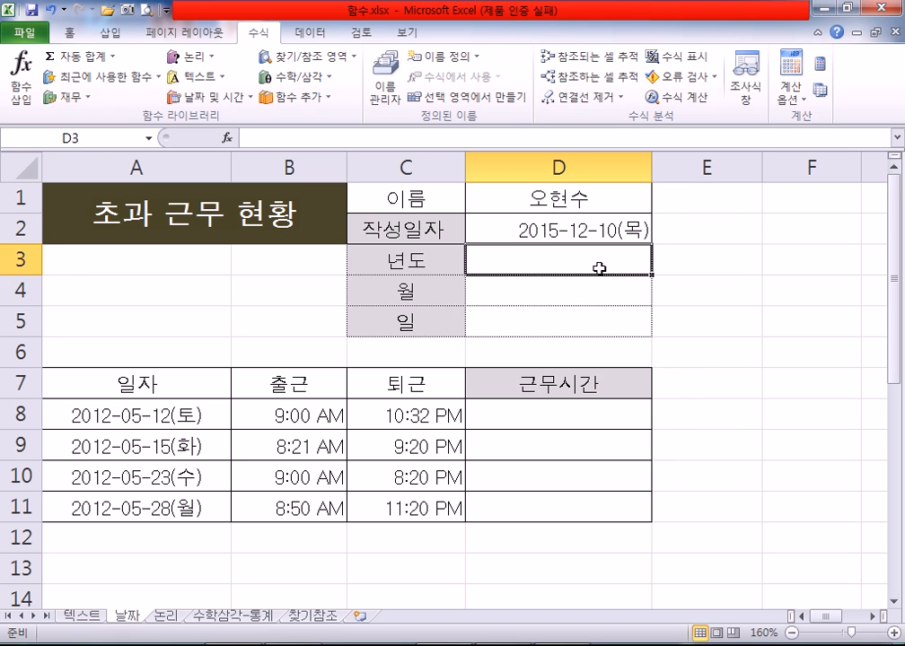
text(2015)
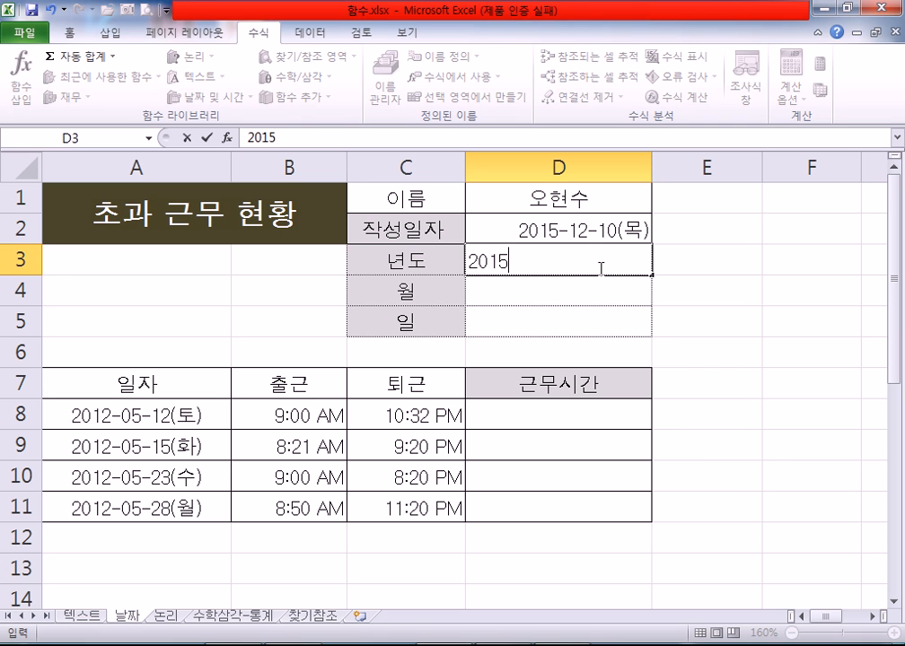
key(Escape)
click(555, 229)
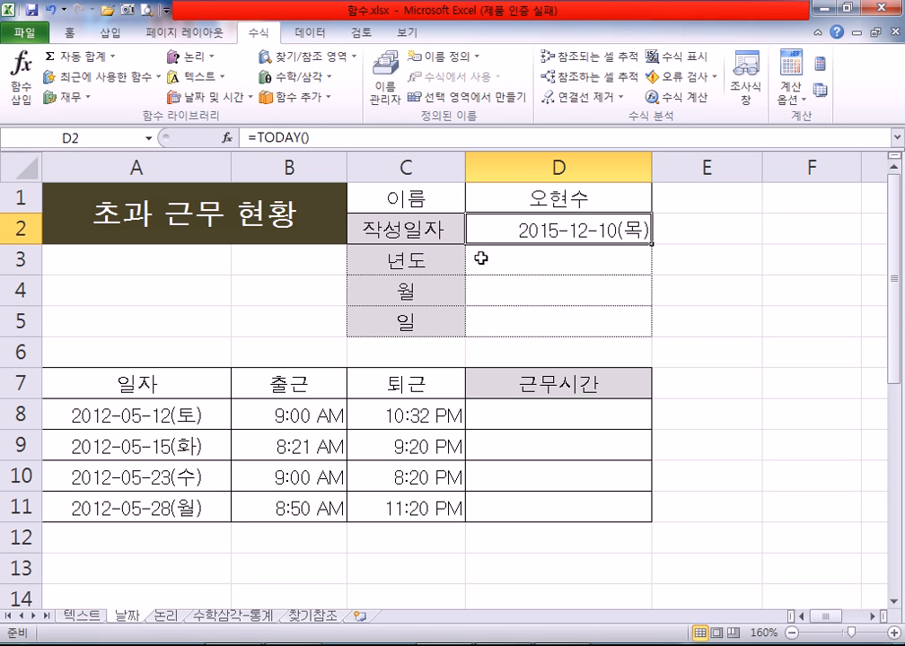
Insert the YEAR function into the 년도 cell D3 with D2 as its Serial_number.
click(581, 272)
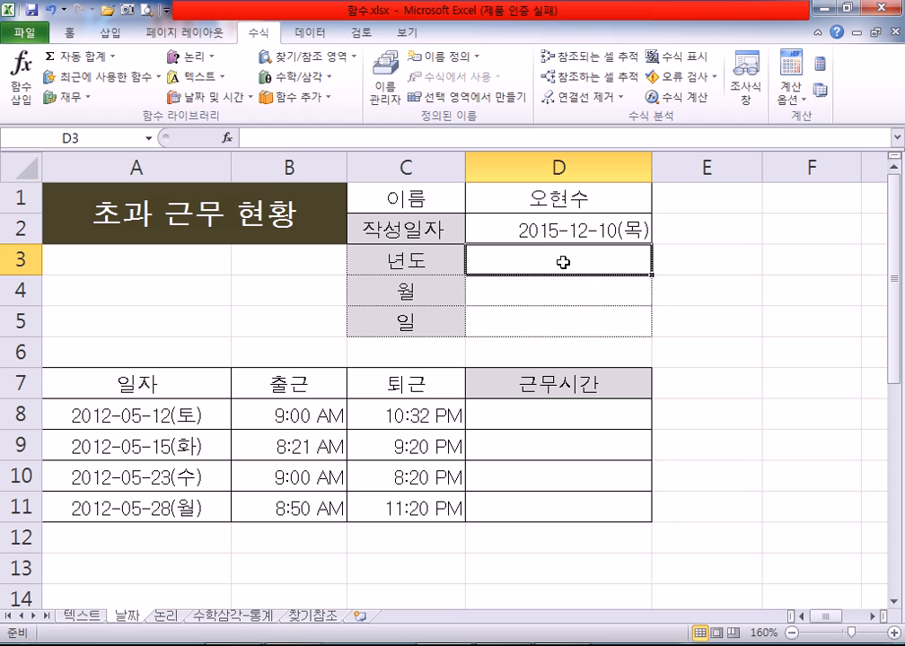
click(213, 105)
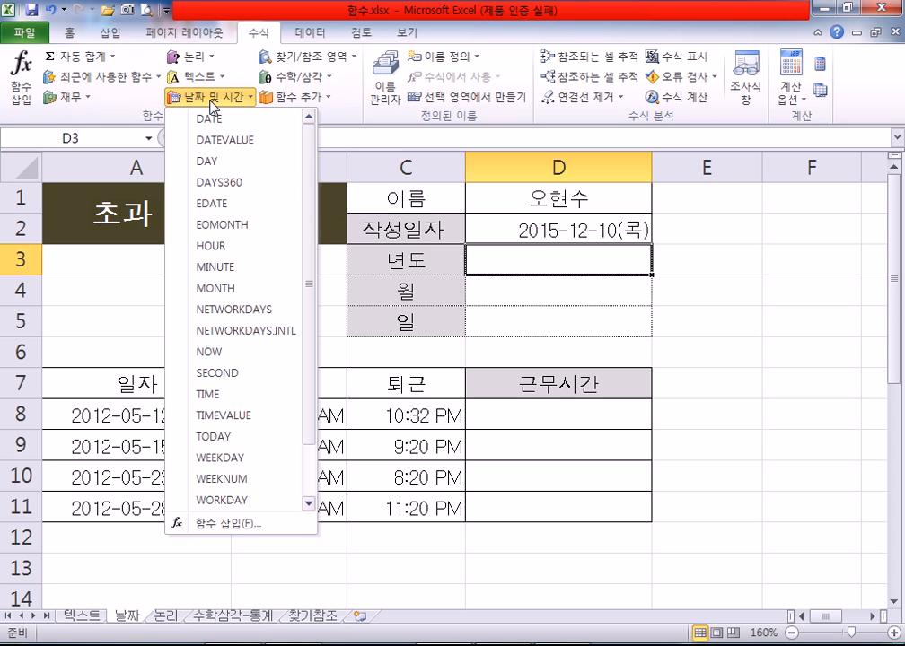
scroll(211, 341, down, 1)
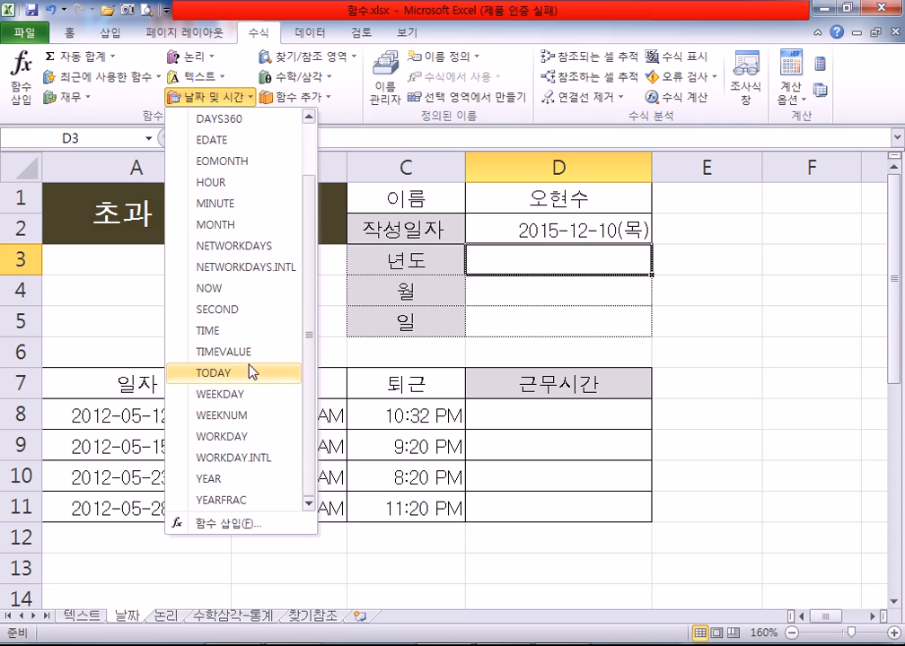
click(234, 482)
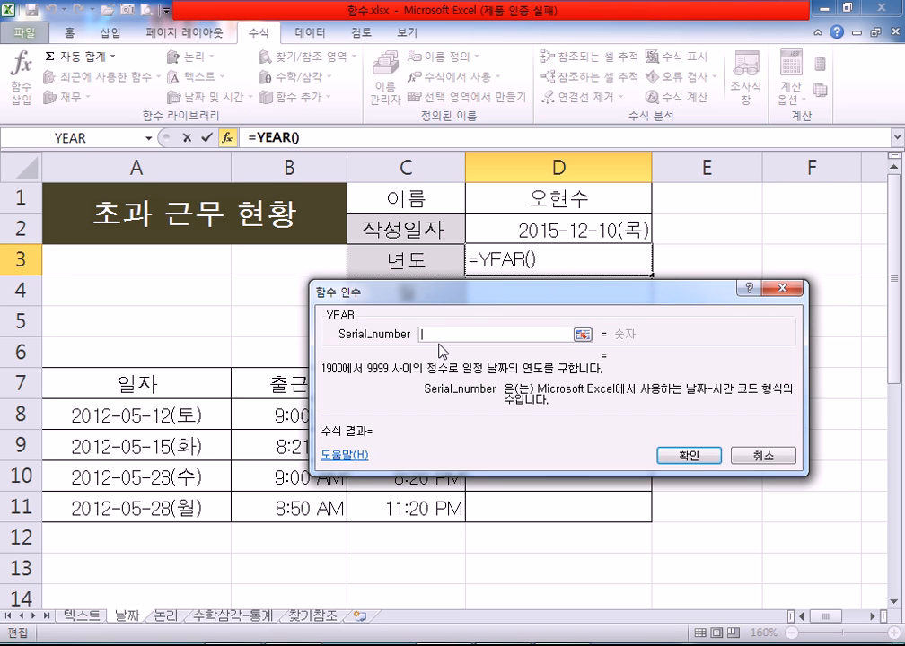
click(509, 232)
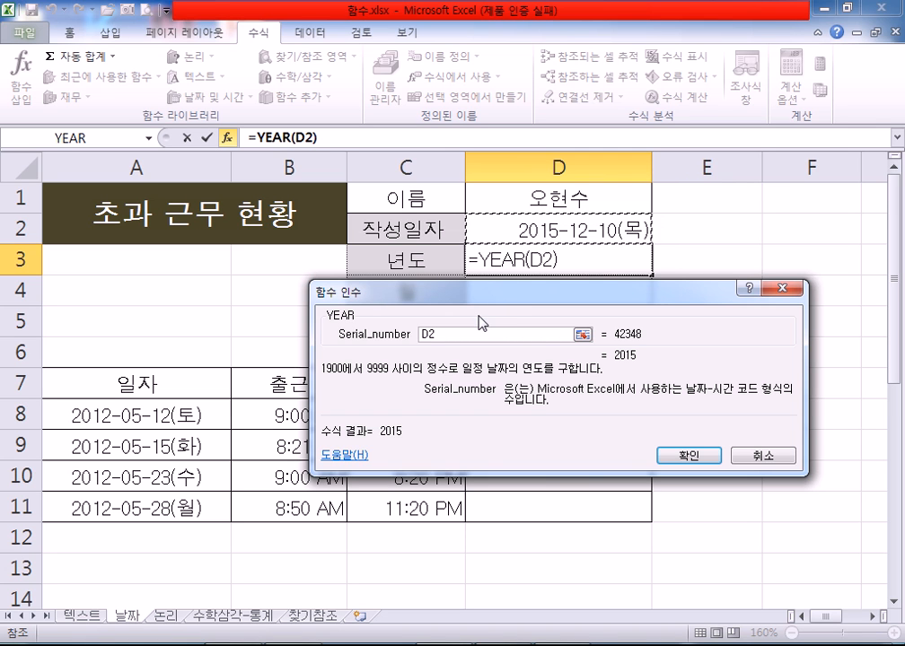
click(690, 455)
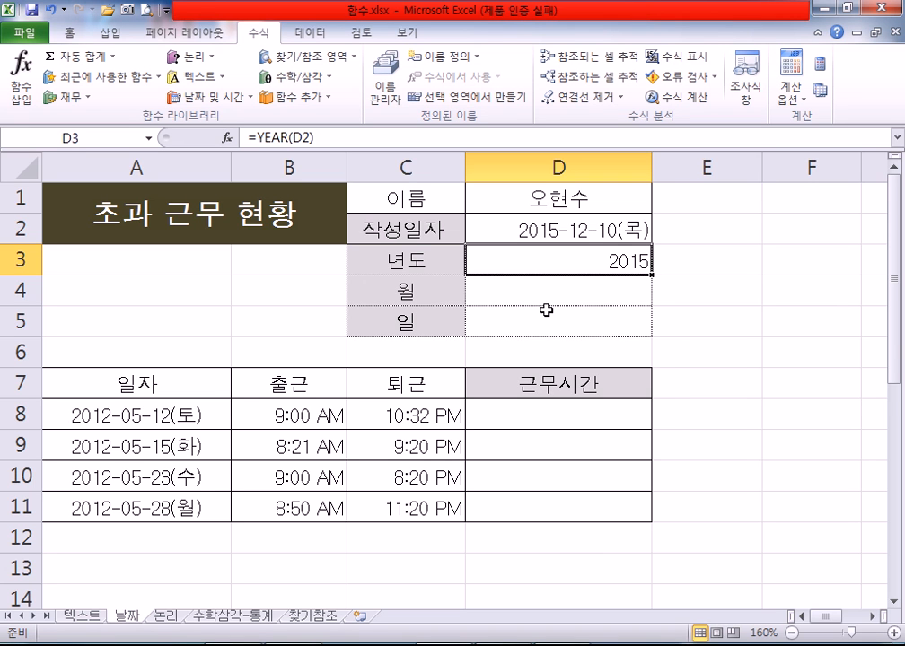
Start the MONTH function in the 월 cell D4 and set its Serial_number argument to D2.
click(550, 287)
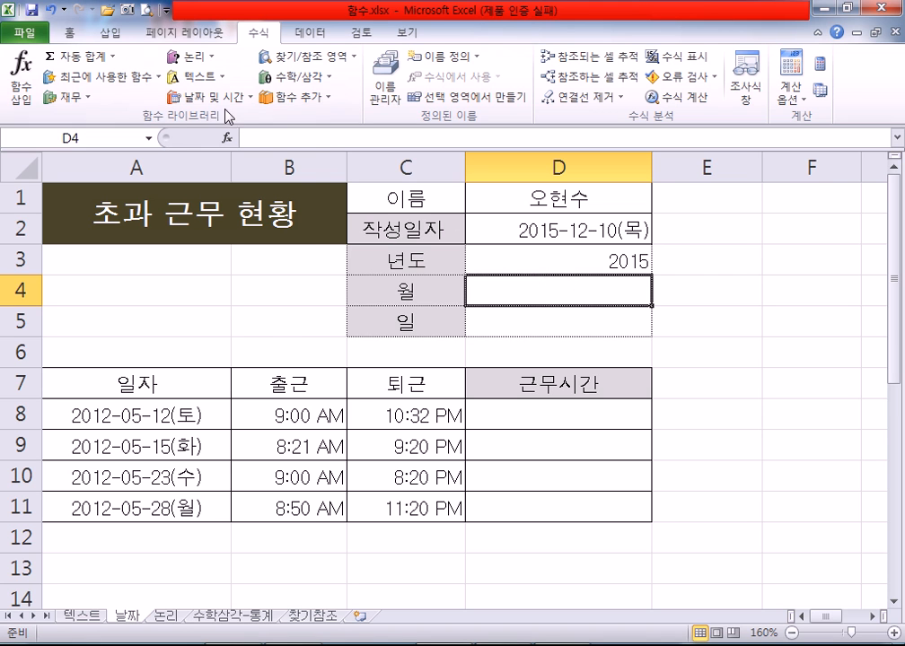
click(192, 95)
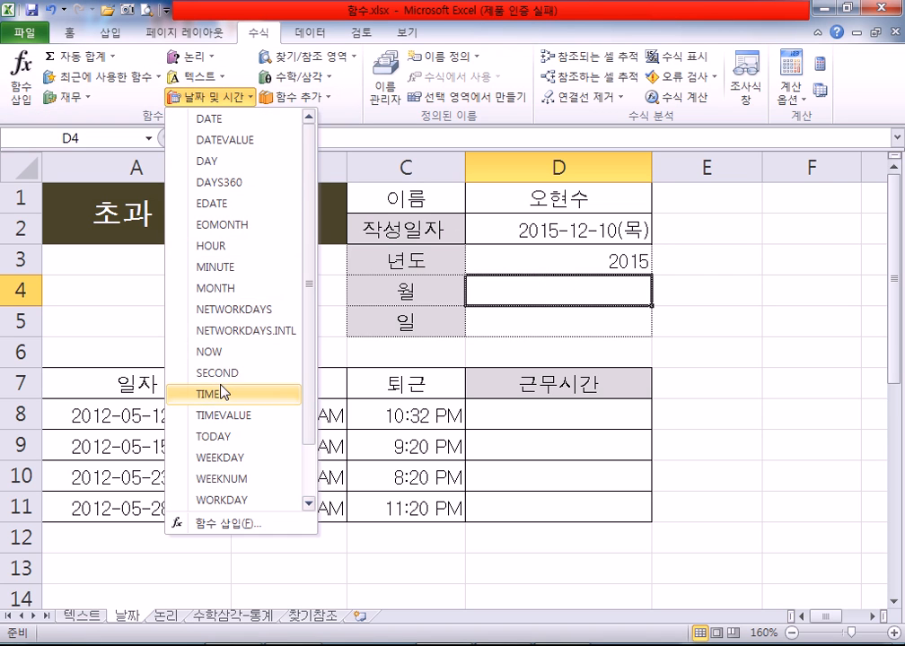
click(224, 289)
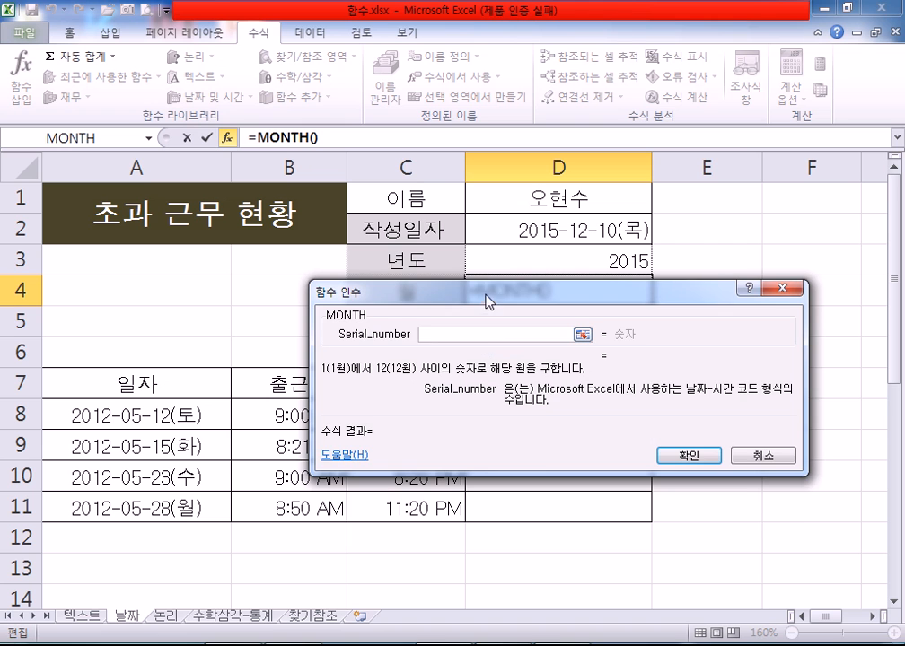
drag(485, 293, 482, 321)
click(516, 233)
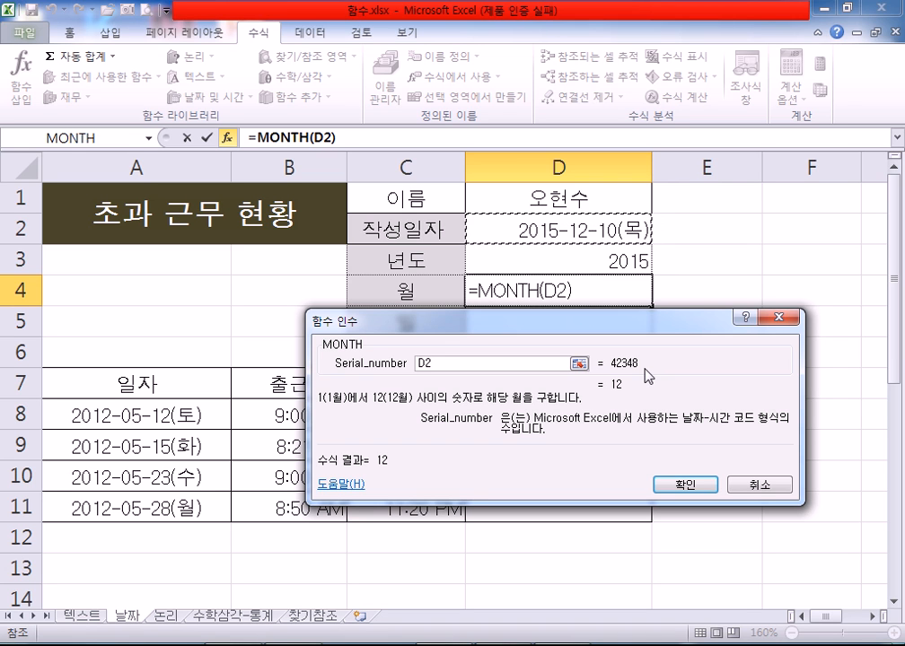
Switch to Notepad and replace all of the existing notes with the line 2015-12-10(목).
key(alt+Tab)
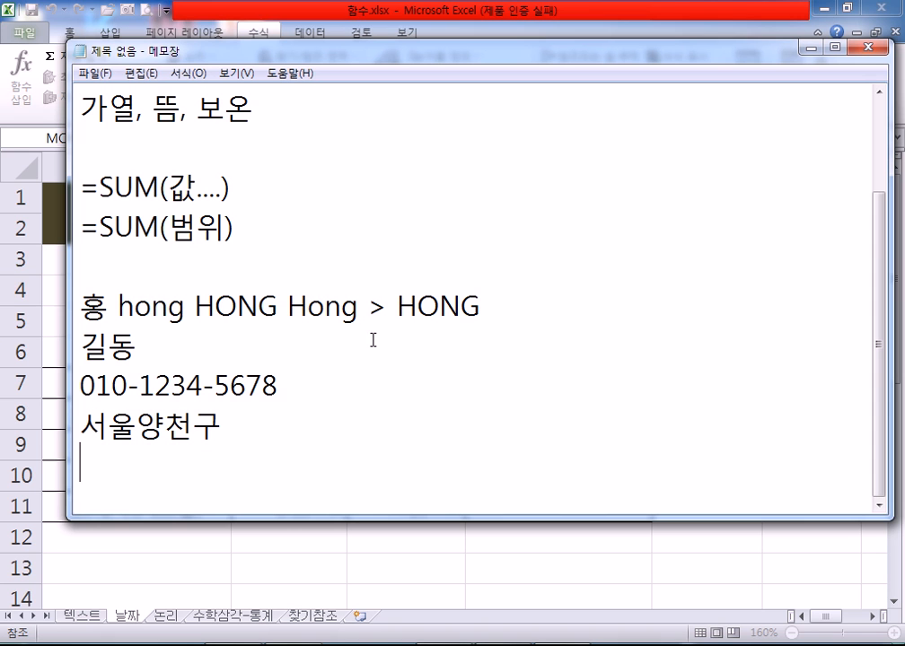
key(ctrl+a)
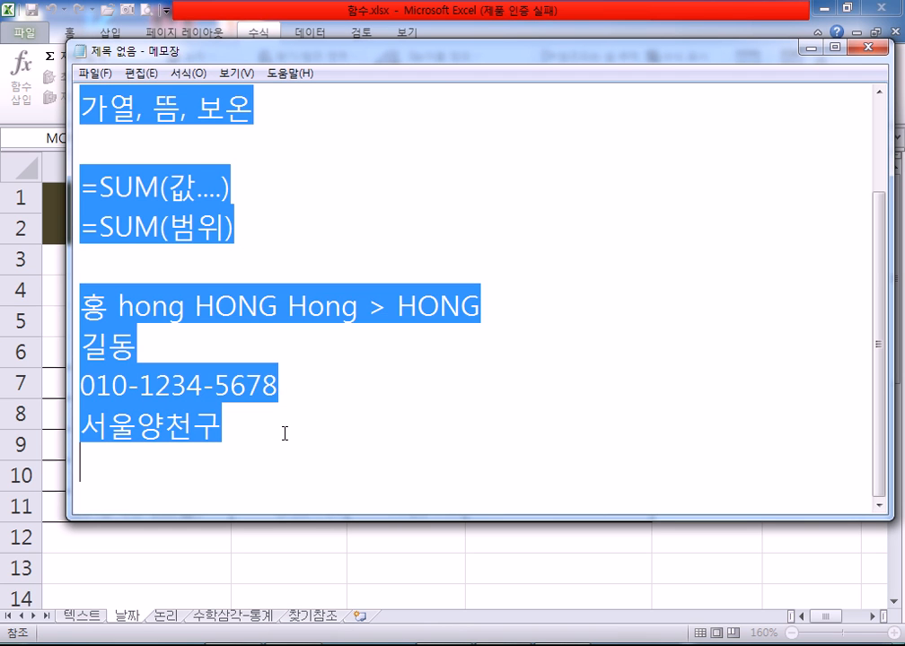
text(2015-12-)
text(10)
text((AHR))
key(BackSpace)
key(BackSpace)
key(BackSpace)
key(BackSpace)
text(목))
key(Return)
Put "=TODAY() > " in front of the date on the first line.
key(ctrl+Home)
text(=TODA)
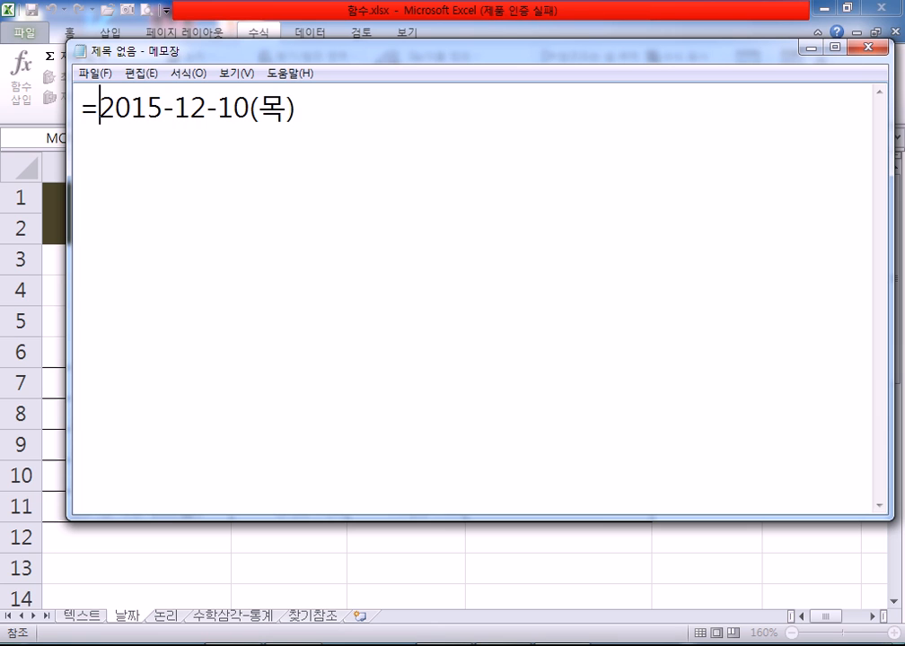
text(Y() >)
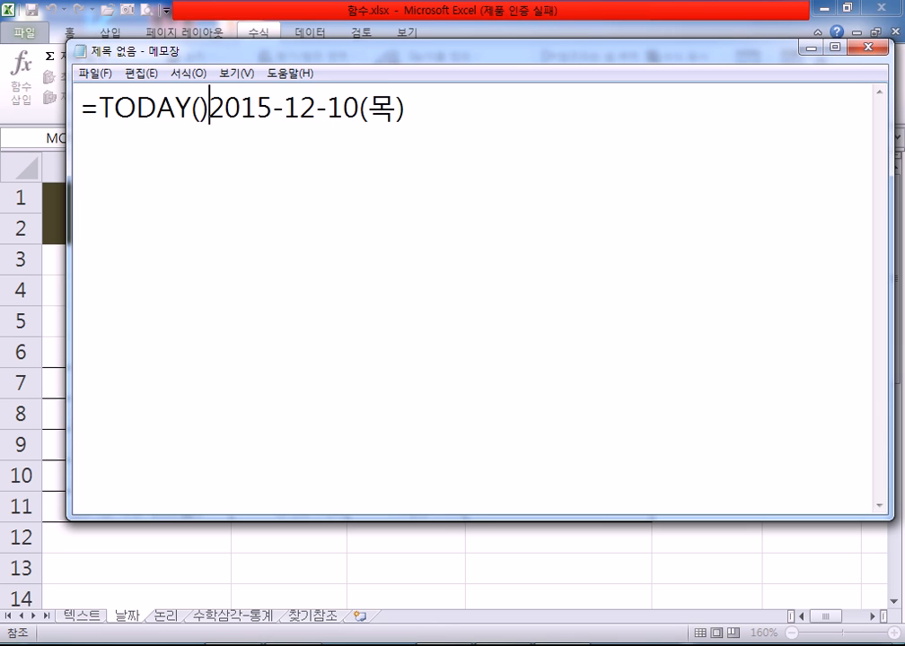
key(End)
key(Down)
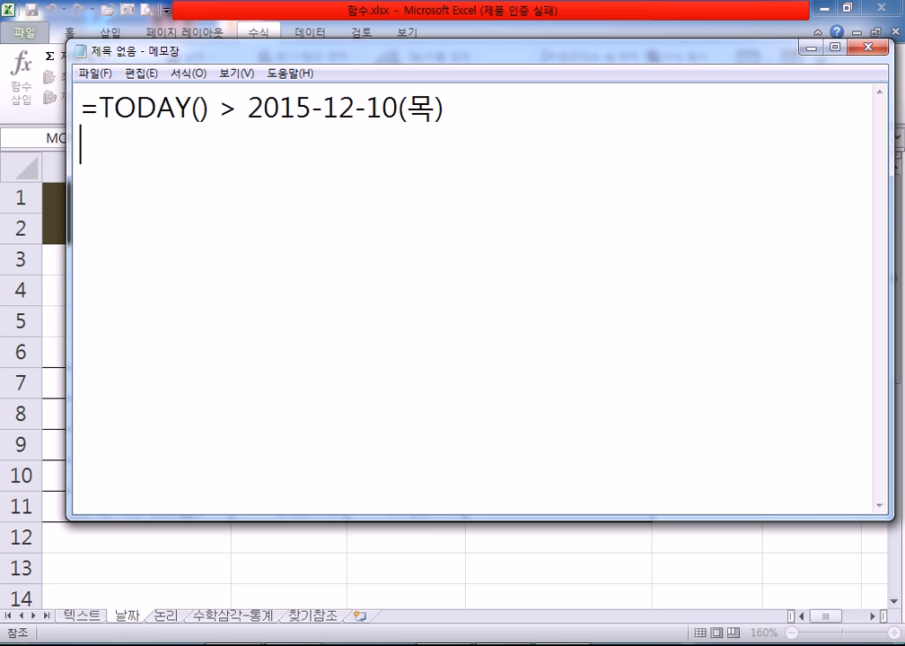
Add =MONTH(TODAY()) as the second line, then switch to Excel to check which cell holds the date.
text(=MO)
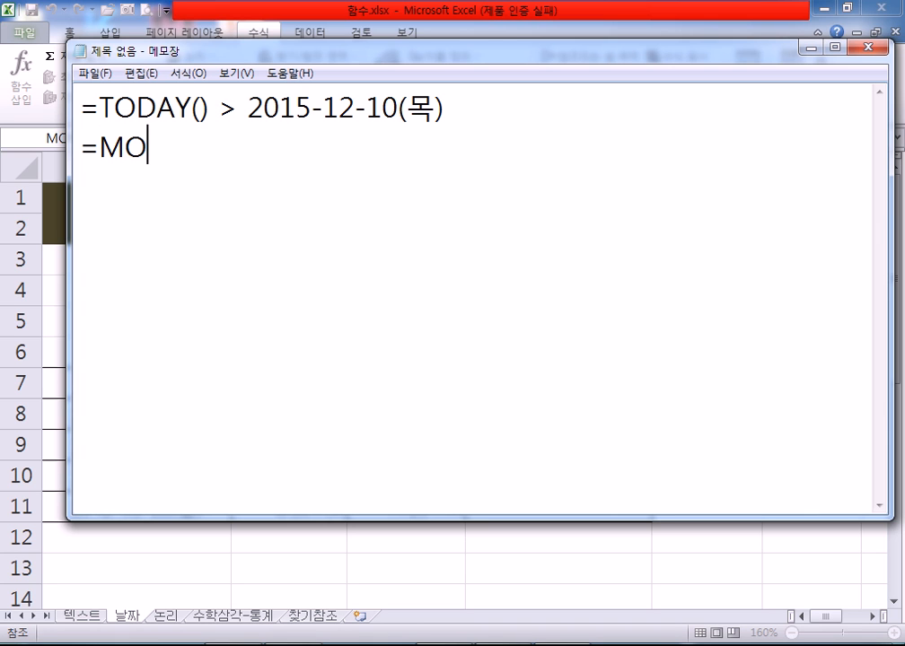
text(NTH()
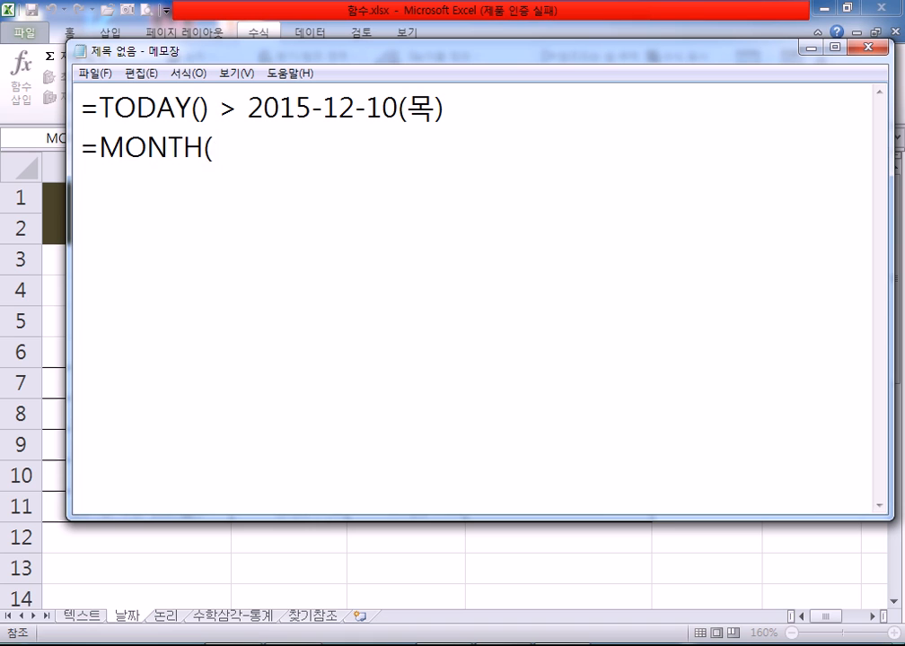
text(TODAY()))
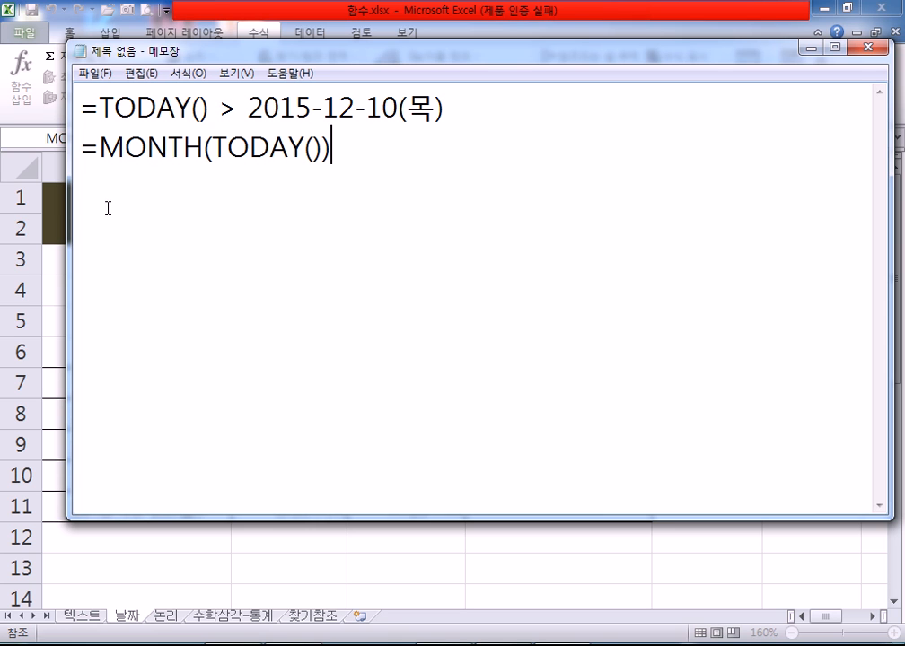
key(alt+Tab)
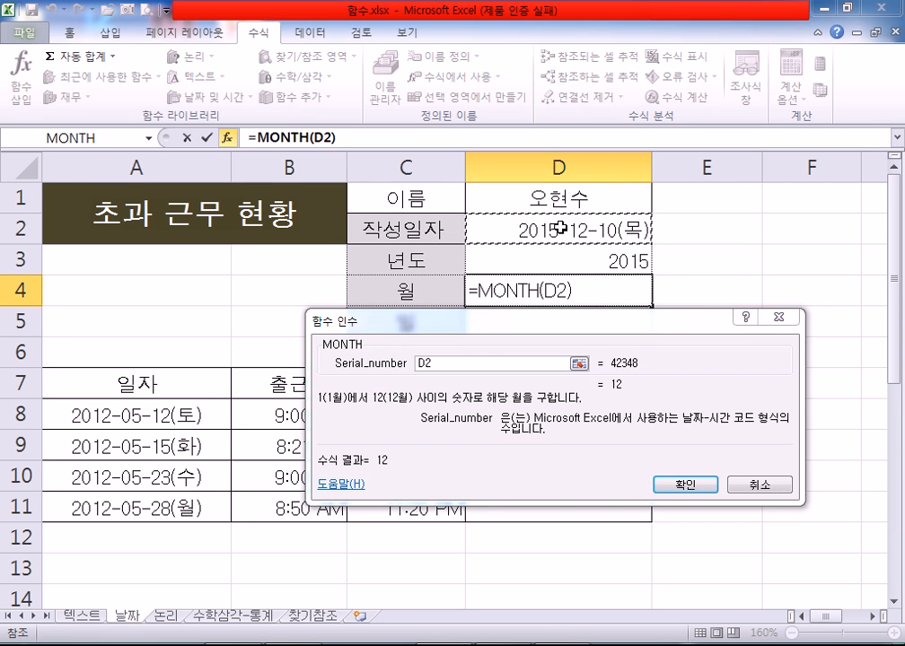
Return to Notepad and label the TODAY line with its cell by prefixing it with "D2 :".
key(alt+Tab)
click(74, 108)
text(D3=TODAY() > 2015-12-10(목)
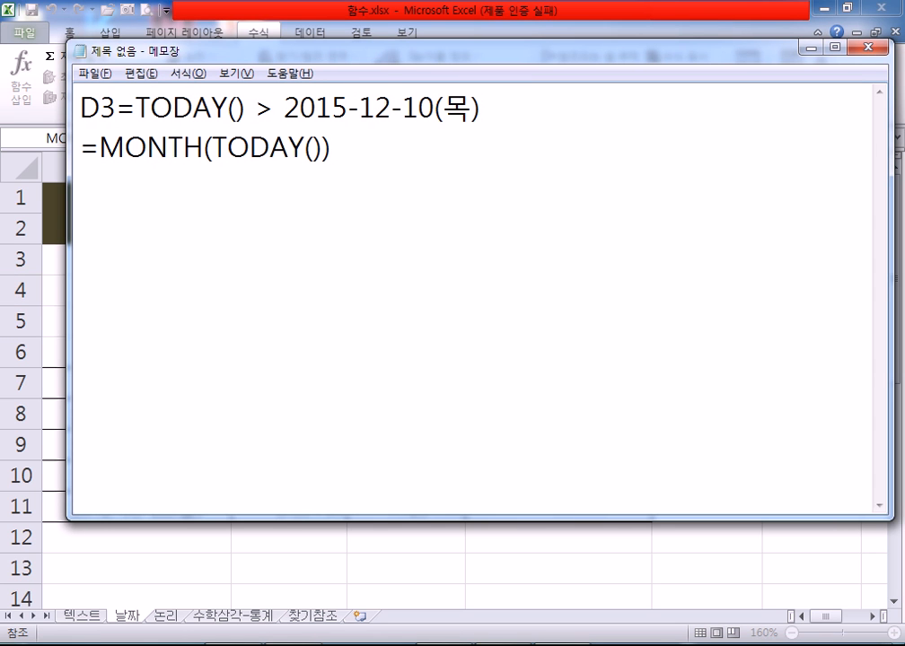
key(BackSpace)
text(2)
text( :)
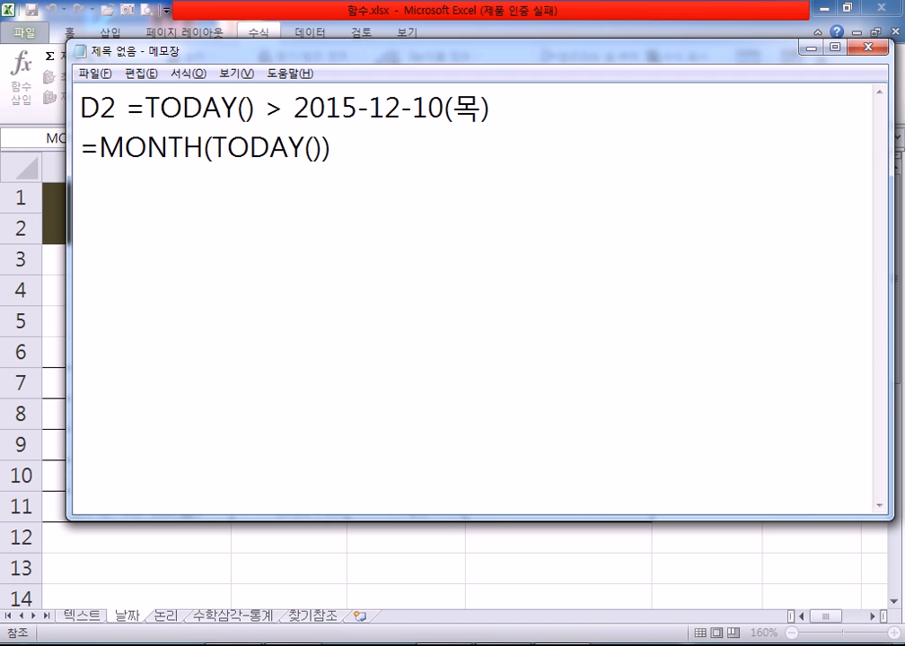
Replace the nested TODAY() in the MONTH example with the cell reference D2, making it =MONTH(D2).
key(Down)
key(Right)
key(Right)
key(Right)
key(Right)
text(D3)
key(BackSpace)
text(2)
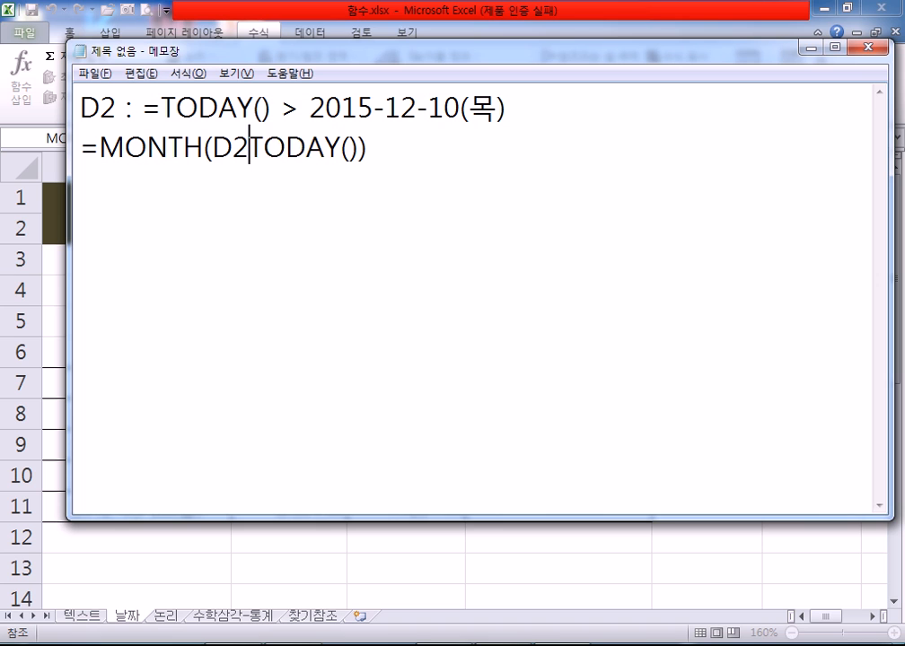
key(Delete)
key(Delete)
key(Delete)
key(Delete)
key(Delete)
key(Delete)
key(Delete)
key(Right)
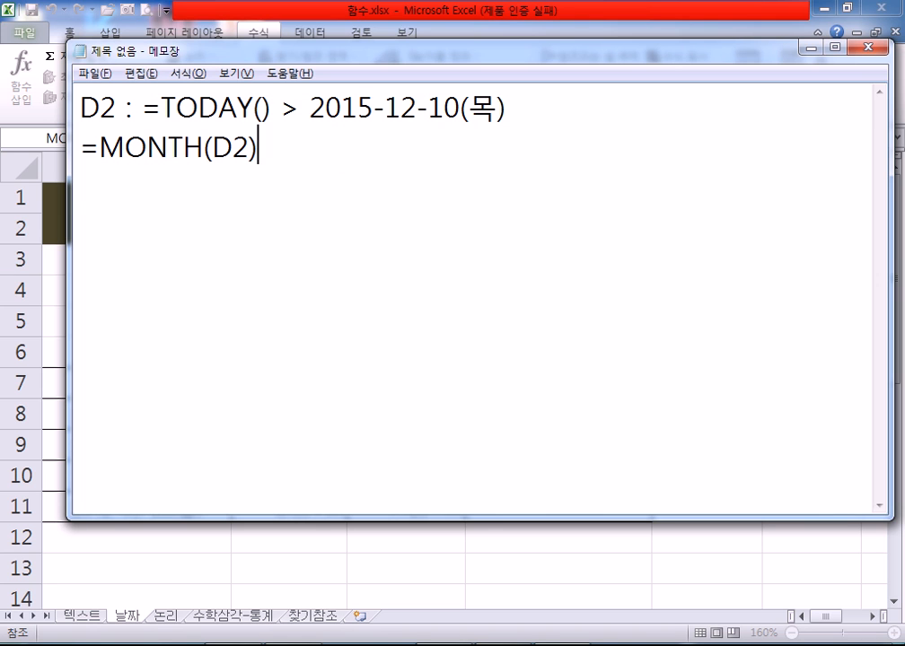
Append "> 12" to the =MONTH(D2) line and switch back to the MONTH arguments in Excel.
key(Return)
key(BackSpace)
text(> 12)
key(Return)
key(alt+Tab)
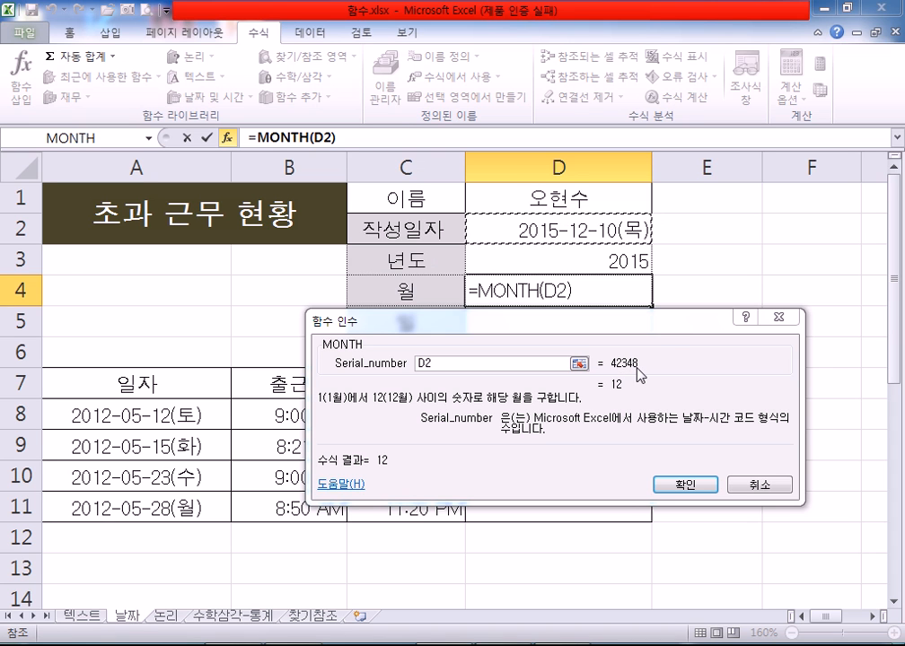
Switch to Notepad and append the serial number "> 42348" to the end of the TODAY line.
key(alt+Tab)
click(546, 101)
text(> )
text(42374)
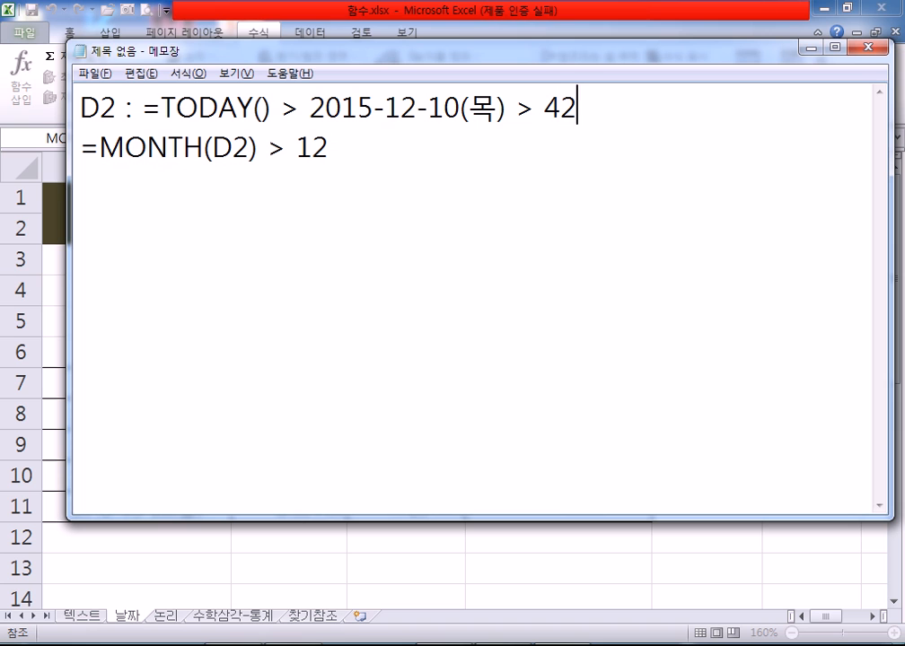
key(BackSpace)
key(BackSpace)
text(48)
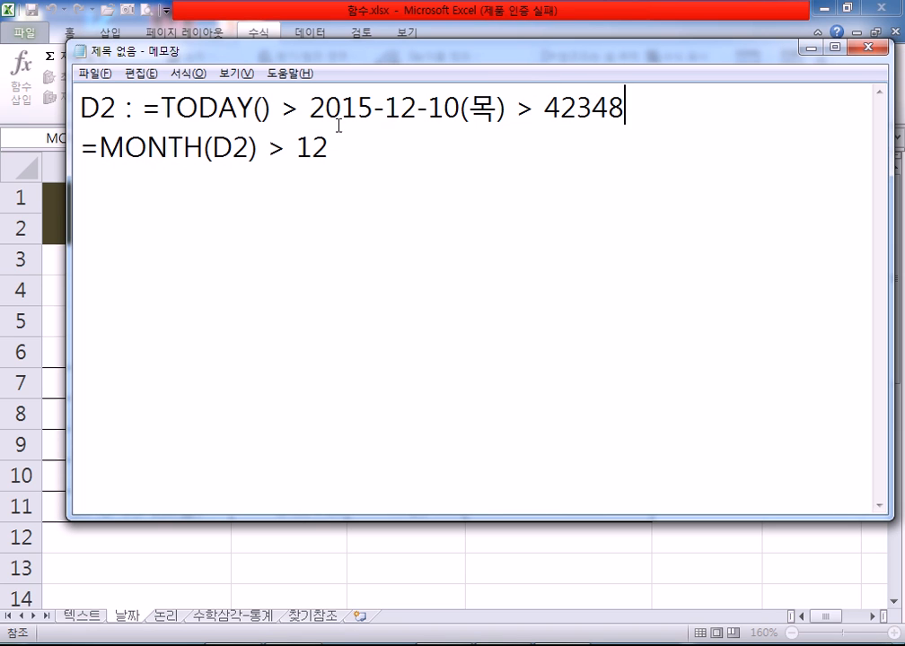
drag(310, 108, 632, 109)
click(635, 109)
Add the note "엑셀에서는 1900-01-01을 날짜 기준점으로 계산" below the formulas, leaving one blank line between.
click(498, 278)
text(DPRTP)
key(BackSpace)
key(BackSpace)
key(BackSpace)
key(BackSpace)
key(BackSpace)
key(Hangul)
text(엑셀엣)
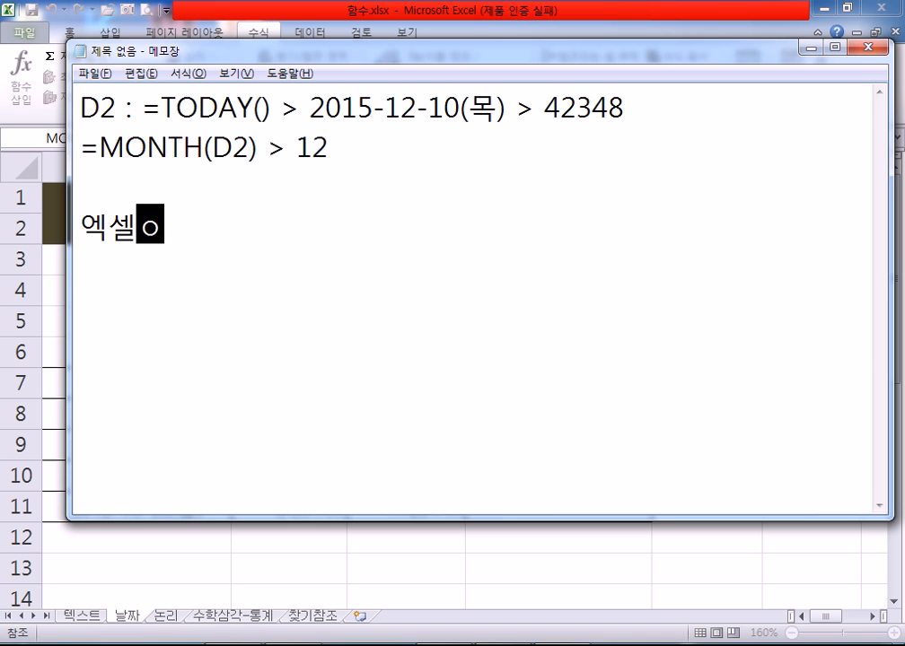
text(서는 19)
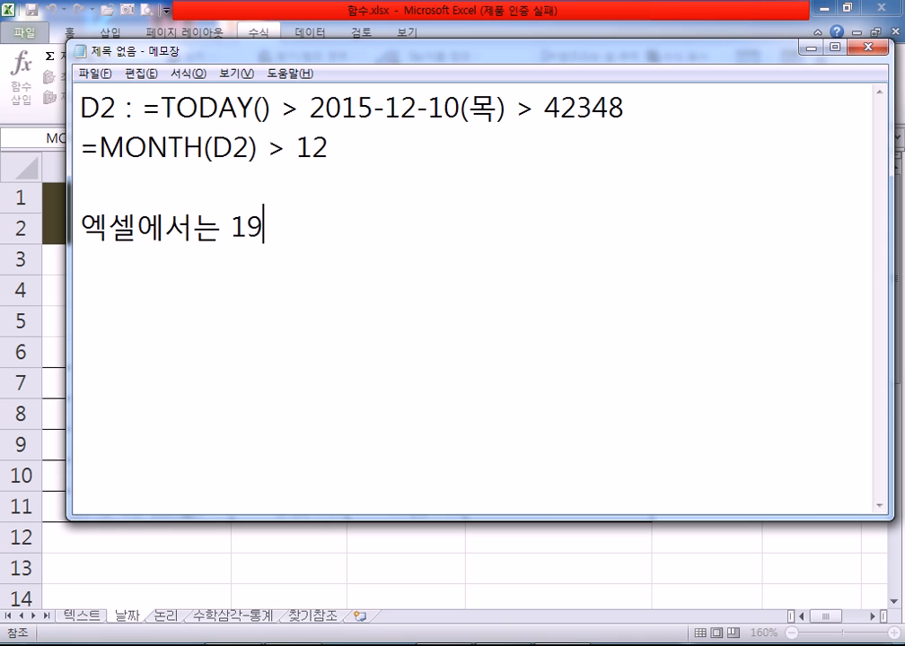
text(00-0)
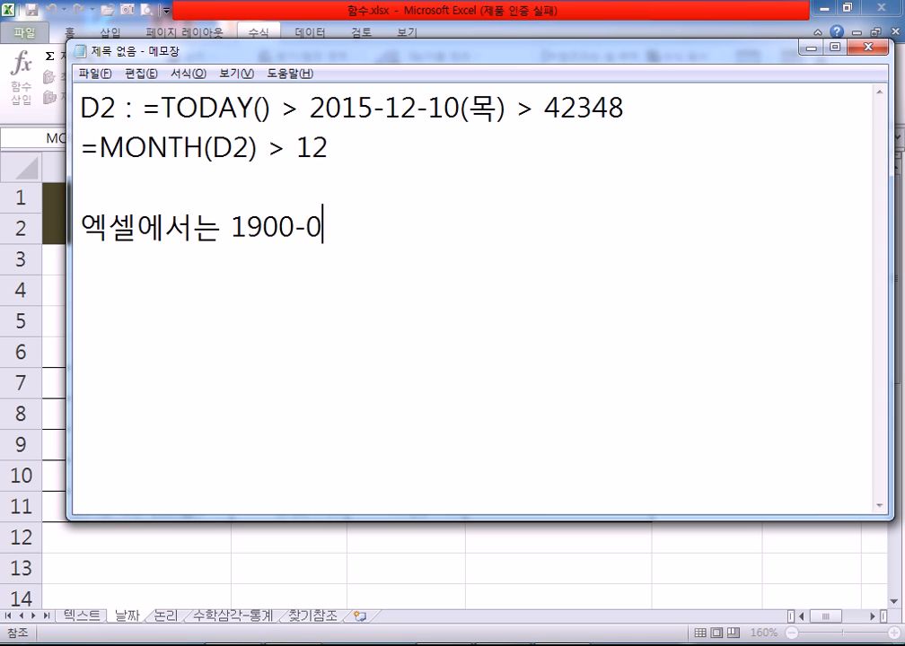
text(1-01DMF)
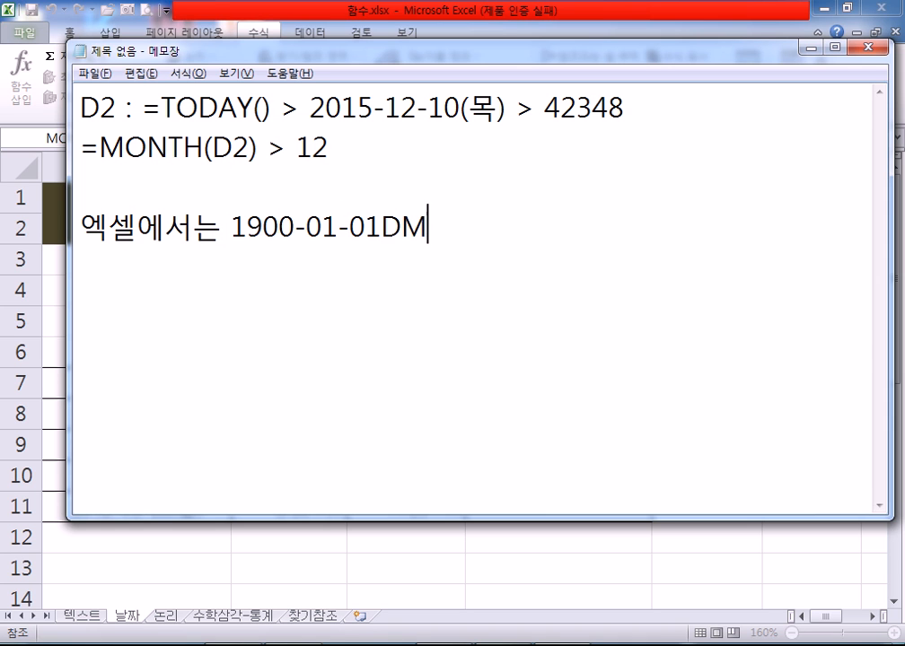
key(BackSpace)
key(BackSpace)
key(BackSpace)
key(Hangul)
text(을 )
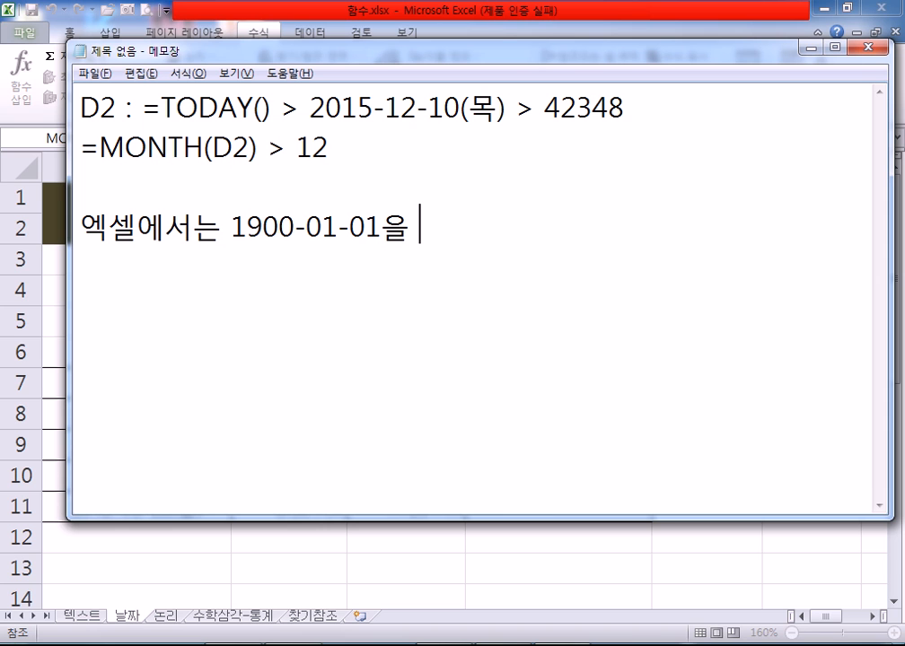
text(날짜 기준)
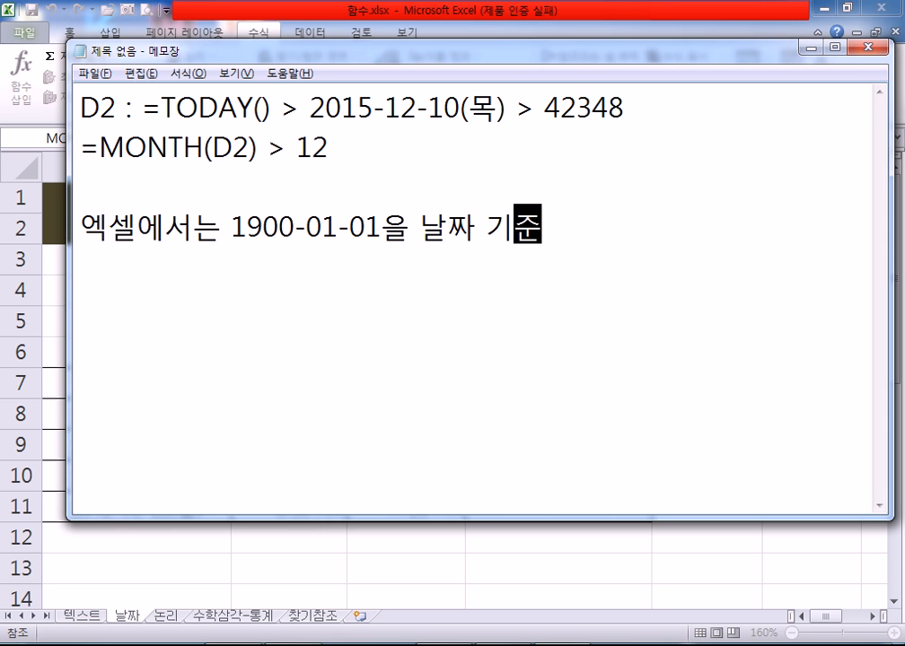
text(점으로 )
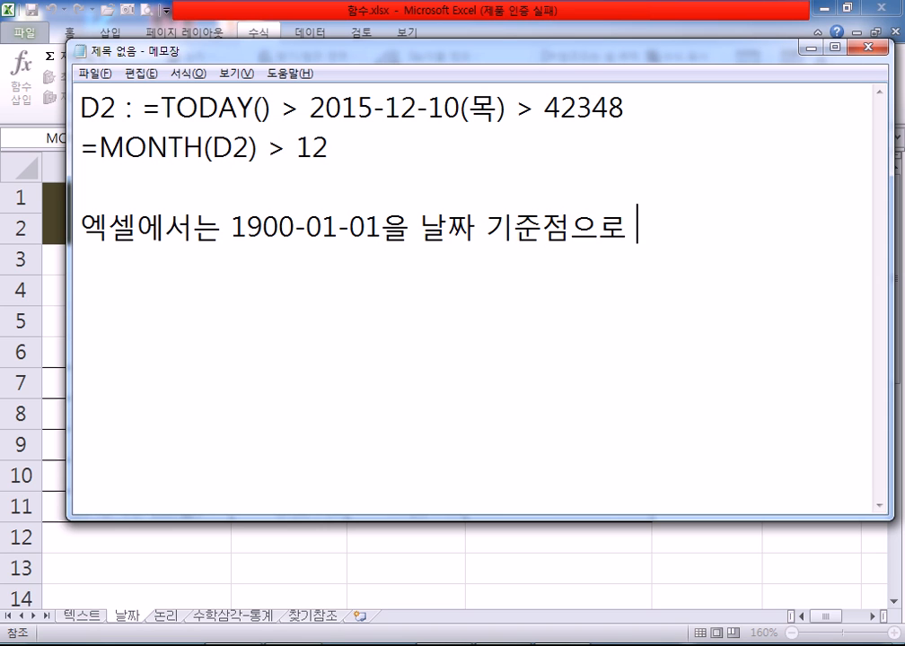
text(계산)
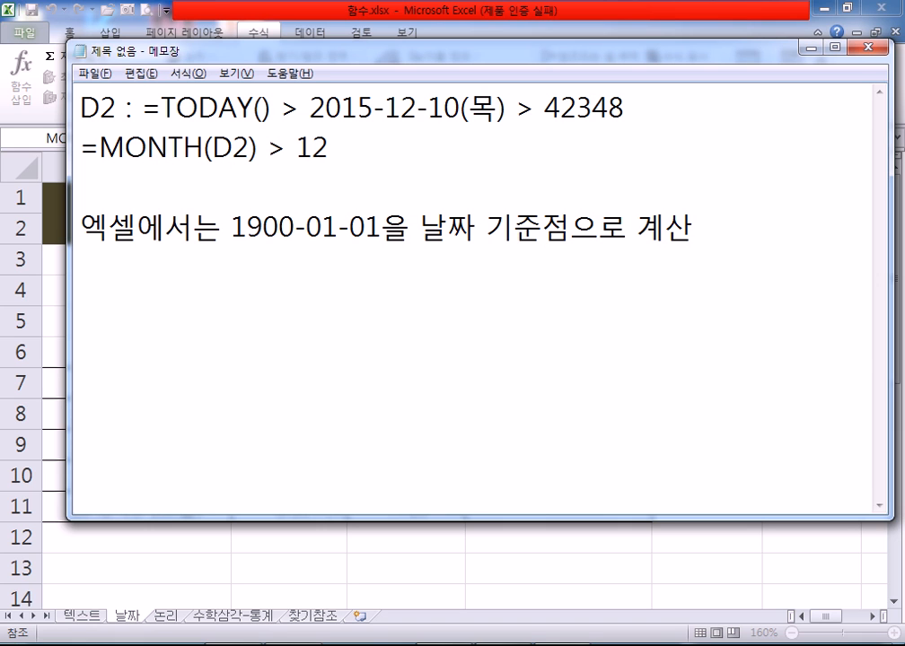
Insert "(1)" directly after the word 기준점 in the note.
key(Left)
key(Left)
key(Left)
key(Left)
key(Left)
key(Left)
key(Right)
text((1))
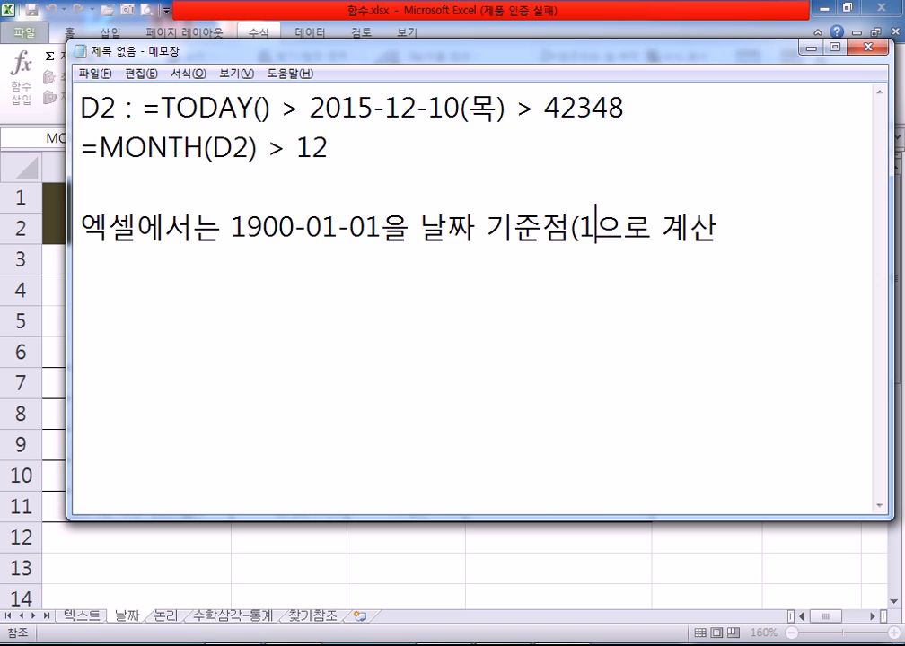
Add a second note line reading "1900-01-01을 기준으로 42348번째 날짜는 2015-12-10 이다".
key(End)
key(Return)
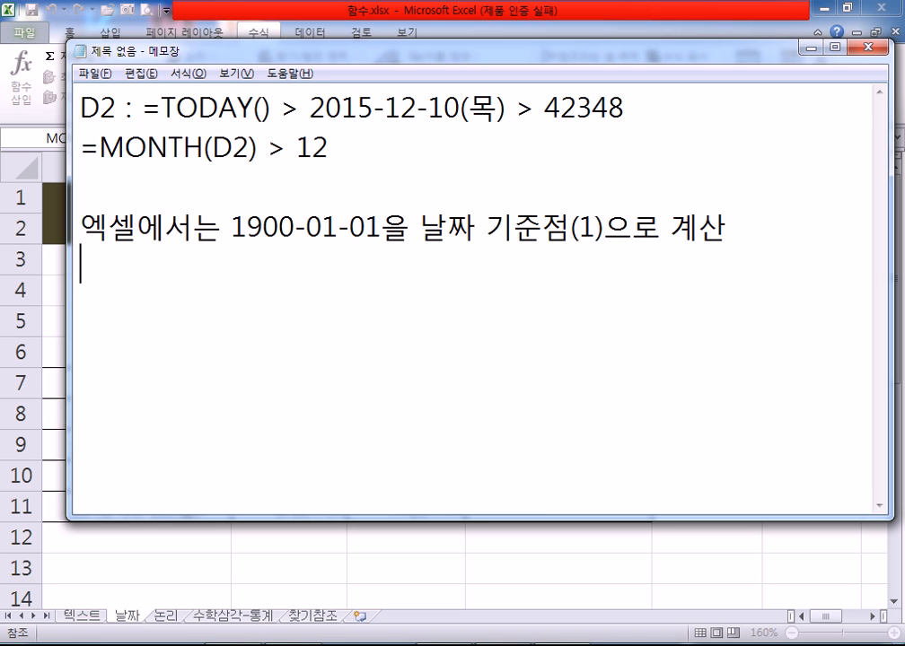
text(42348)
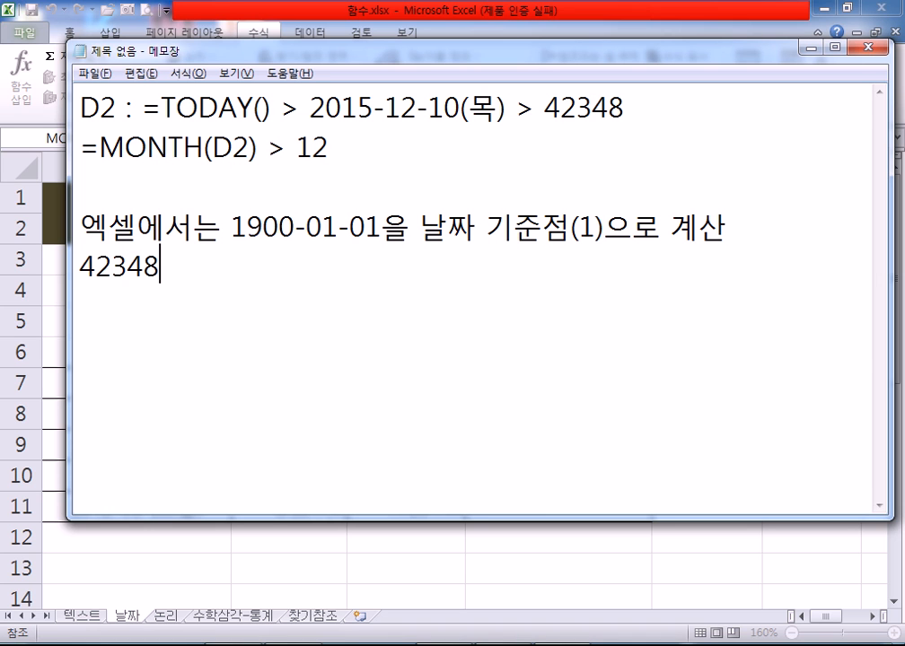
text(ㅂ번째 날짜)
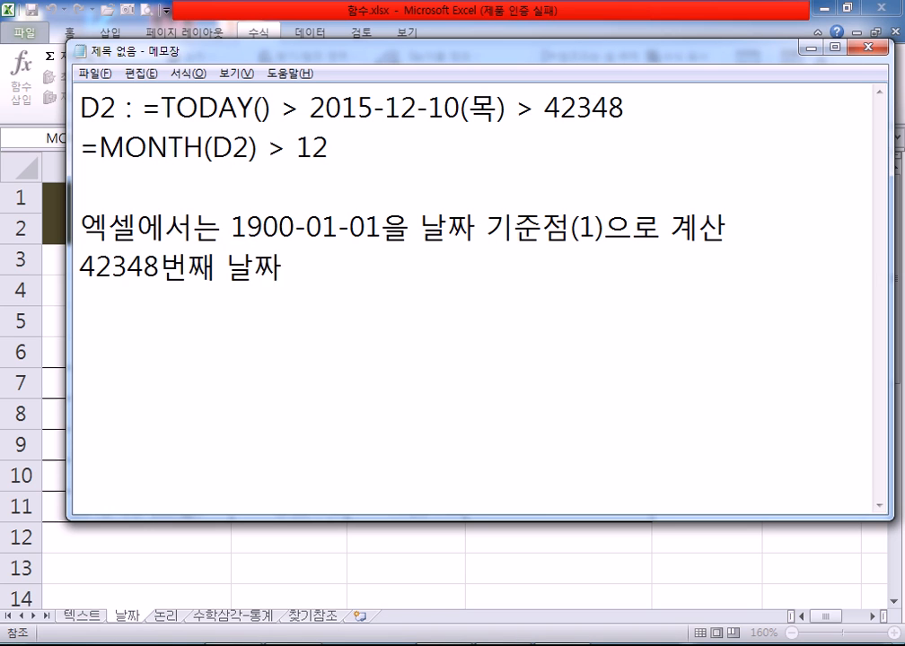
text(ㄴ는 1900-01)
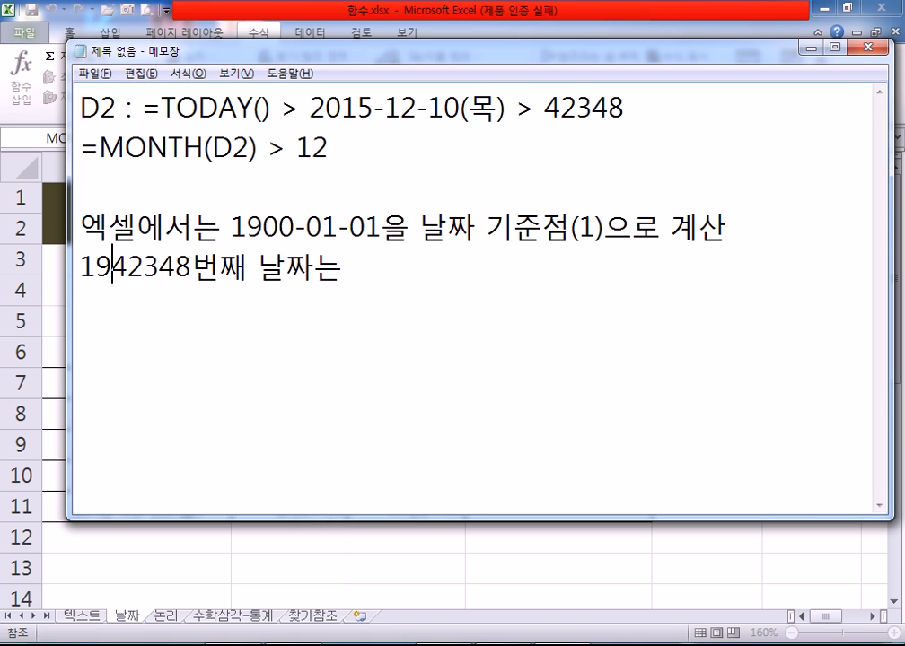
text(-01)
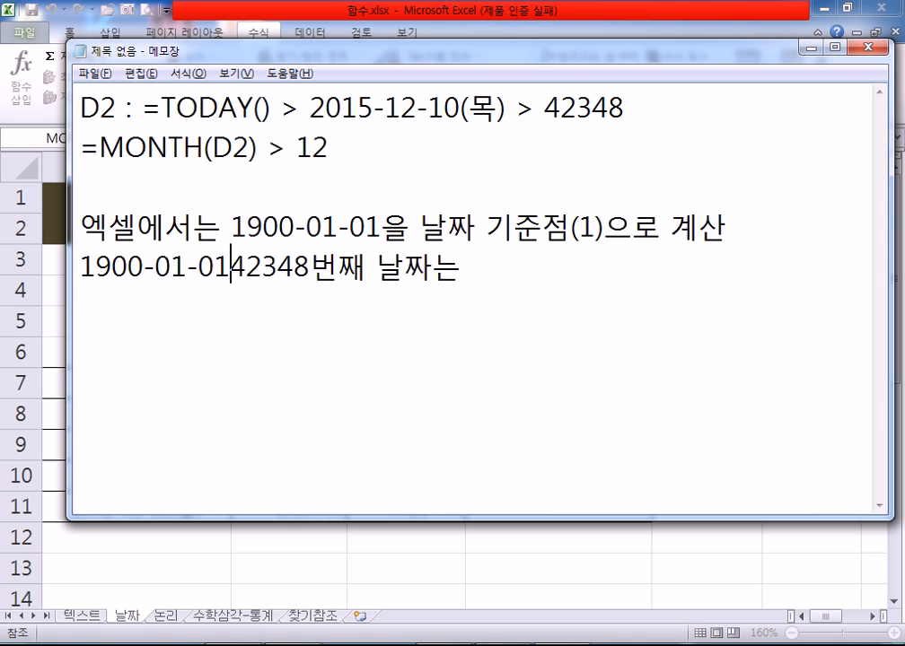
text(을 기준으로)
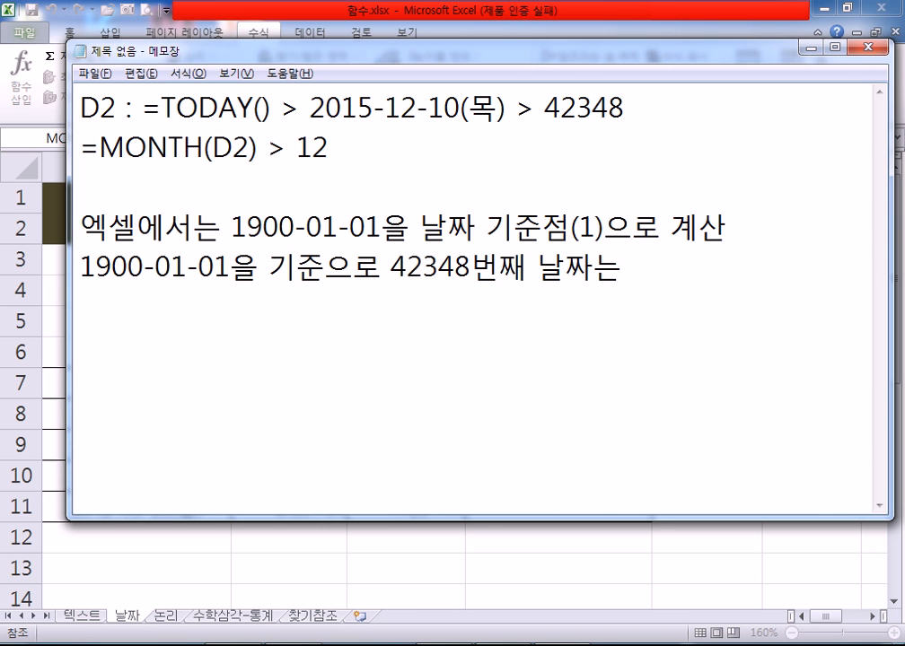
text(2015)
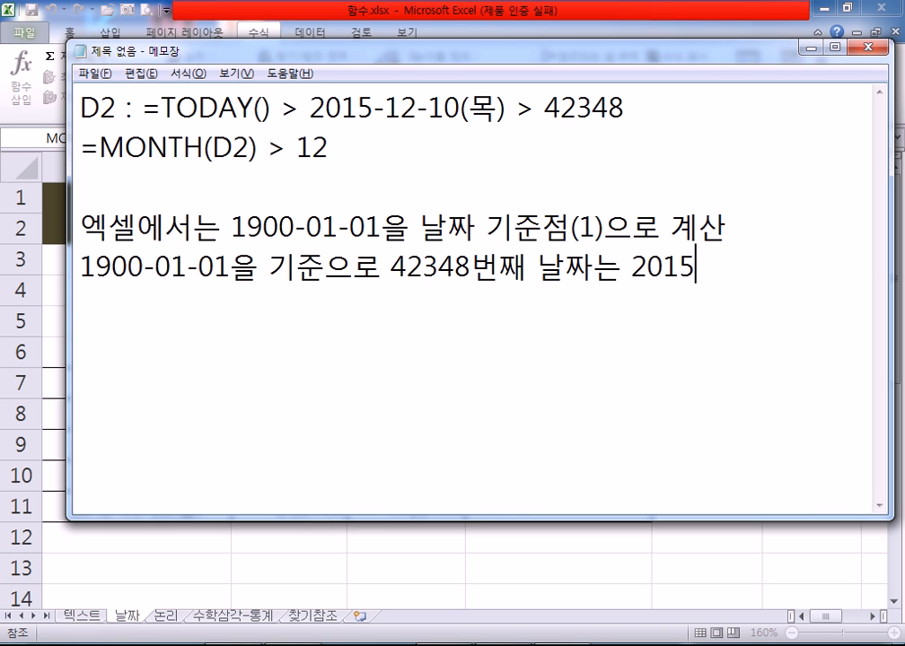
text(-12-10)
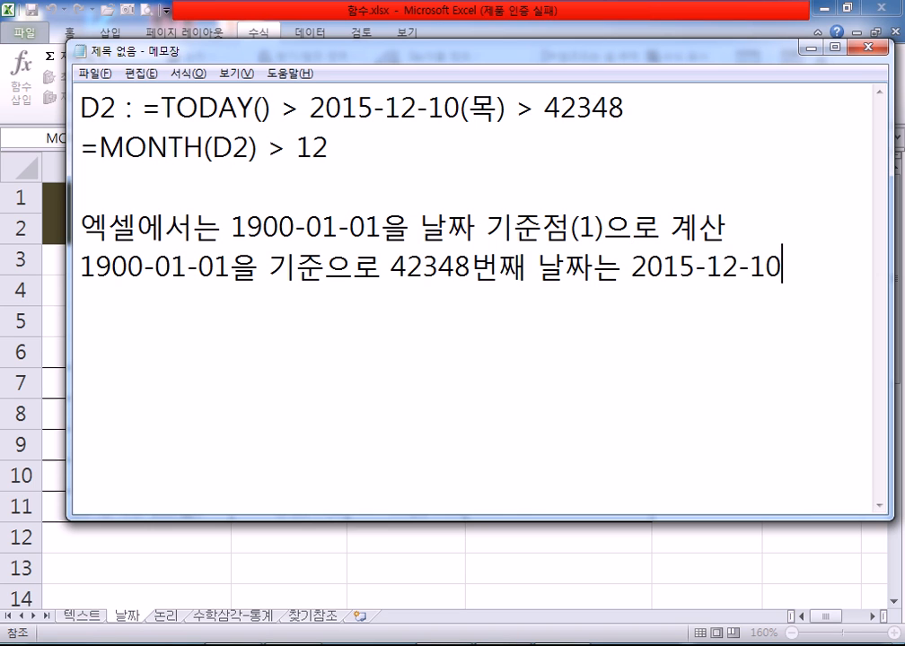
text( 이다)
key(Return)
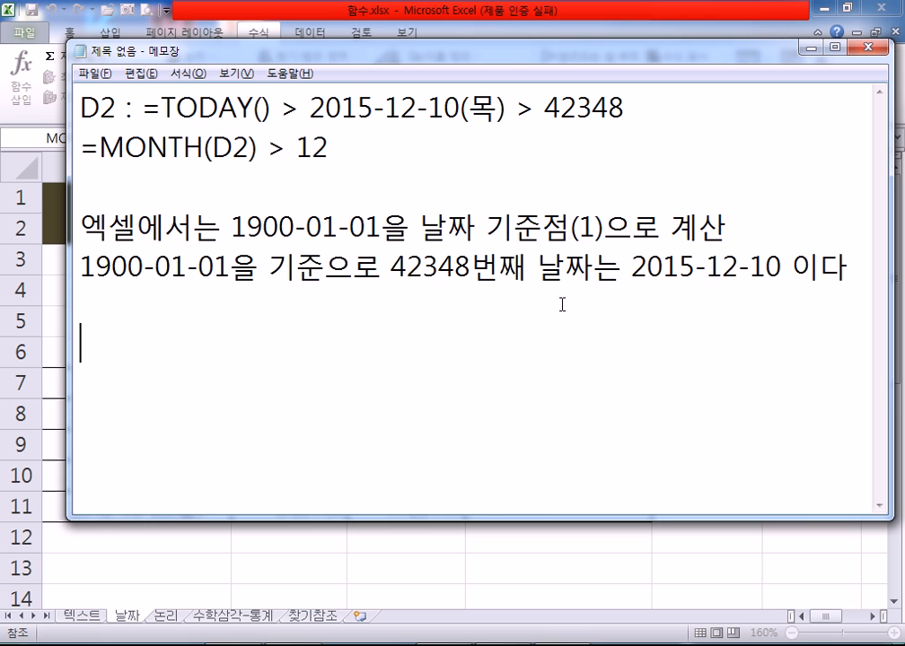
Switch to Excel, complete =MONTH(D2) in D4 and insert the DAY function in D5 with D2 as its Serial_number.
key(alt+Tab)
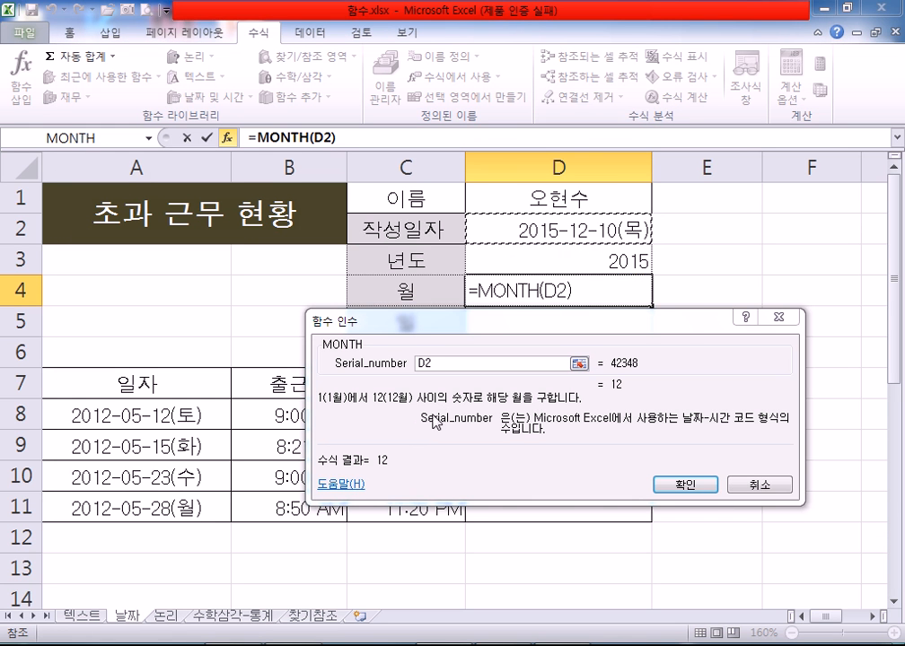
click(683, 485)
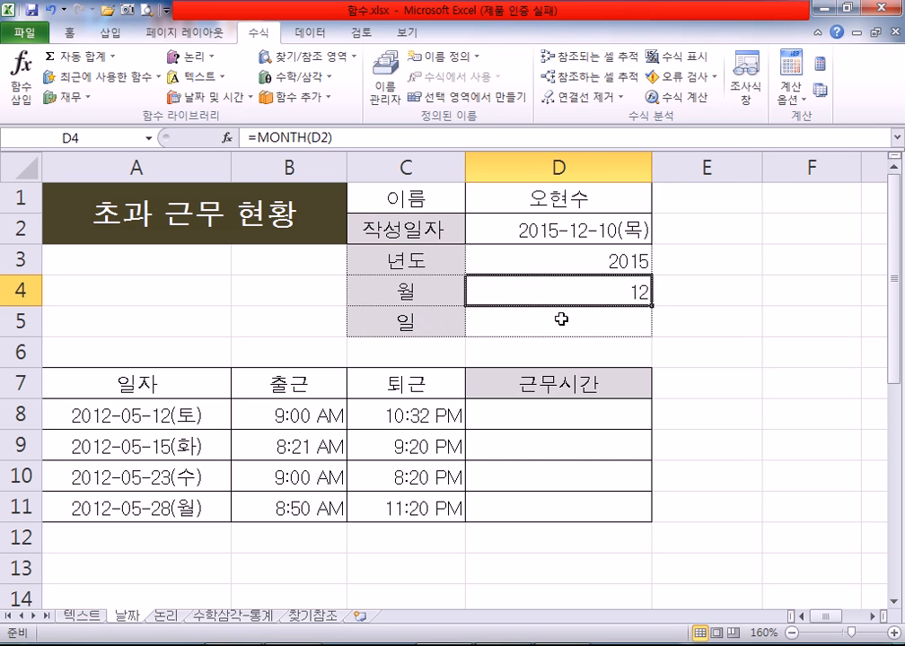
click(561, 319)
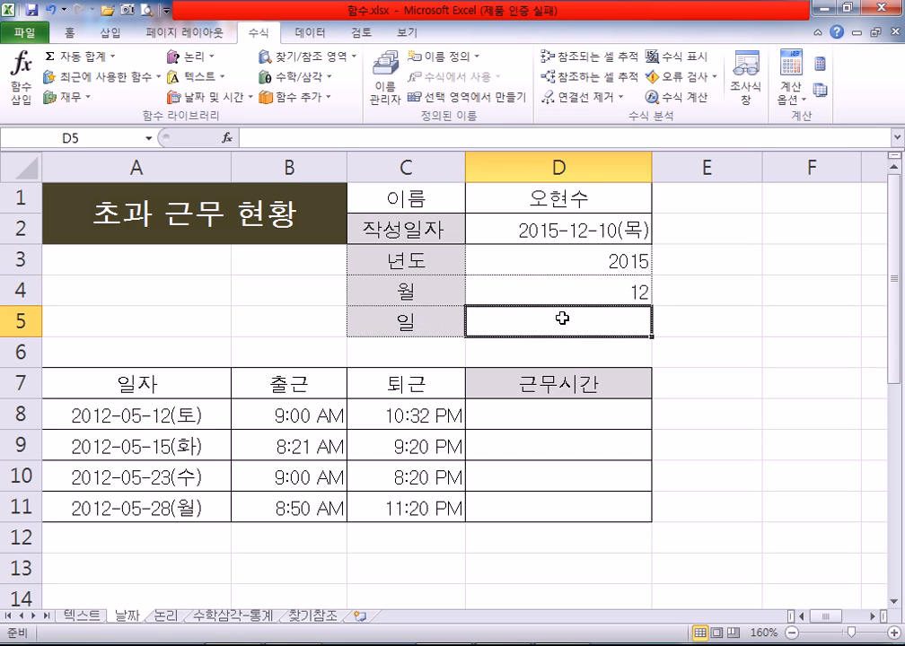
click(189, 96)
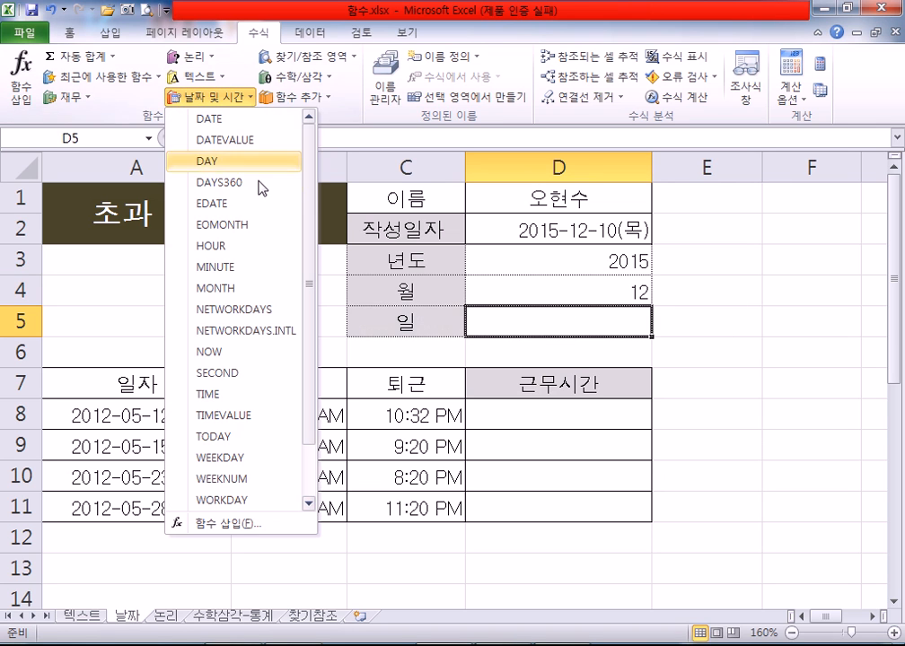
click(214, 163)
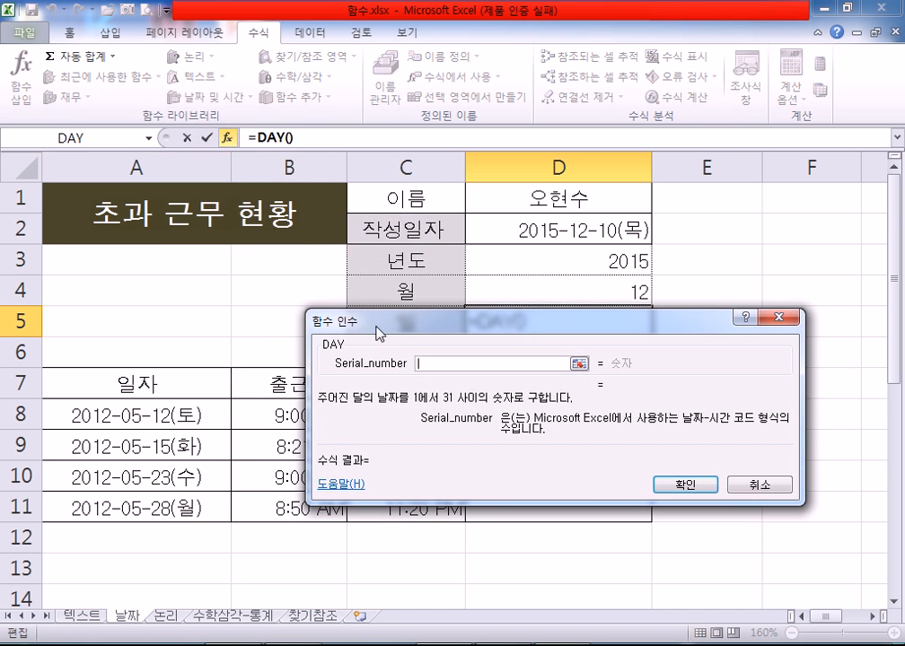
click(521, 230)
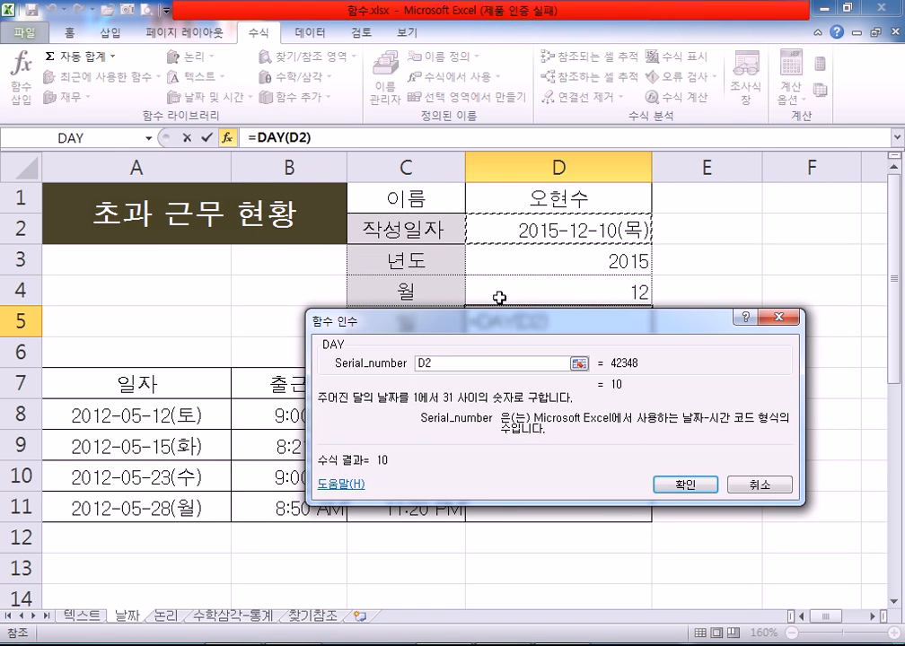
click(679, 487)
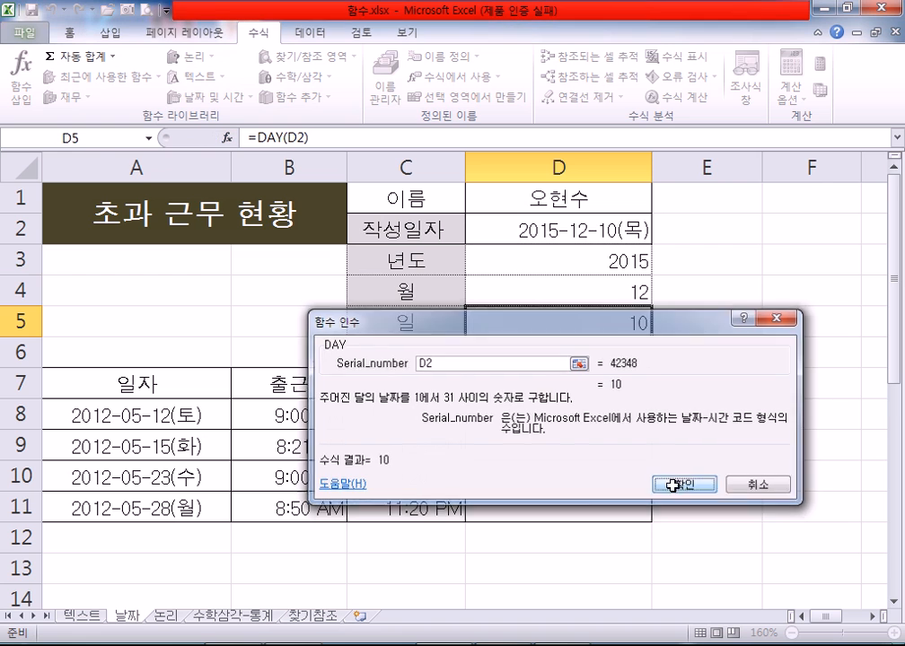
Review the formulas of the date, year, month and day cells D2 to D5 one after another.
click(572, 231)
click(574, 259)
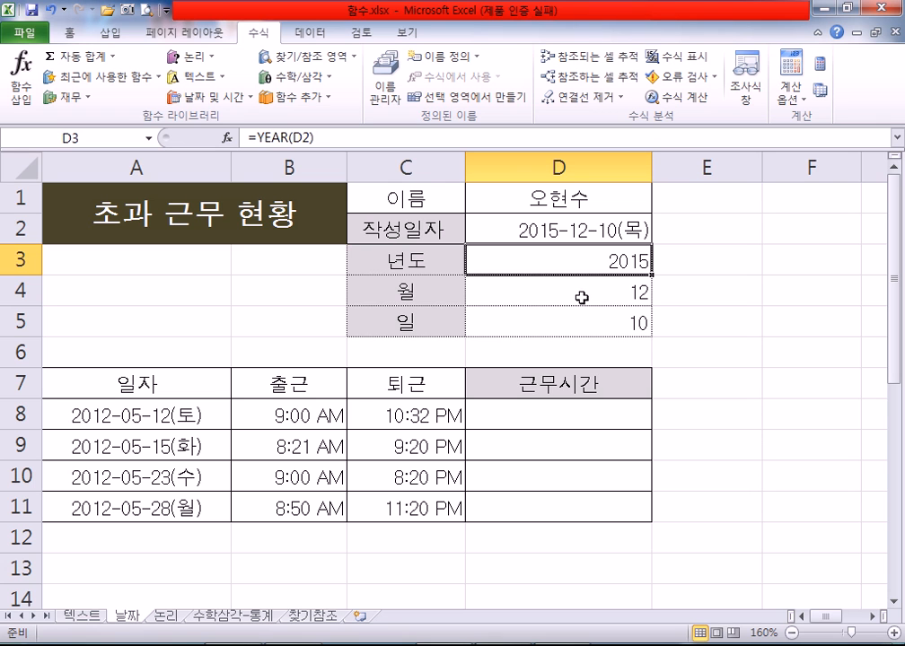
click(582, 297)
click(585, 324)
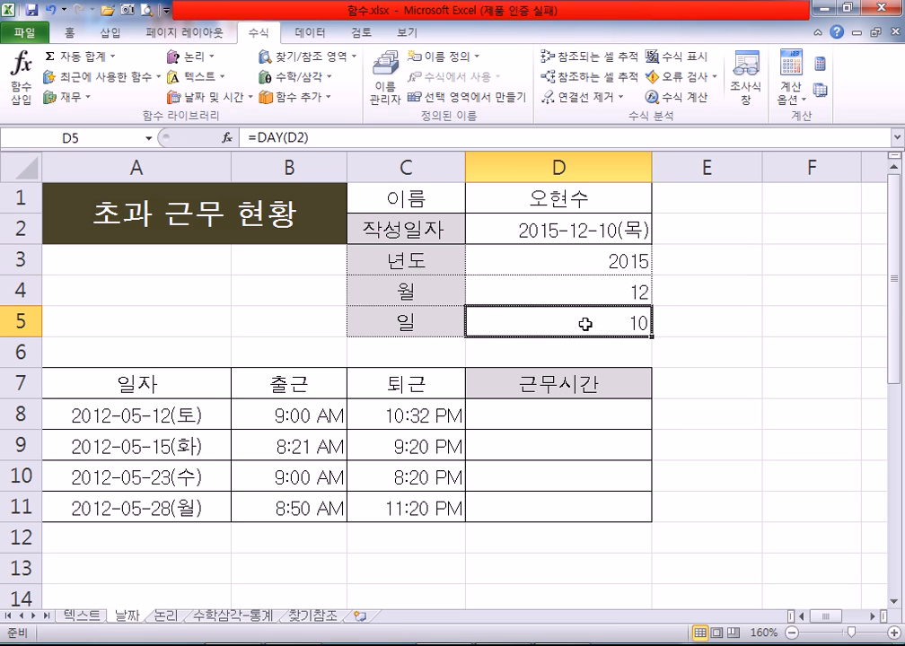
Replace the date in D2 with 1950-06-25 to test the YEAR, MONTH and DAY formulas.
click(531, 230)
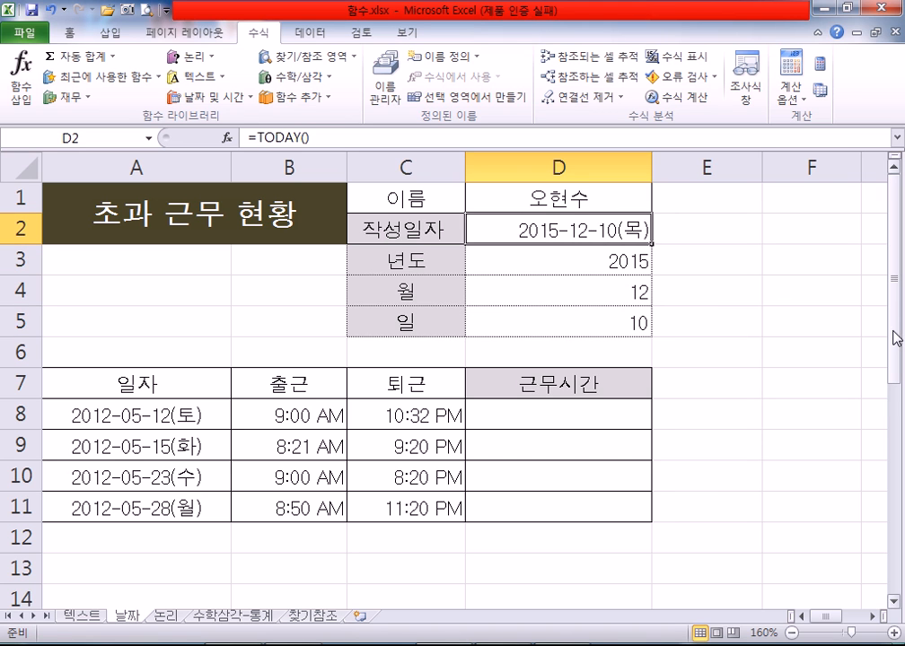
text(1900-)
key(Escape)
text(1950-)
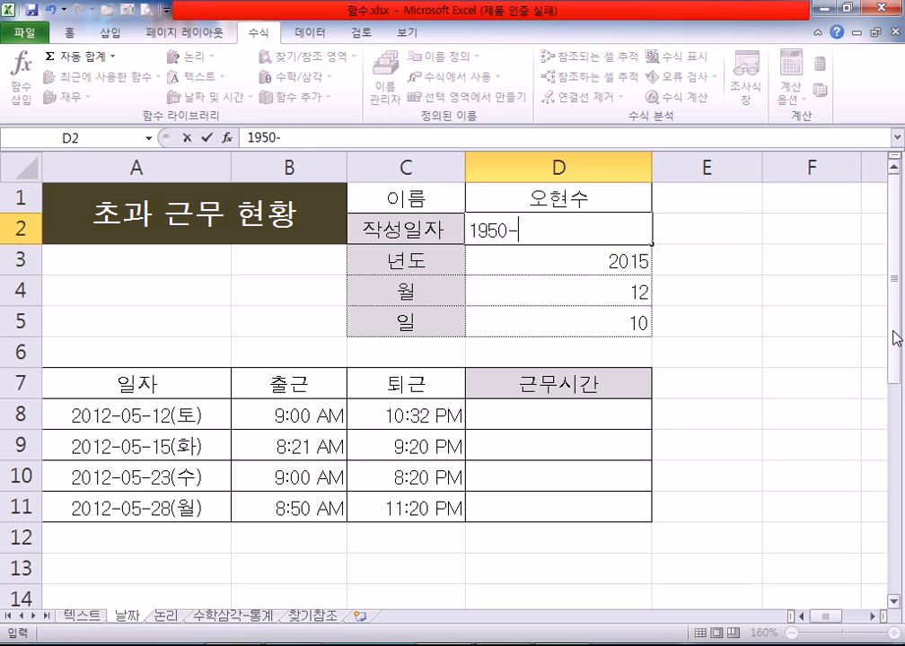
text(06-25)
key(Return)
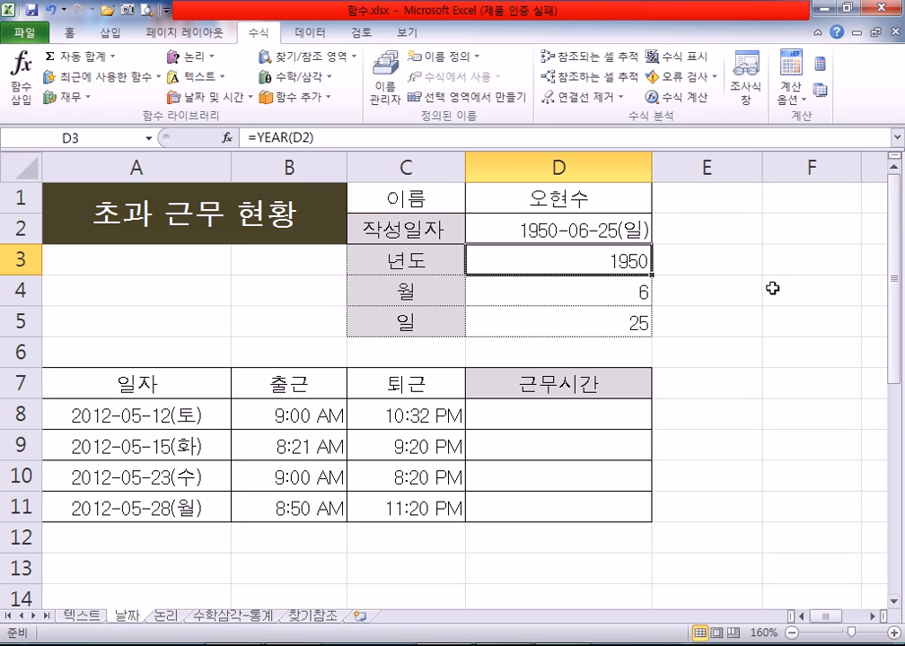
Replace the test date in D2 with the formula =TODAY() and check the formula again.
click(572, 237)
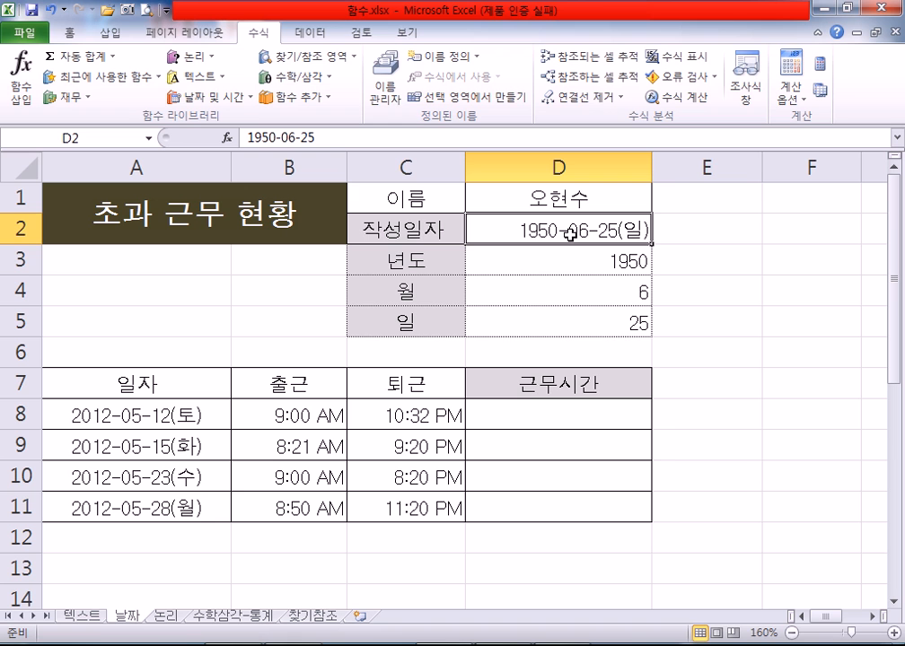
text(2015-12-10)
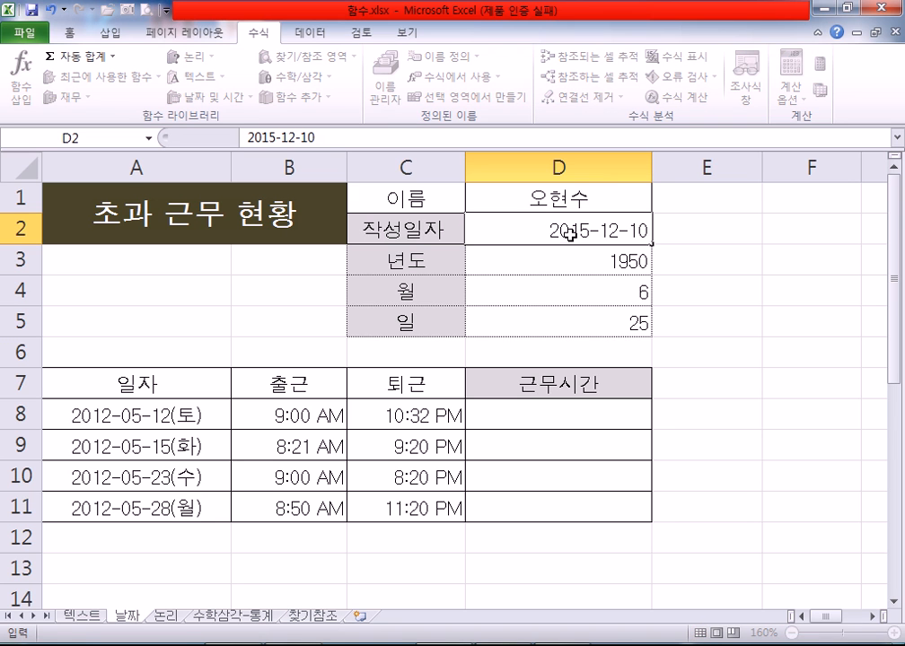
key(Escape)
text(=TODAY()
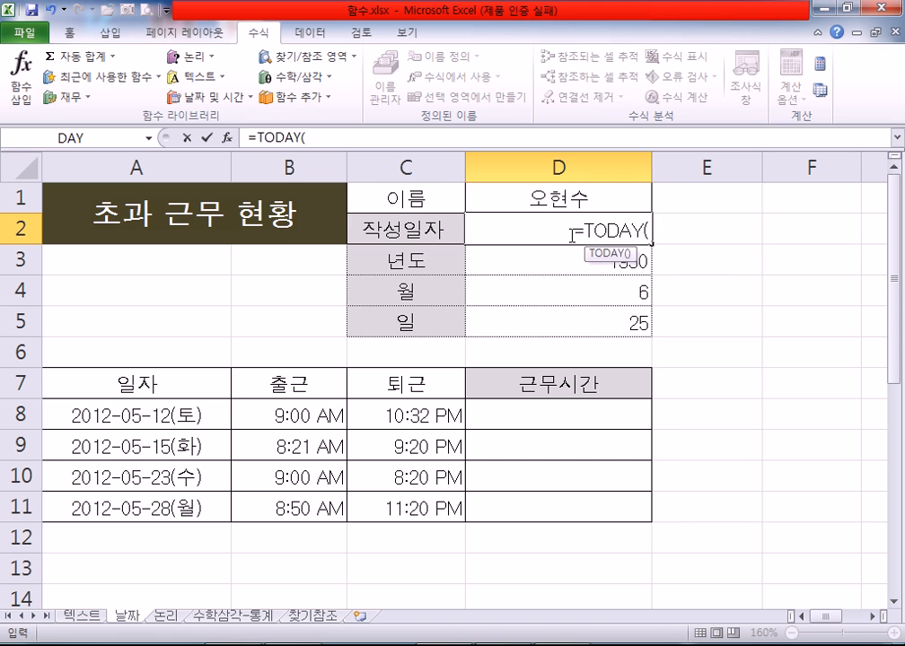
key(Return)
click(570, 236)
double_click(570, 235)
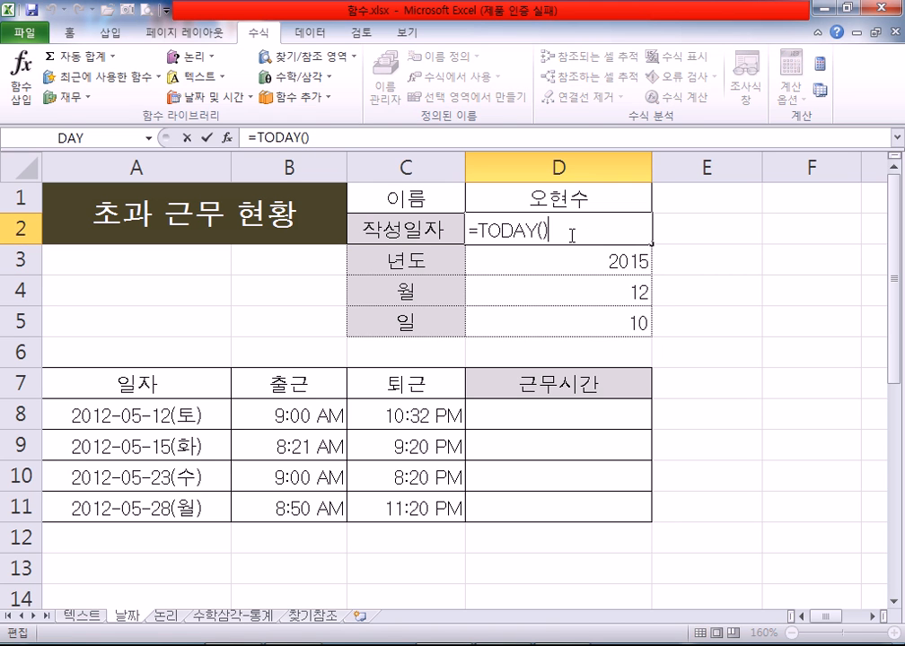
key(Escape)
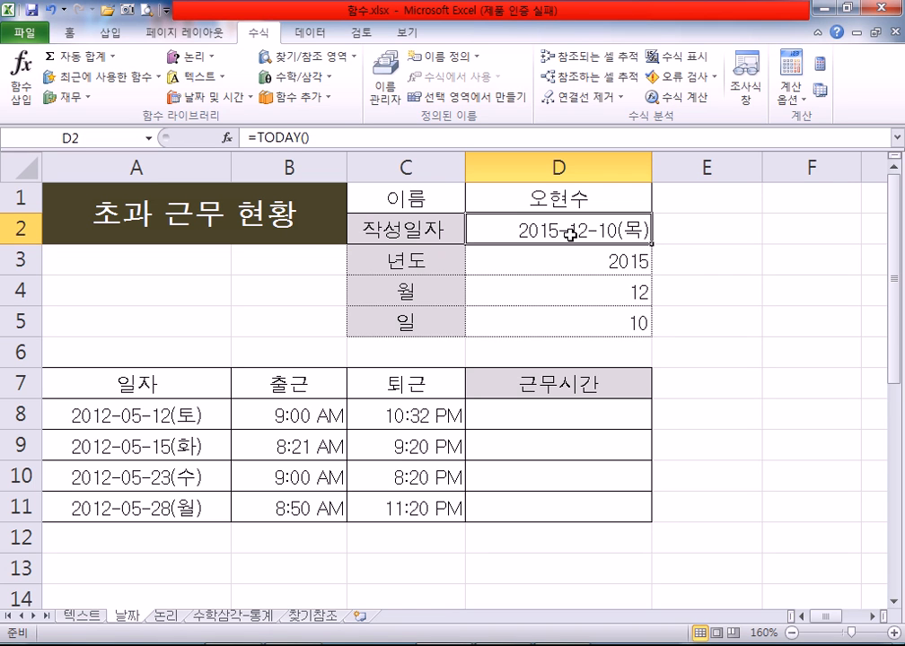
click(584, 323)
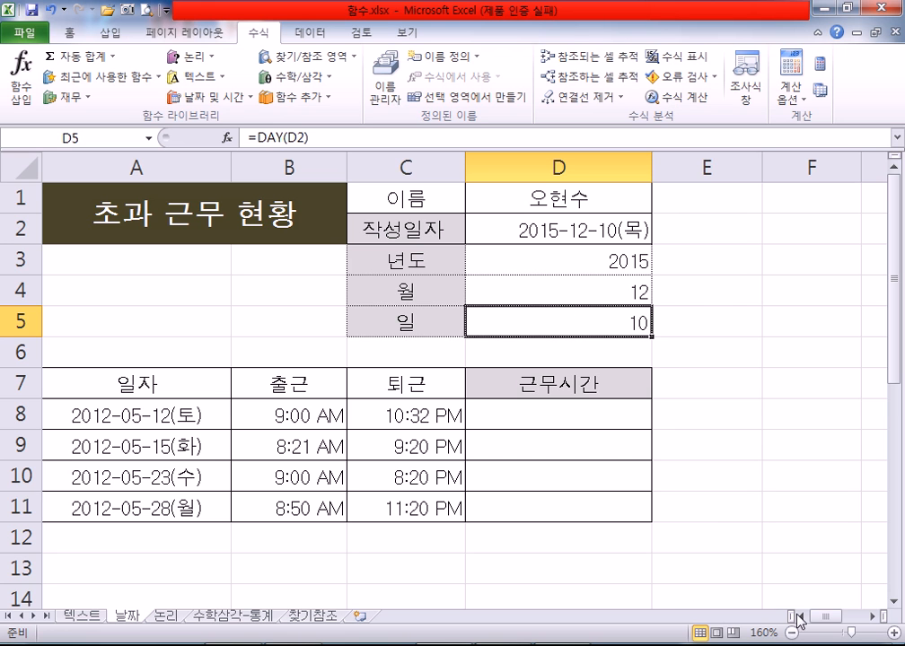
Enter the date 1994-03-14 in the empty cell G2 beside the overtime table.
drag(834, 616, 846, 616)
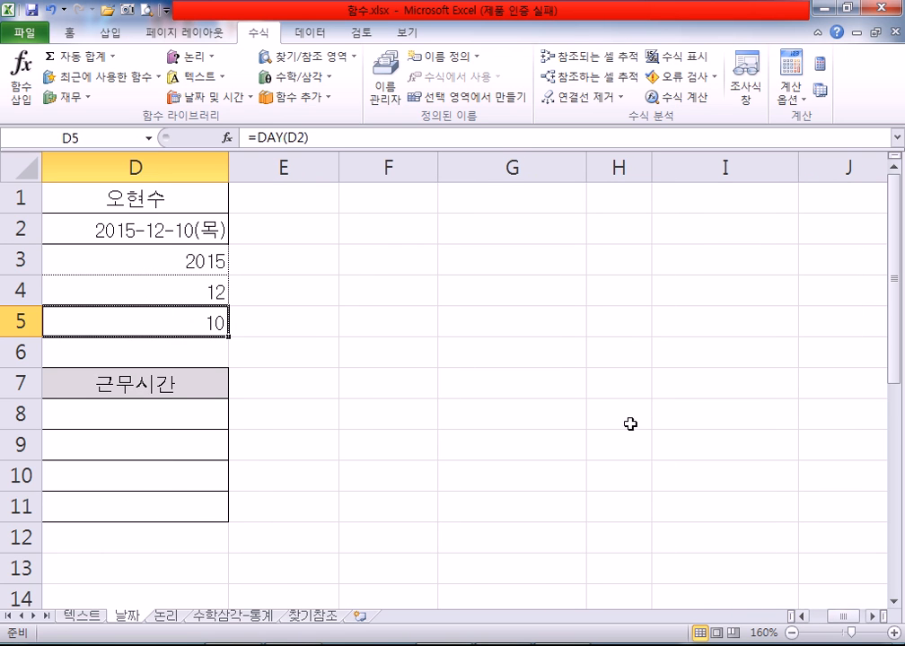
click(485, 231)
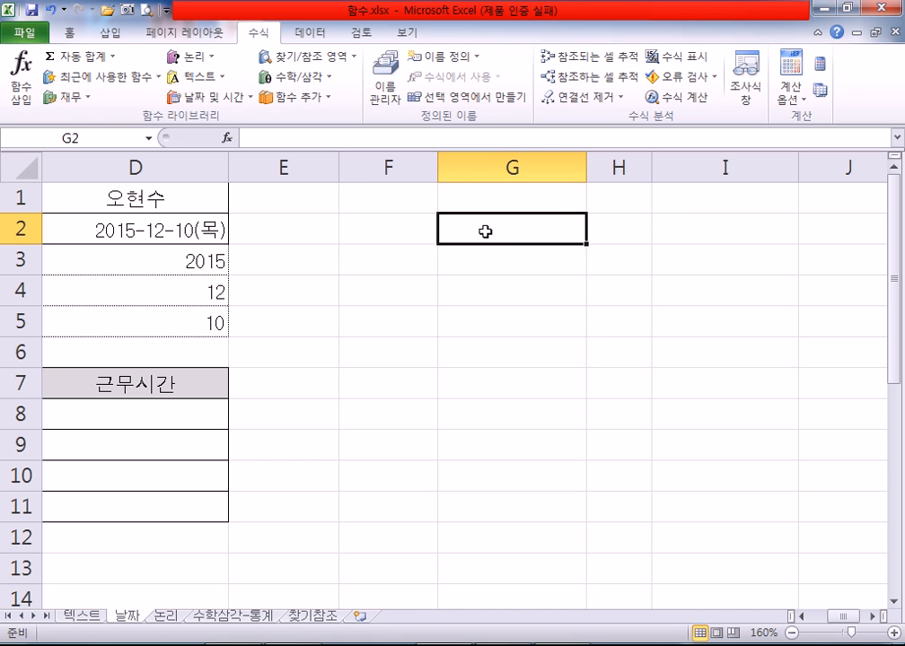
text(19)
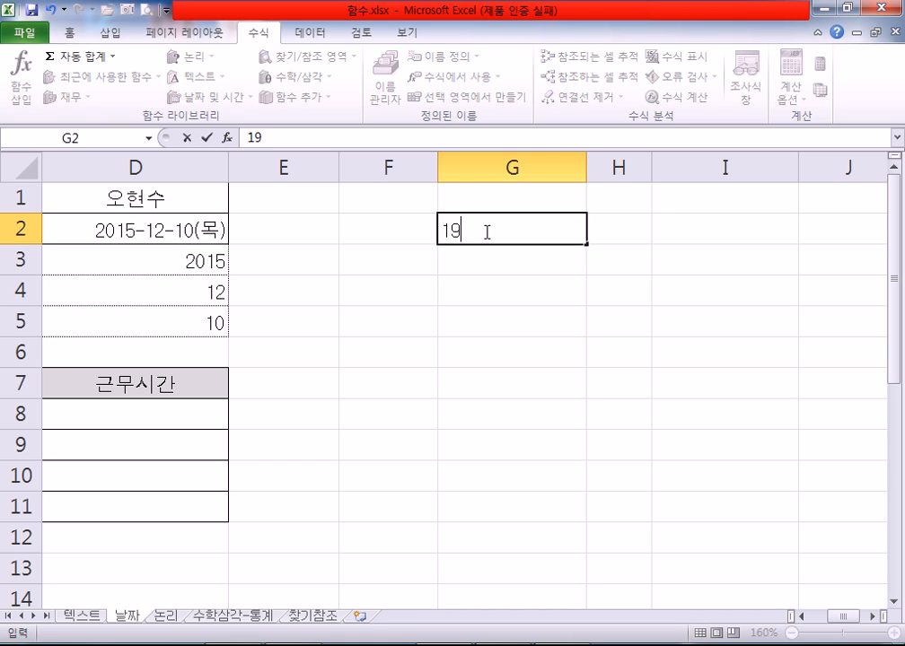
text(94-03-14)
key(Return)
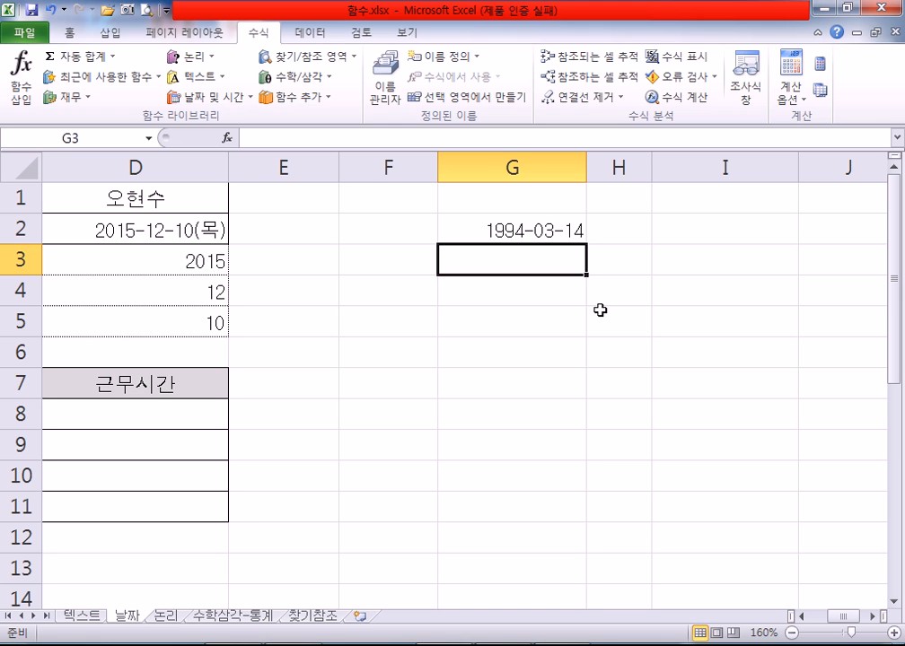
text(1994-0)
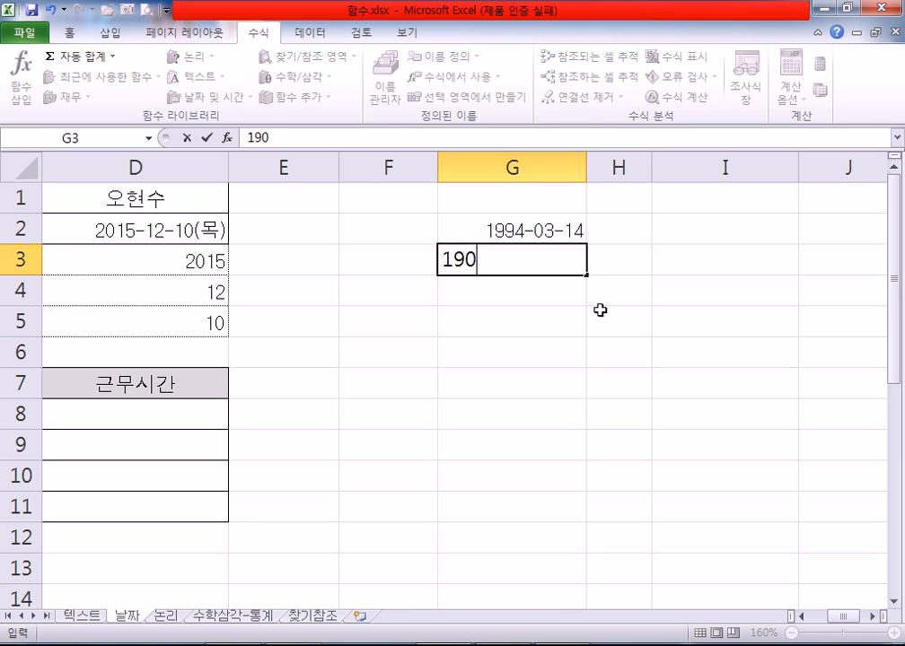
key(BackSpace)
key(BackSpace)
key(BackSpace)
text(2010)
key(BackSpace)
text(512)
key(BackSpace)
key(BackSpace)
text(-12-10)
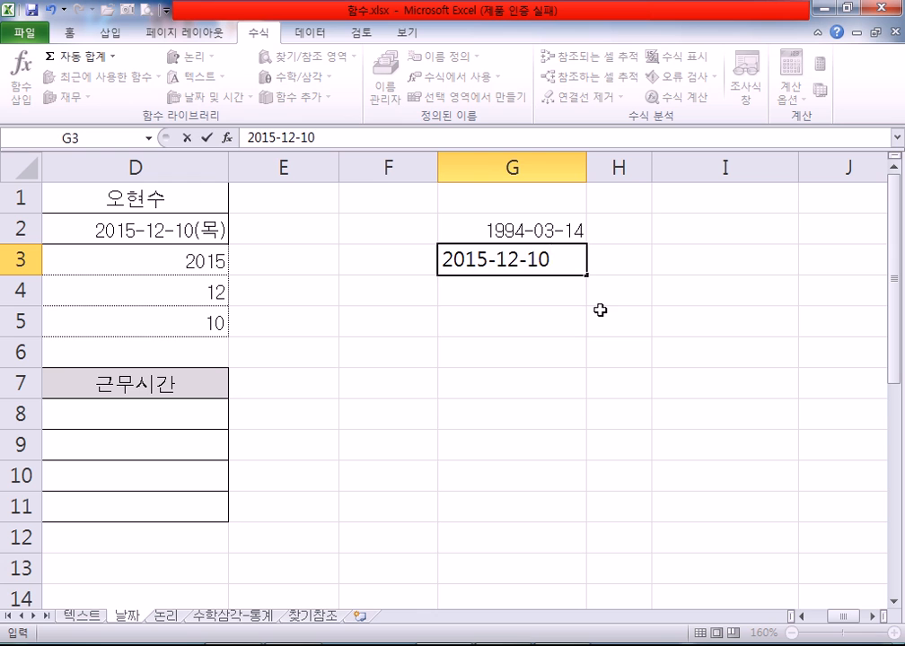
key(Escape)
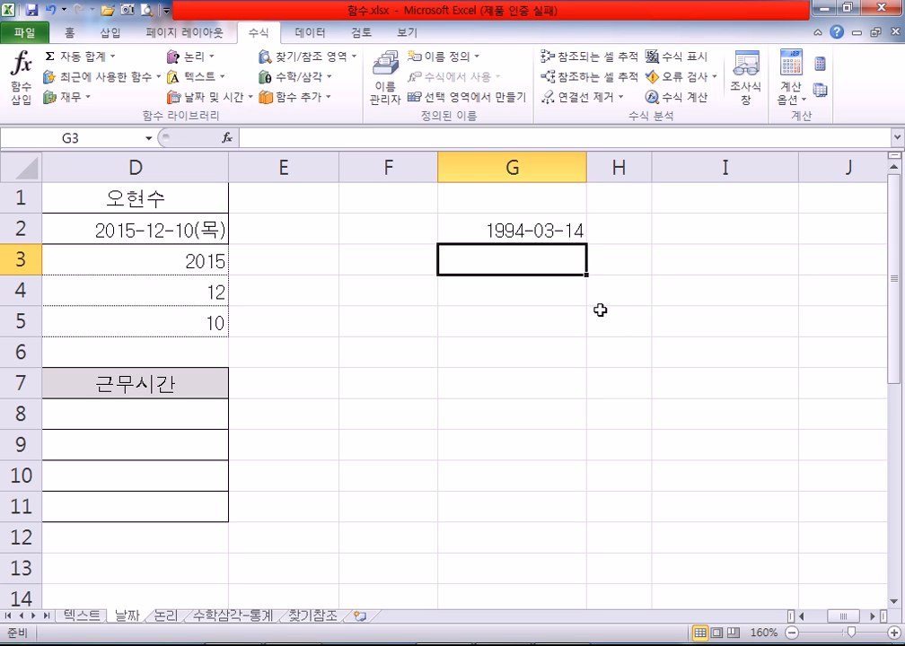
Enter the date 2015-12-10 in G3, directly below the first date.
text(2015-12-10)
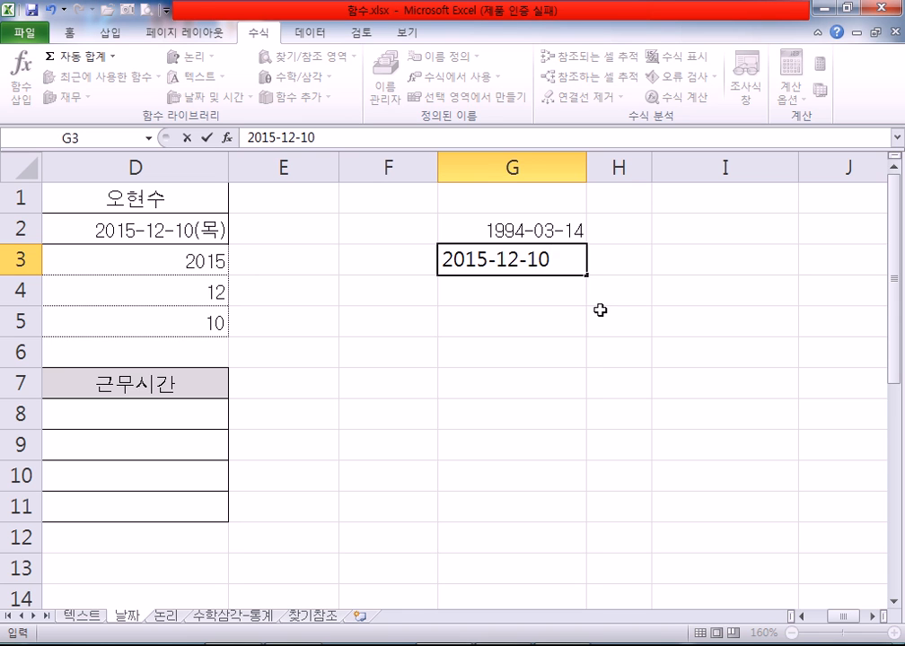
key(Return)
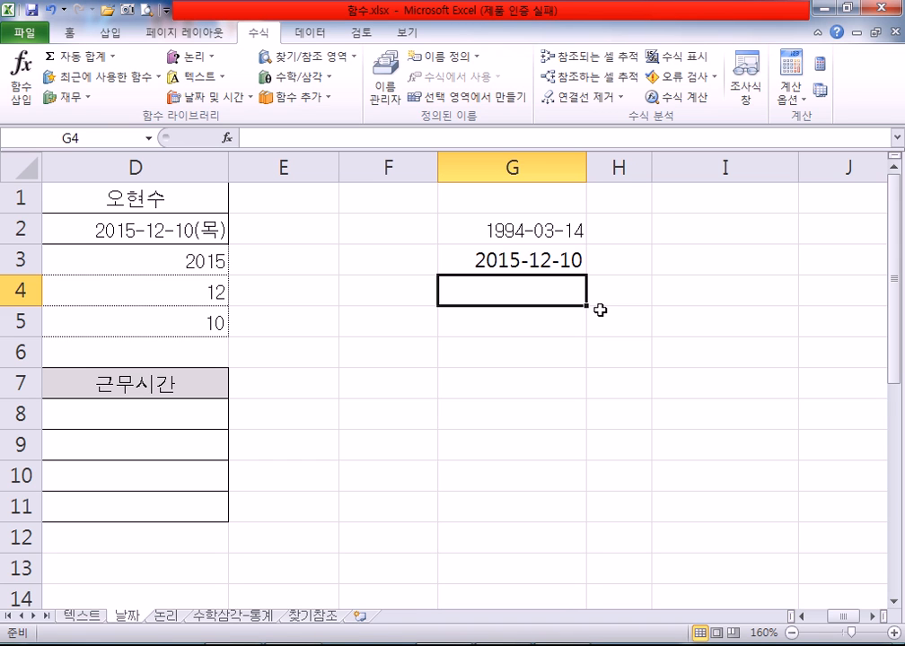
Calculate the days between the two dates in G4 with =G3-G2, and clear that cell again.
text(=)
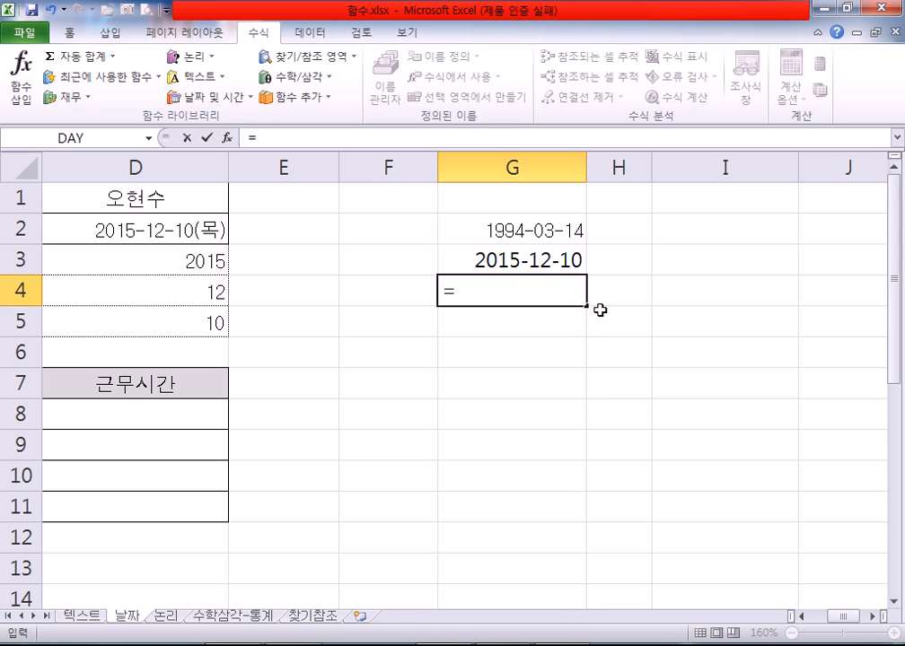
click(456, 256)
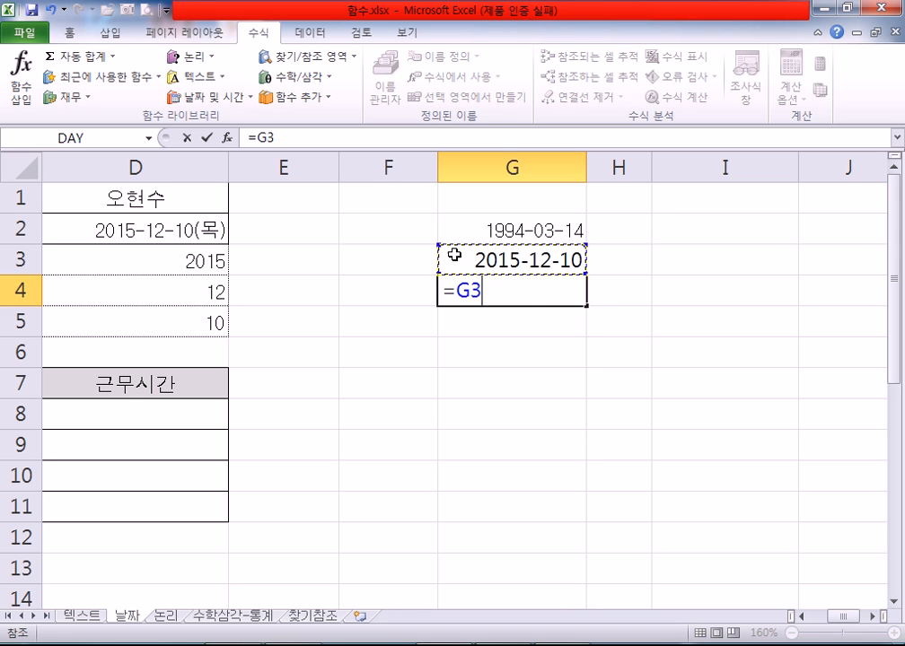
click(470, 230)
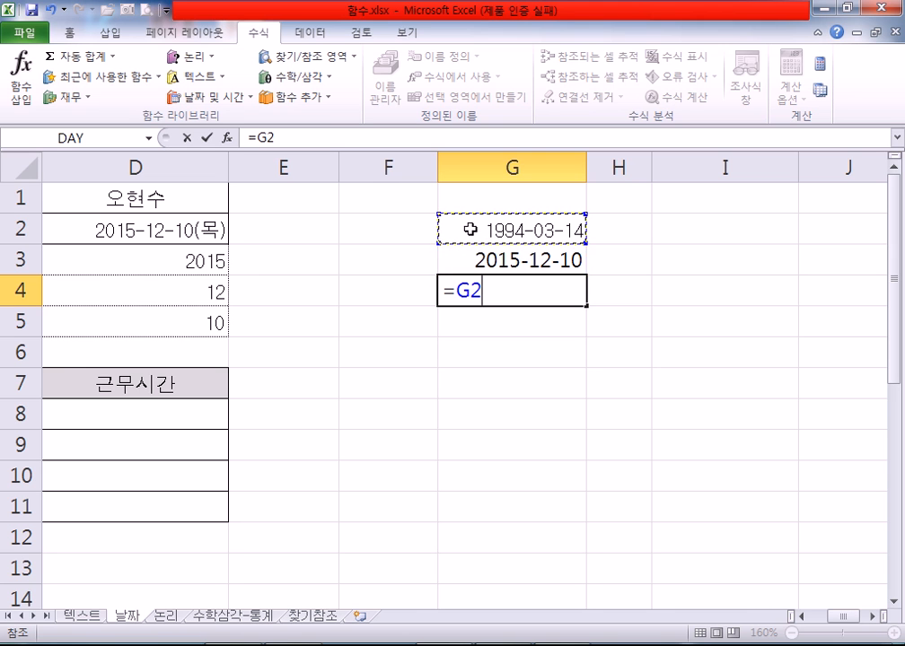
click(464, 258)
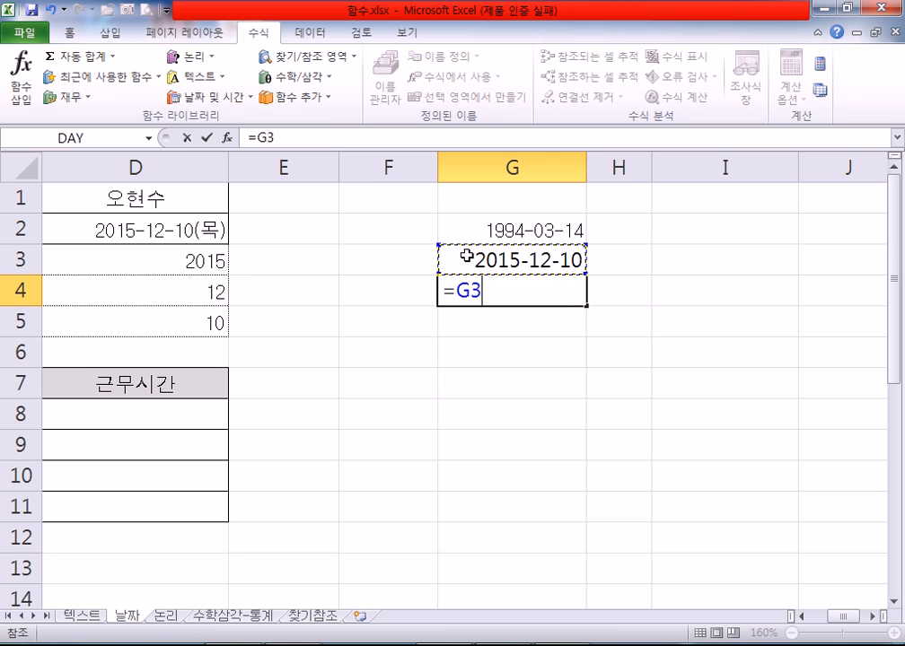
text(-)
click(479, 231)
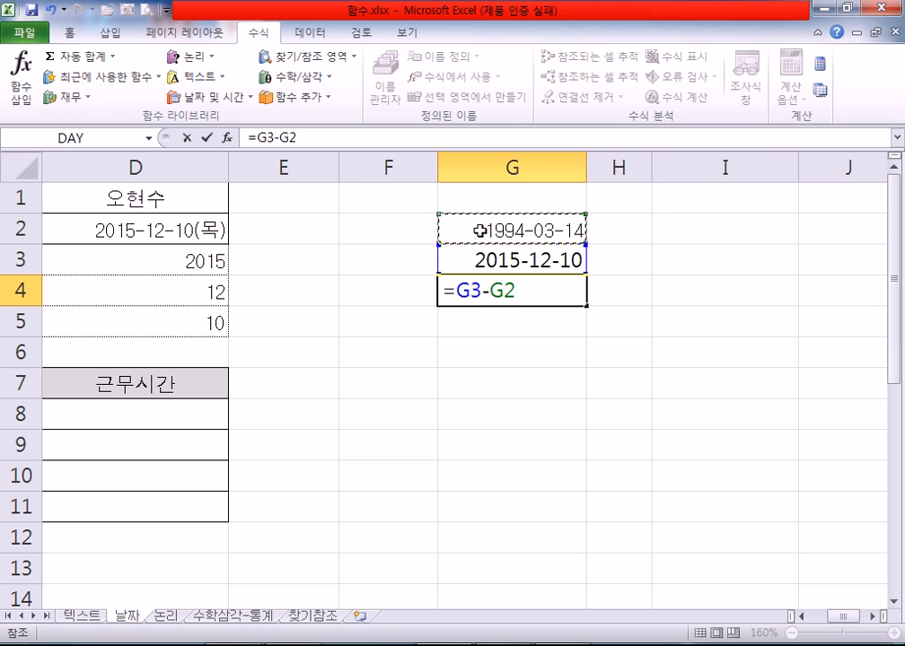
key(Return)
click(501, 293)
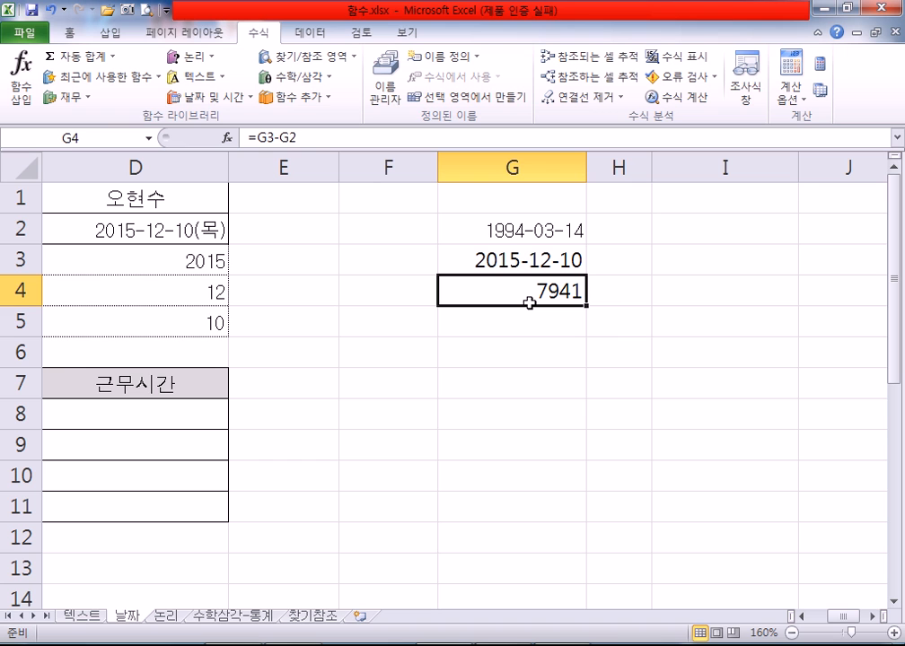
key(Delete)
Review the start date in G2 and the end date in G3 alternately.
click(498, 232)
click(481, 259)
click(496, 230)
click(489, 258)
click(495, 232)
click(467, 262)
click(486, 231)
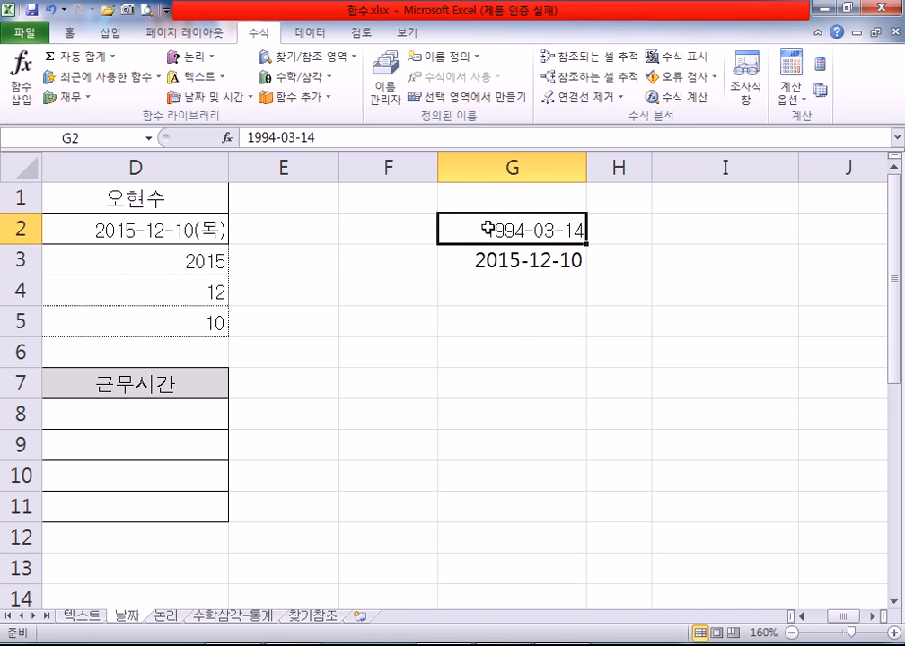
Enter =G3-G2 in G4 to subtract the earlier date from the later one.
click(486, 290)
text(=)
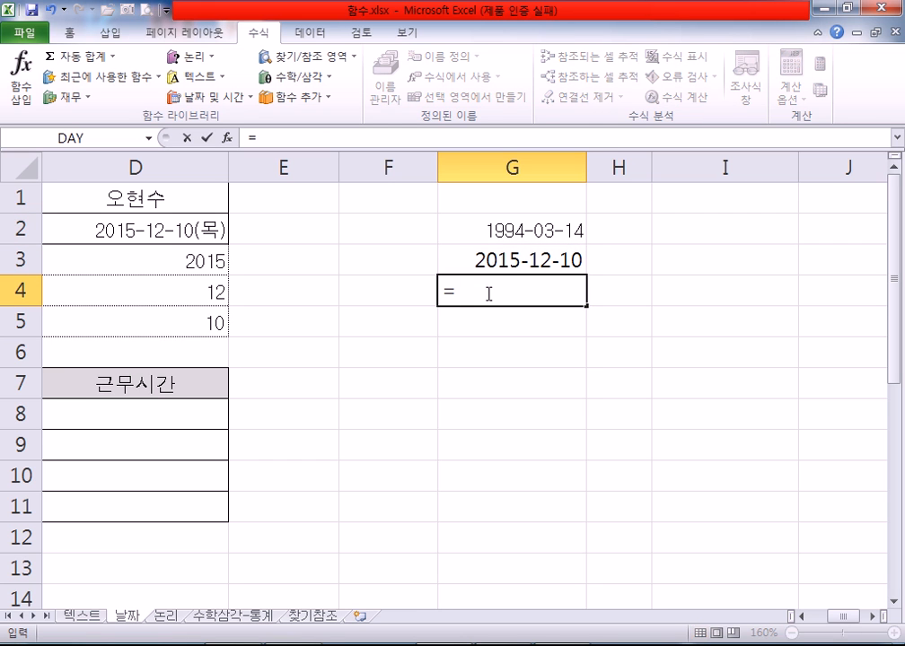
click(463, 255)
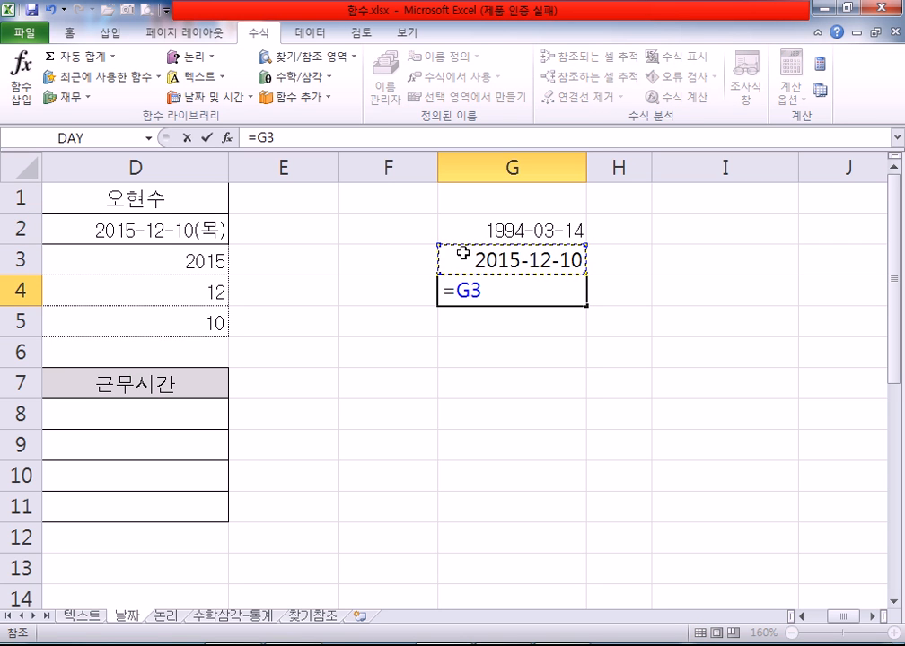
text(-)
click(468, 230)
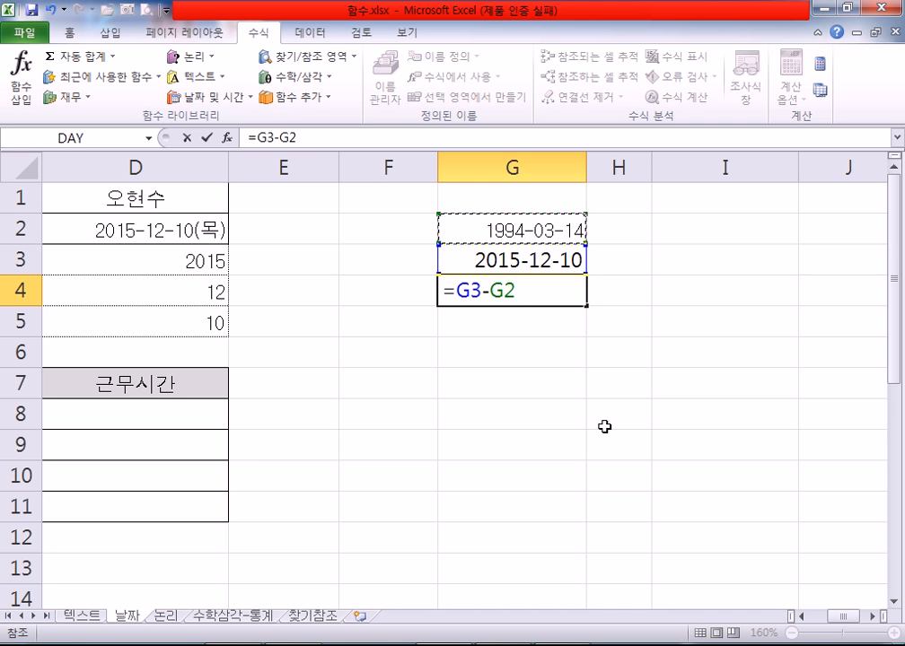
key(Return)
Apply the date (날짜) number format with the type *2001-03-14 to the difference in G4.
click(533, 303)
key(ctrl+1)
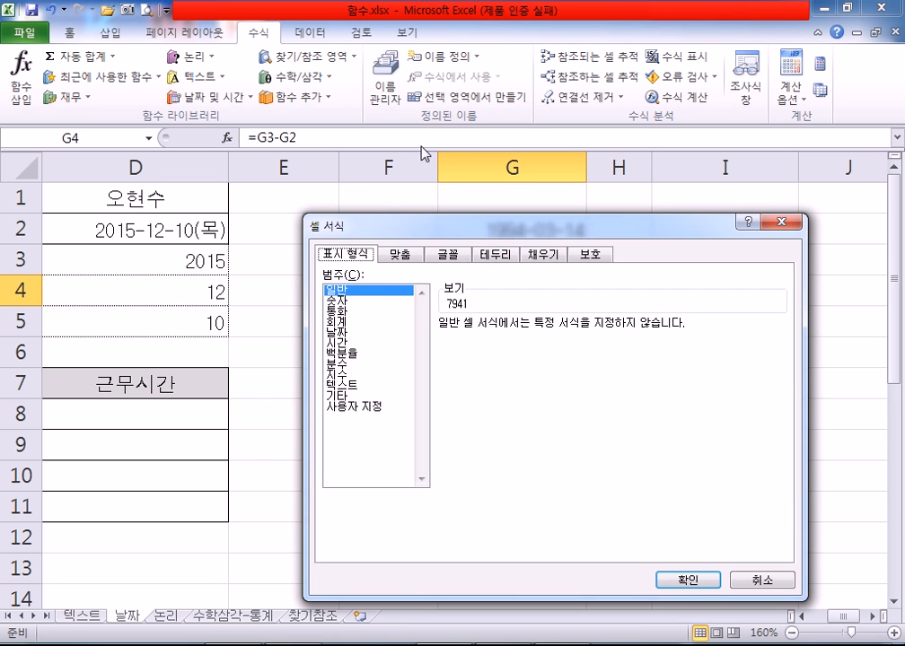
click(344, 333)
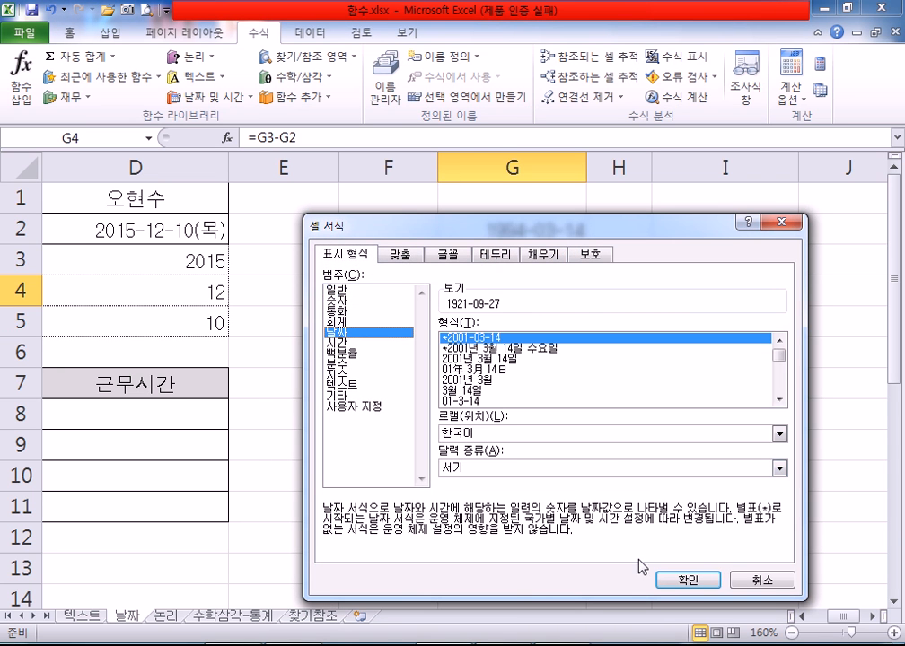
click(680, 581)
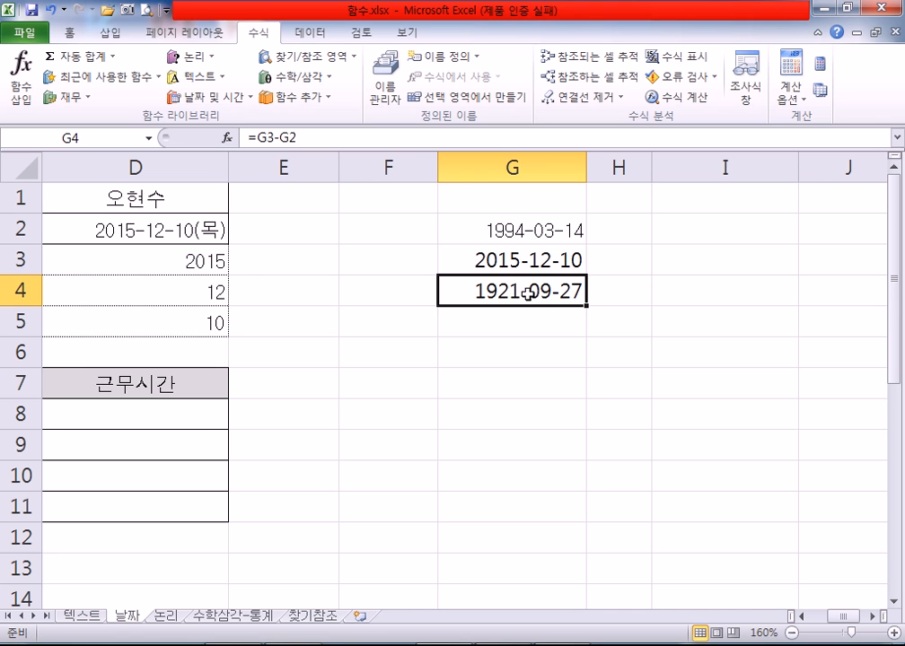
Apply the comma style to G4 so the date difference is formatted as a number.
click(72, 34)
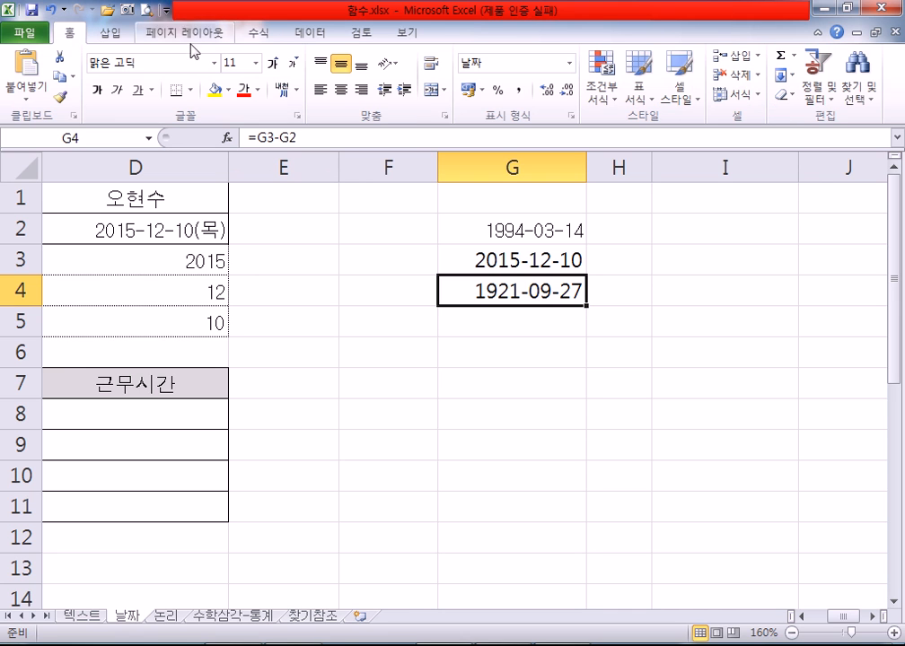
click(519, 91)
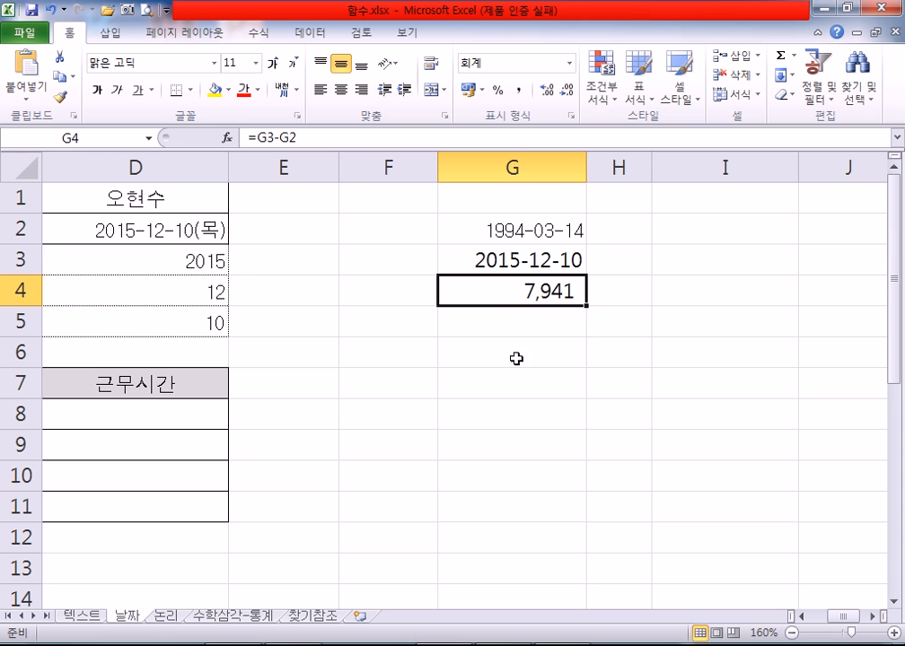
Switch to the browser showing host.new21.net and open the instructor's profile page at the 교육경력 section.
click(332, 645)
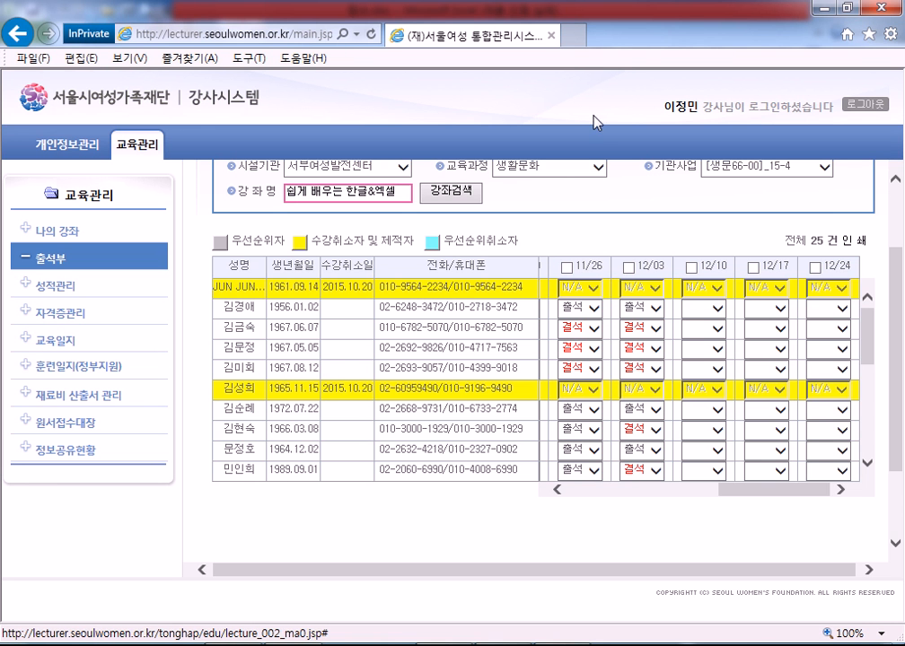
click(824, 8)
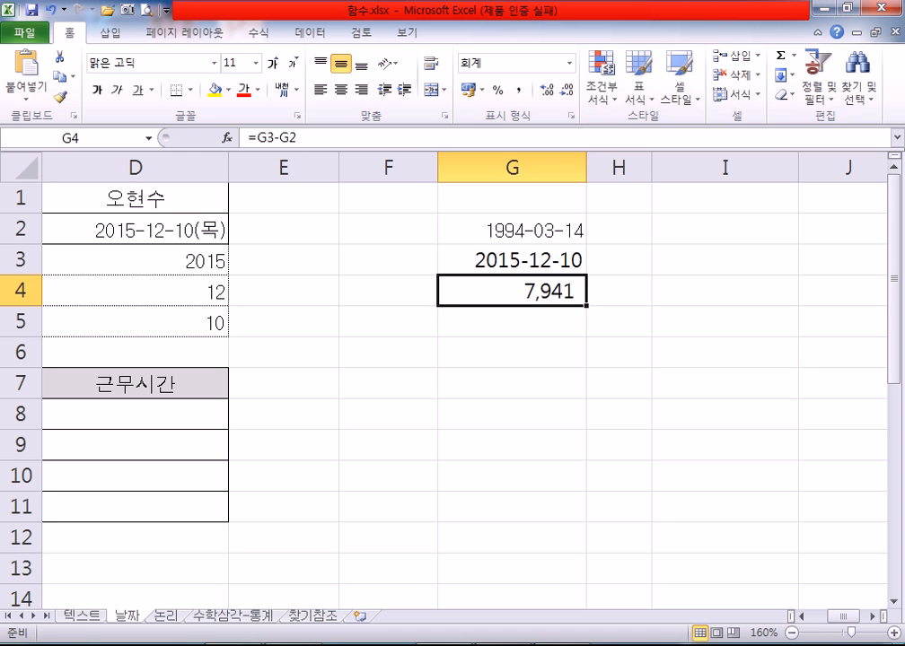
click(359, 645)
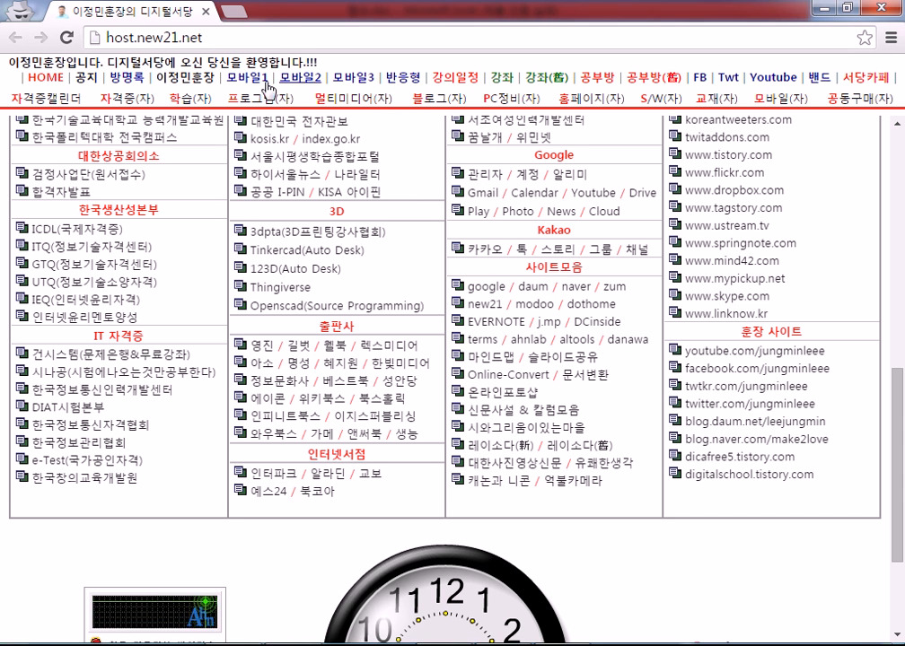
click(212, 377)
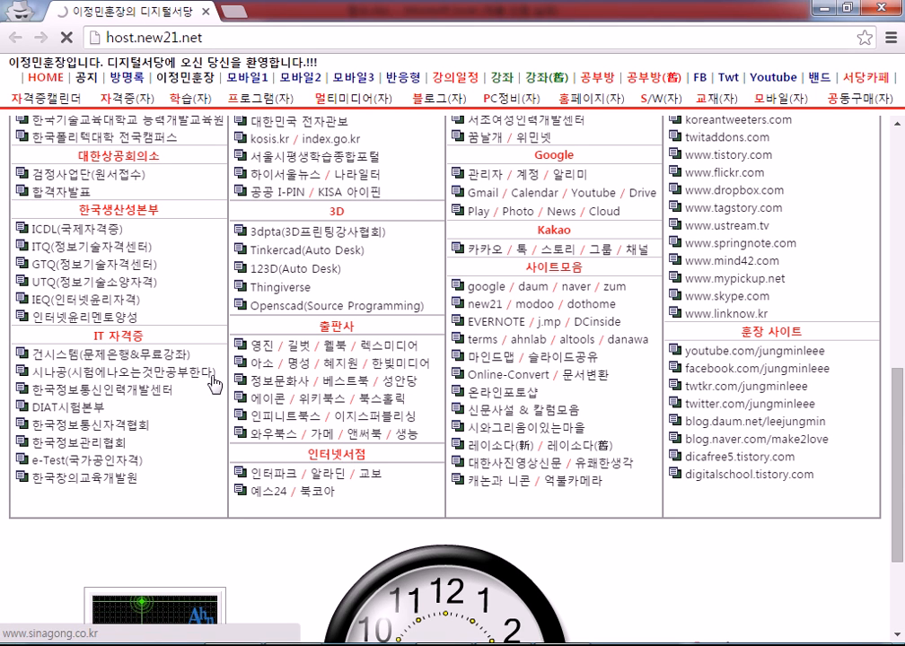
click(193, 79)
scroll(240, 243, down, 3)
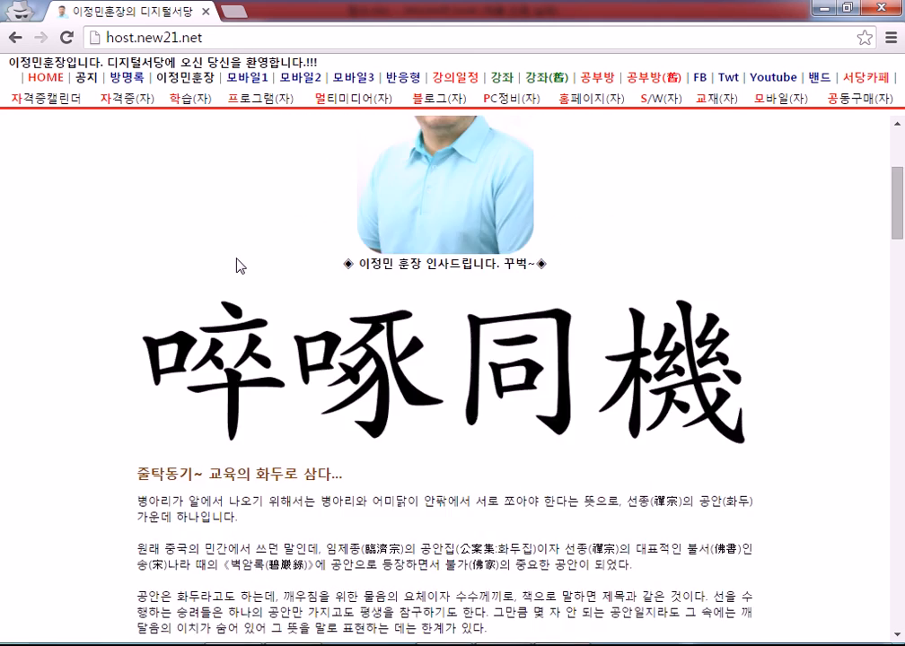
scroll(240, 262, down, 9)
scroll(231, 250, up, 1)
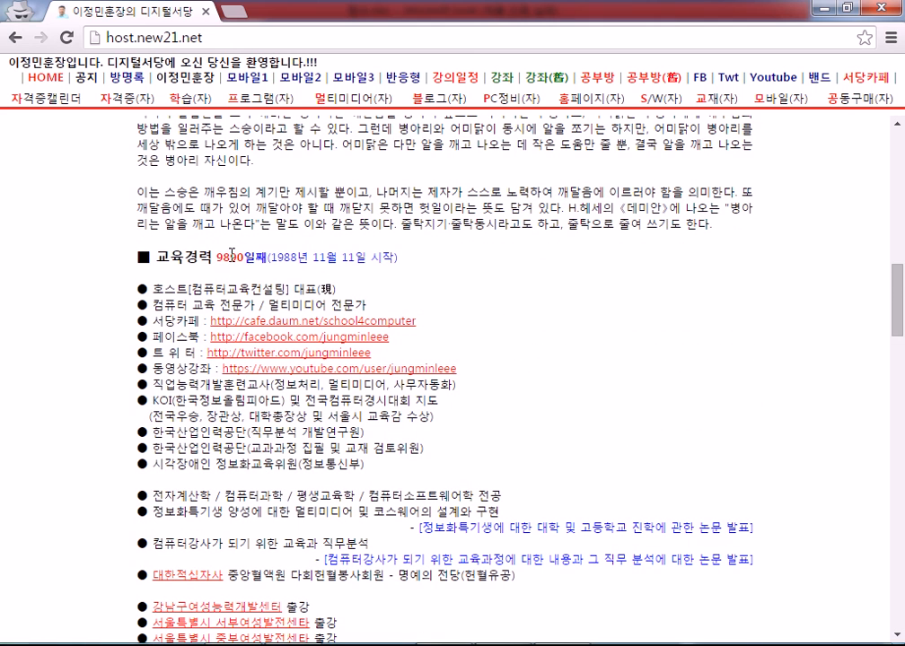
Highlight the elapsed-day count and the start date next to the 교육경력 heading.
drag(217, 258, 291, 259)
click(322, 266)
double_click(220, 259)
click(245, 259)
Switch back to Excel and enter 1988-11-11 as the start date in G2.
mouse_move(563, 645)
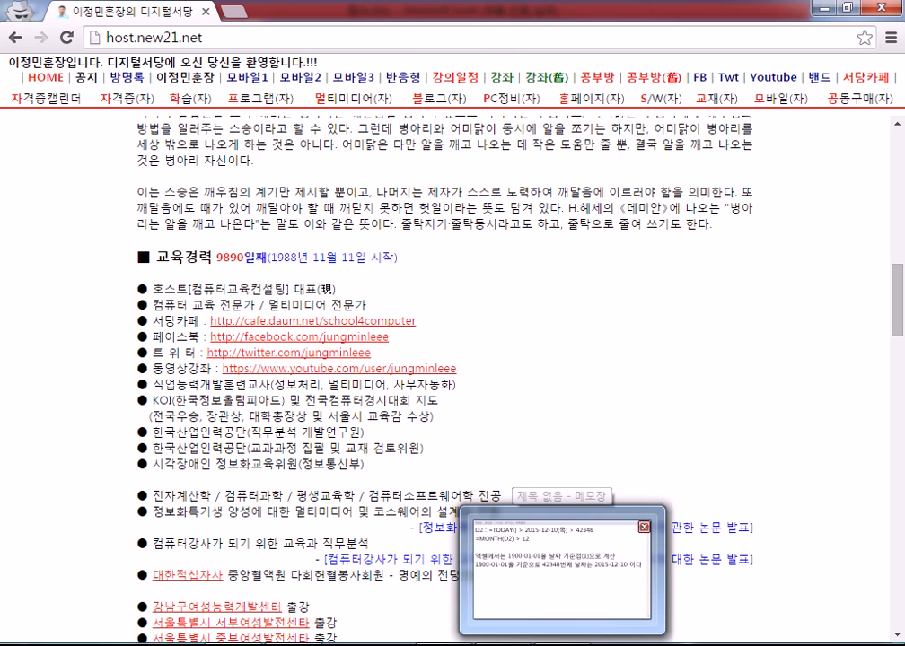
click(353, 449)
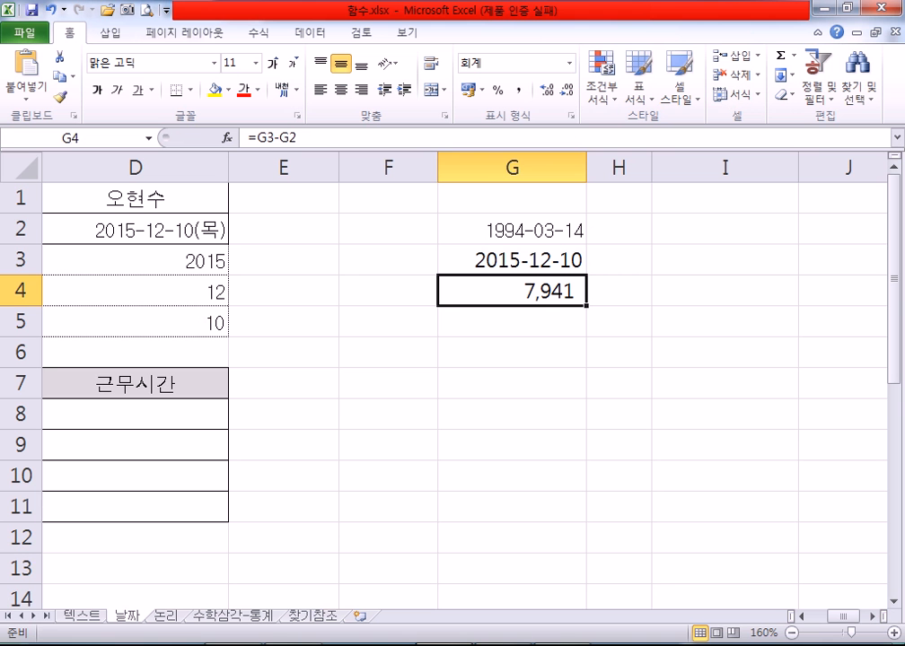
click(462, 235)
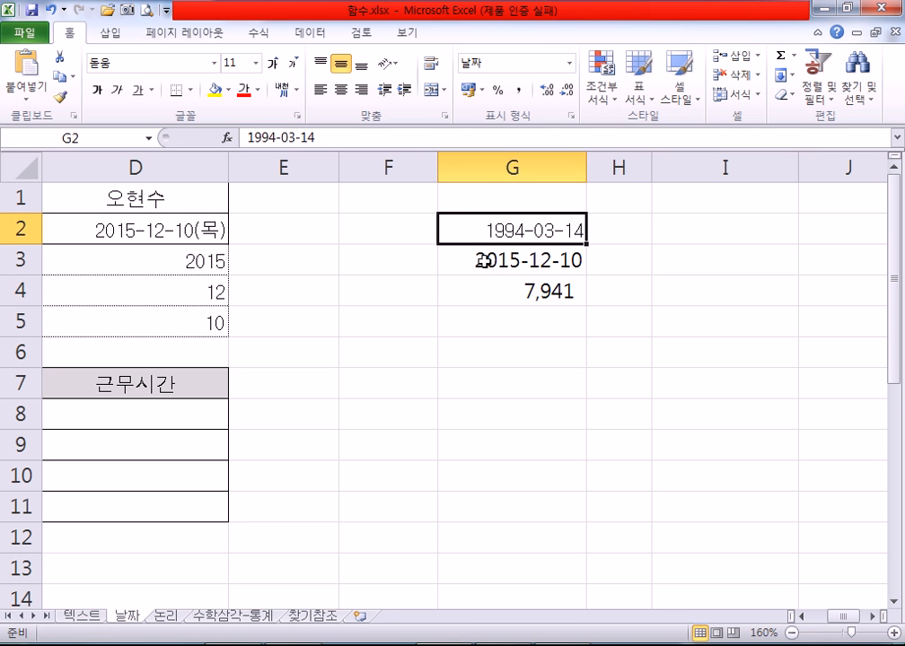
text(1988-11-11)
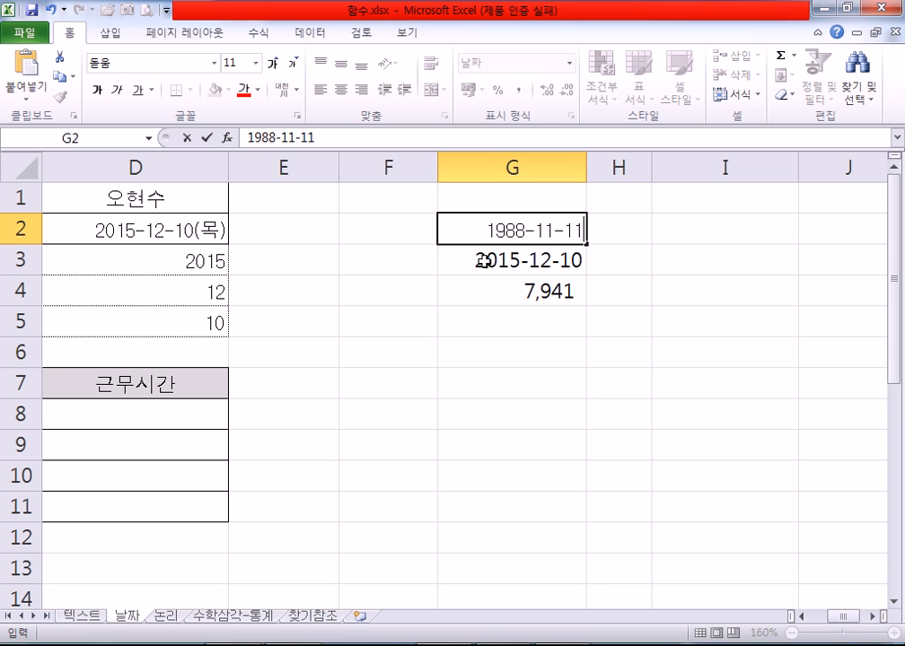
key(Return)
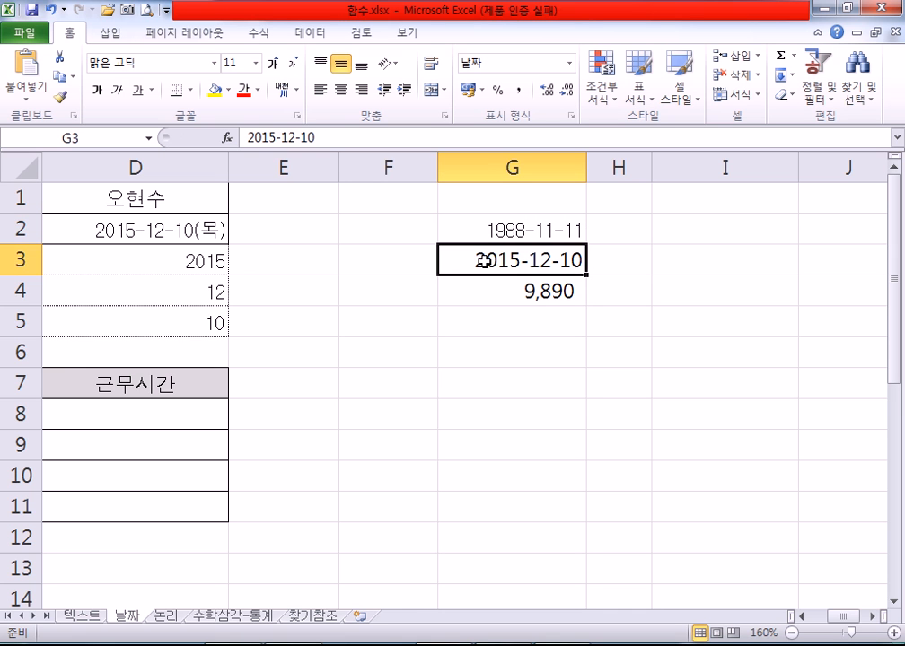
key(Return)
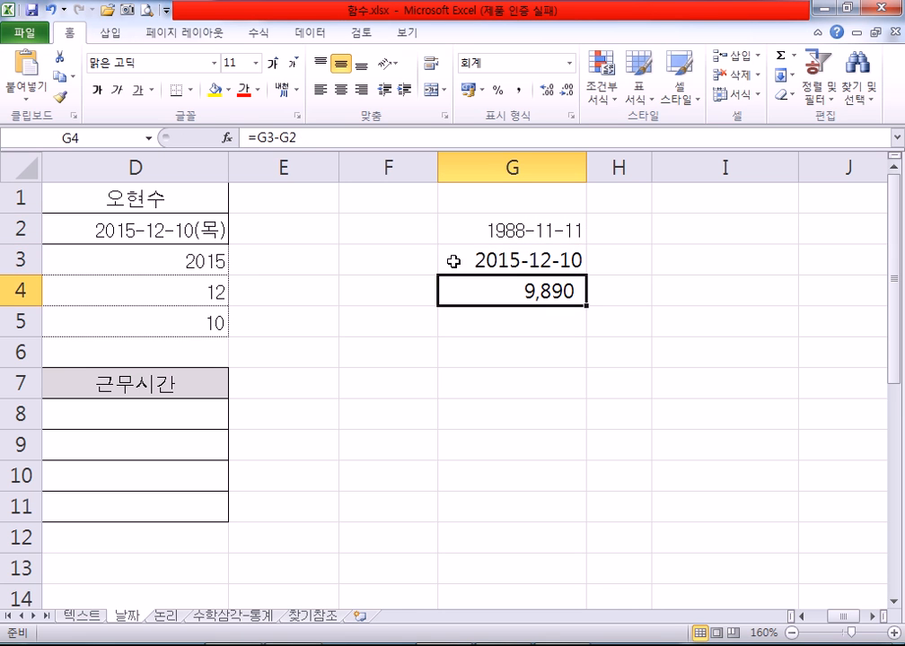
Use Goal Seek (목표값 찾기) to make G4 equal 10000 by changing the end date in G3, and accept the solution.
click(305, 36)
click(718, 109)
click(743, 137)
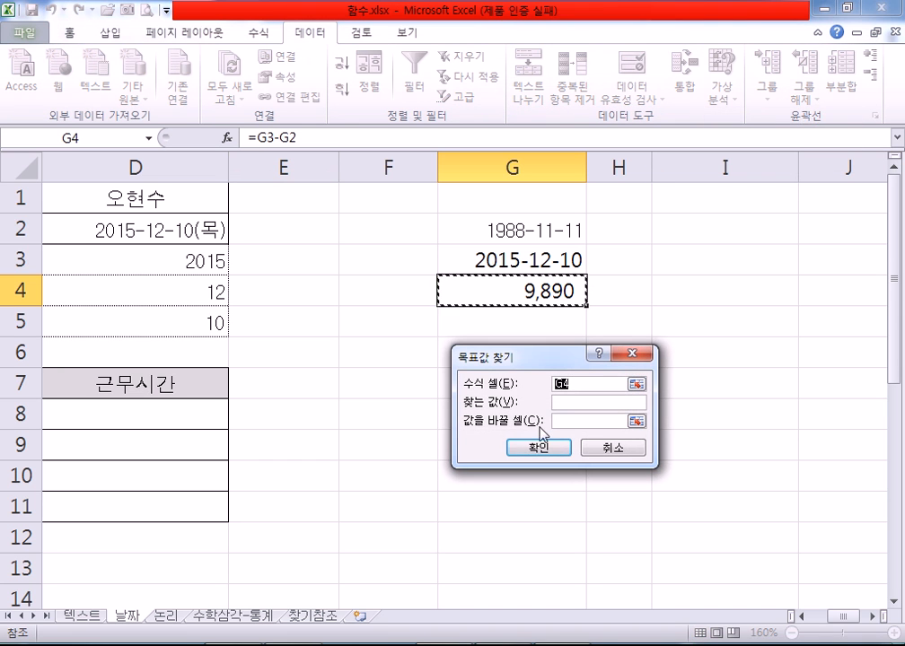
click(571, 402)
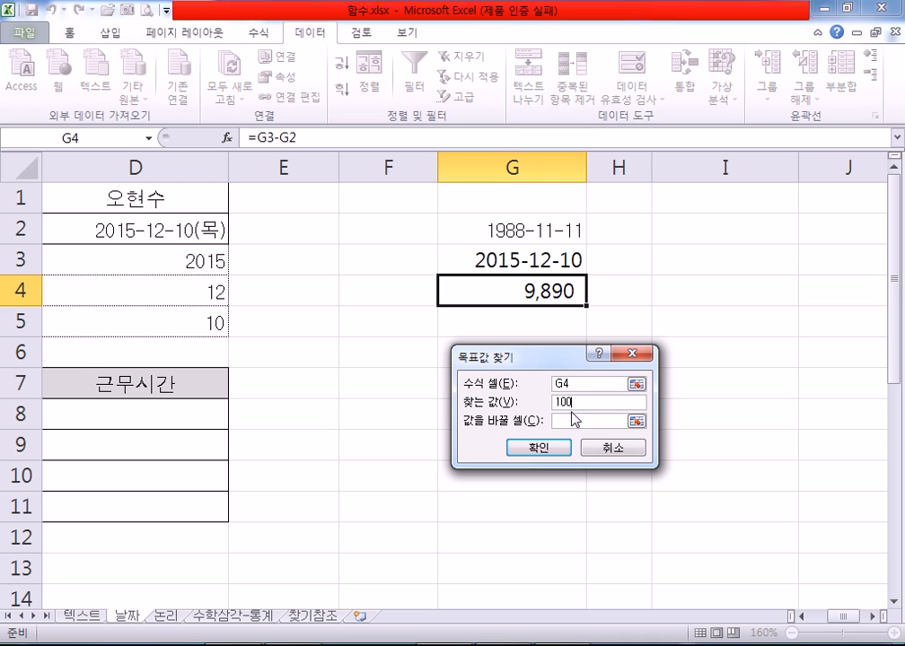
click(575, 421)
click(543, 266)
click(541, 449)
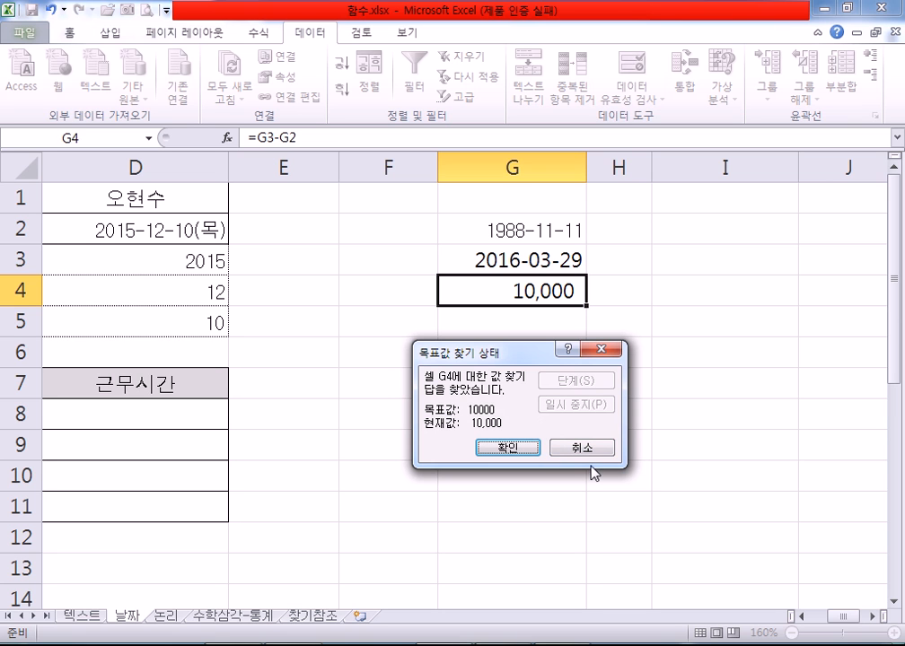
click(507, 448)
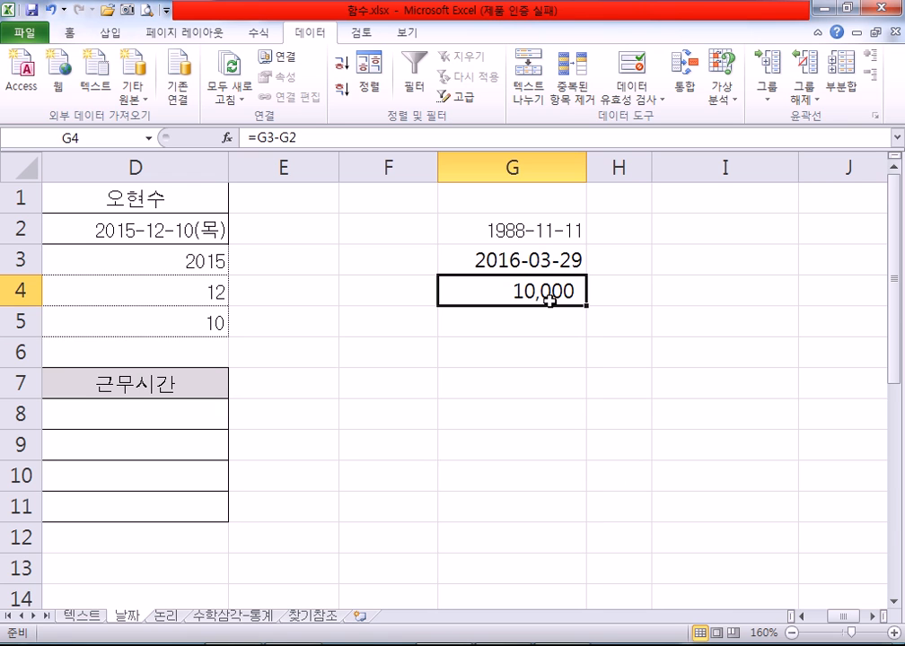
Look up March 29, 2016 in the Windows date and time settings calendar, and close the settings without applying changes.
click(862, 643)
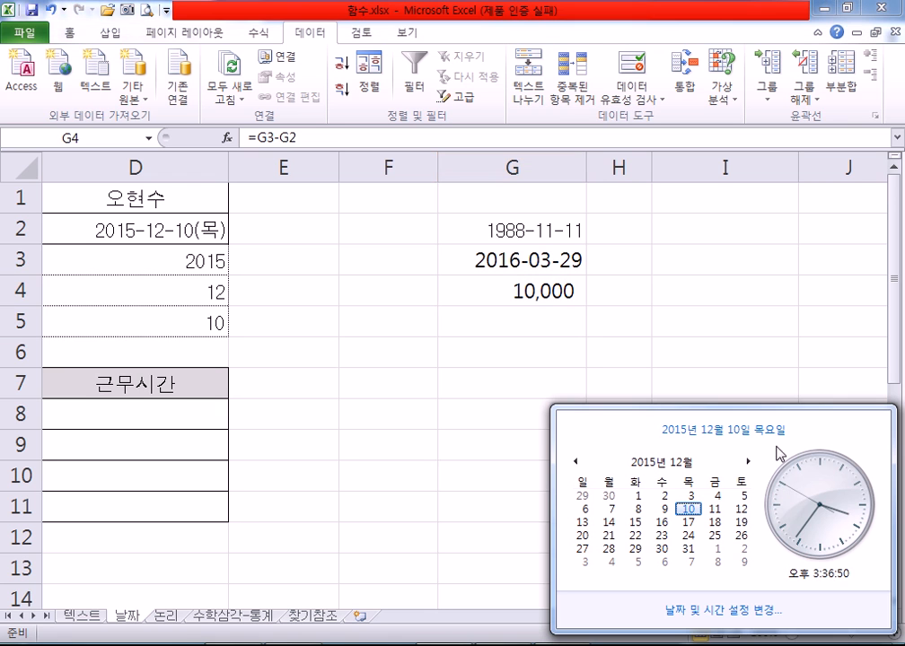
click(687, 611)
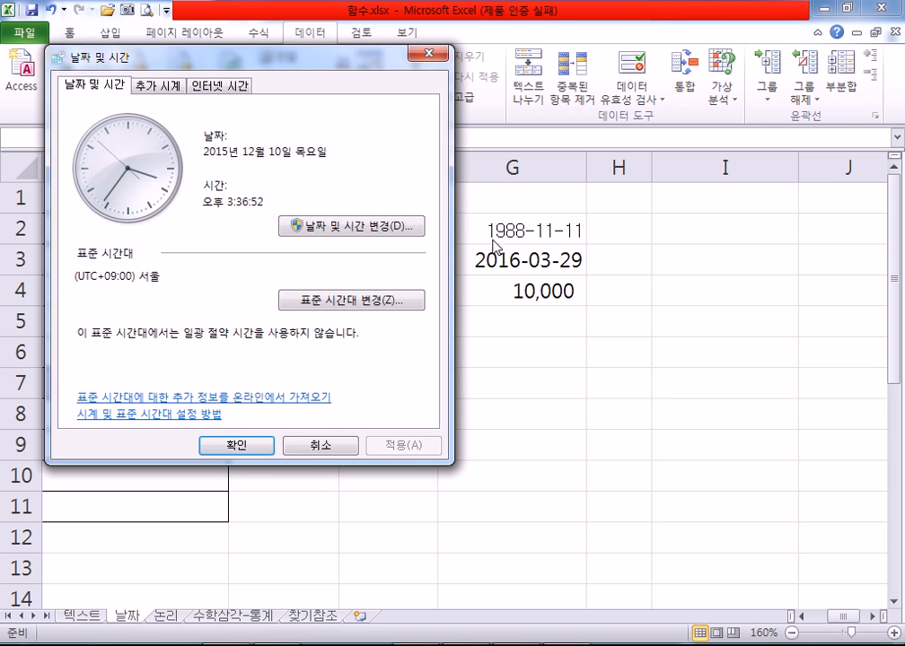
click(352, 228)
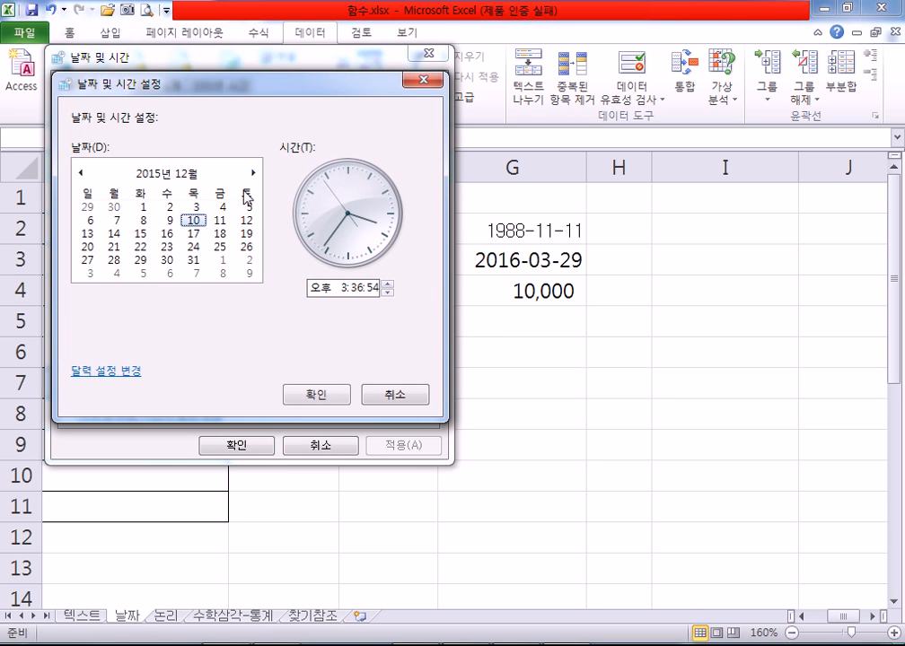
click(255, 173)
click(255, 173)
click(255, 173)
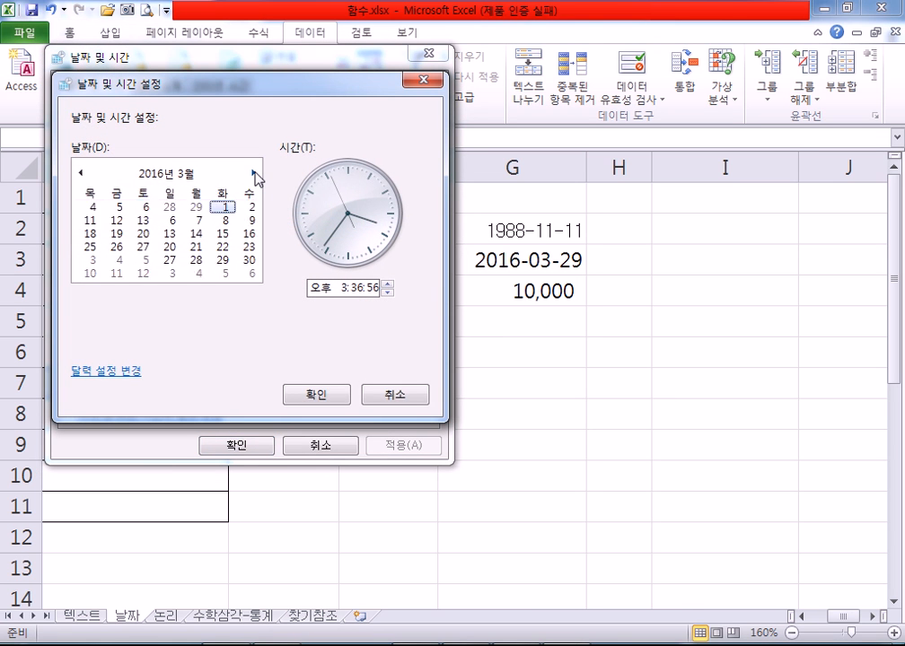
click(141, 260)
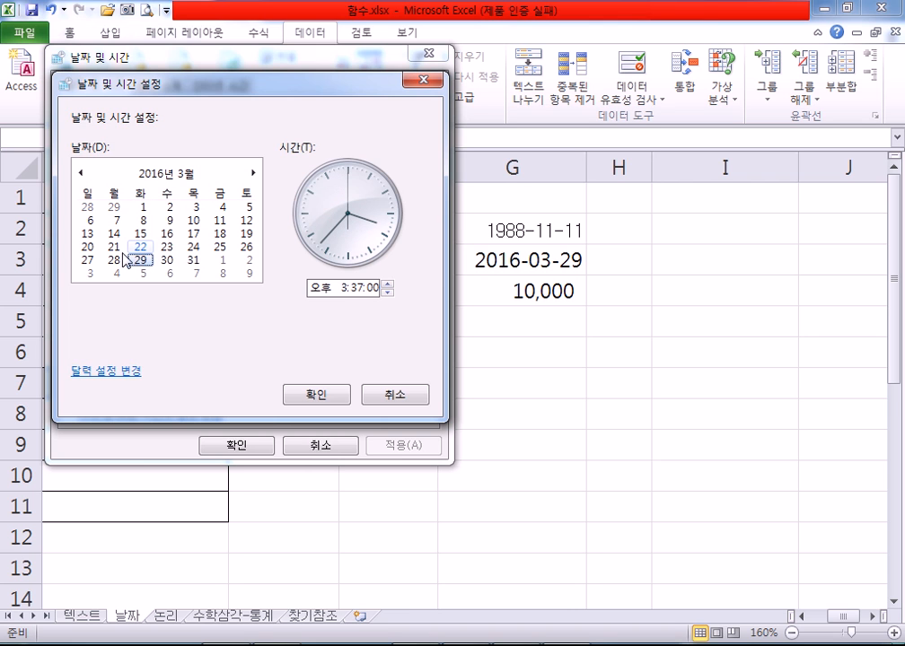
click(90, 261)
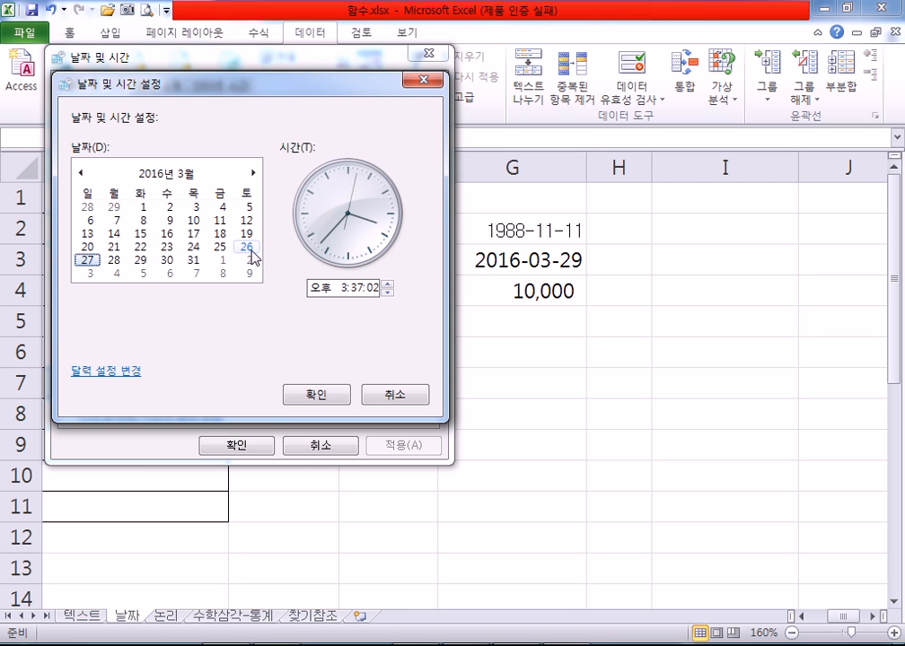
click(141, 261)
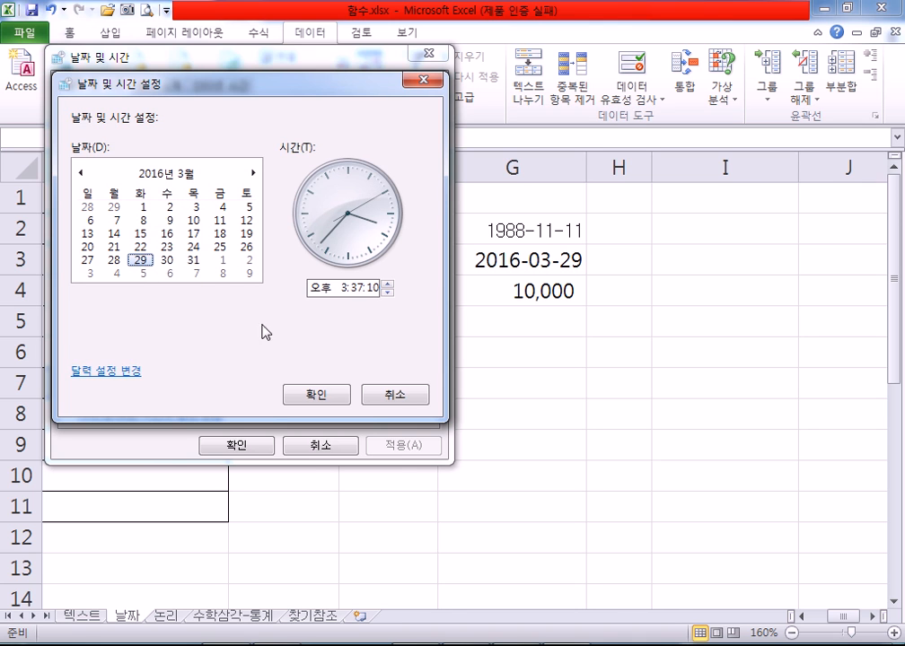
click(392, 397)
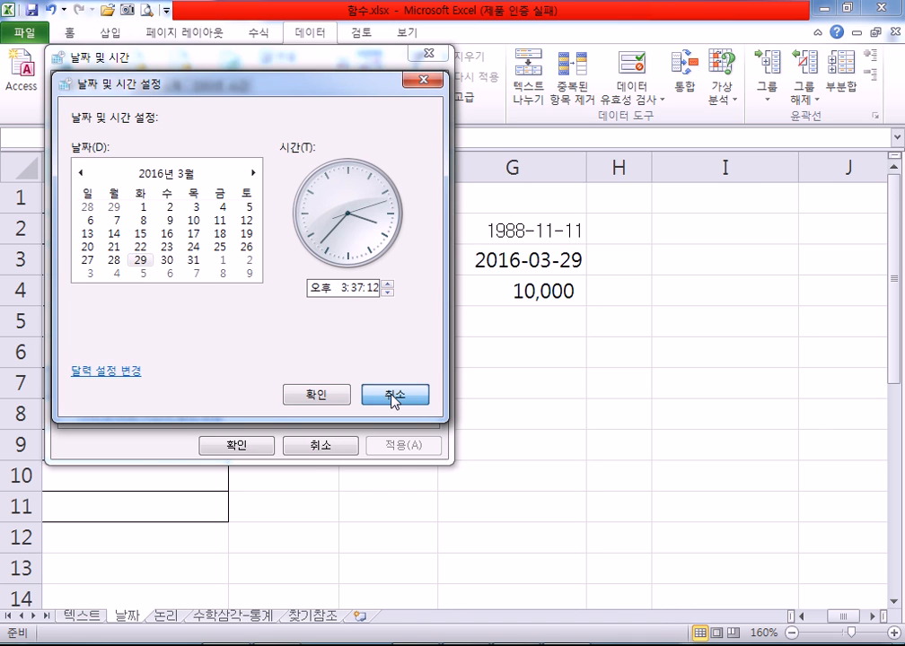
click(324, 443)
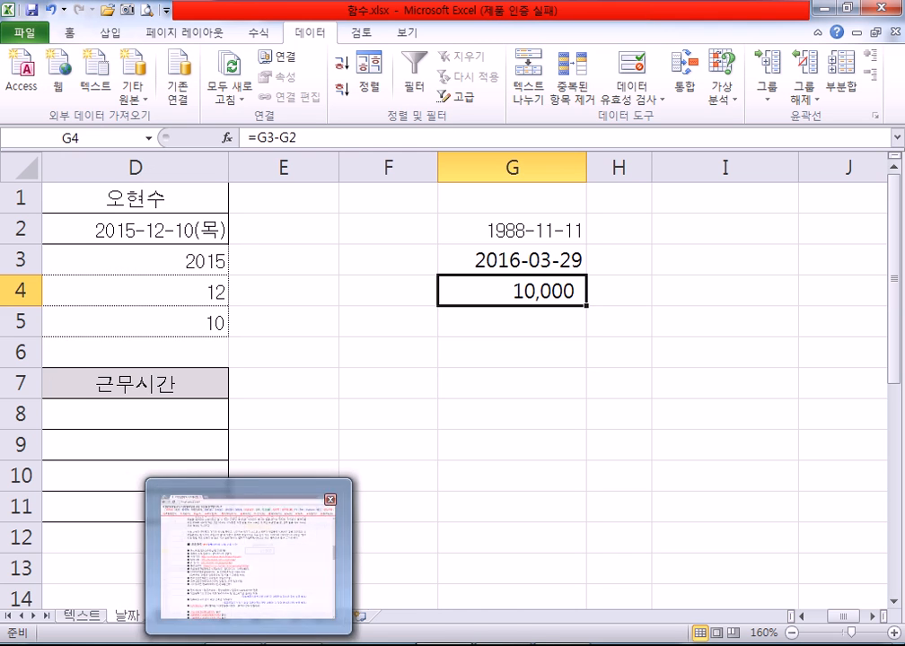
Review the end date in G3, the start date in G2 and the difference formula in G4.
click(465, 359)
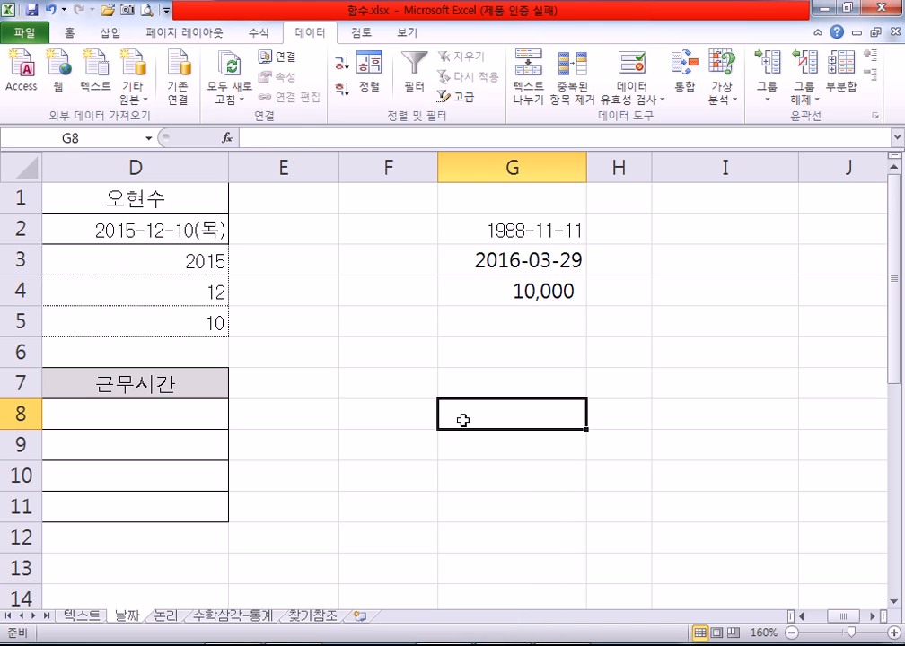
click(497, 260)
click(495, 231)
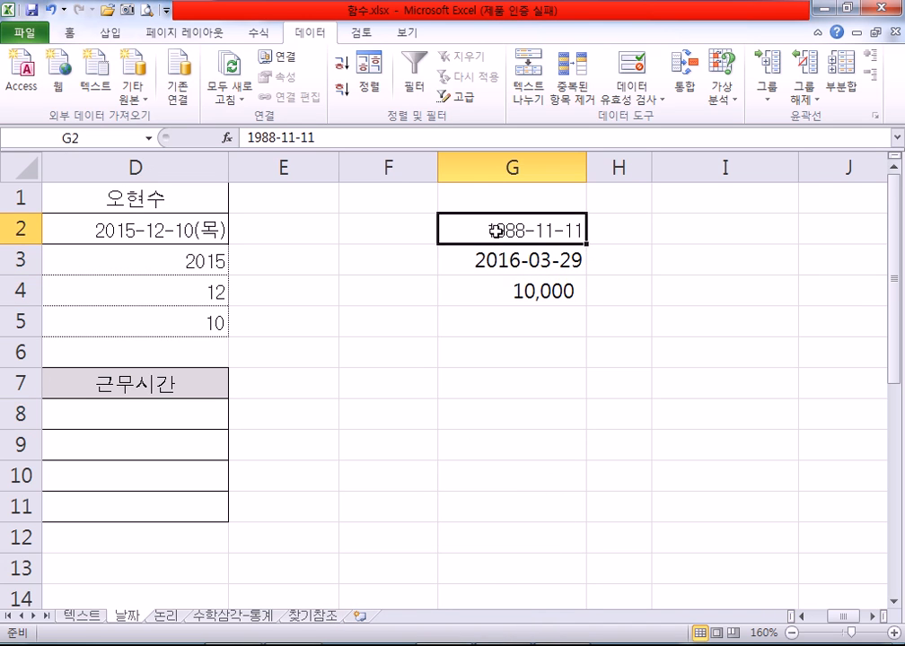
click(476, 293)
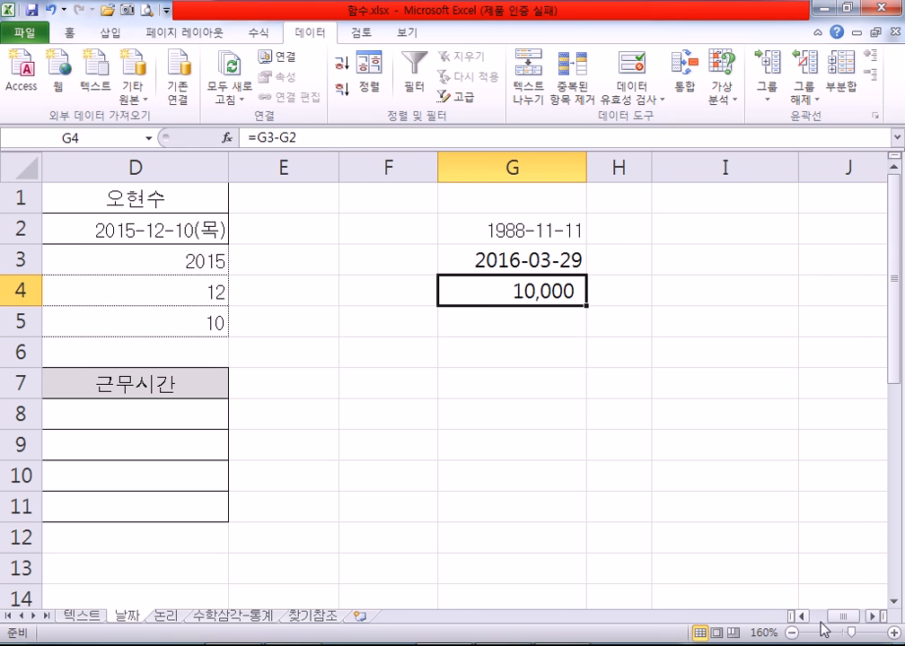
Return to the 초과 근무 현황 table and inspect the name cell D1 and the 작성일자 formula in D2.
scroll(671, 557, left, 3)
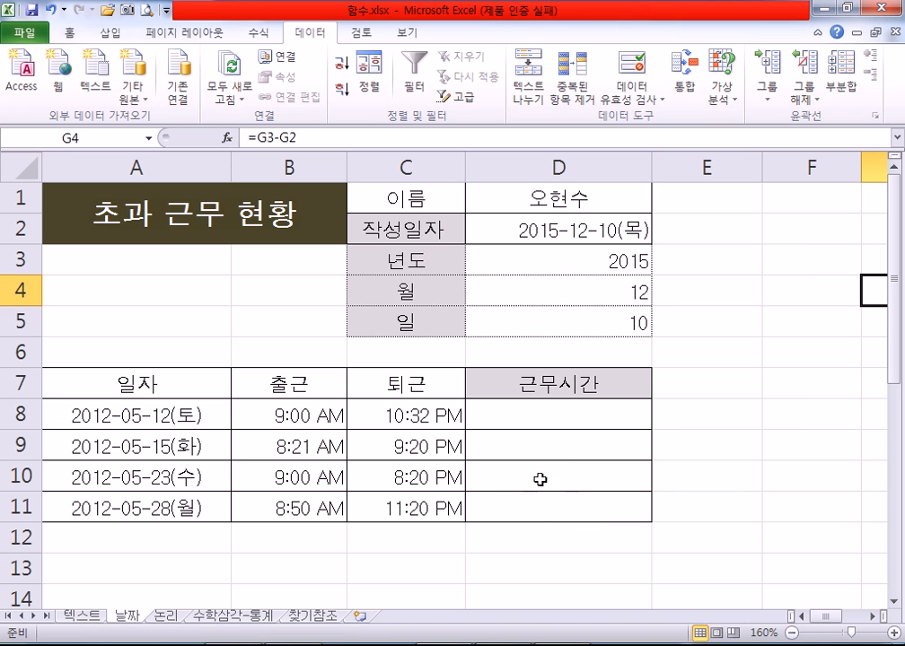
click(465, 199)
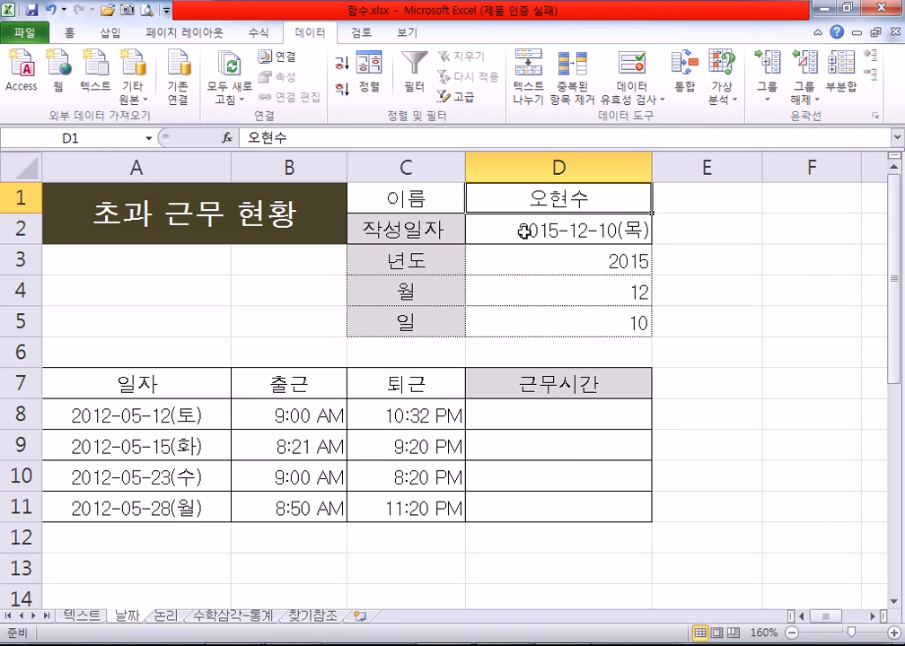
click(522, 237)
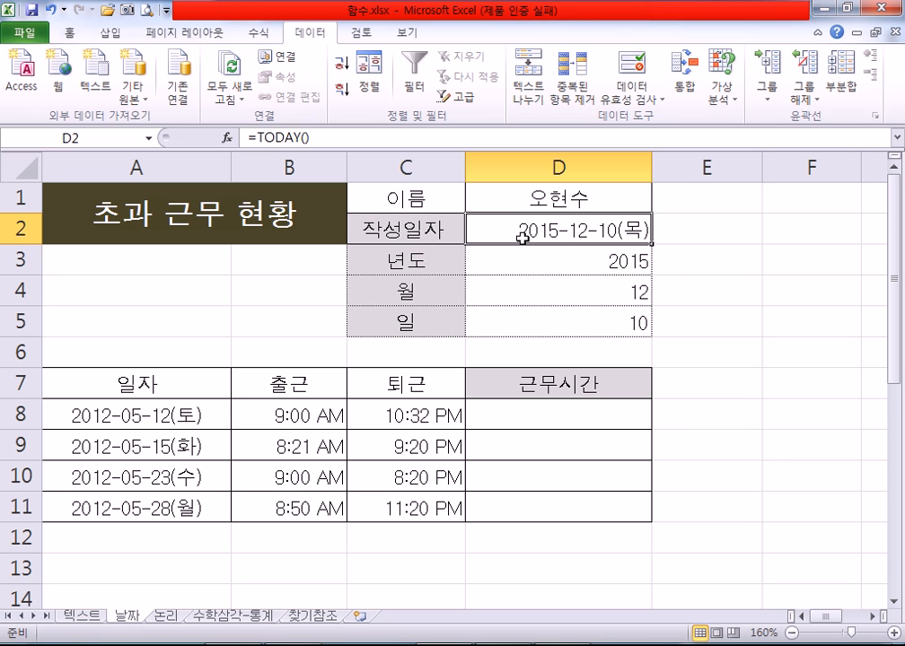
Compare the 출근 time in B8 and the 퇴근 time in C8 with the empty 근무시간 cell D8.
click(529, 411)
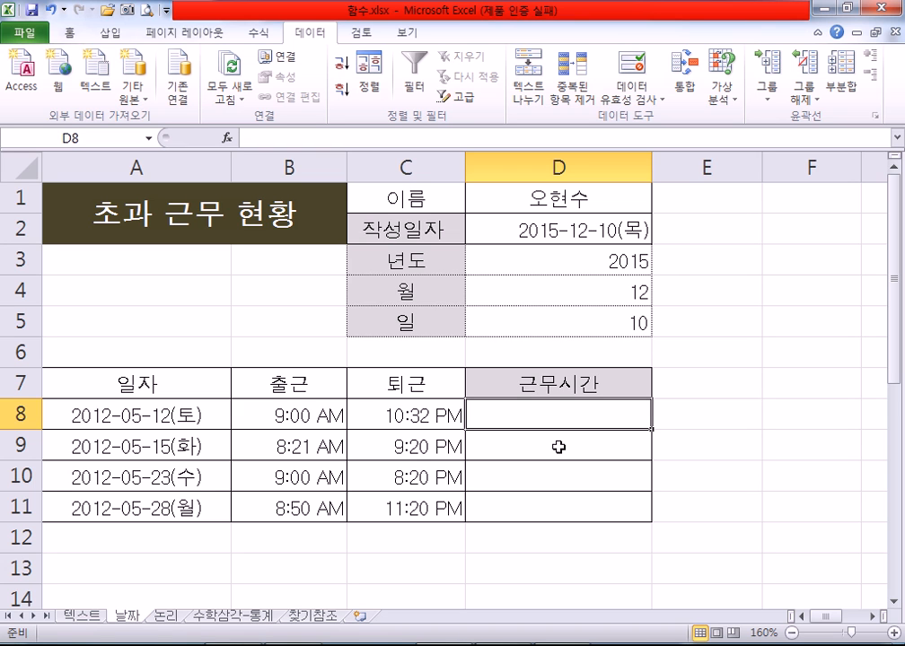
click(295, 415)
click(451, 420)
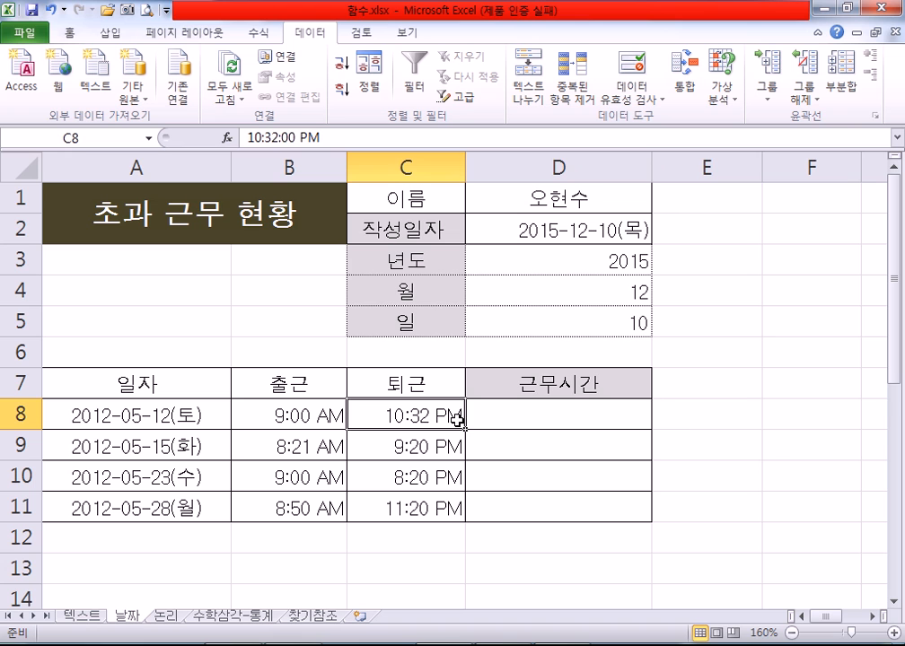
click(515, 413)
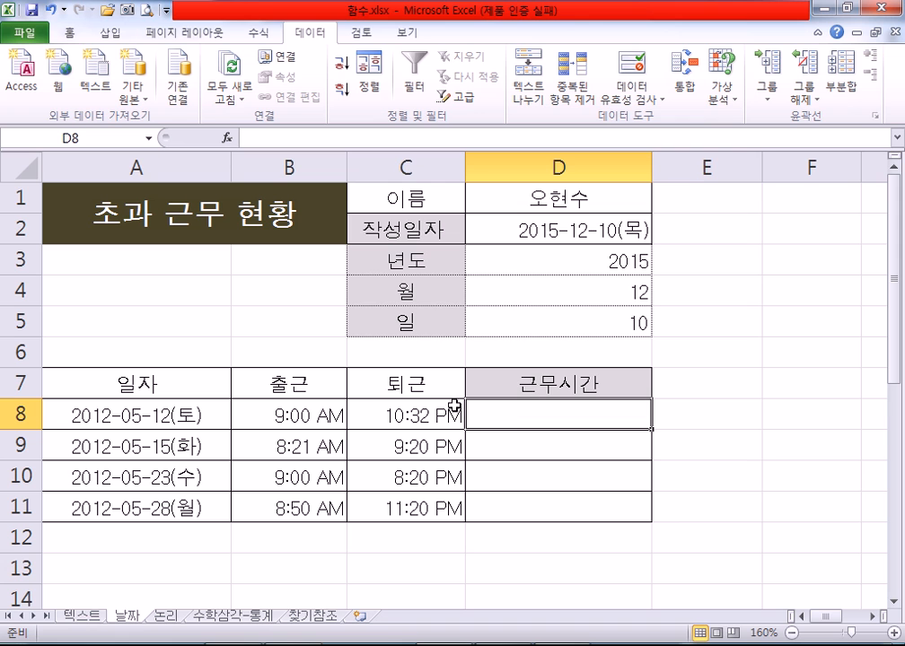
click(355, 418)
click(342, 416)
click(400, 412)
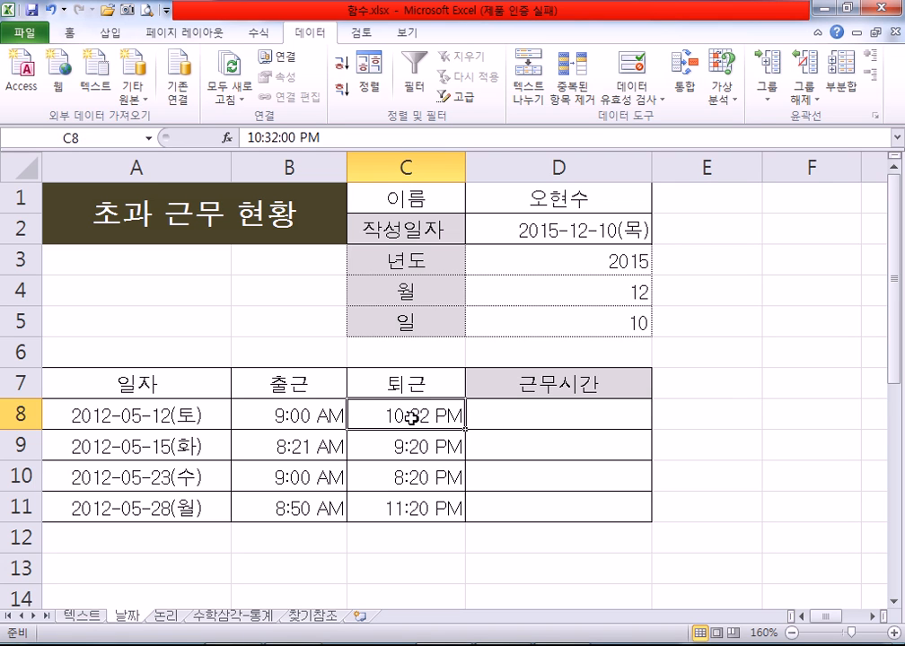
Calculate the first row's 근무시간 in D8 with the formula =C8-B8.
click(524, 409)
text(=)
click(397, 415)
text(-)
click(284, 414)
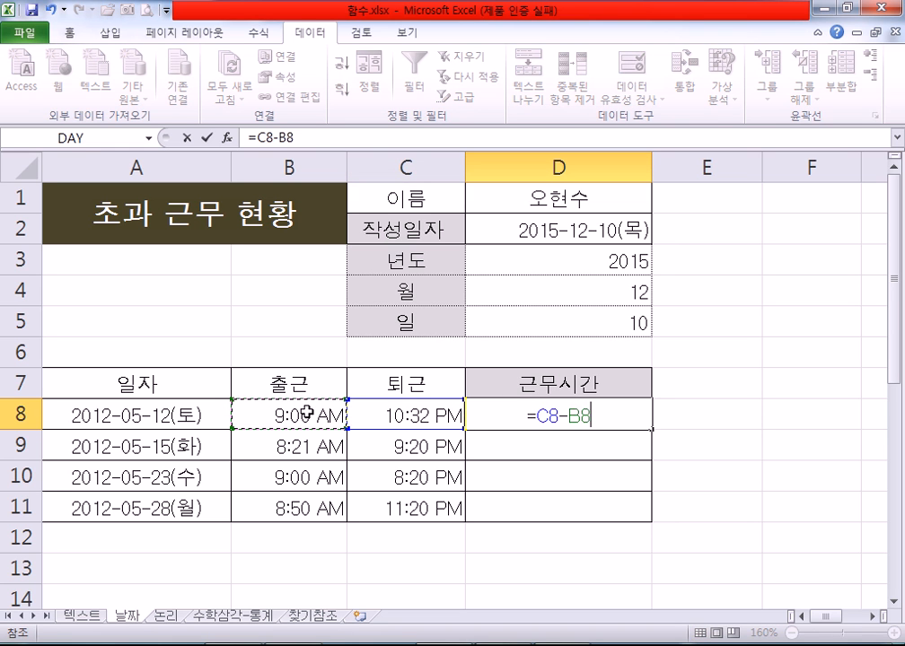
key(Return)
click(527, 420)
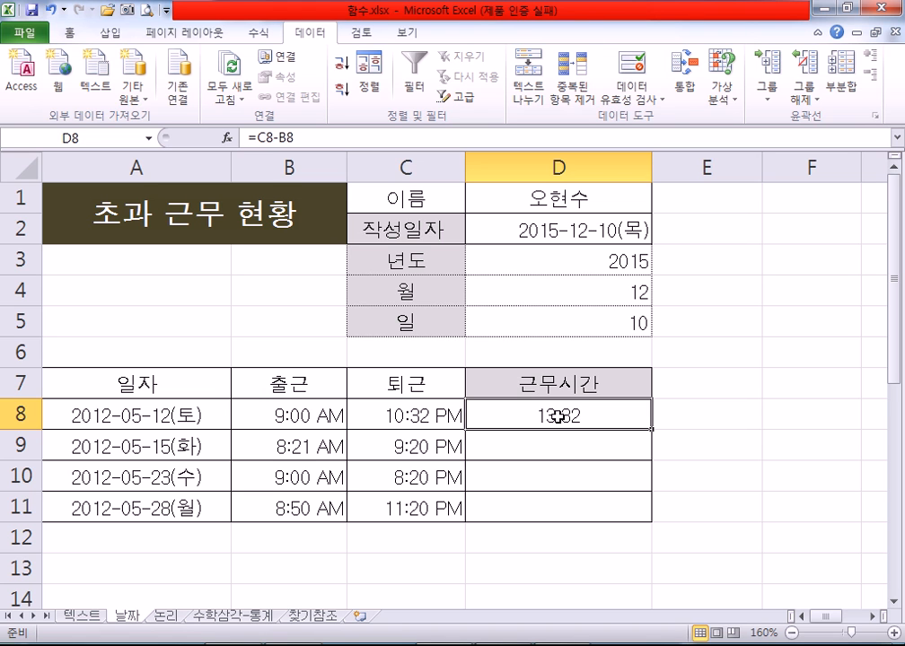
Re-enter the D8 formula by subtracting the 출근 time in B8 from the 퇴근 time in C8.
text(=)
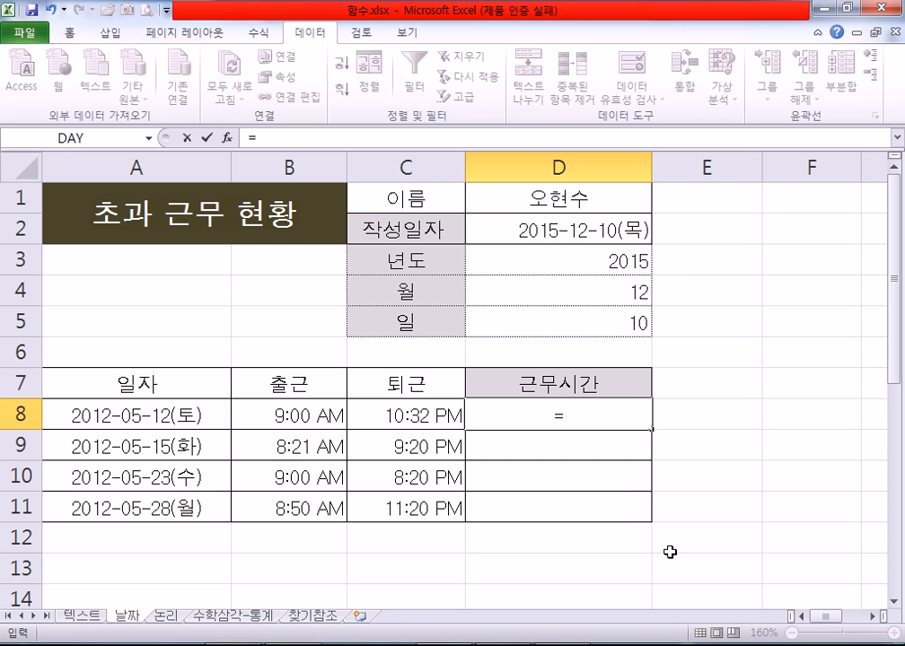
click(384, 415)
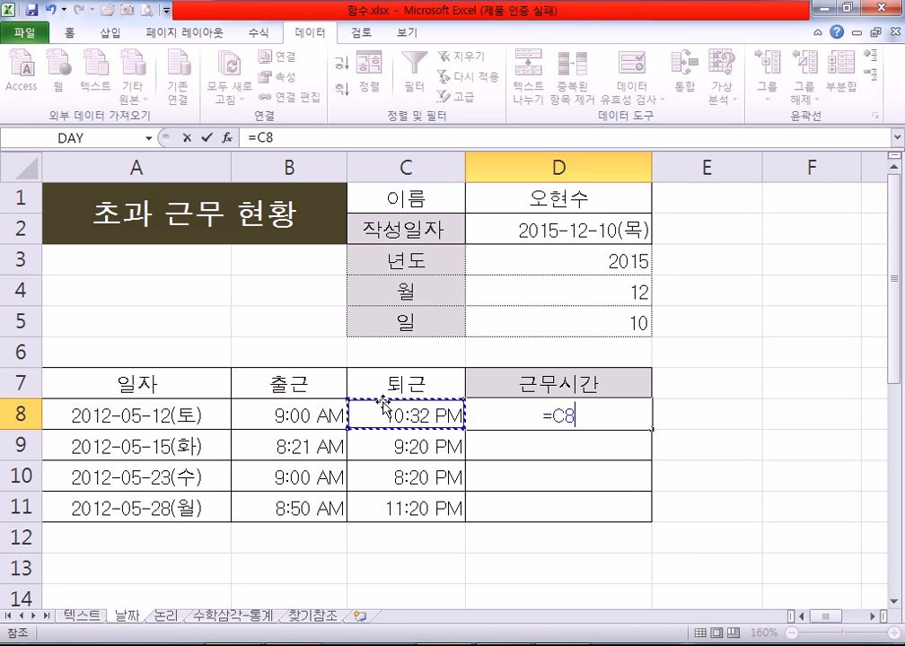
text(-)
click(285, 413)
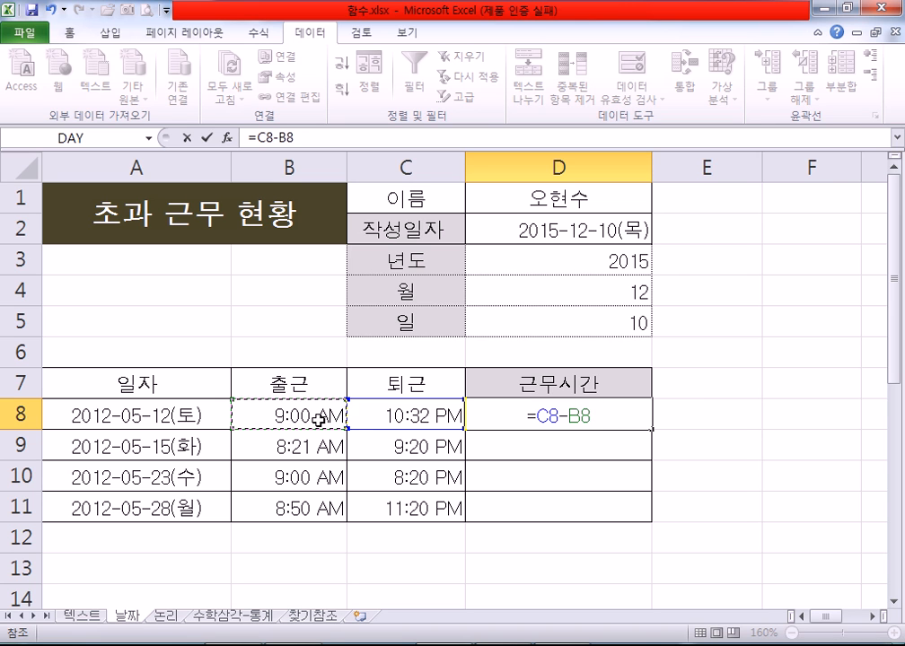
key(Return)
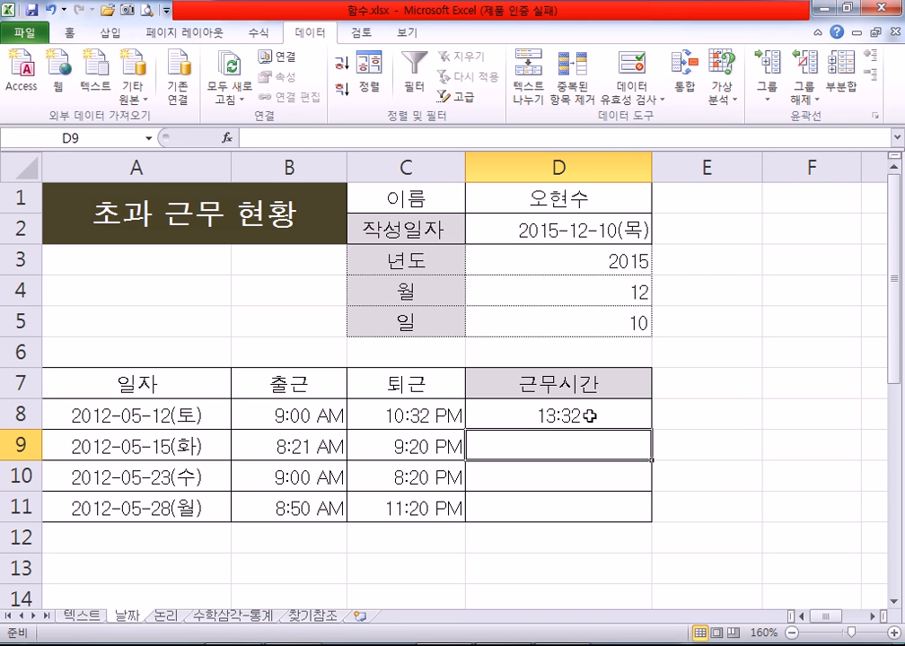
click(590, 416)
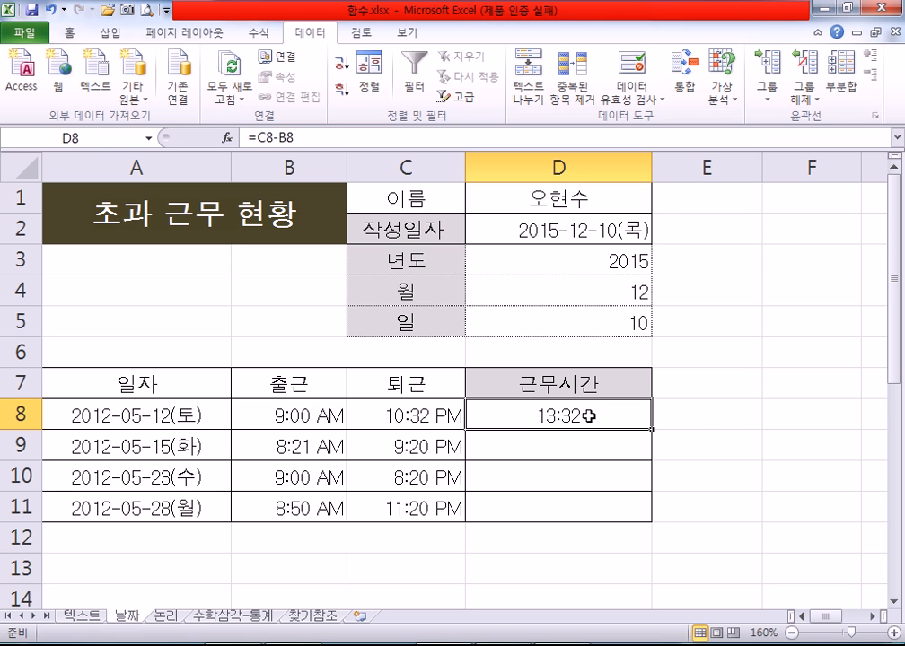
Enter the sample text 13시간 32분 in E8 and compare it with the working time in D8.
click(700, 416)
text(13시간 32분)
key(Return)
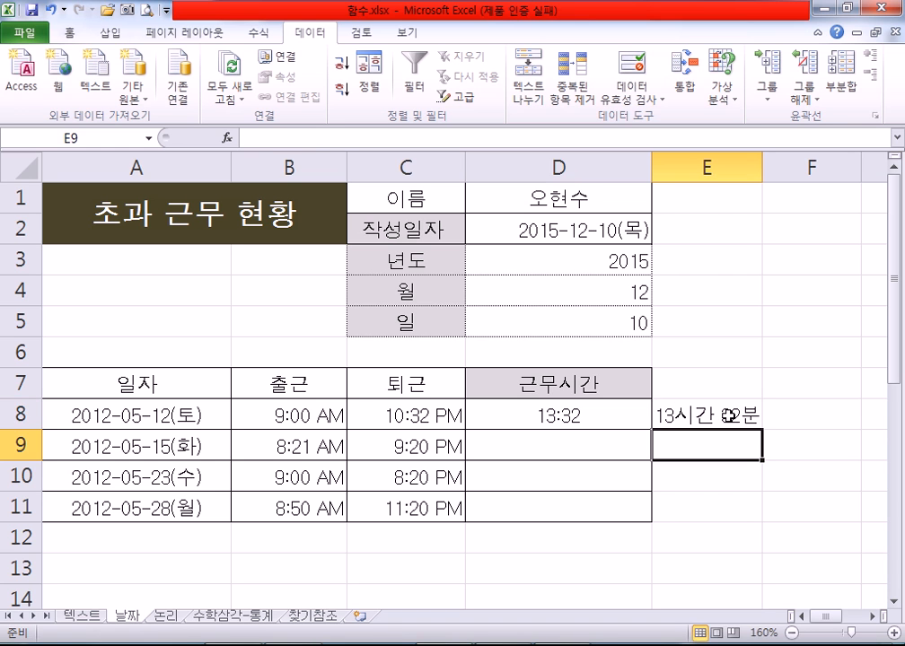
click(721, 416)
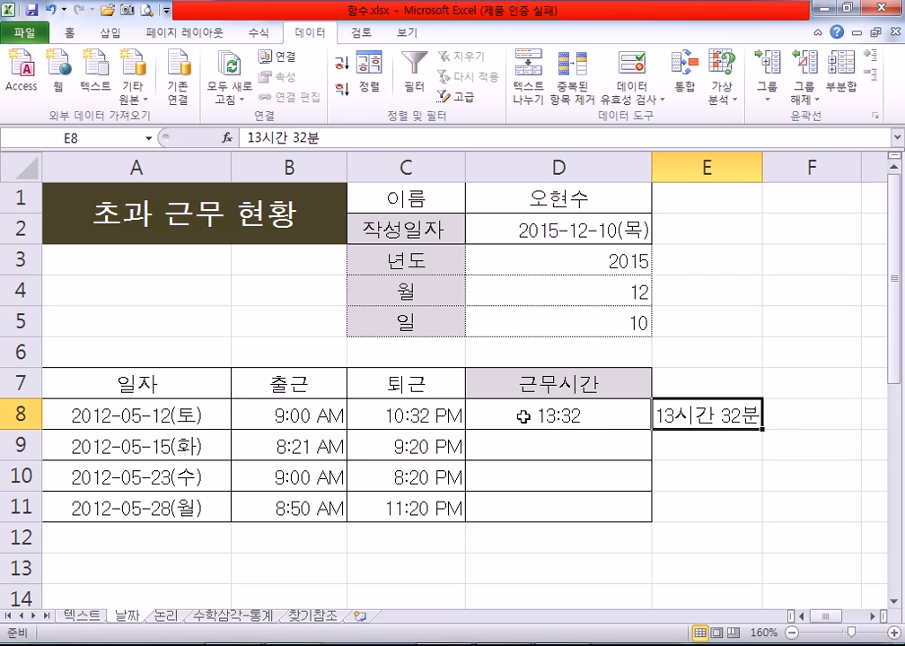
click(549, 416)
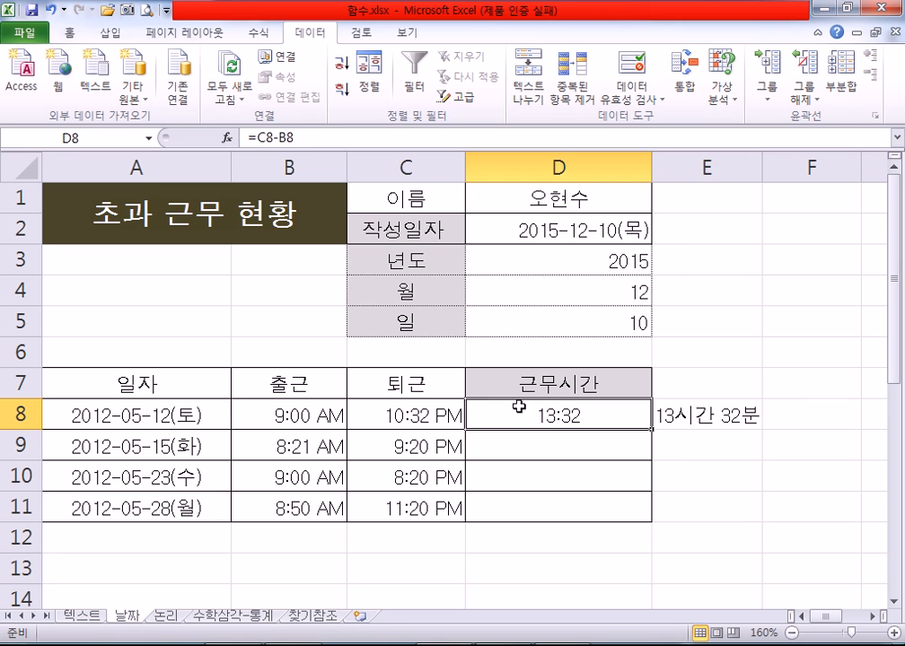
click(678, 415)
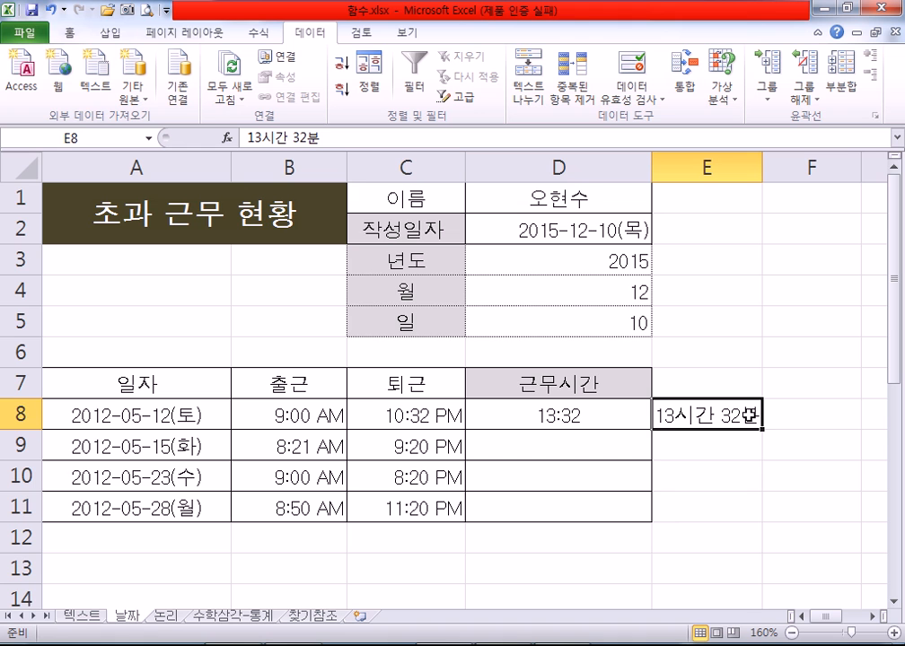
scroll(745, 415, down, 1)
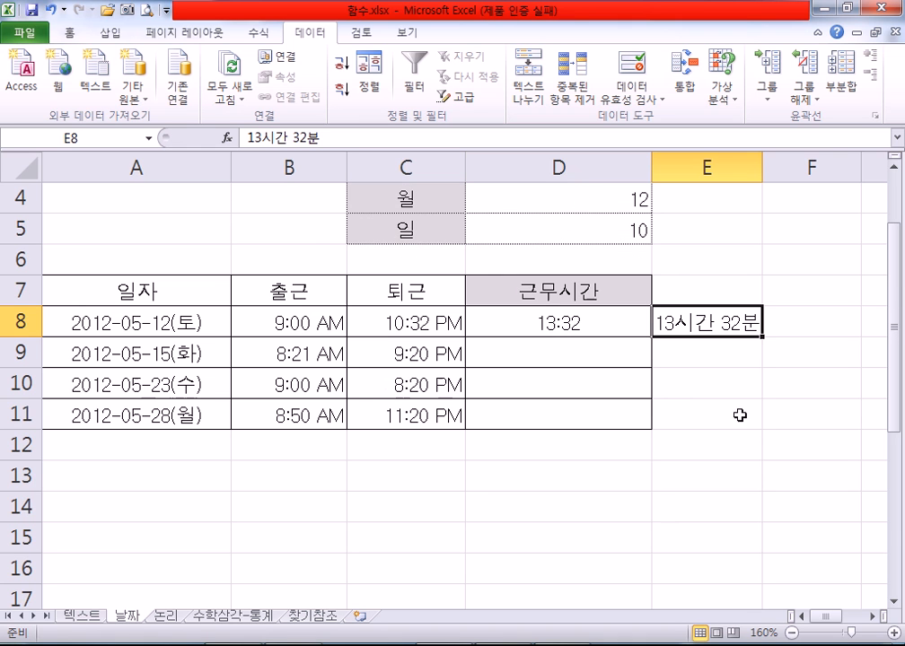
Replace the 근무시간 formula in D8 with =HOUR(C8-B8) to extract the hours worked.
click(583, 321)
text(=내)
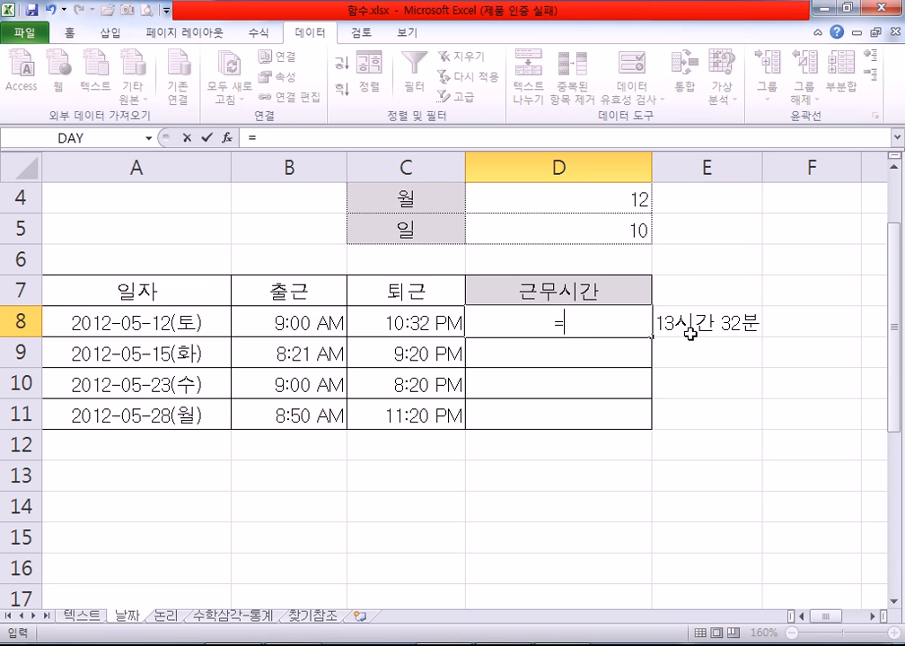
key(BackSpace)
key(BackSpace)
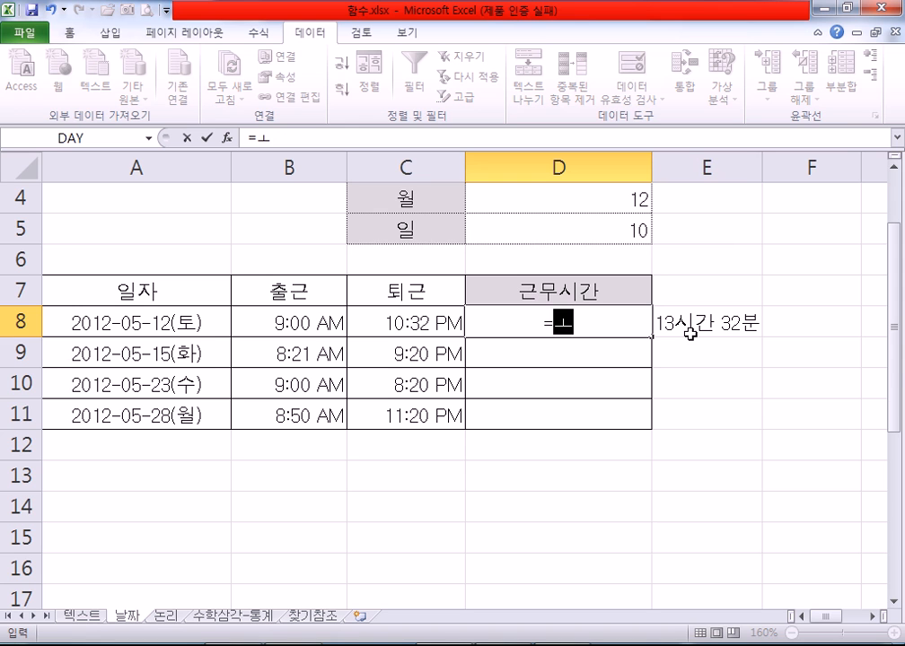
key(Hangul)
text(HOI)
key(BackSpace)
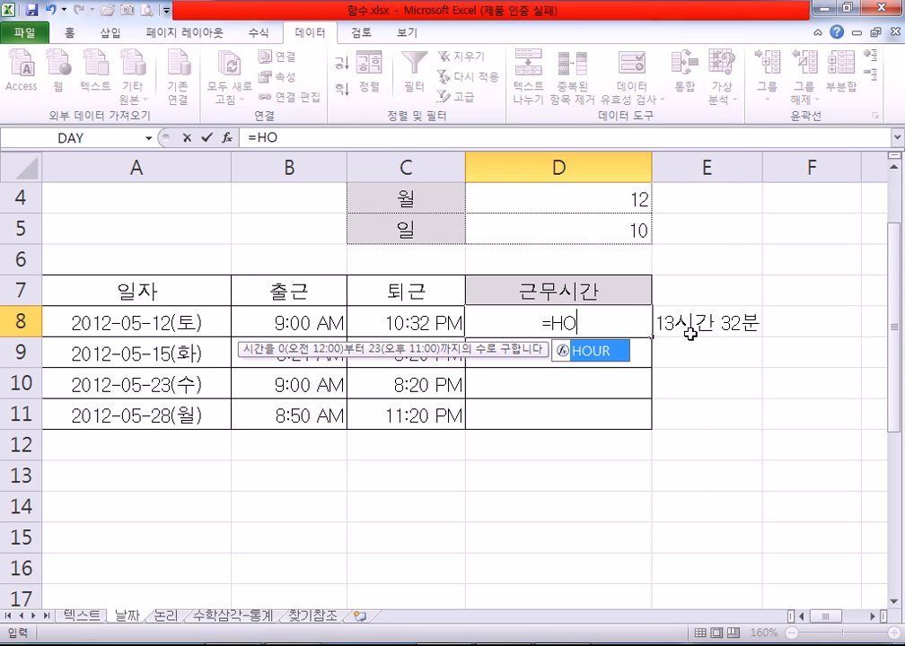
key(Tab)
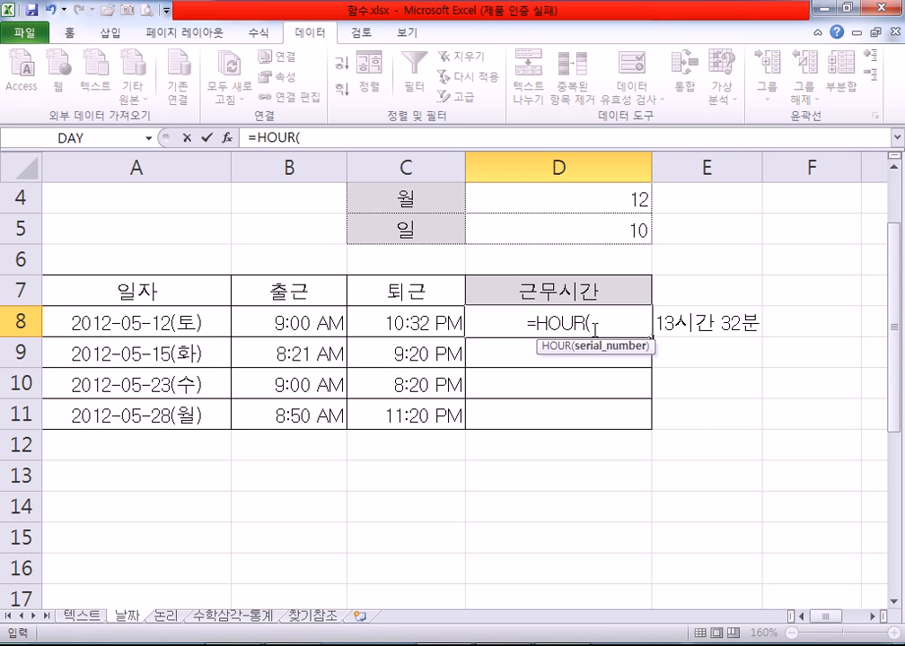
click(406, 322)
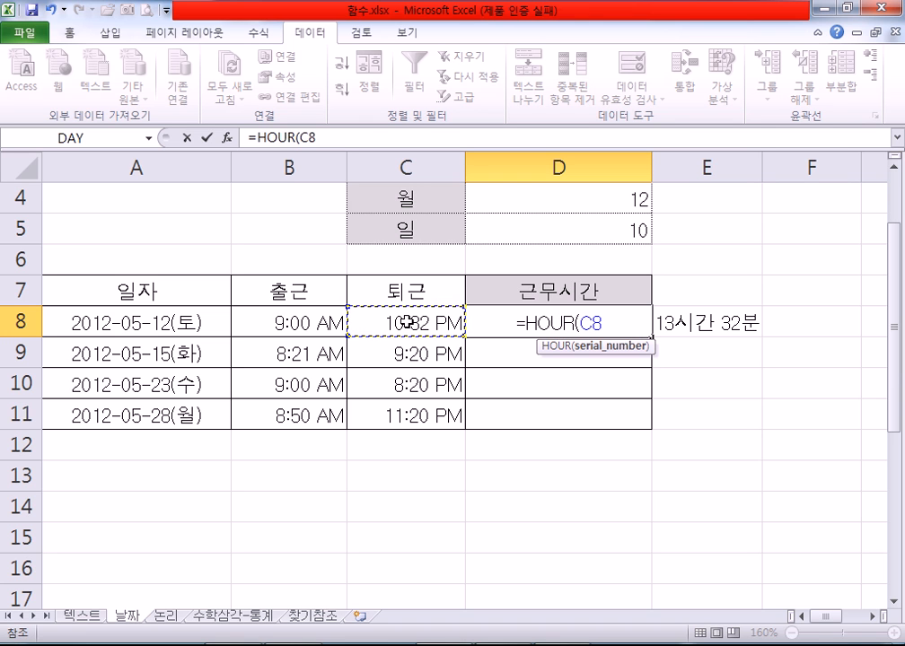
text(-)
click(281, 322)
text())
key(Return)
click(574, 321)
Append &"시간" to the HOUR formula in D8 so the hours carry a text unit.
double_click(587, 325)
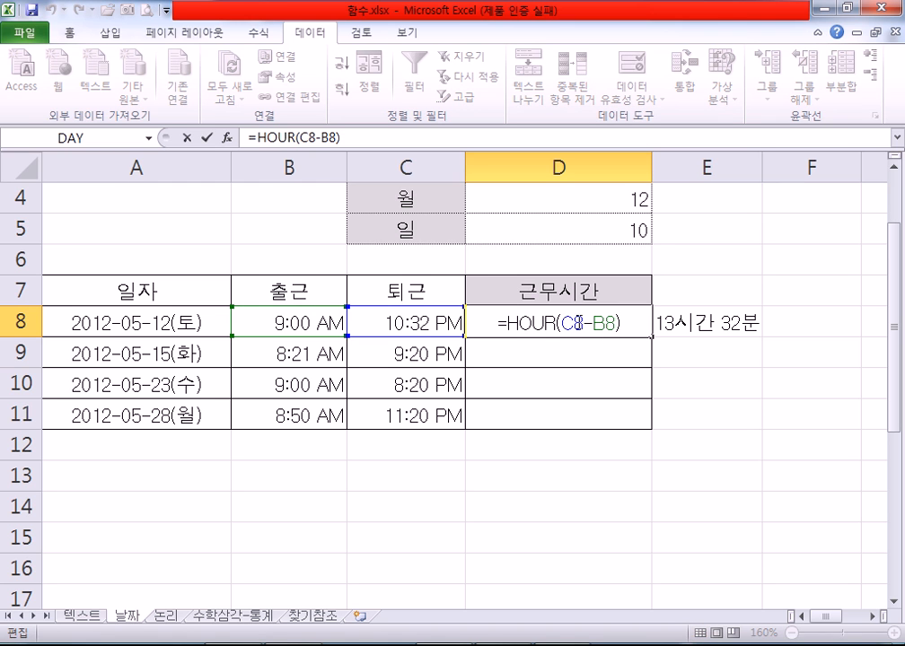
drag(562, 321, 681, 322)
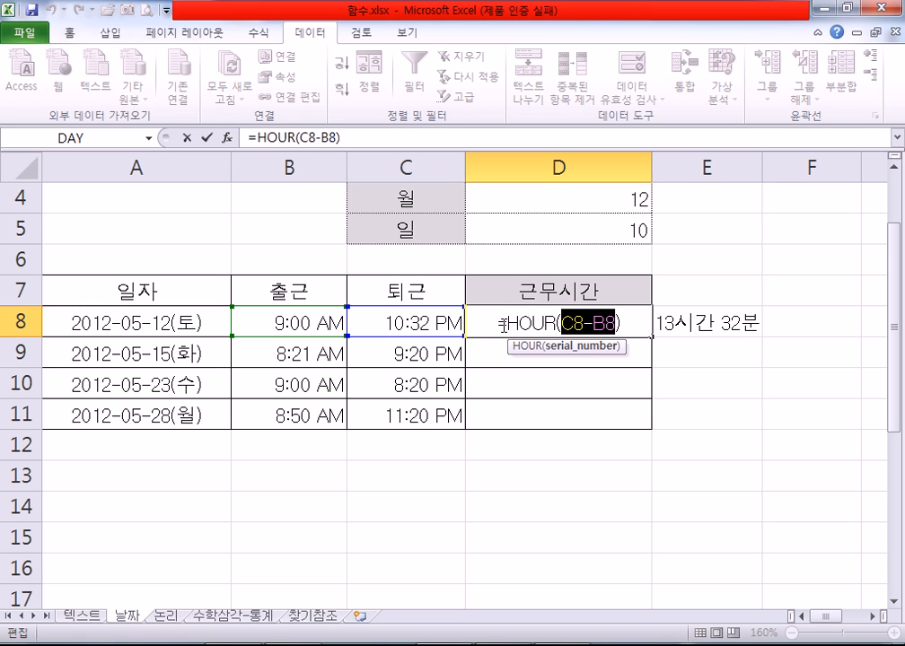
click(637, 317)
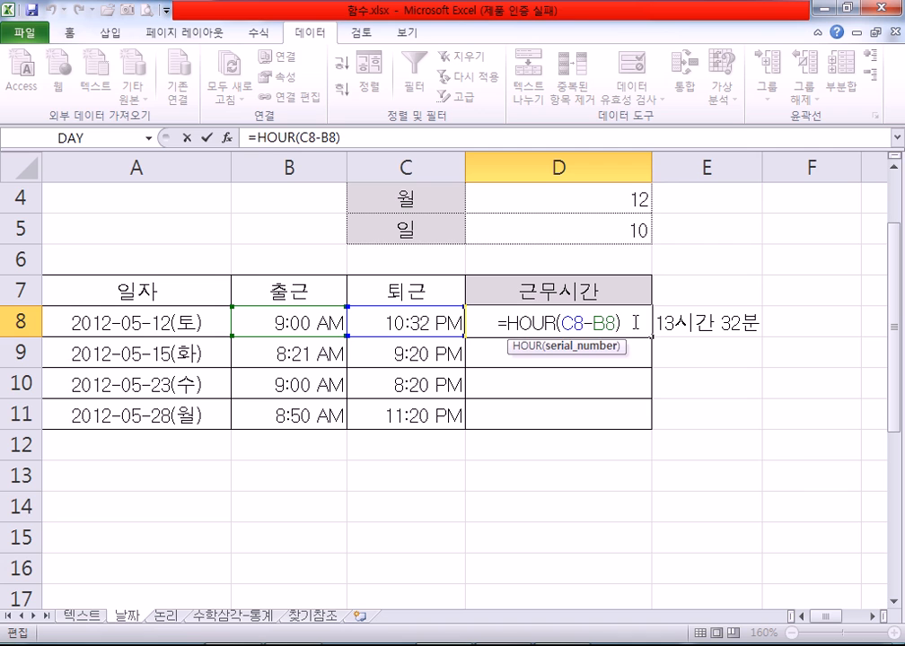
text(&)
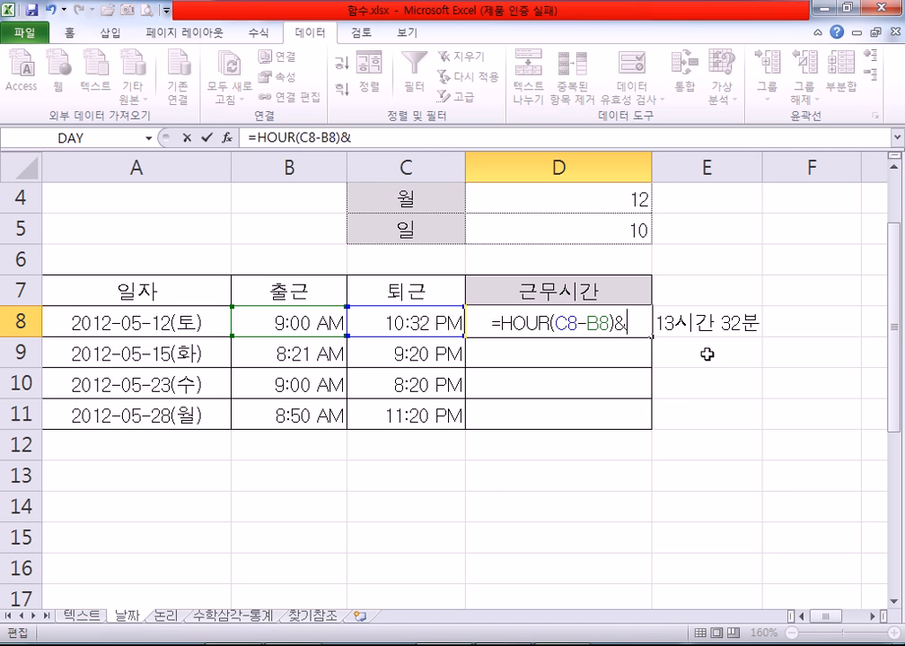
text("시)
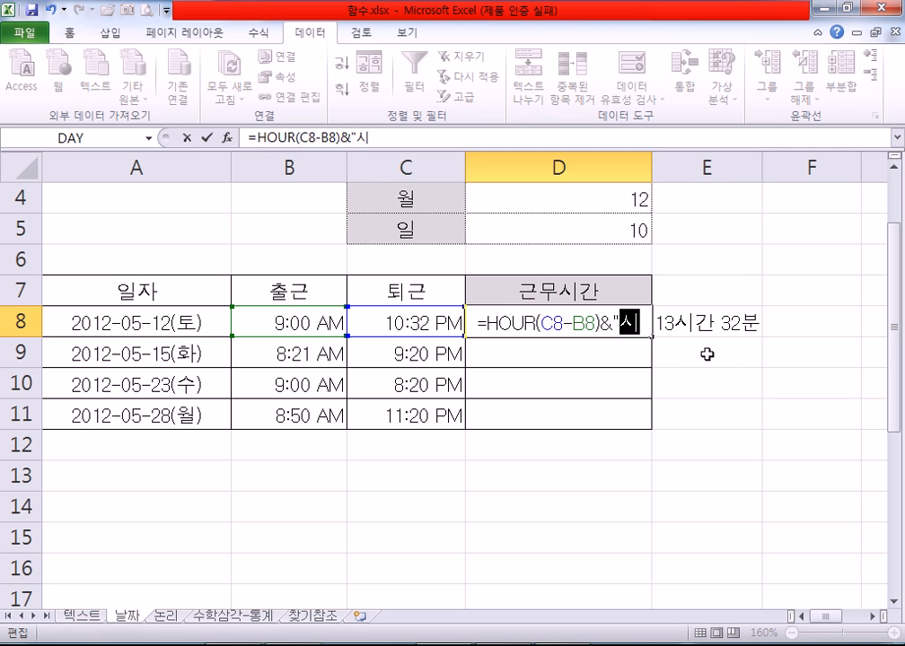
text(간")
key(Return)
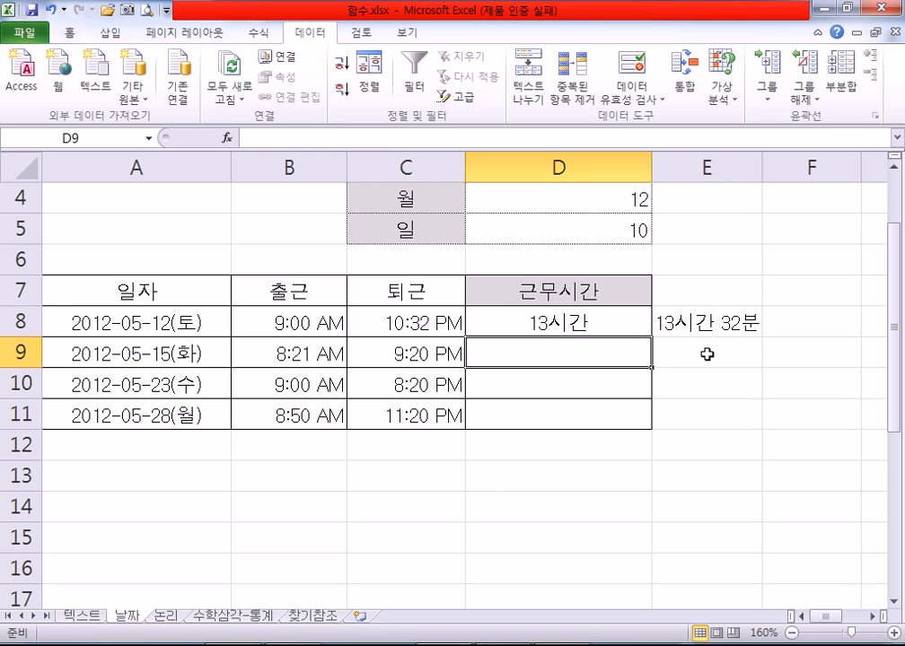
key(Up)
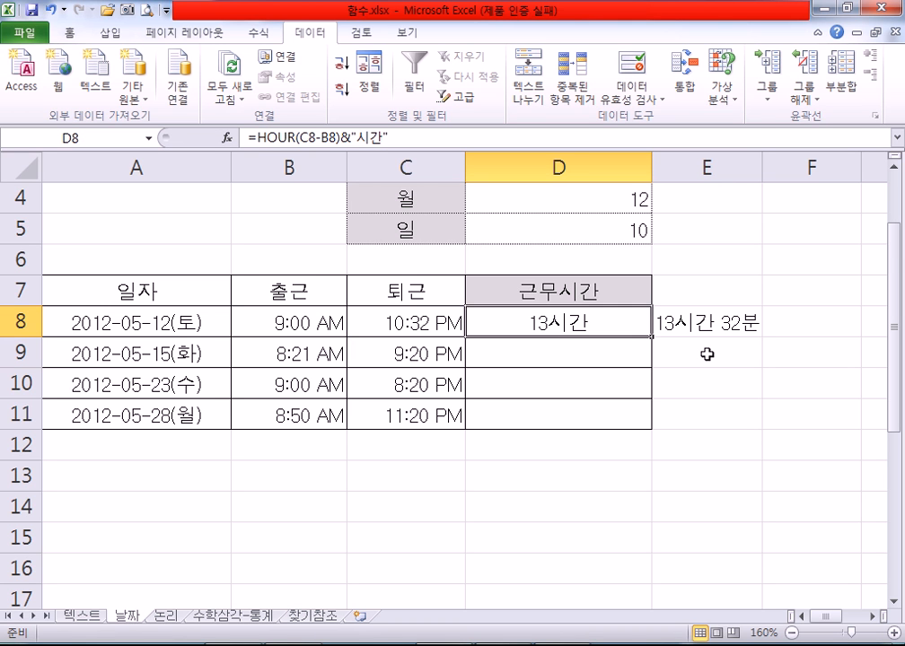
Remove the &"시간" suffix from the D8 formula, leaving =HOUR(C8-B8).
double_click(545, 328)
drag(585, 323, 672, 319)
key(BackSpace)
key(Return)
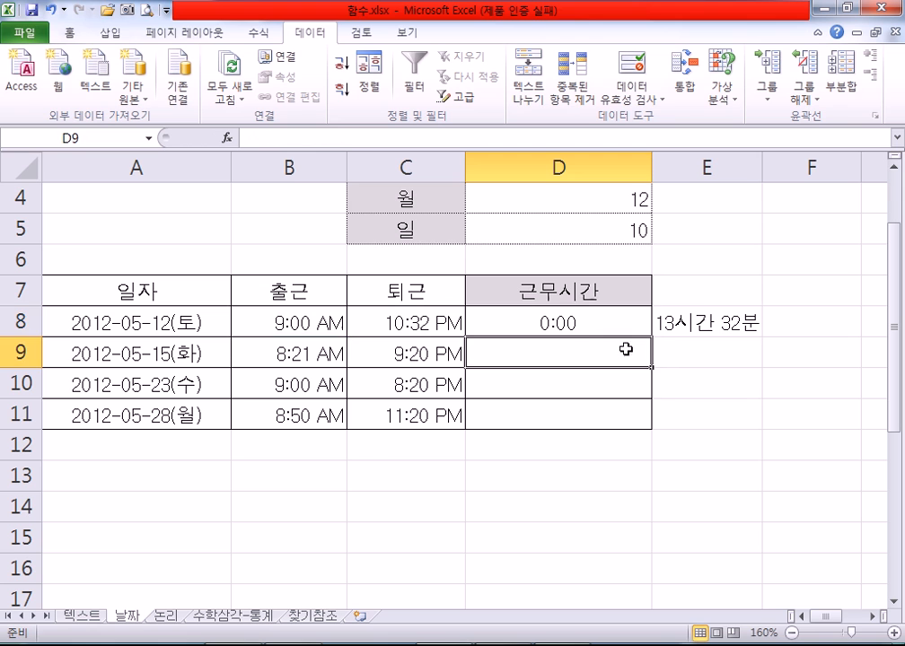
click(576, 334)
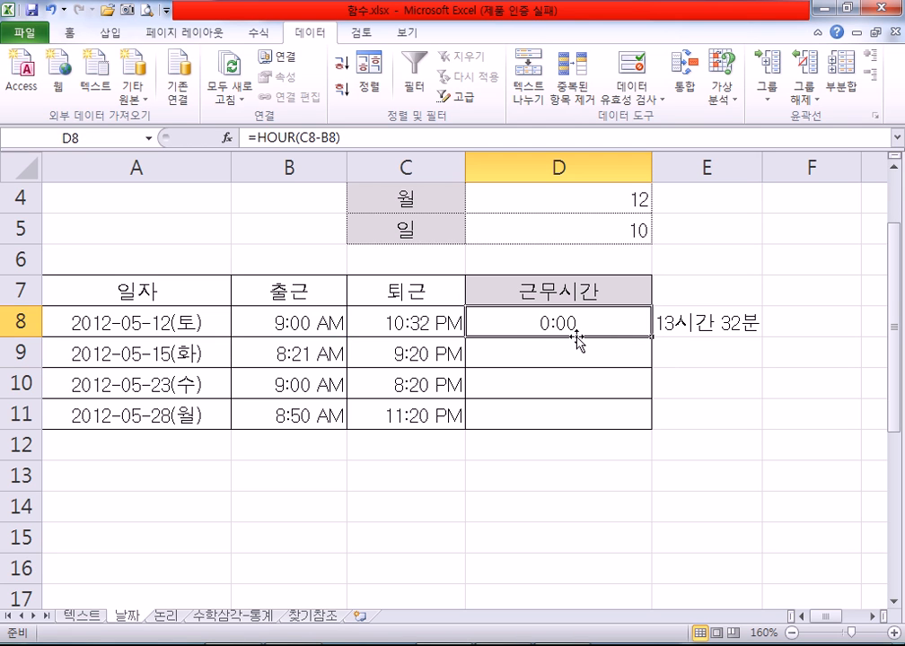
double_click(576, 334)
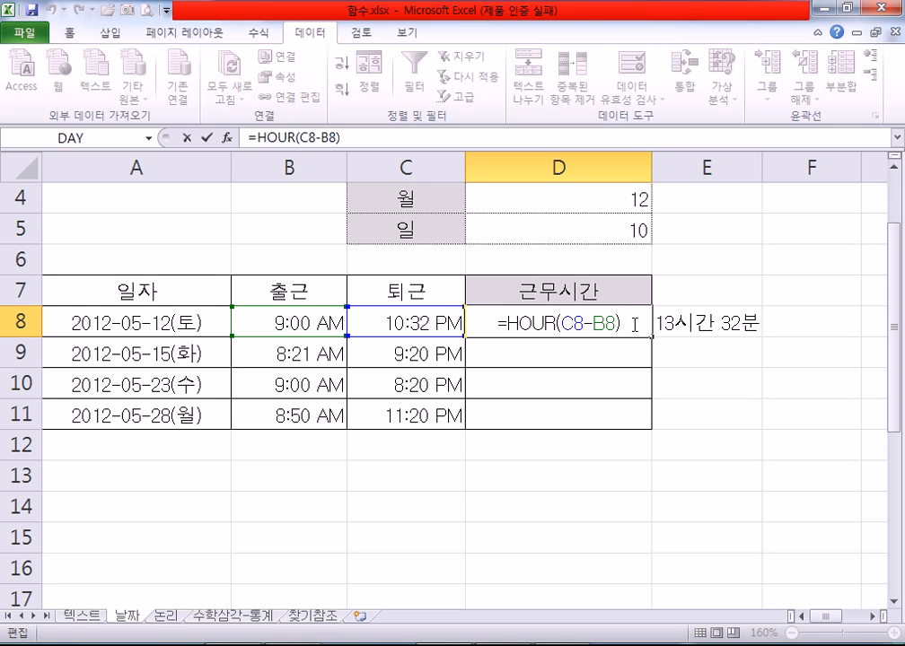
text(&시간")
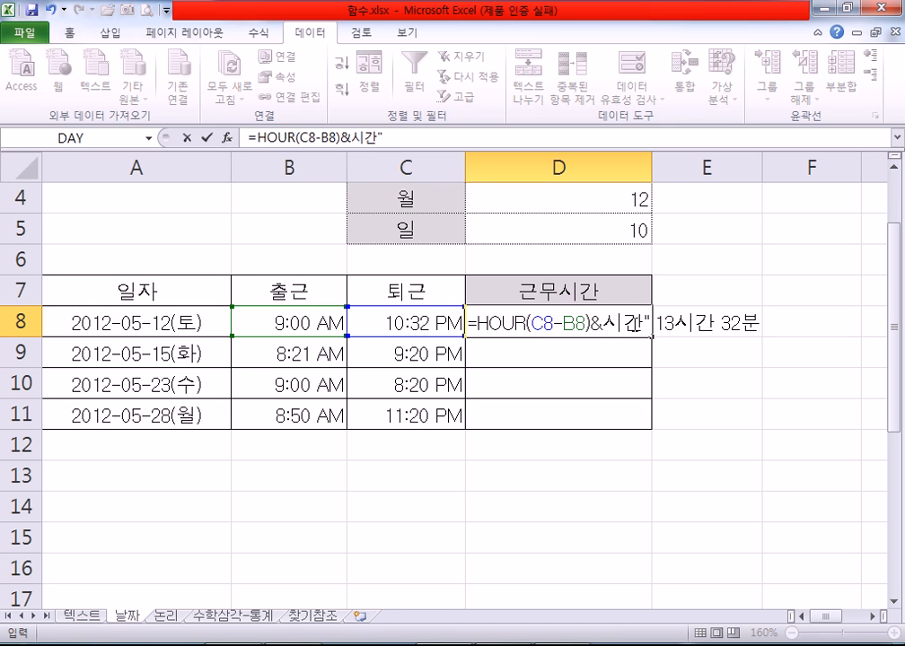
key(Return)
key(n)
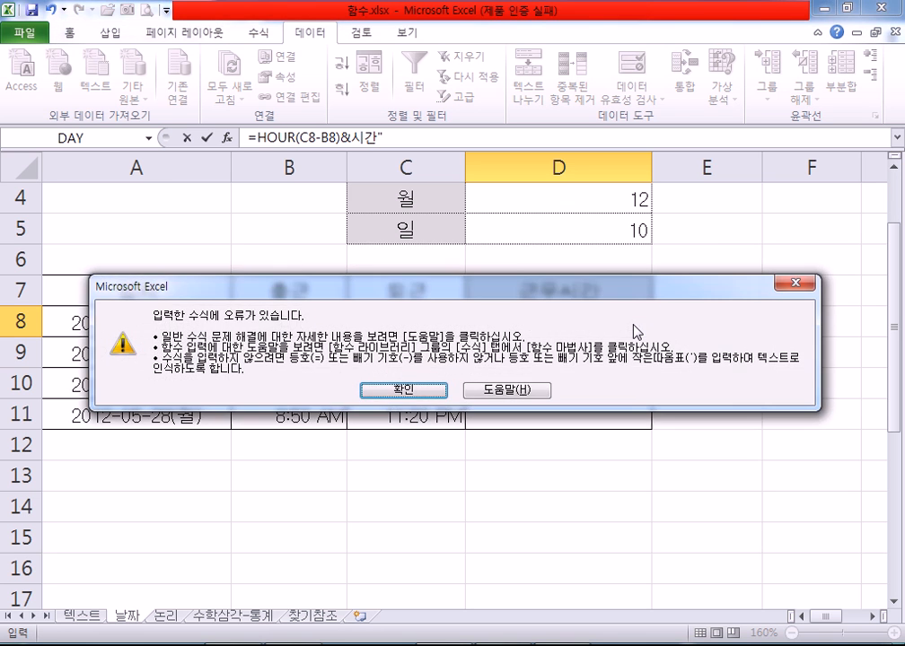
key(Return)
text(B8)
key(Escape)
Clear the sample text from E8.
double_click(633, 324)
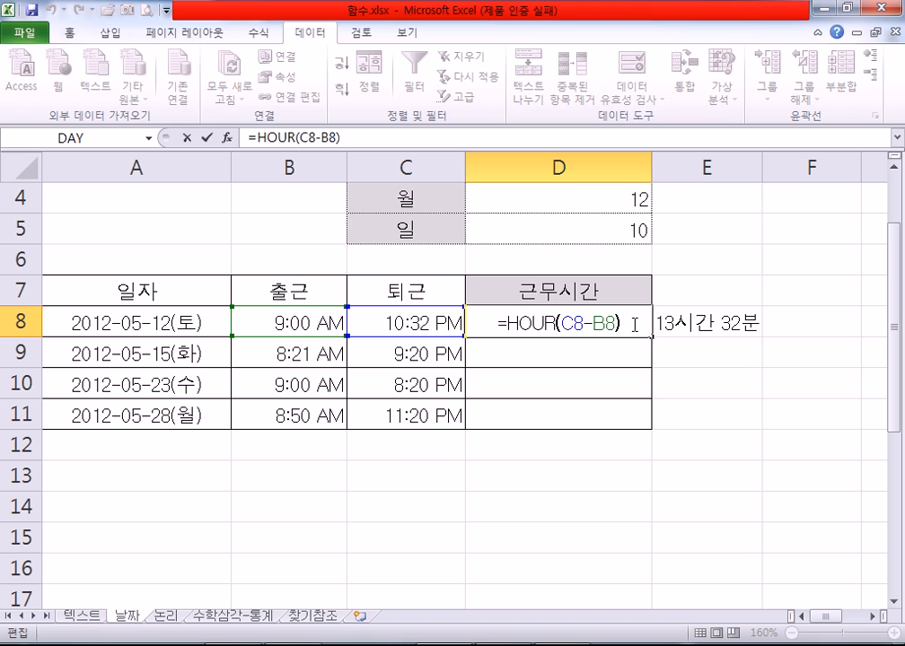
click(682, 329)
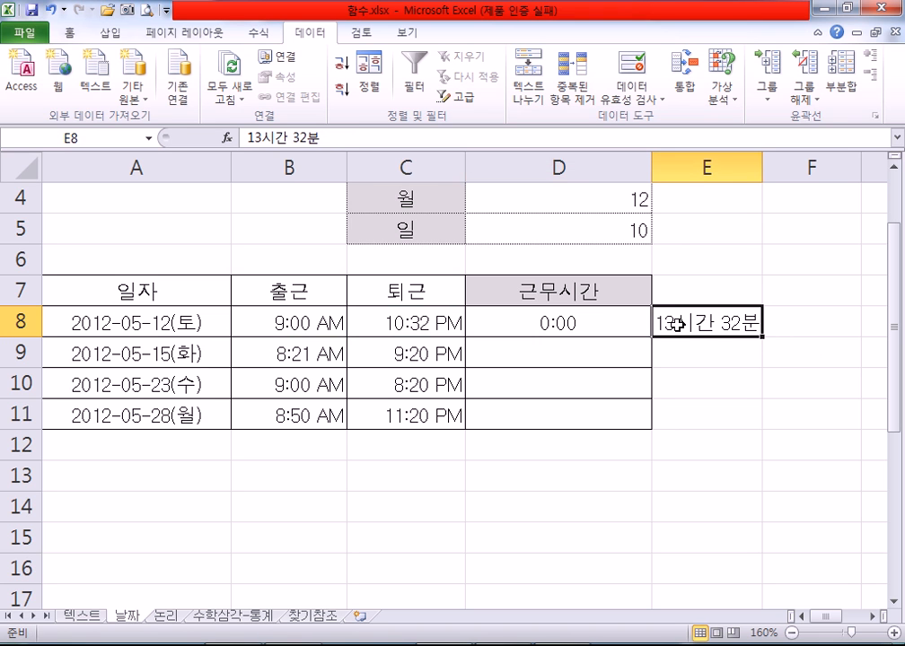
key(End)
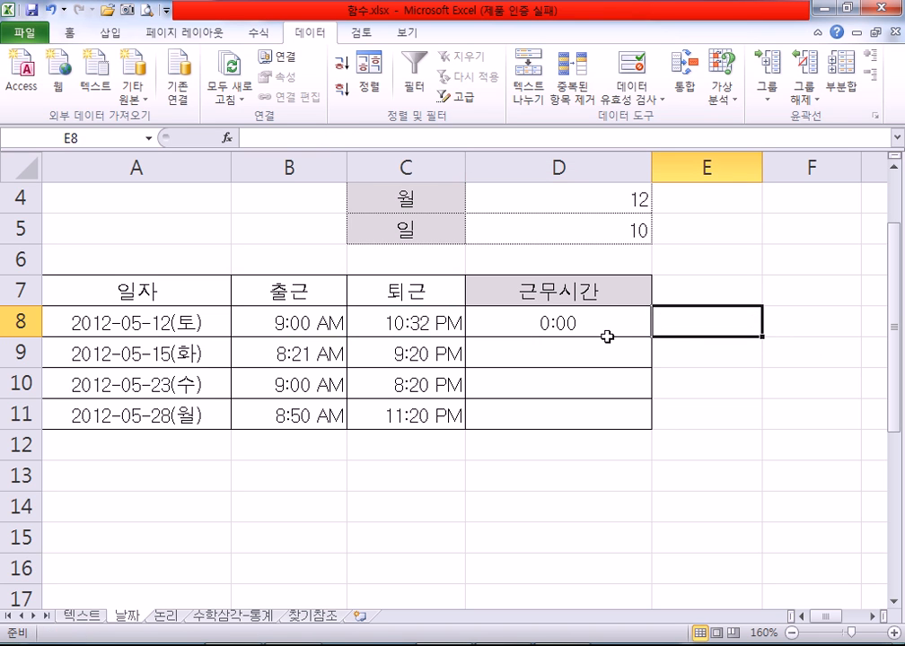
Append &"시간 " with a trailing space to the HOUR formula in D8.
click(590, 339)
double_click(620, 328)
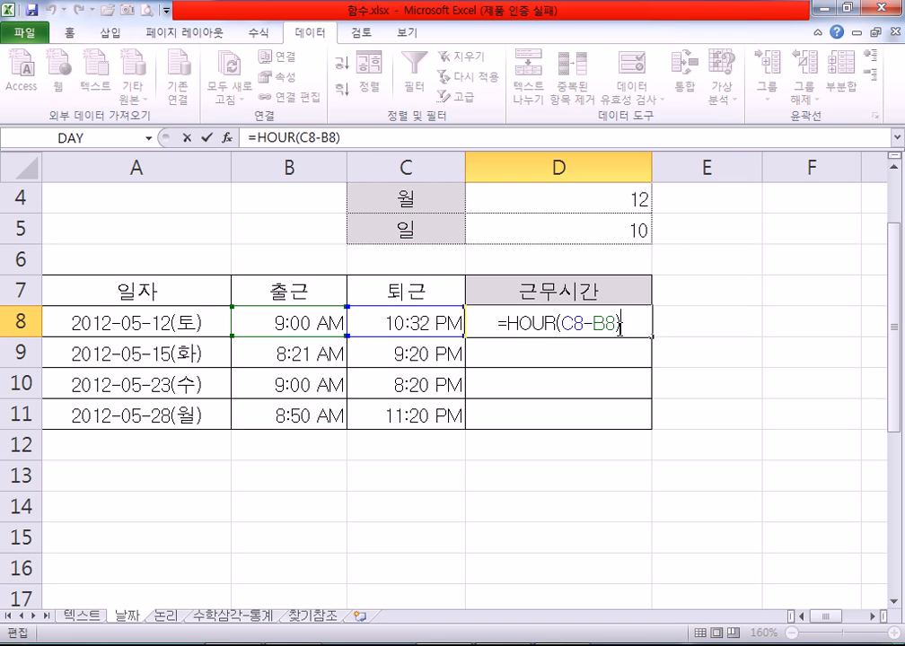
text(&"TL)
key(BackSpace)
key(BackSpace)
key(Hangul)
text(ㅅㅣ간 ")
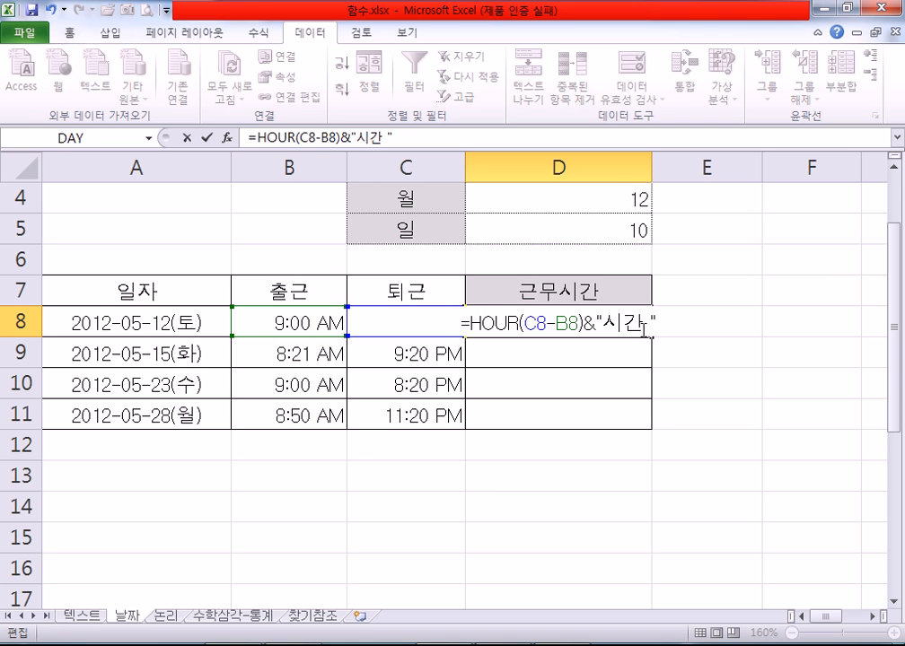
Extend the D8 formula with &MINUTE(C8-B8)&"분" so the working time also includes the minutes.
text(&)
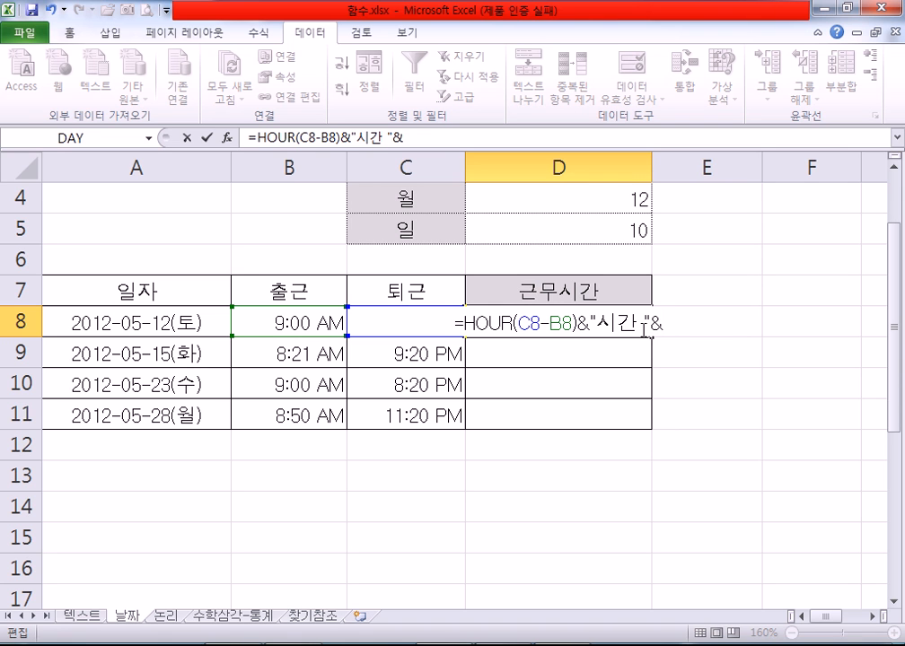
text(MINUTE)
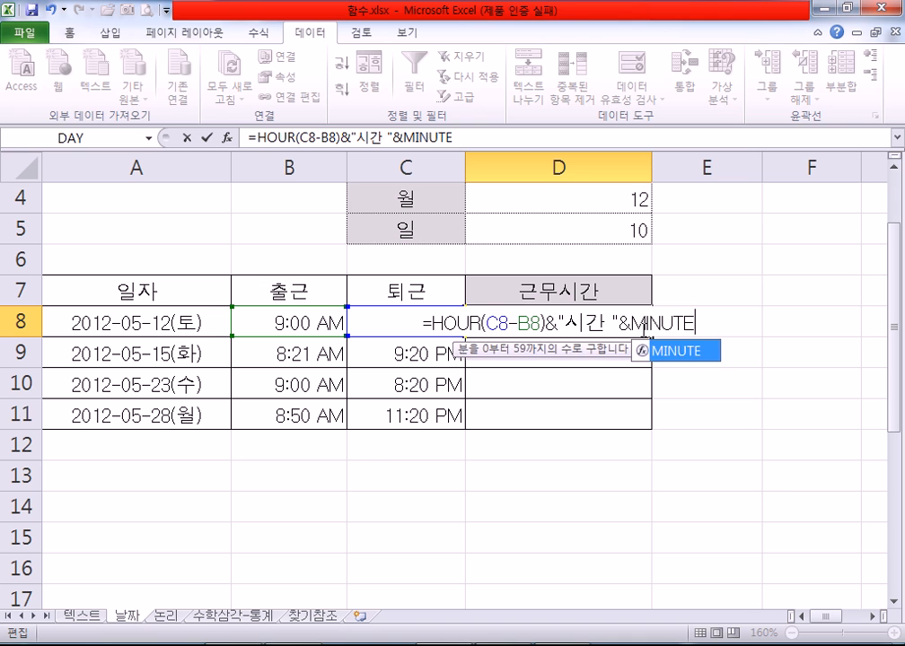
text((C8-)
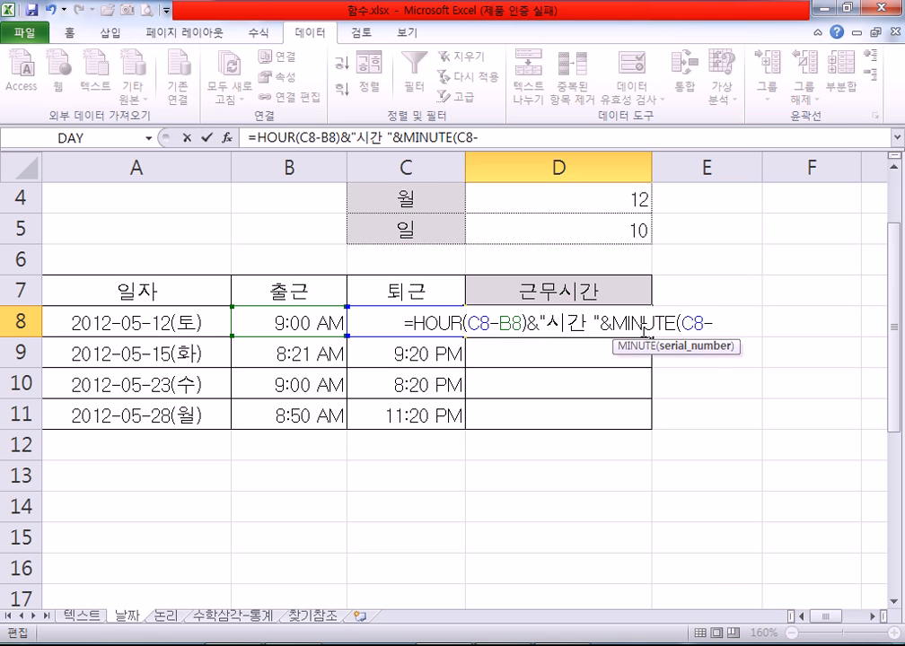
text(B8)&")
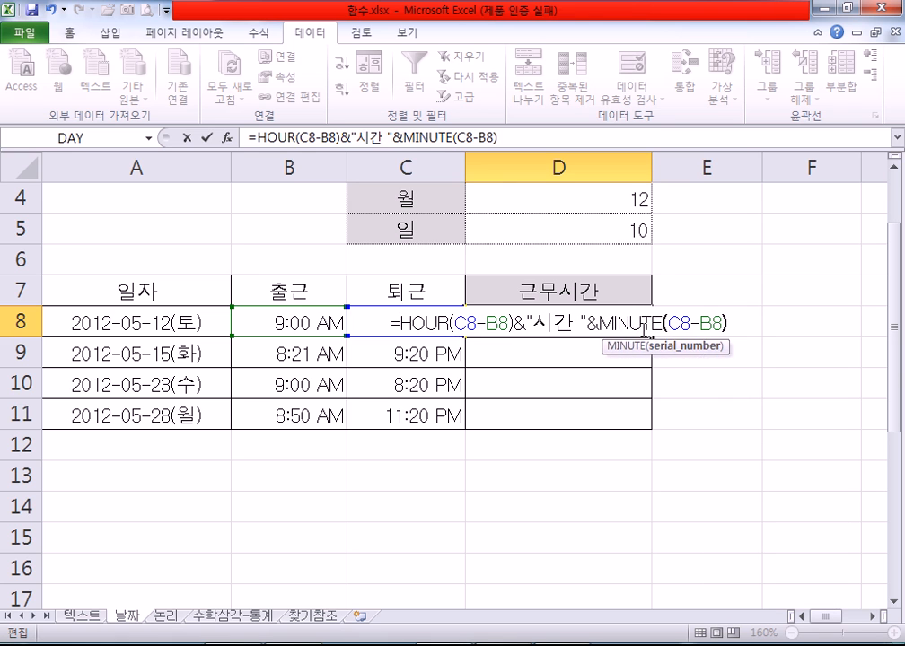
text("분)
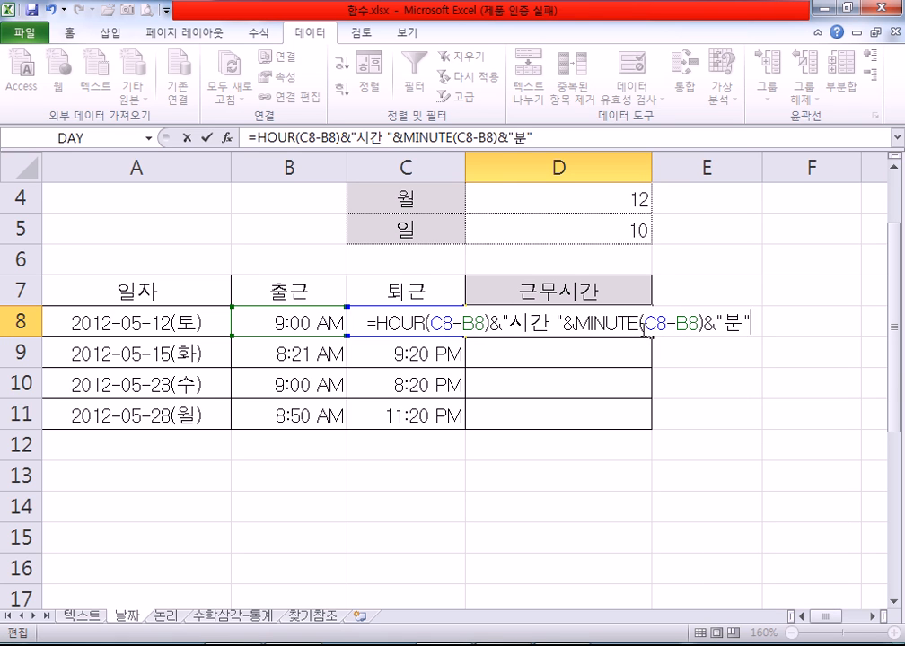
key(Return)
Copy the complete D8 formula text and paste it as a new line below the existing notes in Notepad.
click(639, 325)
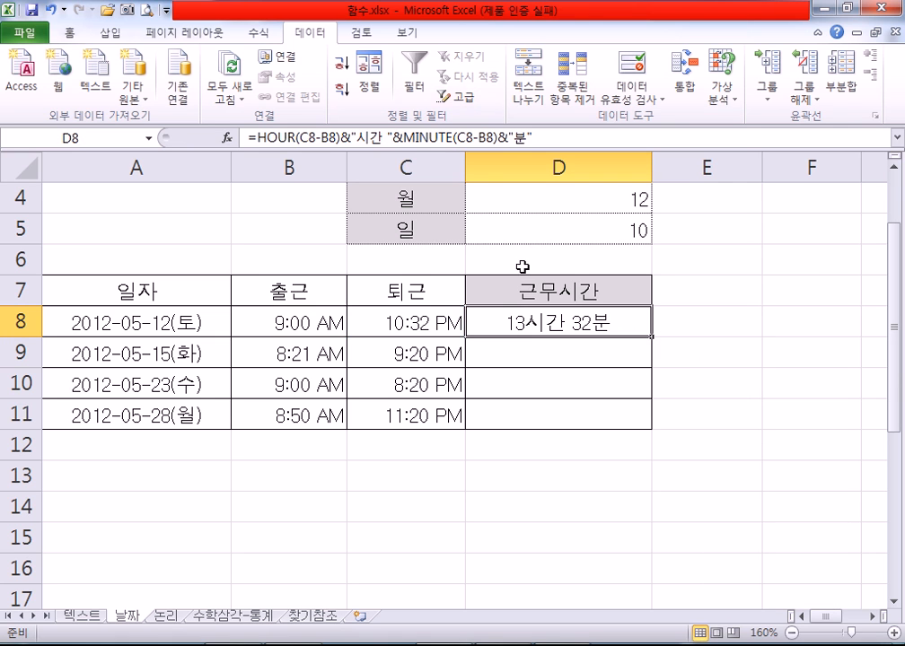
drag(545, 139, 258, 114)
key(ctrl+c)
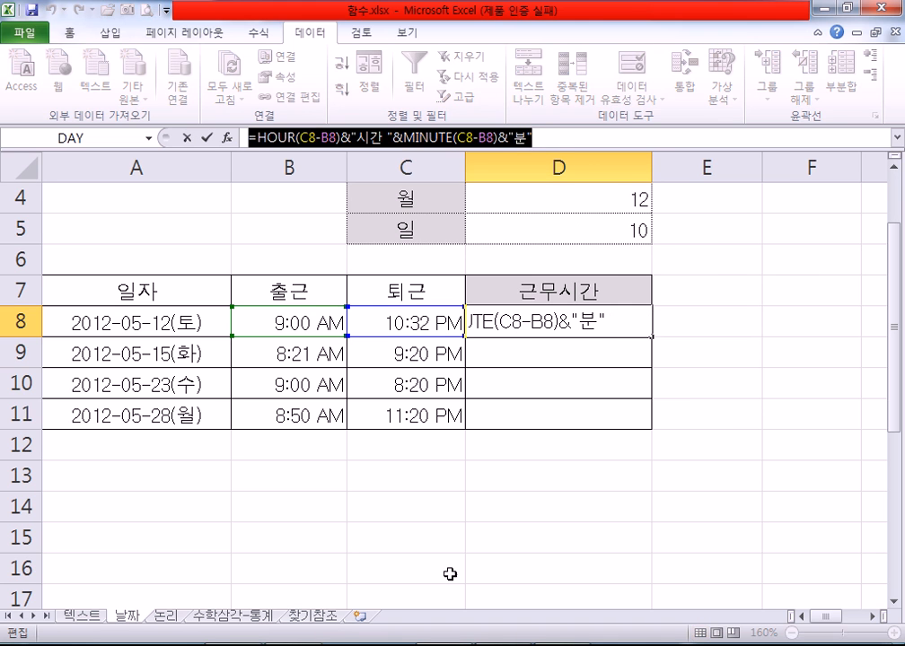
key(alt+Tab)
key(ctrl+v)
key(Return)
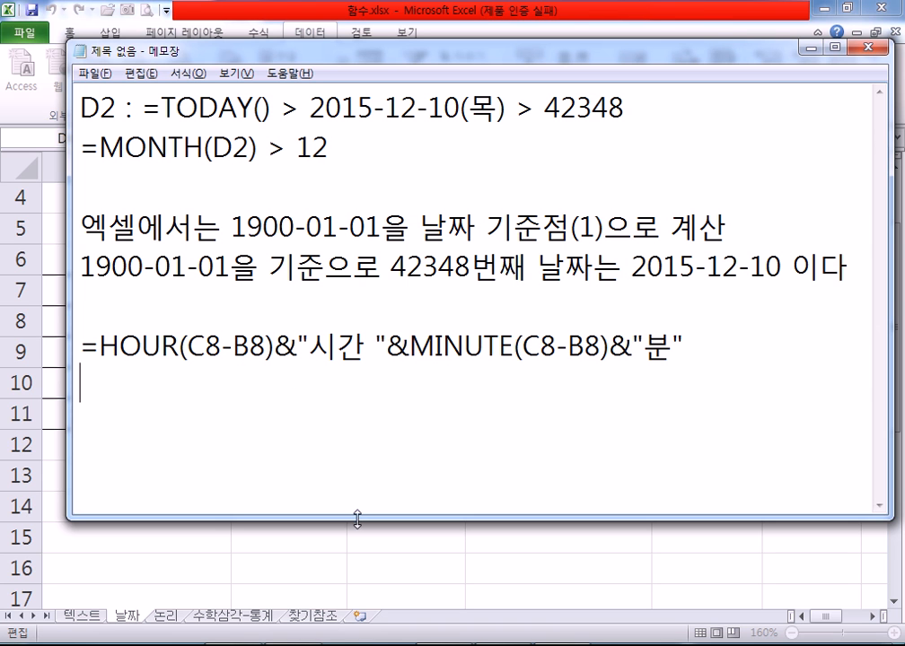
Shorten the Notepad window and move it clear of the working-time table, and return to Excel with the D8 formula committed.
drag(359, 519, 364, 394)
drag(364, 52, 342, 17)
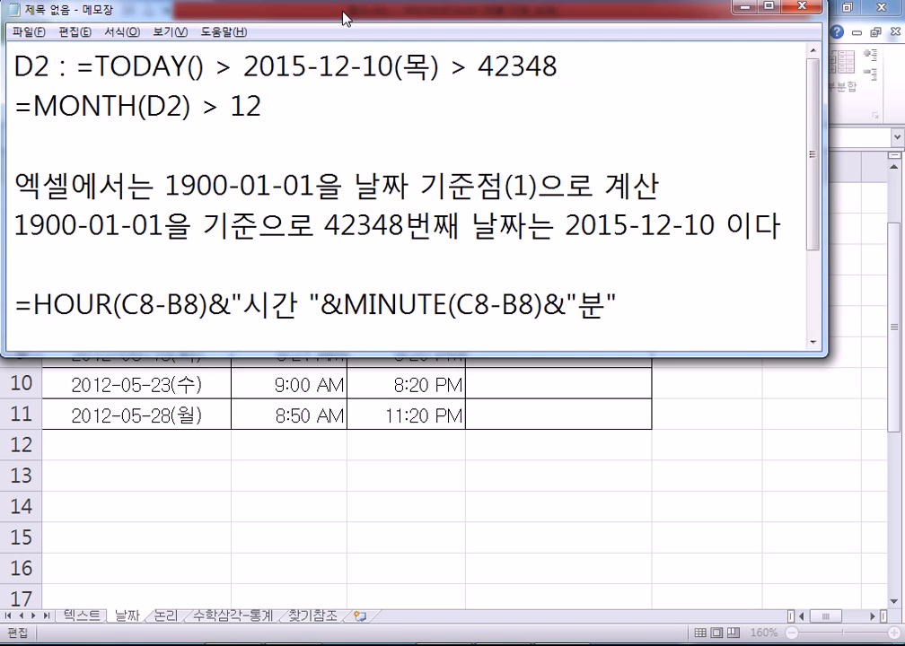
key(alt+Tab)
key(ctrl+Return)
scroll(396, 328, up, 1)
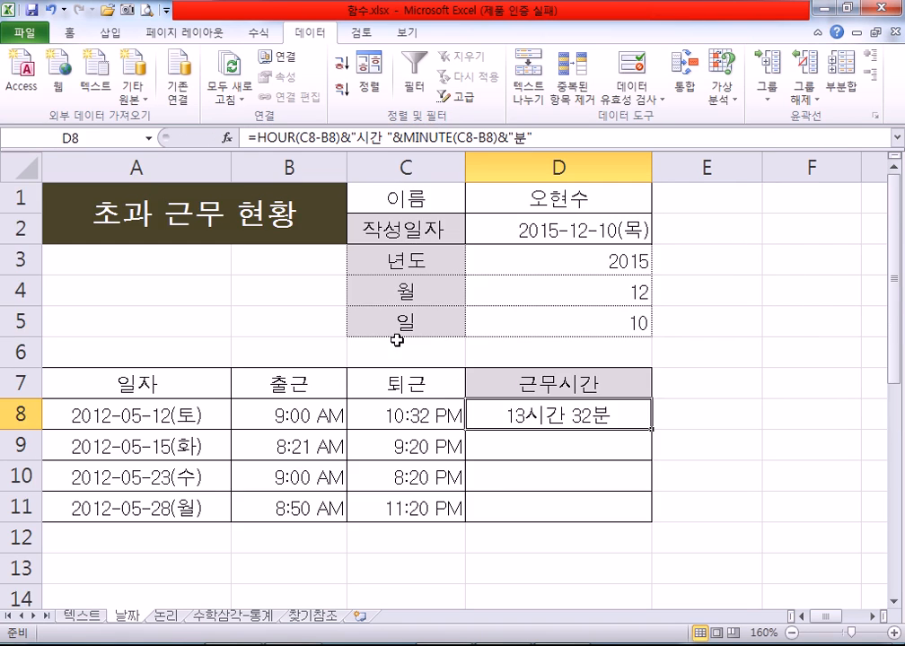
key(alt+Tab)
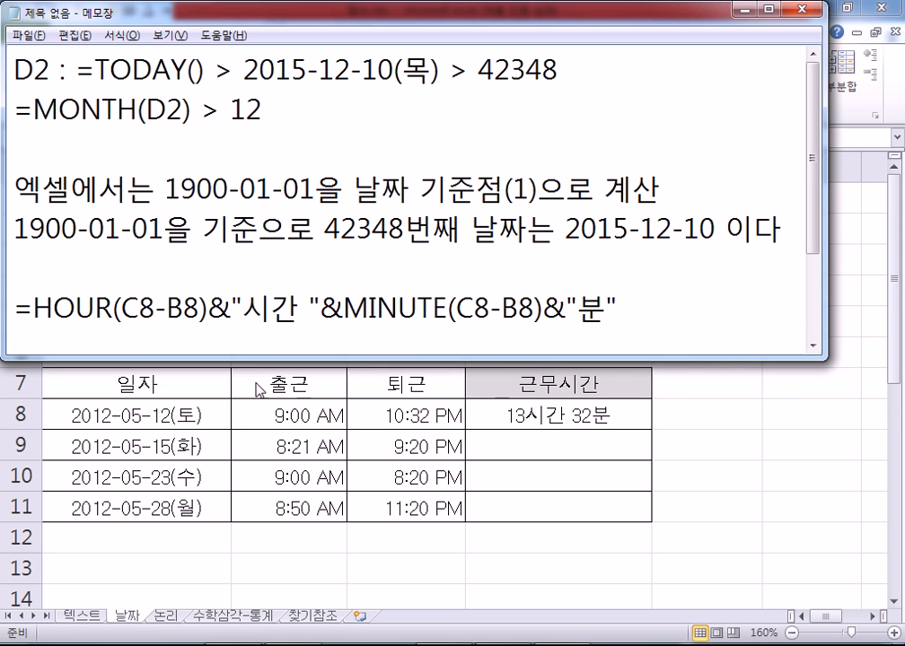
key(alt+Tab)
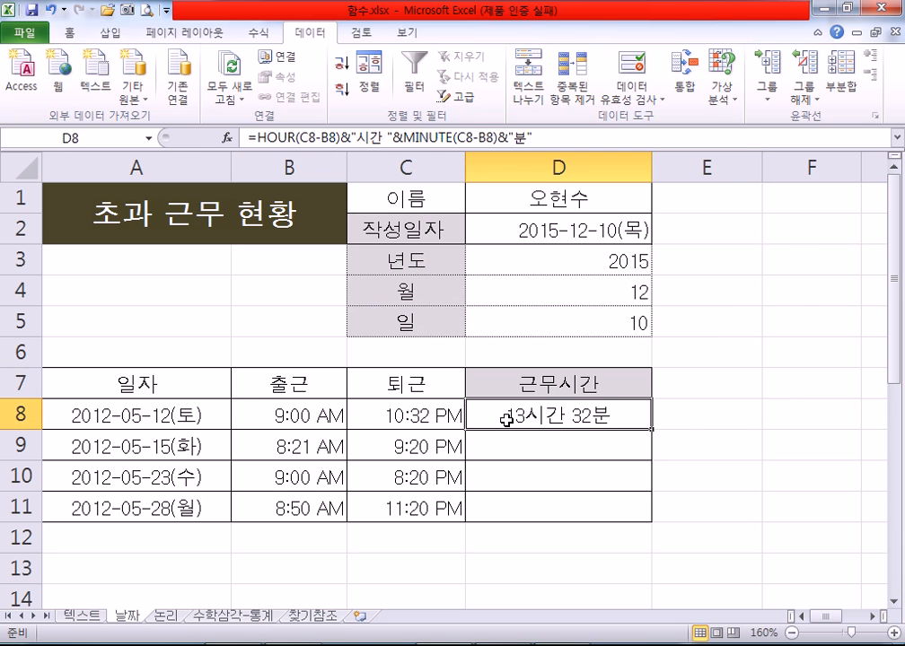
Compare the working-hours formula in D8 with the Notepad notes and fill it down through D11.
key(F2)
key(alt+Tab)
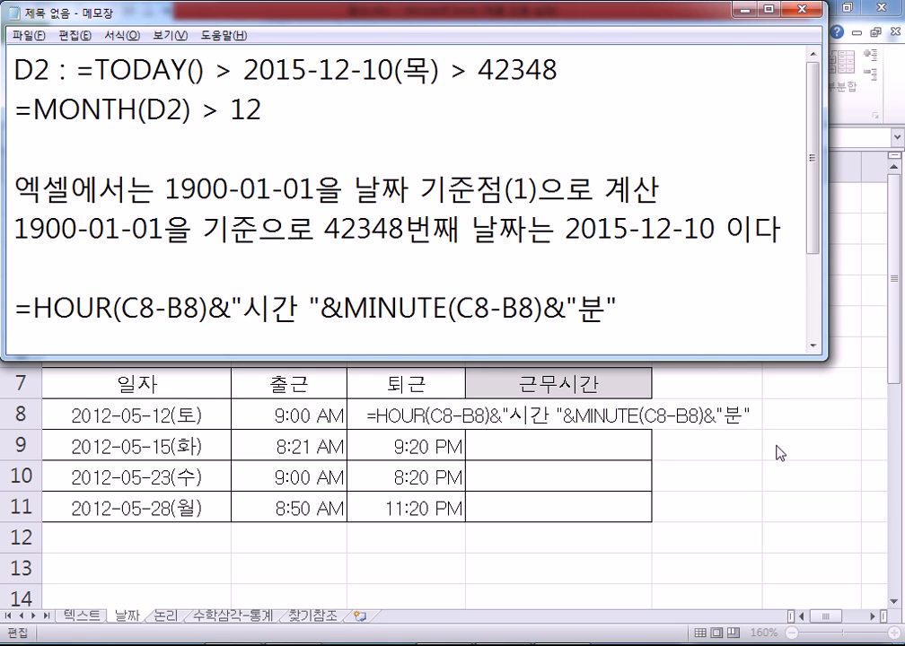
key(alt+Tab)
key(Tab)
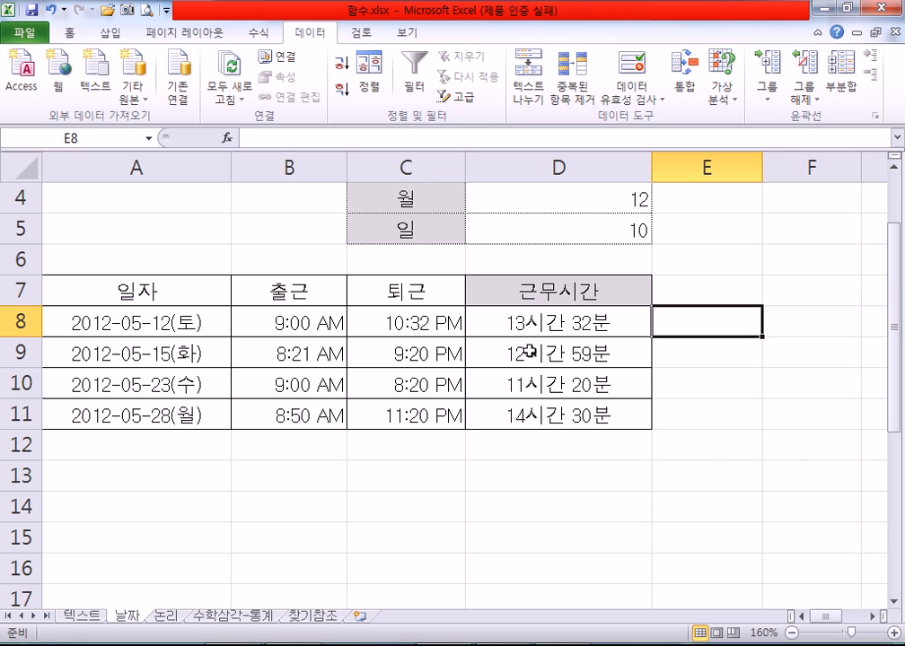
Examine the HOUR and MINUTE formula in D8 without changing it.
click(472, 321)
key(F2)
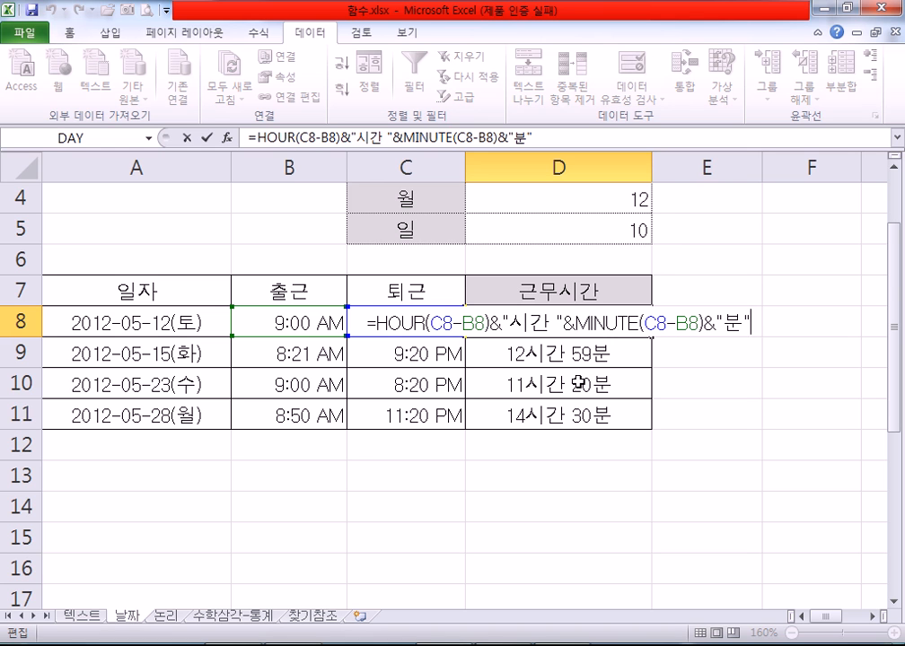
key(Escape)
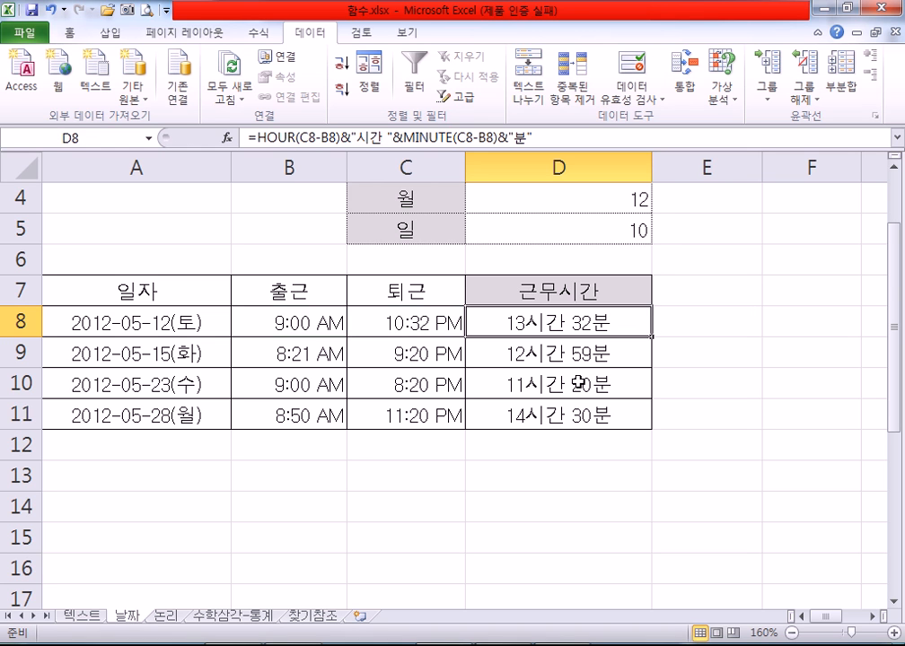
key(Right)
text(=)
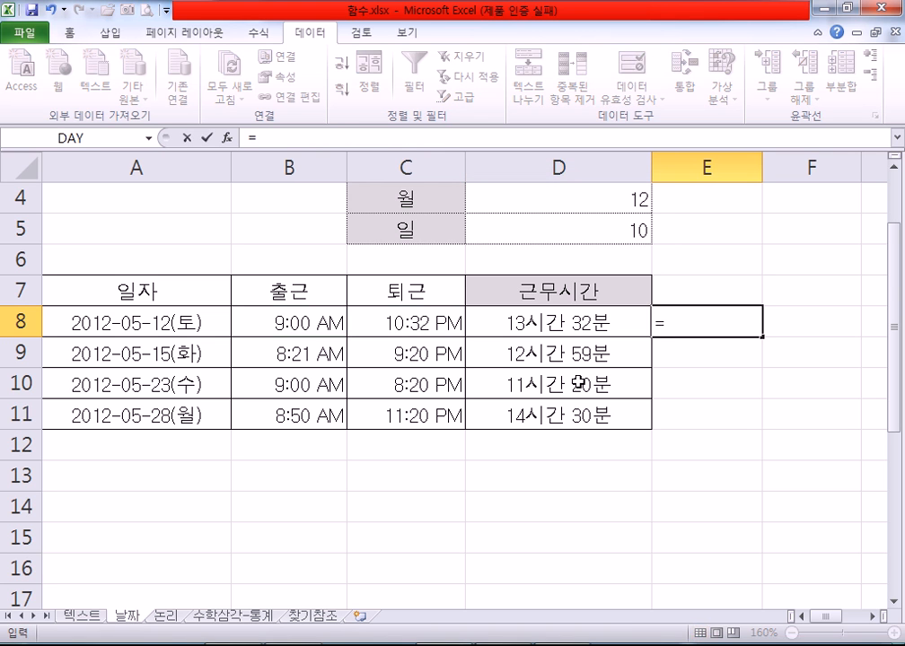
click(384, 321)
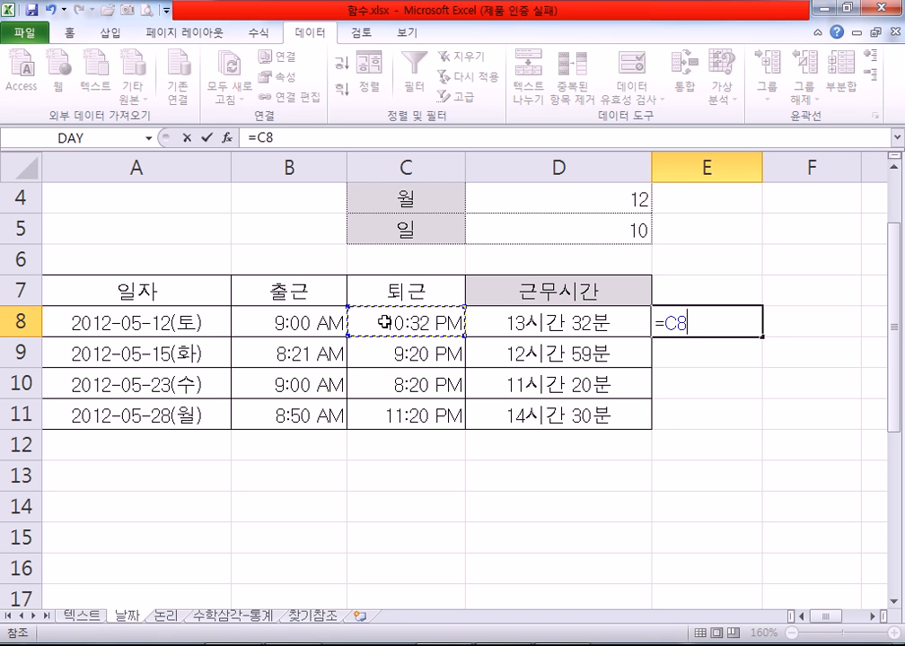
key(BackSpace)
key(BackSpace)
text(ㅊ8)
key(BackSpace)
key(BackSpace)
text(C8-)
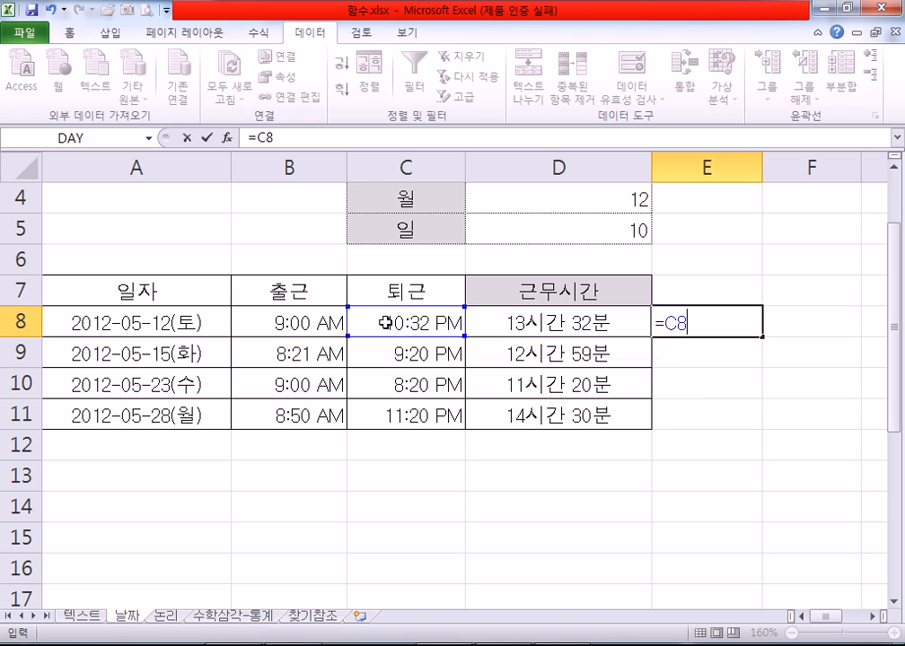
text(B8)
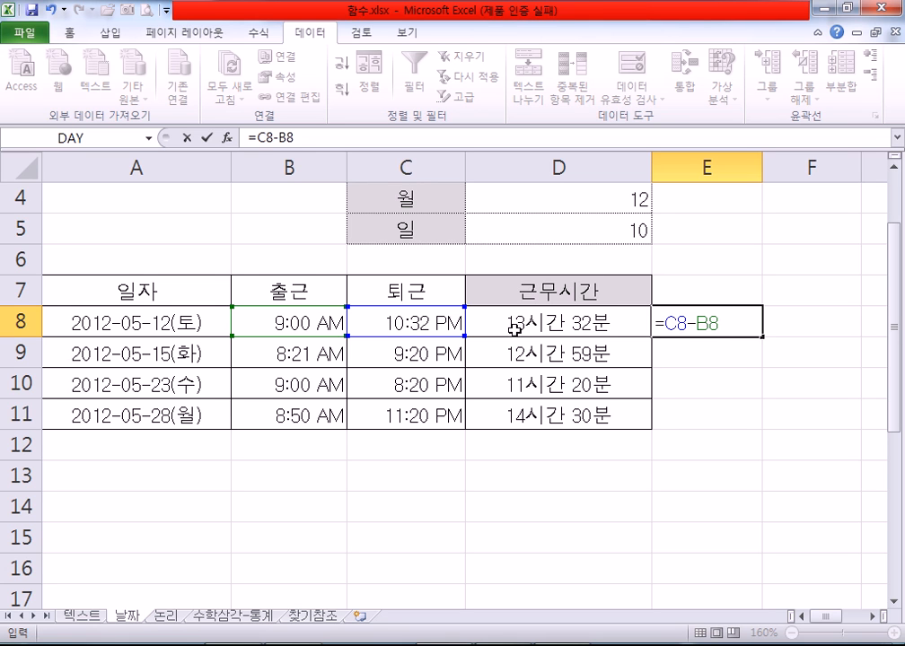
key(Escape)
Examine the C8-B8 arguments of the HOUR and MINUTE functions in D8's formula.
click(566, 323)
key(F2)
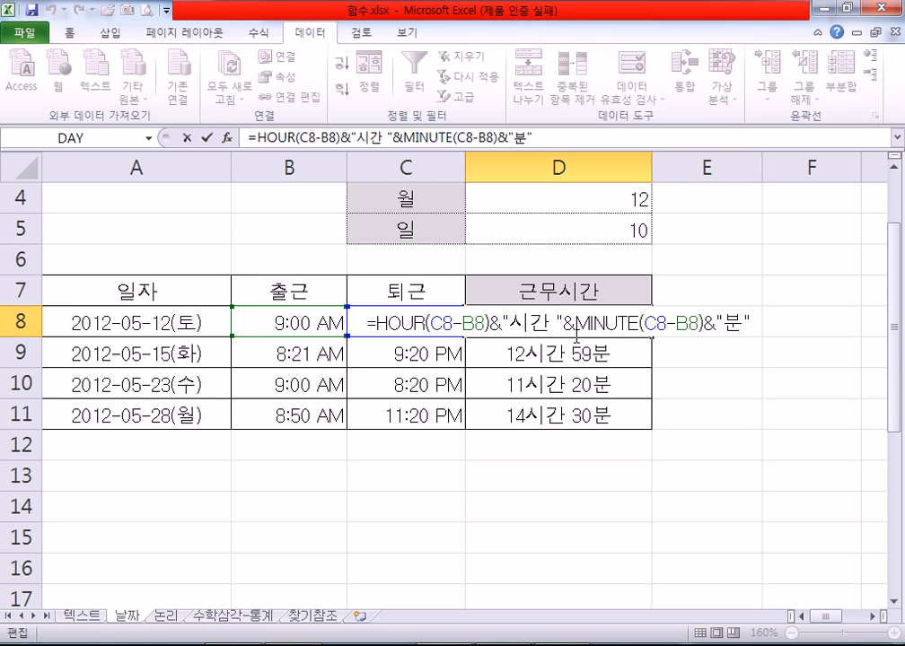
click(437, 322)
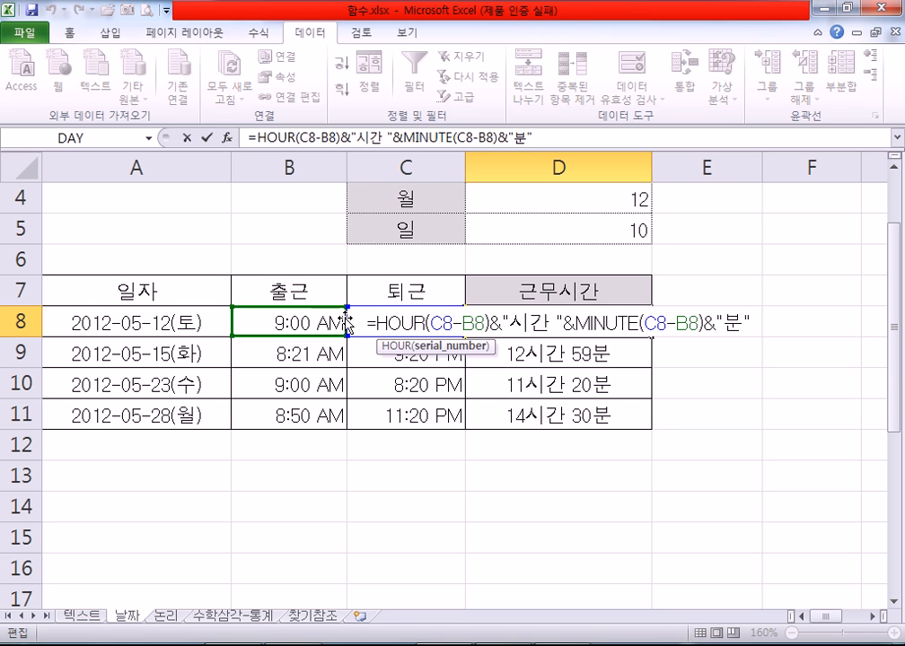
drag(645, 323, 688, 323)
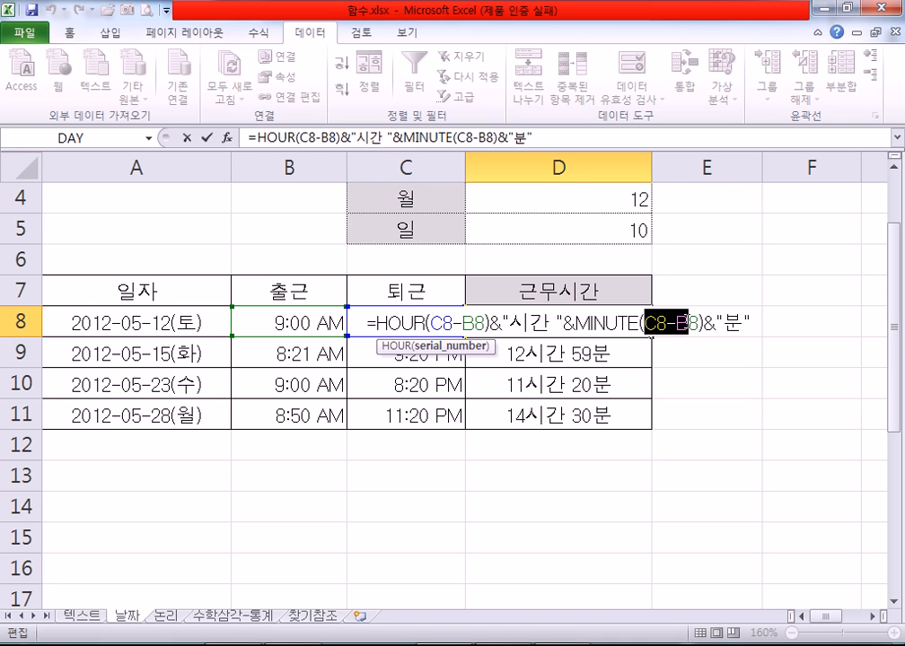
click(654, 322)
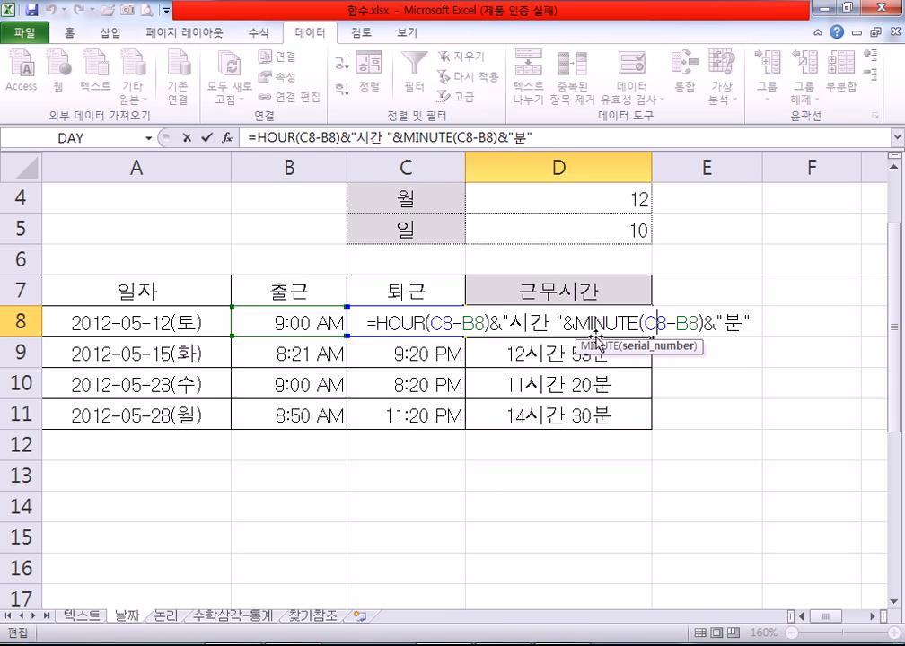
key(ctrl+Return)
Enter the formula =C8-B8 in E8 to calculate the time difference directly.
click(708, 325)
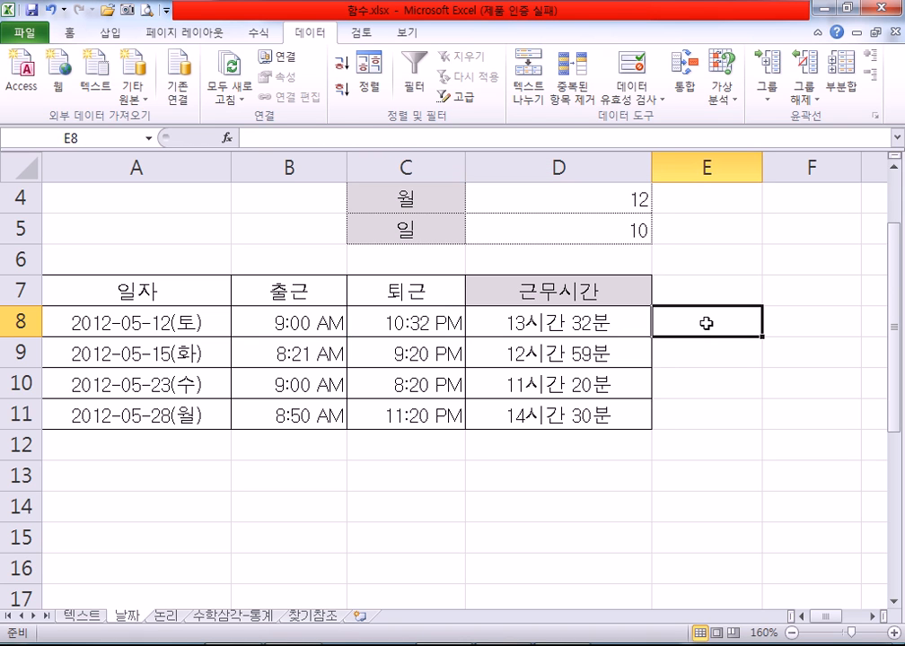
text(=)
click(443, 321)
text(-)
click(321, 316)
key(Return)
click(682, 325)
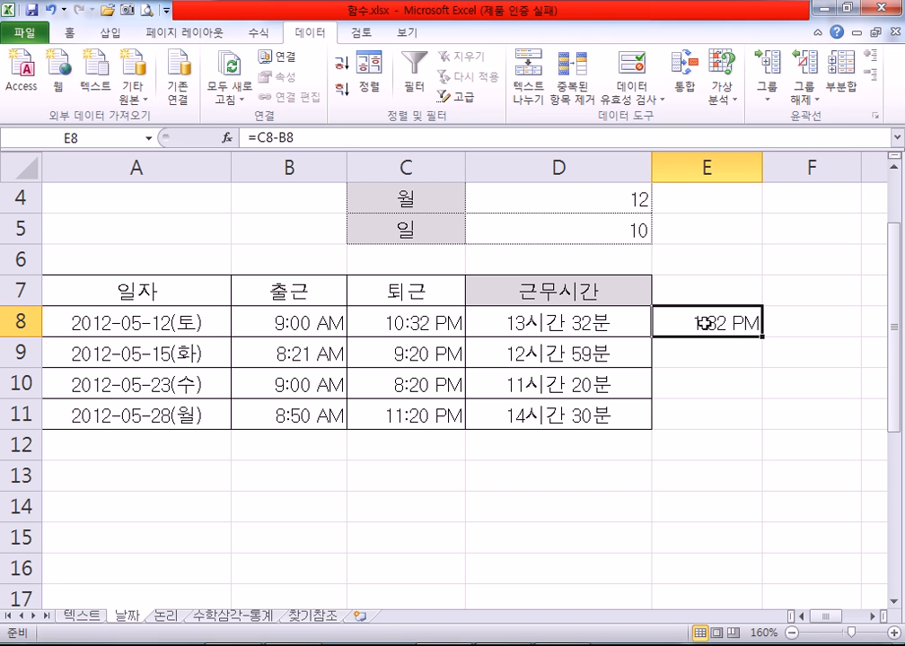
Format E8 with the 13:30 time format and fill its formula down through E11.
key(ctrl+1)
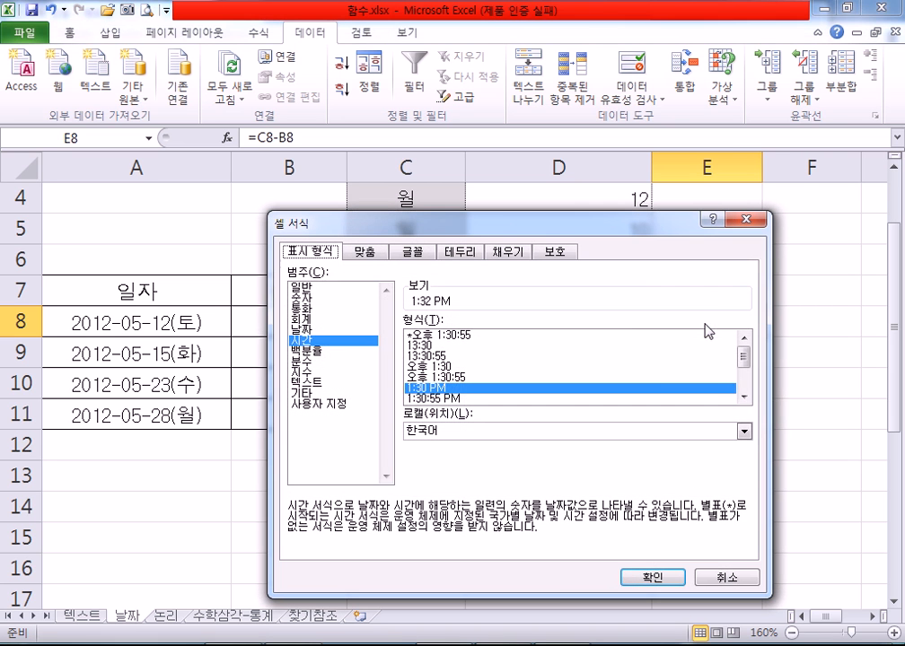
click(419, 348)
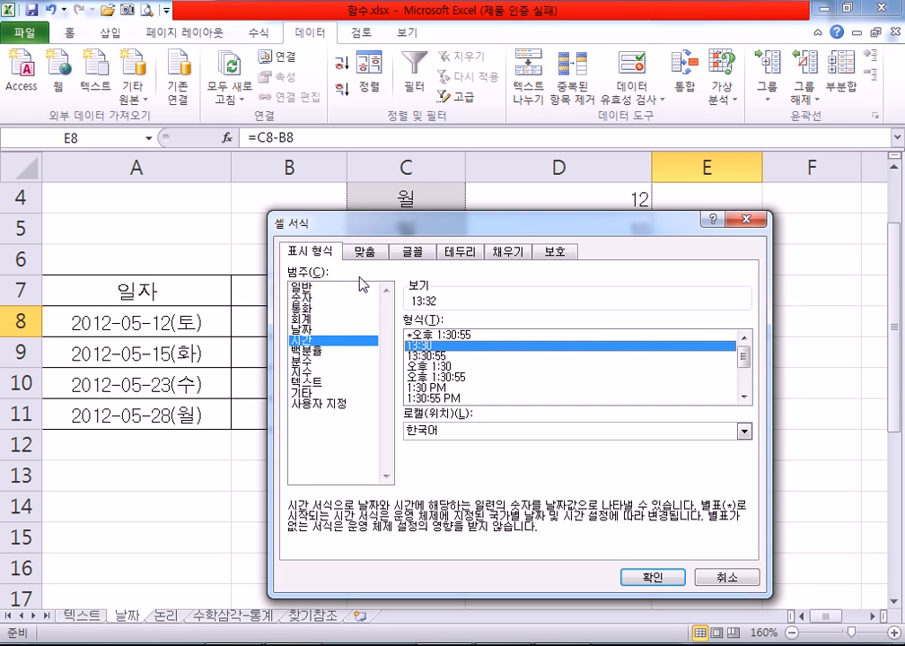
double_click(431, 387)
key(ctrl+1)
click(417, 348)
click(653, 577)
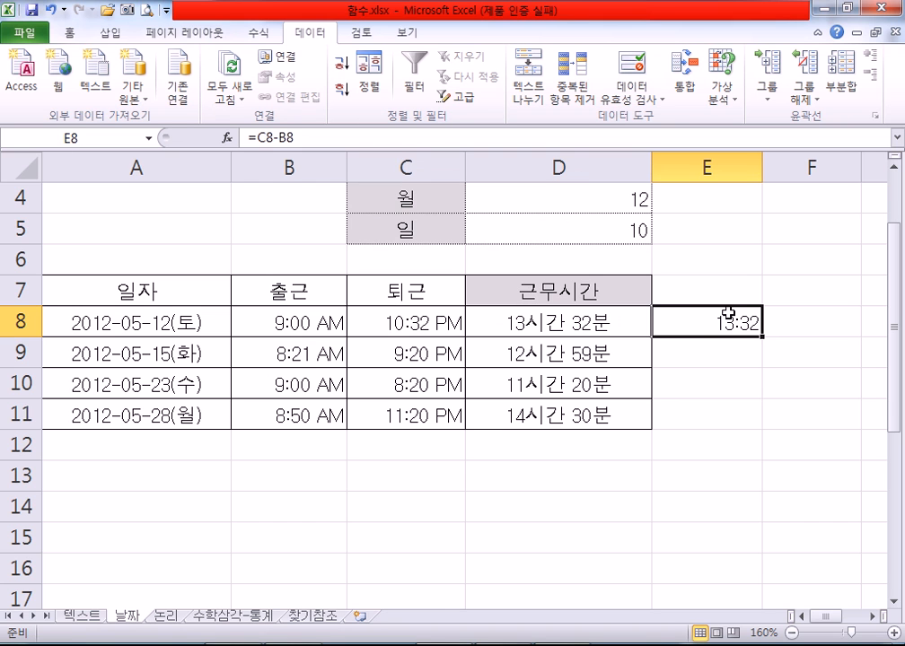
drag(763, 338, 761, 431)
Total the time differences with =SUM(E8:E11) in E12 and inspect that formula.
click(689, 453)
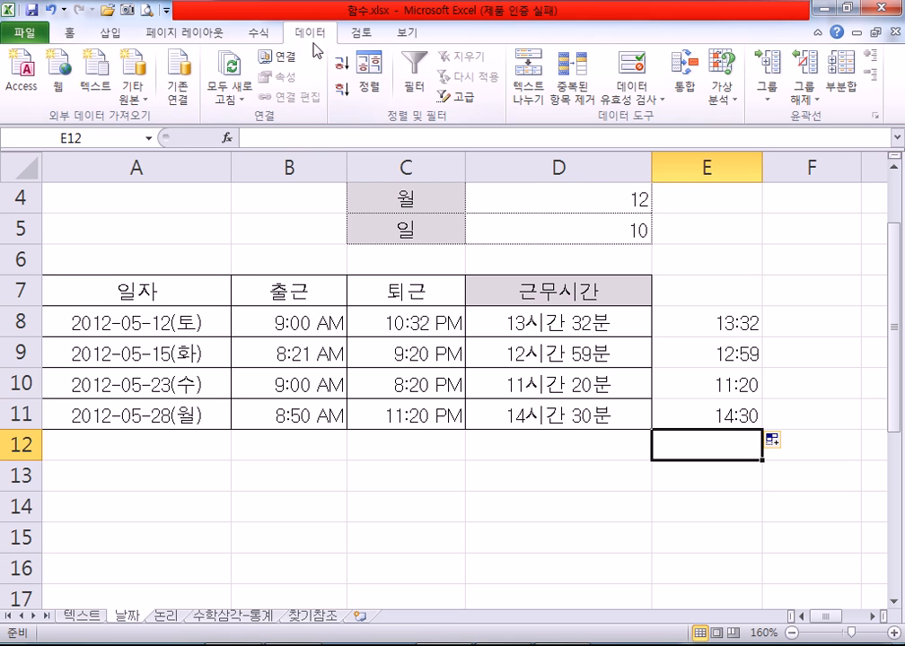
click(266, 30)
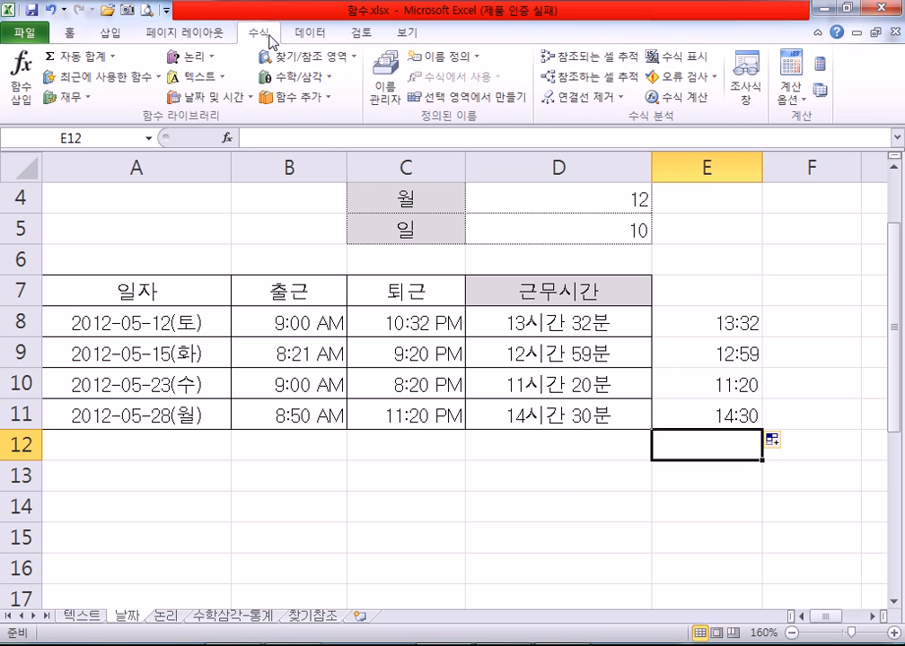
click(78, 59)
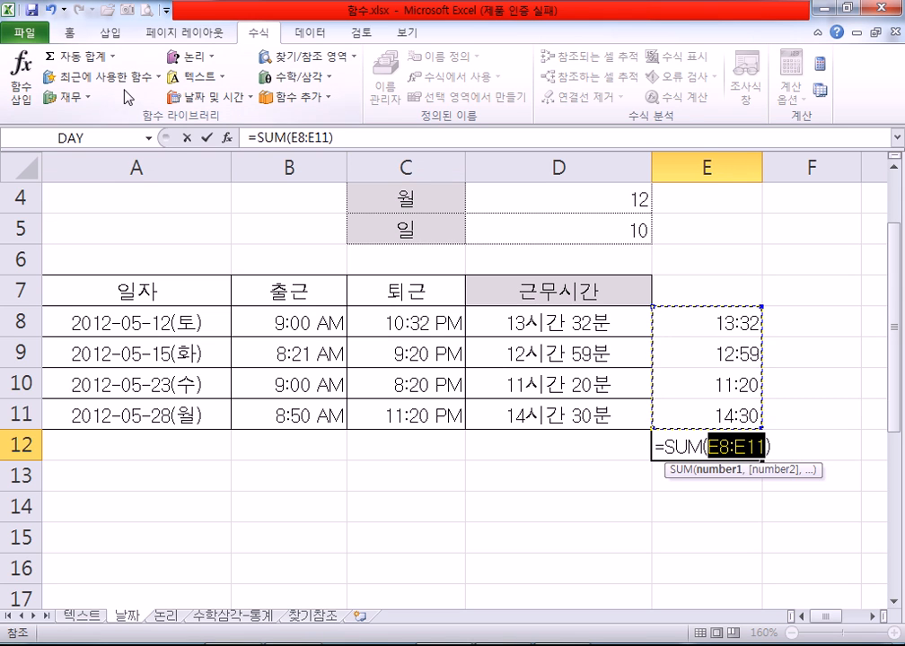
key(Escape)
click(90, 60)
key(Return)
click(693, 446)
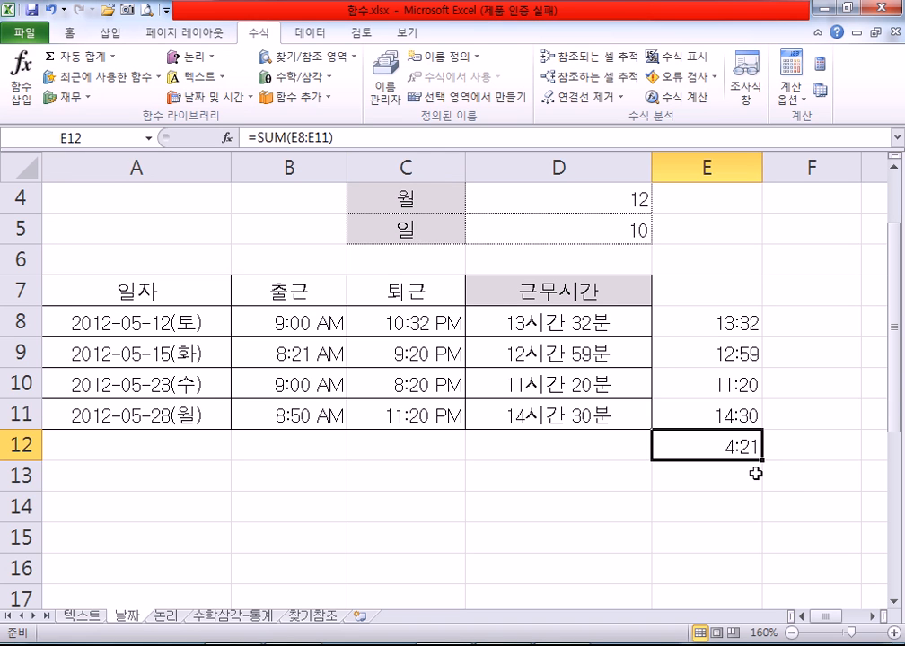
key(F2)
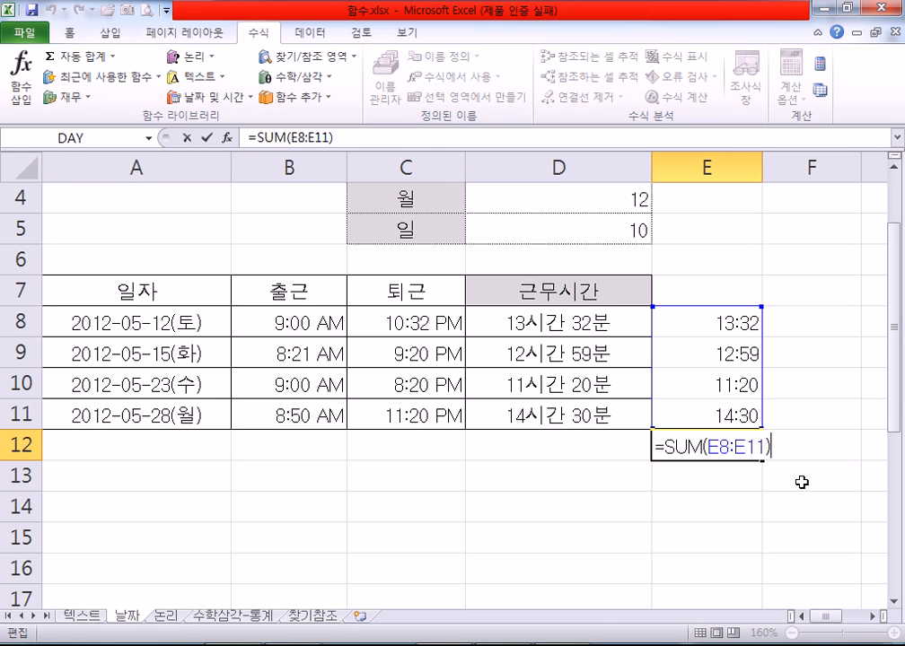
key(Escape)
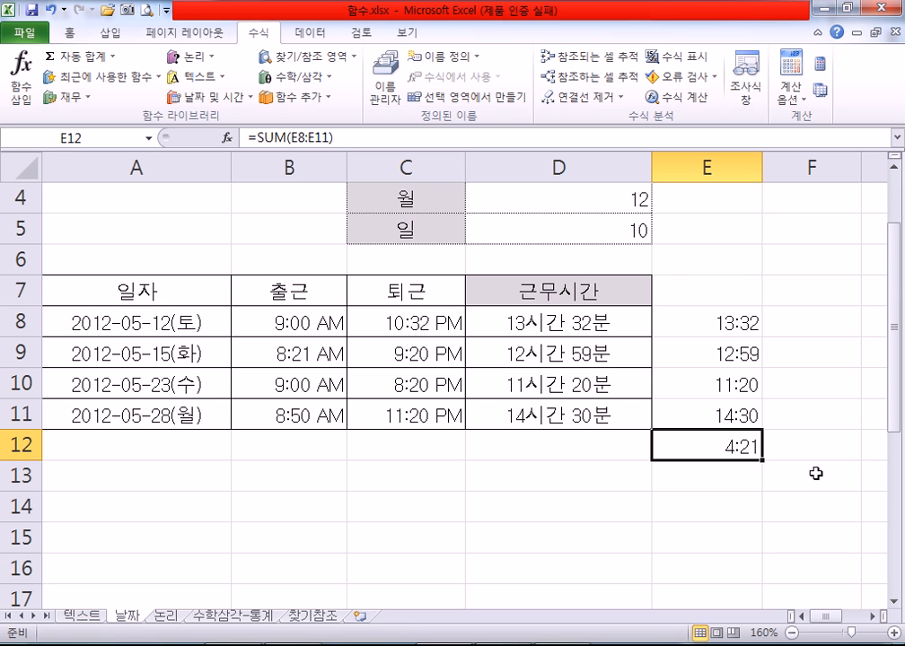
Try the 1:30 PM time format on E8 and restore the 13:30 time format.
click(688, 319)
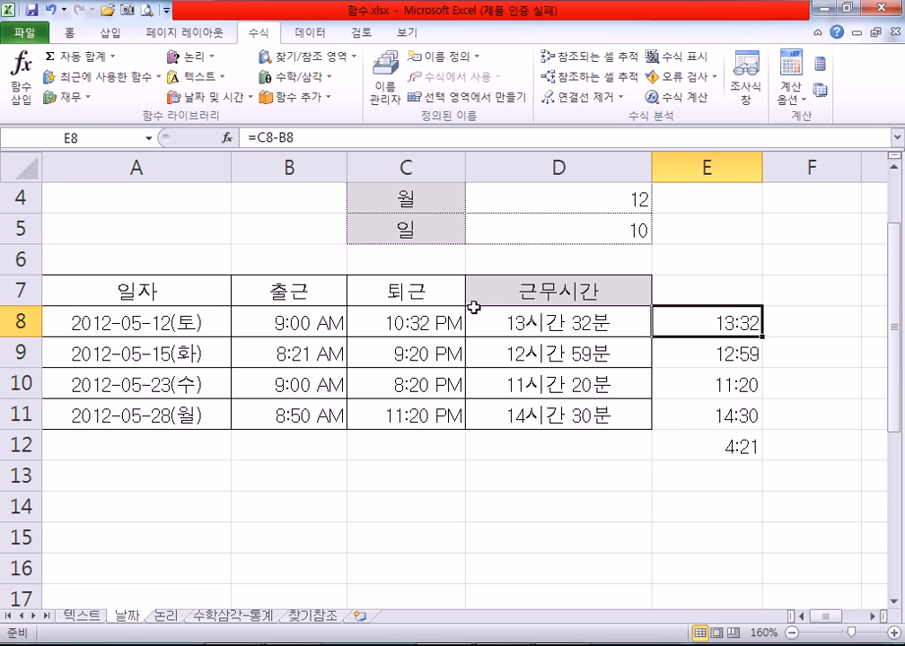
key(F2)
key(Escape)
key(ctrl+1)
click(434, 388)
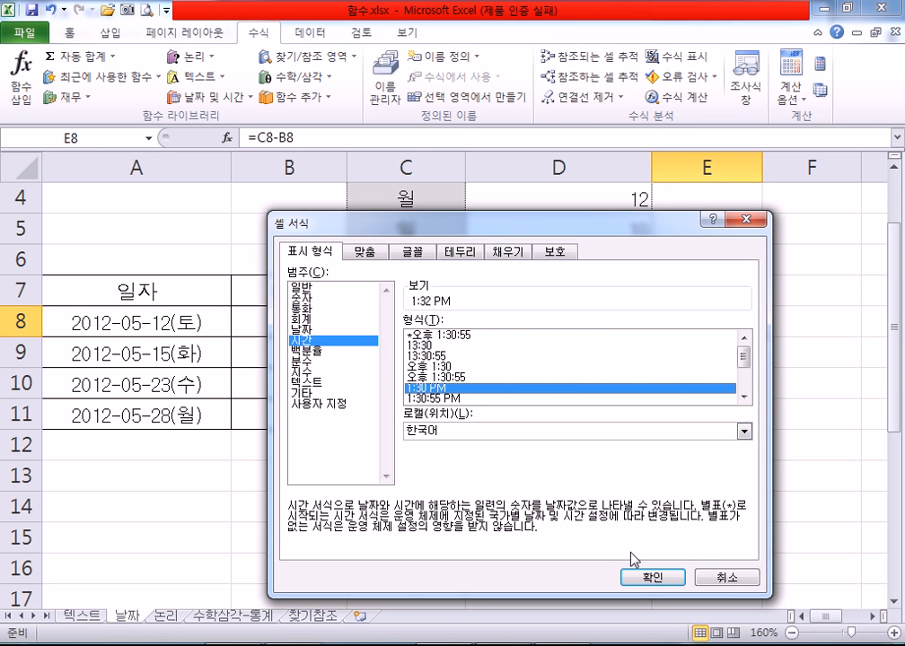
click(653, 577)
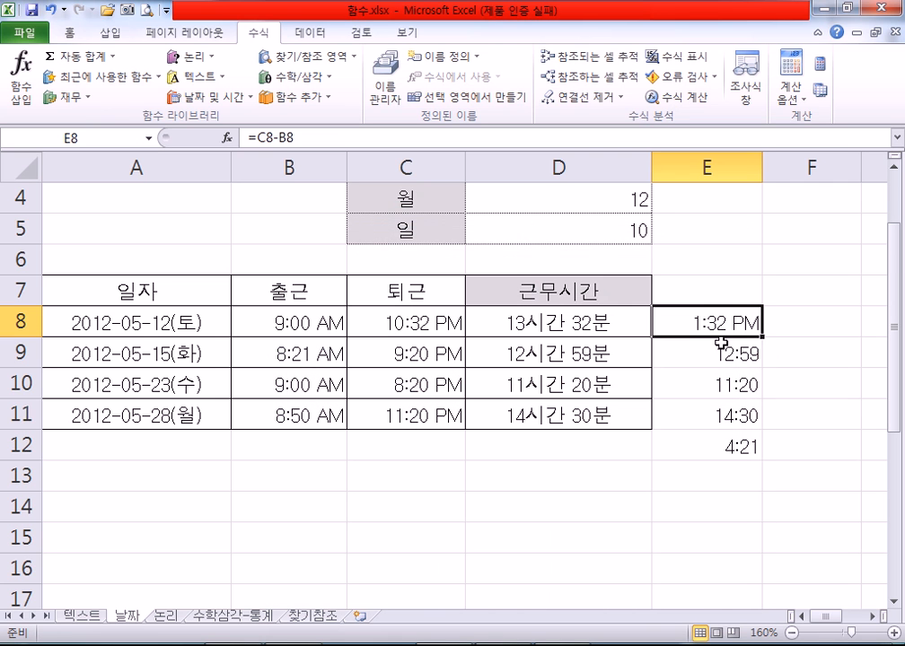
key(ctrl+1)
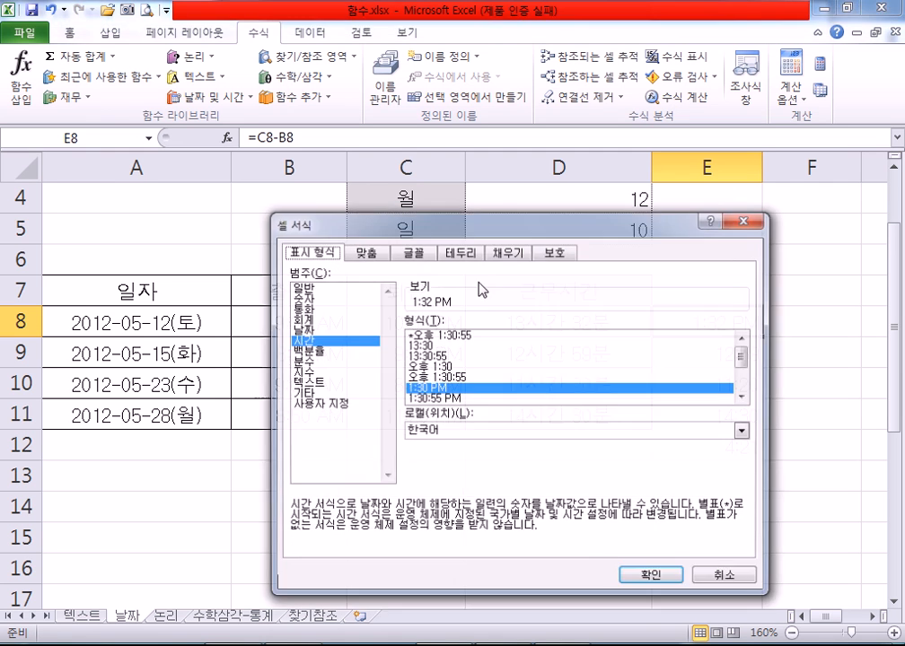
click(427, 346)
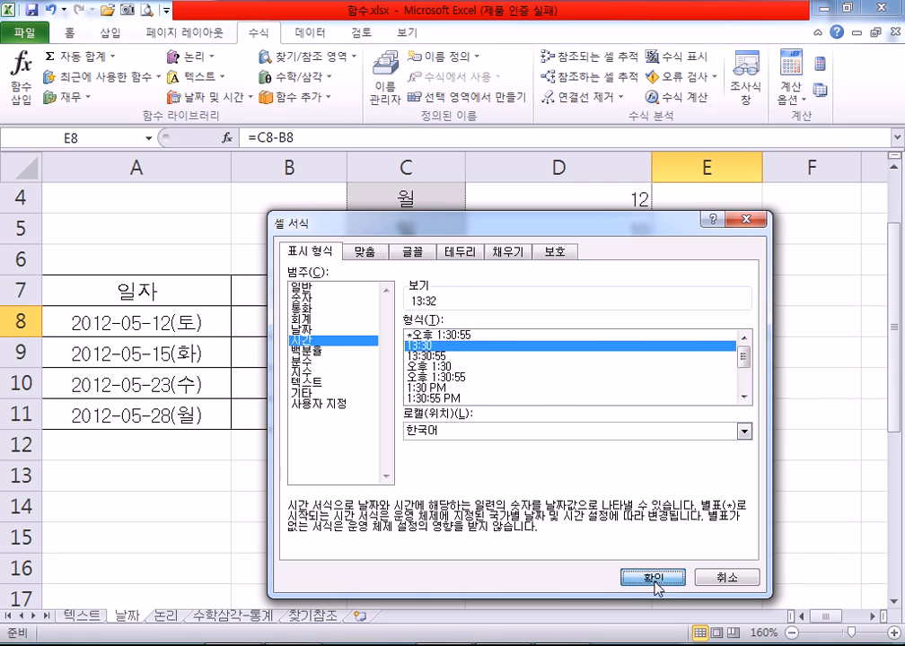
click(648, 575)
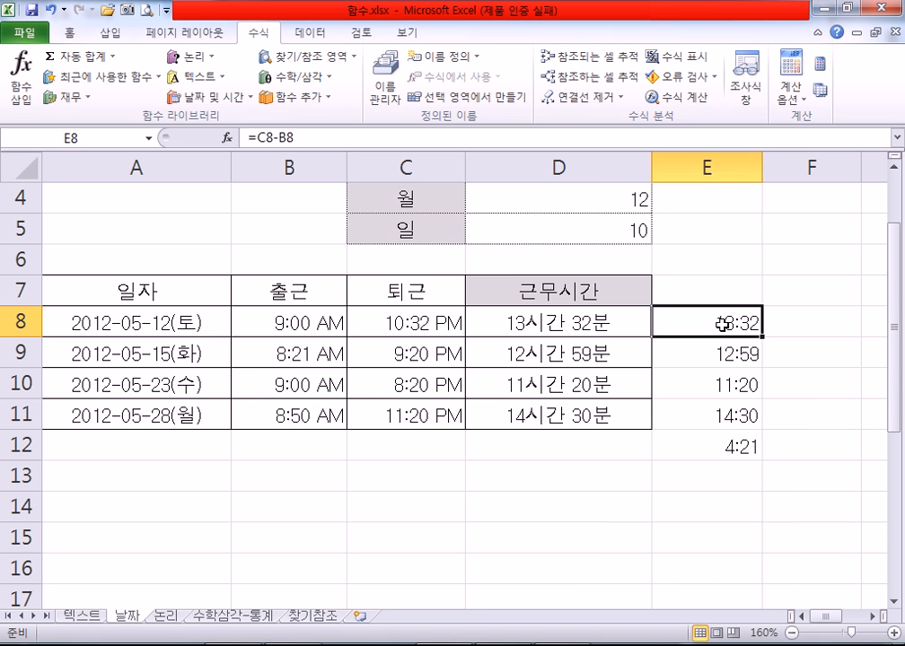
Clear E12 and re-enter =SUM(E8:E11) there with AutoSum.
click(737, 413)
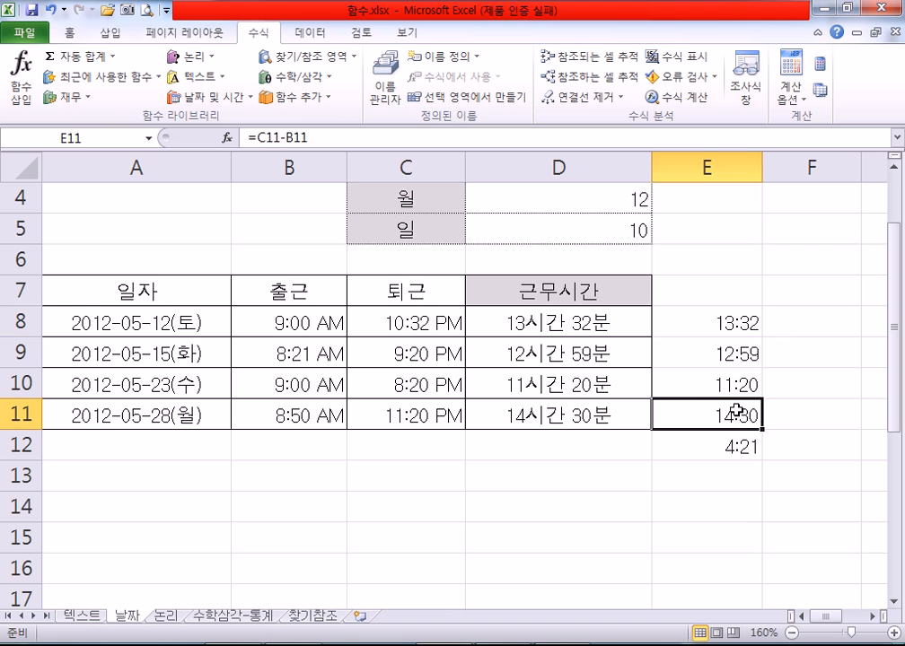
click(733, 446)
key(Delete)
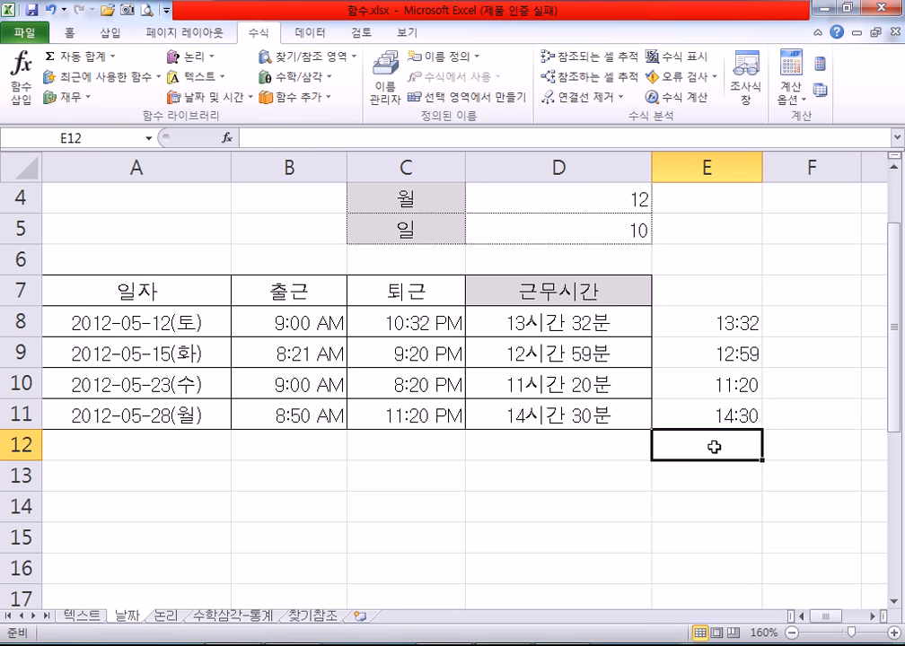
click(68, 59)
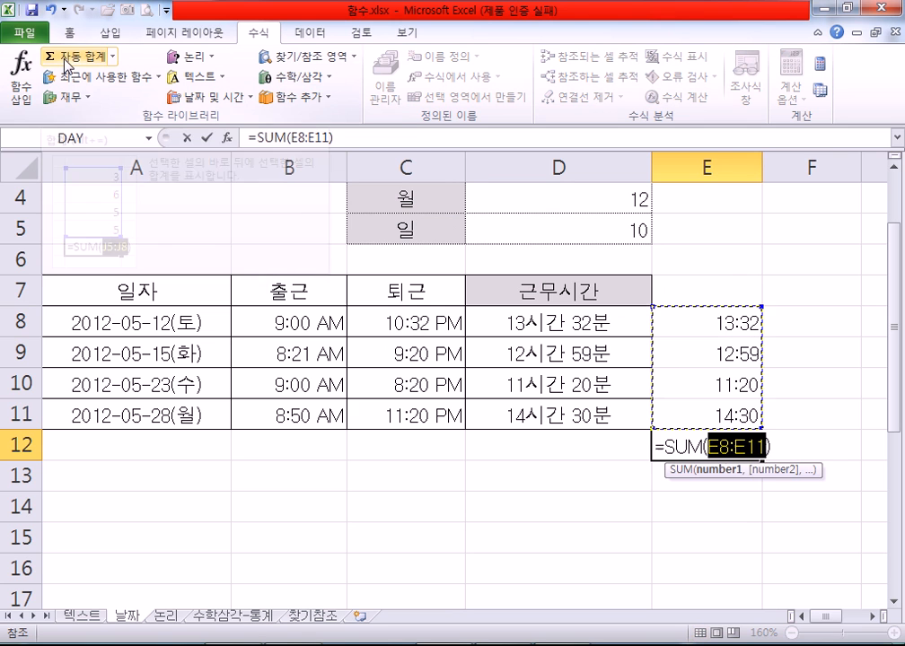
key(Return)
click(719, 442)
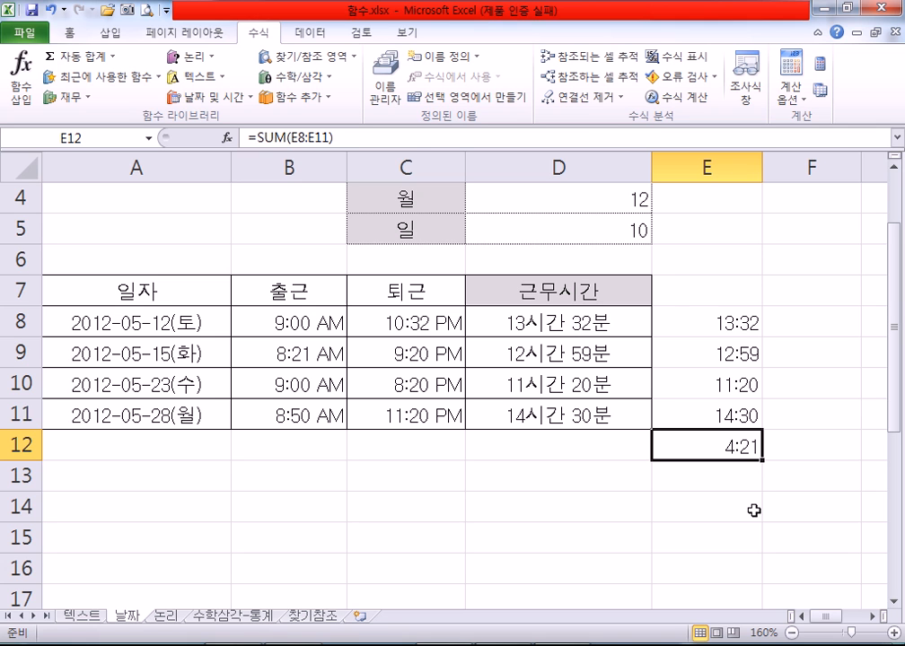
drag(694, 319, 700, 364)
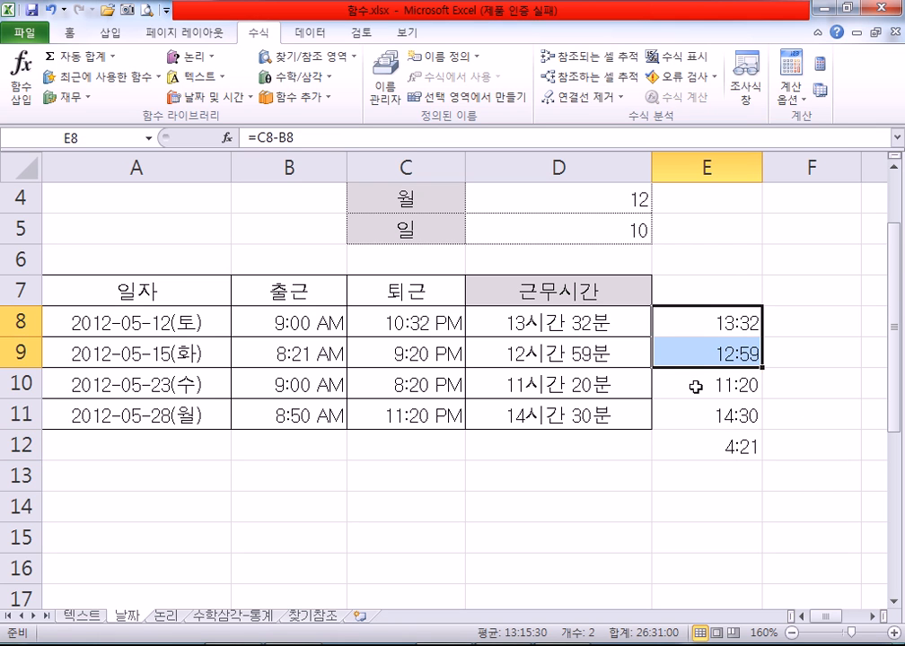
click(712, 453)
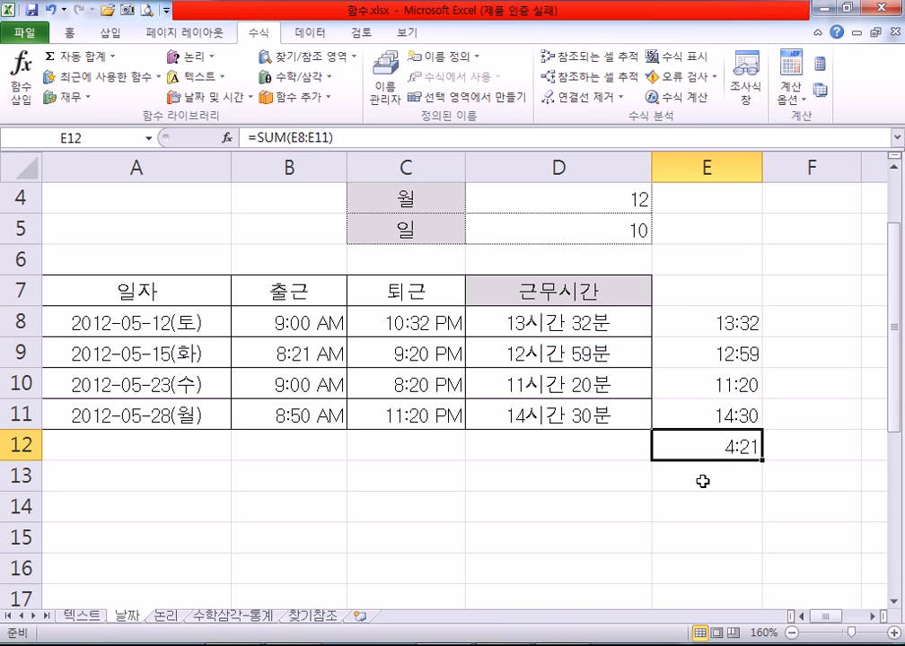
Check the sum of the times in E8:E11 against the total in E12.
drag(688, 323, 683, 417)
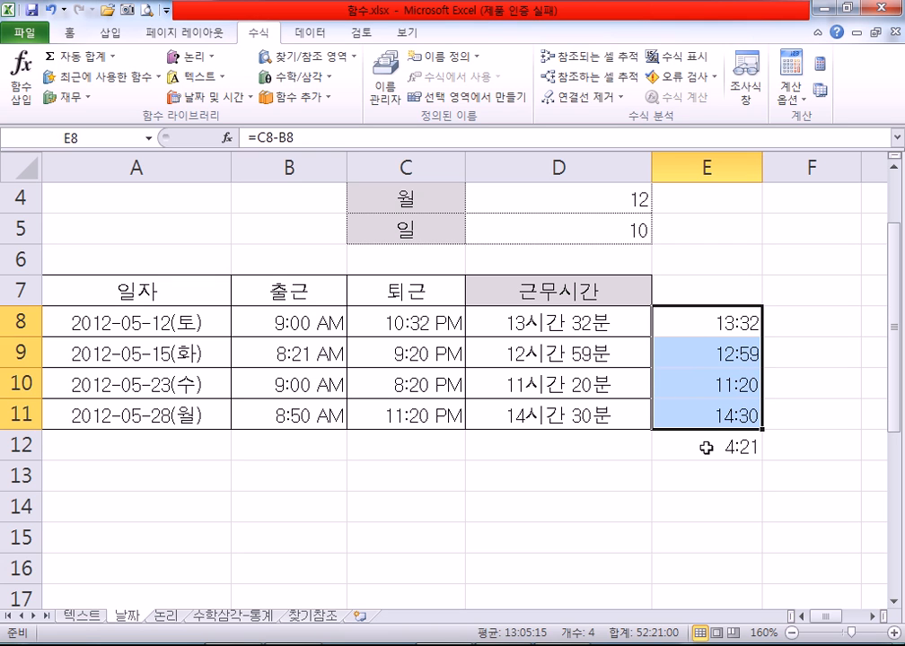
drag(691, 322, 681, 409)
drag(681, 324, 670, 424)
Open the custom number format settings for the total in E12.
click(677, 441)
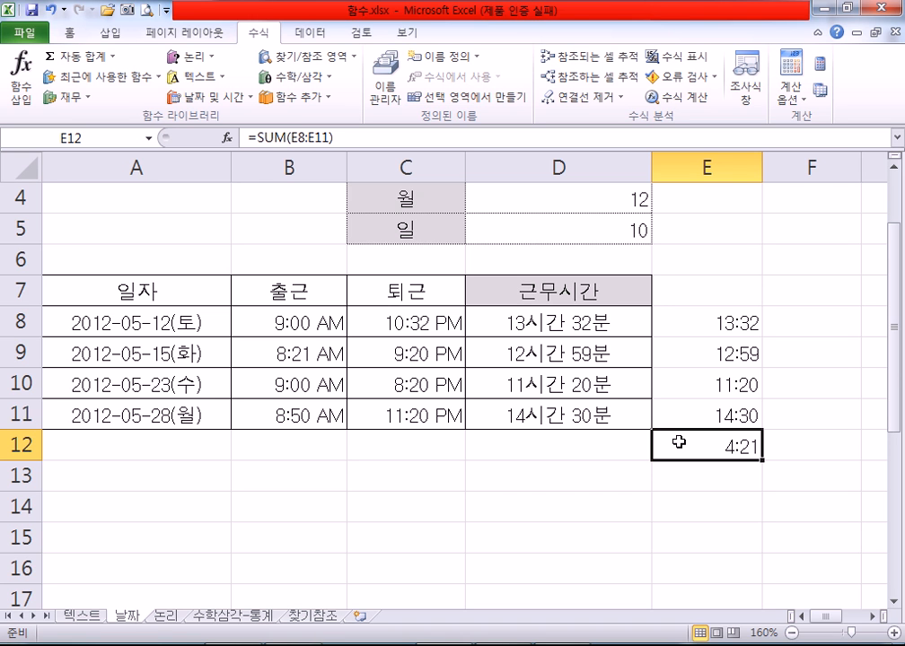
key(ctrl+1)
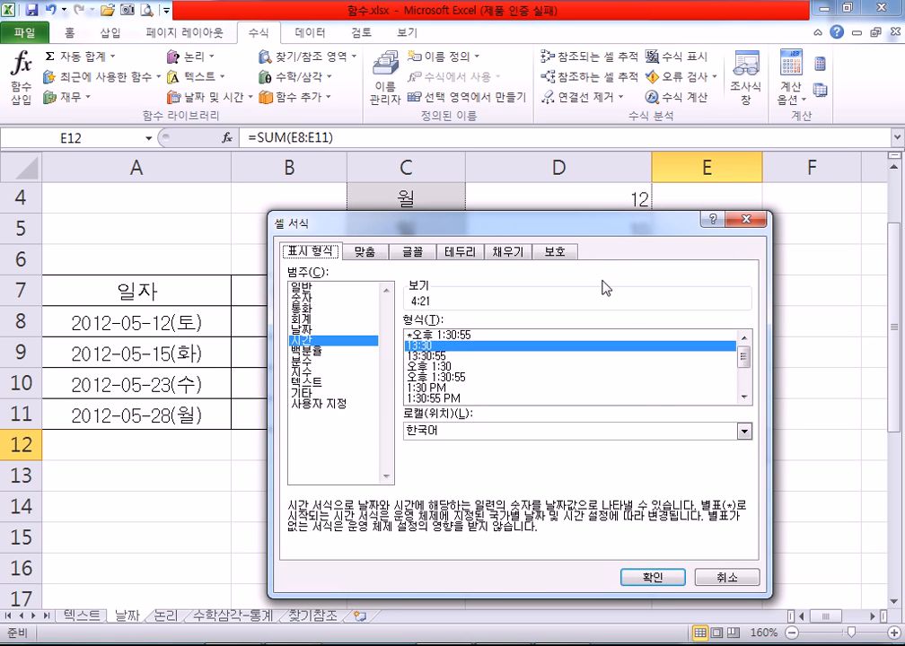
drag(575, 223, 427, 62)
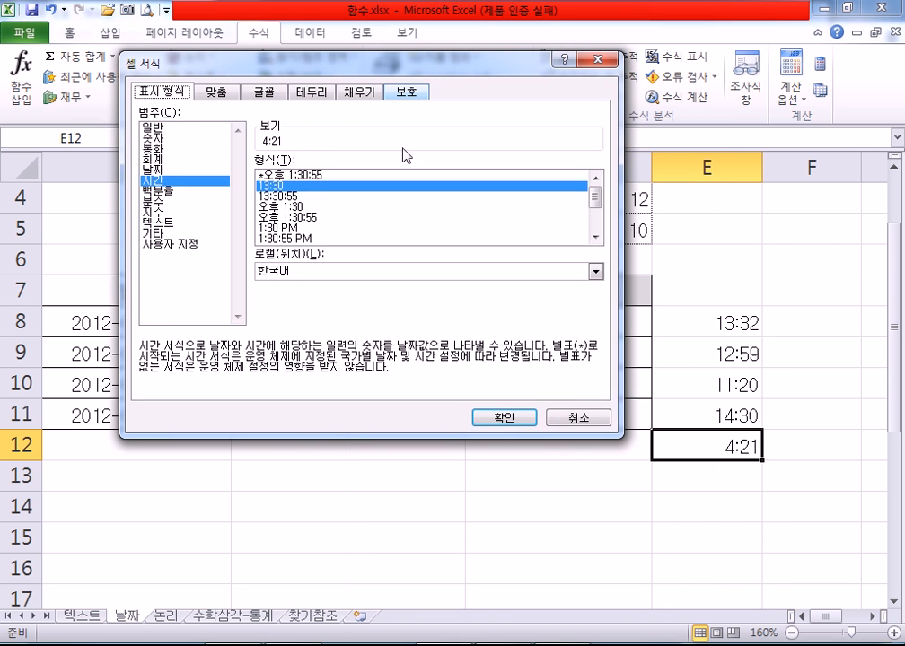
click(174, 244)
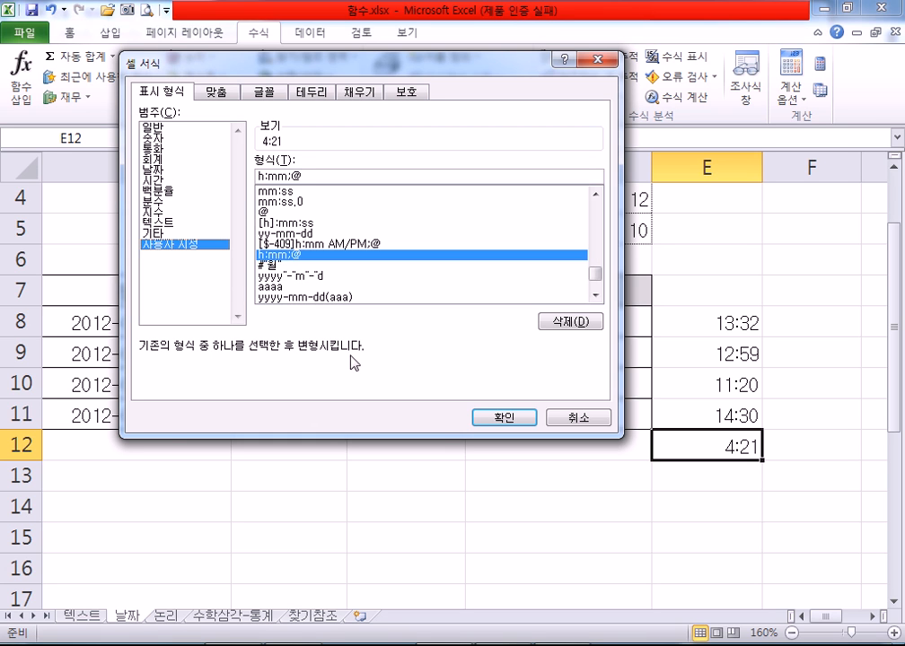
Switch to Notepad and add the note "엑셀에서는 24시간을 초과하는 시간에 대해서는 날짜를 생략하고 나머지 시간과 분만 표기" below the HOUR/MINUTE formula.
key(alt+Tab)
scroll(473, 317, down, 1)
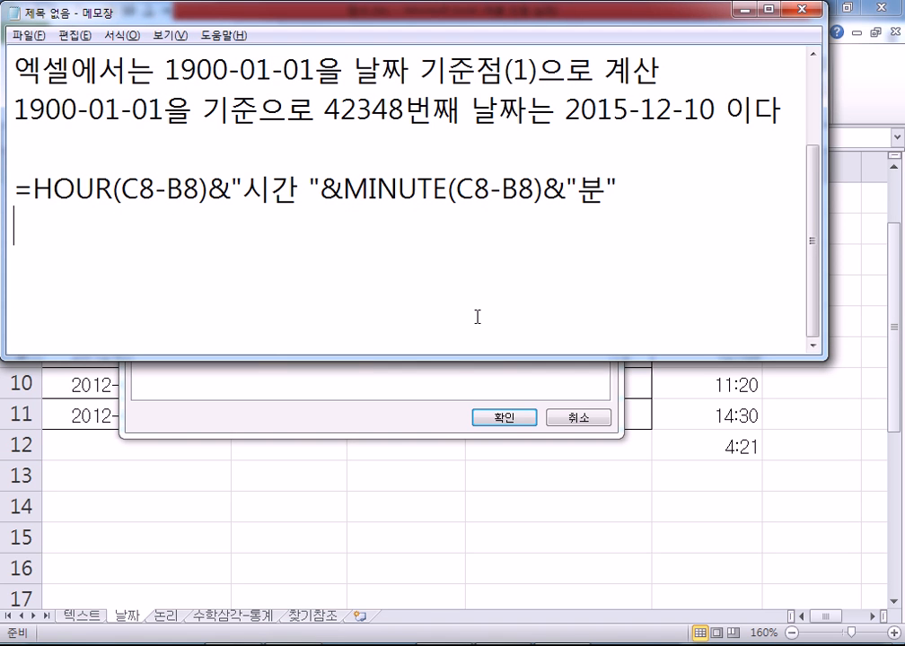
text(엑셀에서는 3)
key(BackSpace)
text(24시간으을 초과하는 )
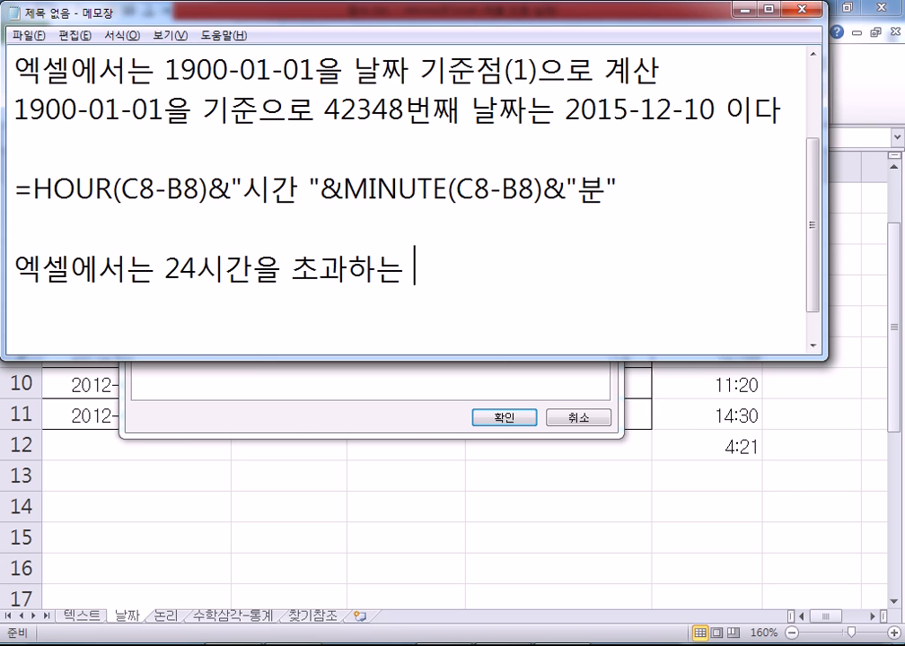
text(시간에)
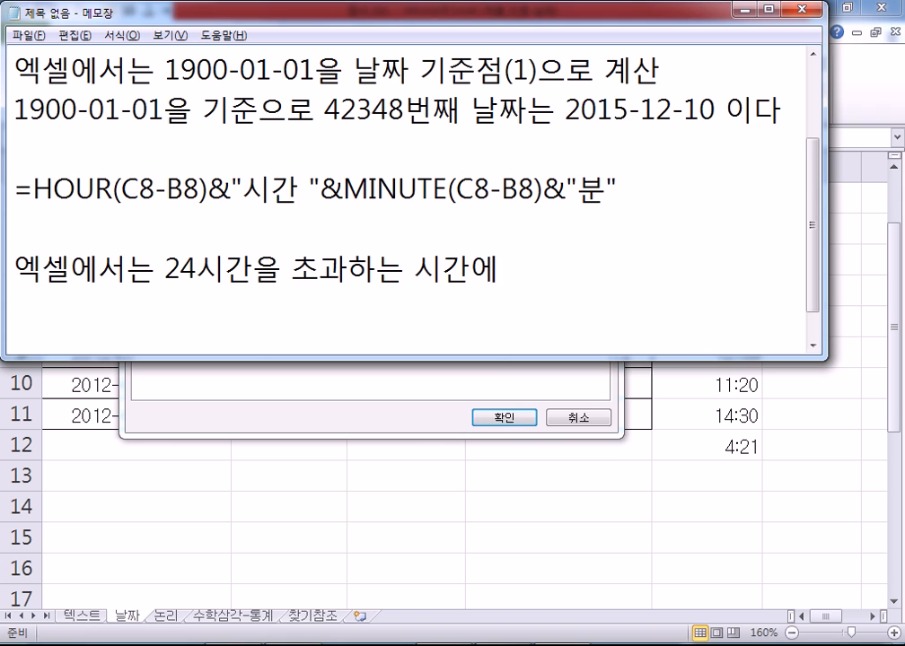
text( 대해서는 날짜를 )
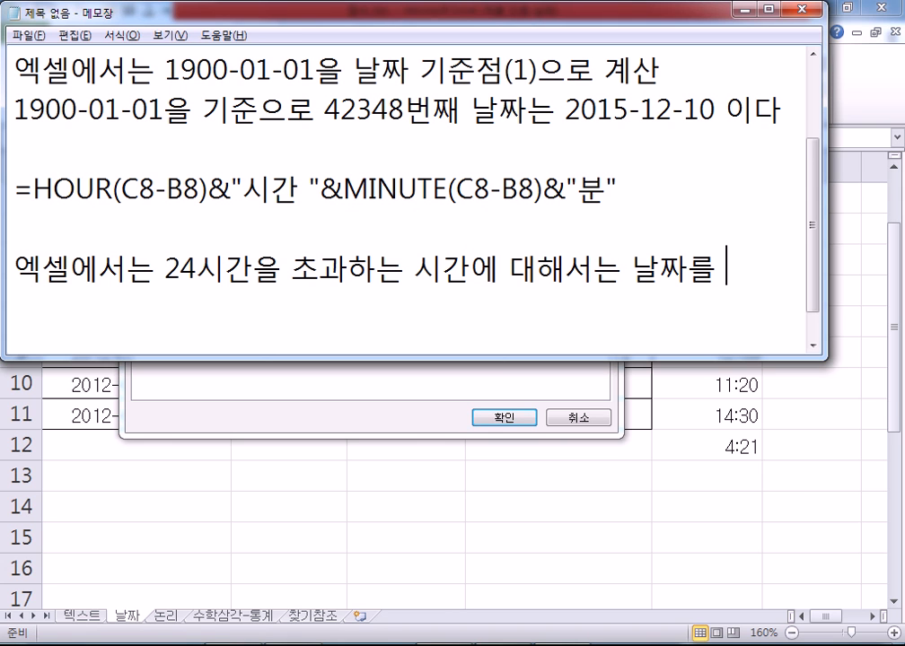
text(생략하고)
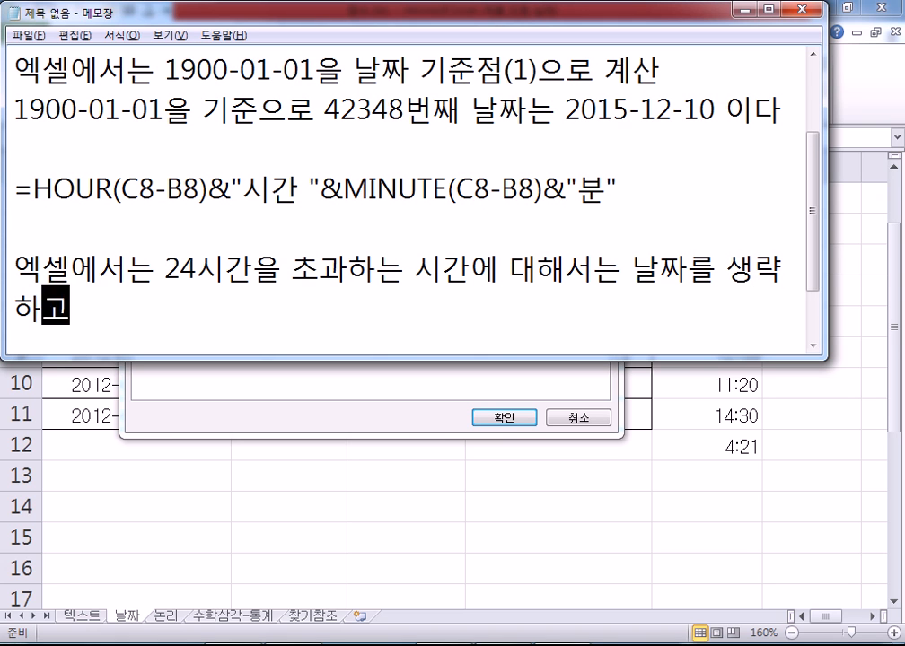
text( 나머지 시간과 ㅂ)
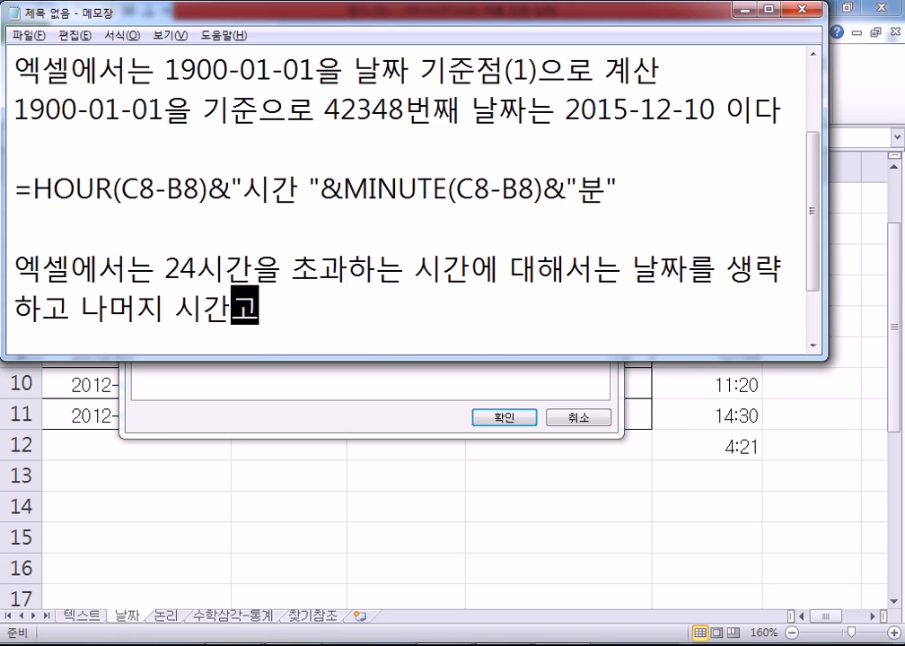
text(분만 표기)
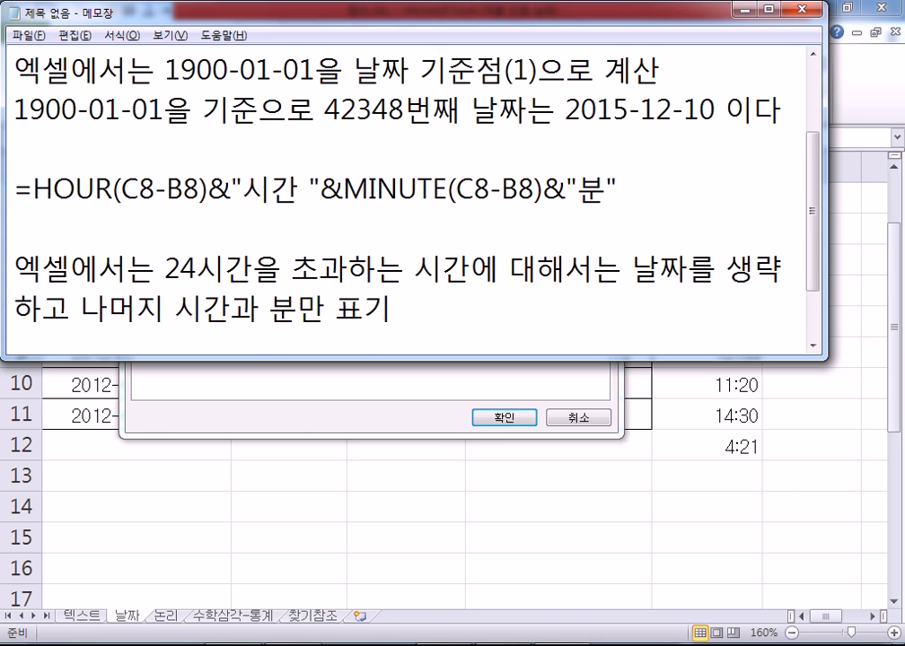
Add the example line "27시간 10분 > 3:10 X > 27:10 O" below the 24-hour note.
key(Return)
text(27시)
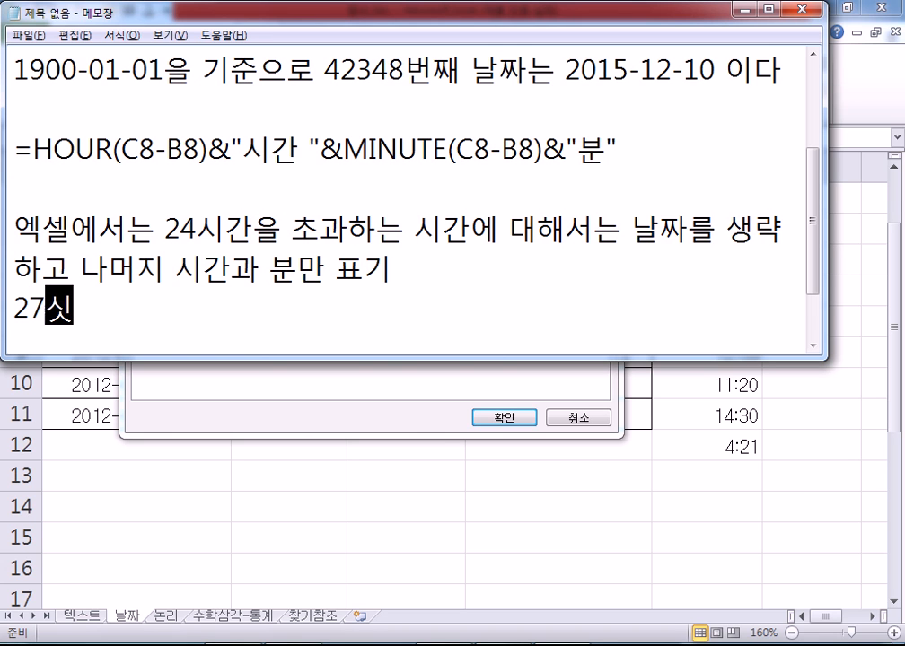
text(간 10분 )
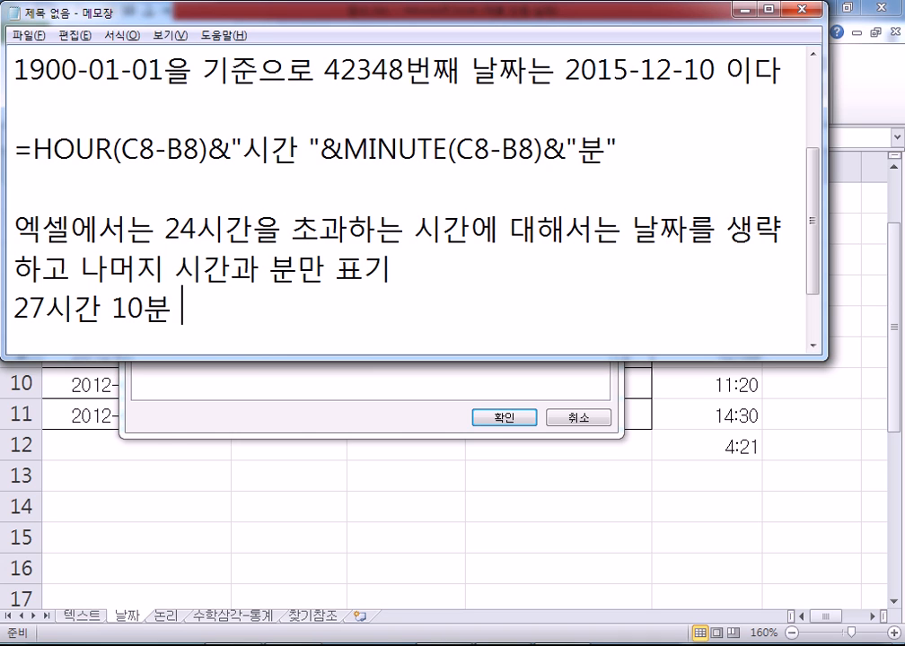
text(> 3:10)
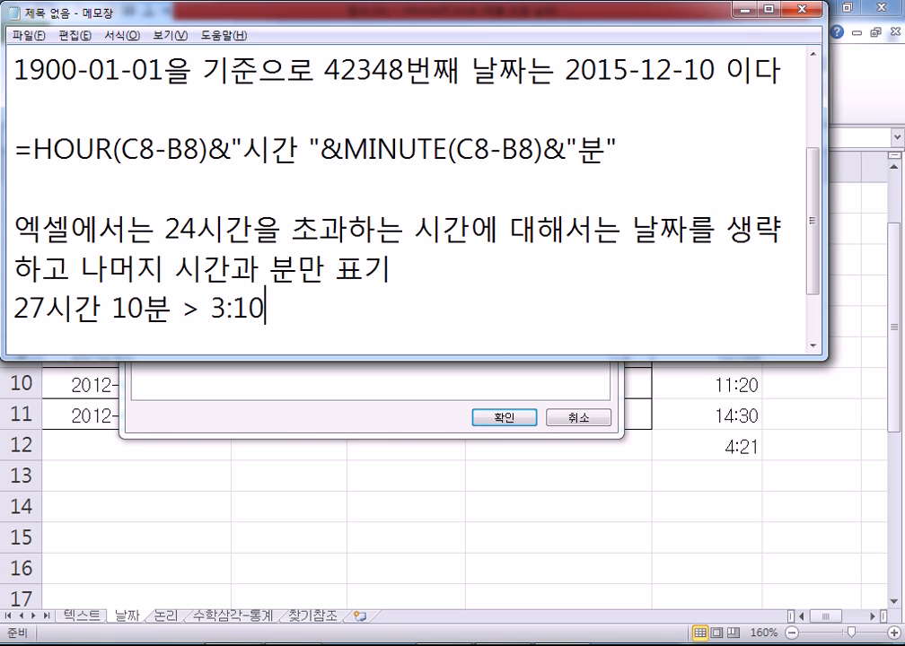
text(X ?)
key(BackSpace)
text(> 28)
key(BackSpace)
text(7:10)
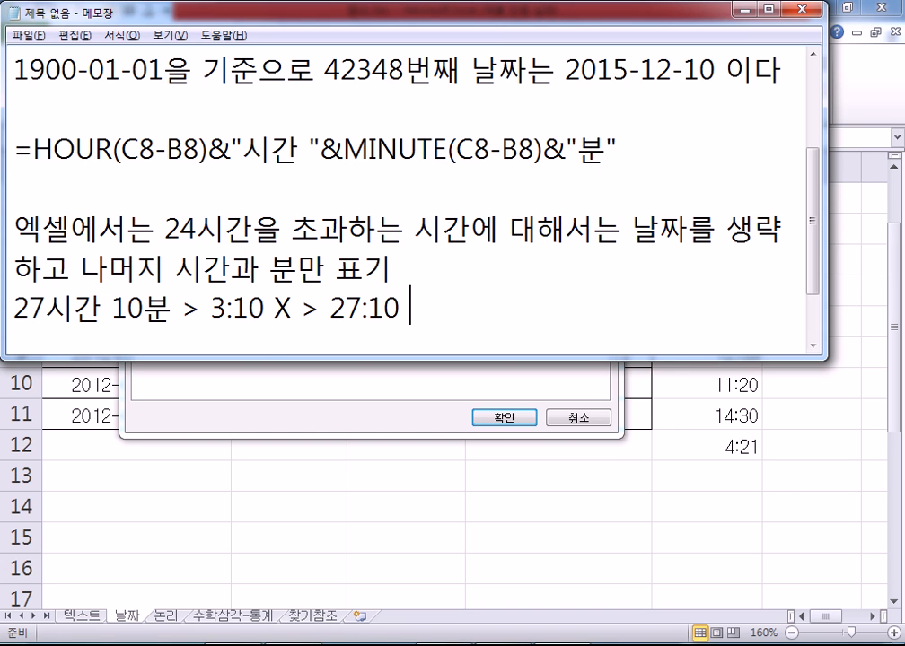
text( o)
key(BackSpace)
text(O)
key(Return)
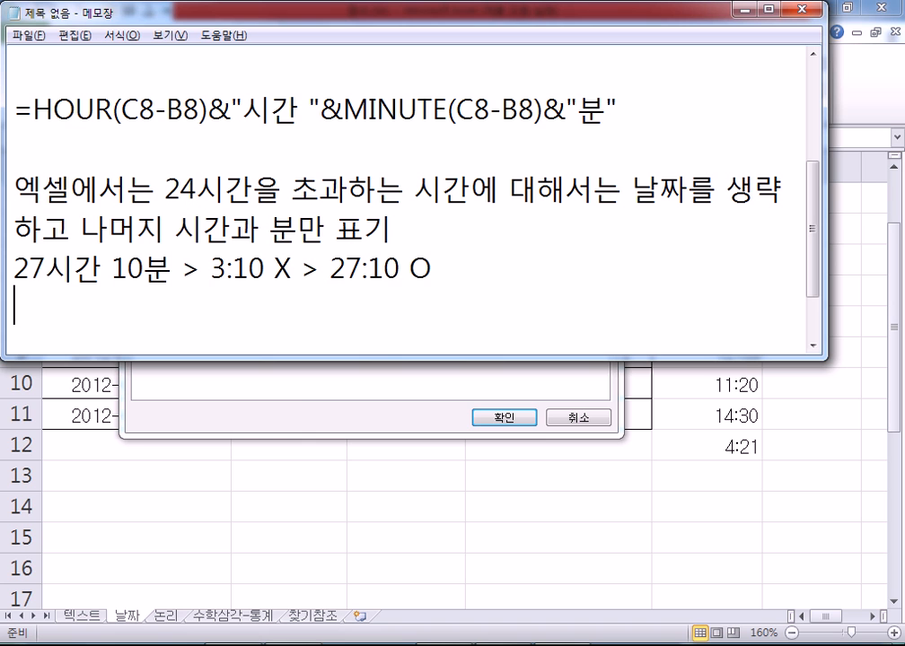
Switch back to Excel and shorten E12's custom format code to h:mm.
click(302, 404)
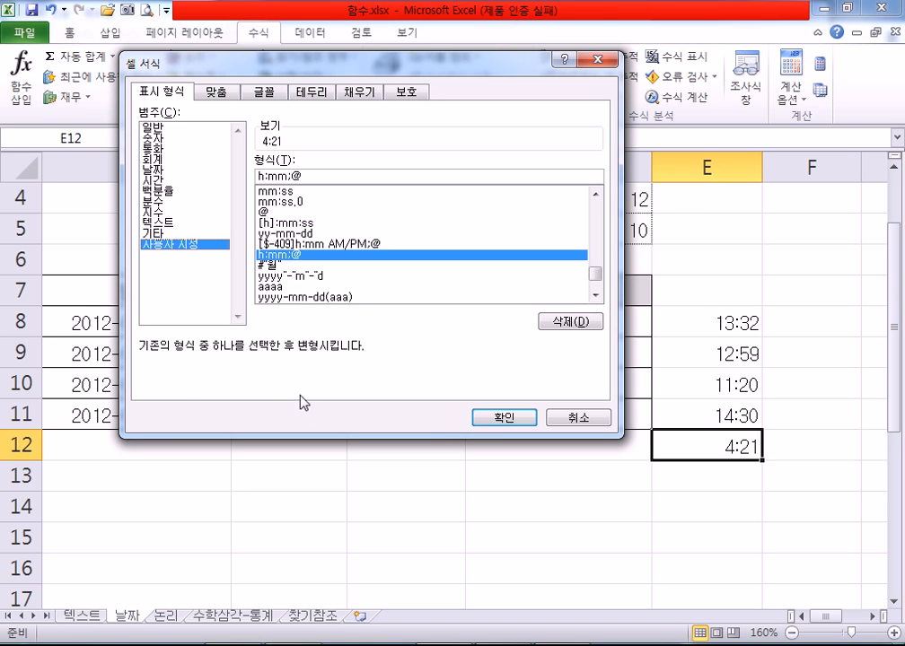
key(BackSpace)
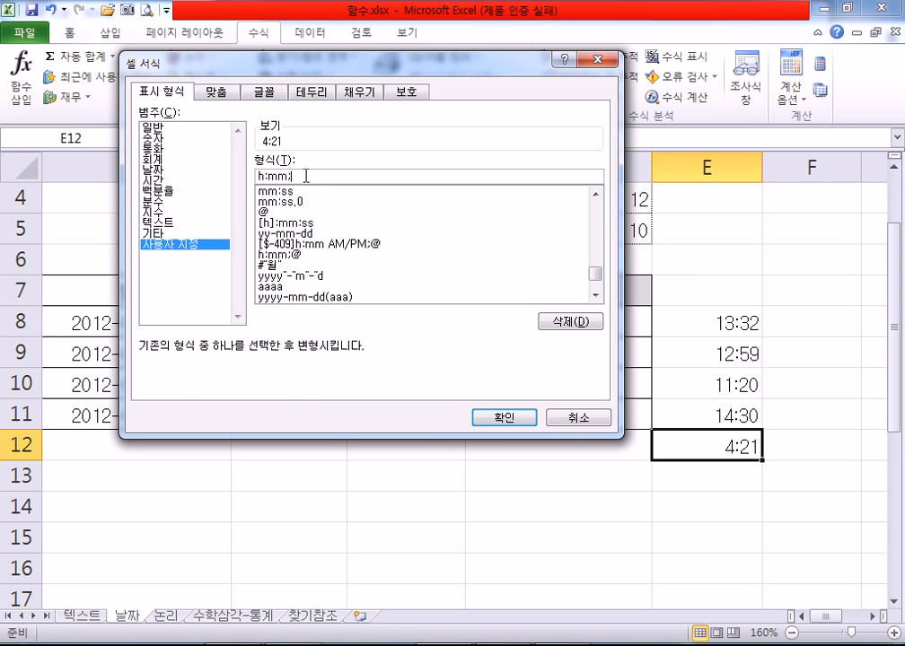
key(BackSpace)
double_click(303, 176)
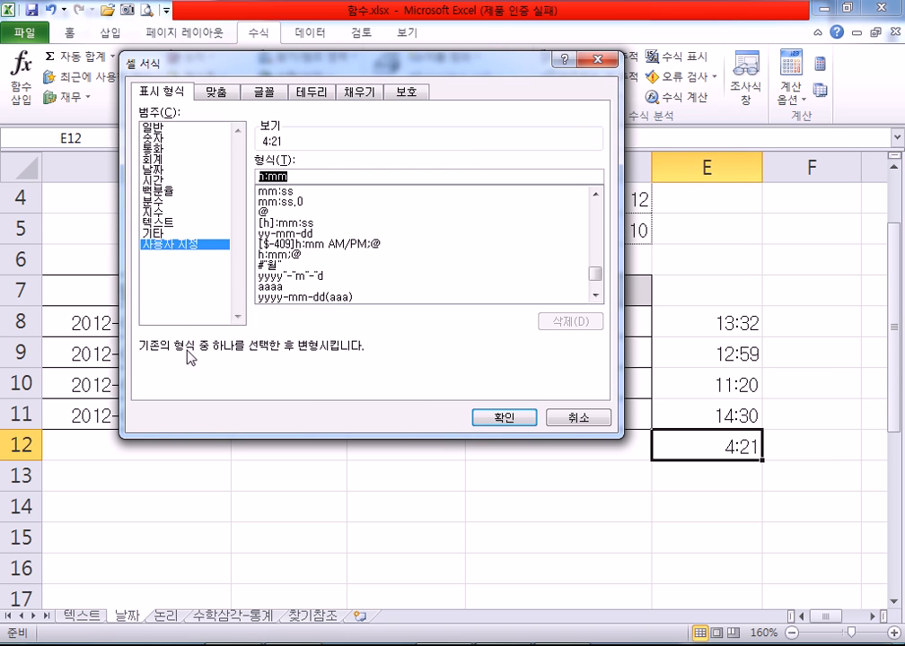
Copy the h:mm code into Notepad and complete the line "h:mm > [h]:mm" below the example, highlighting the bracketed h.
key(ctrl+c)
key(alt+Tab)
key(ctrl+v)
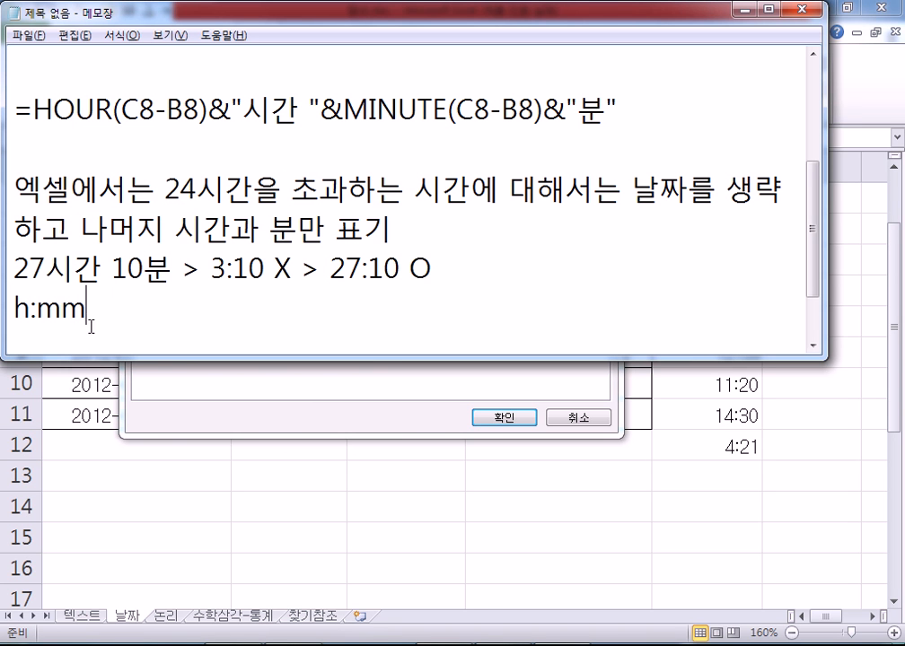
text(>)
key(ctrl+v)
key(Return)
key(BackSpace)
key(Left)
key(Left)
key(Left)
key(Left)
text([)
key(Right)
text(])
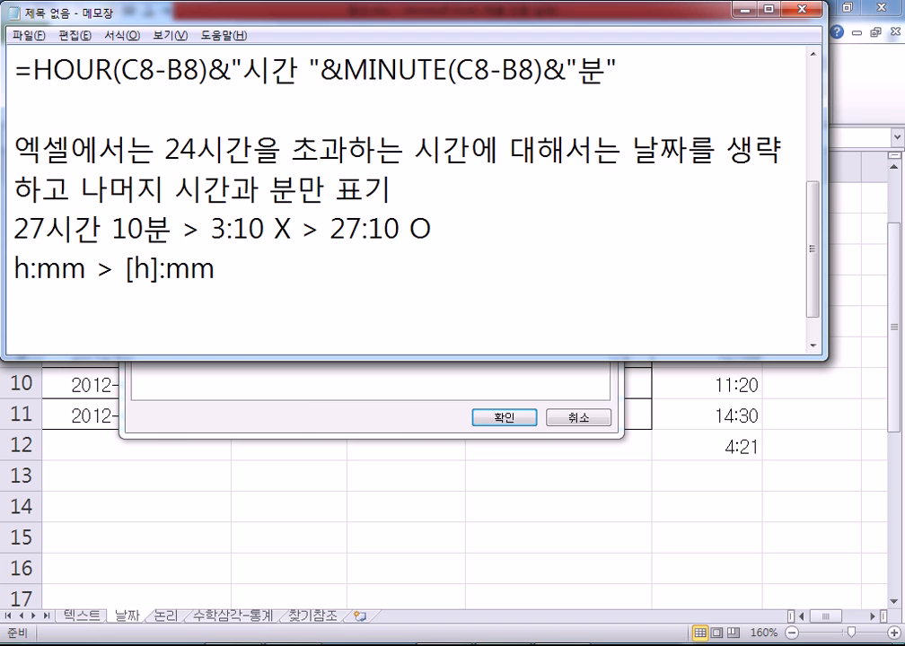
key(Left)
key(Left)
key(shift+Right)
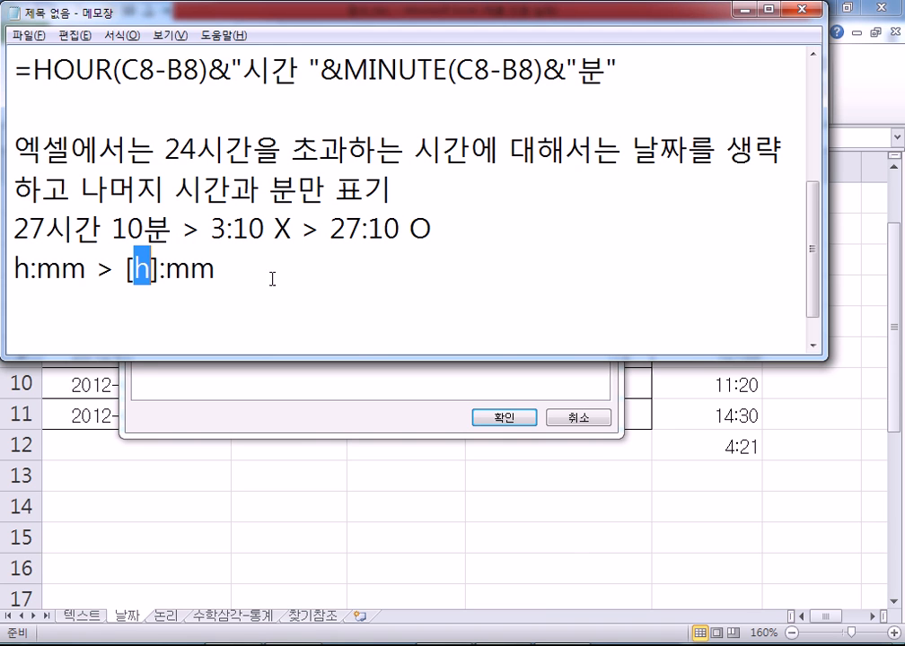
Switch to Excel and apply the custom number format [h]:mm to E12.
key(alt+Tab)
click(281, 176)
click(261, 176)
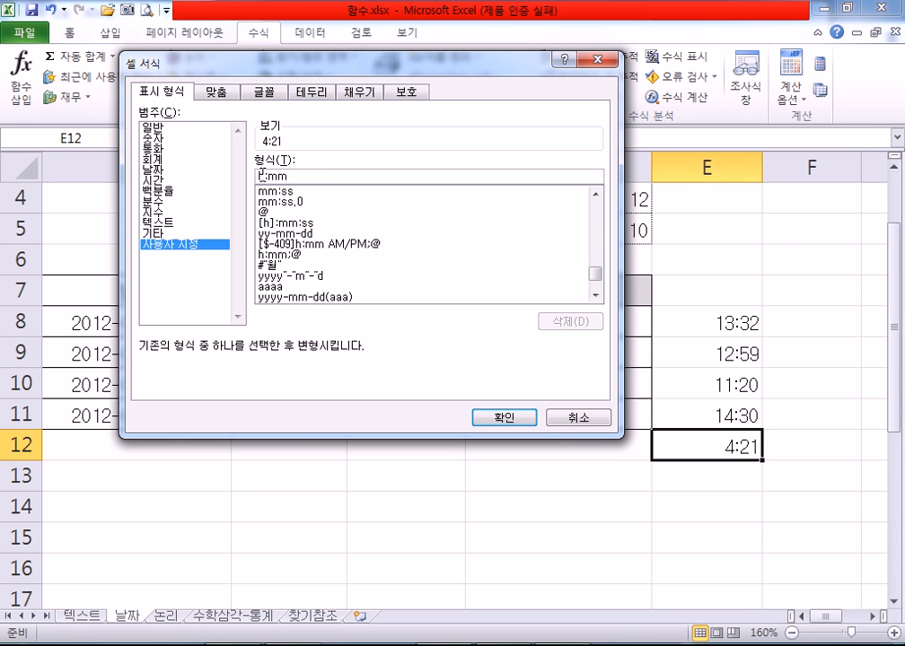
text([)
key(Right)
text(])
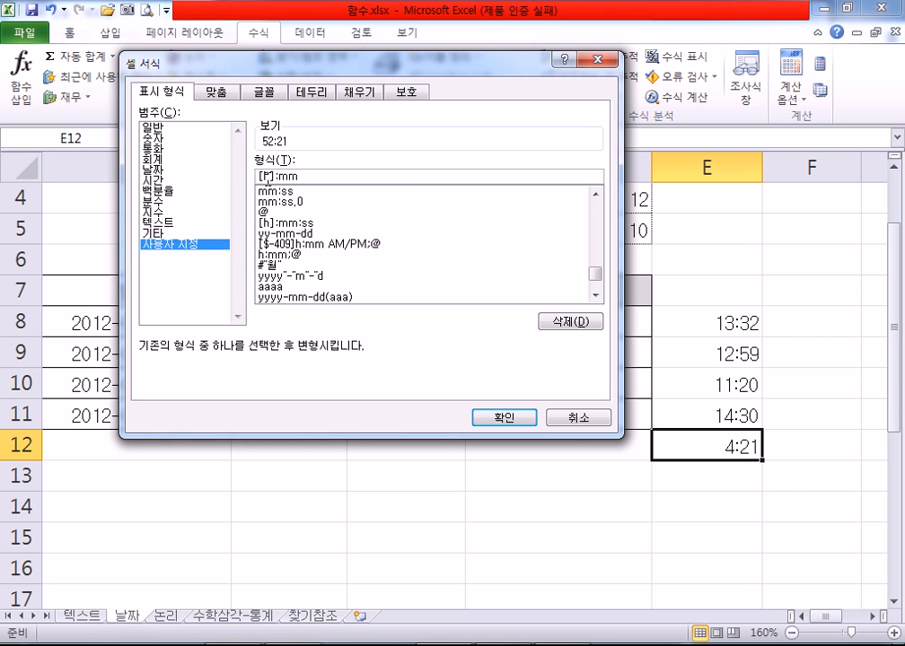
click(512, 418)
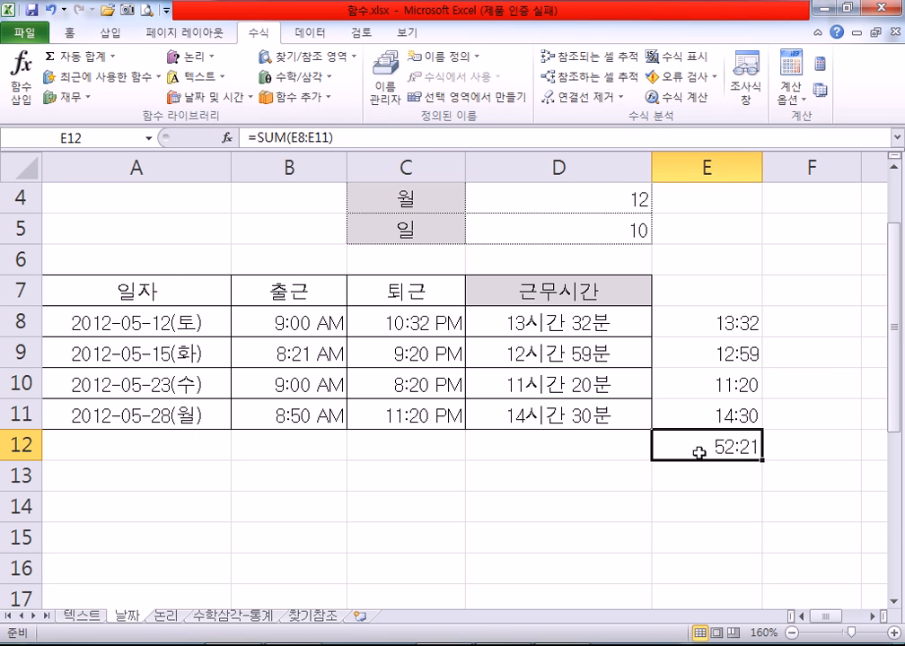
Reopen E12's cell format and compare its code with the "h:mm > [h]:mm" line in Notepad.
key(alt+Tab)
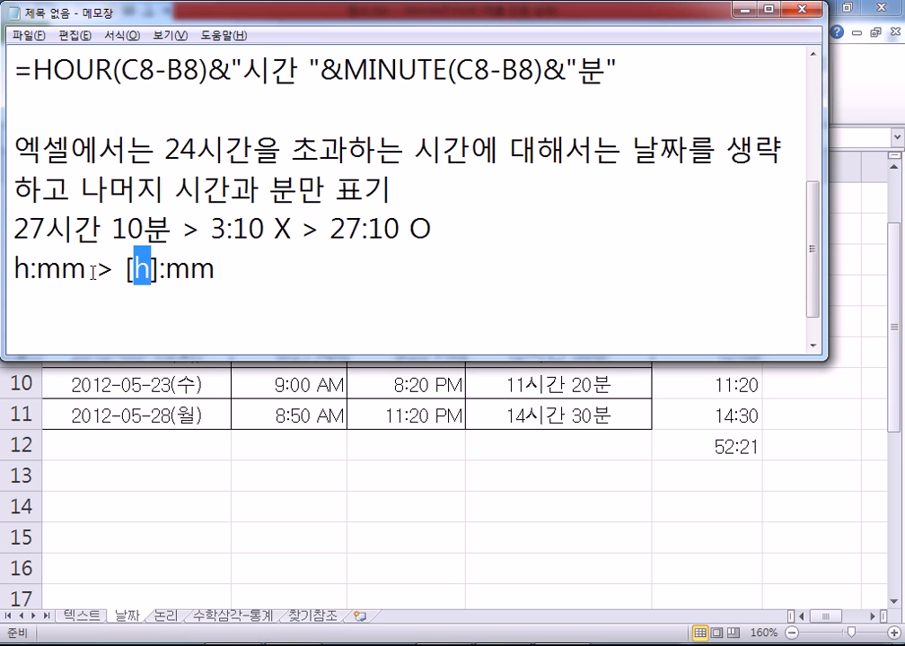
key(alt+Tab)
key(ctrl+1)
drag(296, 176, 258, 176)
key(alt+Tab)
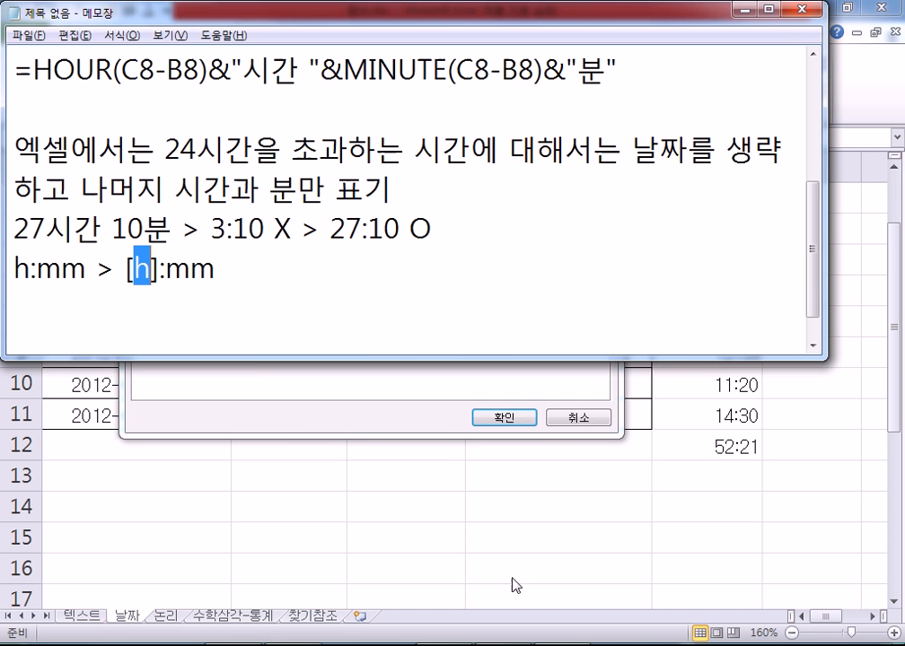
drag(14, 267, 160, 269)
click(130, 269)
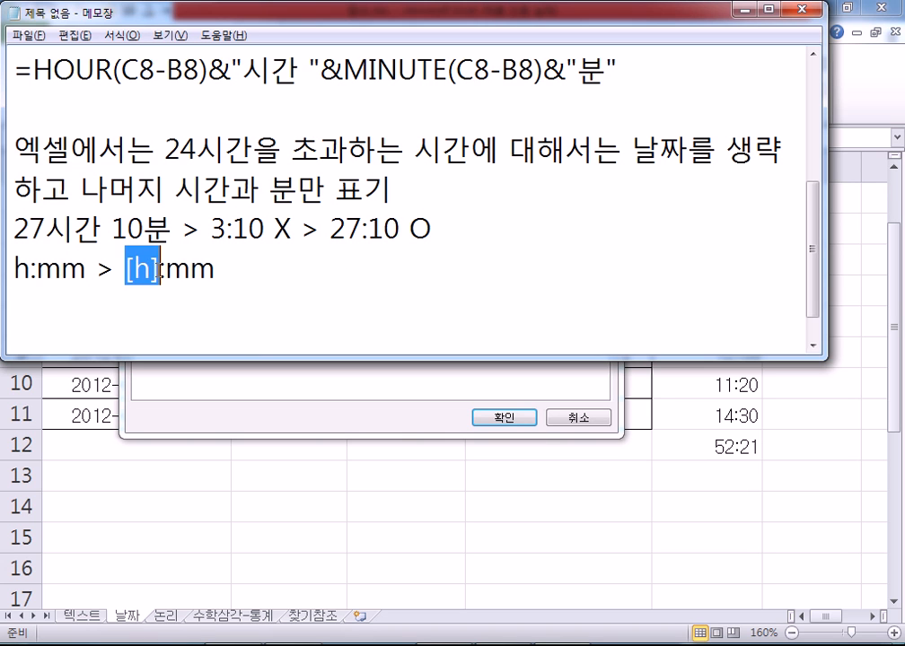
Add the line "3:10 > 27:10" below the format comparison in Notepad.
click(175, 307)
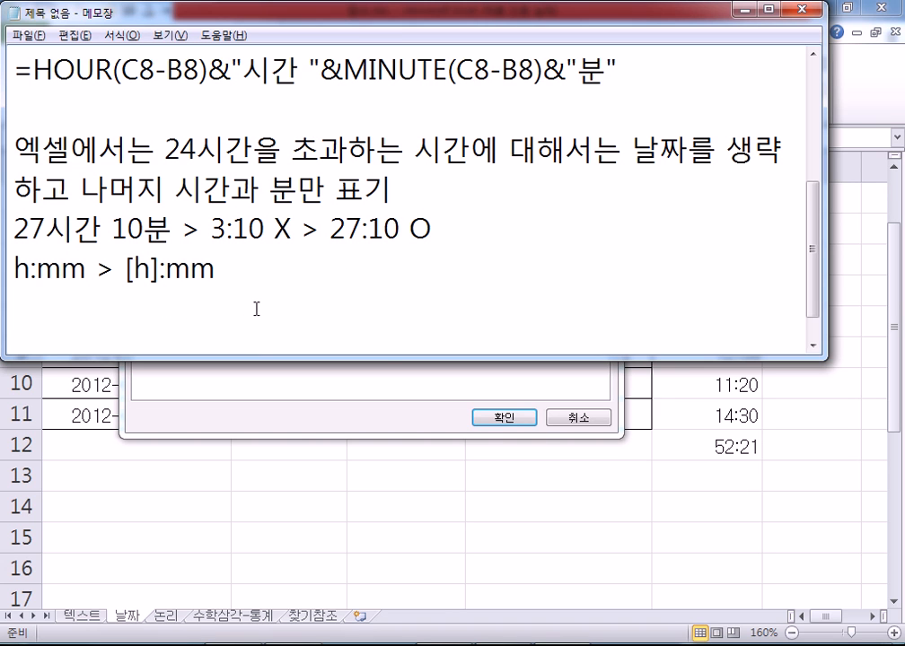
text(3:10)
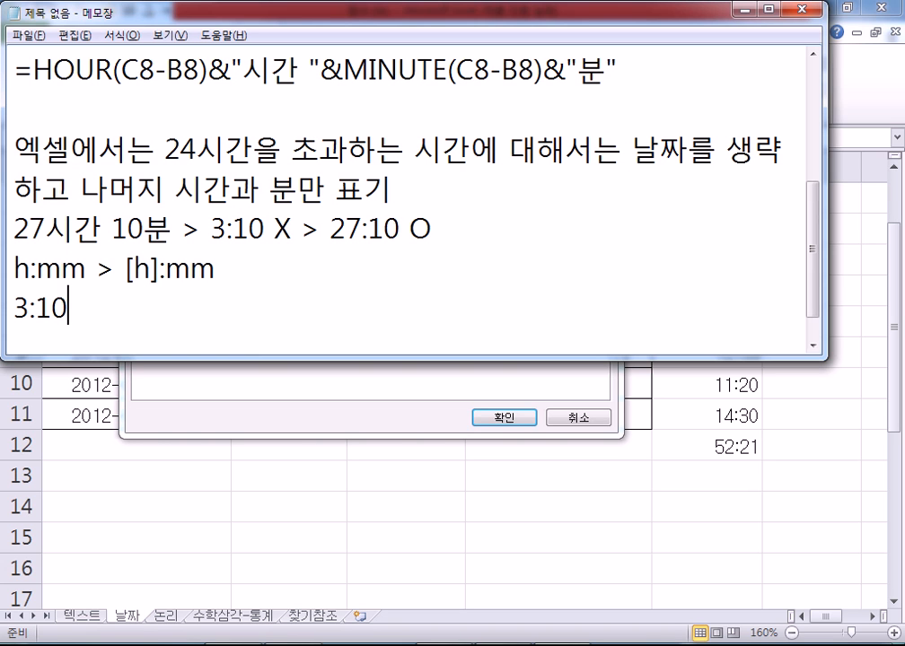
text( > 27:10)
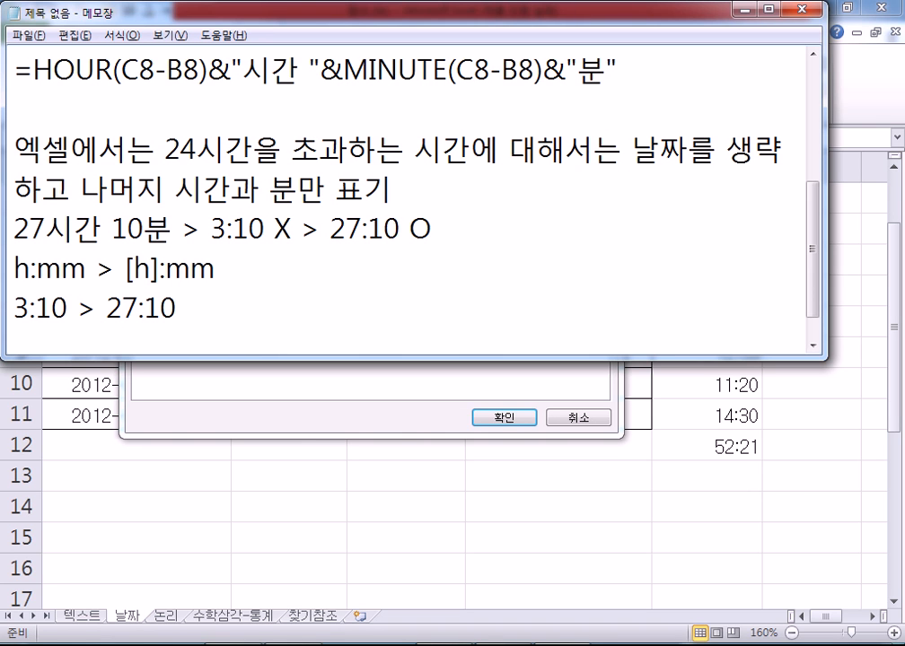
key(Return)
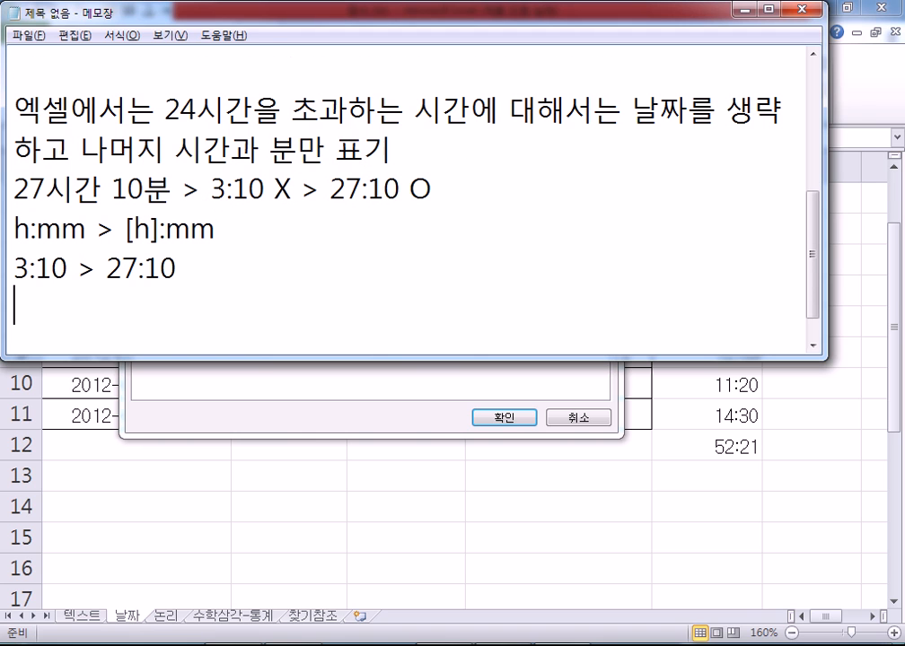
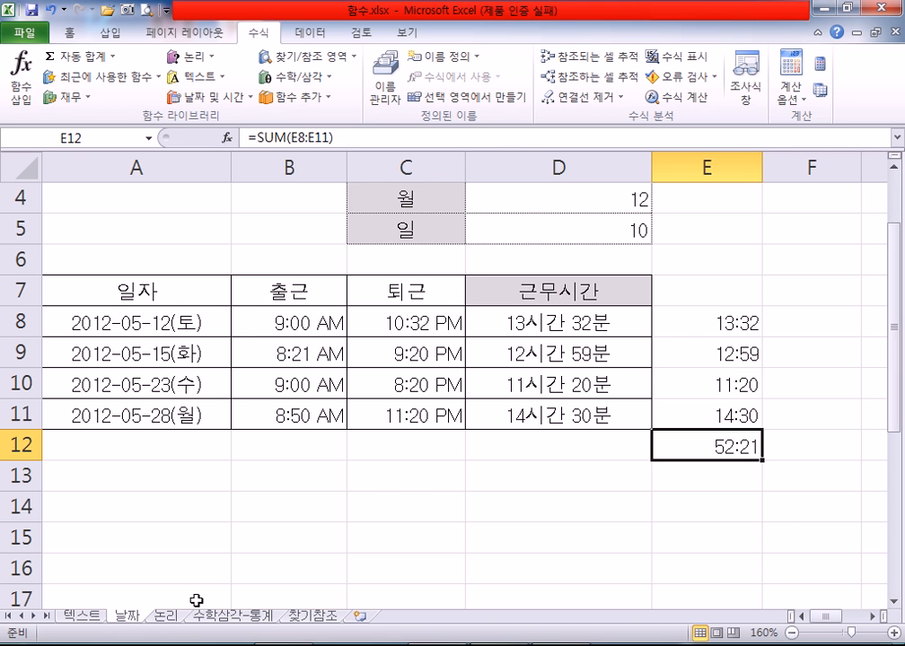
Switch to the 논리 worksheet in Excel.
click(165, 616)
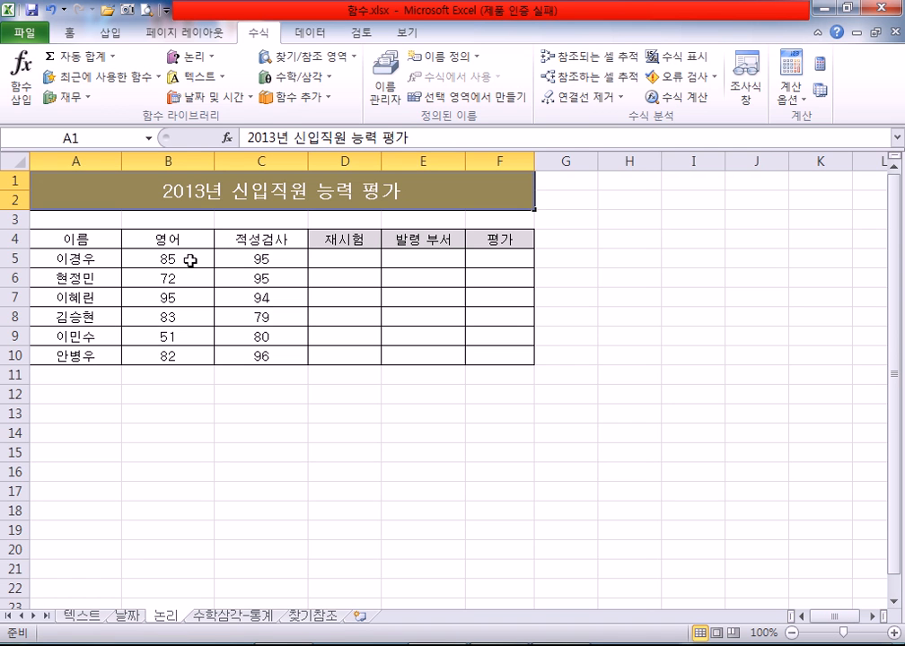
Review the overtime table on the 날짜 worksheet and return to the 논리 worksheet.
scroll(197, 274, up, 2)
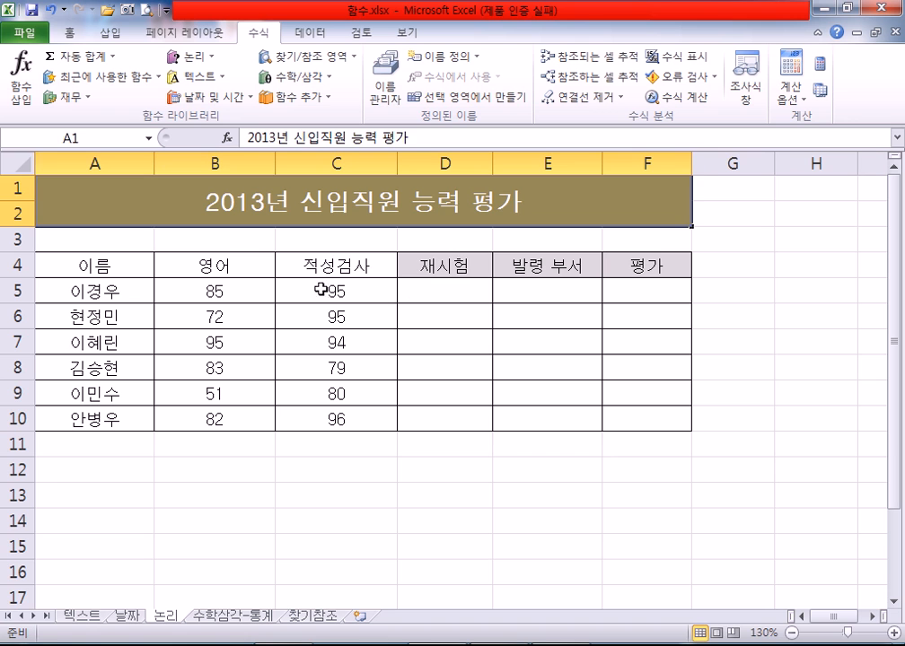
click(409, 290)
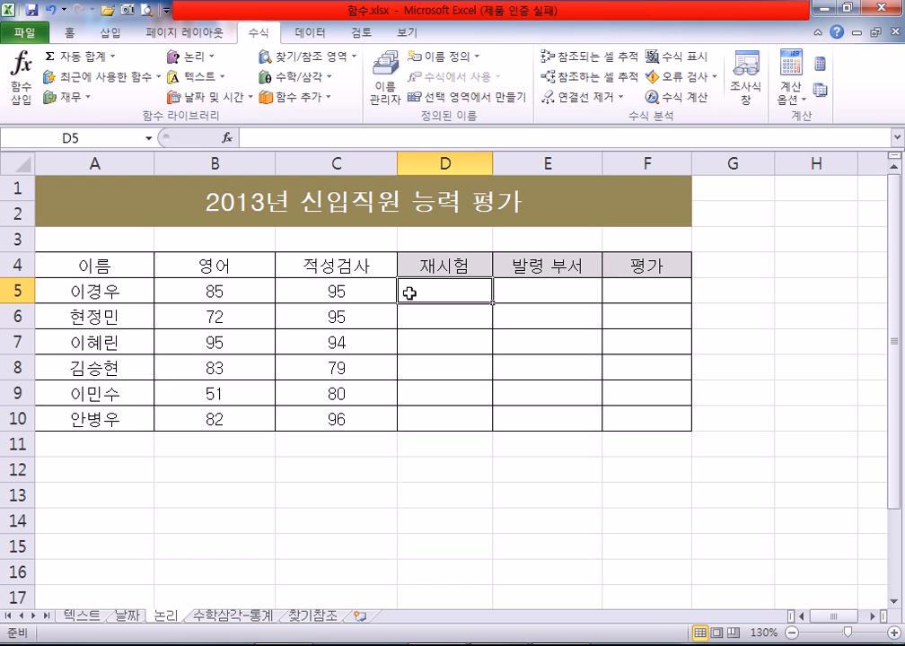
click(130, 617)
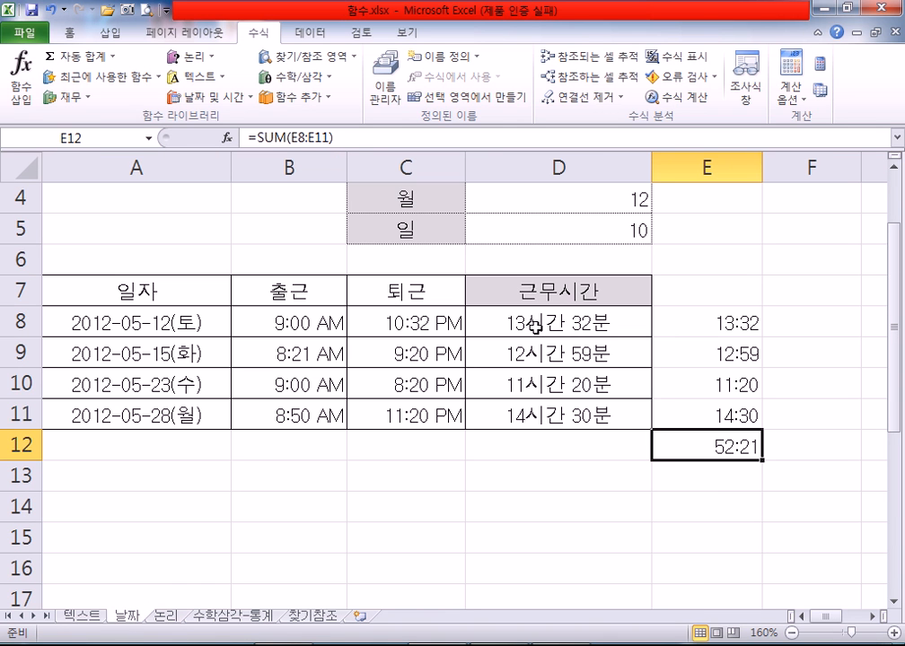
scroll(525, 318, up, 1)
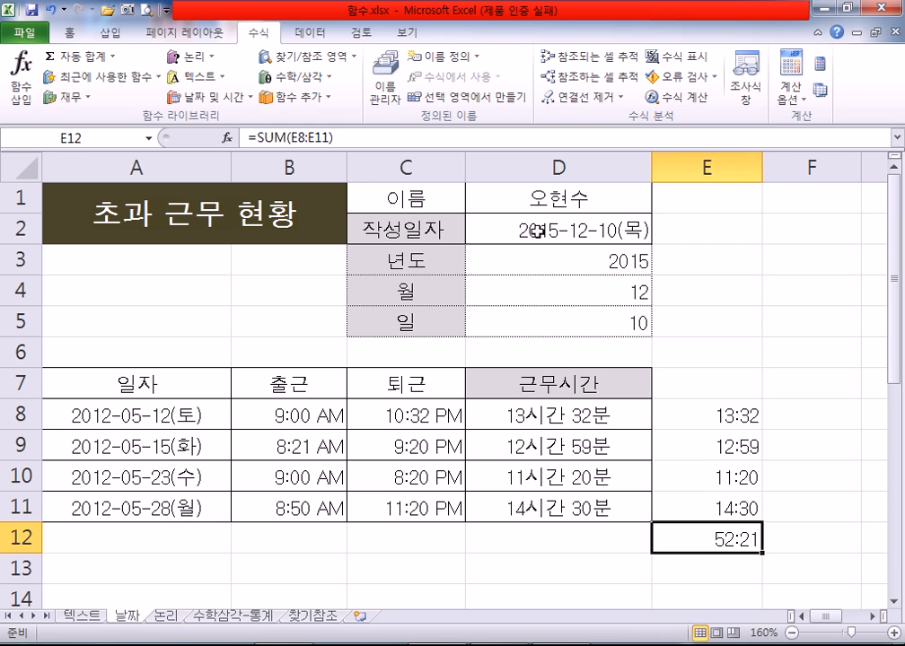
click(166, 618)
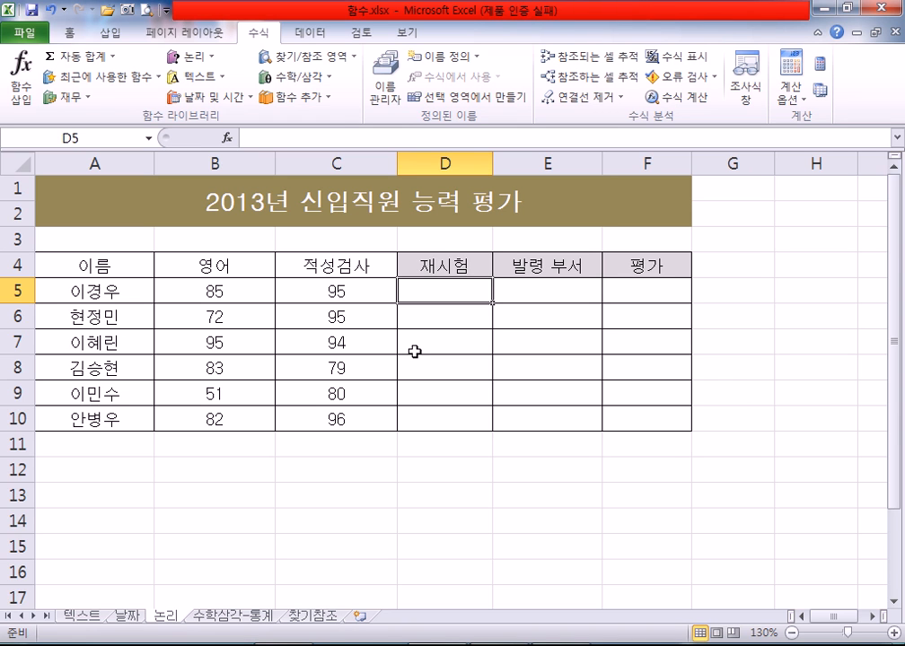
Examine the 영어 and 적성검사 scores in row 5 and select the 재시험 cell D5.
click(218, 295)
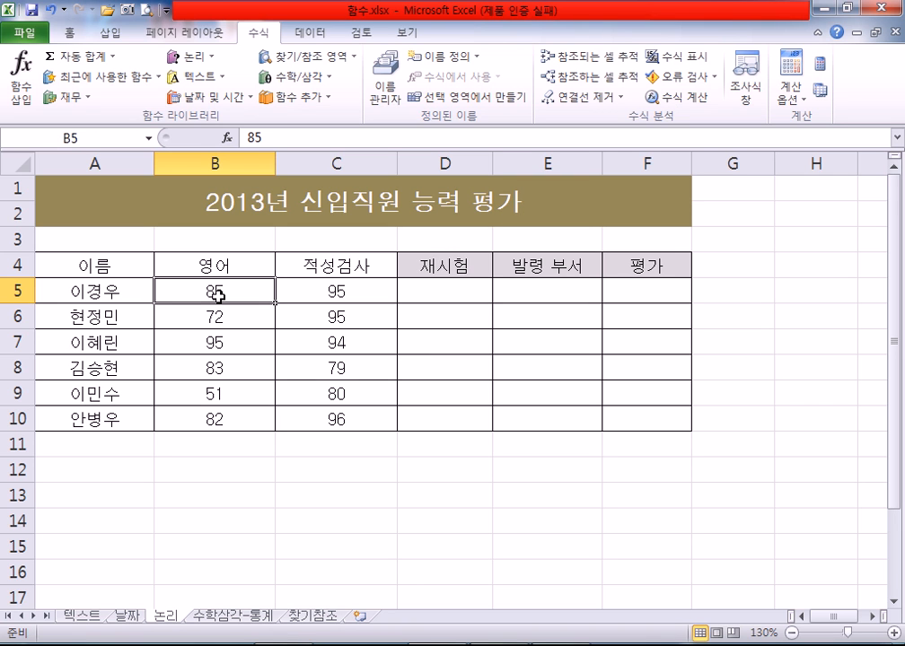
click(309, 294)
click(244, 290)
click(448, 289)
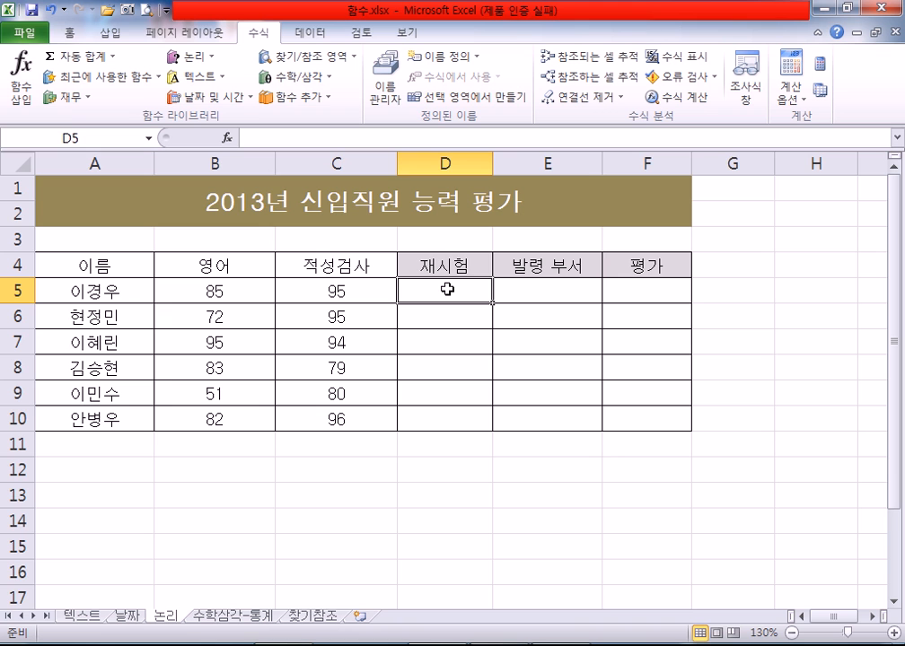
ctrl+scroll(446, 288, up, 1)
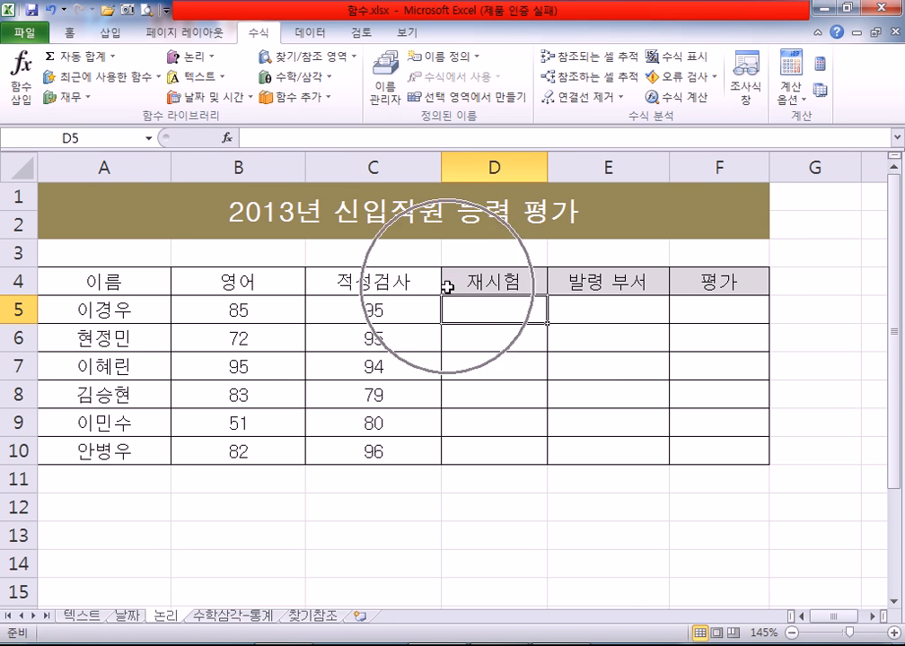
click(197, 65)
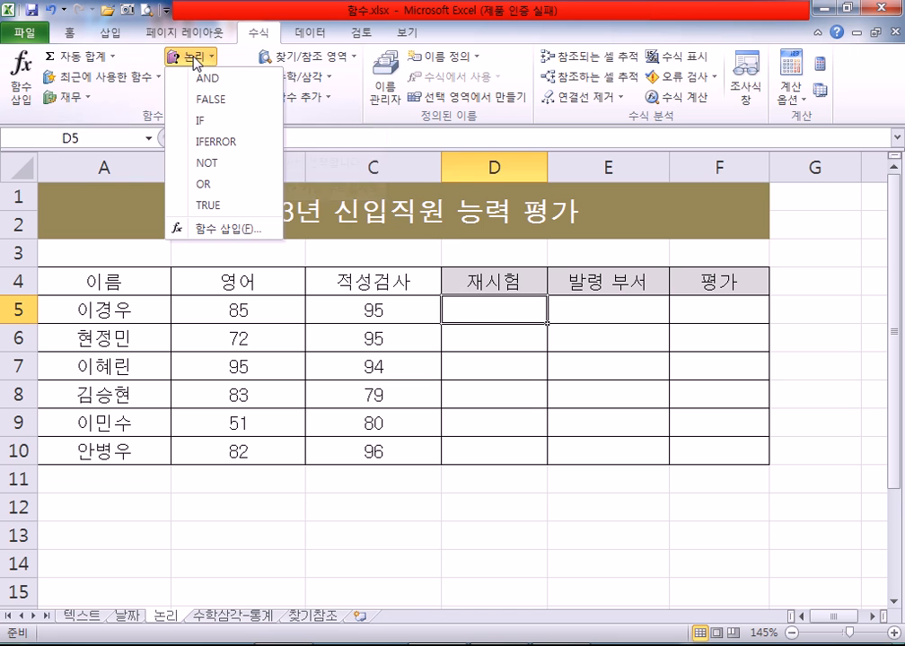
click(203, 123)
drag(378, 150, 439, 347)
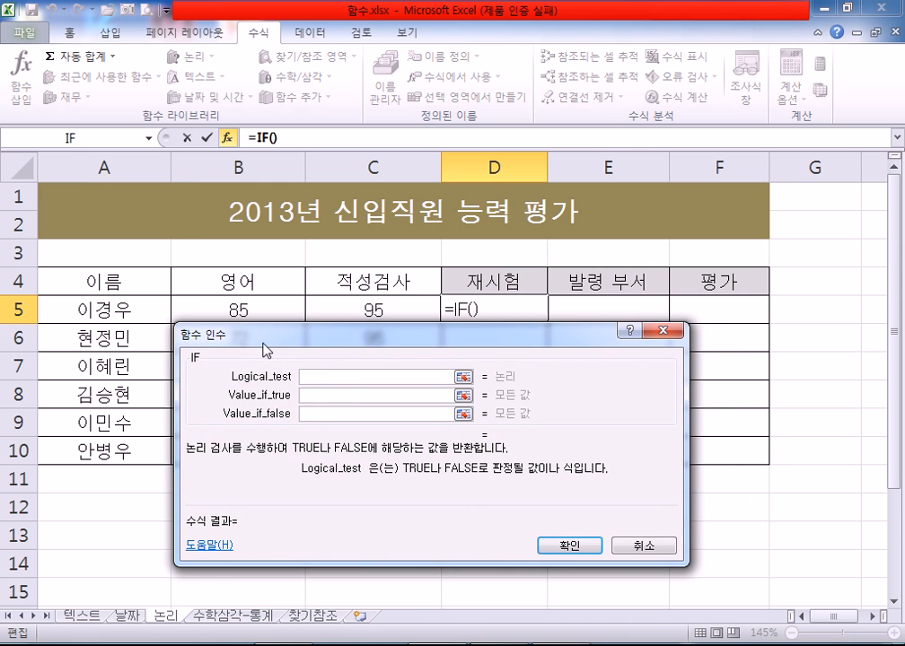
drag(271, 350, 218, 349)
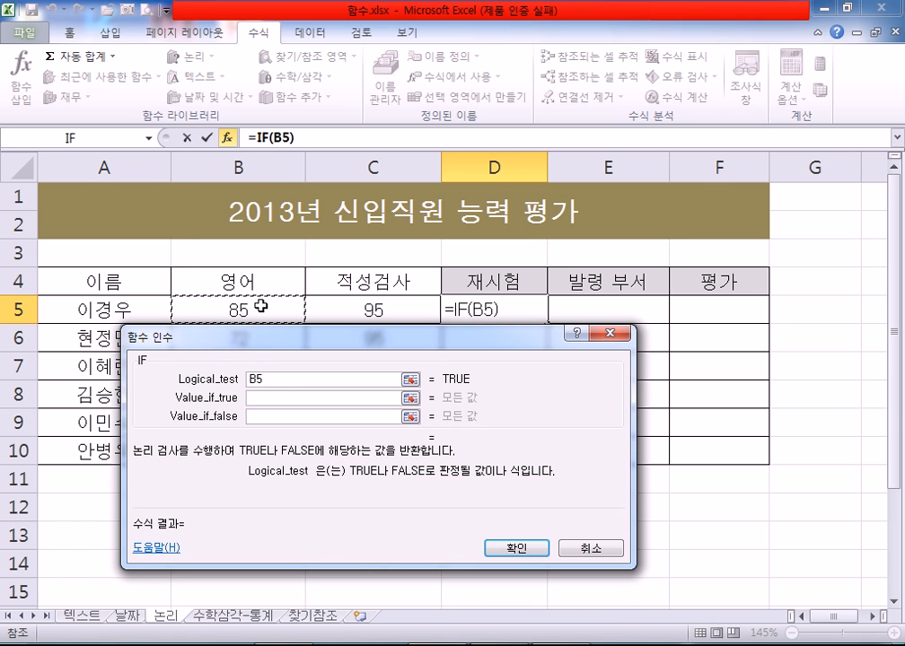
text(<70)
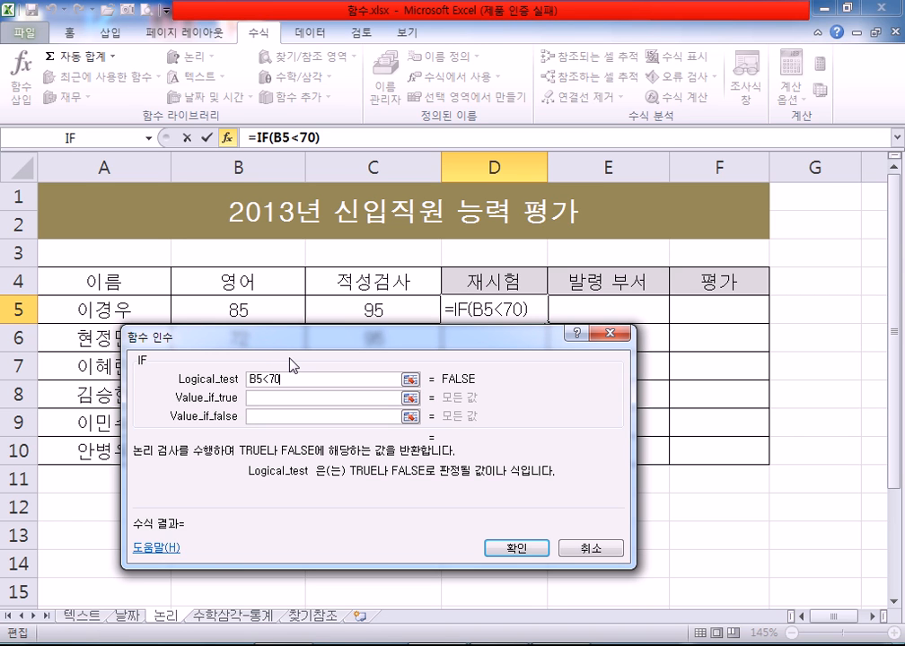
key(Escape)
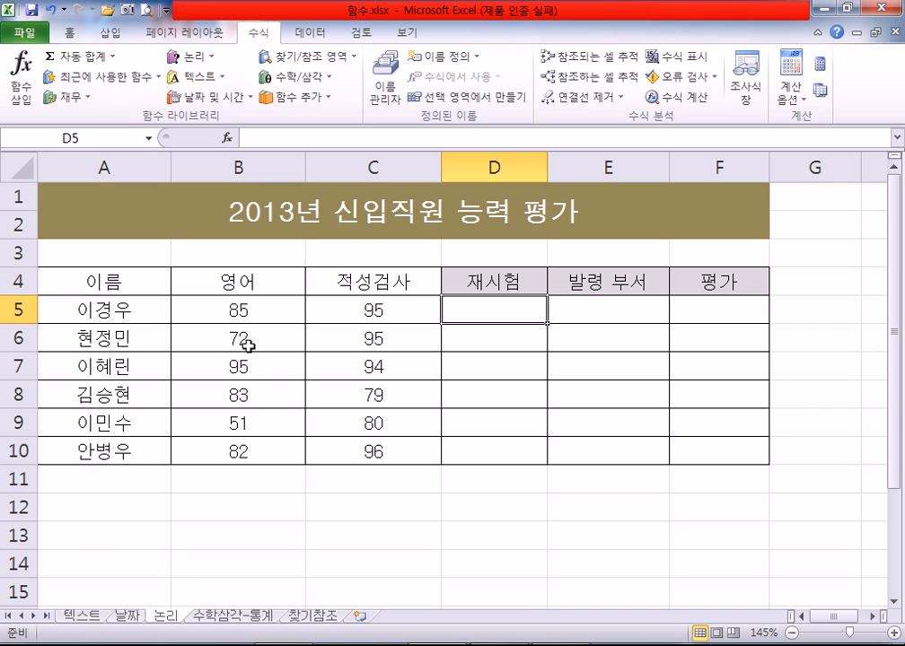
Check the 영어 score in B9 against its 재시험 cell D9 and return to D5.
click(254, 424)
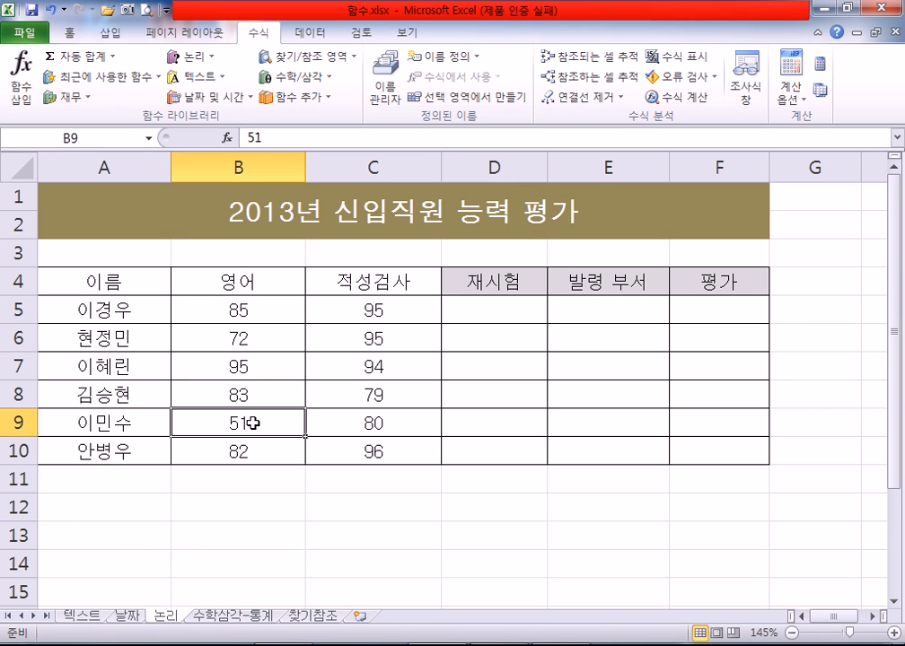
click(486, 428)
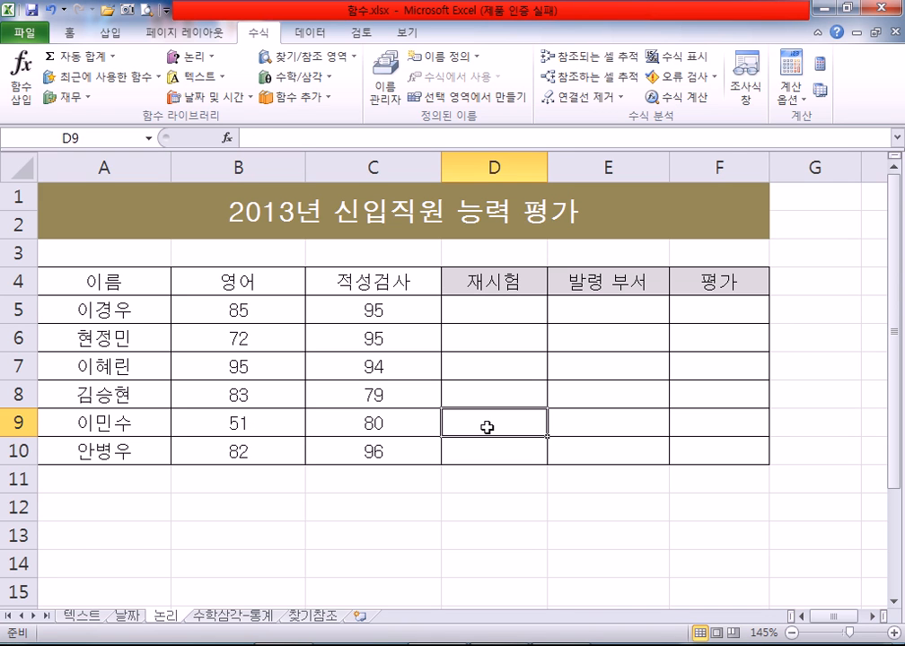
click(473, 314)
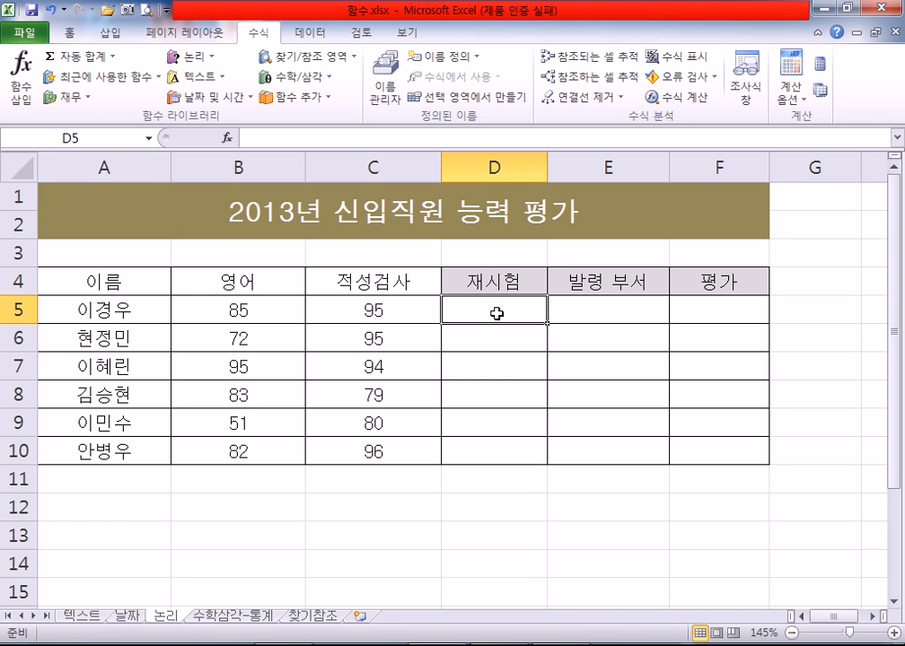
click(201, 59)
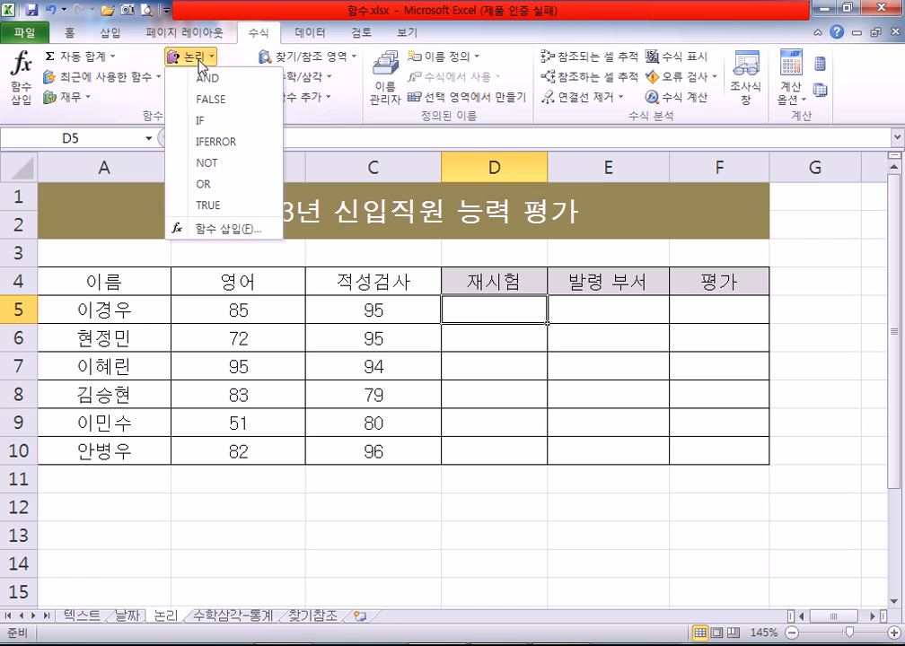
click(203, 124)
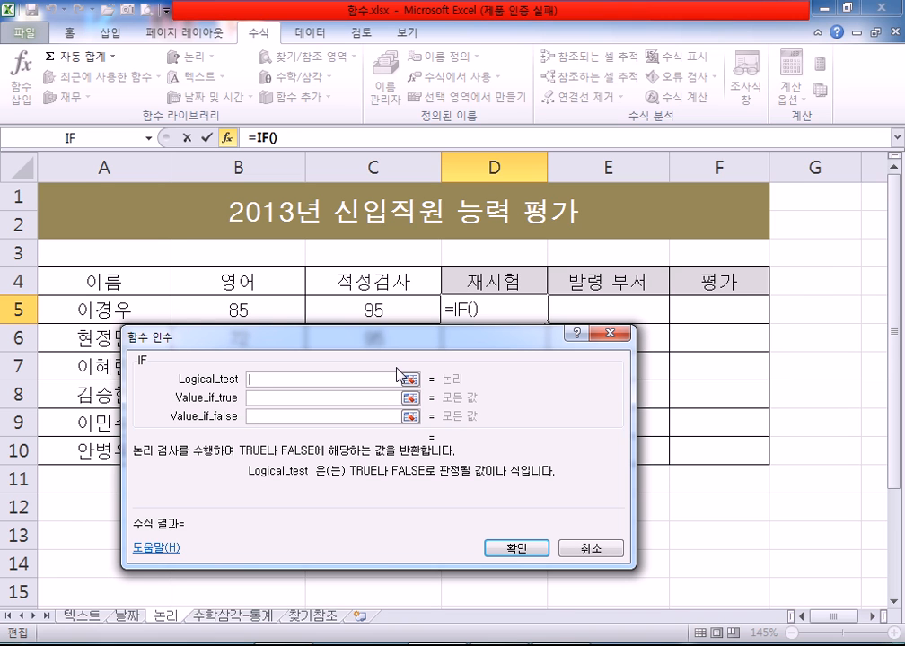
click(246, 311)
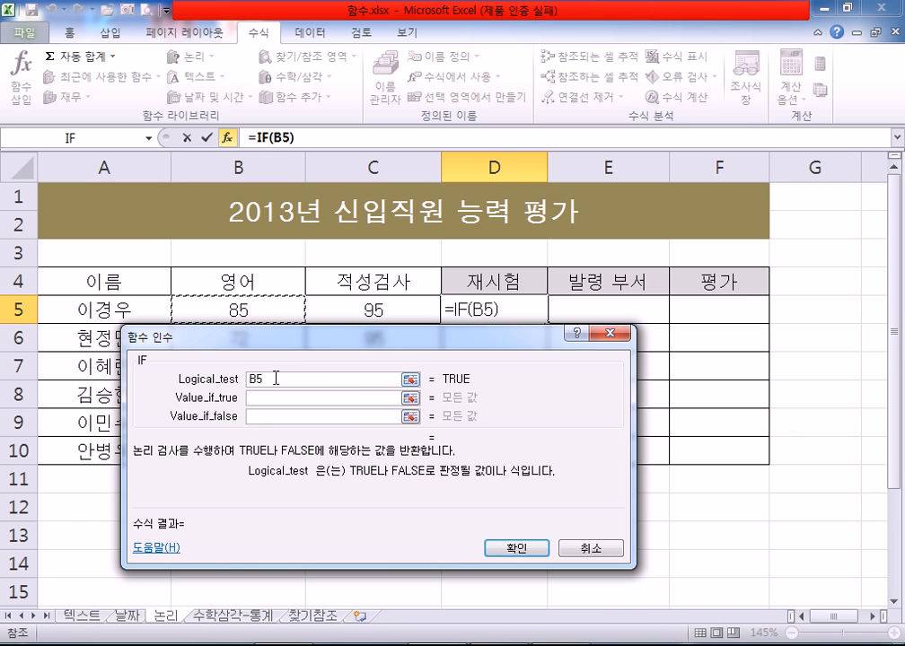
text(<70)
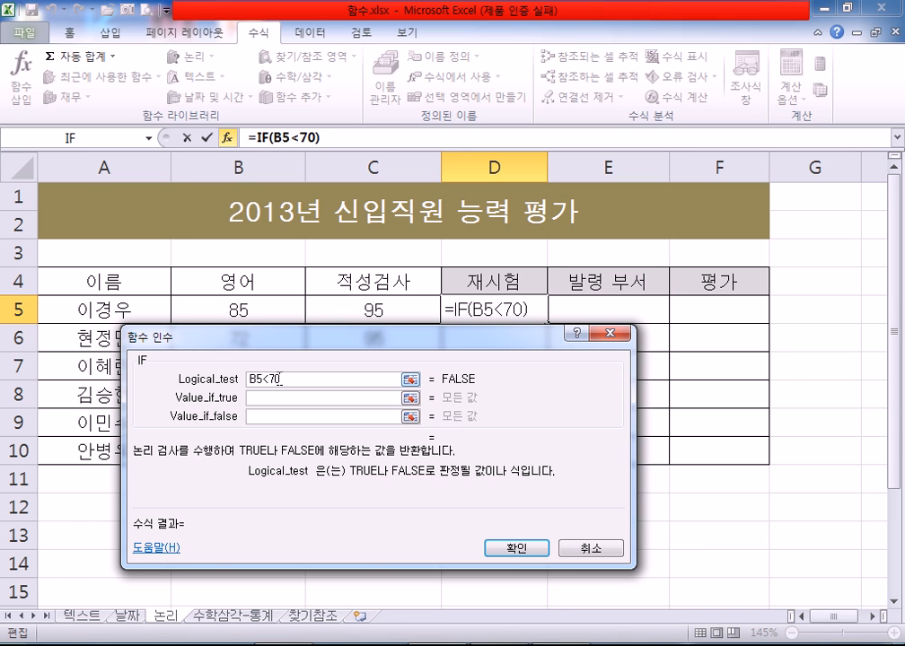
click(281, 397)
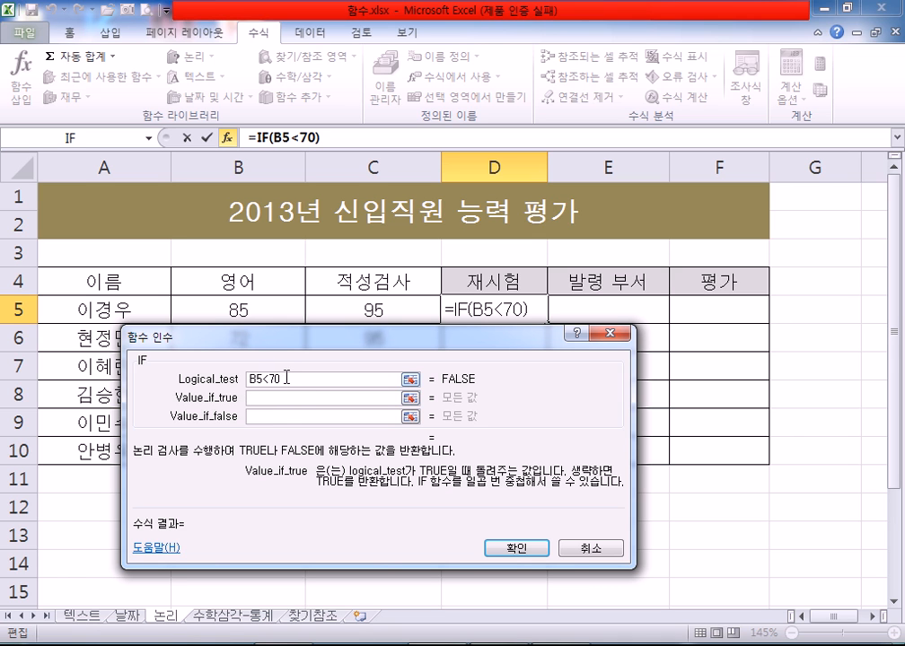
double_click(265, 380)
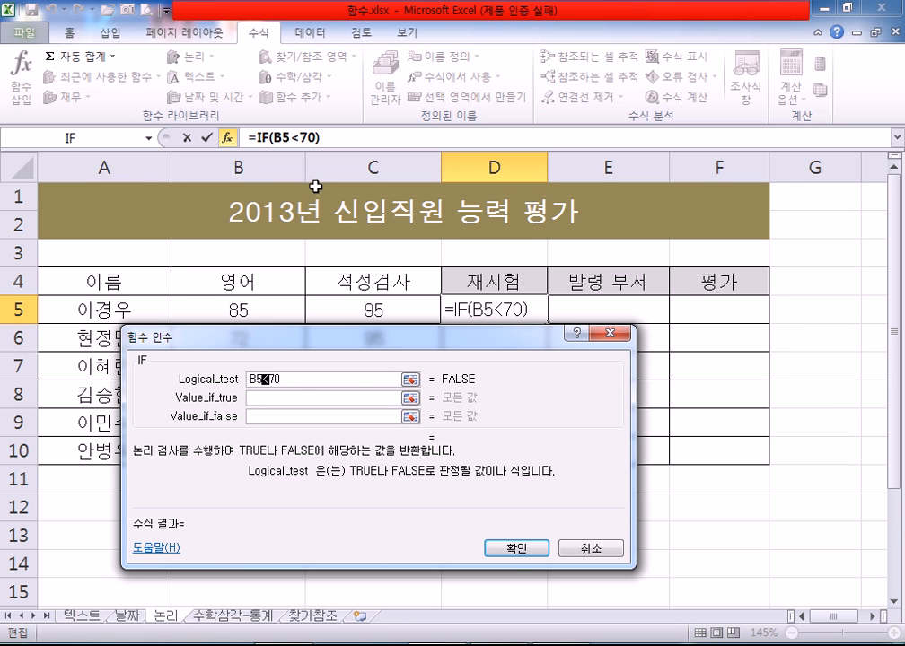
click(260, 137)
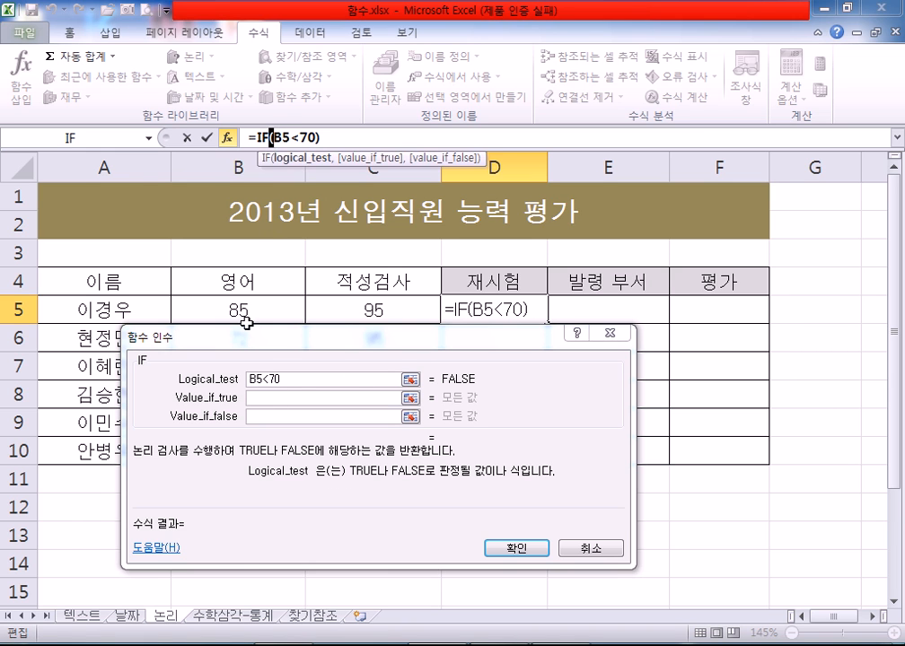
click(220, 397)
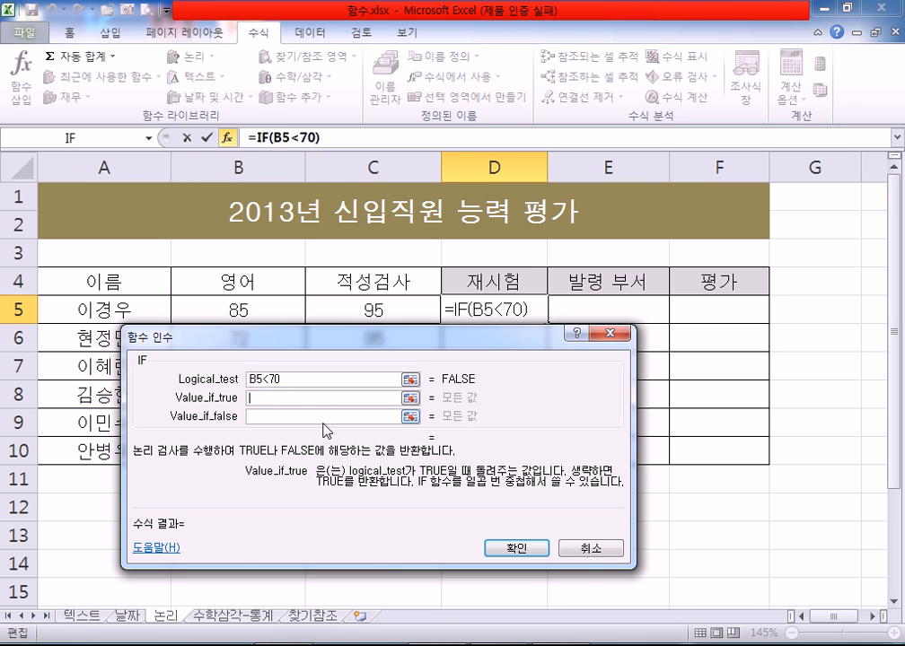
click(610, 333)
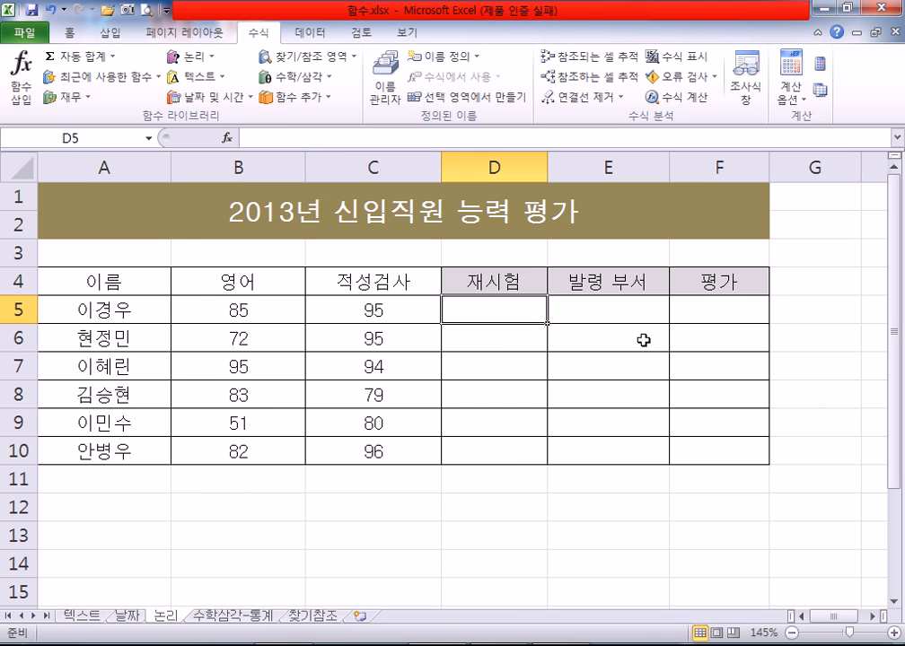
text(=if()
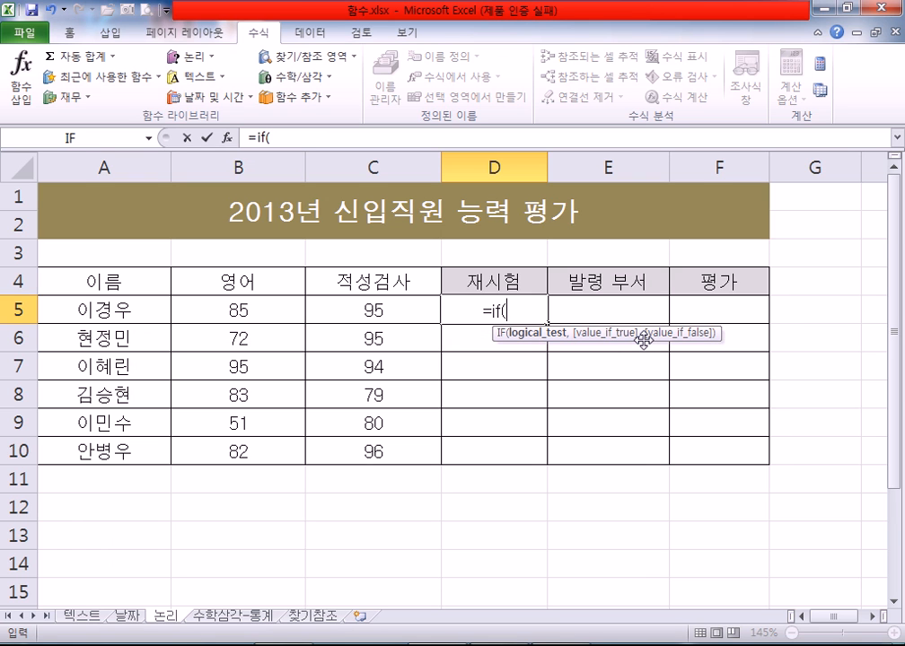
key(Escape)
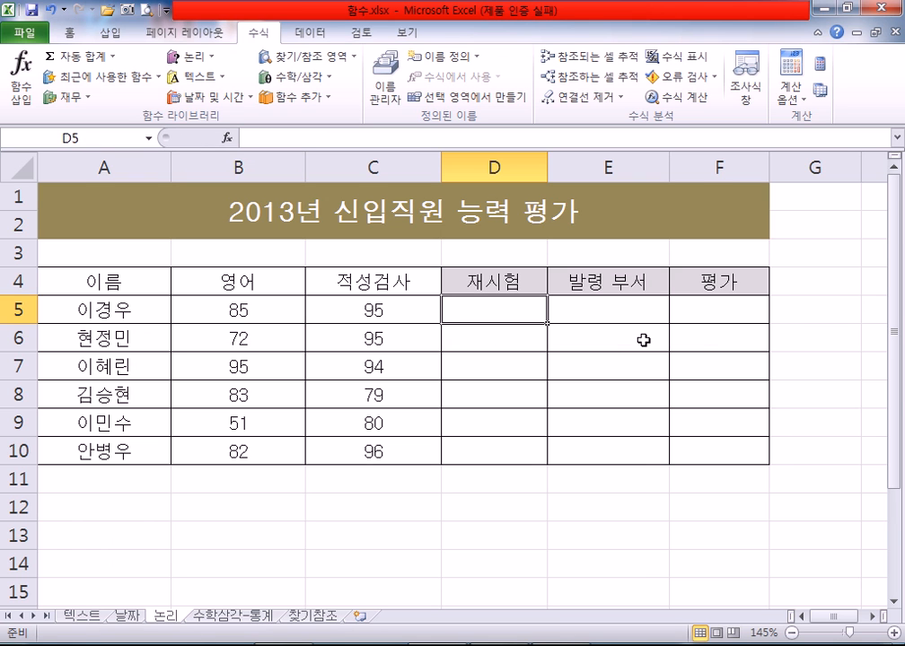
Insert an IF function in D5 with the logical test B5<70.
click(189, 56)
click(203, 122)
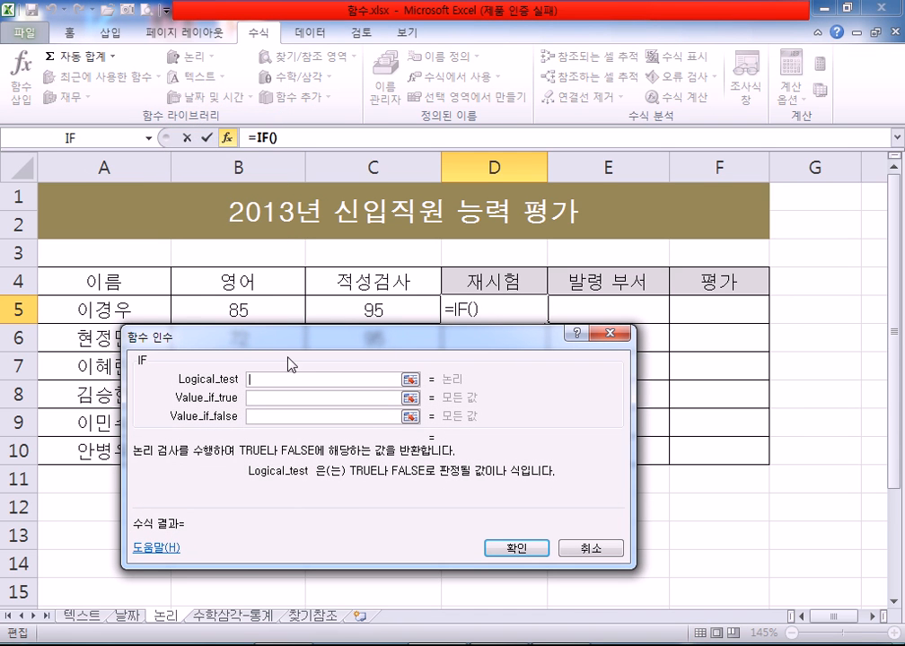
click(256, 308)
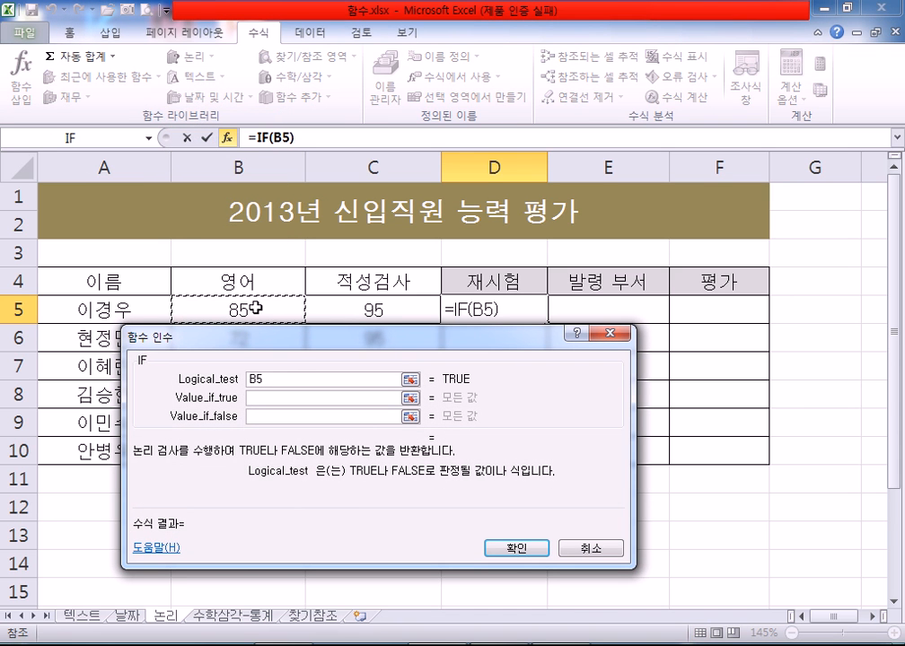
text(<70)
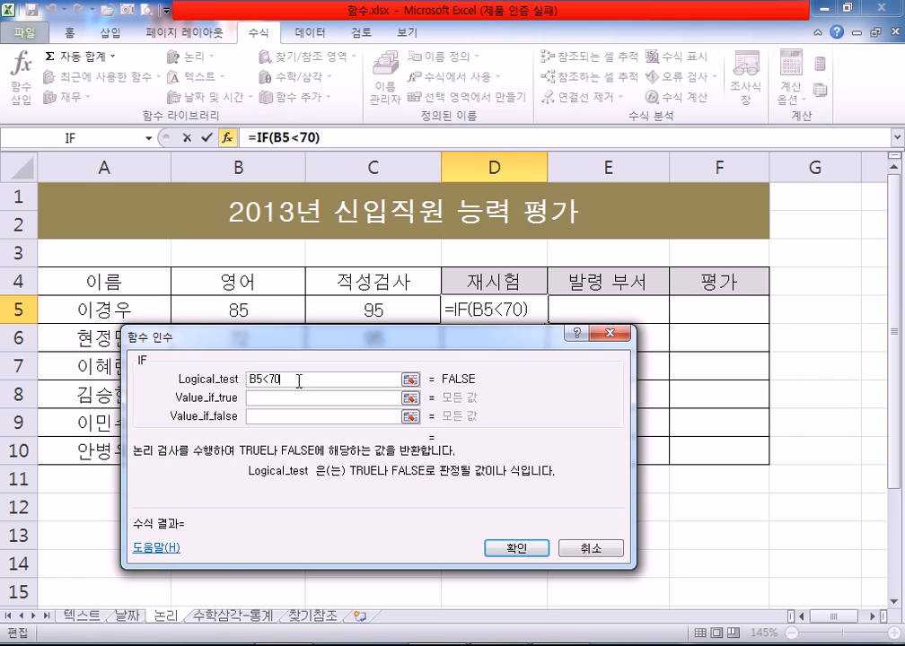
key(Tab)
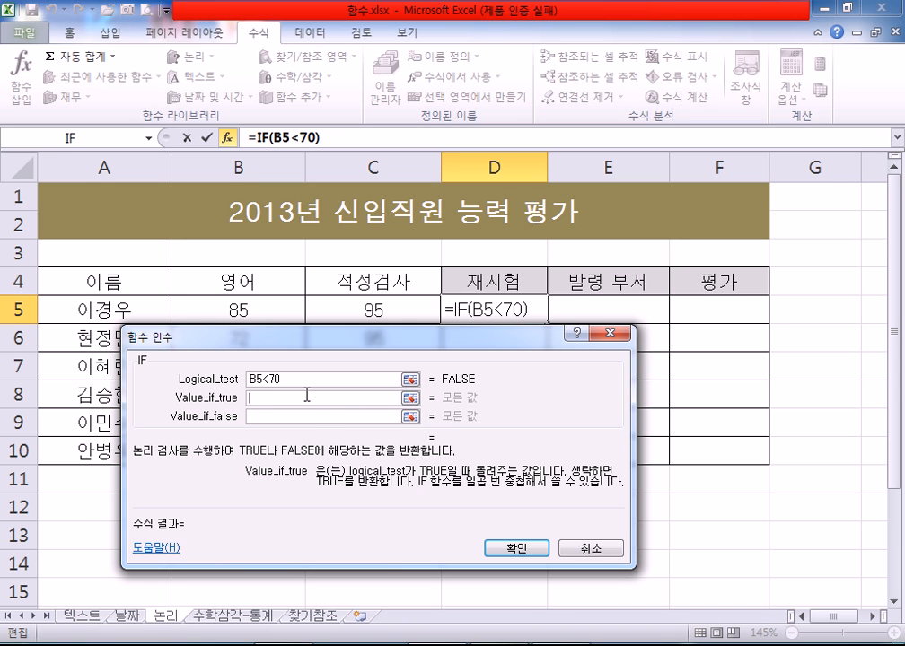
Set the D5 IF function's value if true to "재시험" and its value if false to empty text "".
text(잿)
text(시험)
key(Tab)
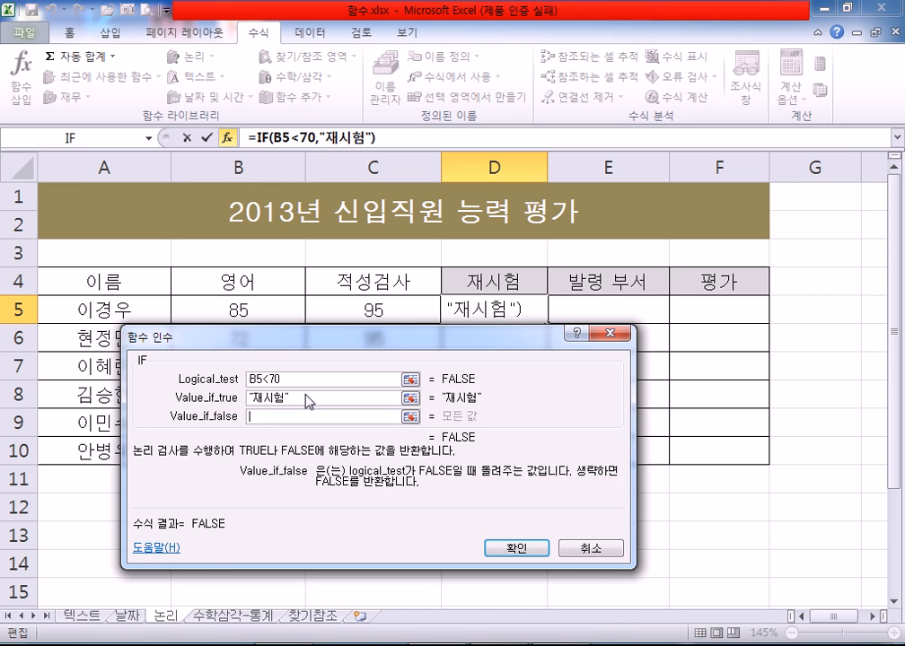
text("")
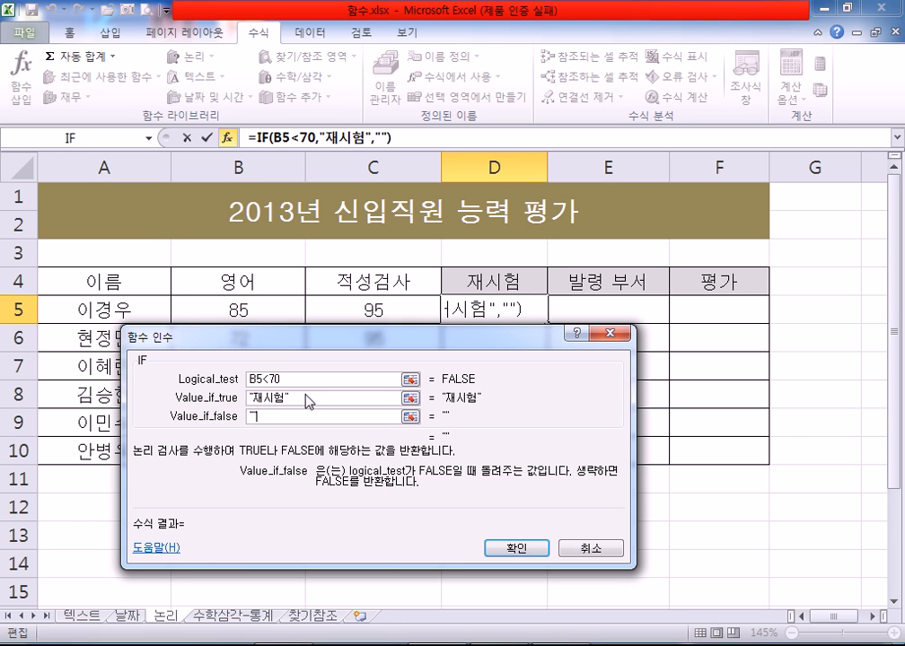
drag(285, 399, 255, 400)
click(285, 401)
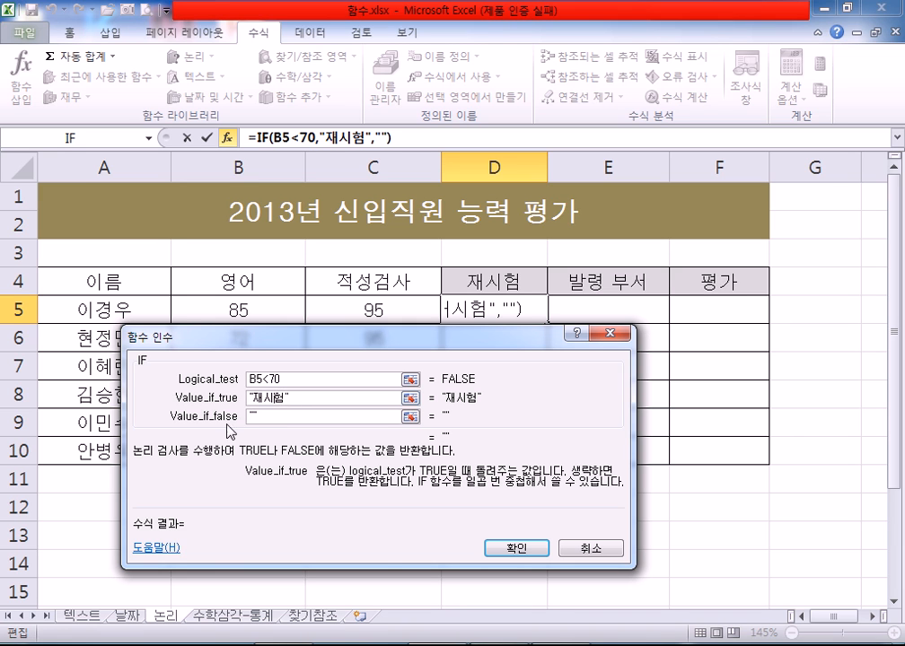
click(264, 417)
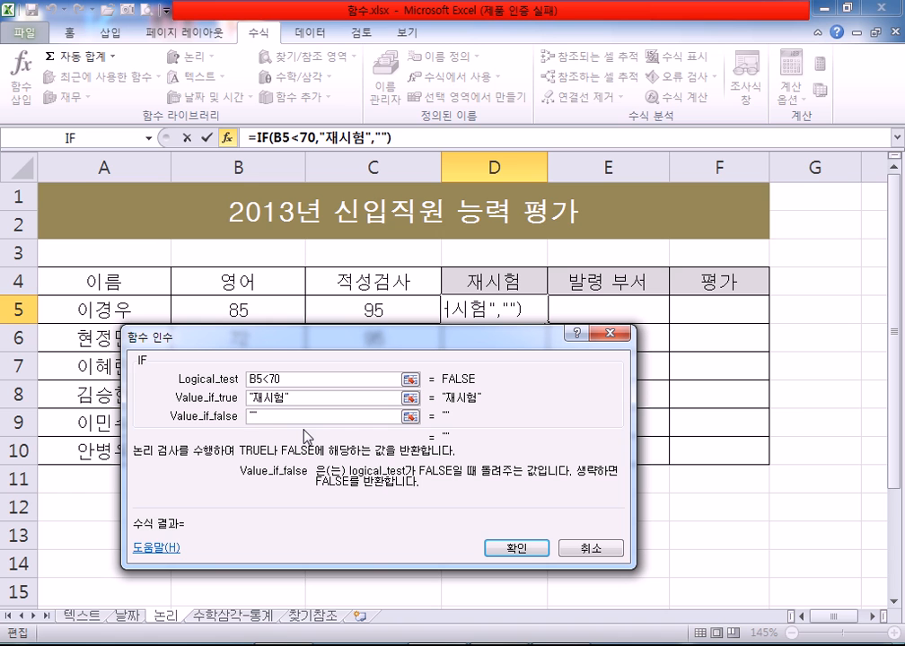
text(ㄱ)
key(BackSpace)
Confirm the IF formula in D5, fill it down through D10 and check the formula in D9.
click(517, 548)
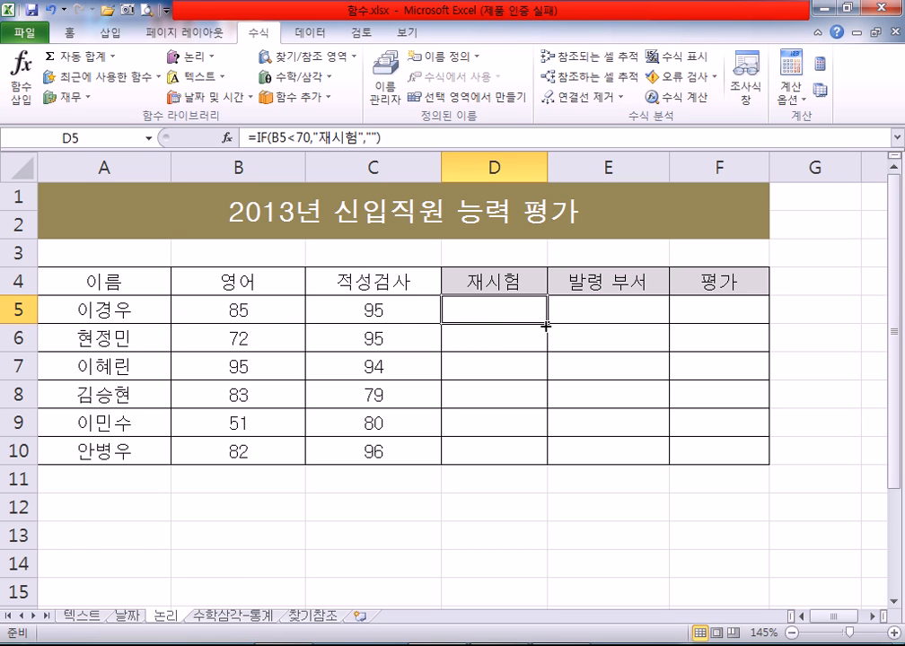
drag(546, 324, 539, 460)
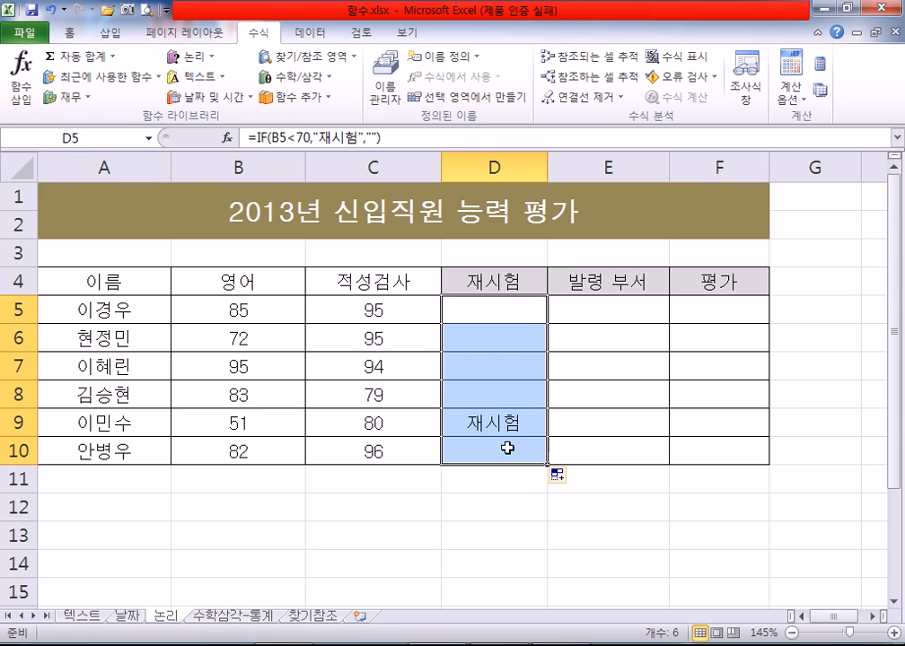
click(490, 424)
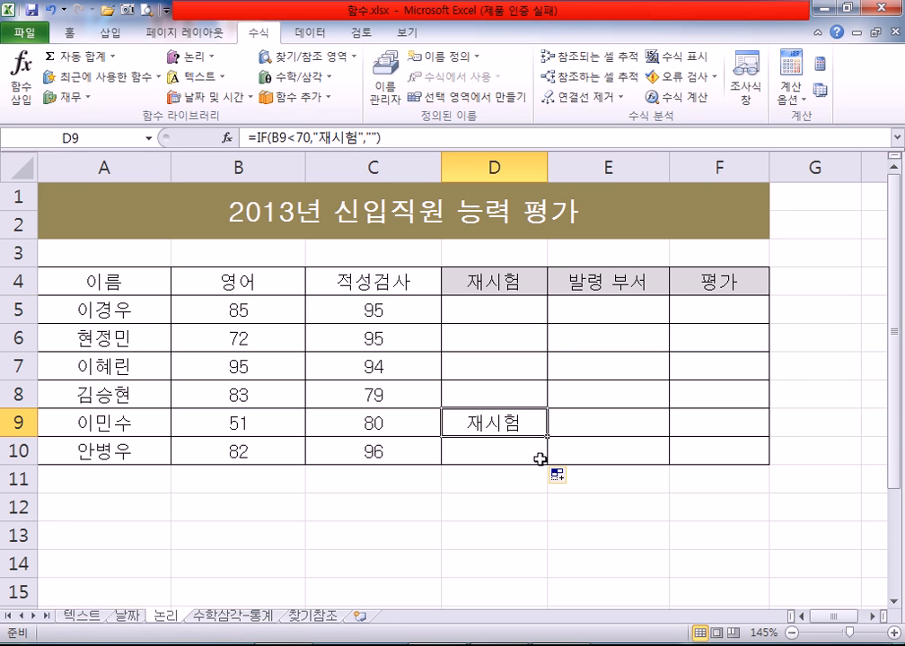
Insert an IF function in the 발령 부서 cell E5 with test B5>=90 and true value "해외영업1팀".
click(603, 324)
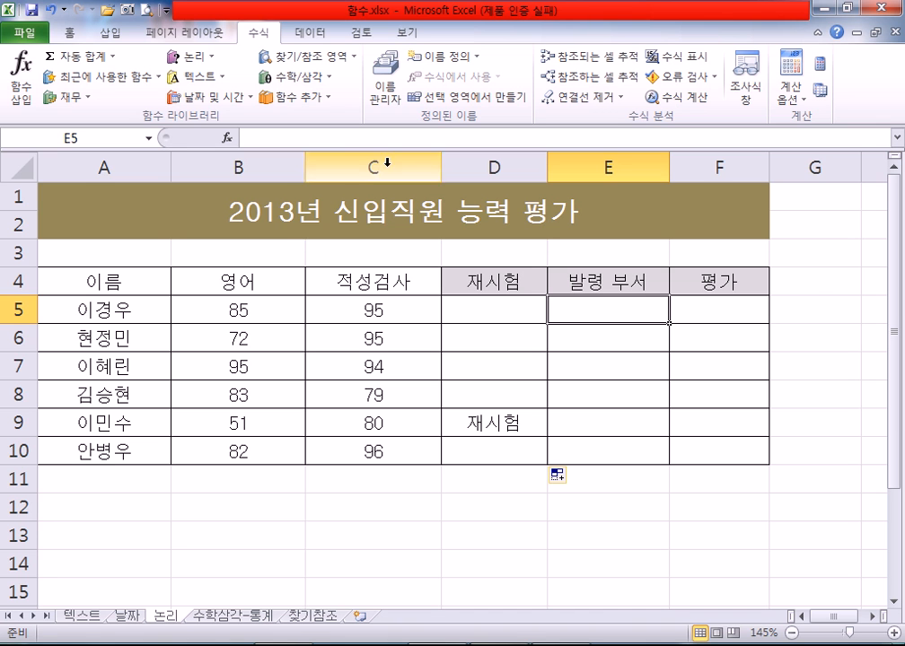
click(187, 56)
click(209, 126)
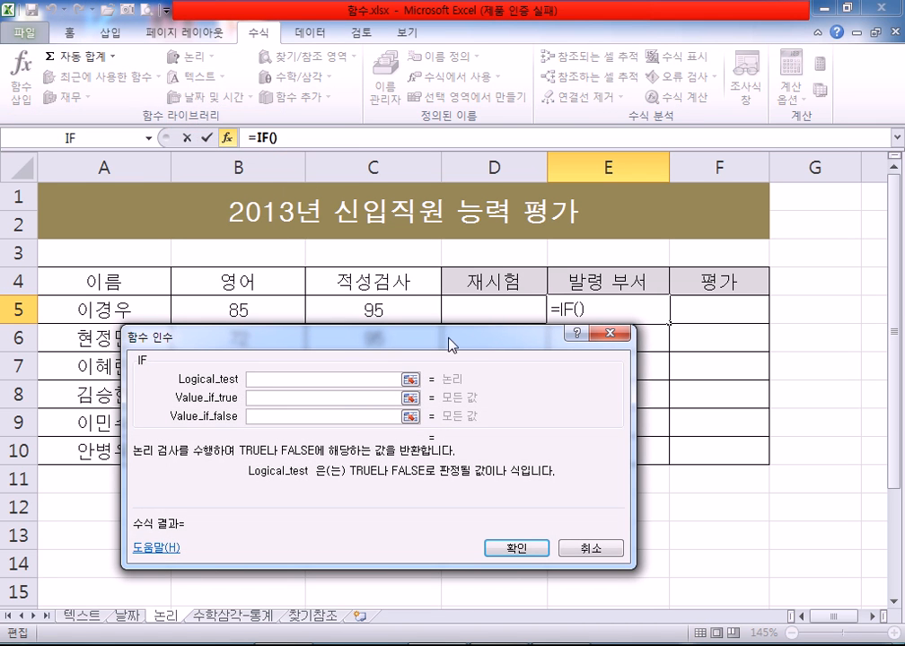
click(241, 311)
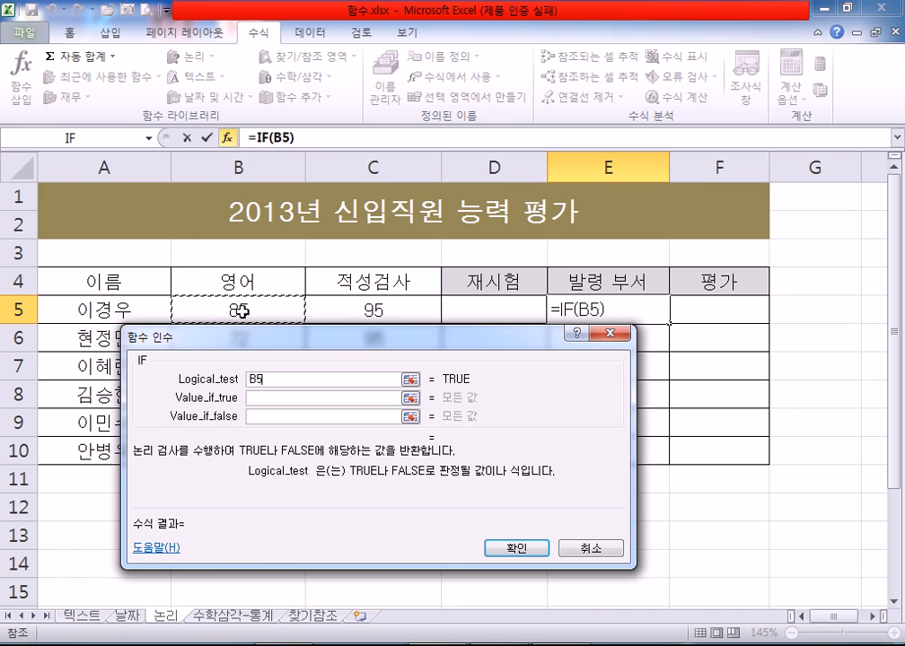
text(>=90)
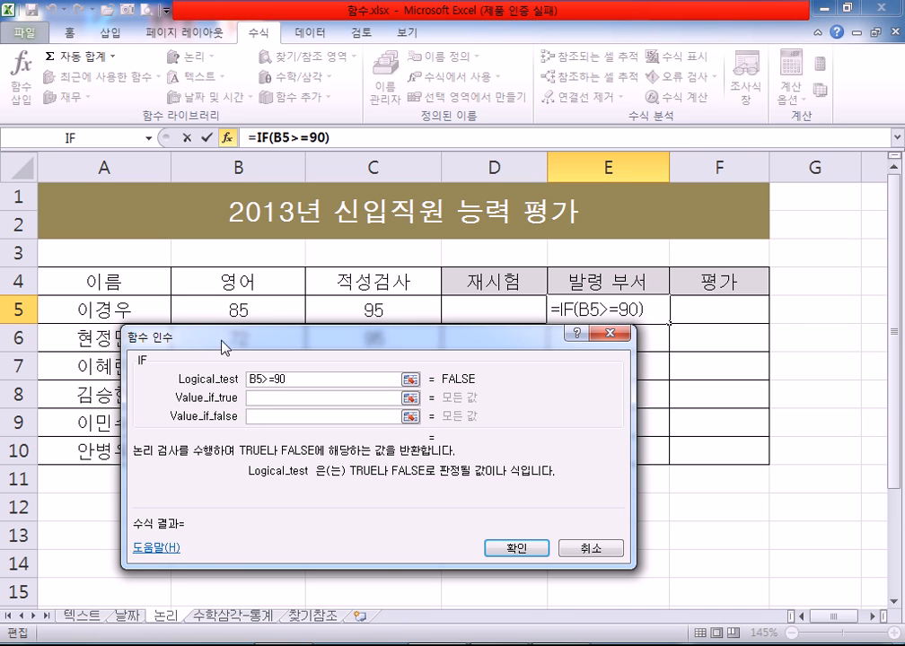
click(263, 398)
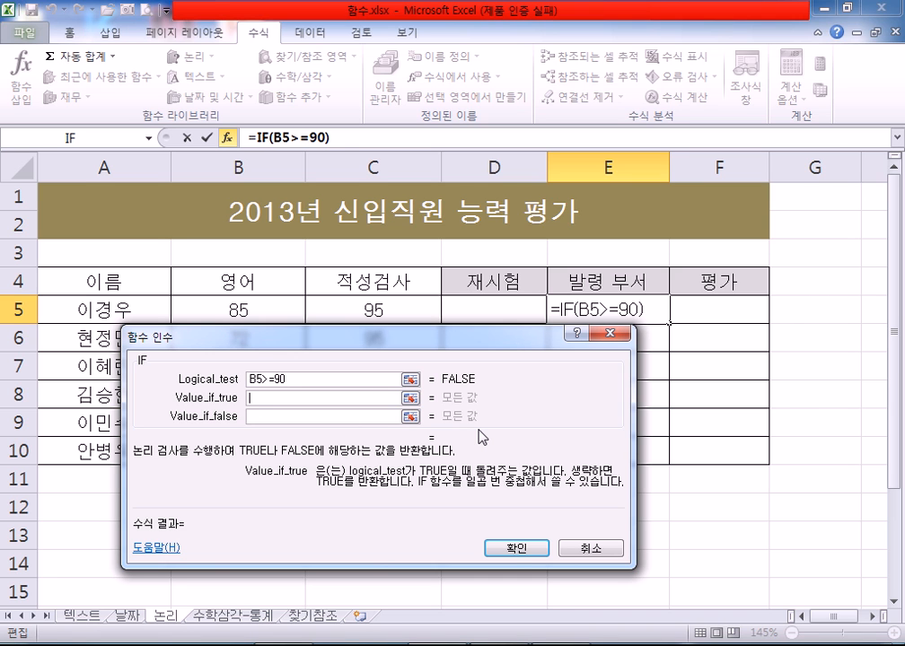
text(행외영ㅇ)
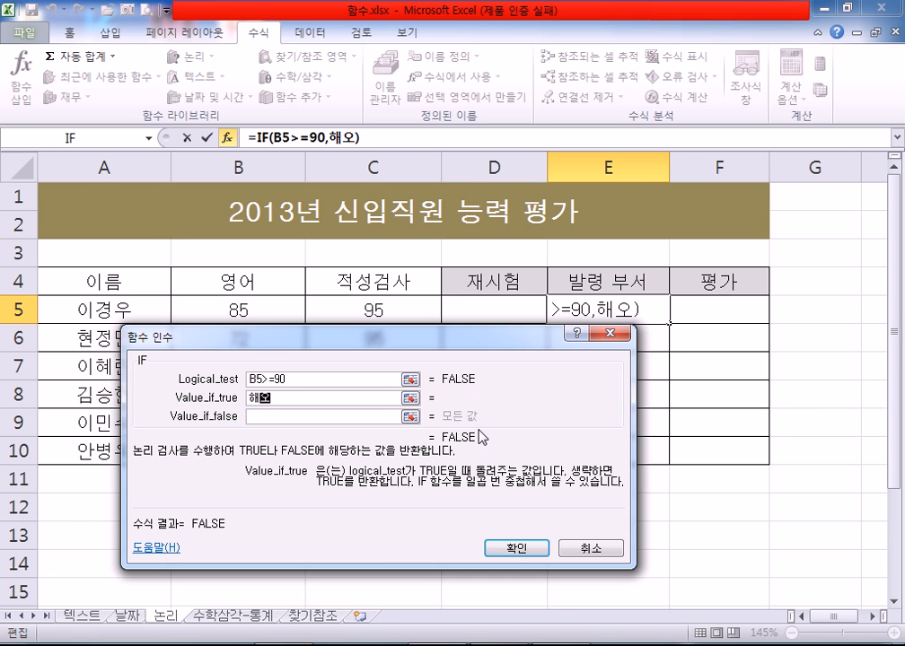
text(업1팀)
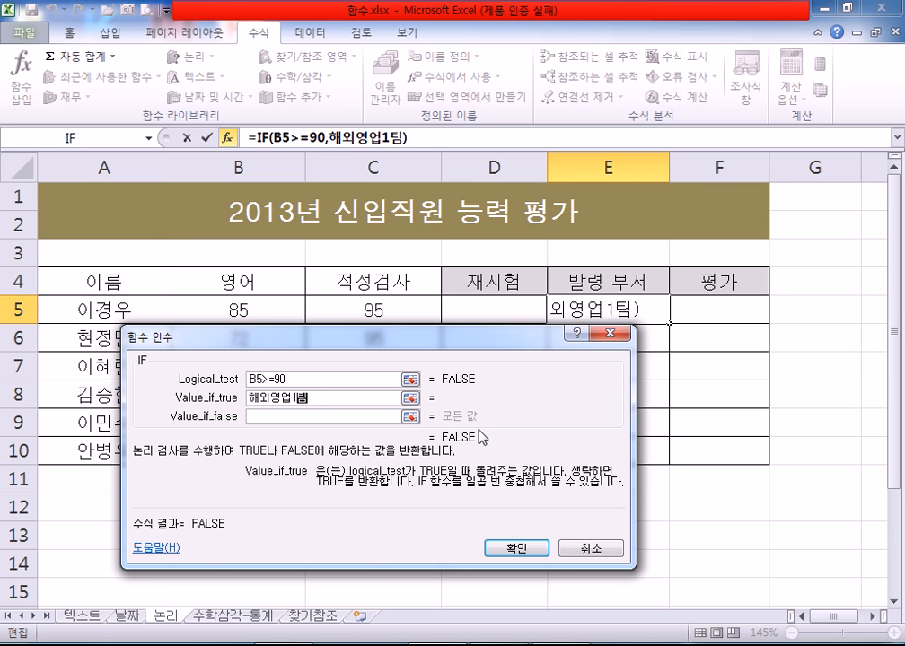
click(361, 422)
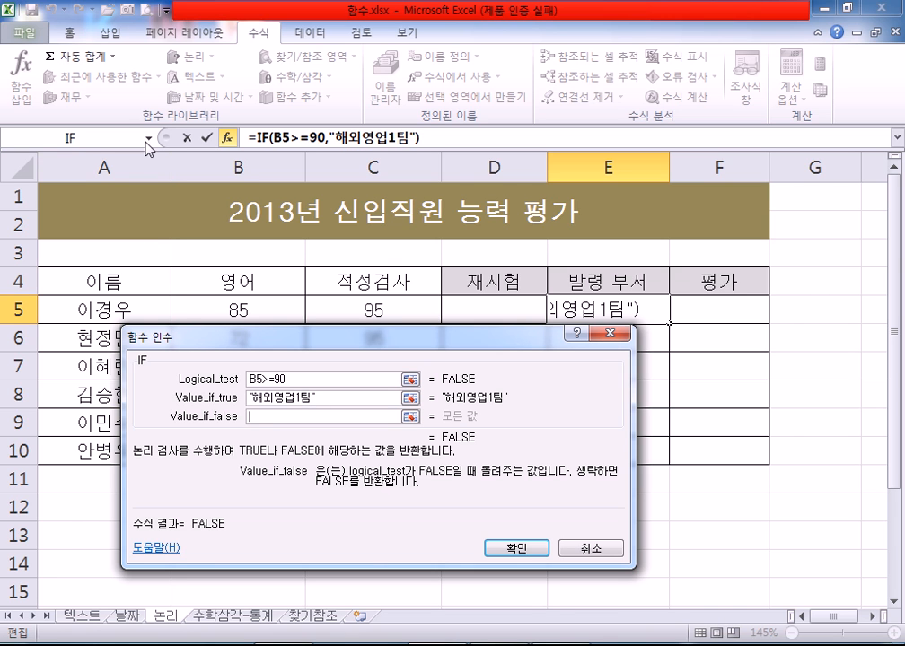
click(77, 140)
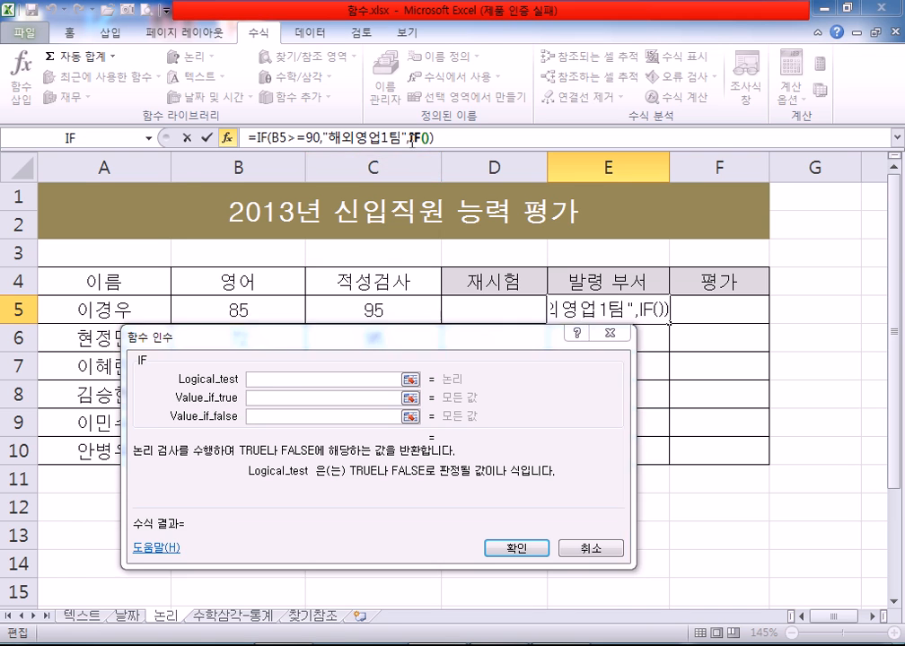
click(451, 159)
key(BackSpace)
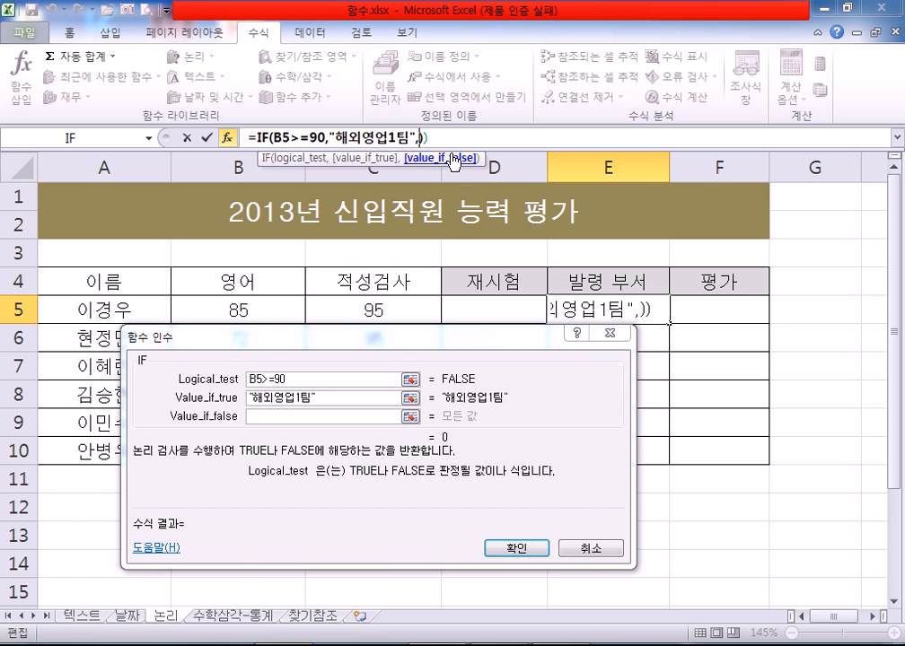
Nest a second IF function as the E5 formula's false value, with the logical test B5>=80.
click(280, 417)
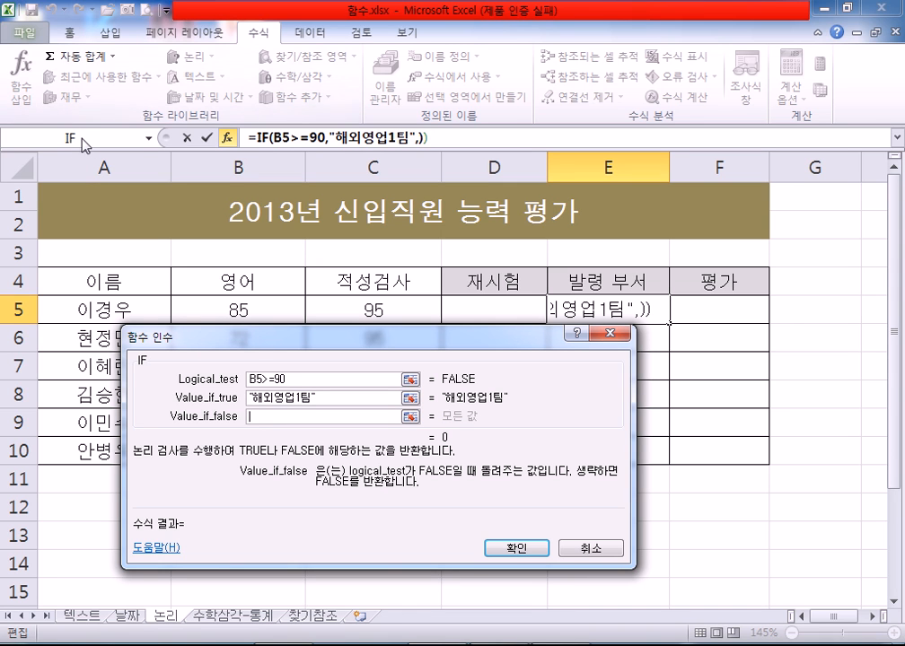
click(149, 140)
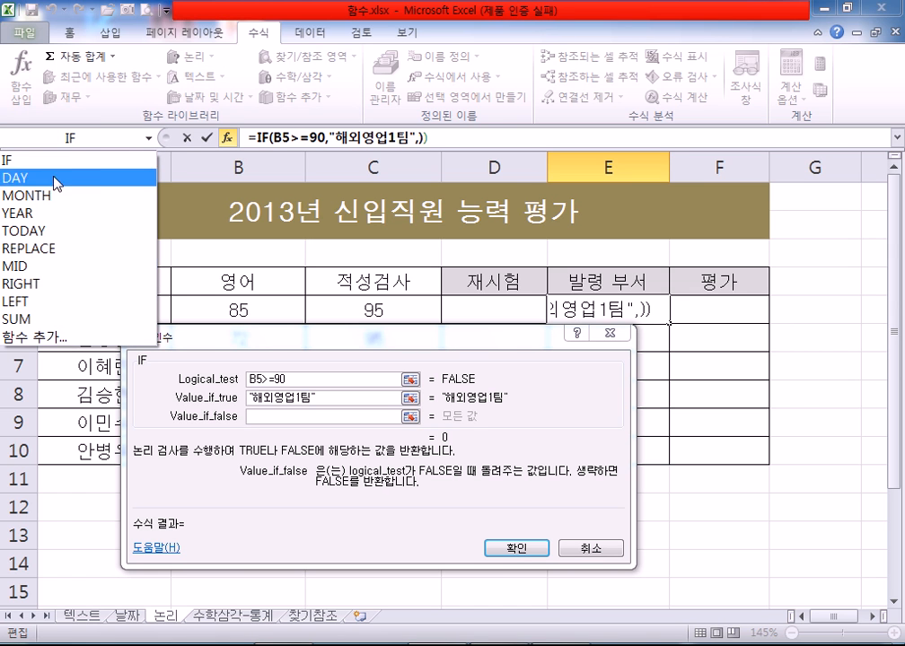
click(98, 146)
click(99, 146)
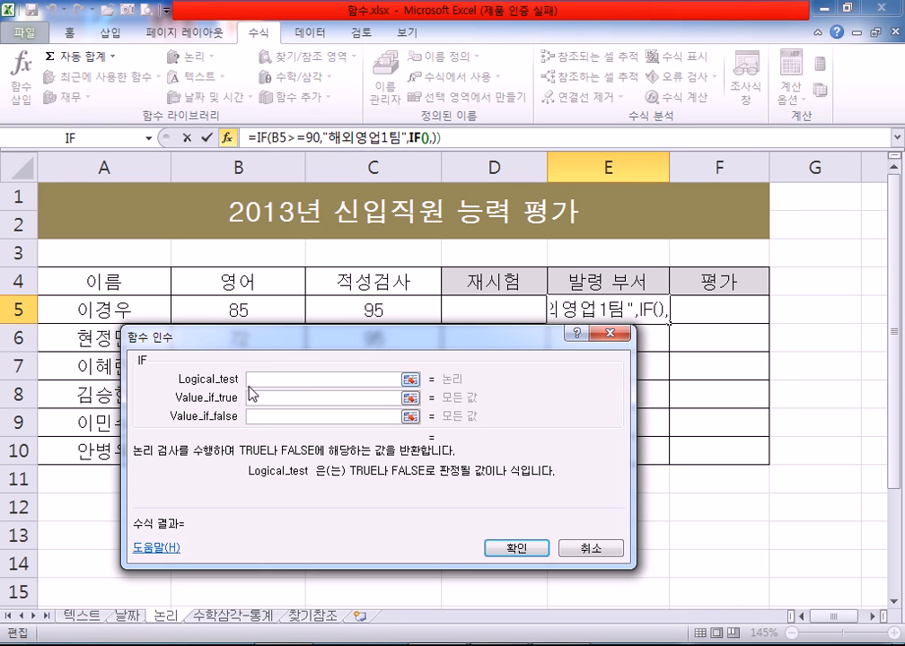
click(238, 310)
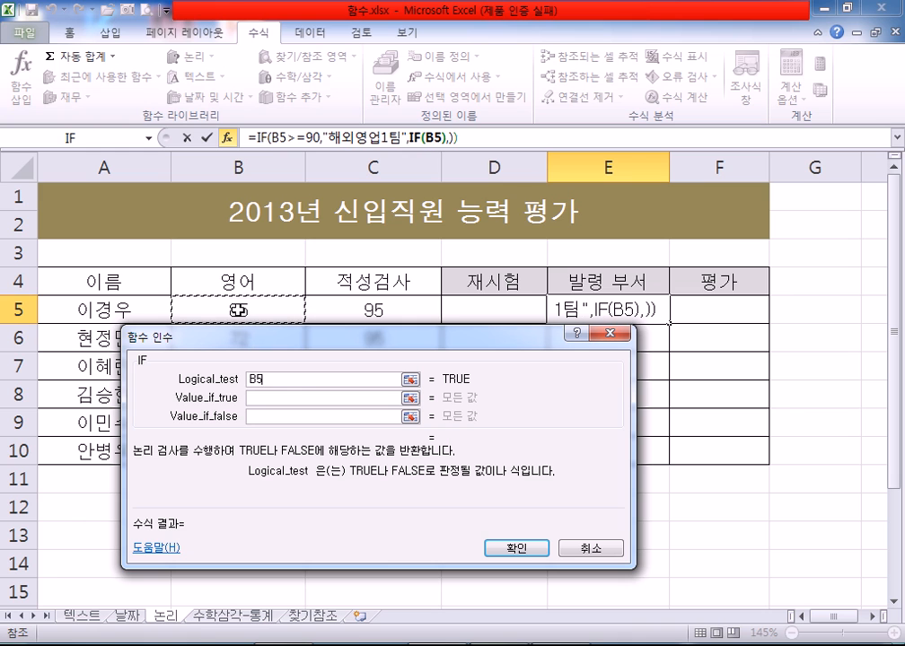
text(>=80)
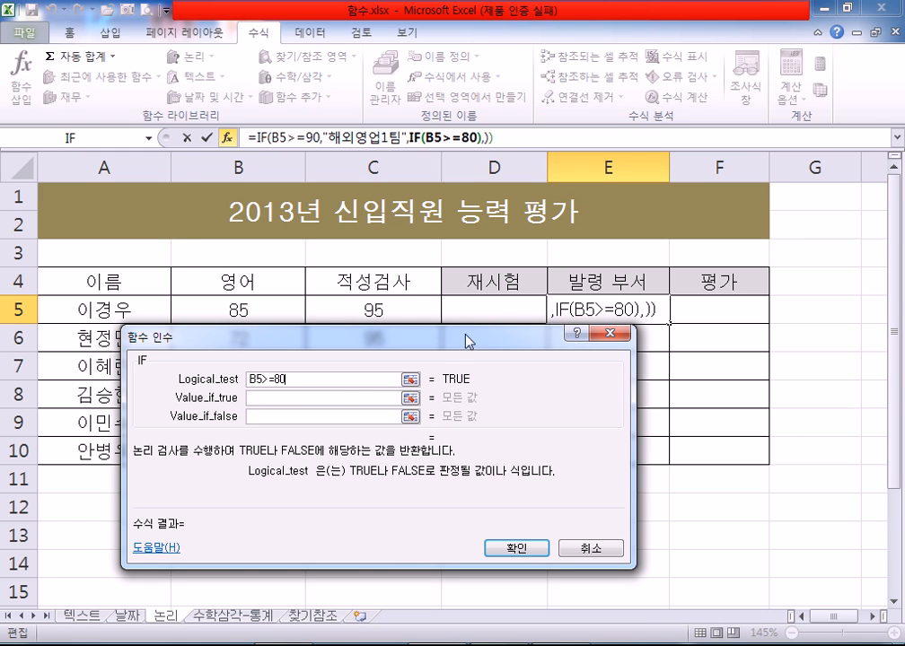
Set the nested IF's true value to "해외영업2팀" and its false value to "국내영업팀".
click(363, 397)
text(해외영업1)
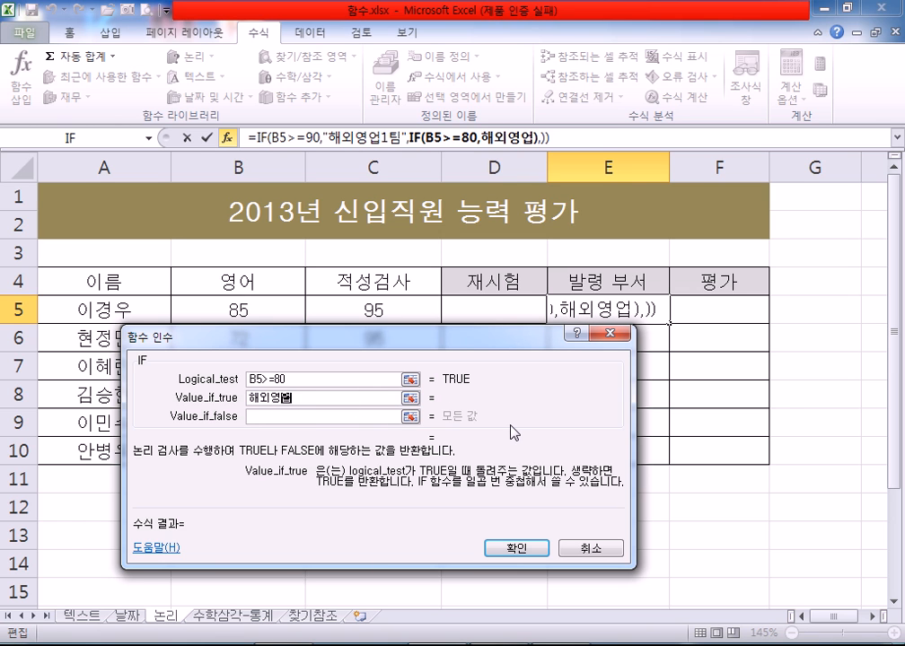
key(BackSpace)
text(2팀)
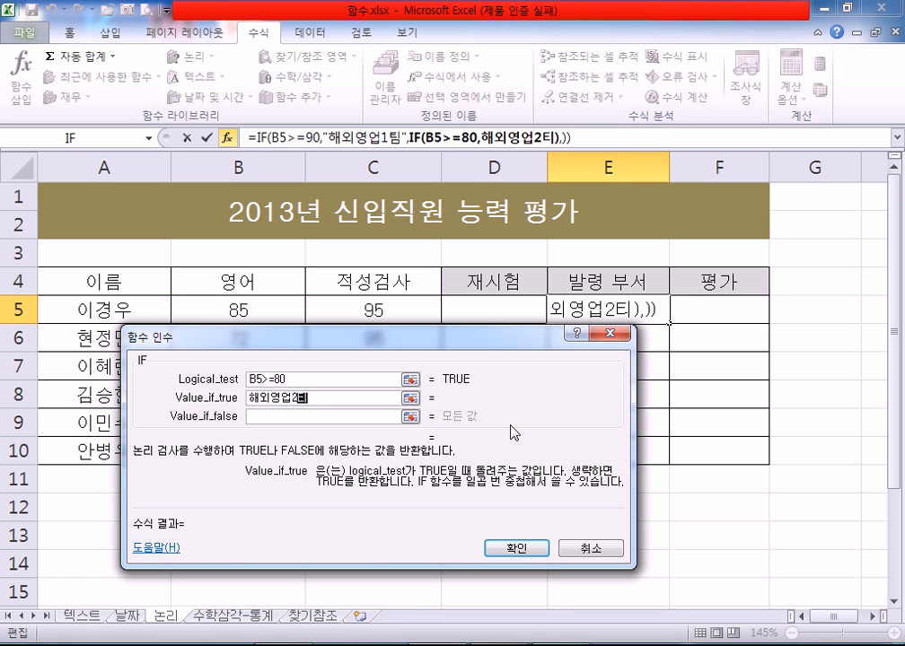
click(325, 416)
text(국)
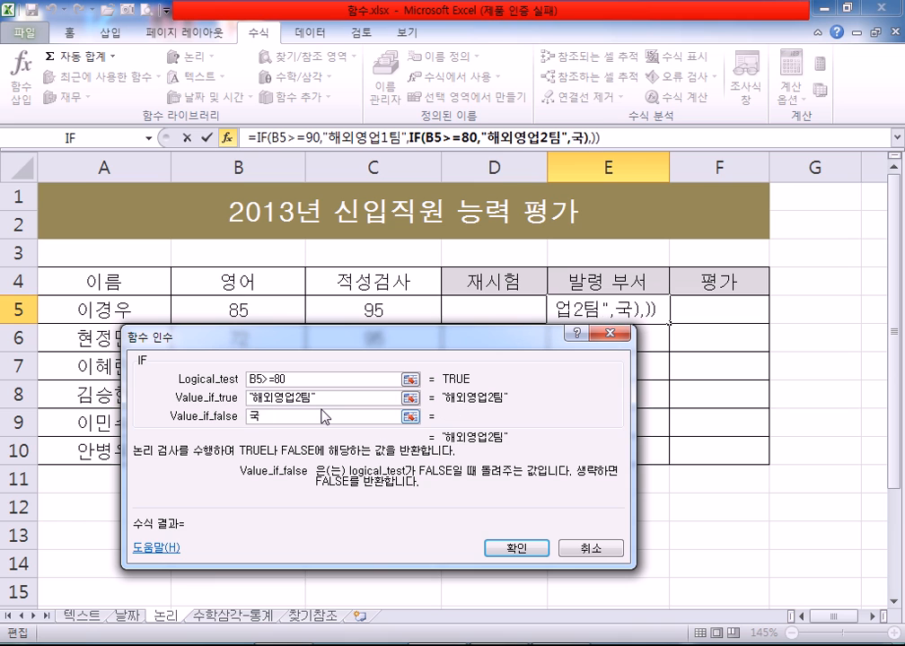
text(내여ㅇ업팀)
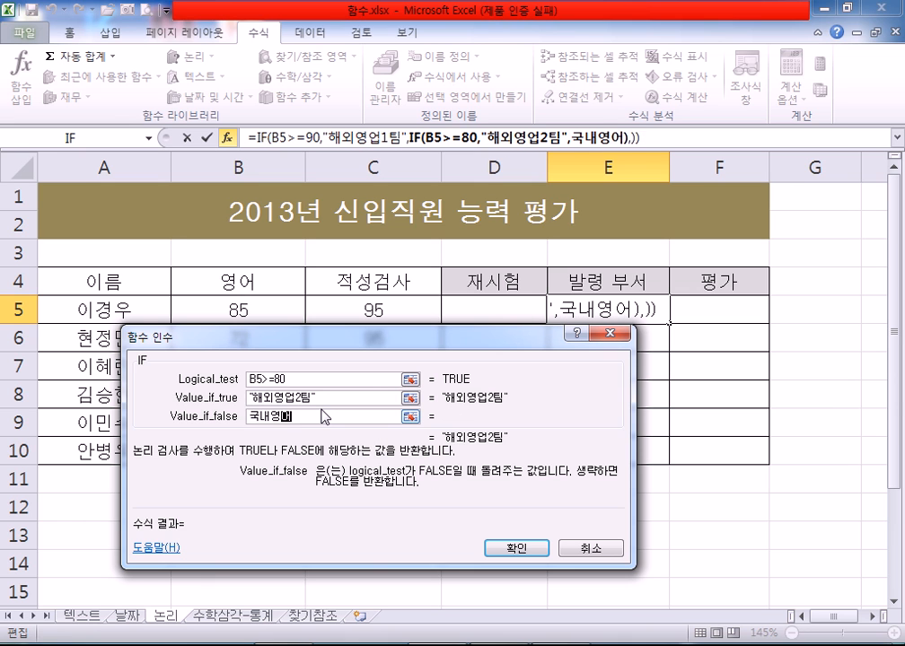
key(shift+Tab)
click(335, 418)
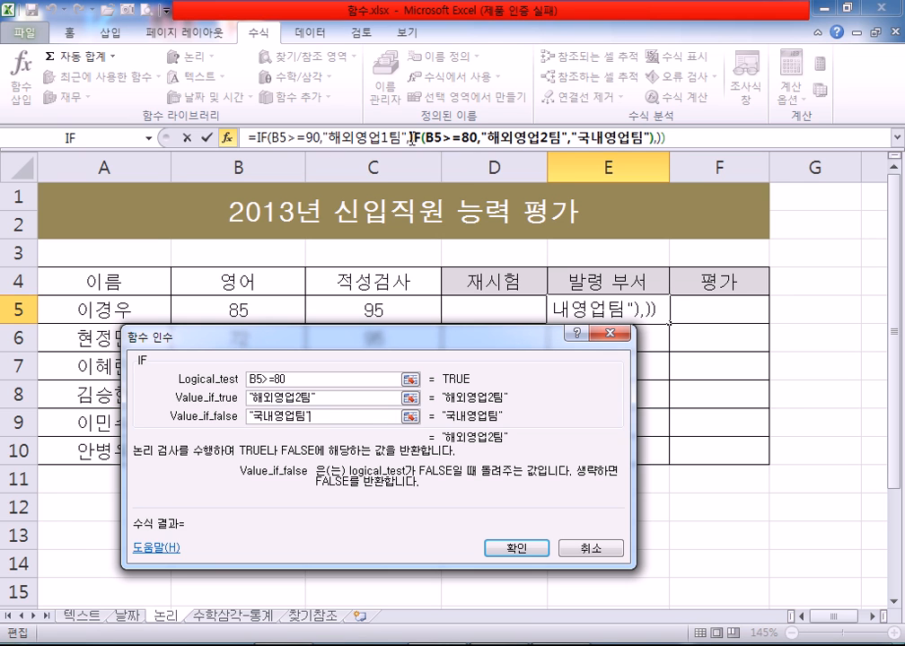
Remove the surplus comma and closing parenthesis after the nested IF in the E5 formula.
click(357, 137)
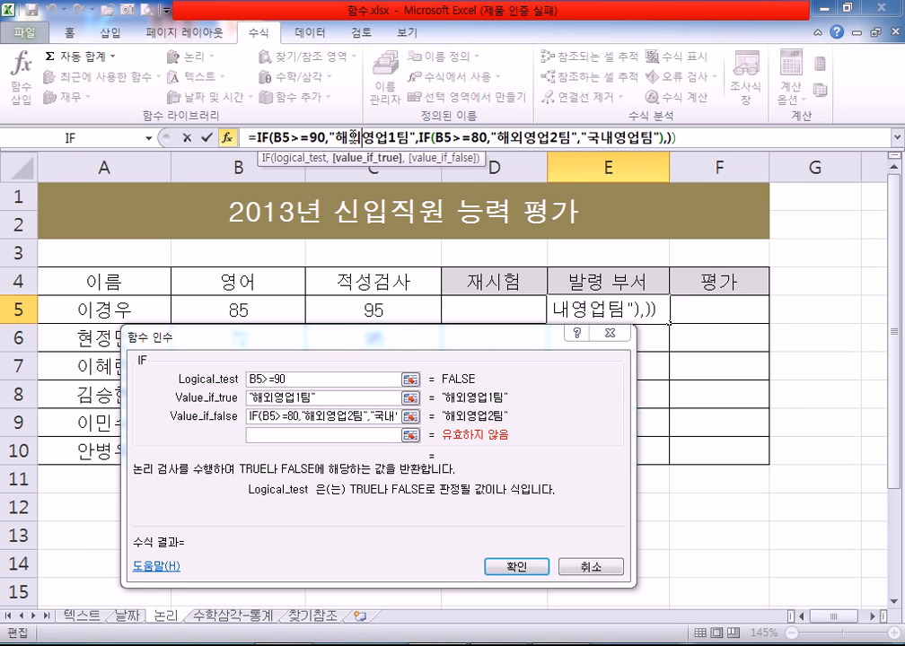
click(512, 137)
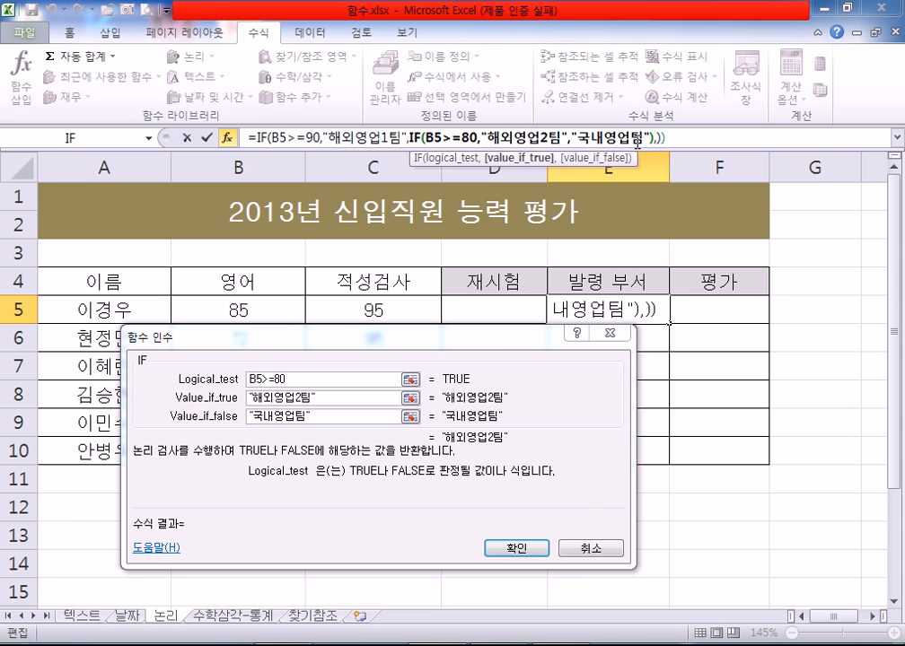
click(582, 139)
key(Delete)
key(Delete)
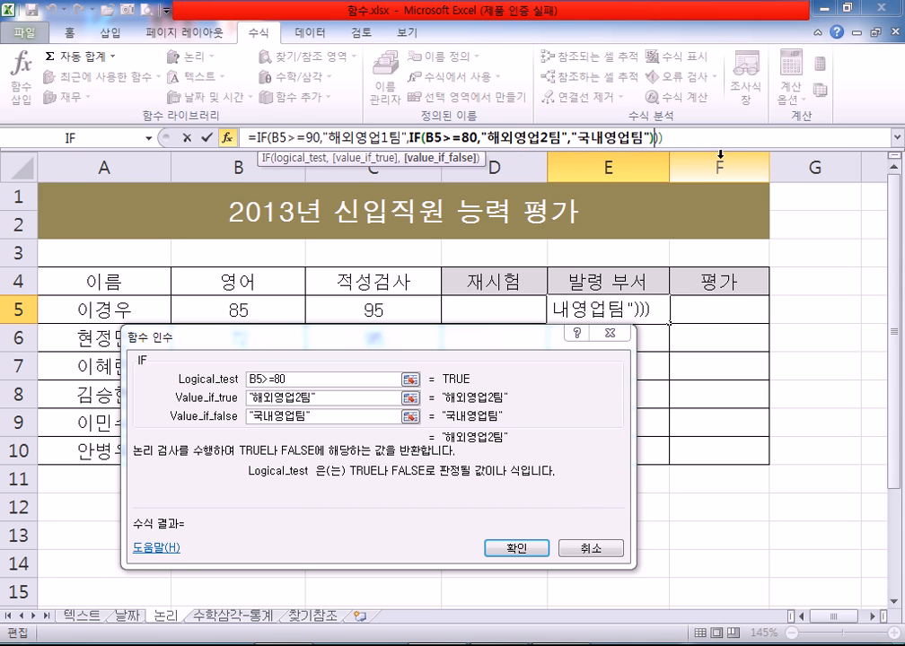
Examine the arguments of the outer and the nested IF in the E5 formula.
click(308, 138)
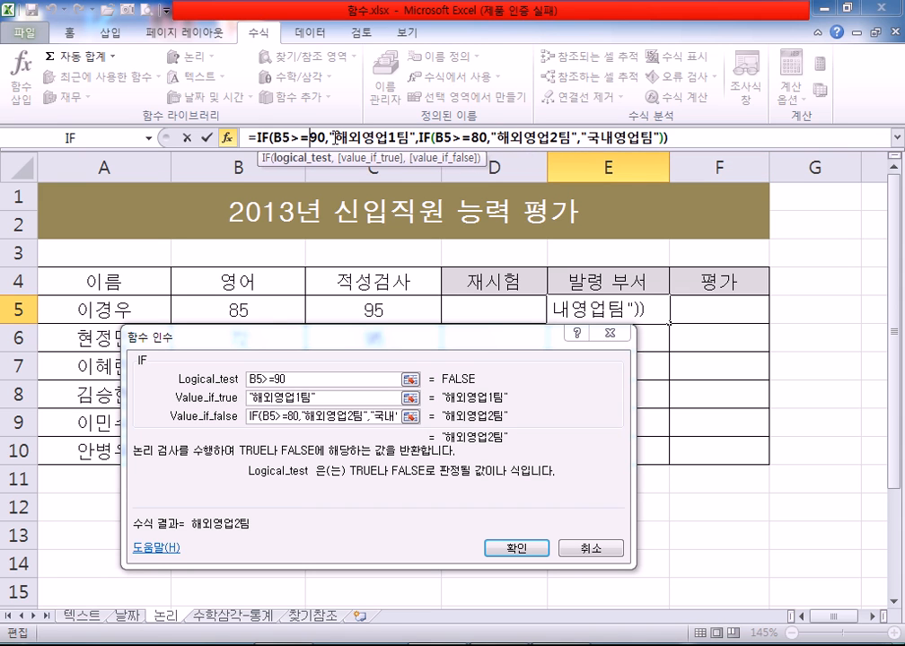
click(467, 137)
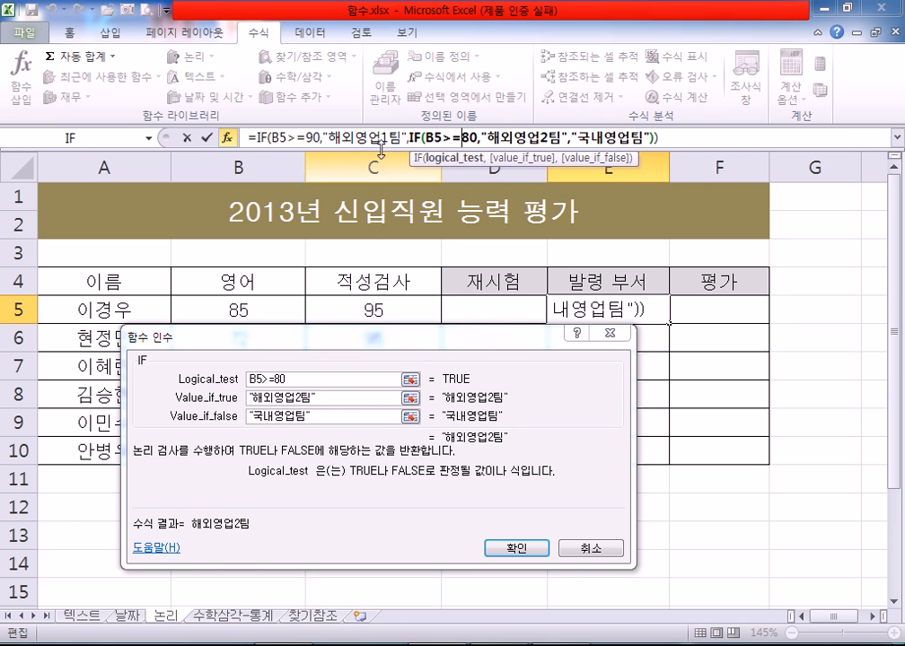
click(293, 142)
click(258, 419)
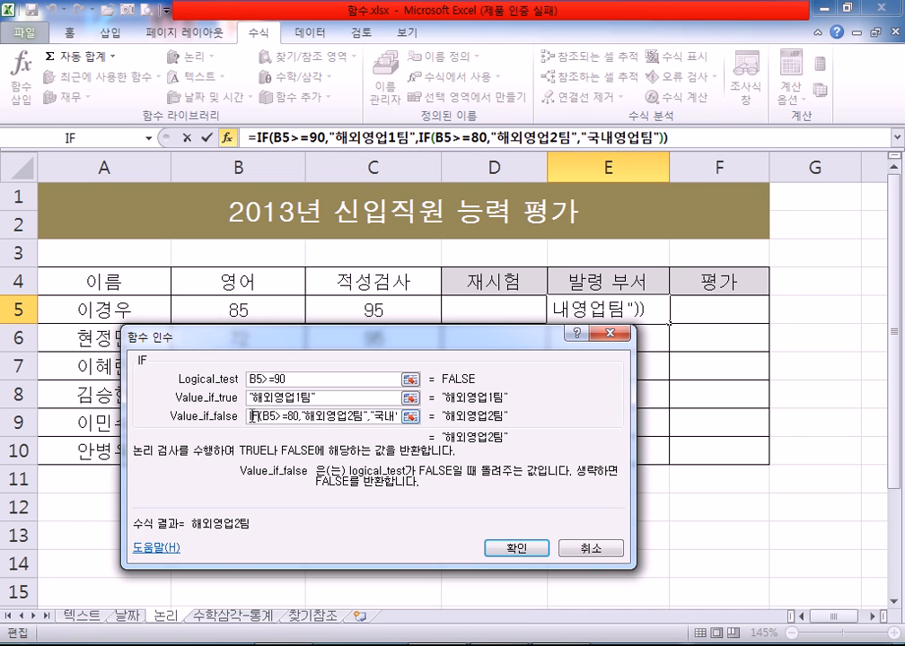
Replace the E5 formula's false value with a fresh nested IF function whose logical test is B5>=80.
drag(254, 417, 466, 424)
key(Delete)
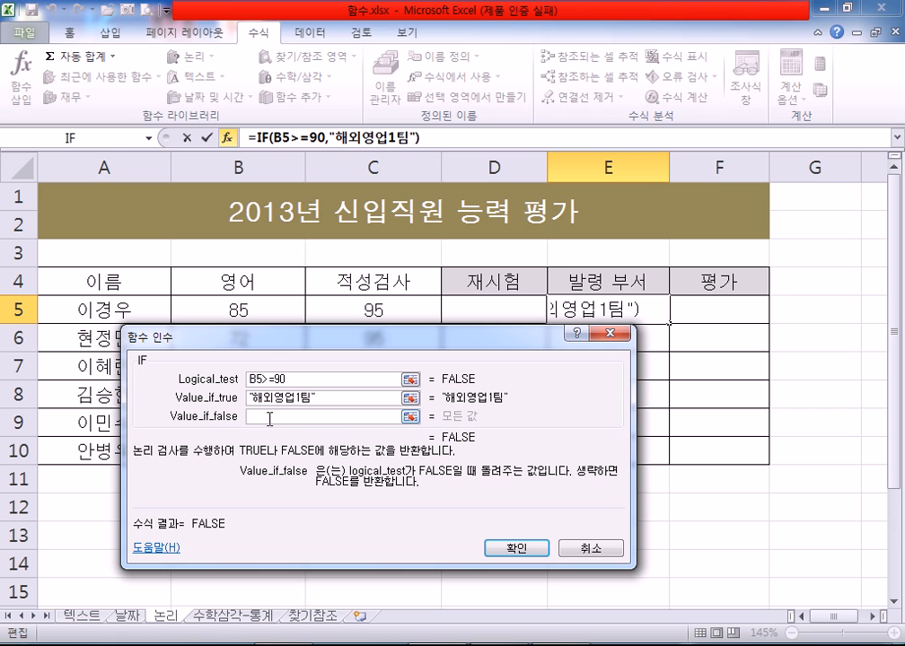
click(67, 140)
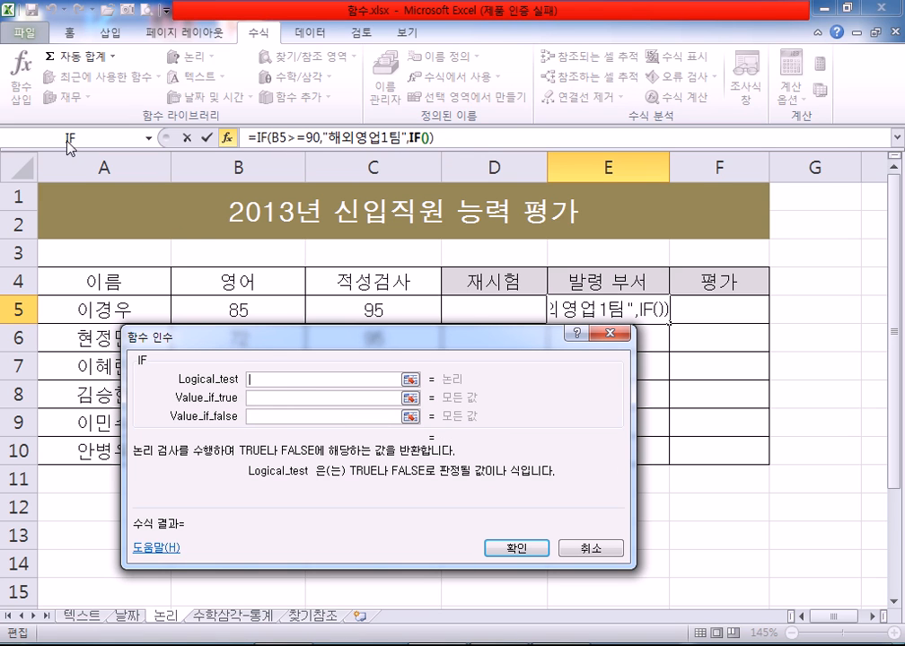
click(238, 312)
text(>=80)
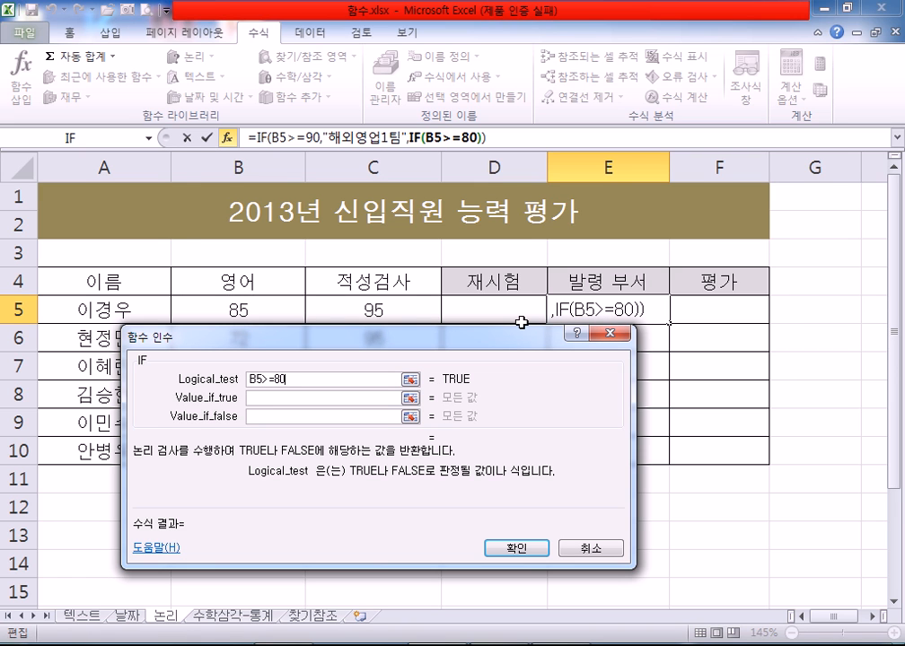
Return "해외영업2팀" when the nested IF is true and "국내영업팀" when it is false, and confirm the E5 formula.
key(Tab)
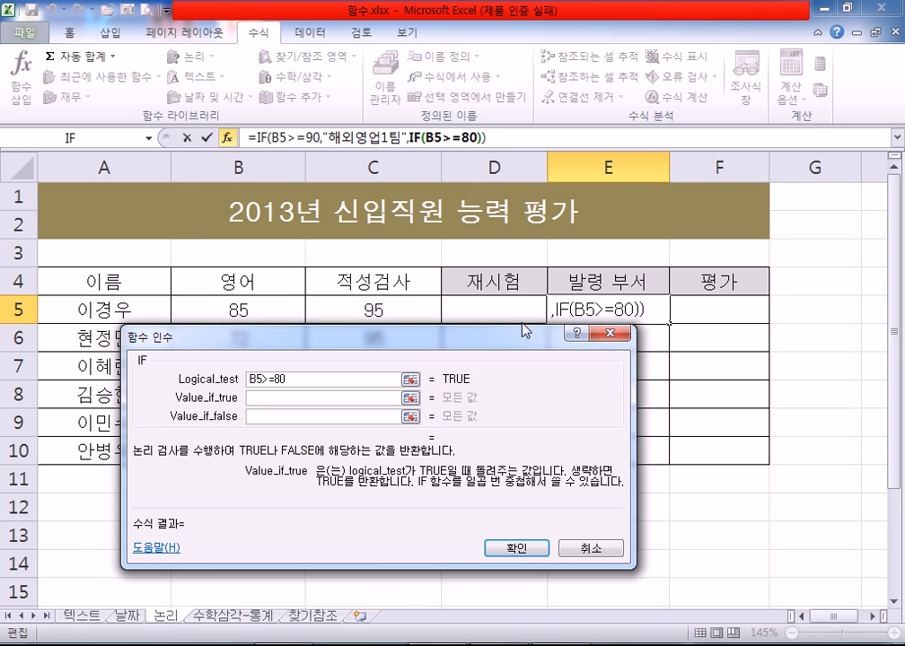
text(해욍영업2팀)
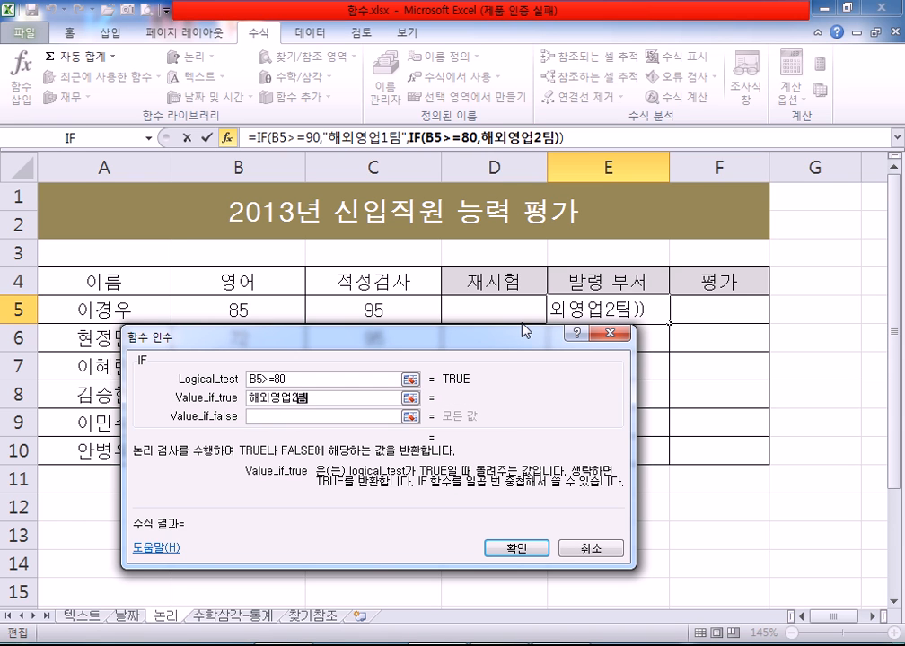
key(Tab)
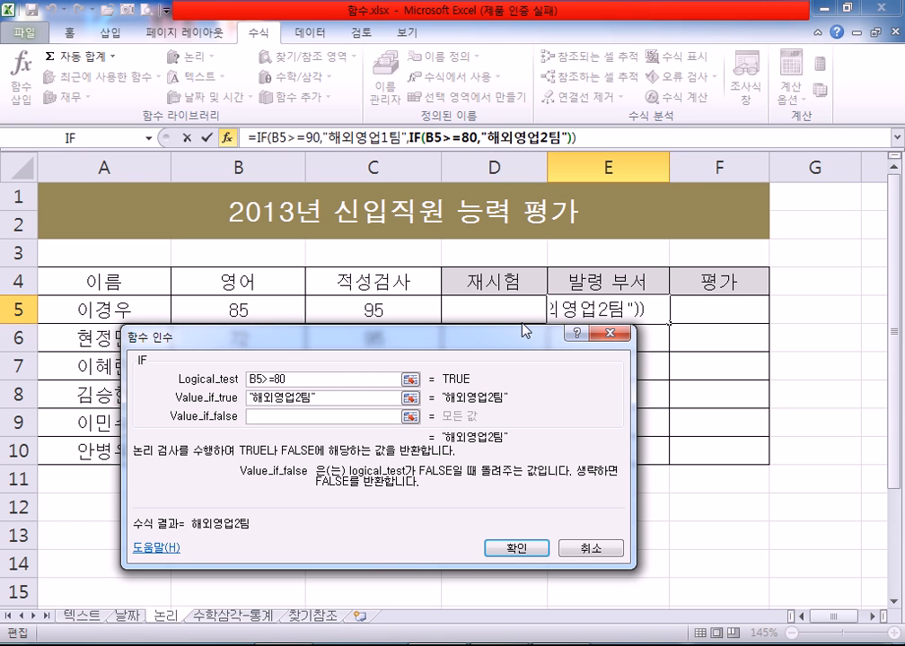
text(국내영업팀)
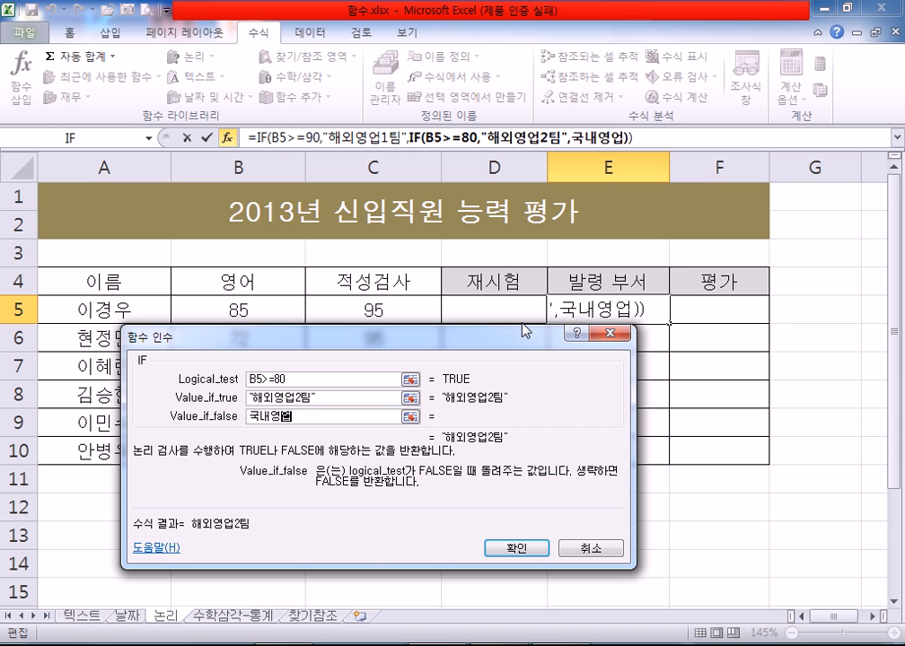
key(Tab)
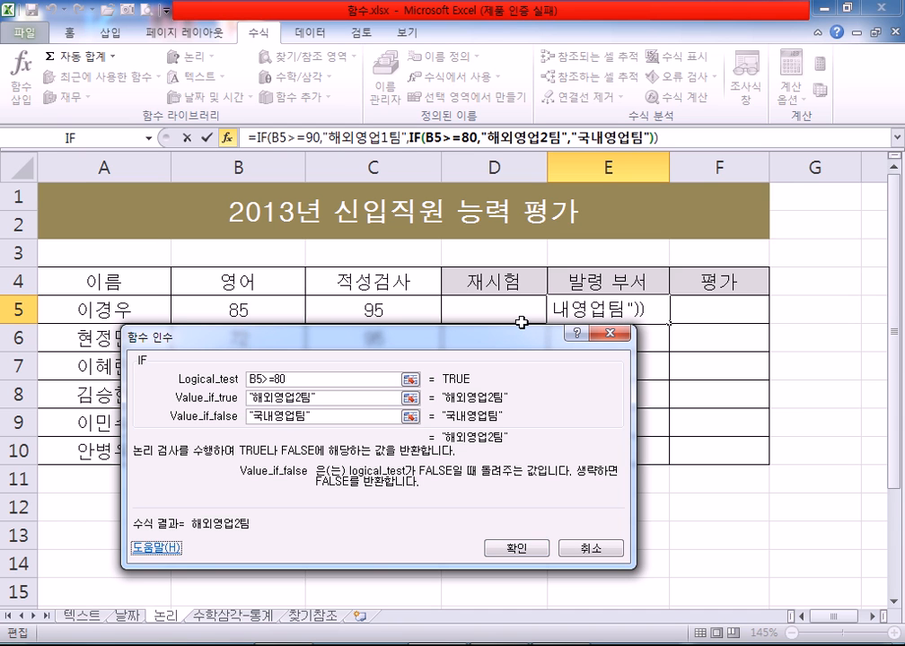
click(519, 548)
Copy the 발령 부서 formula from E5 down through E10 and review the formula in E5.
drag(669, 323, 664, 465)
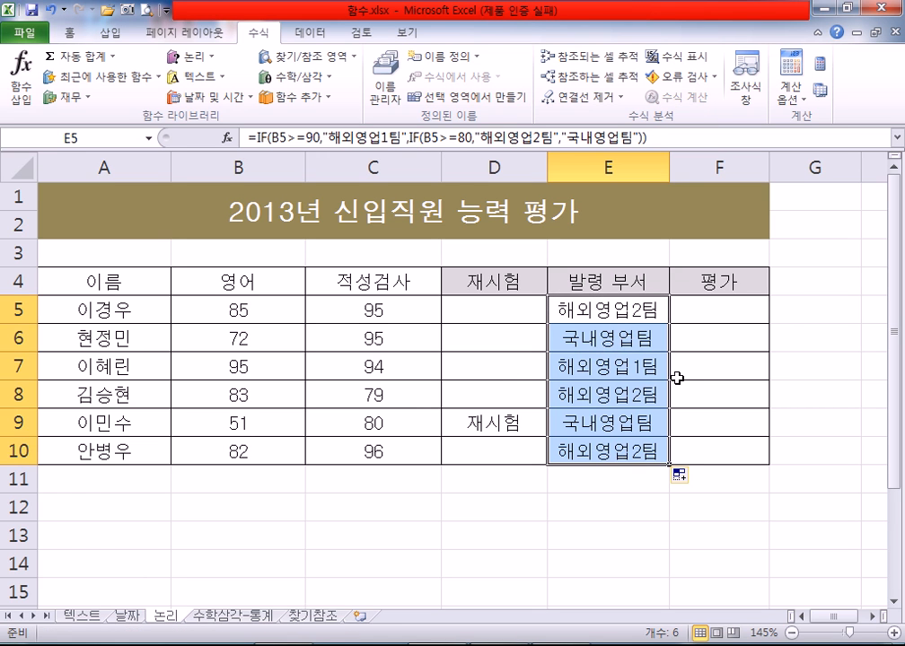
click(580, 314)
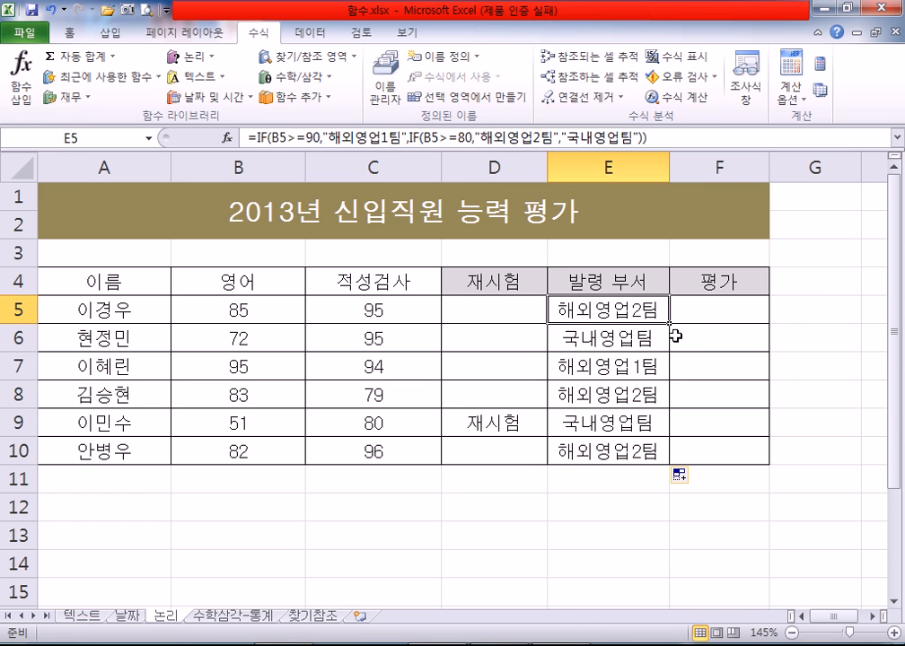
double_click(558, 309)
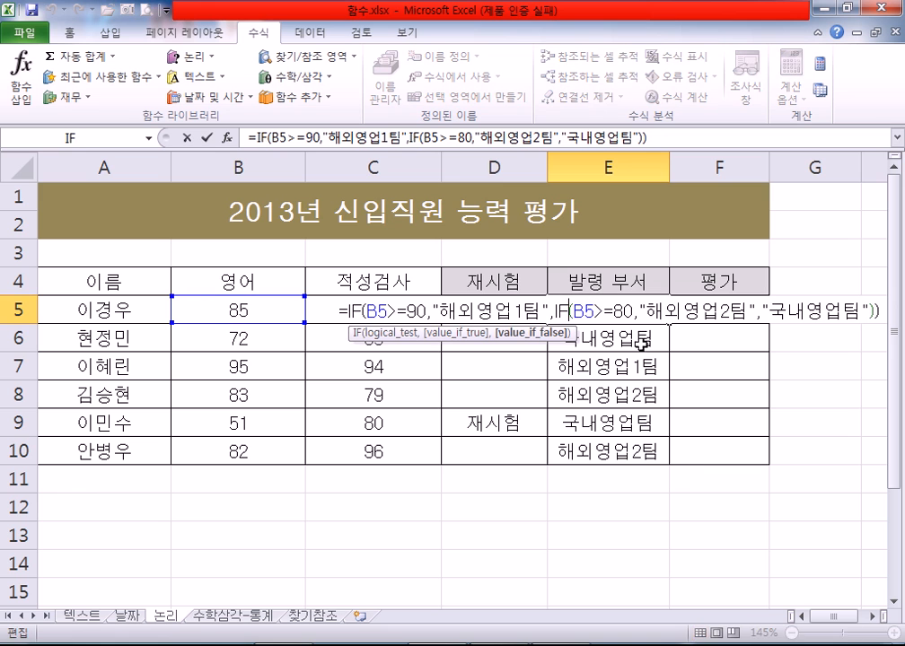
key(Escape)
Insert an IF function in F5 with the true value "우수" and empty text ("") as the false value.
click(735, 307)
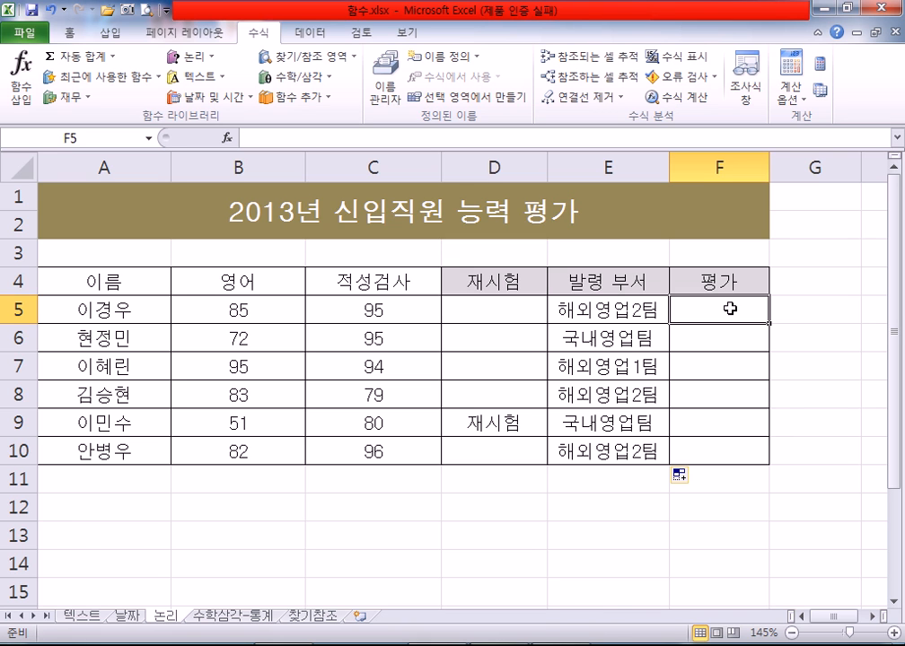
drag(299, 309, 348, 315)
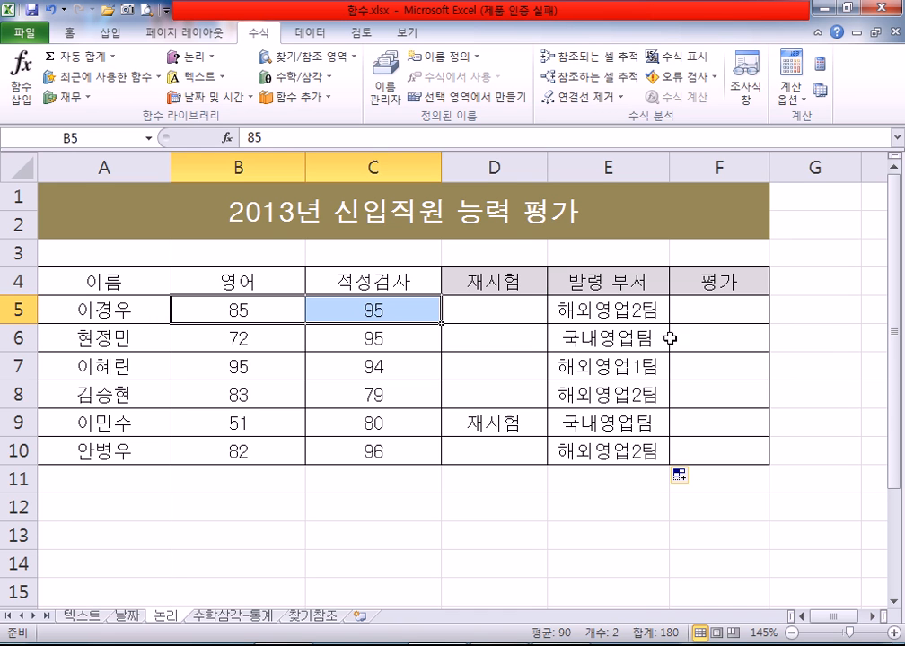
click(700, 309)
click(175, 55)
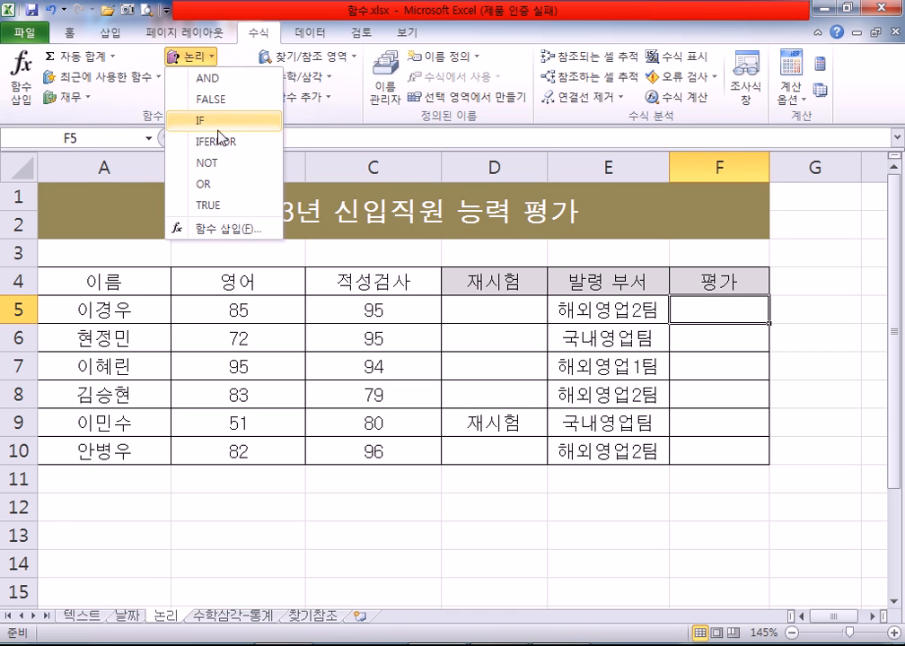
click(216, 124)
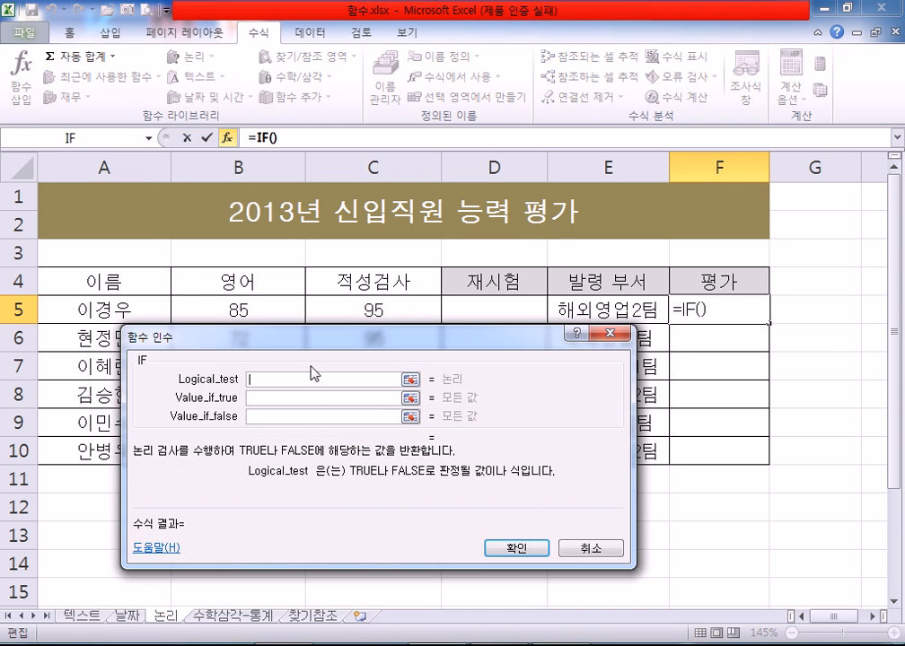
drag(313, 343, 416, 349)
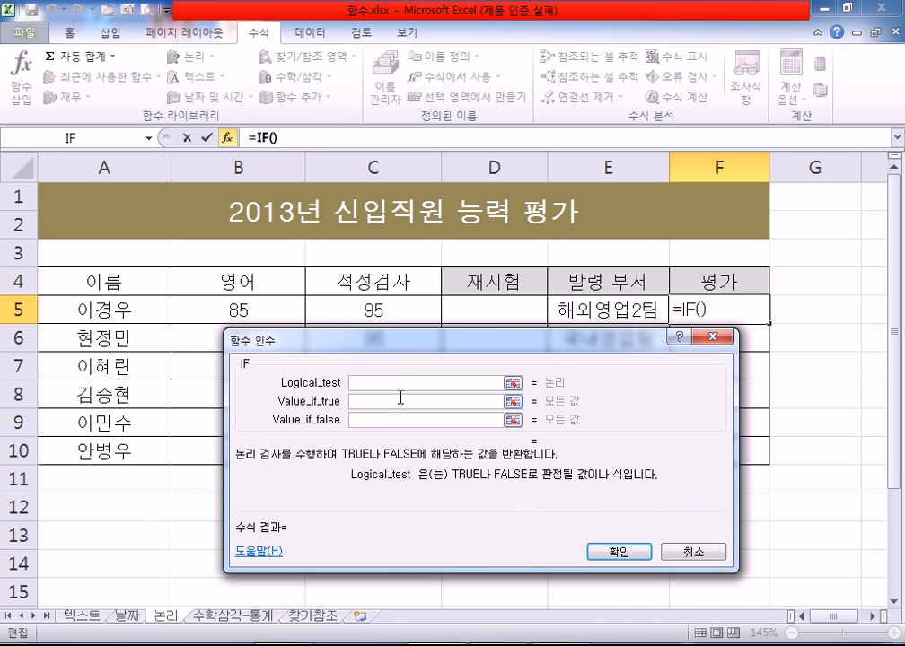
click(389, 405)
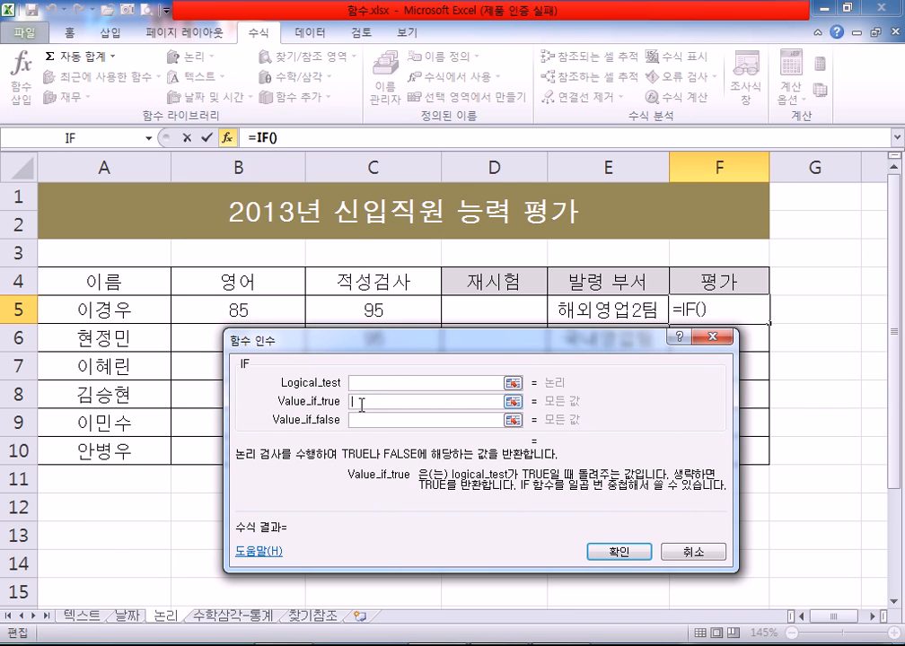
text(우수)
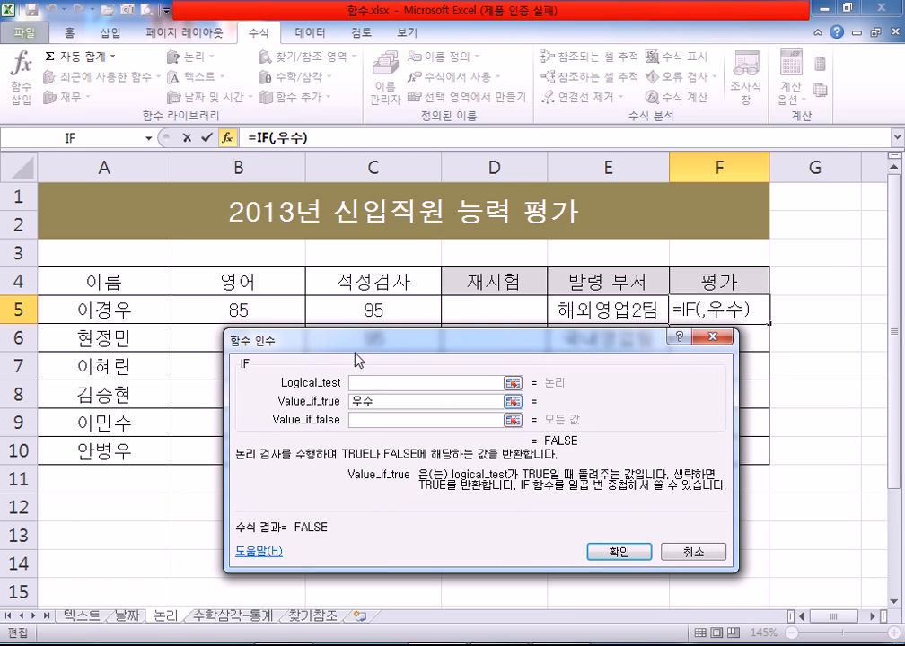
click(371, 422)
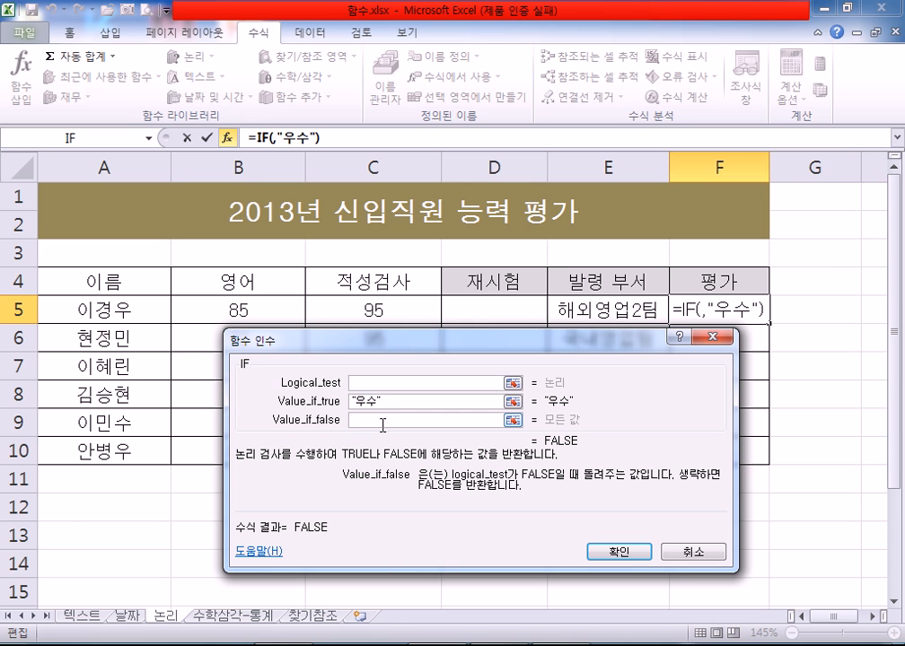
text("")
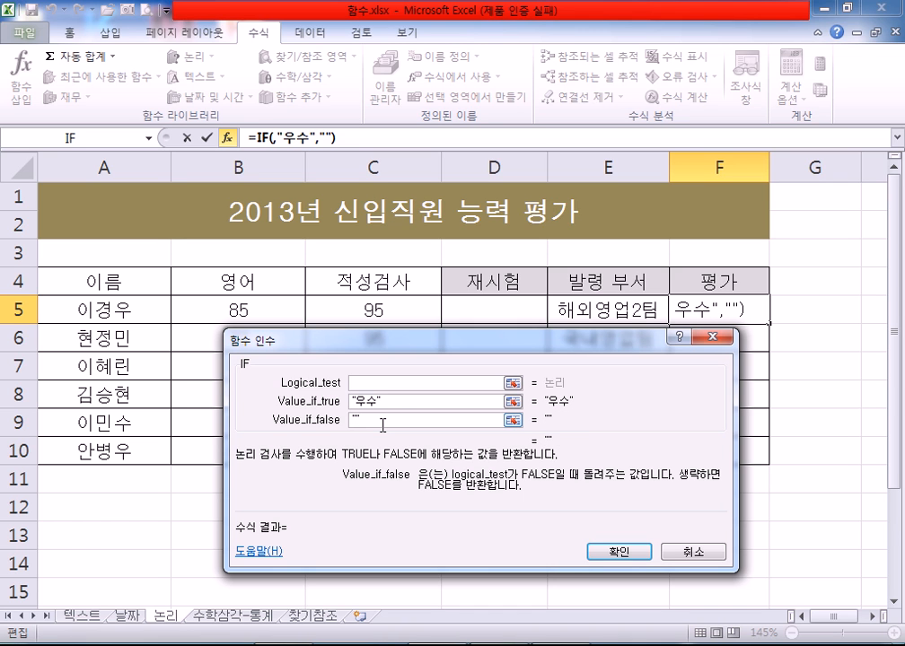
Nest an AND function as the logical test of the IF formula in F5.
click(376, 381)
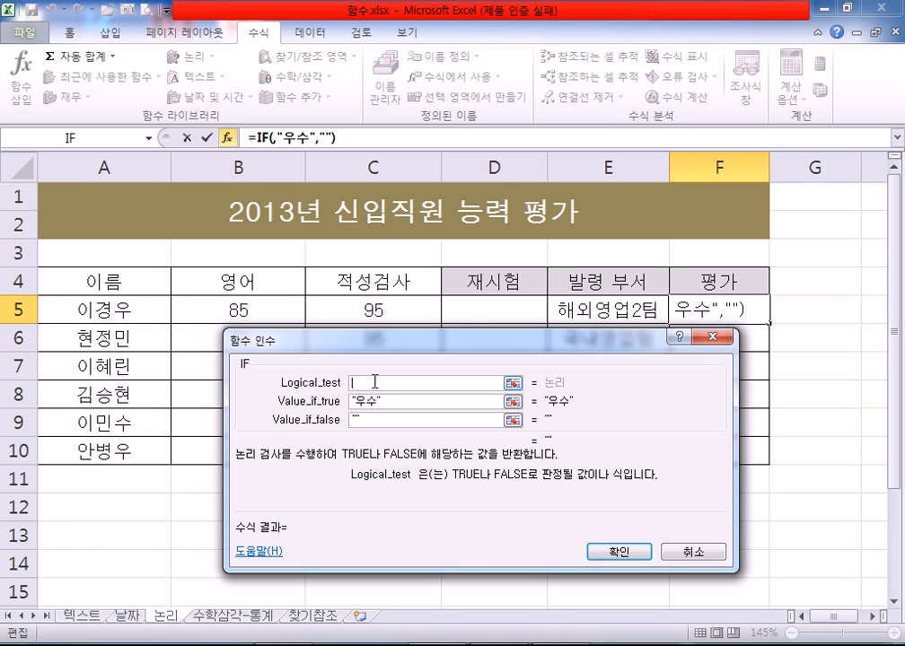
click(149, 139)
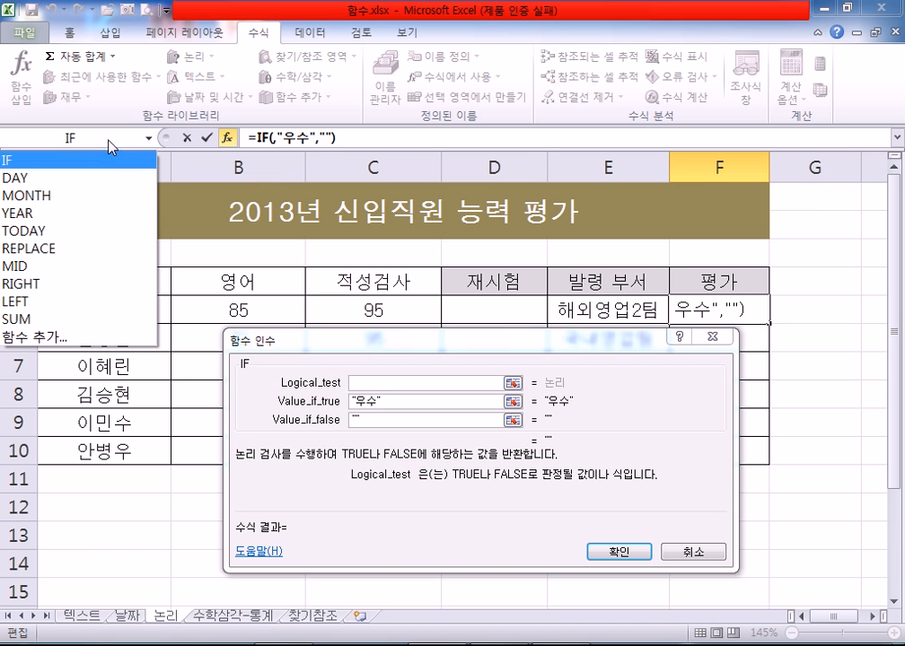
click(78, 339)
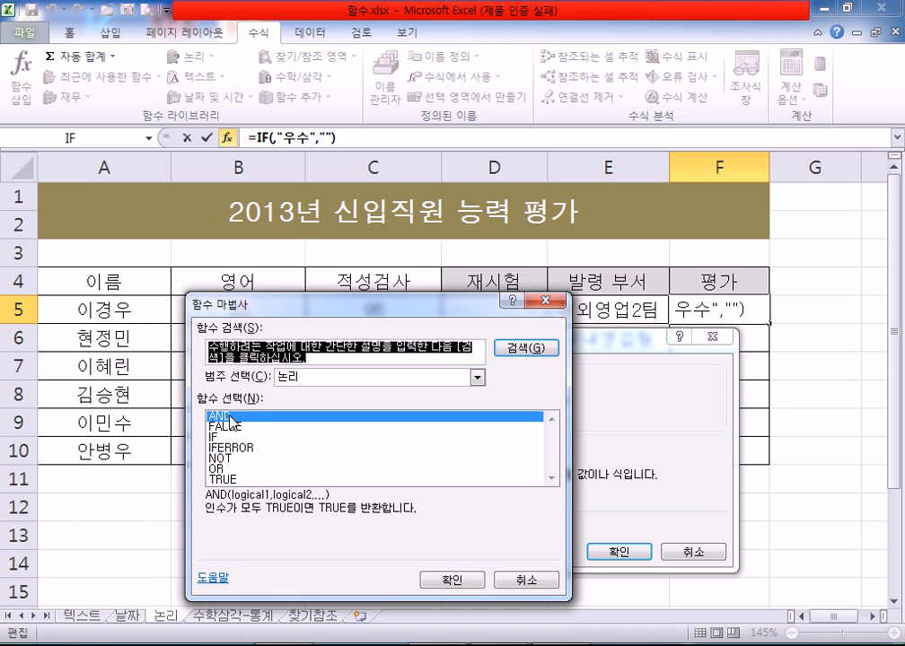
click(453, 581)
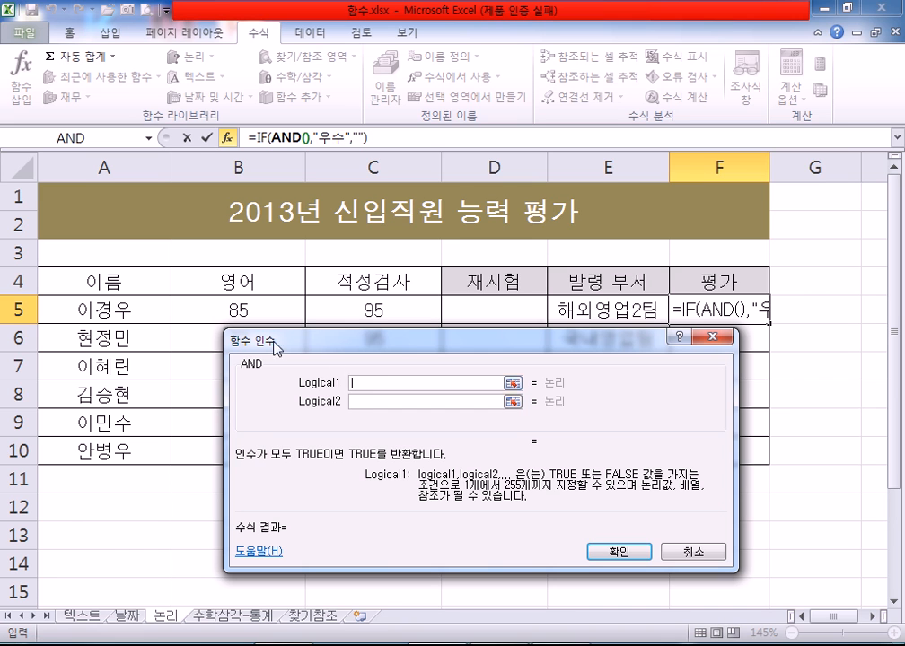
Set the AND function's two conditions to B5>=80 and C5>=90.
click(231, 311)
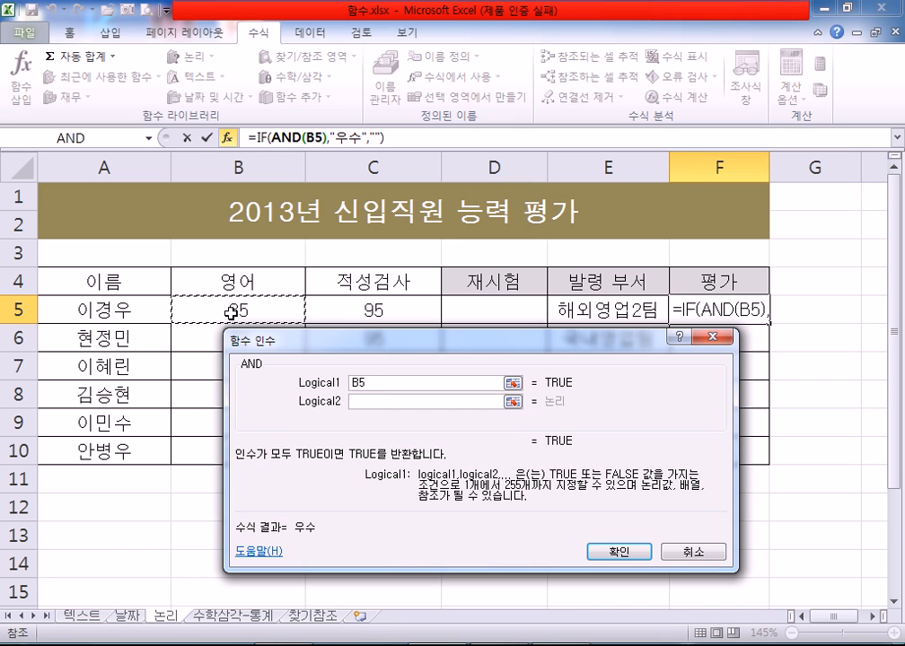
text(>=)
text(80)
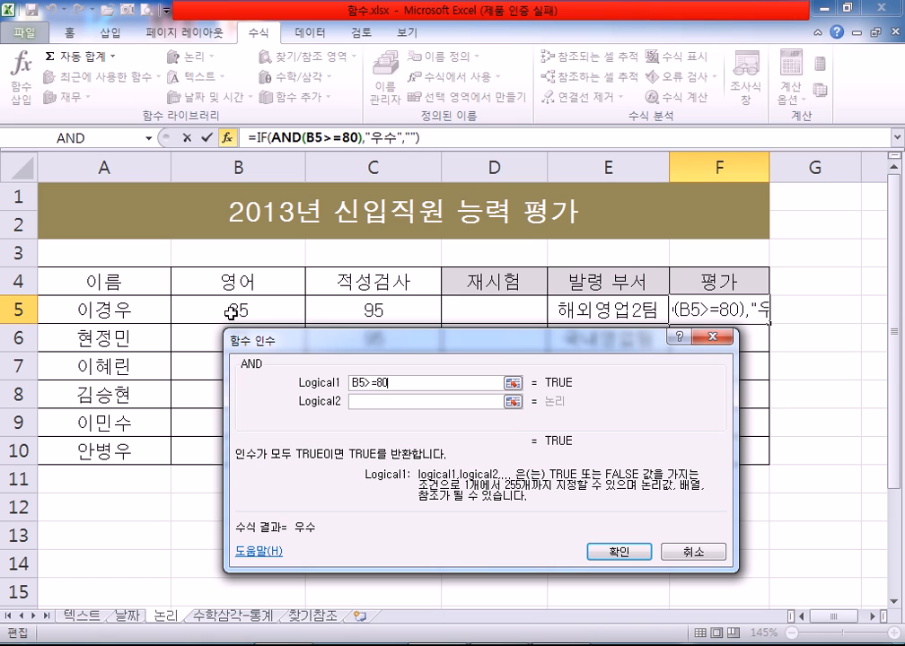
click(355, 401)
click(344, 316)
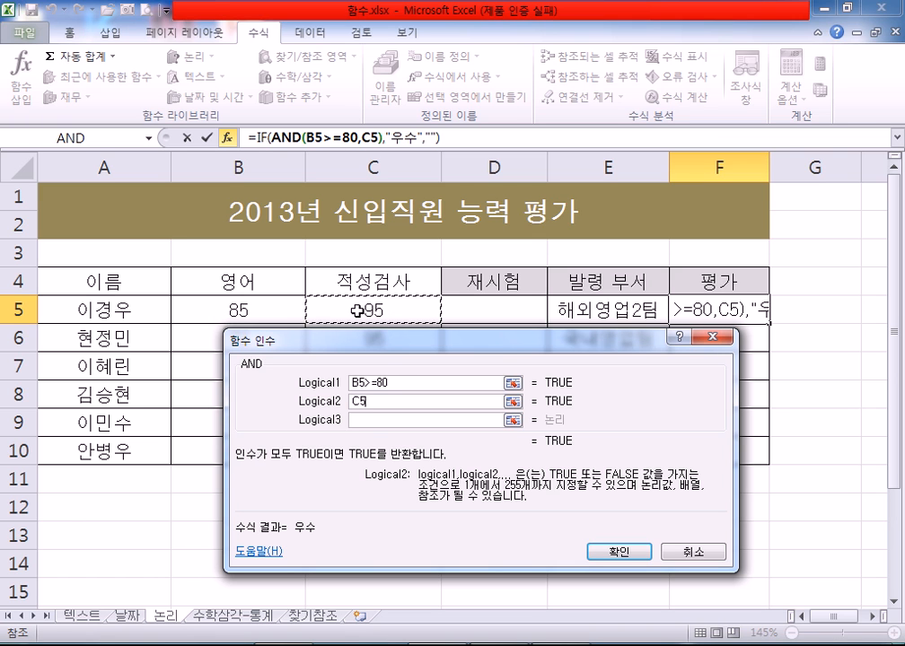
text(>=90)
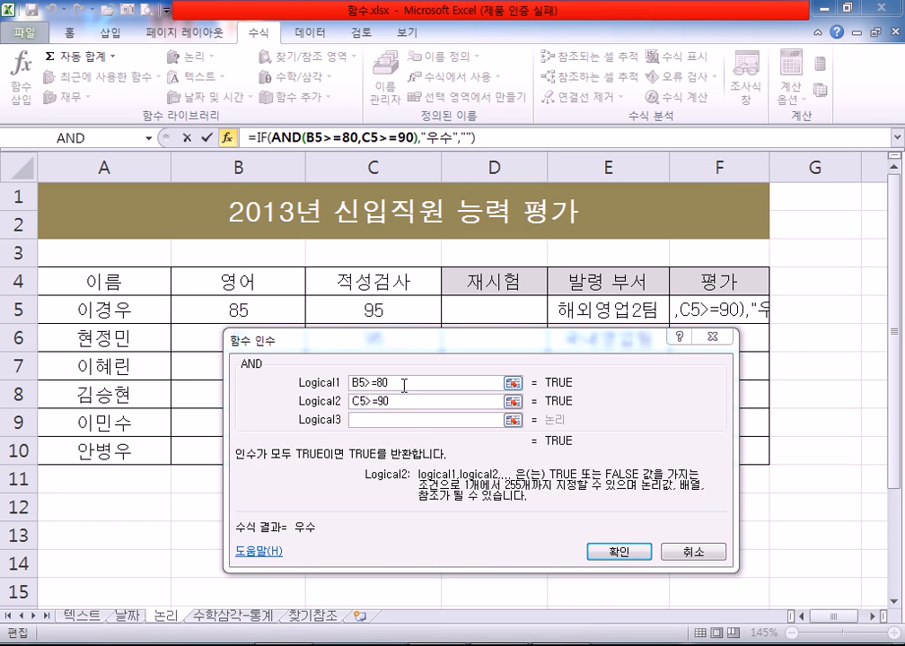
Examine the nested AND function's condition fields and the outer IF function's arguments in the F5 formula.
click(387, 419)
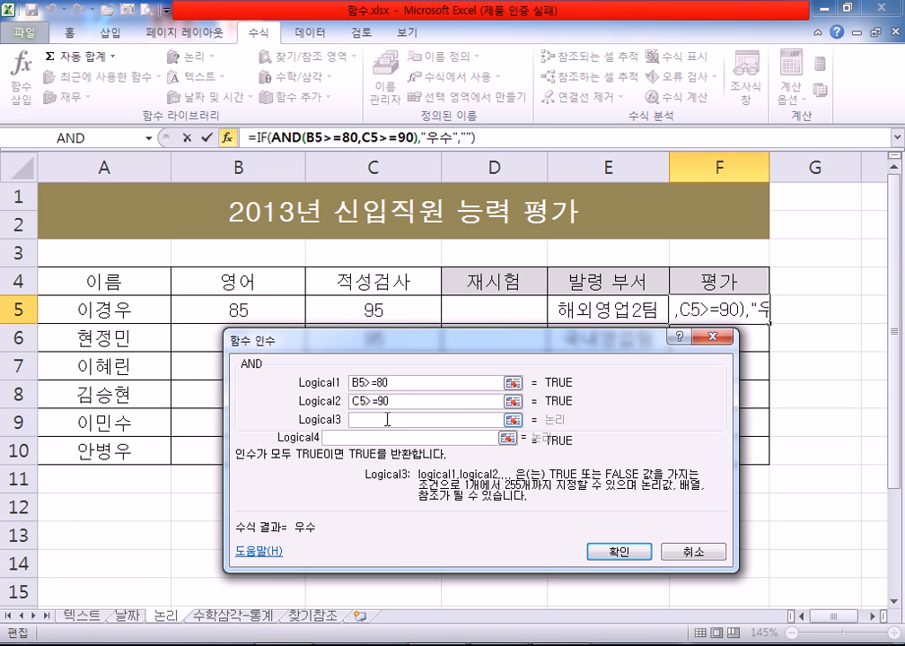
click(384, 438)
click(377, 456)
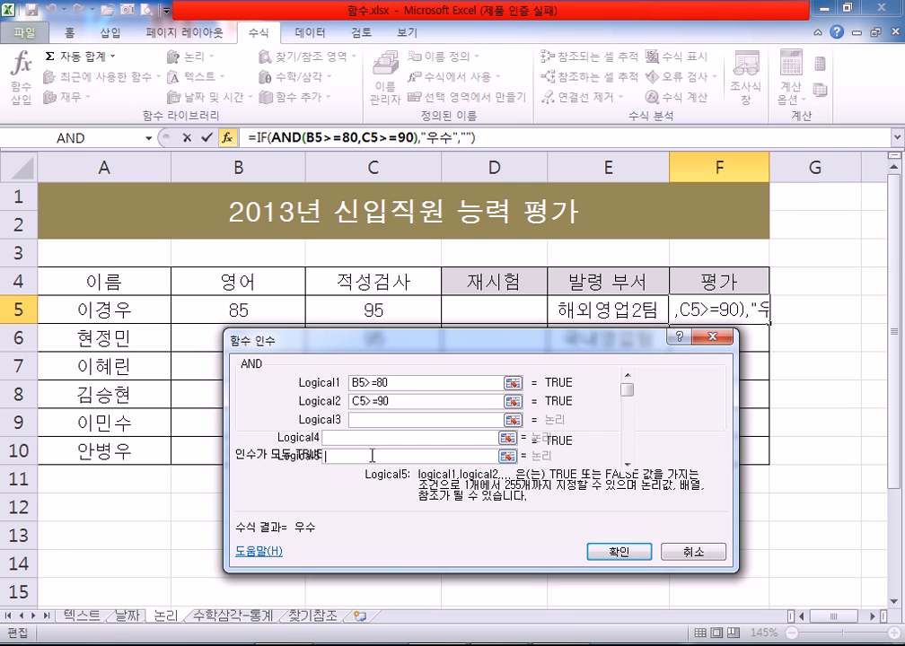
click(402, 384)
click(396, 400)
click(449, 137)
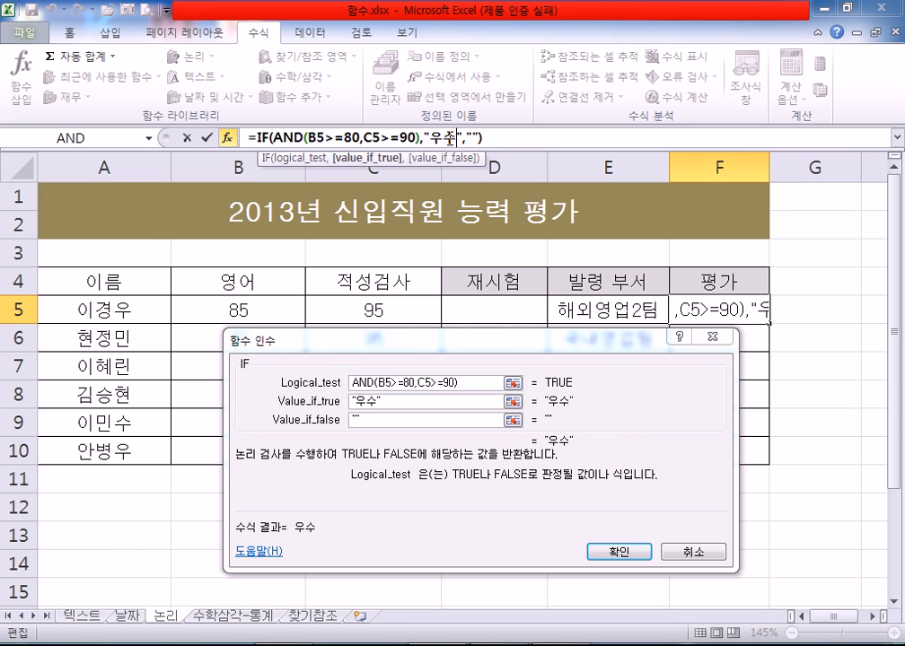
click(325, 138)
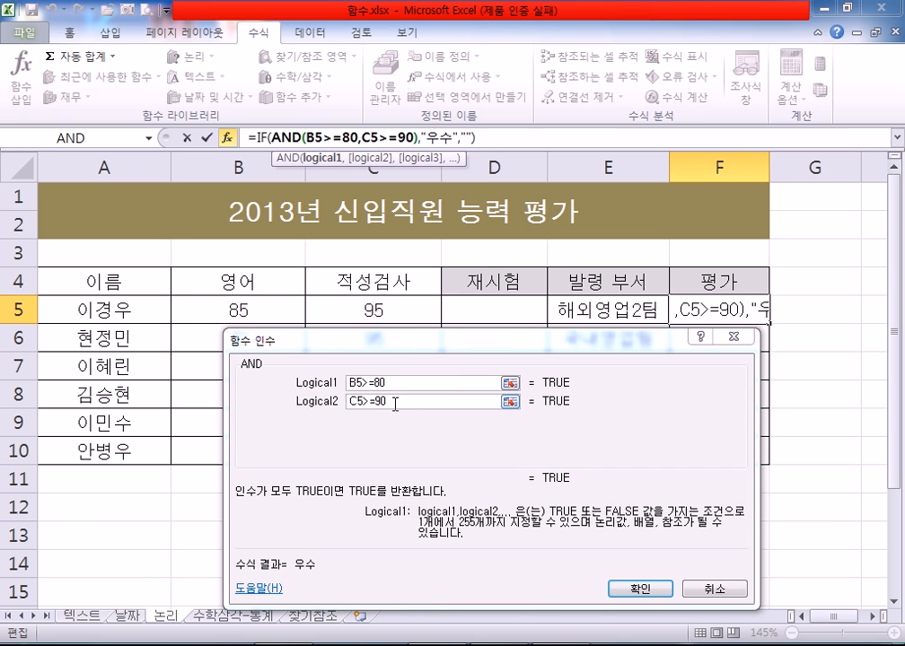
click(454, 137)
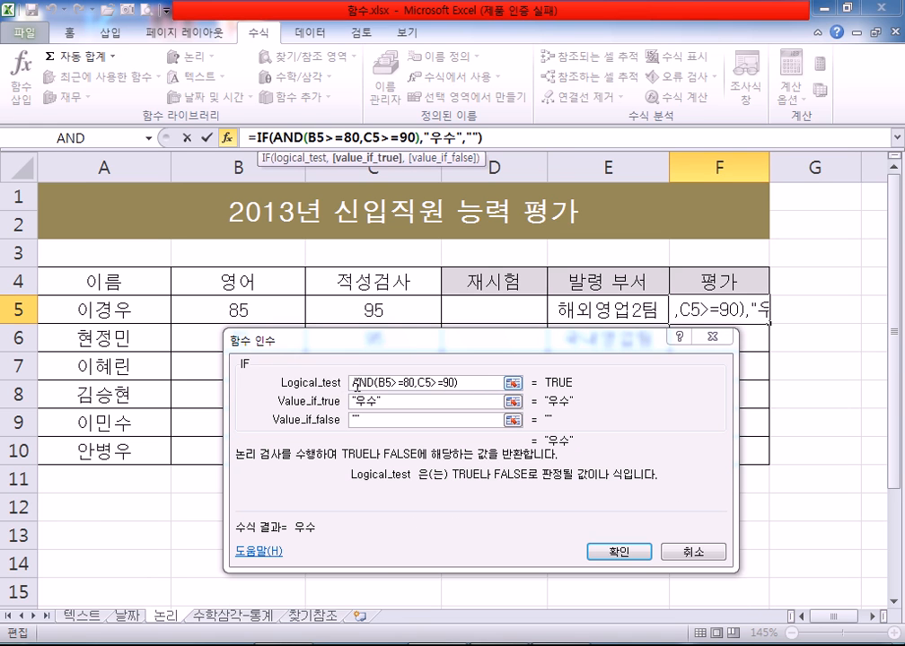
drag(356, 383, 459, 383)
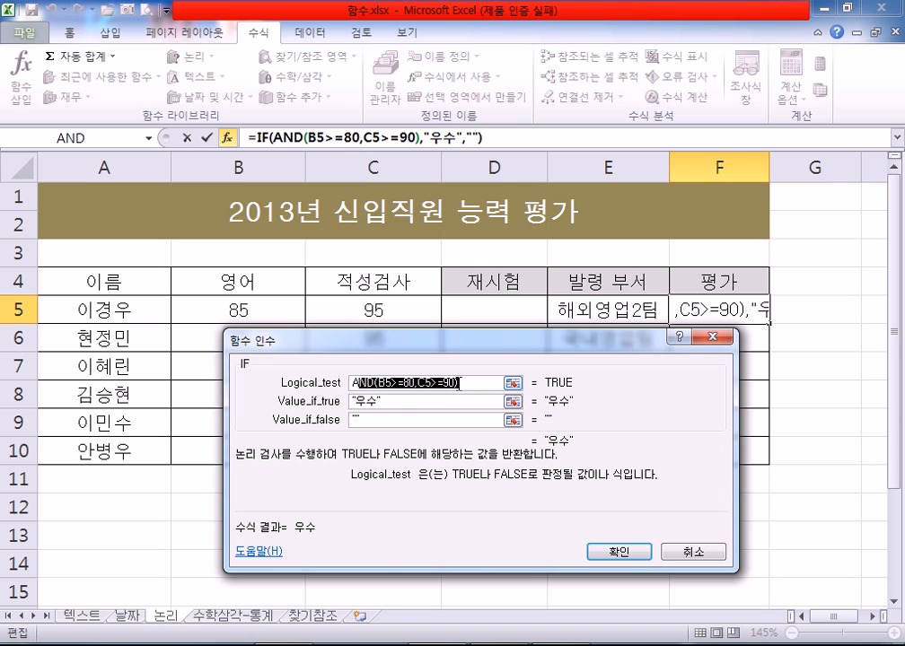
click(395, 401)
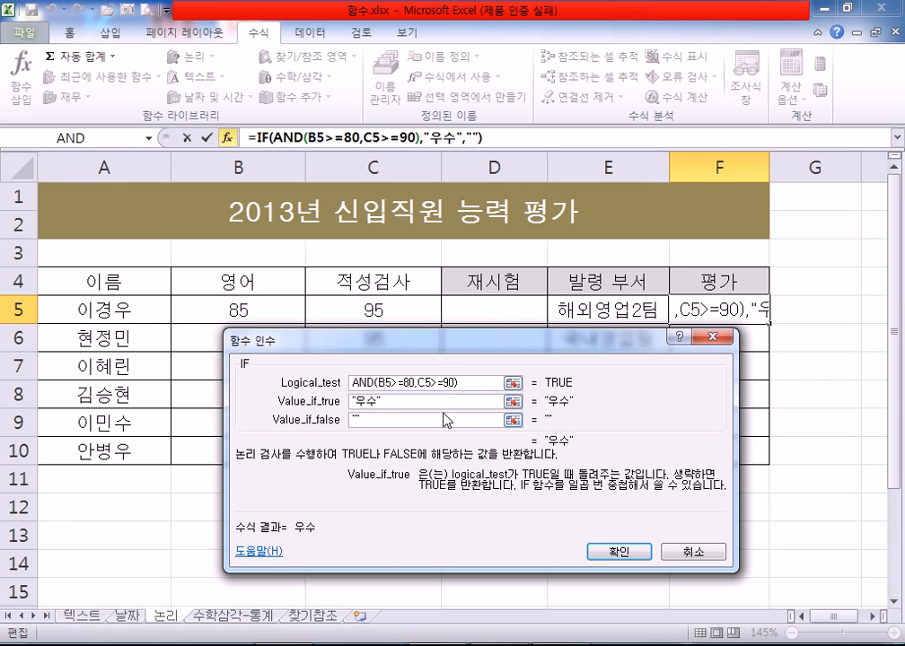
Accept the IF/AND formula in F5 and copy it down through F10.
drag(492, 137, 194, 109)
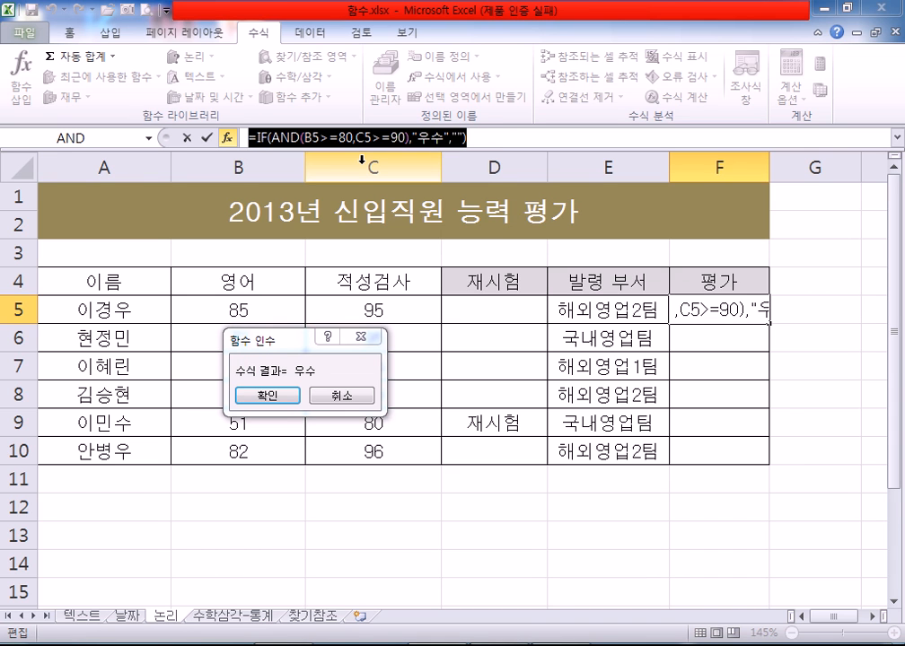
click(427, 137)
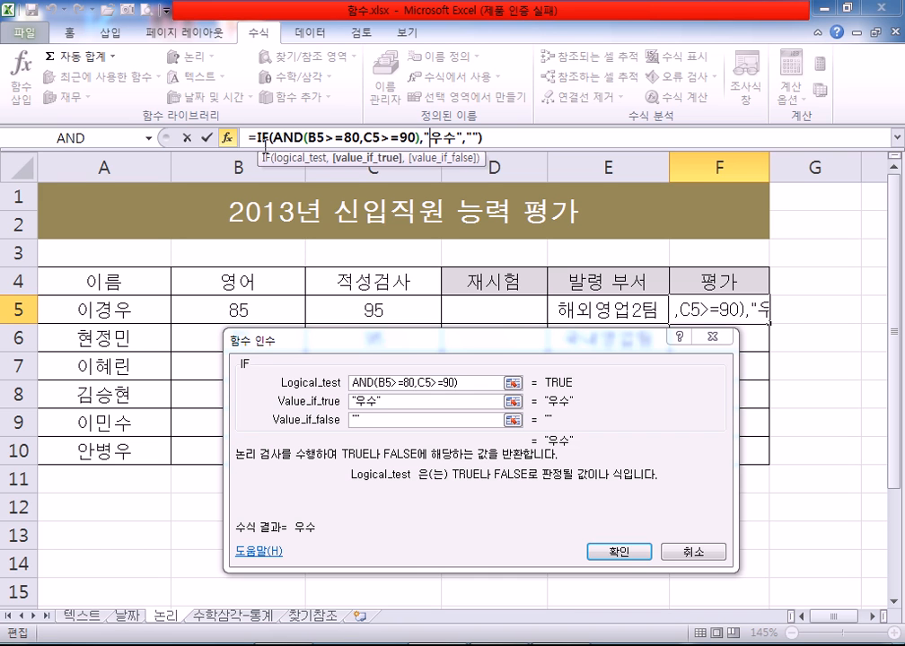
click(626, 554)
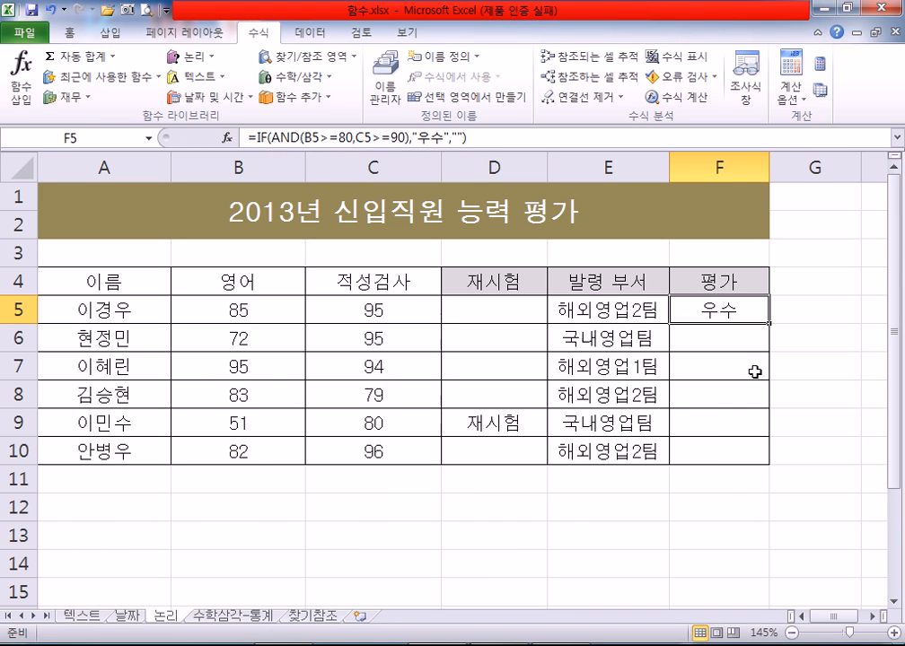
double_click(766, 324)
Clear the 평가 formulas from F5:F10.
click(734, 311)
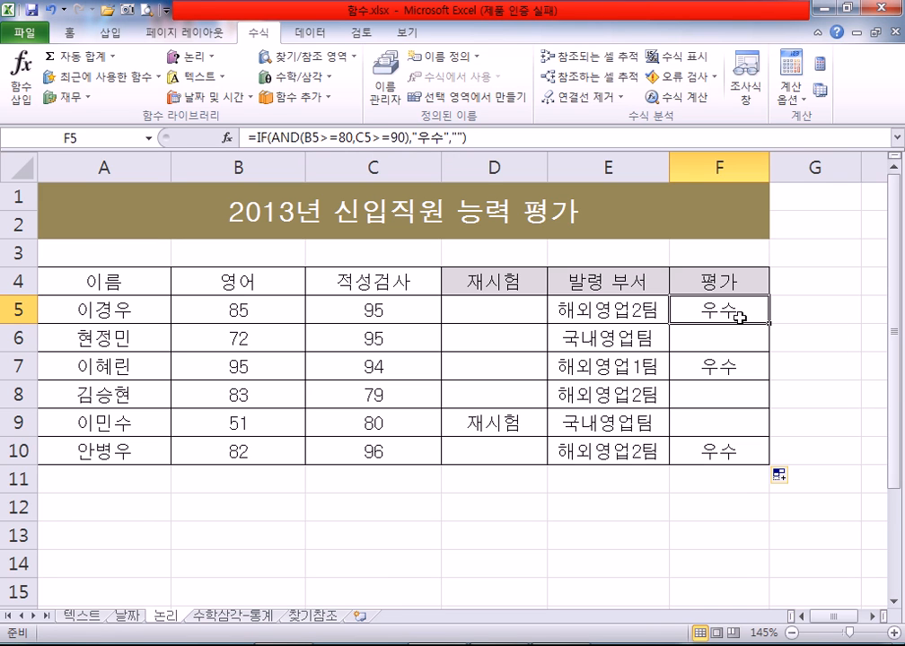
drag(745, 307, 729, 451)
key(Delete)
Insert an IF function in the empty cell F5, returning "우수" when true and empty text ("") when false.
click(697, 307)
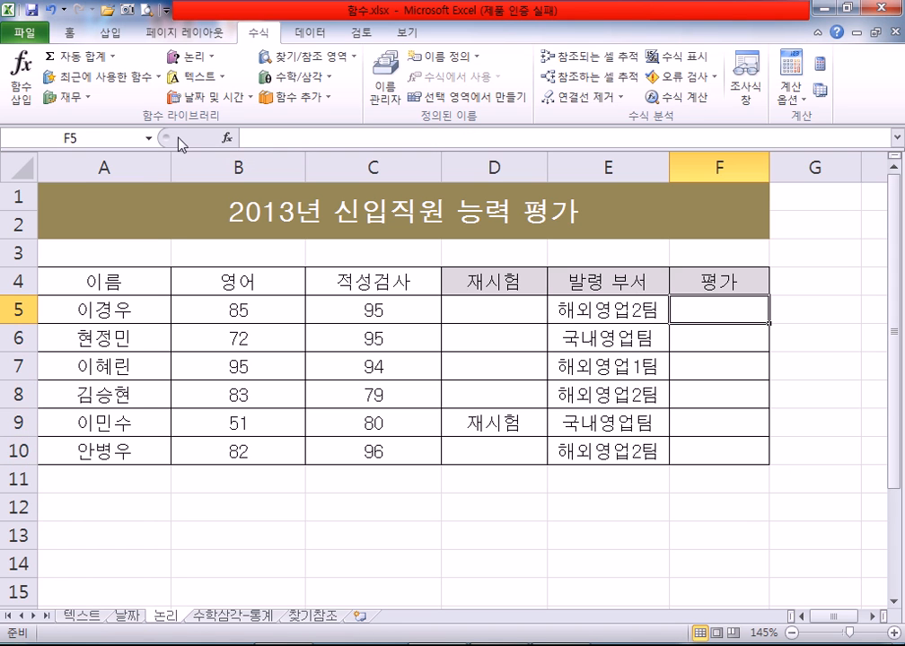
click(192, 58)
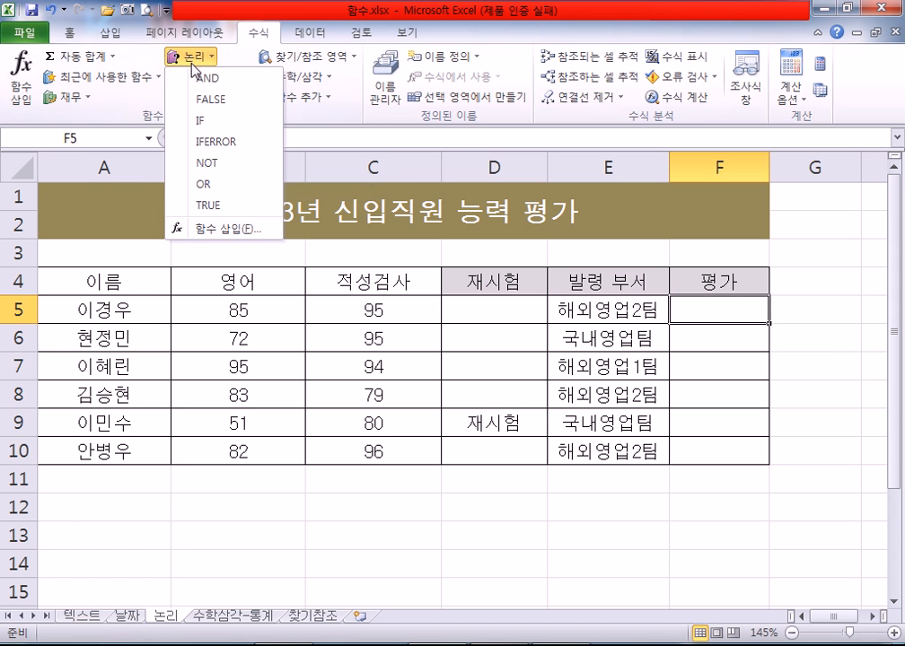
click(205, 120)
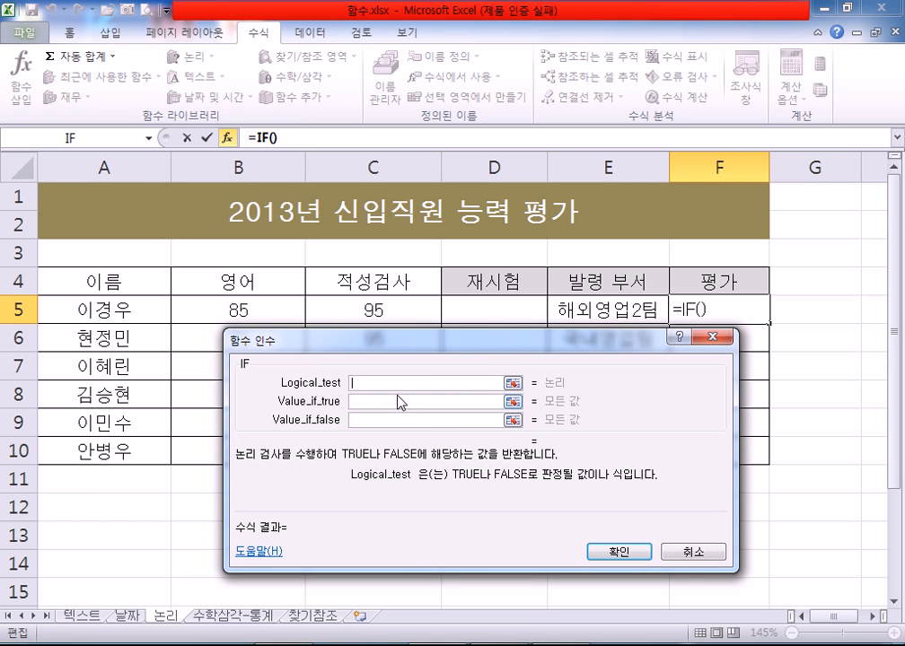
click(373, 399)
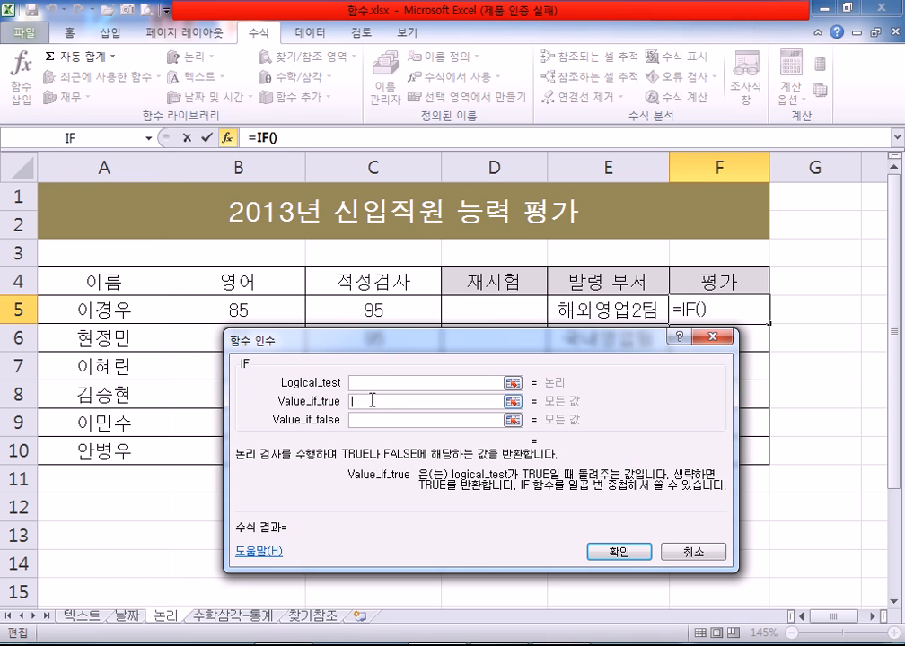
click(369, 416)
click(381, 401)
text(우수)
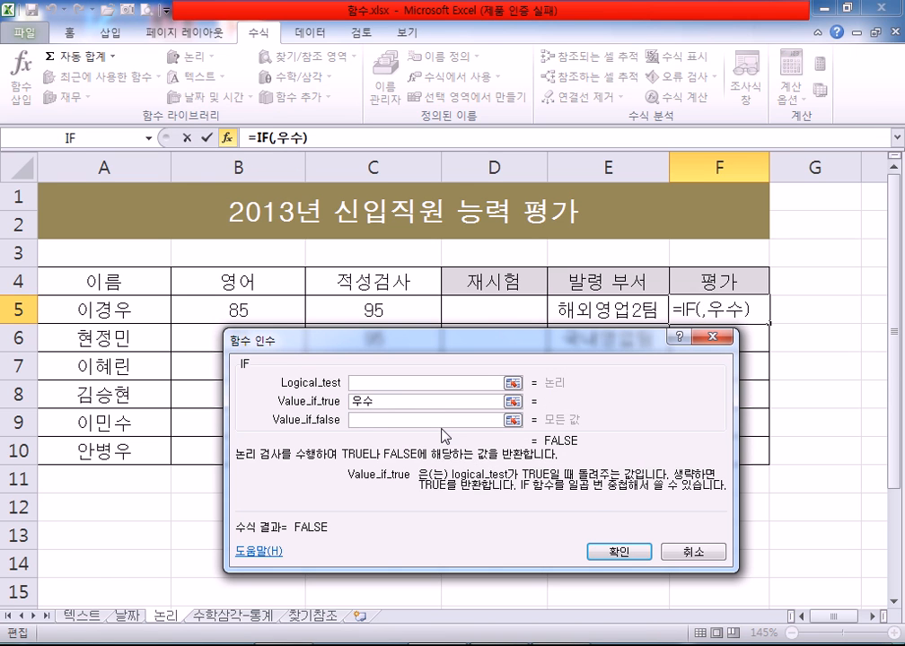
click(396, 420)
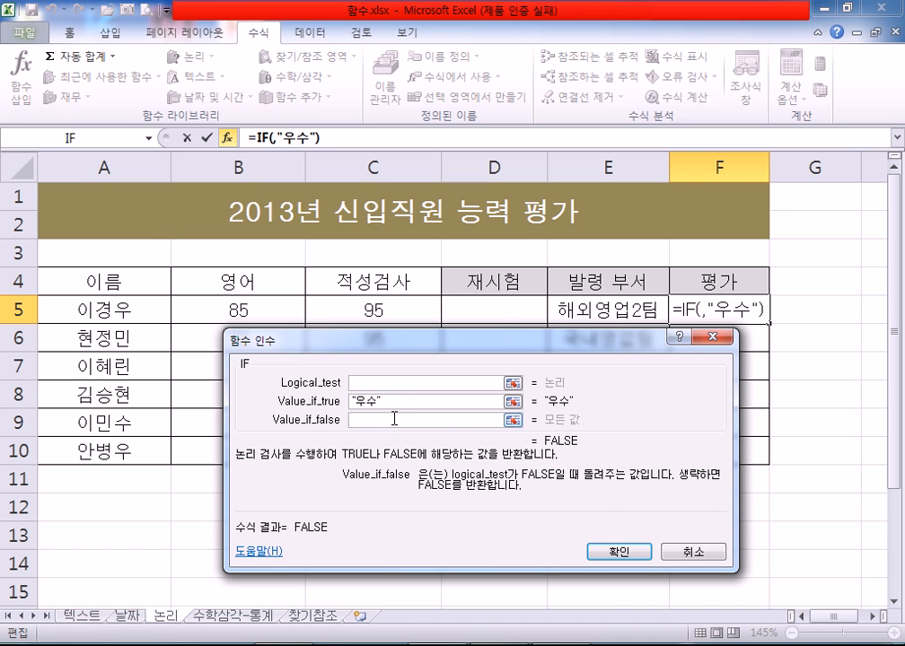
text("")
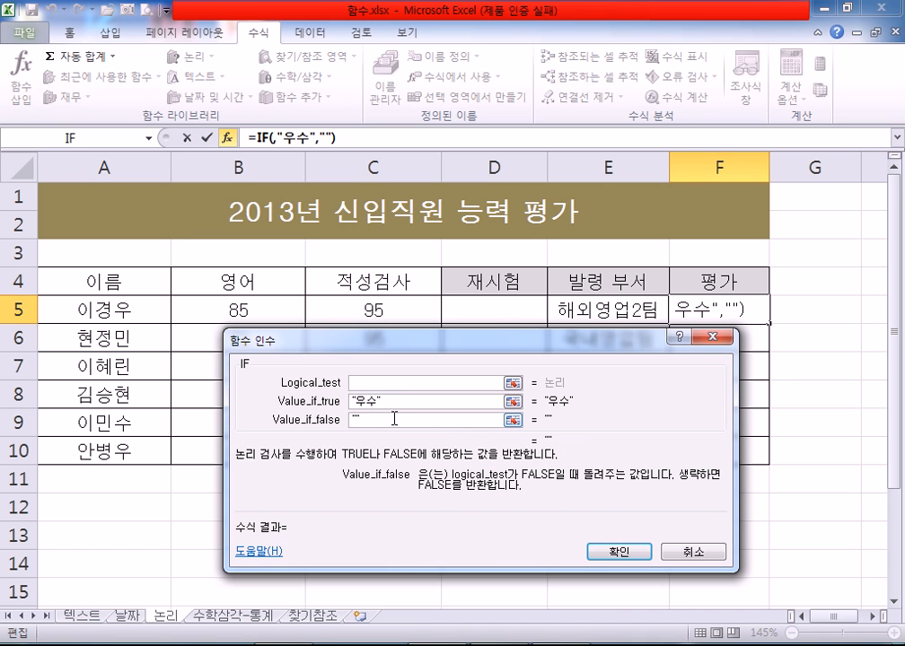
Nest AND from the 논리 function category as the logical test of the new IF formula in F5.
click(395, 383)
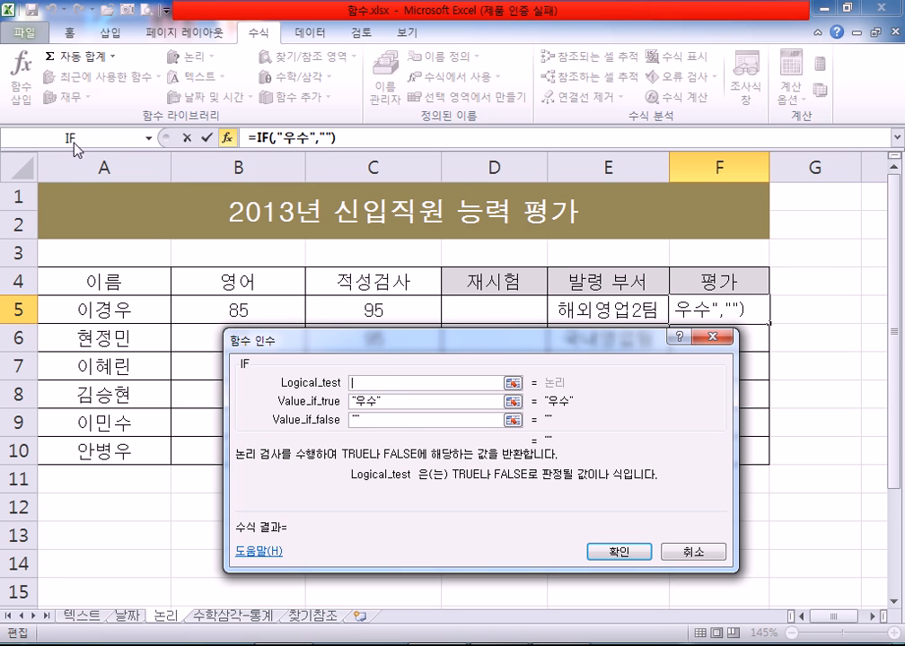
key(Tab)
key(Tab)
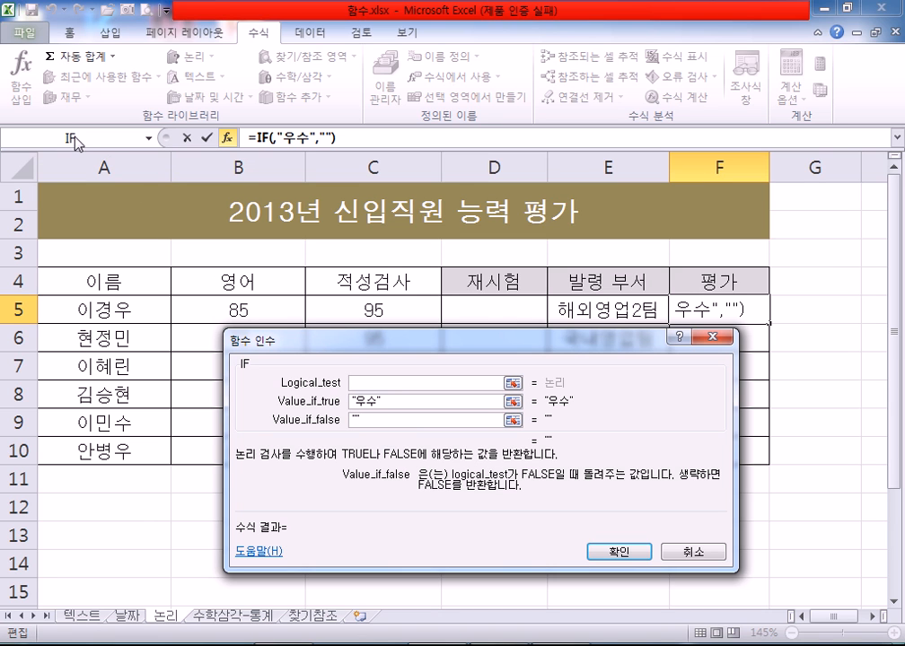
click(377, 382)
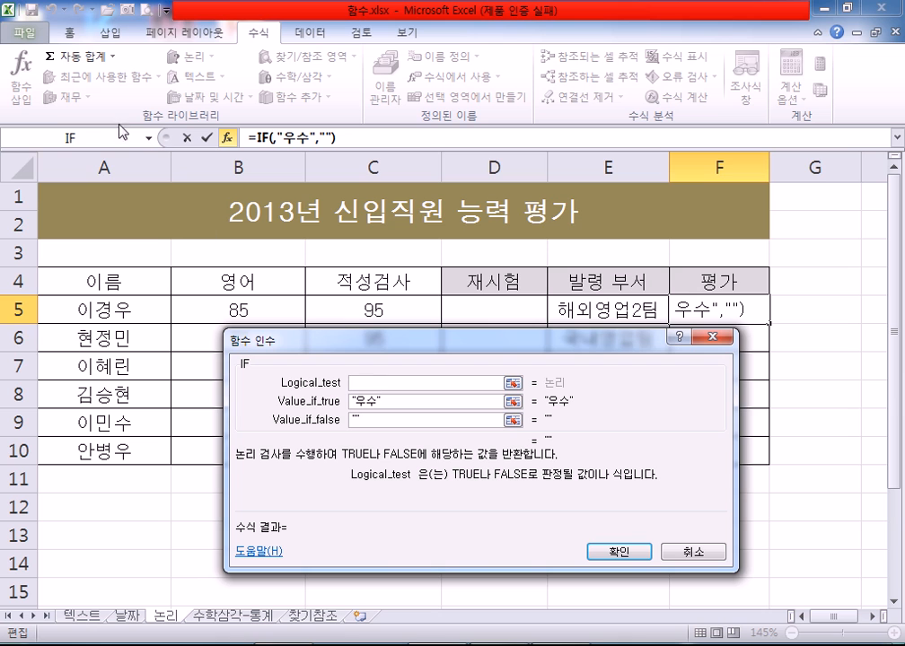
click(148, 138)
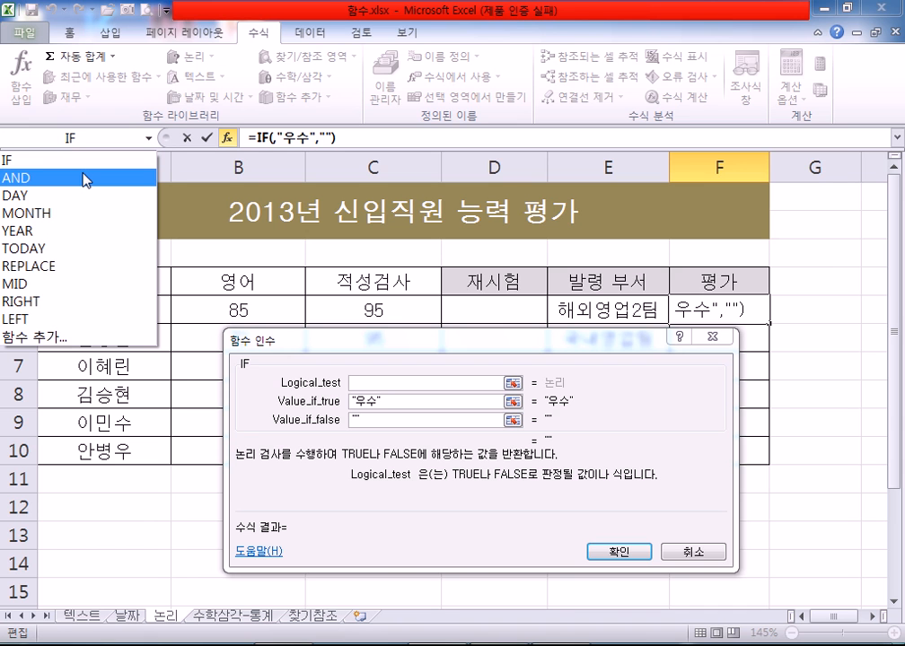
click(63, 341)
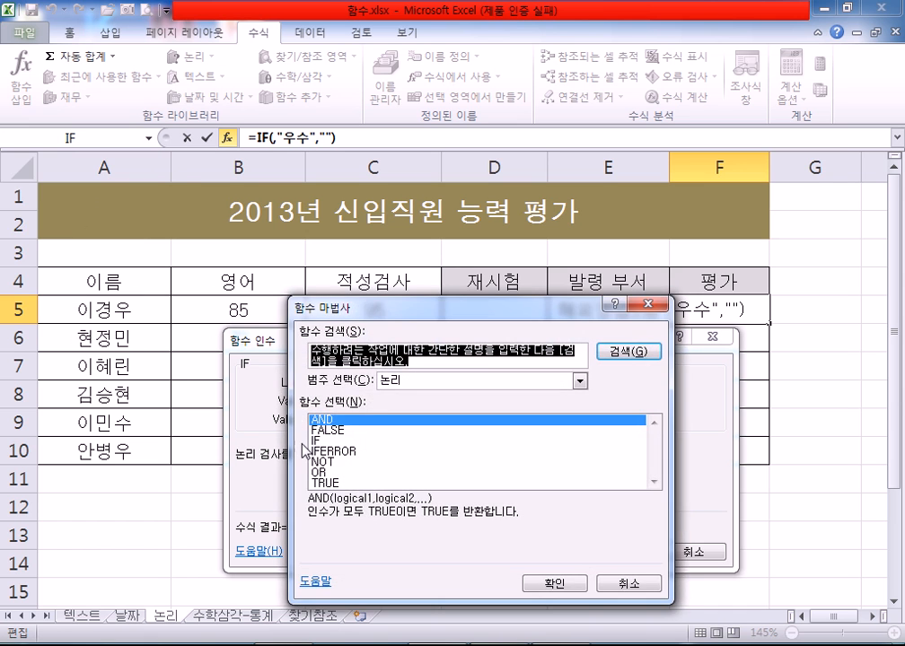
click(329, 431)
click(331, 421)
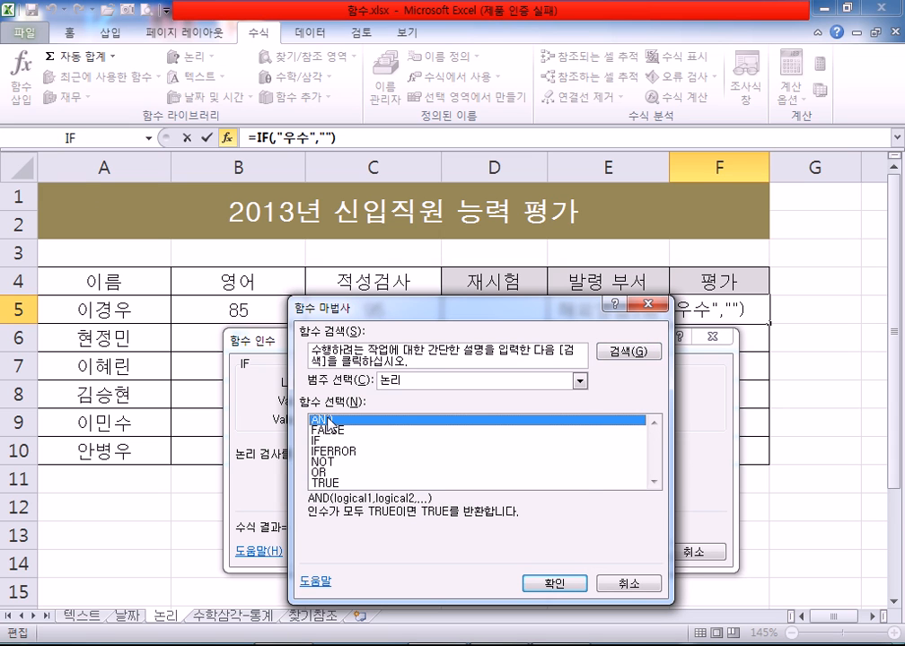
click(422, 380)
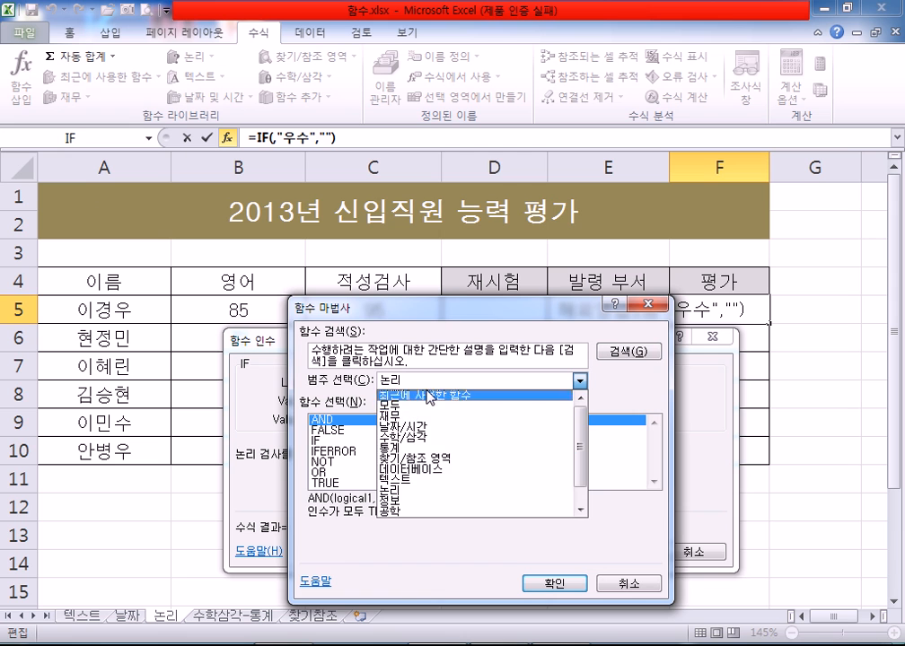
click(343, 423)
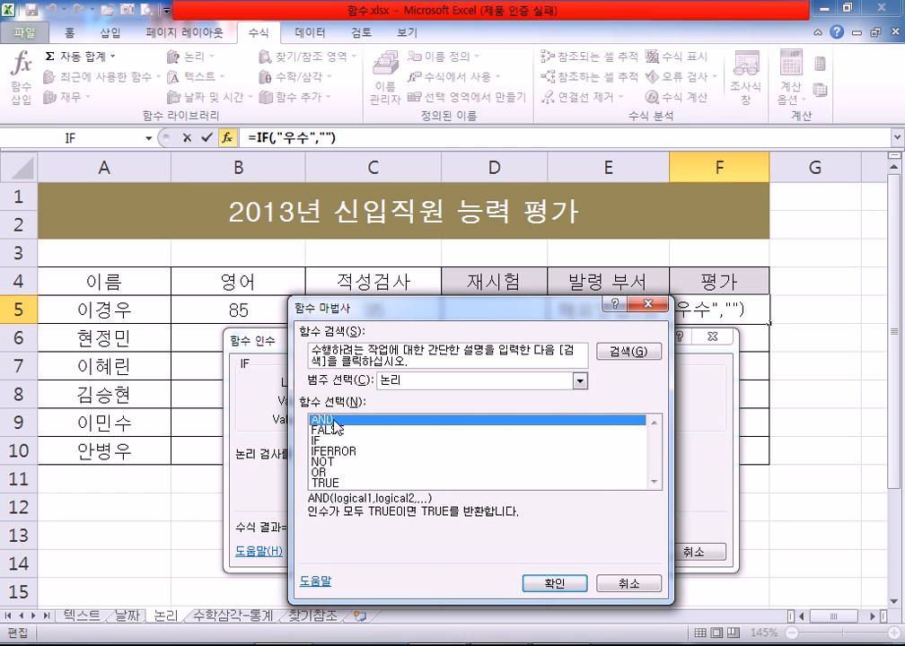
click(530, 584)
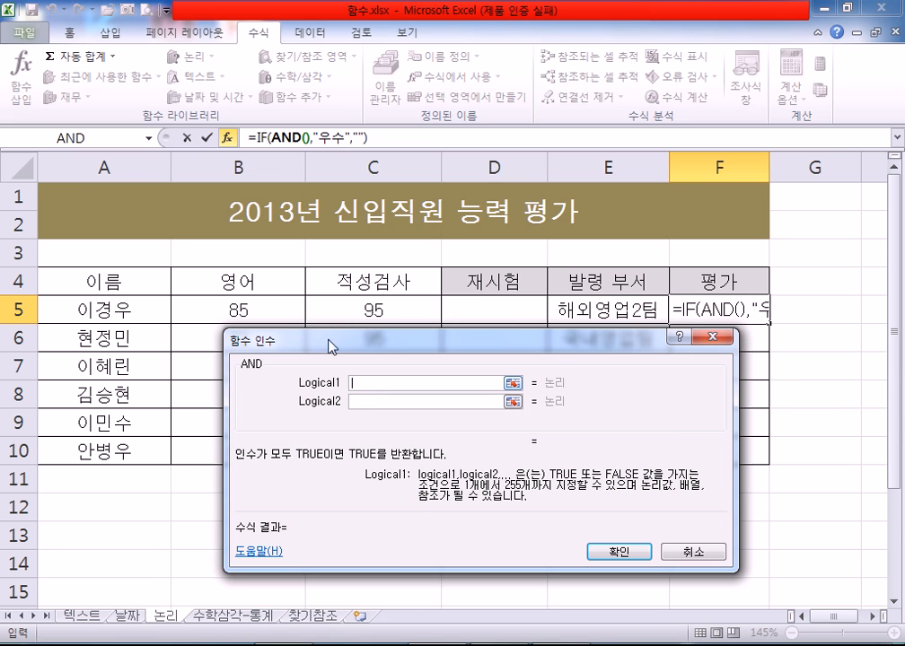
Enter B5>=80 and C5>=90 as the two conditions of the nested AND function.
click(259, 309)
text(>=80)
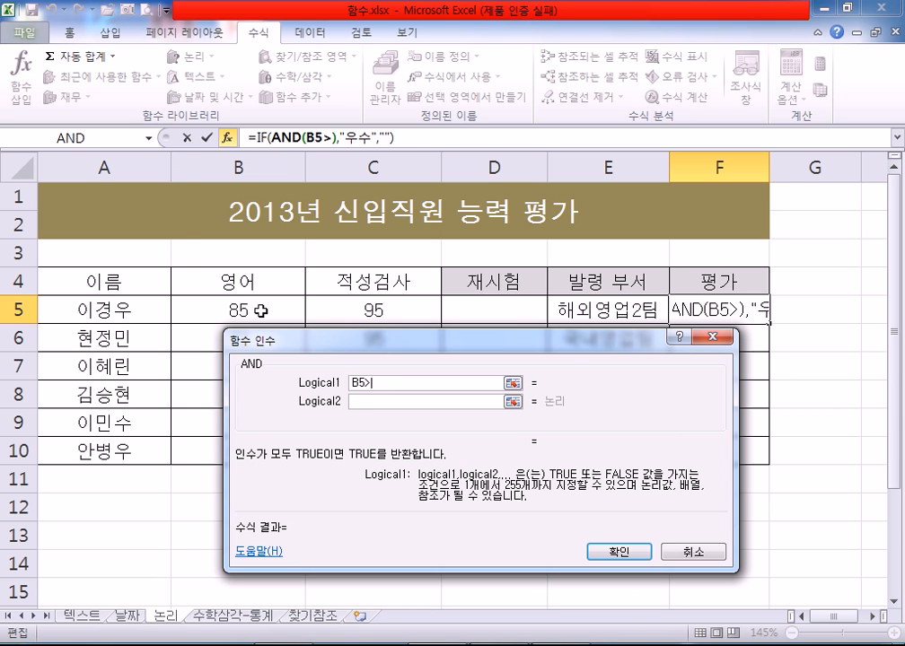
click(364, 402)
click(384, 314)
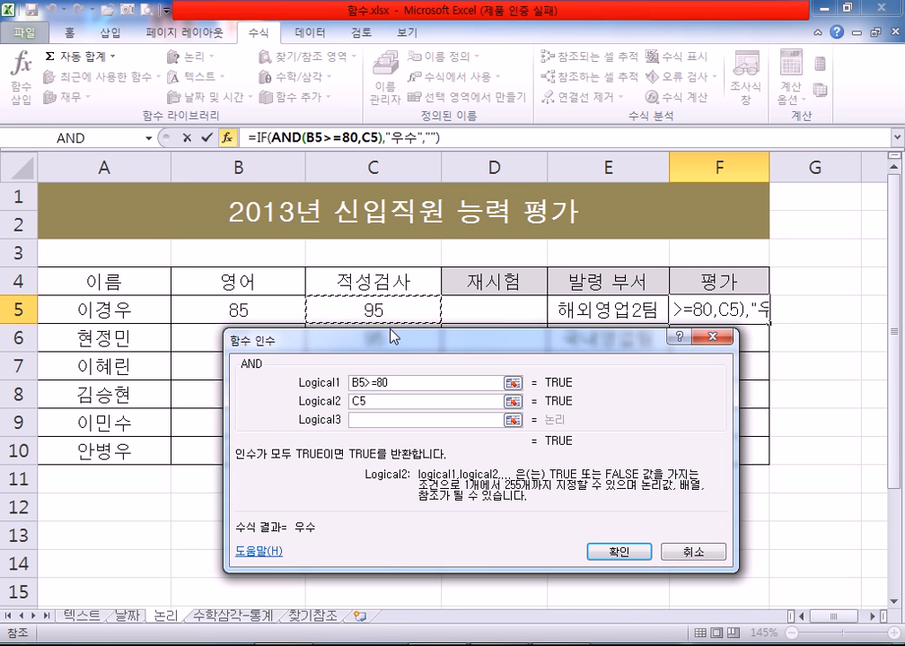
text(>=90)
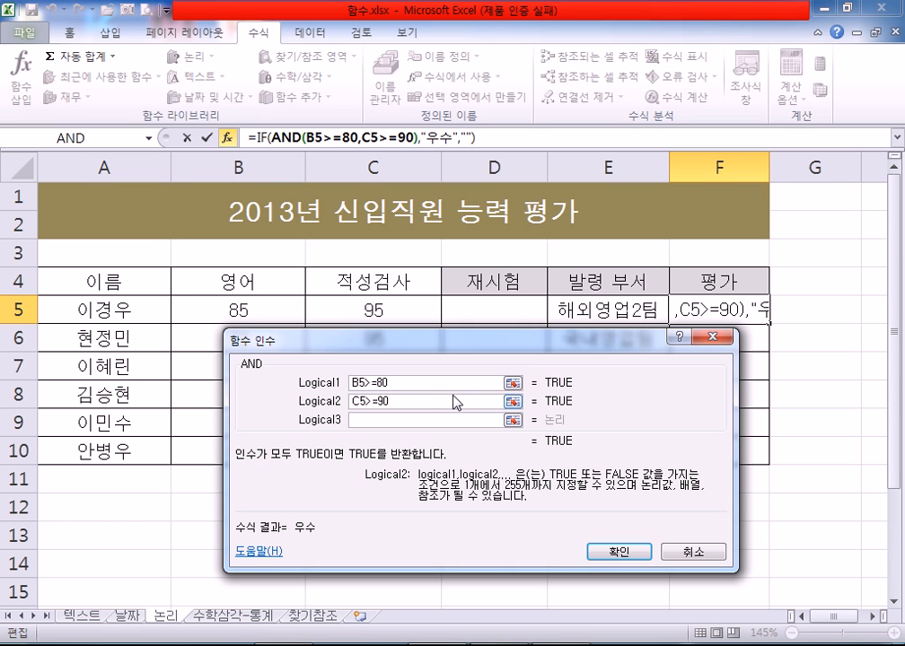
Compare the outer IF function's arguments with the nested AND function's conditions in the F5 formula.
click(444, 137)
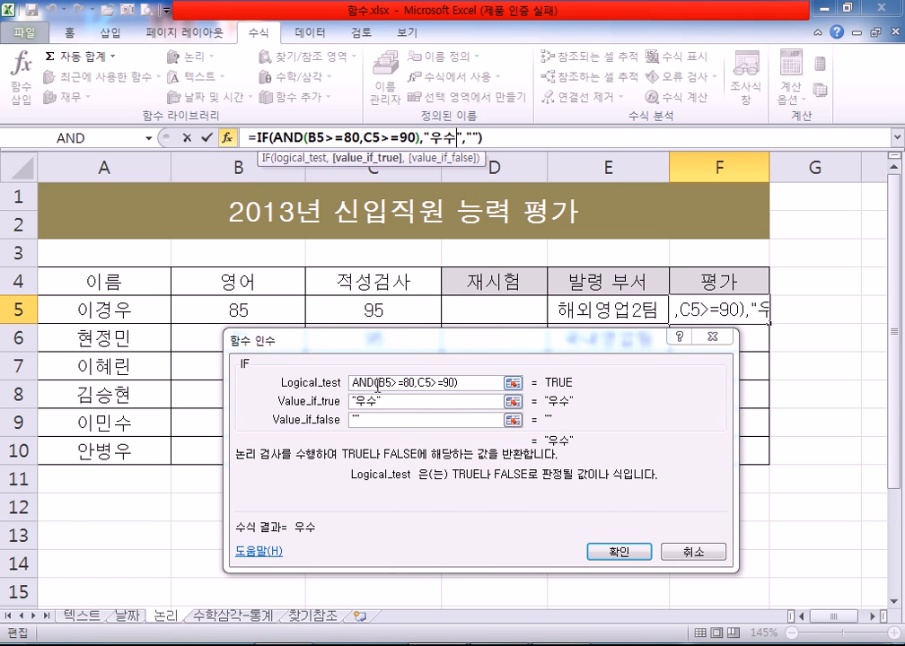
click(354, 383)
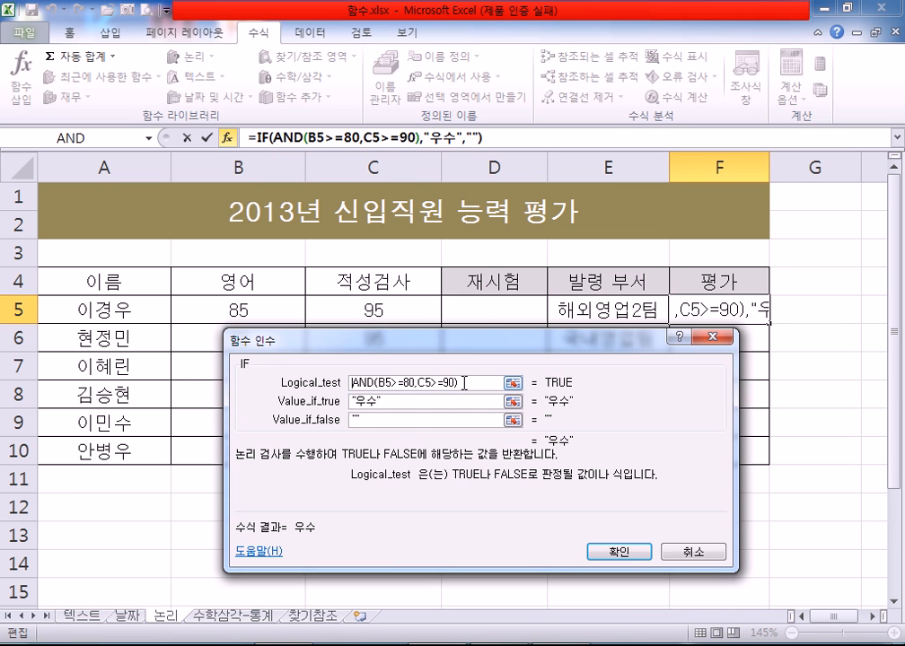
click(365, 401)
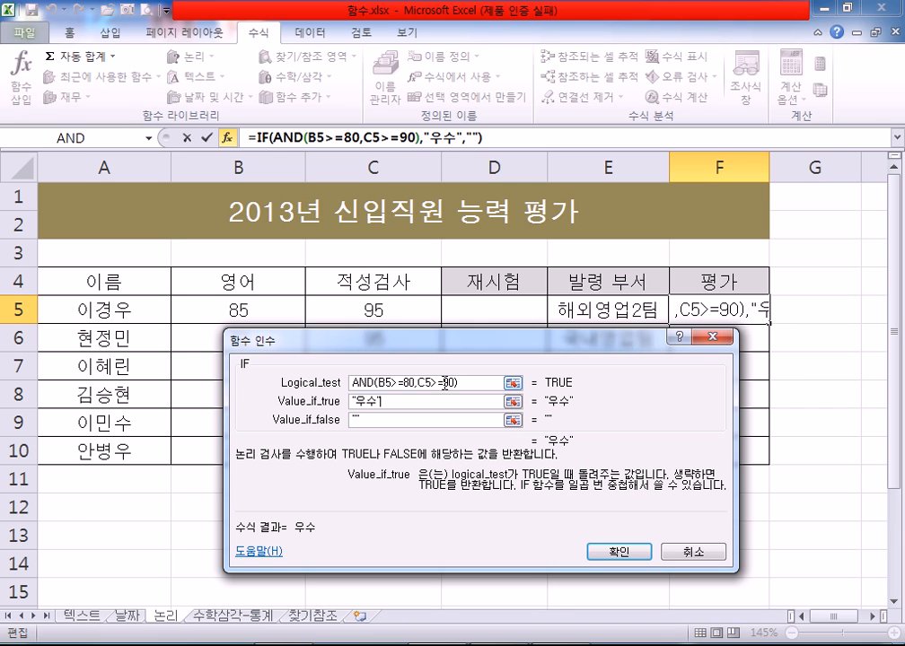
drag(386, 403, 346, 408)
click(395, 406)
click(440, 139)
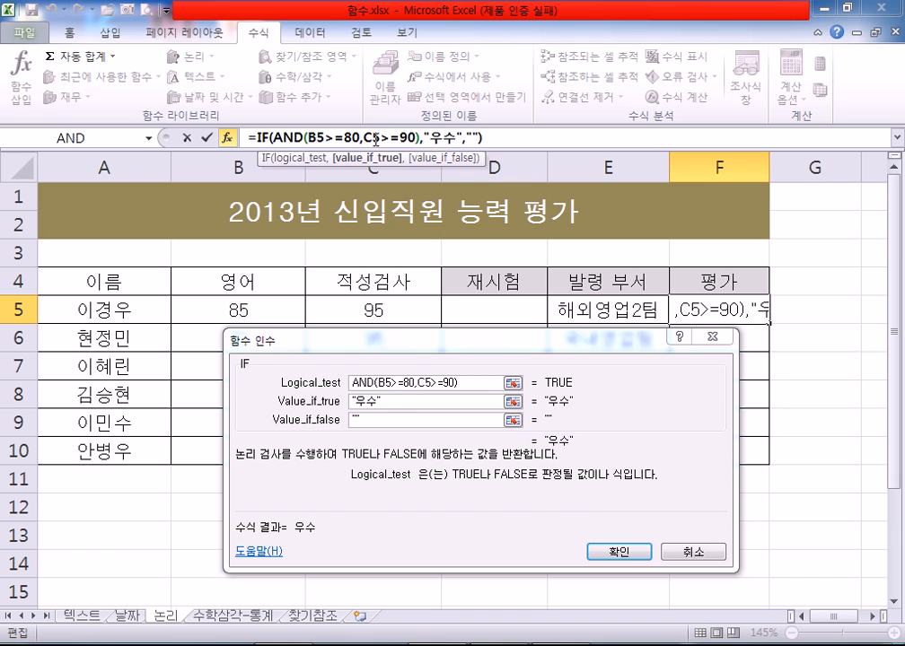
click(395, 139)
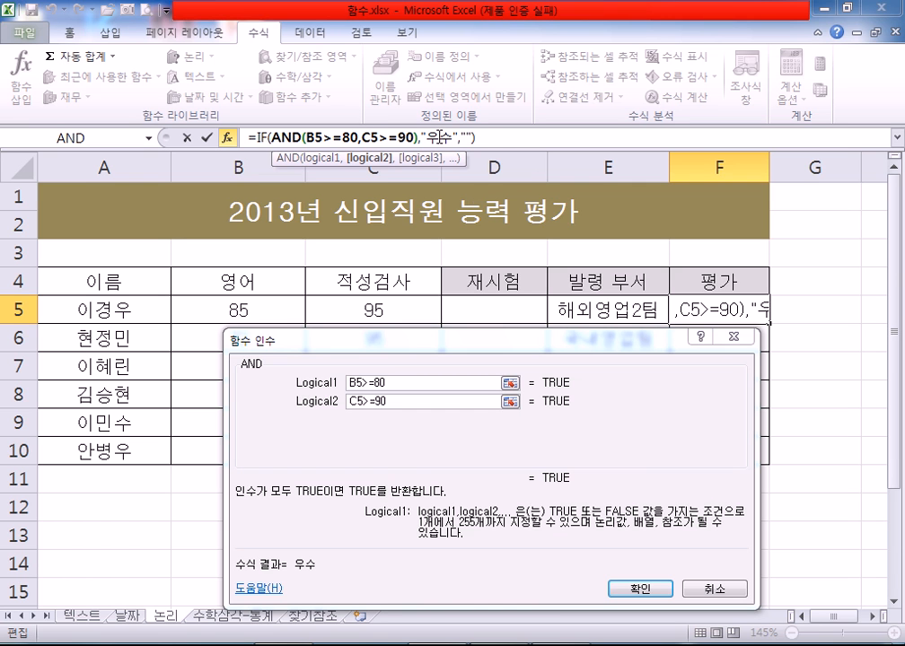
click(409, 138)
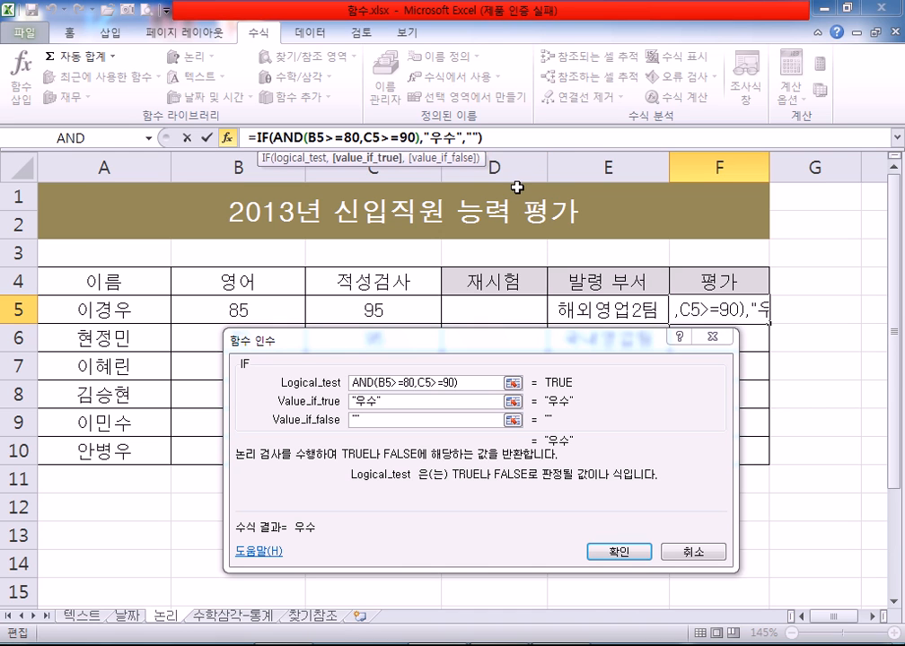
drag(284, 139, 410, 139)
click(381, 139)
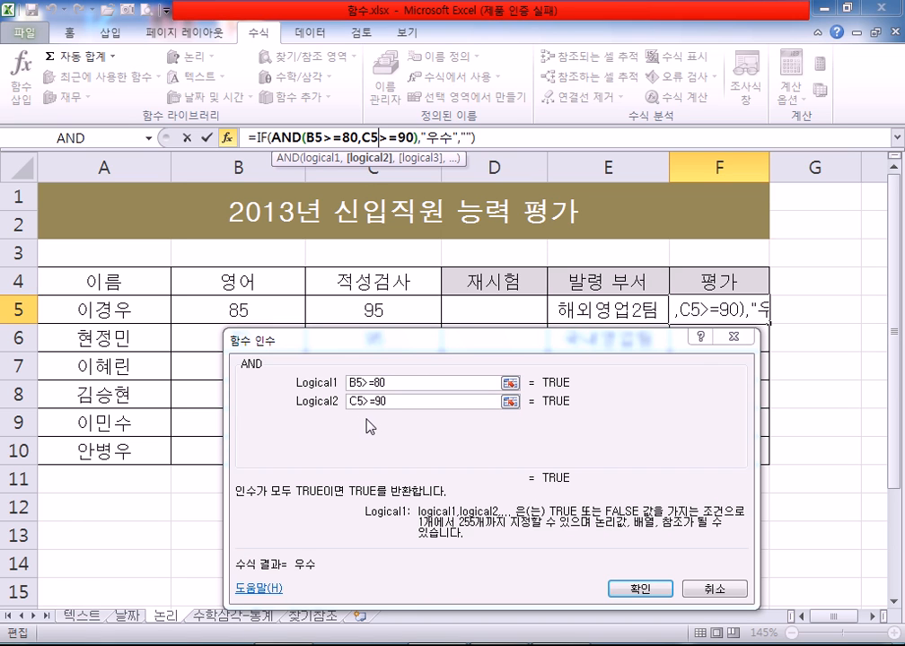
Return to the outer IF function's arguments and review its true and false value fields.
click(268, 139)
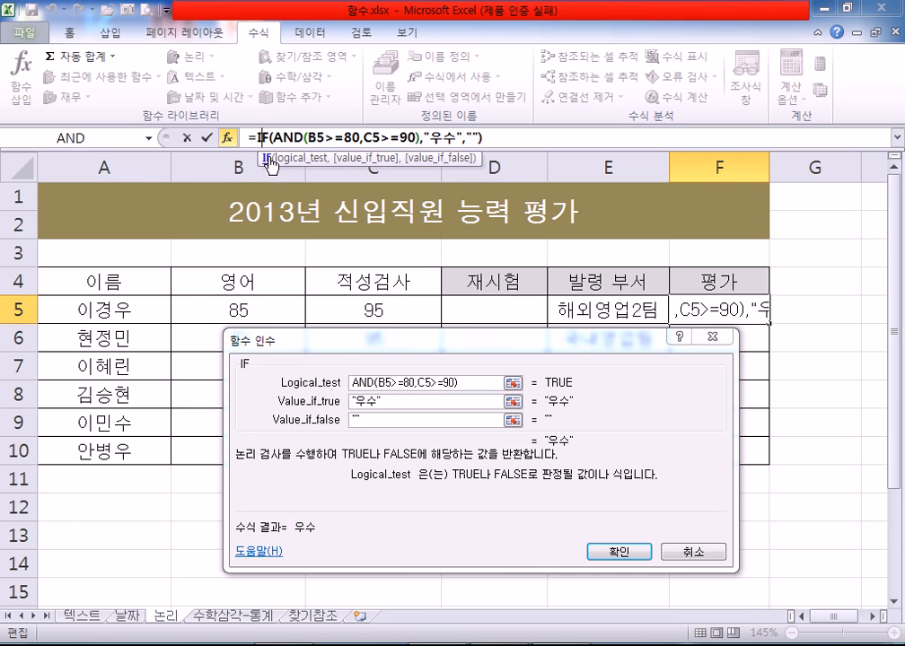
click(434, 139)
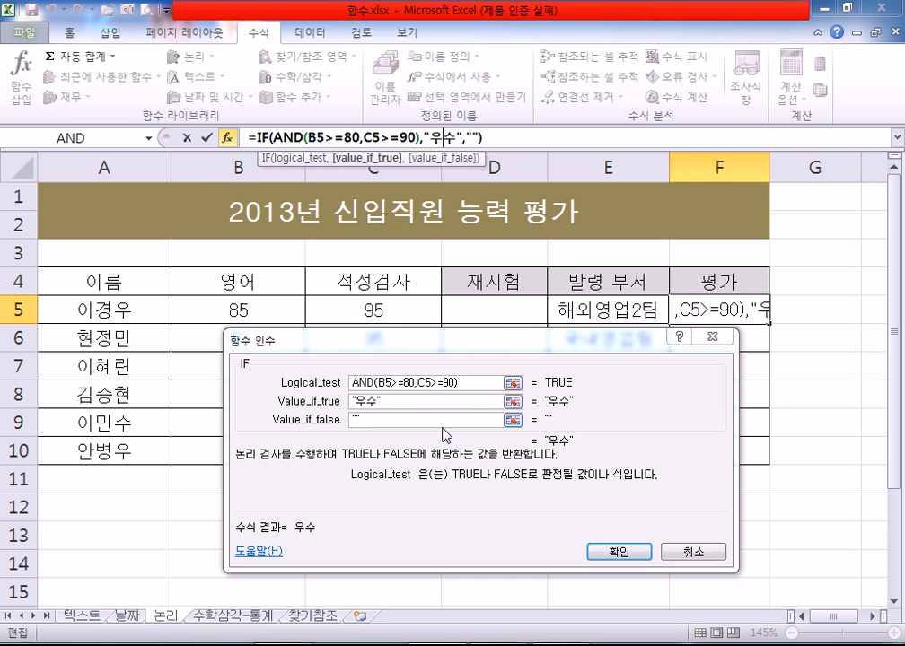
double_click(370, 402)
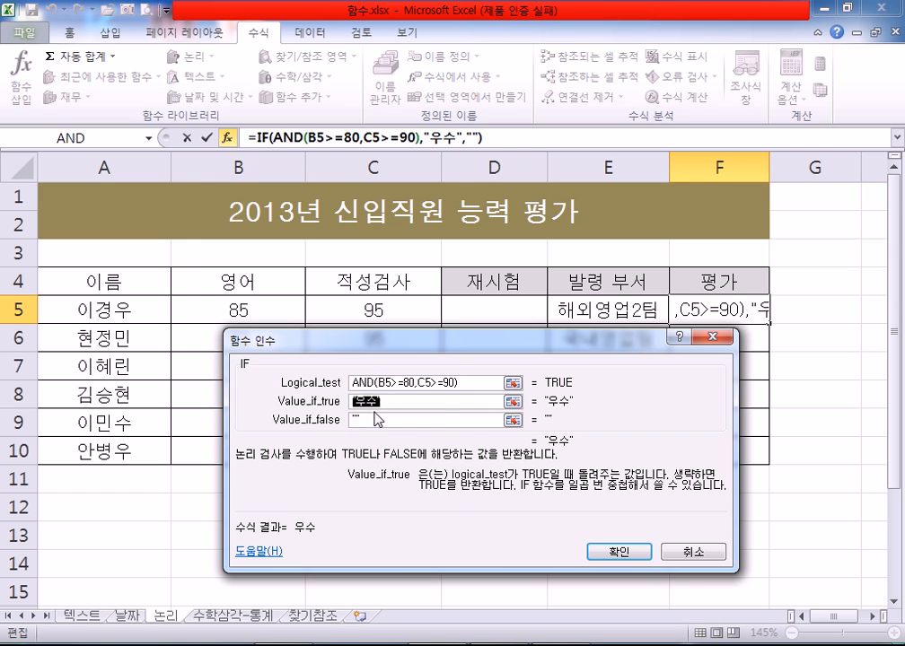
drag(372, 411, 330, 416)
key(Tab)
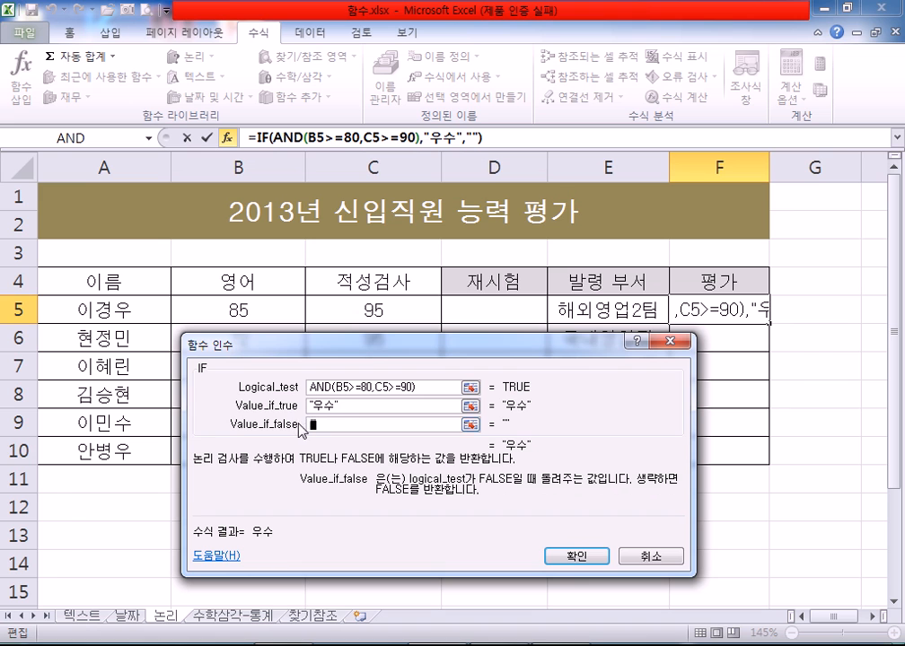
key(shift+Tab)
key(Tab)
drag(463, 348, 479, 346)
click(343, 428)
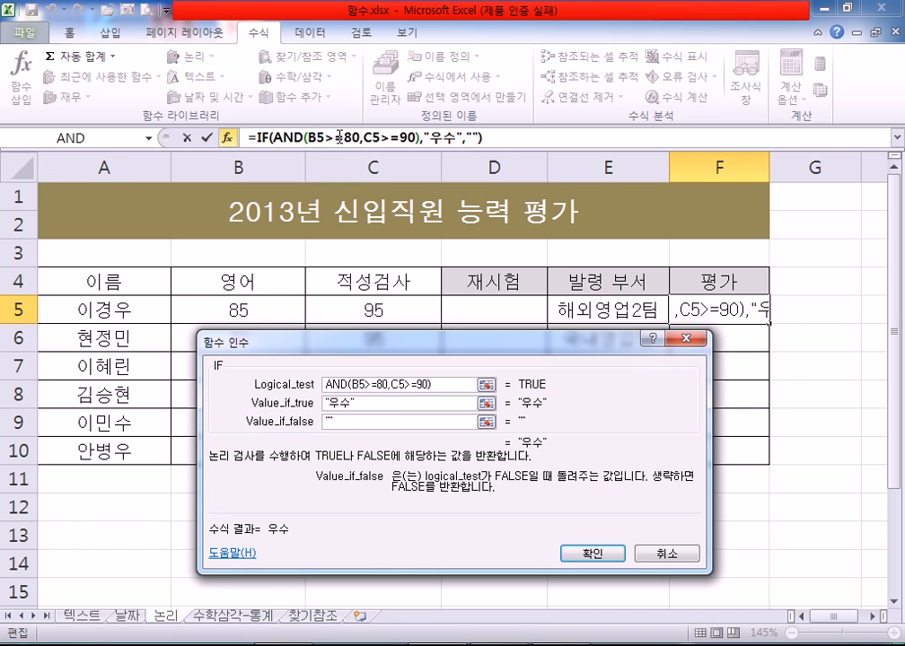
Confirm the IF and AND formula in F5 and fill it down the 평가 column to F10.
click(372, 136)
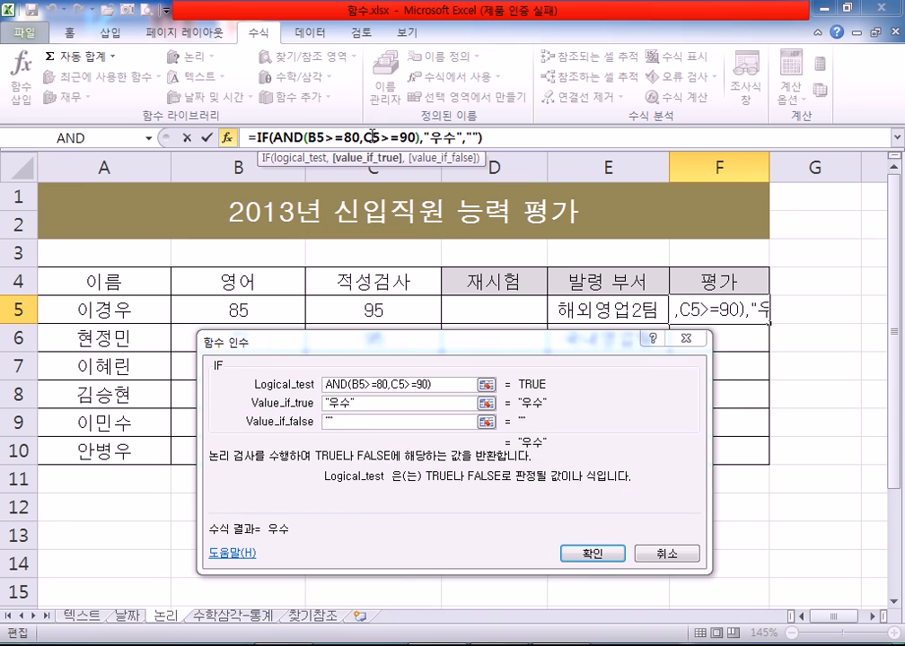
click(372, 136)
click(454, 137)
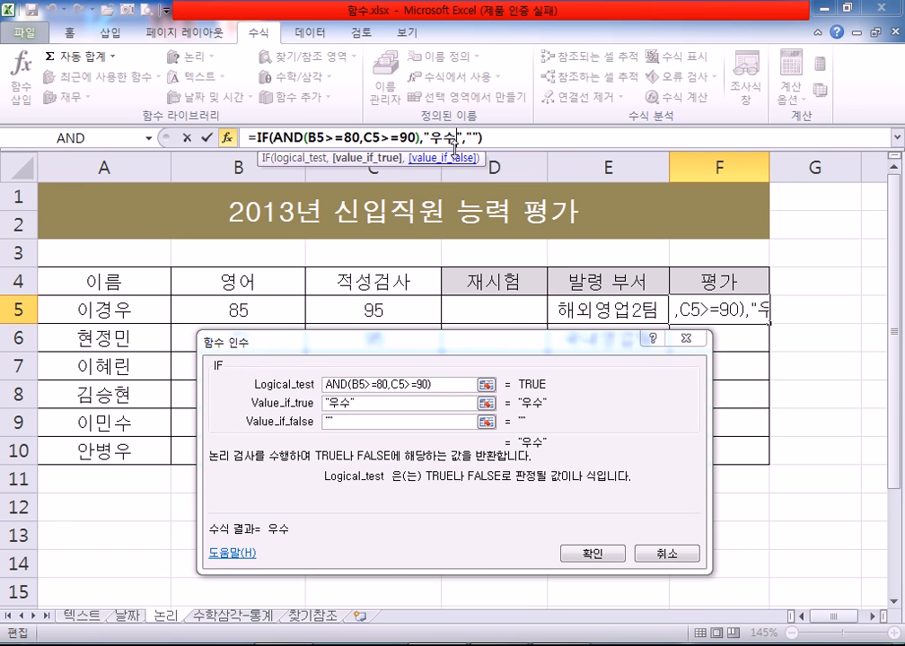
click(616, 555)
drag(770, 328, 769, 465)
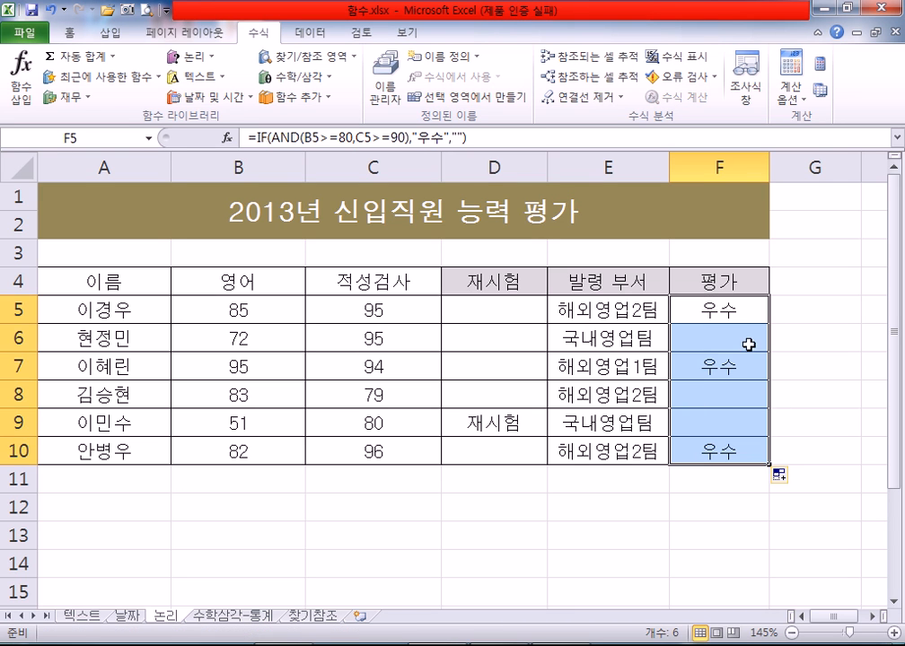
click(691, 337)
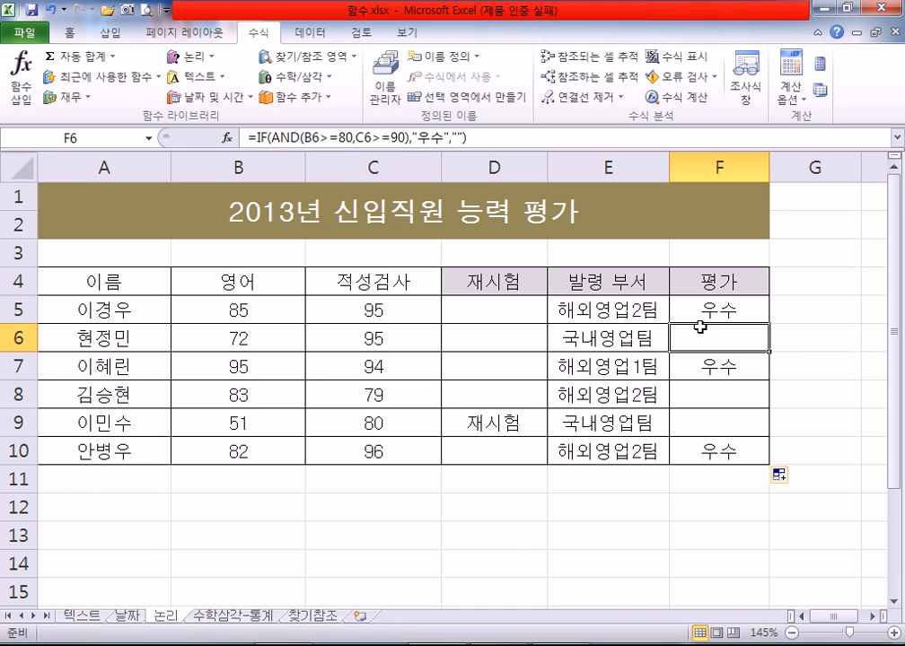
Switch to the 수학삼각-통계 sheet and select the first 순위 cell, D5.
click(235, 616)
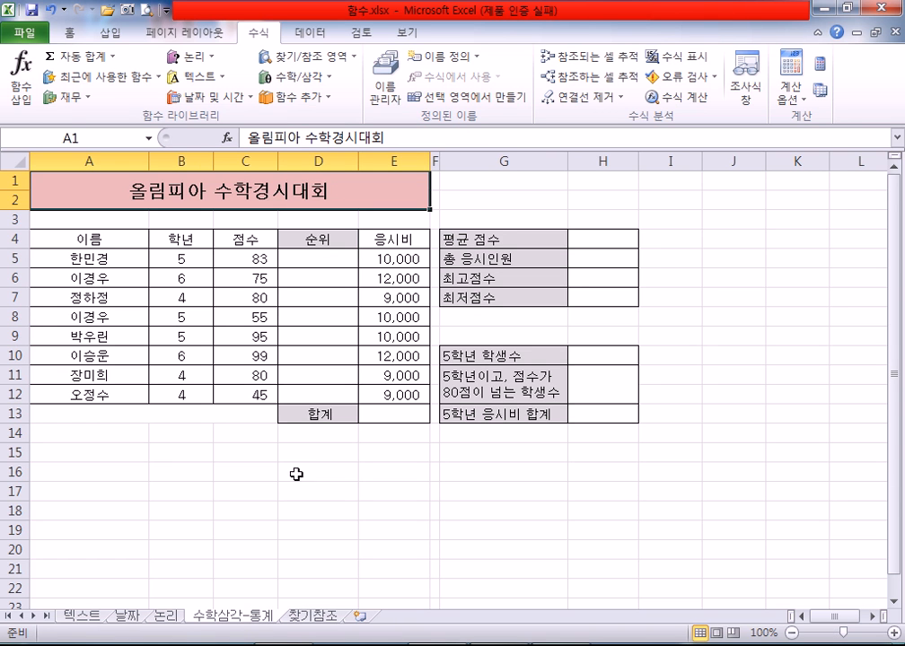
click(297, 255)
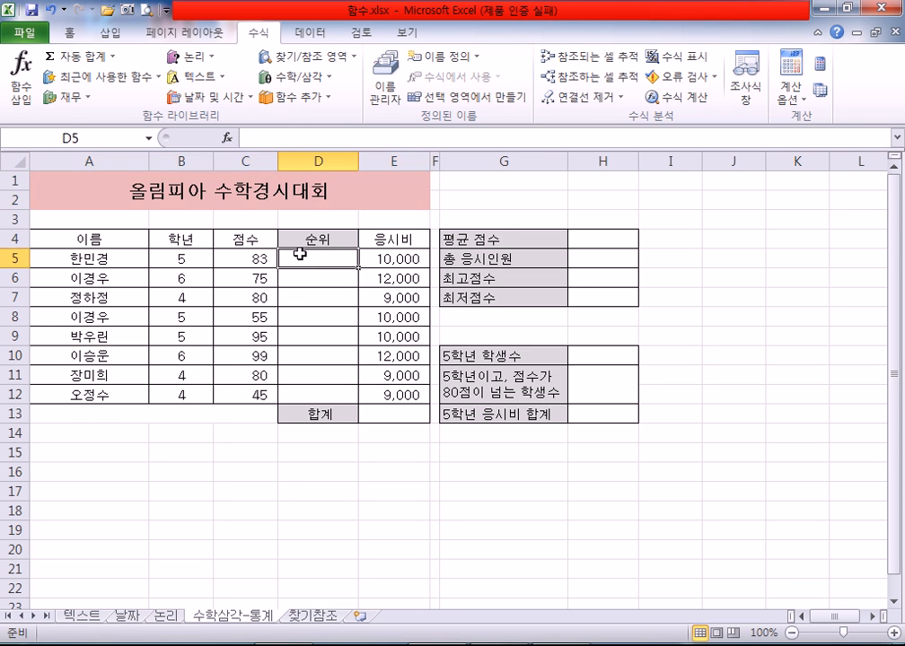
ctrl+scroll(166, 337, up, 3)
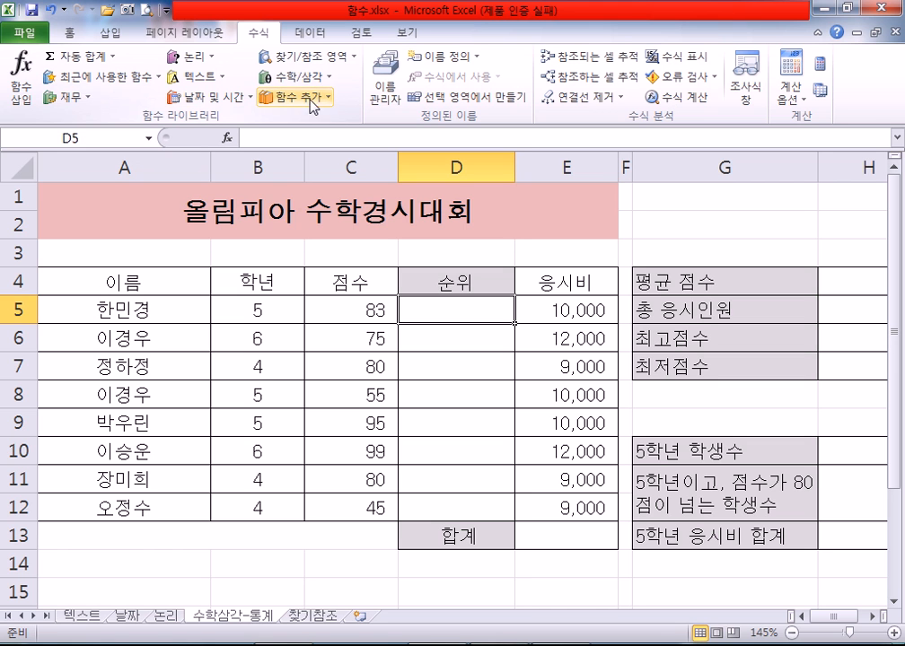
Examine the available function categories, including 수학/삼각, 통계, 큐브, 정보, 호환성 and 재무.
click(300, 82)
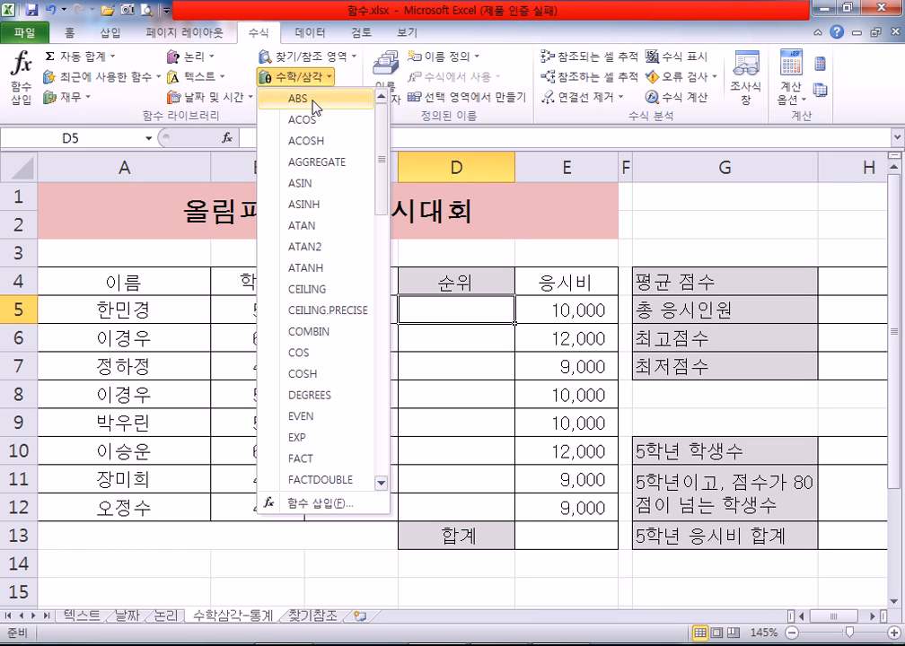
click(313, 84)
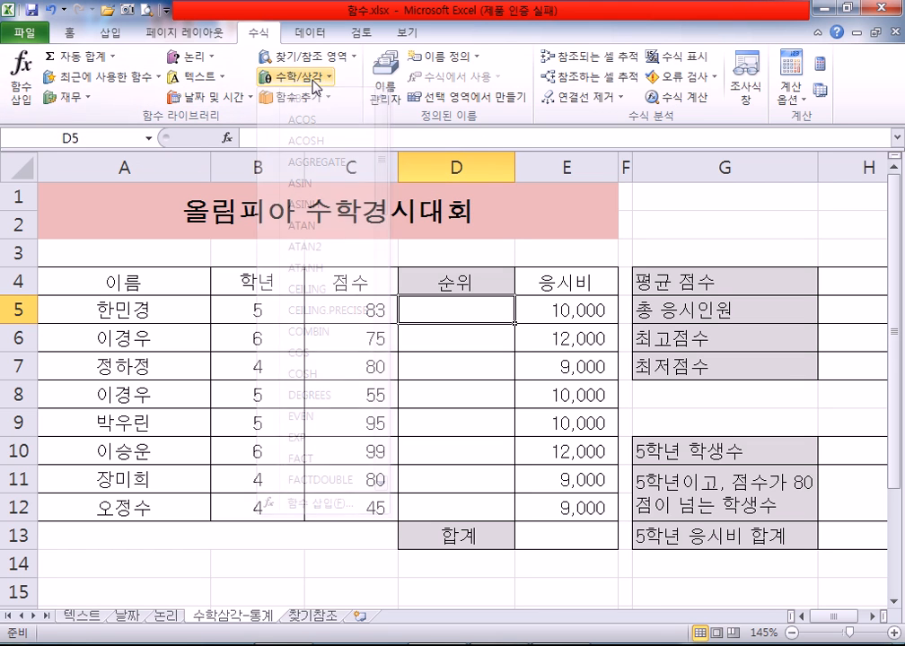
click(315, 95)
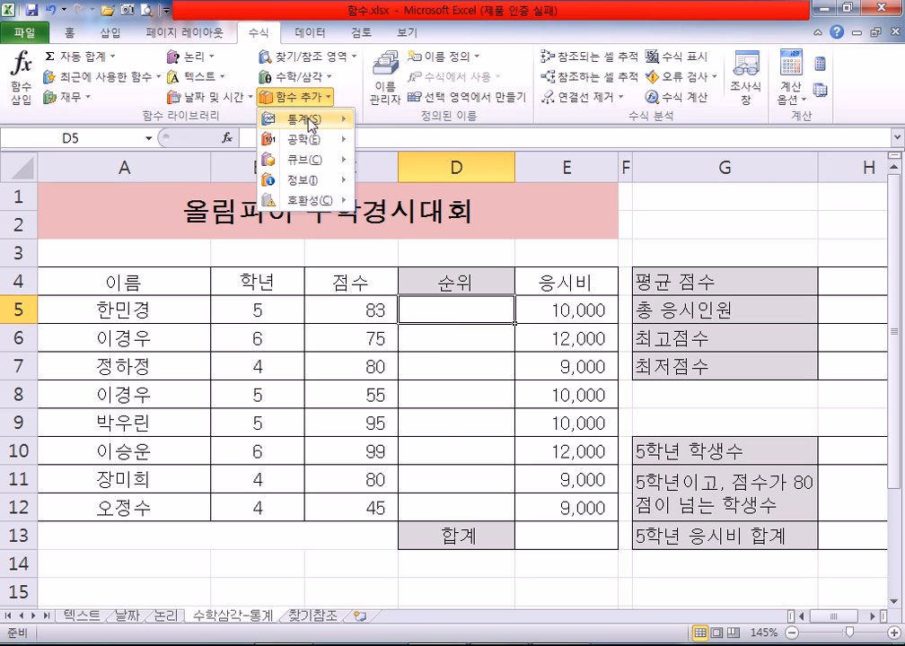
mouse_move(312, 125)
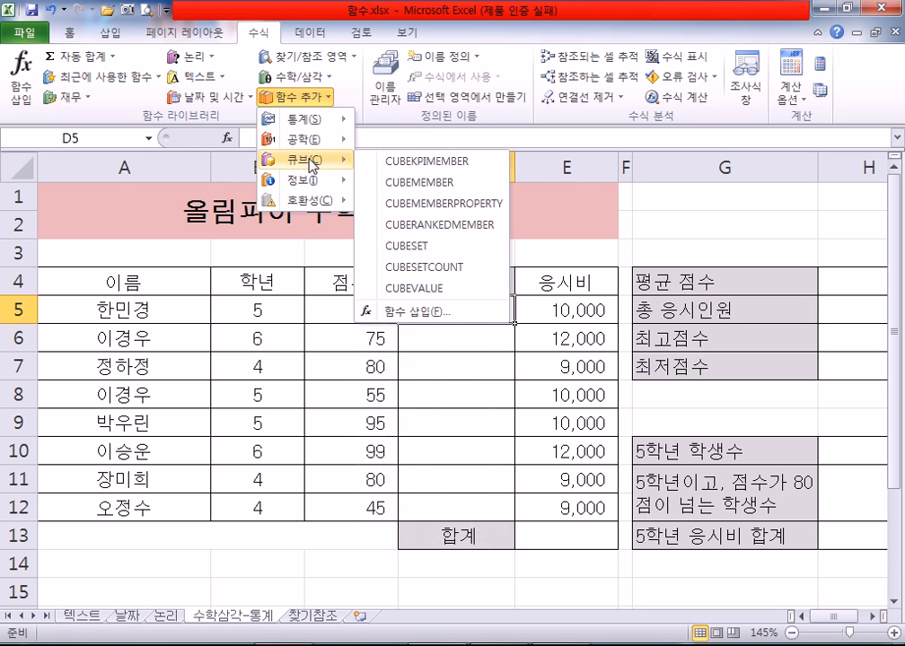
mouse_move(320, 180)
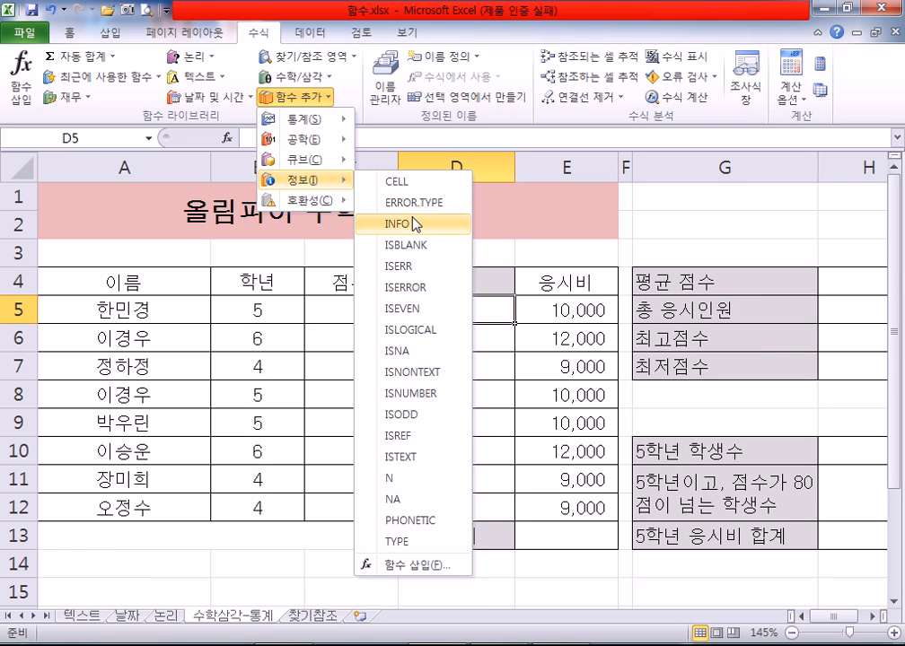
mouse_move(314, 204)
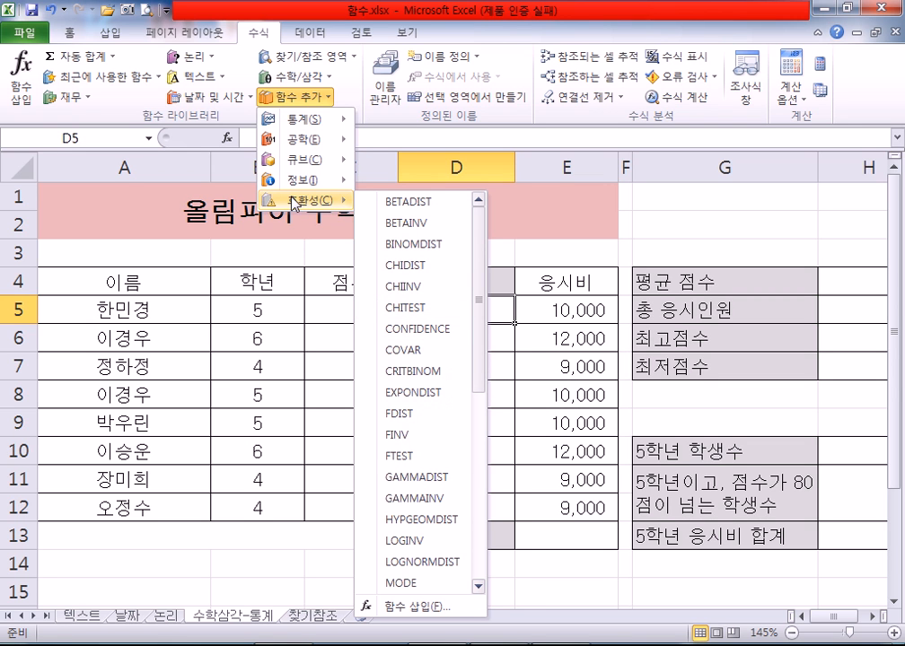
click(75, 99)
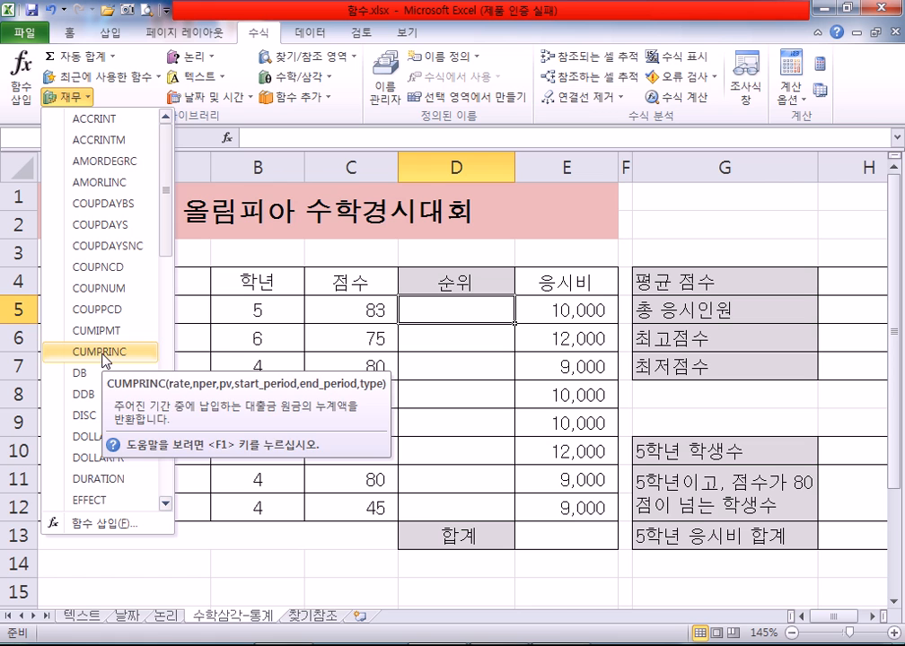
click(83, 101)
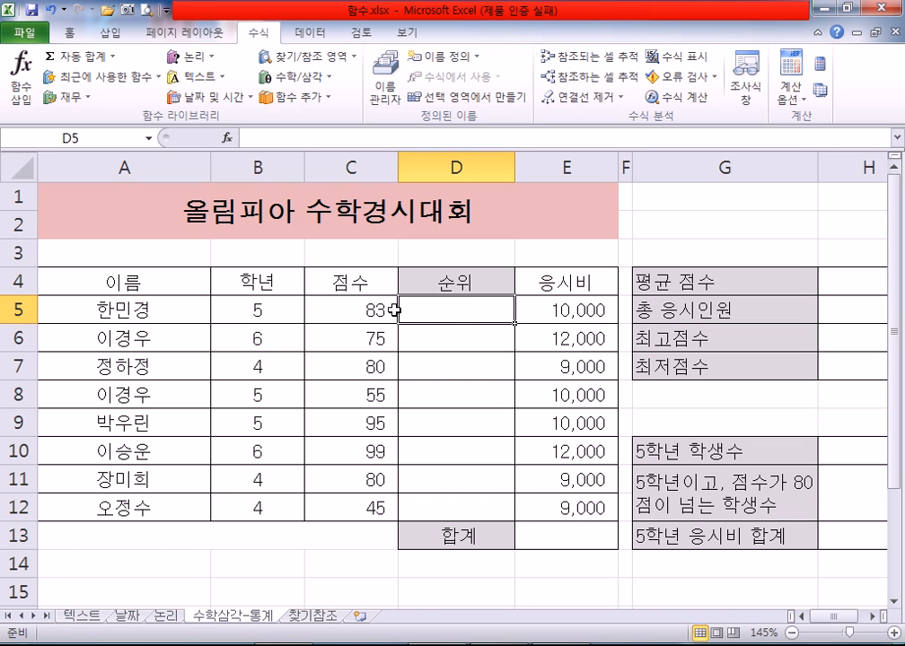
Compare individual scores in the 점수 column with the 순위 column to work out how D5 should be ranked.
click(353, 309)
click(412, 310)
click(351, 453)
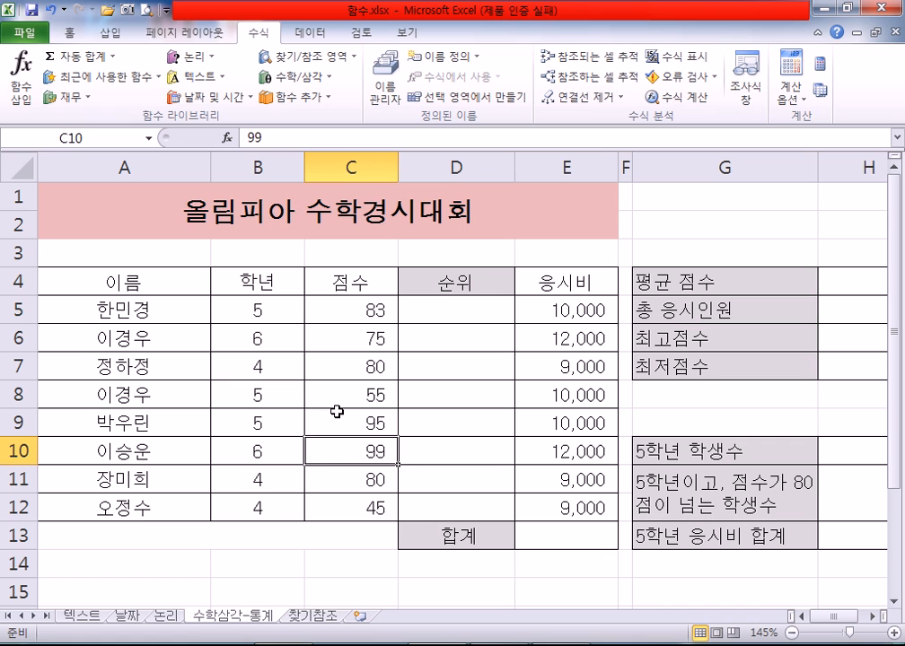
click(336, 415)
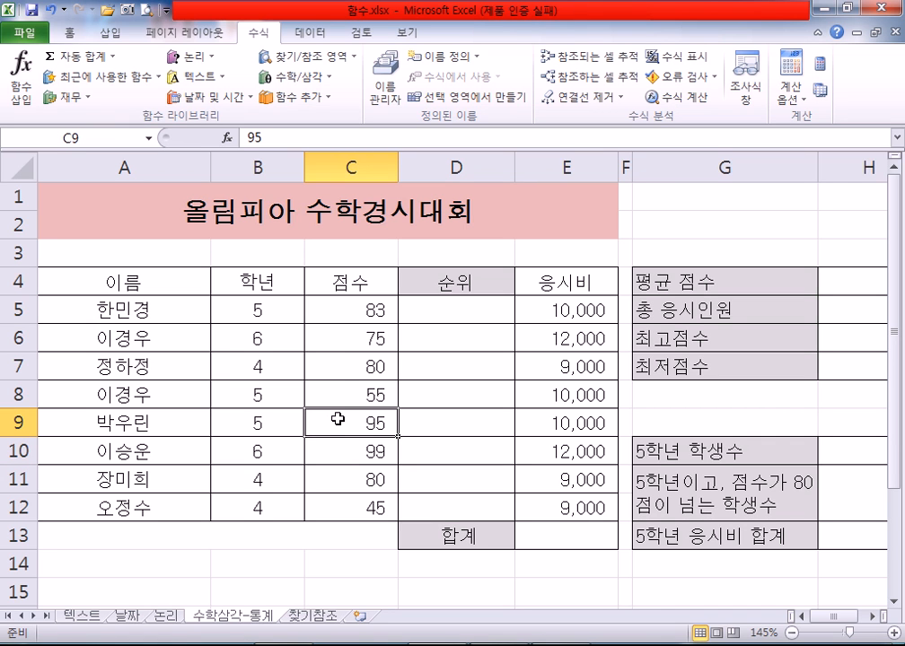
click(342, 310)
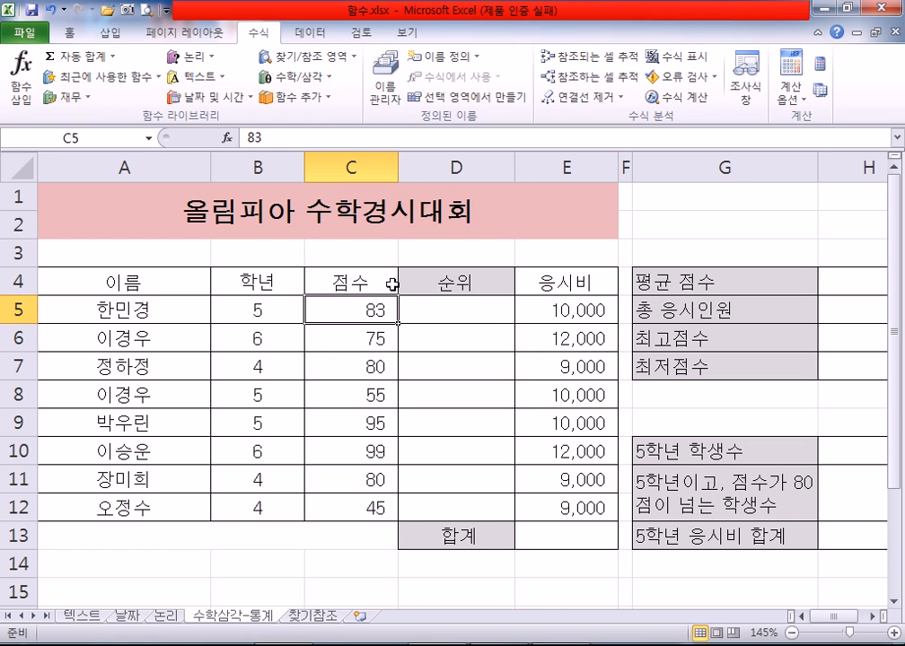
click(426, 310)
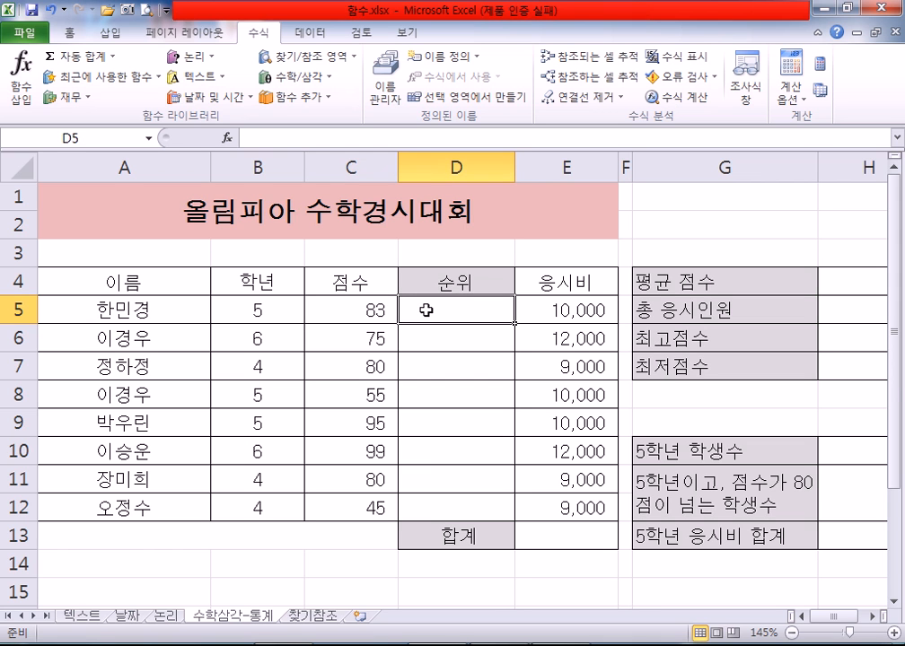
click(317, 99)
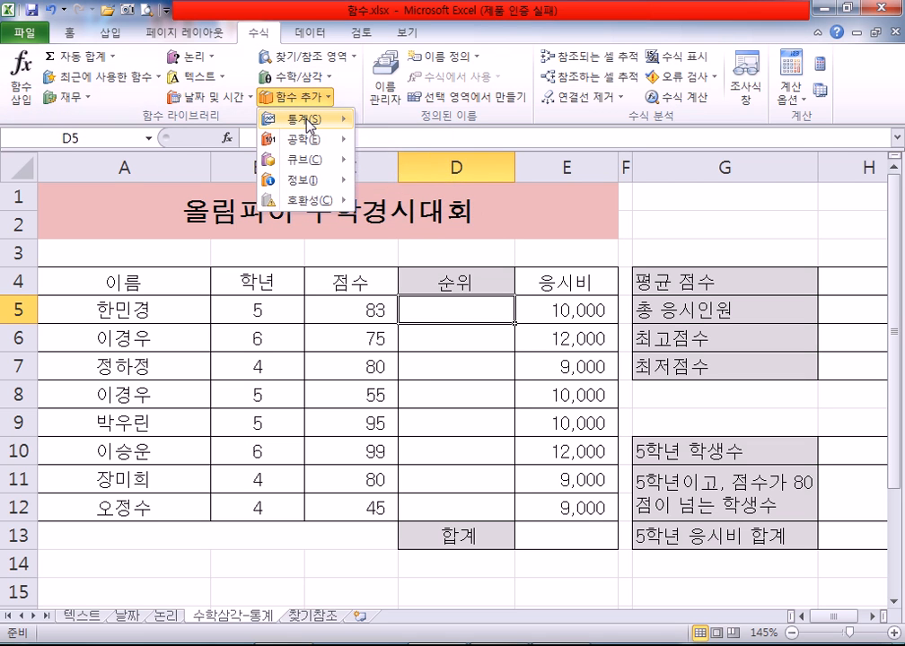
mouse_move(306, 124)
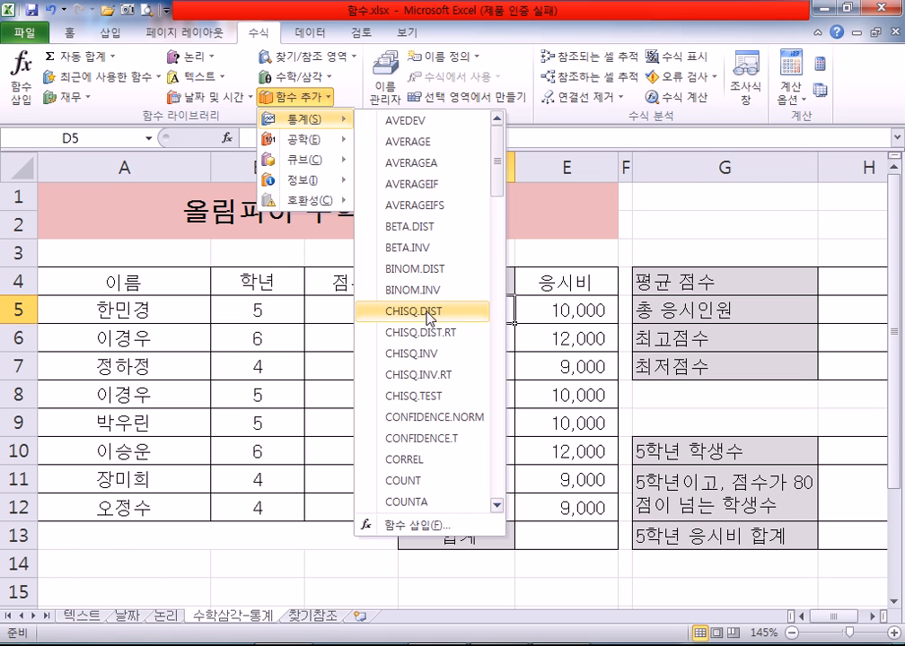
scroll(418, 329, down, 12)
scroll(438, 337, down, 8)
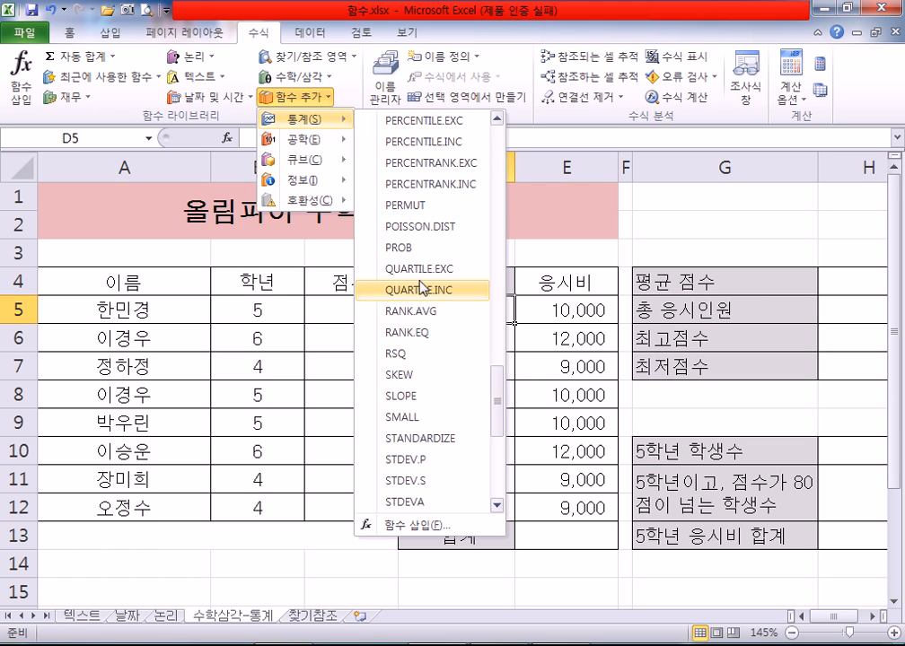
click(428, 334)
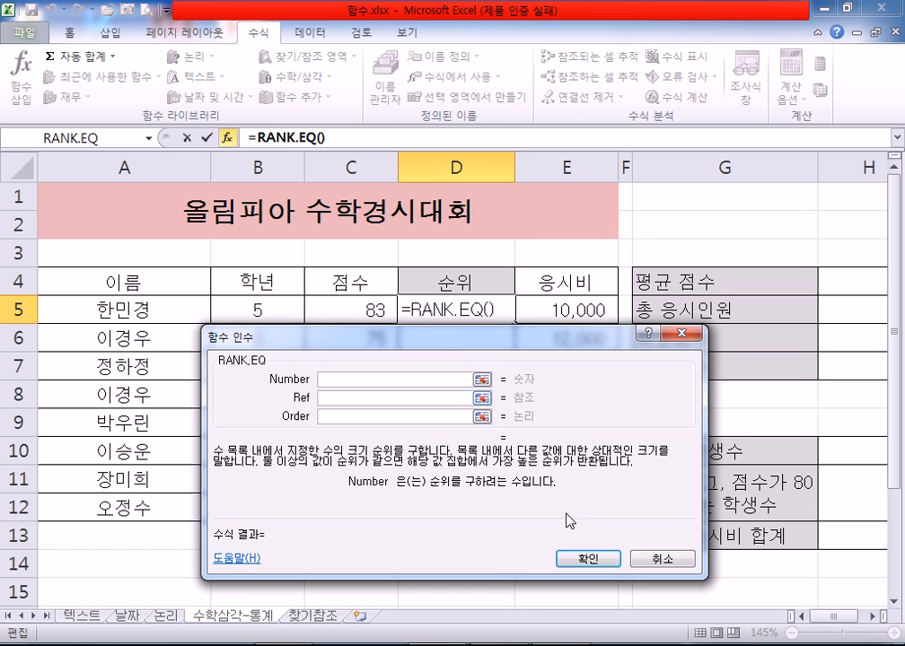
click(658, 558)
Insert the statistical function RANK.EQ in D5 with C5 as Number and C5:C12 as Ref.
click(299, 104)
mouse_move(304, 123)
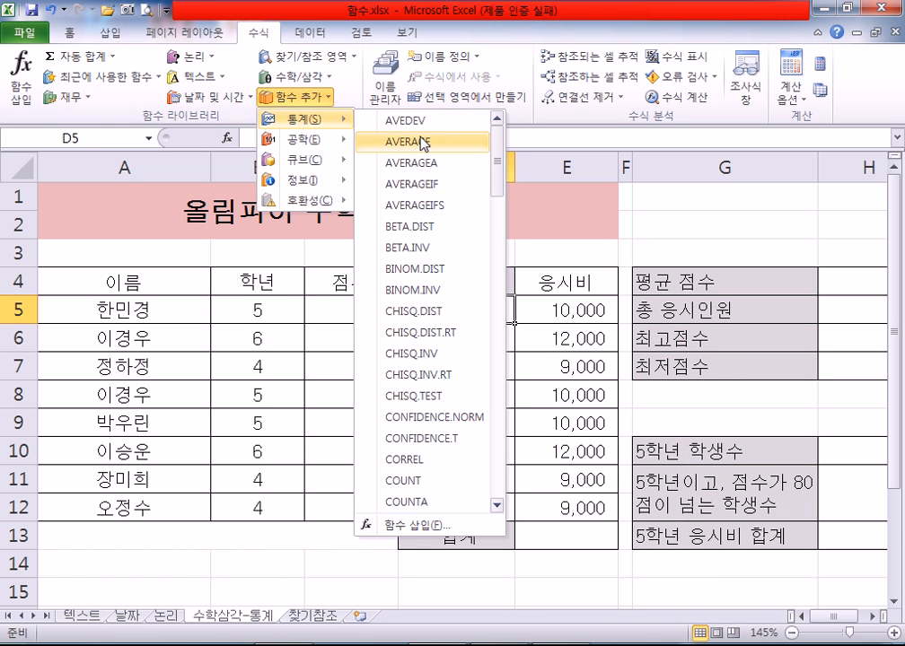
scroll(422, 224, down, 15)
scroll(429, 264, down, 6)
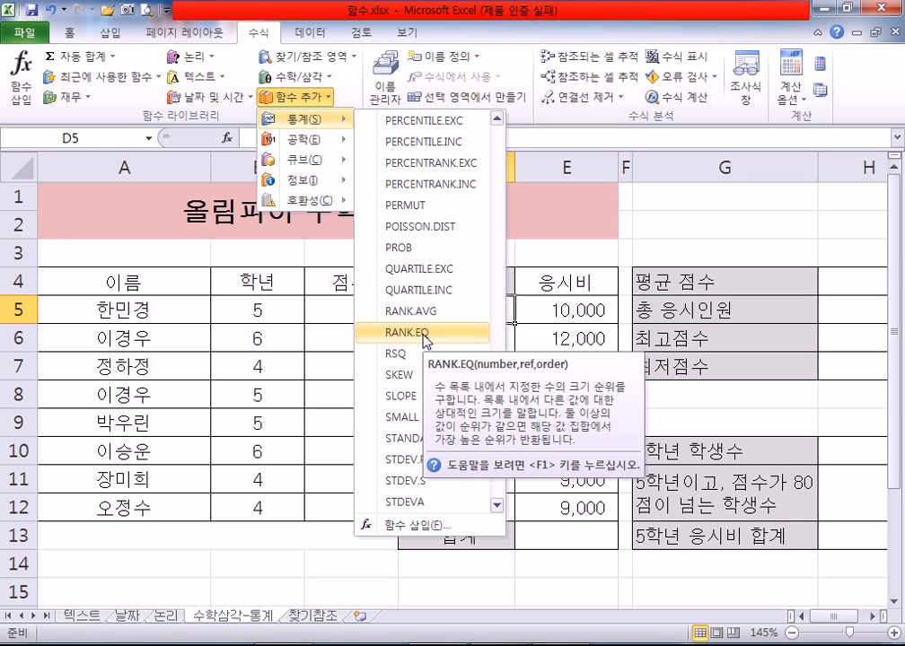
click(422, 333)
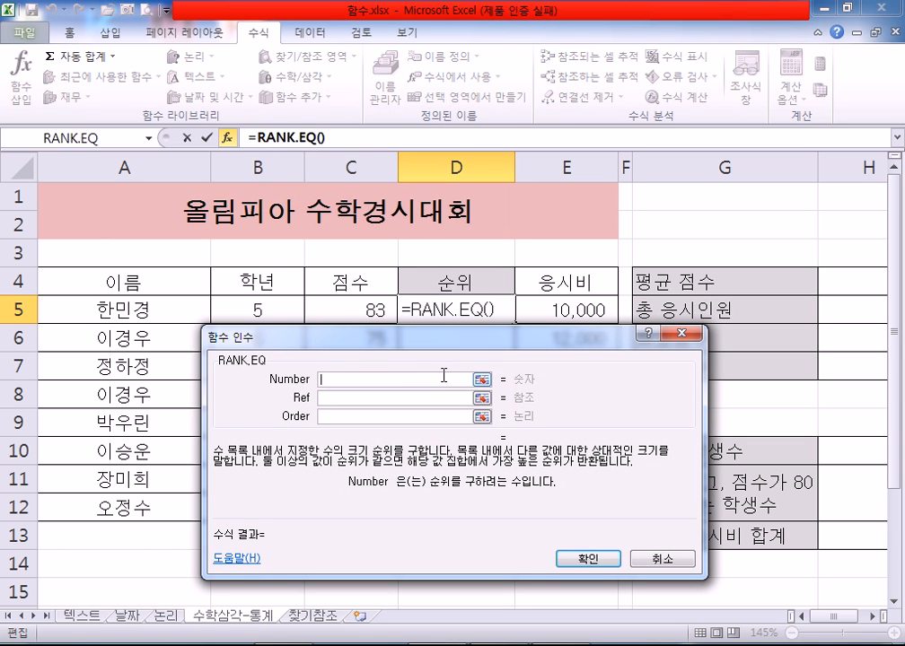
drag(290, 339, 491, 342)
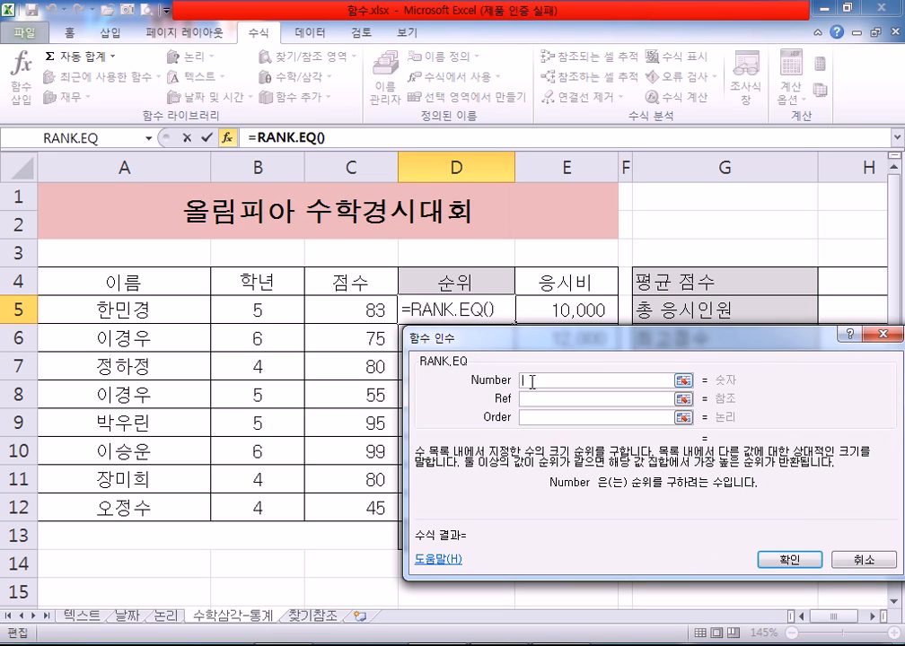
drag(499, 337, 497, 270)
click(352, 306)
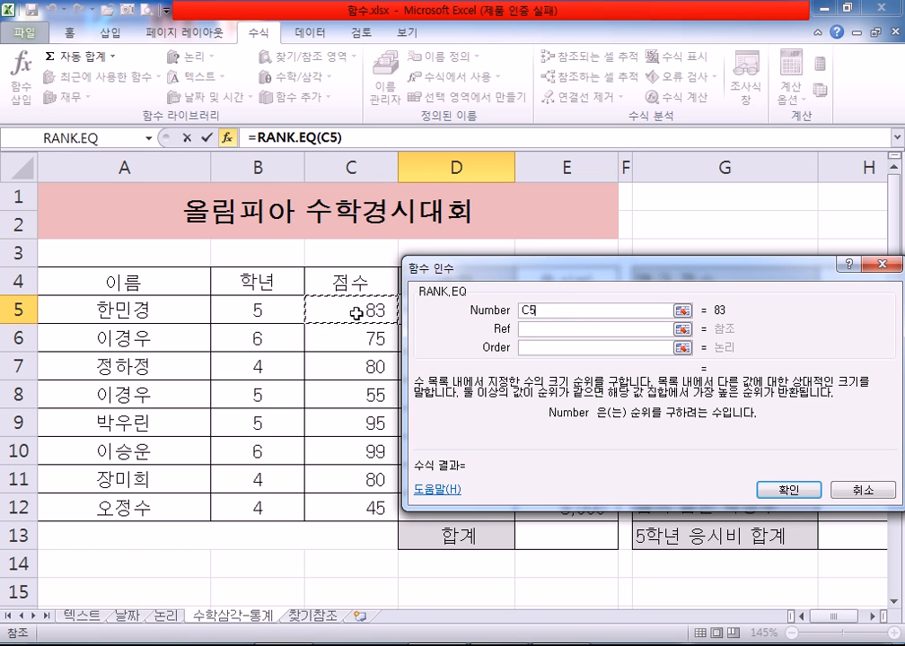
click(557, 329)
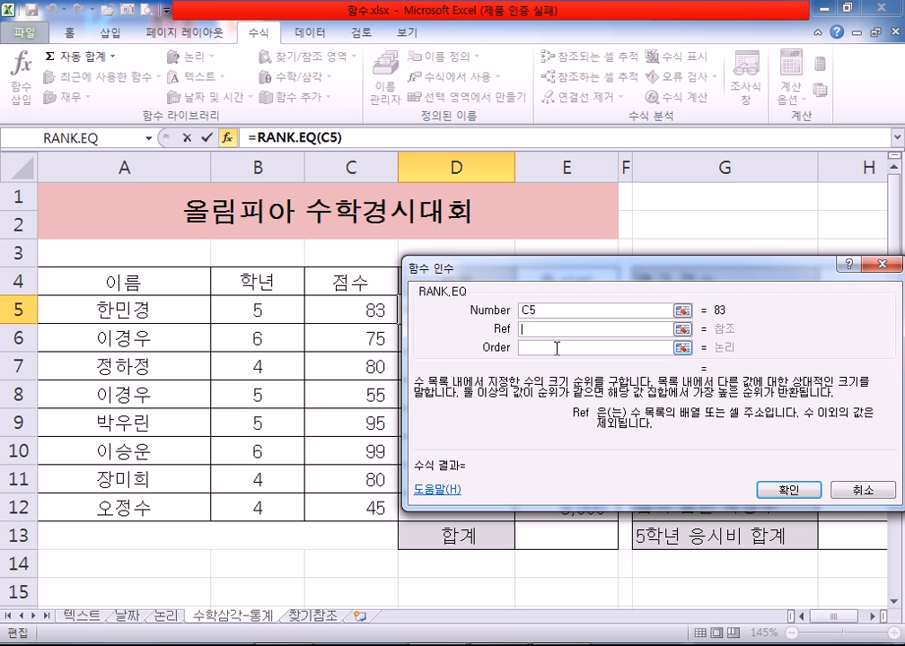
drag(338, 308, 344, 492)
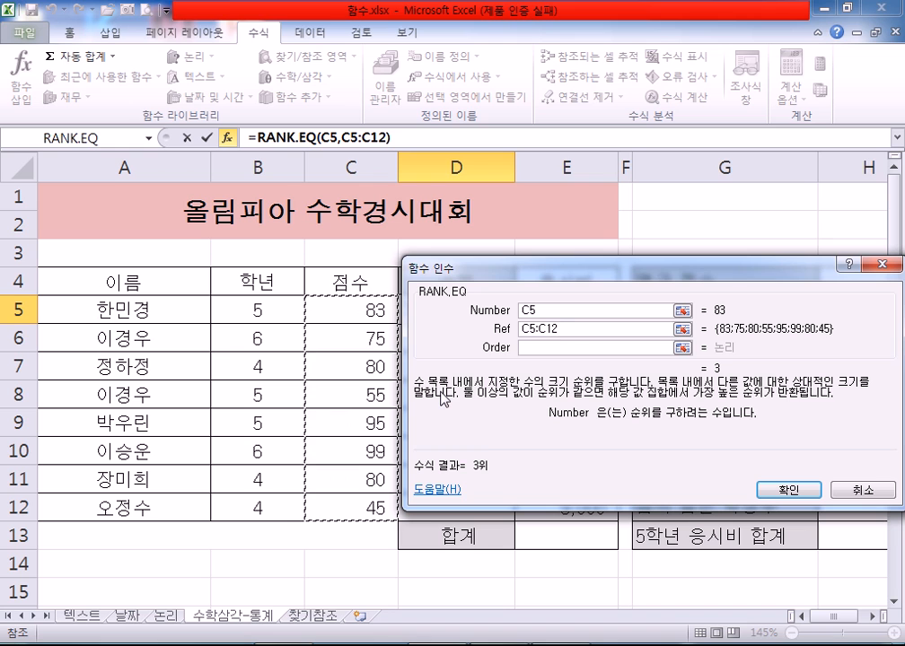
Cycle the C5:C12 Ref range through absolute, mixed and relative reference forms, and cancel the RANK.EQ formula.
key(F4)
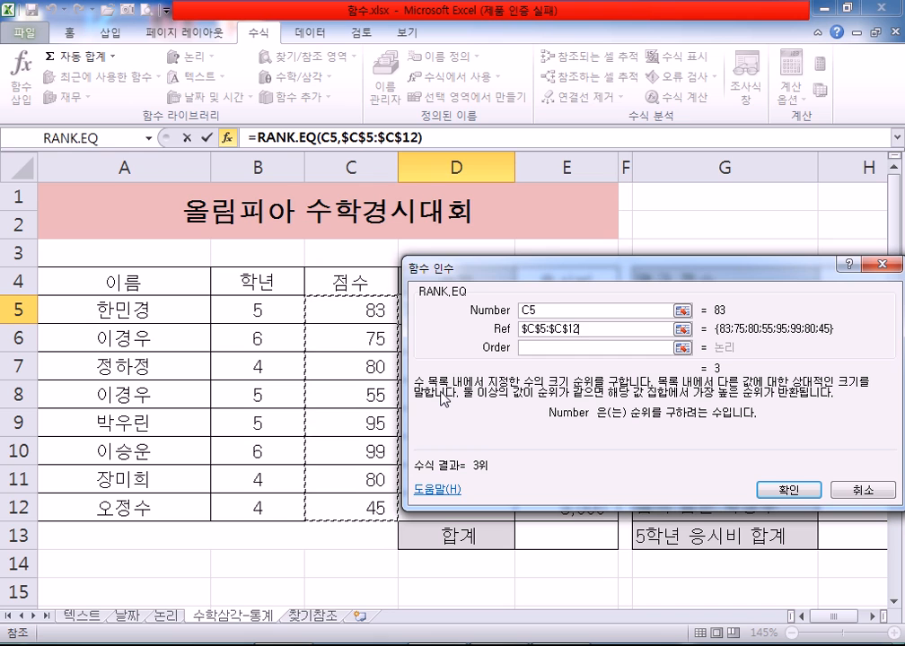
key(F4)
key(F4)
key(F4)
key(F4)
key(F4)
key(F4)
key(F4)
key(F4)
key(F4)
key(F4)
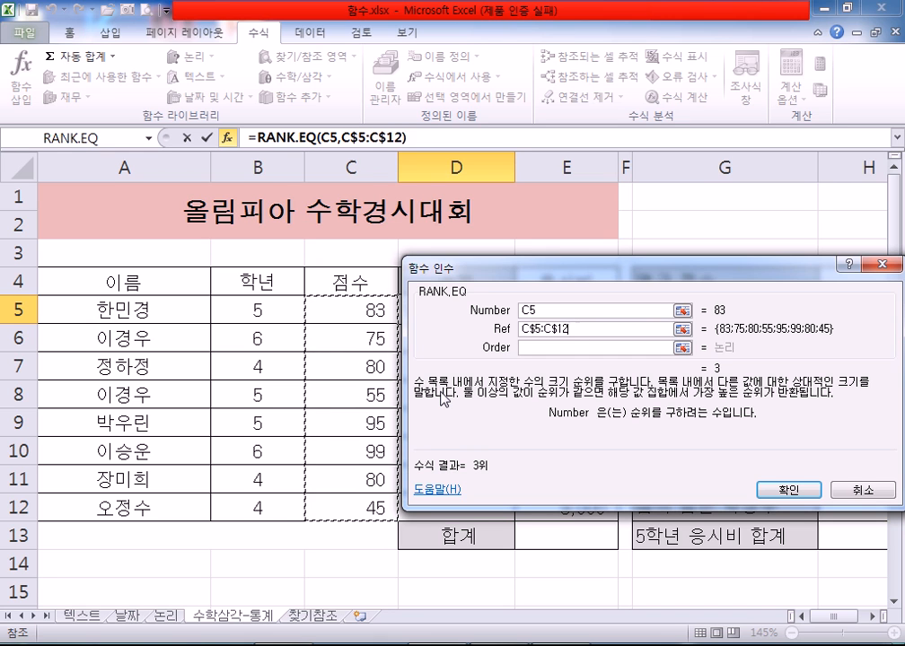
key(F4)
key(F4)
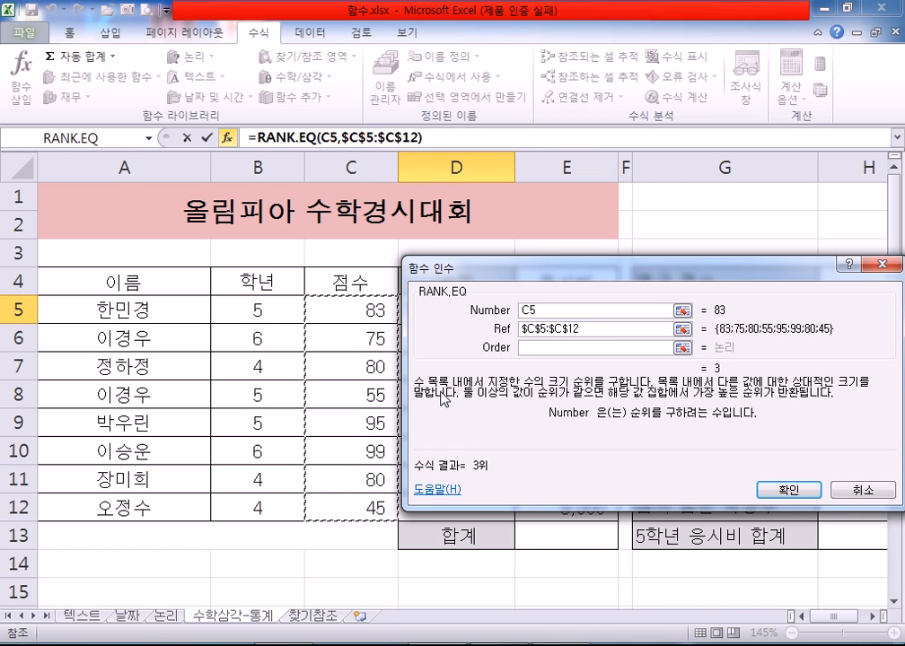
key(F4)
key(F4)
key(F4)
key(F4)
key(F4)
key(F4)
key(F4)
key(F4)
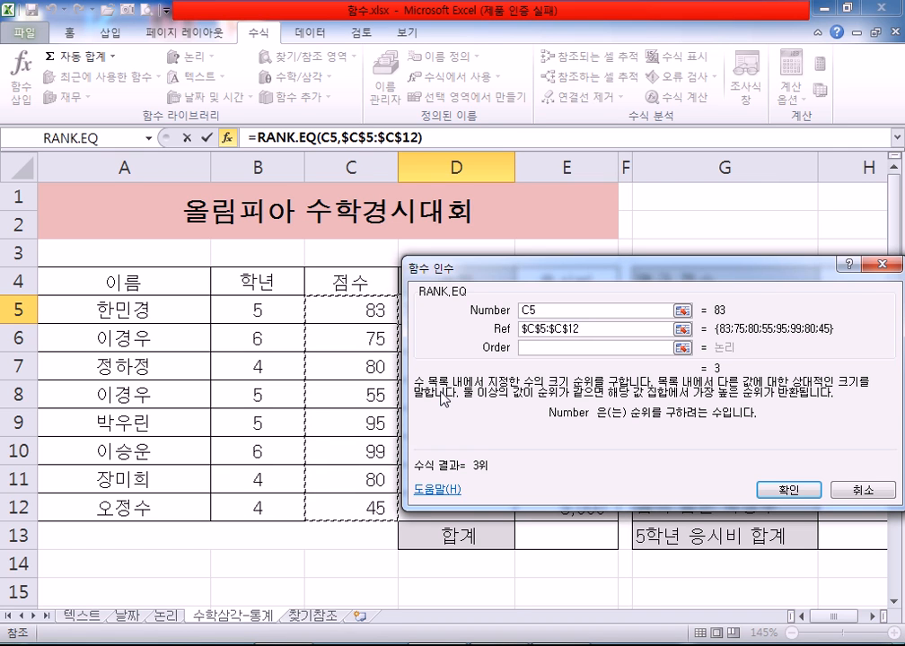
key(Escape)
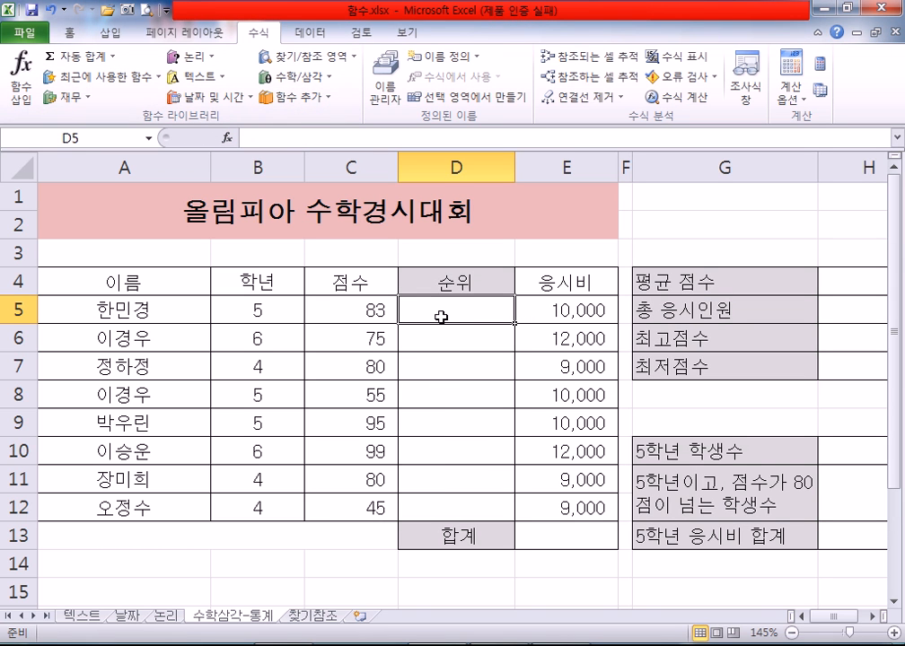
Insert RANK.EQ in D5 with C5 as Number and $C$5:$C$12 as Ref, and fill the formula down to D12.
click(296, 97)
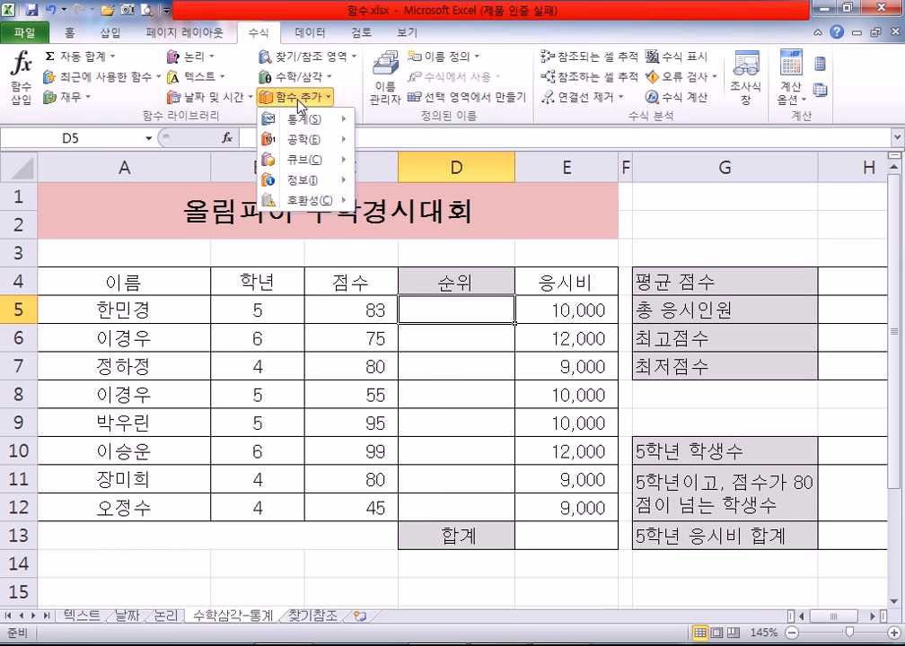
mouse_move(297, 118)
scroll(438, 315, down, 4)
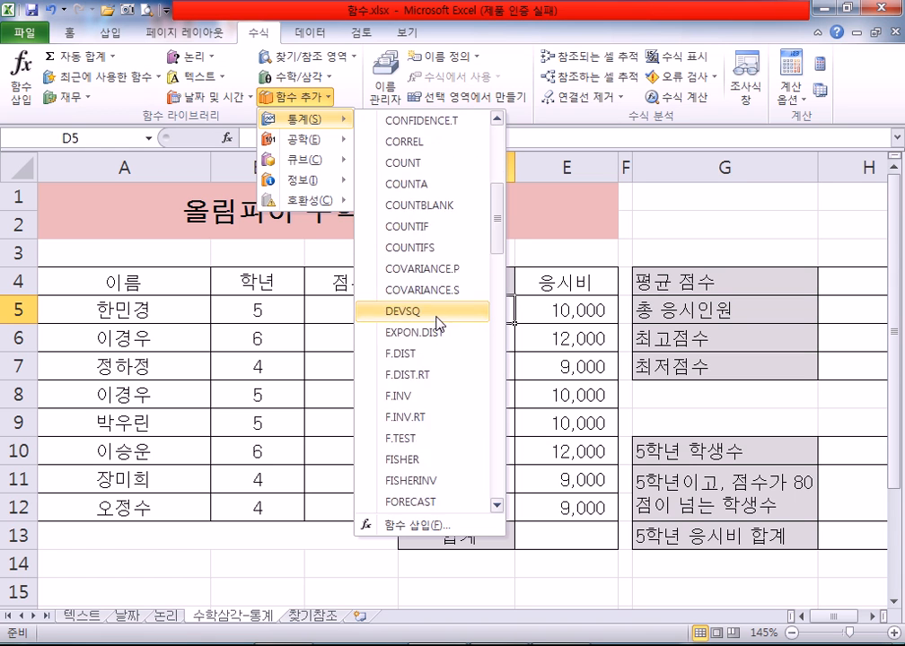
scroll(438, 316, down, 14)
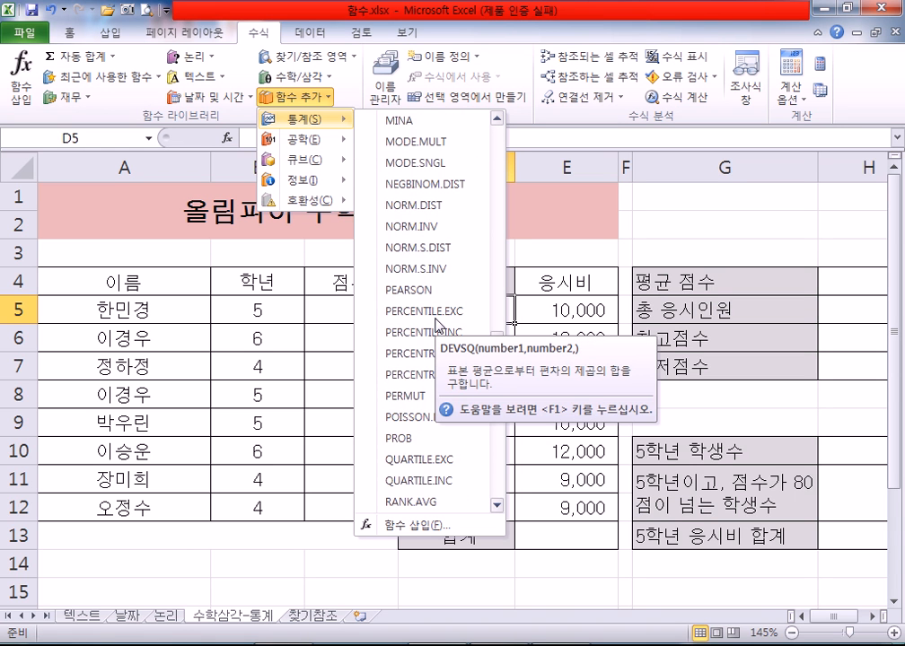
scroll(438, 323, down, 4)
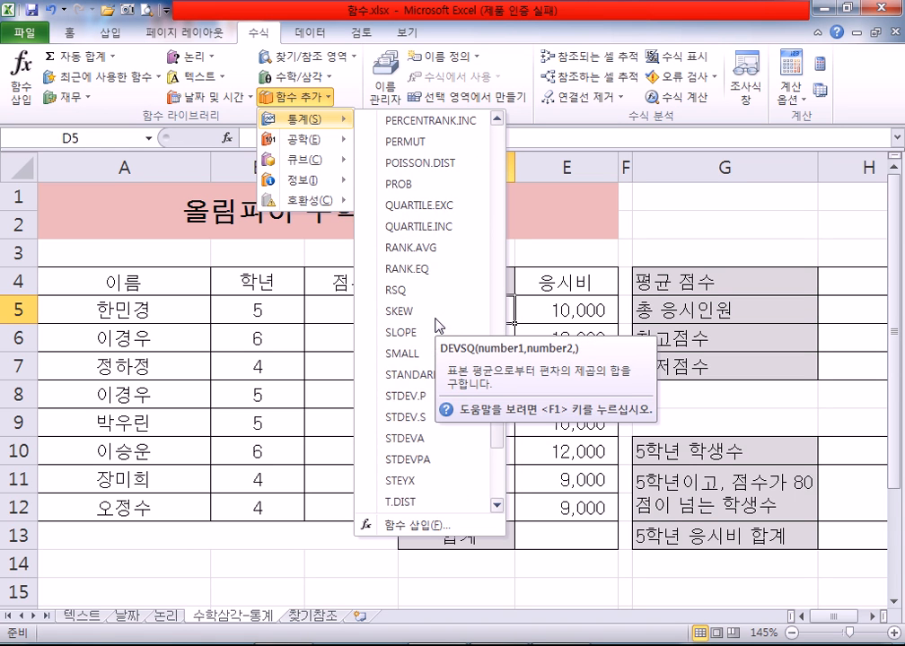
click(427, 273)
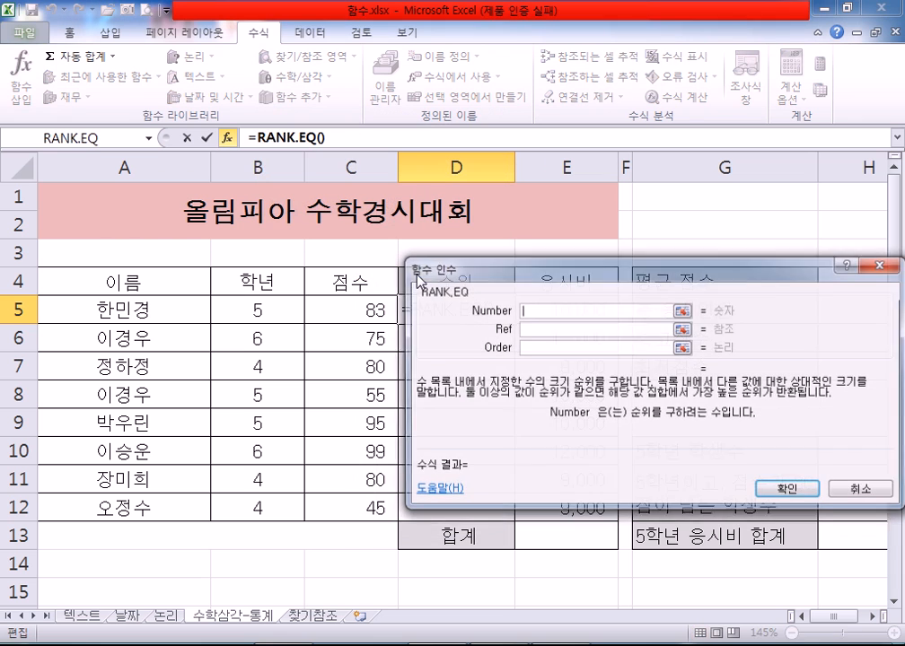
mouse_move(498, 274)
mouse_down()
mouse_move(493, 239)
mouse_move(508, 264)
mouse_up()
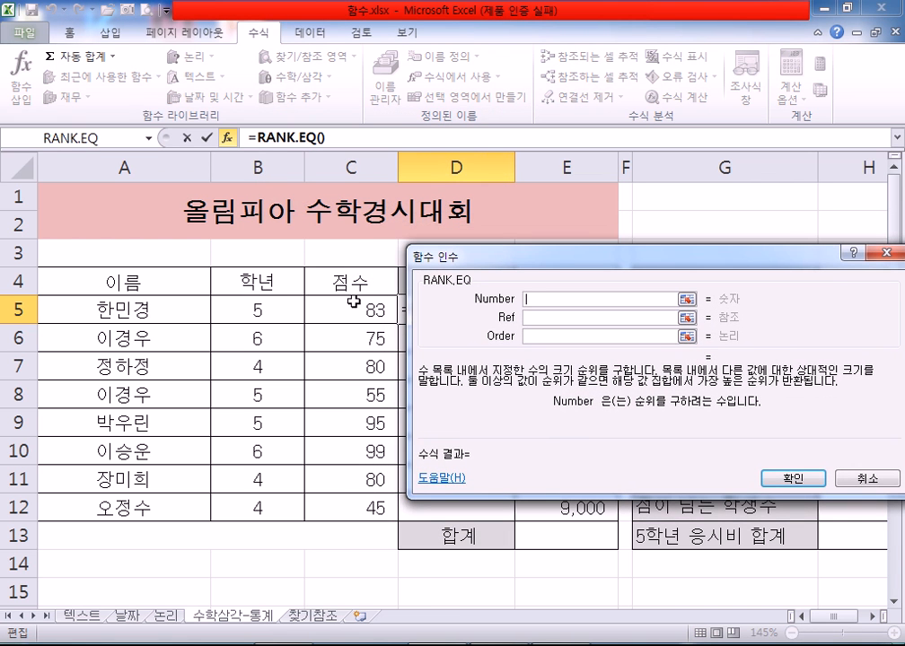
click(343, 310)
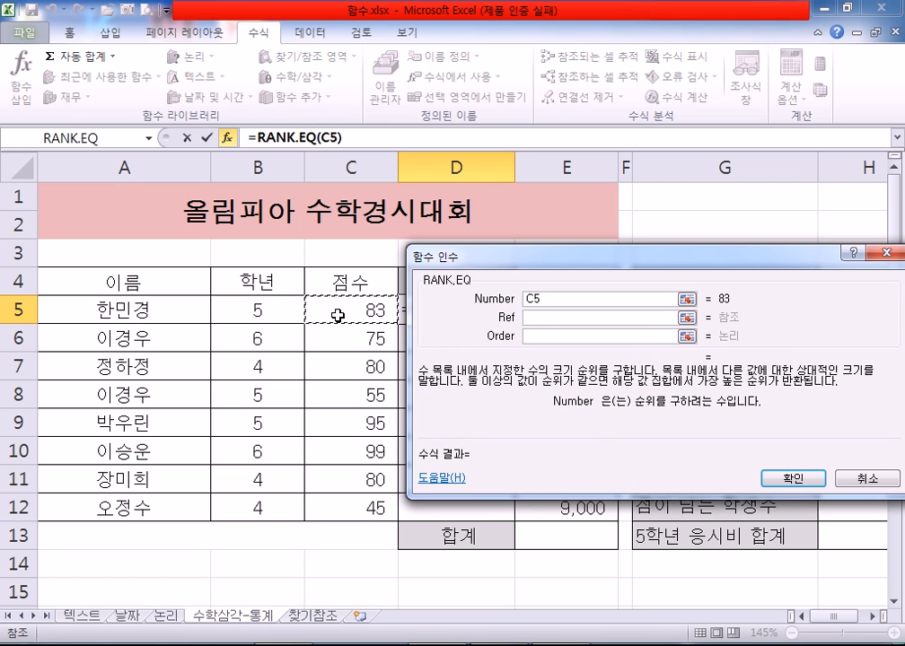
click(542, 319)
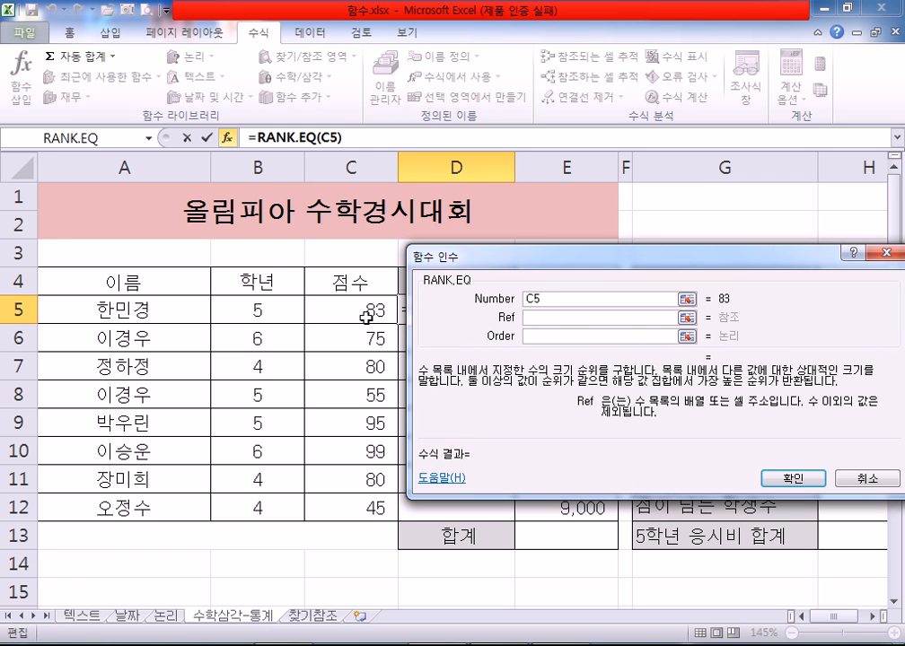
drag(343, 311, 343, 507)
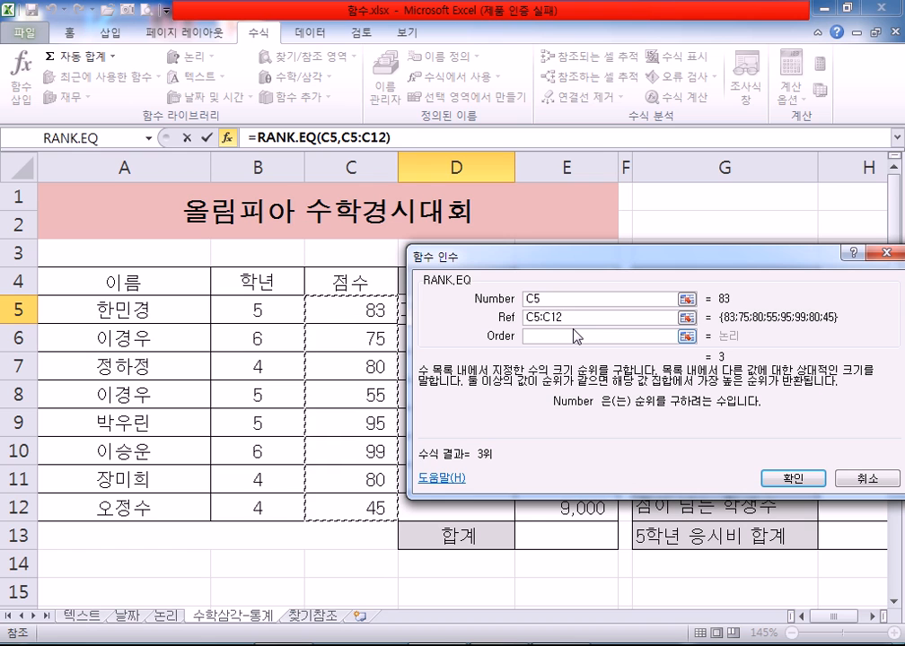
key(F4)
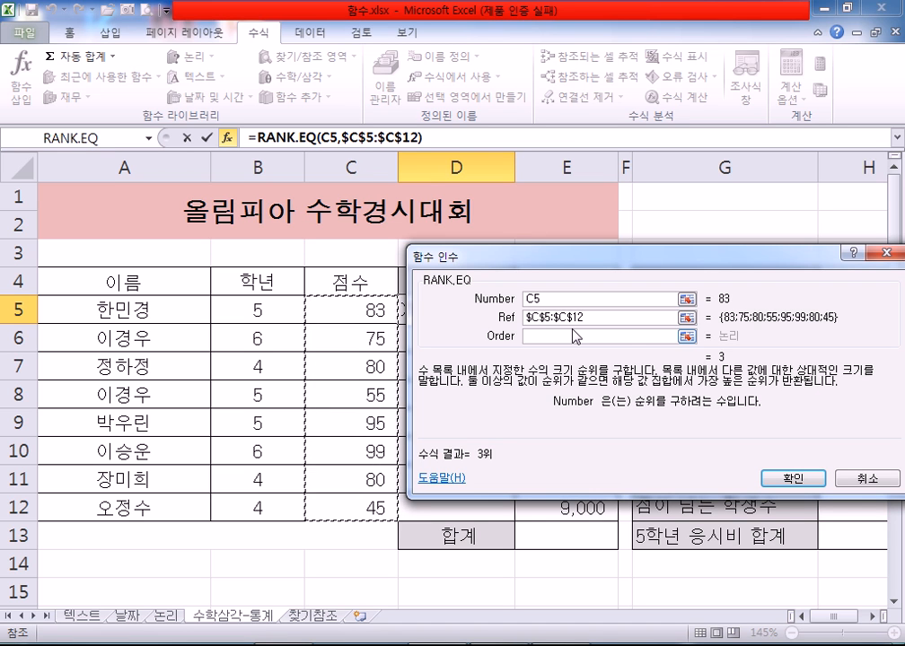
click(790, 479)
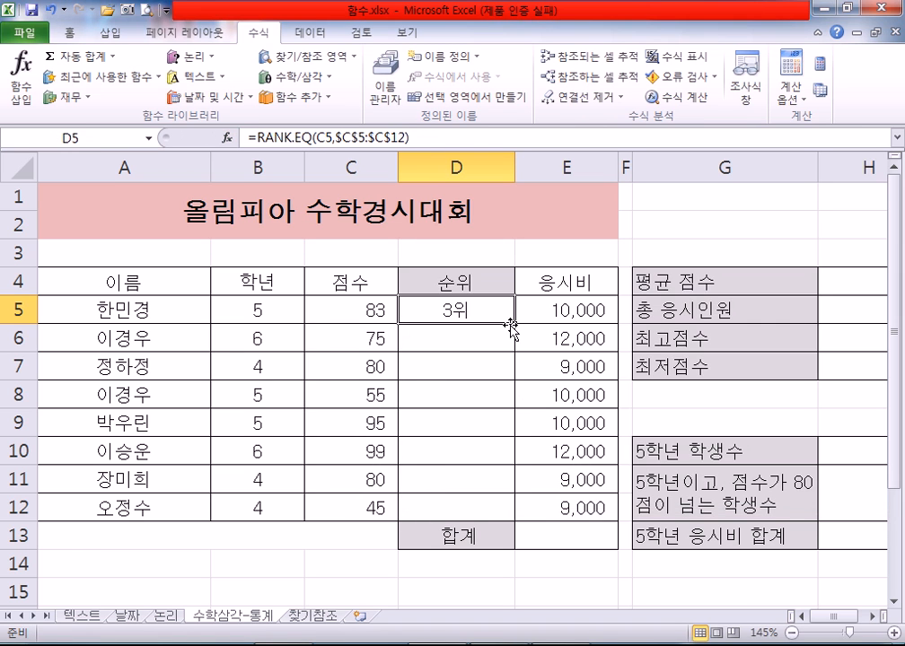
drag(515, 325, 508, 512)
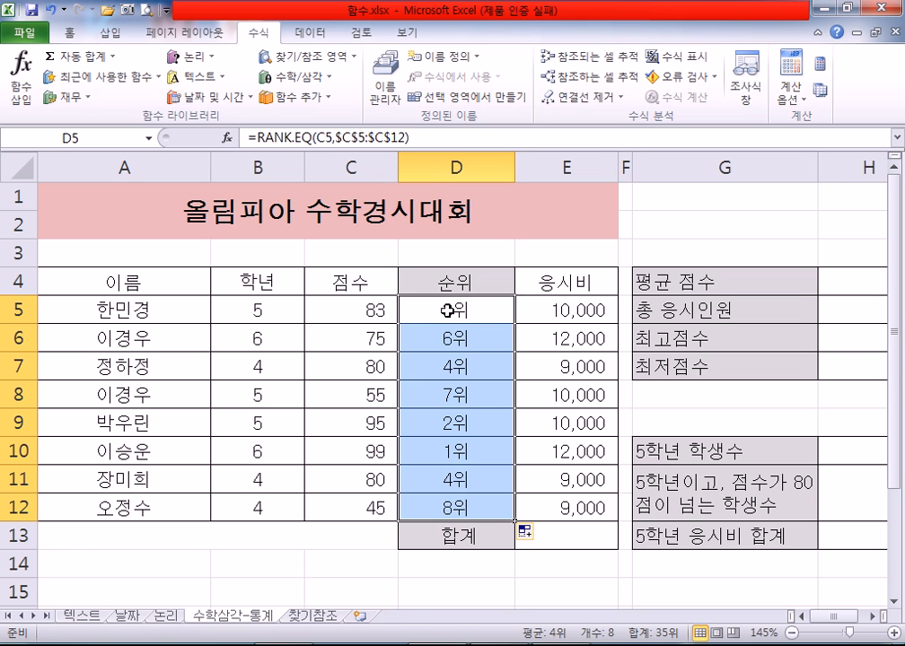
Test the ranking formulas by changing the score in C5 to 98, and undo the change.
click(334, 311)
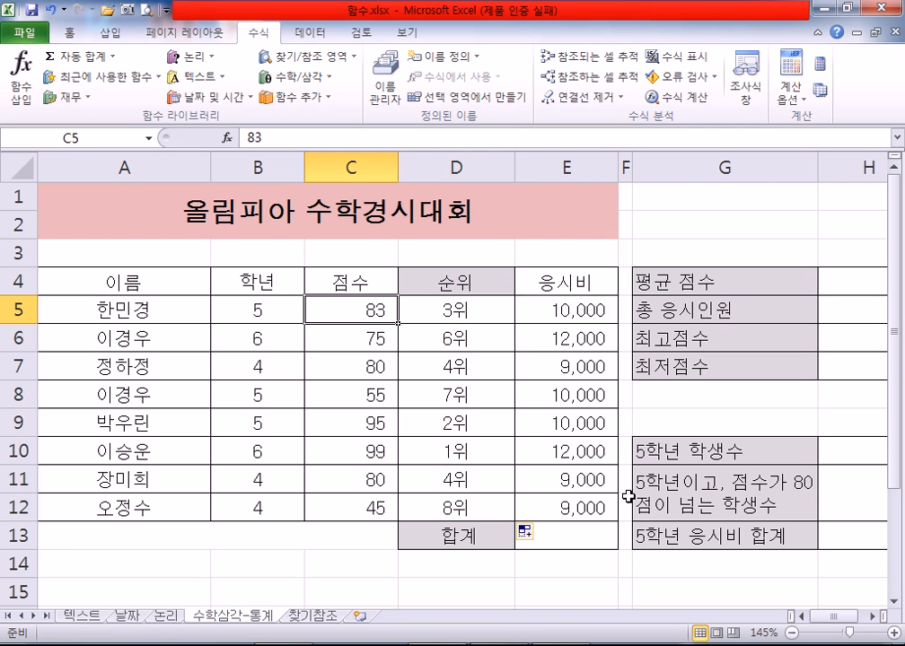
text(98)
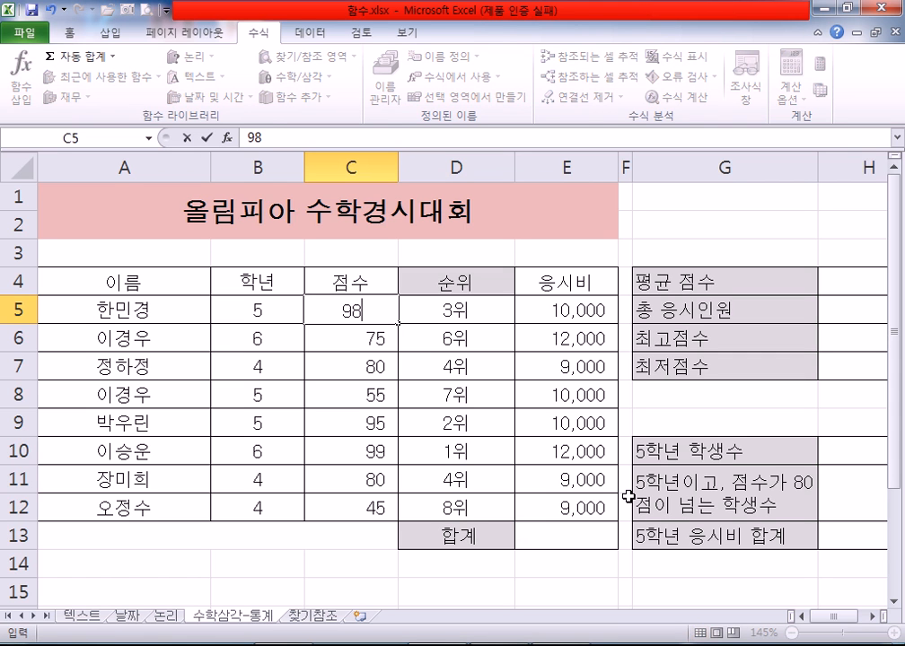
key(Return)
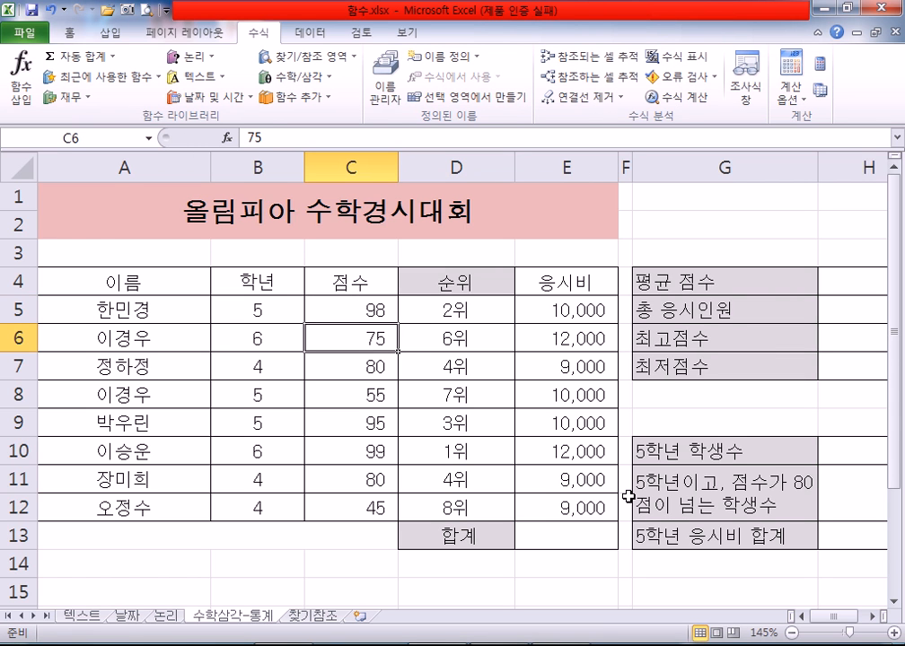
key(ctrl+z)
Test the ranking formulas by changing the score in C10 to 68, and undo the change.
key(Down)
key(Down)
key(Down)
key(Down)
key(Down)
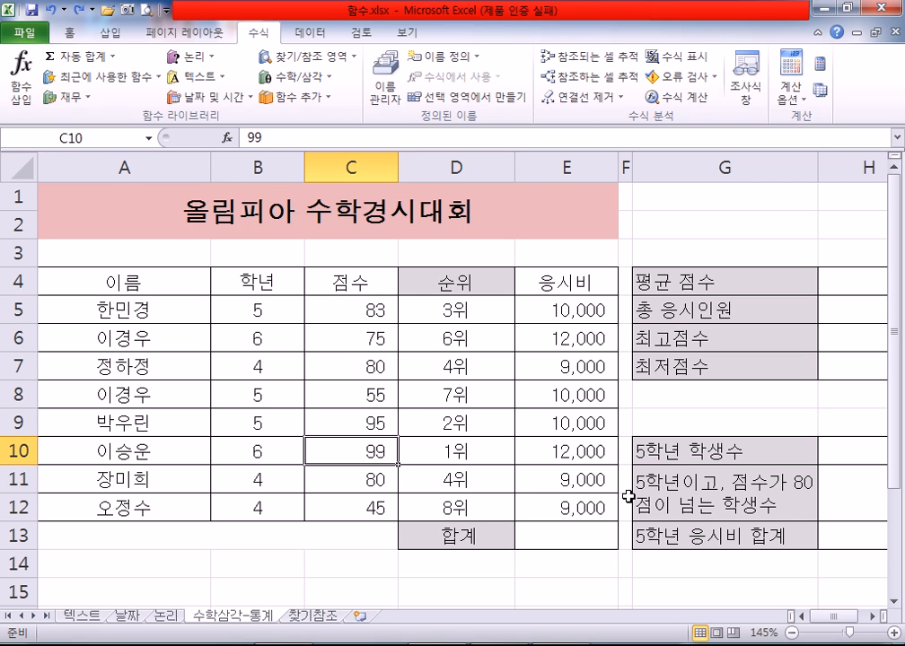
text(68)
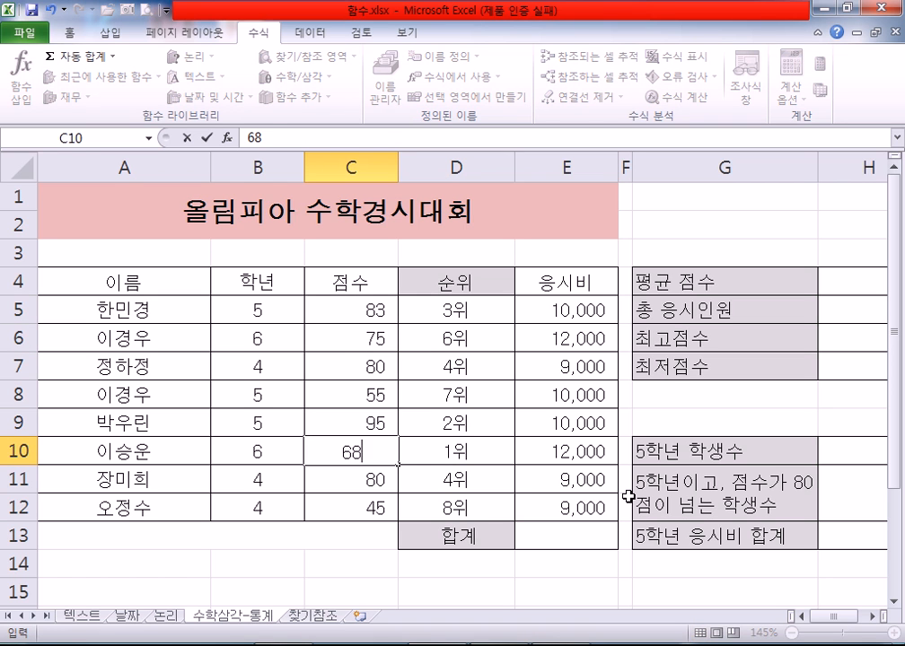
key(Return)
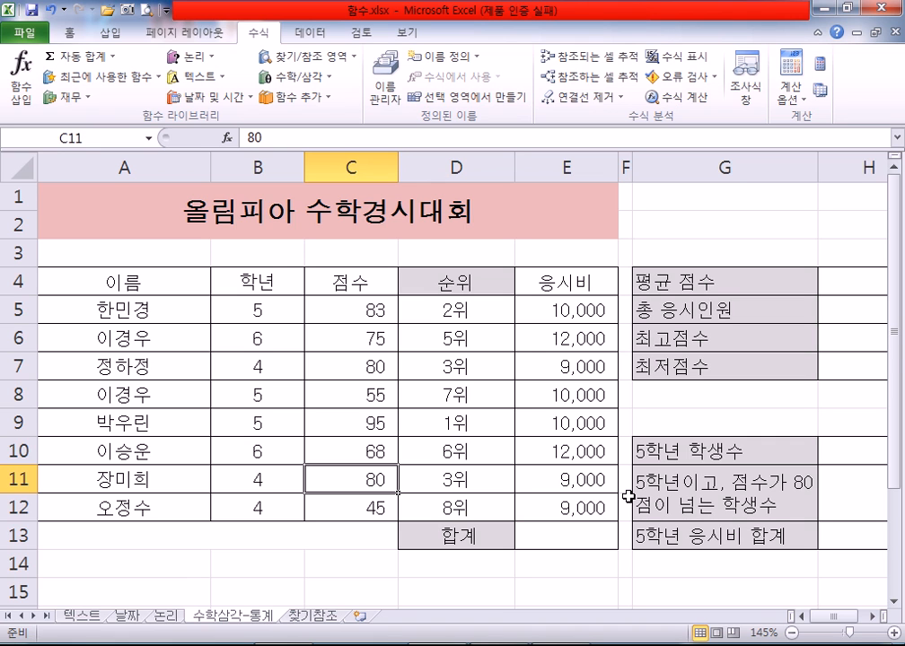
key(ctrl+z)
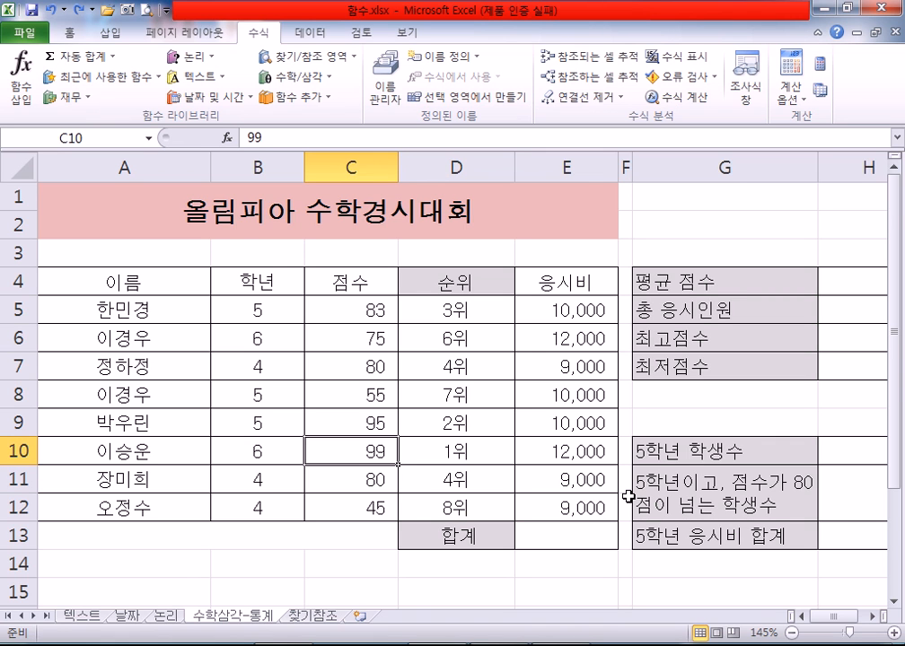
Try shortening RANK.EQ to the compatible RANK function in D5's formula, and cancel the edit.
click(416, 307)
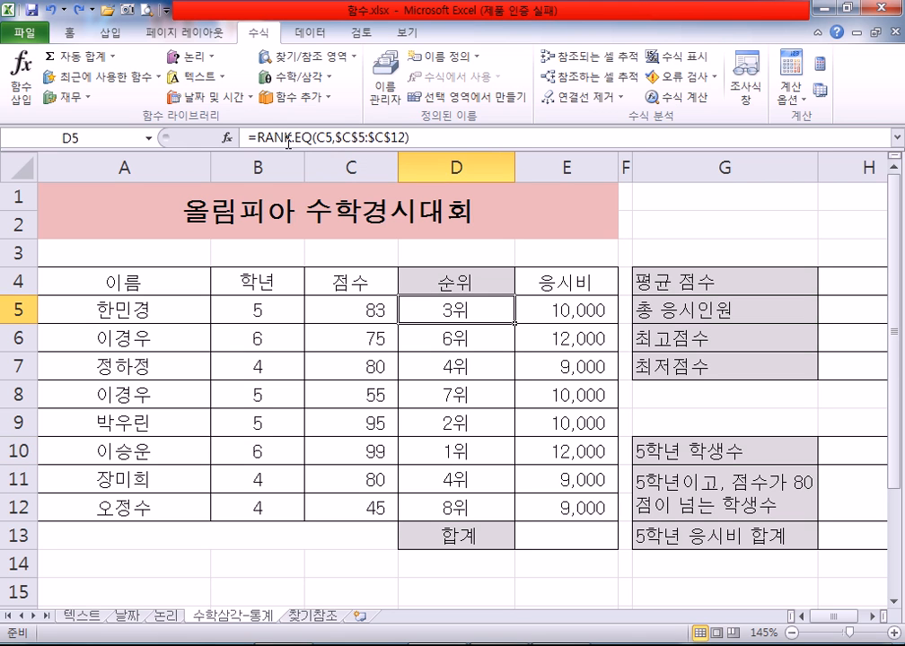
double_click(410, 316)
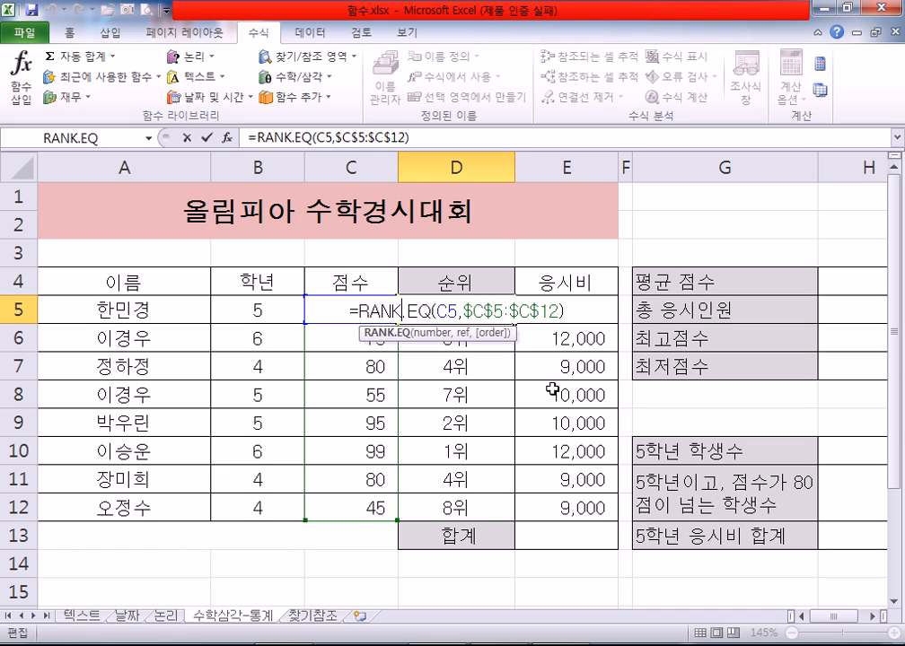
key(Delete)
key(Delete)
key(Delete)
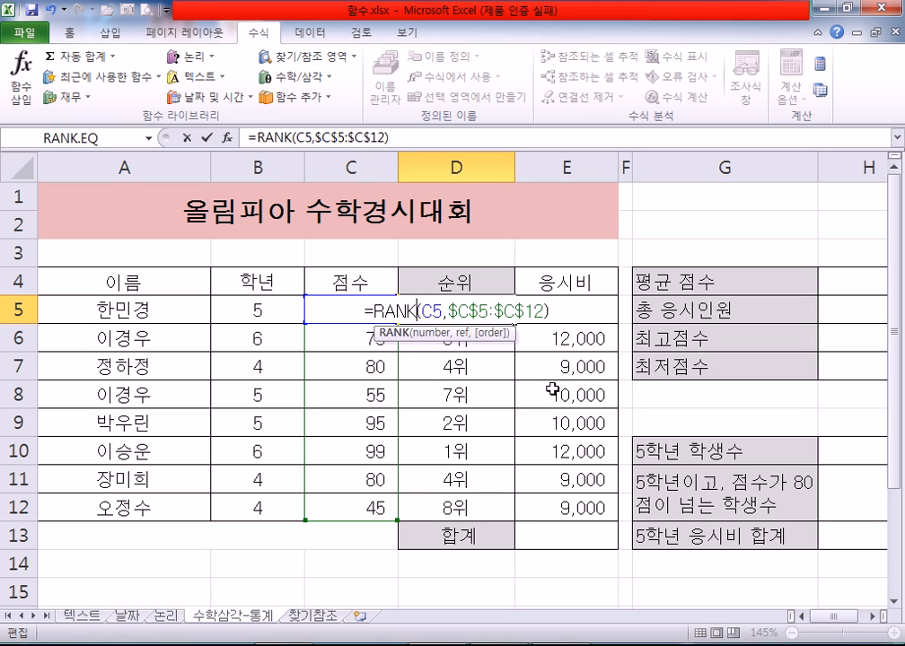
key(Escape)
key(F2)
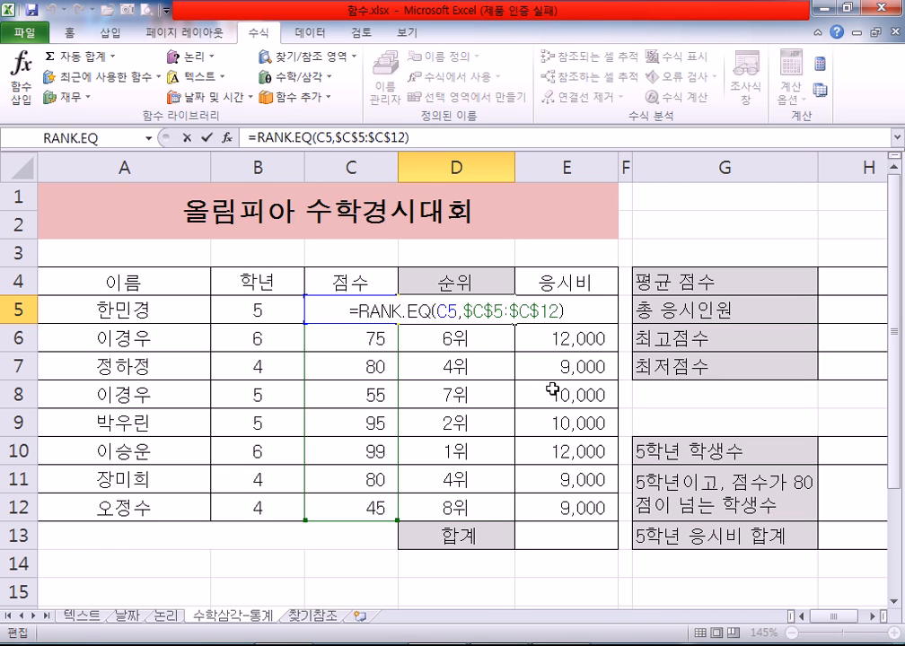
key(Escape)
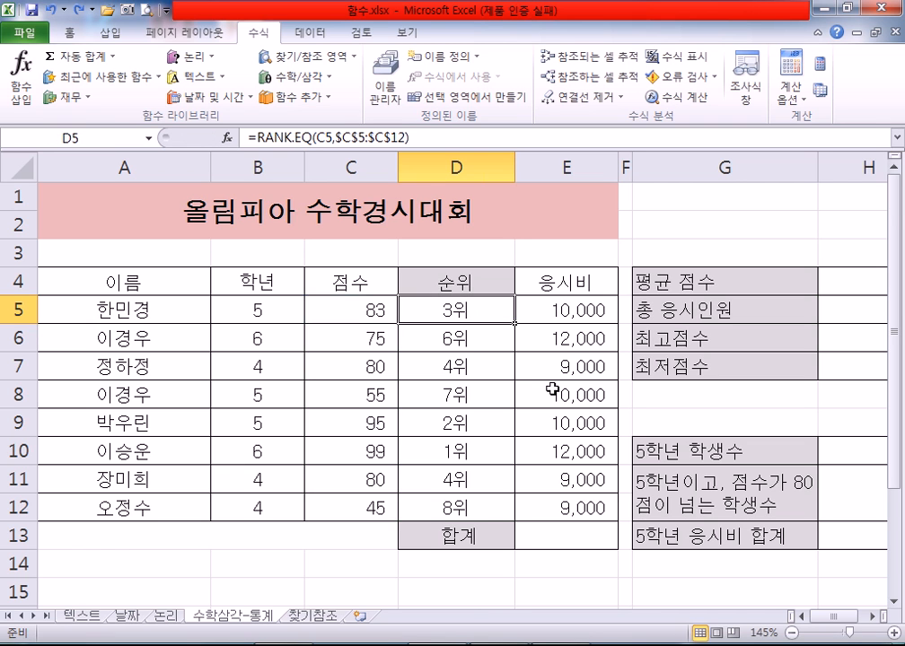
Set the score in C6 to 83 to create a tie, and check the ranks in D5:D7.
click(345, 345)
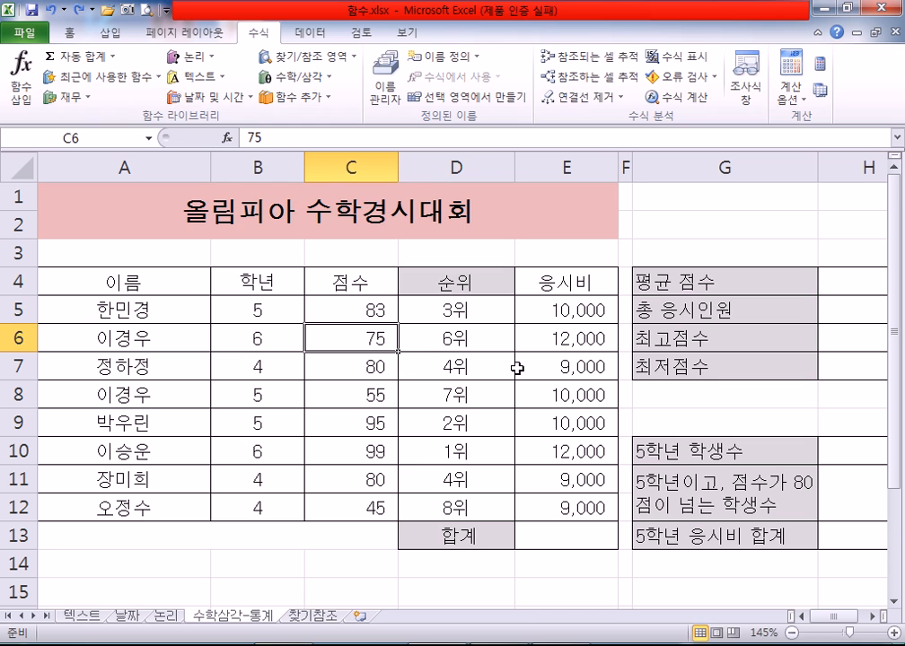
text(83)
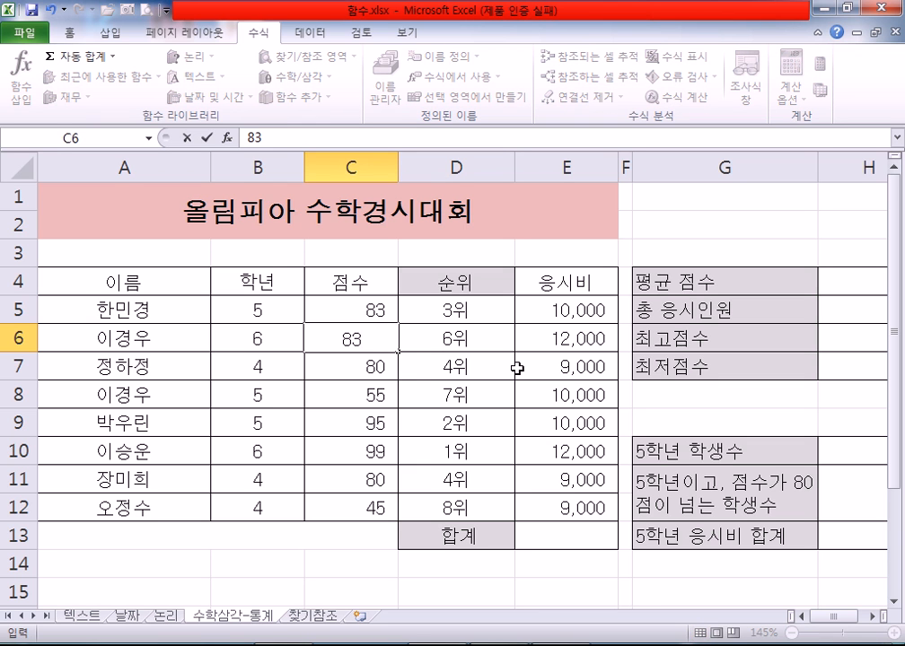
key(Return)
key(Up)
key(Up)
key(Down)
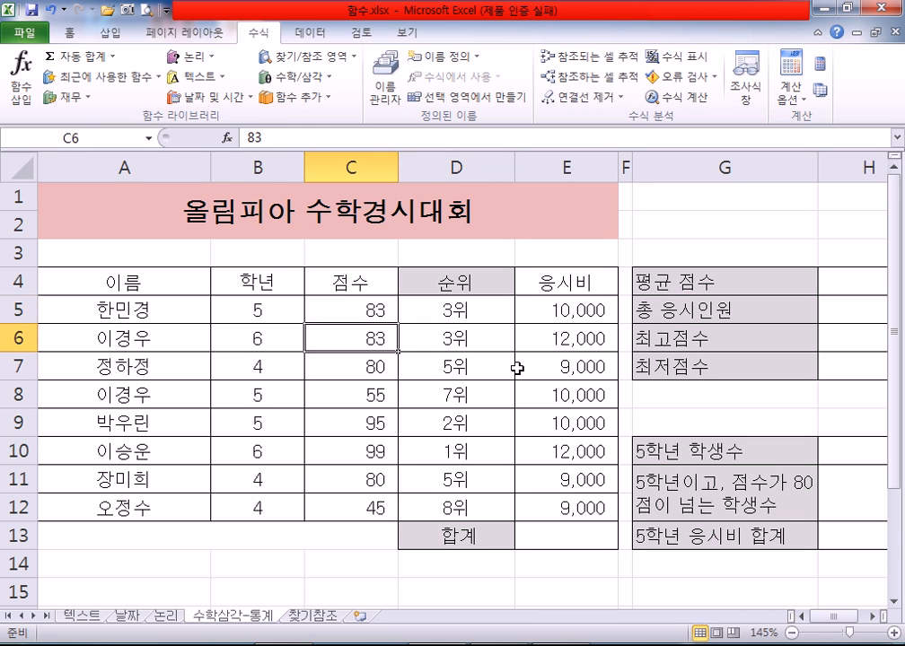
key(Right)
key(Up)
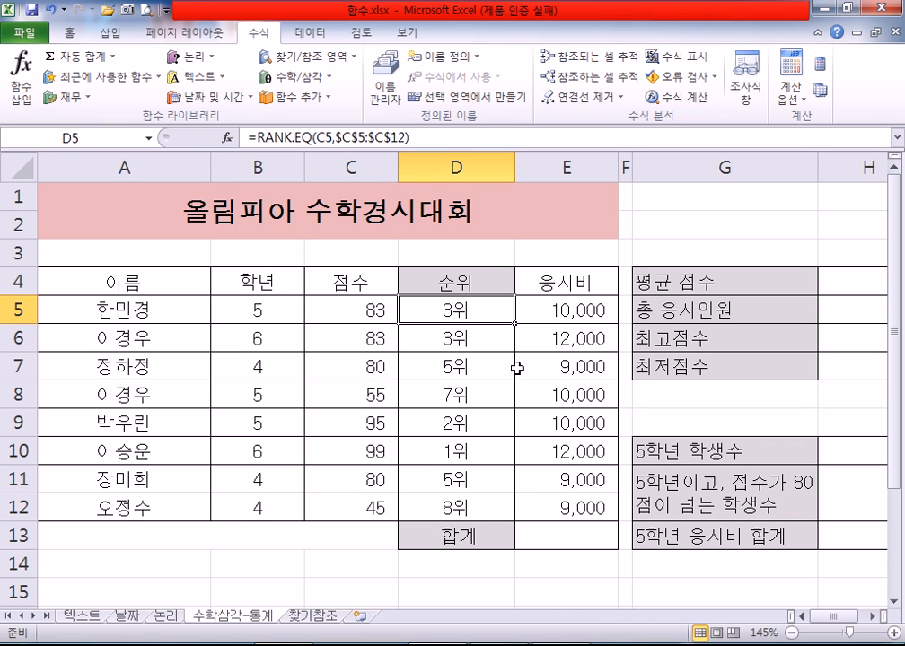
key(Down)
key(Down)
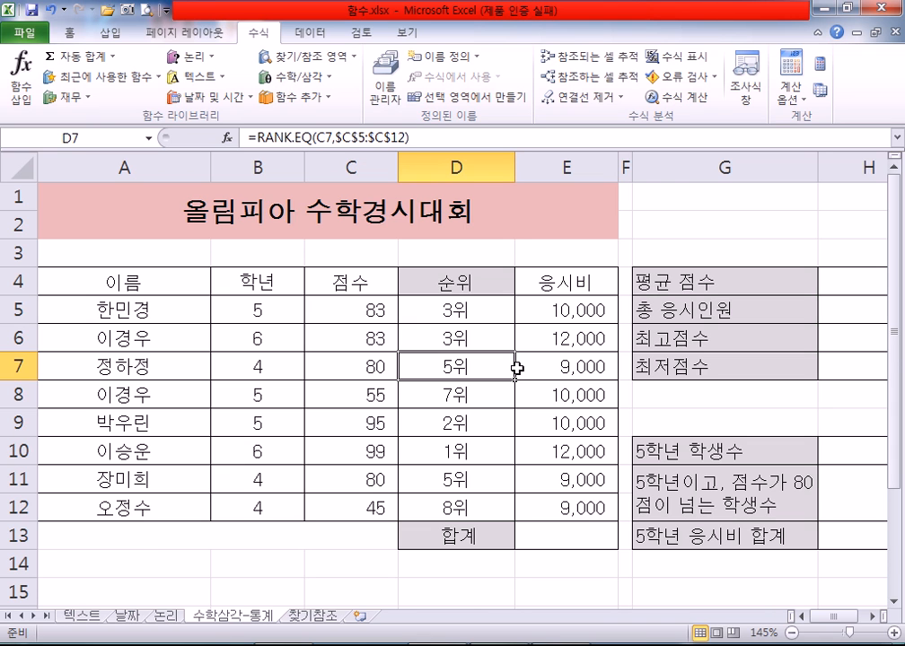
Change RANK.EQ to RANK.AVG in D5's formula, and fill it down the 순위 column to D12.
key(Up)
key(Up)
key(F2)
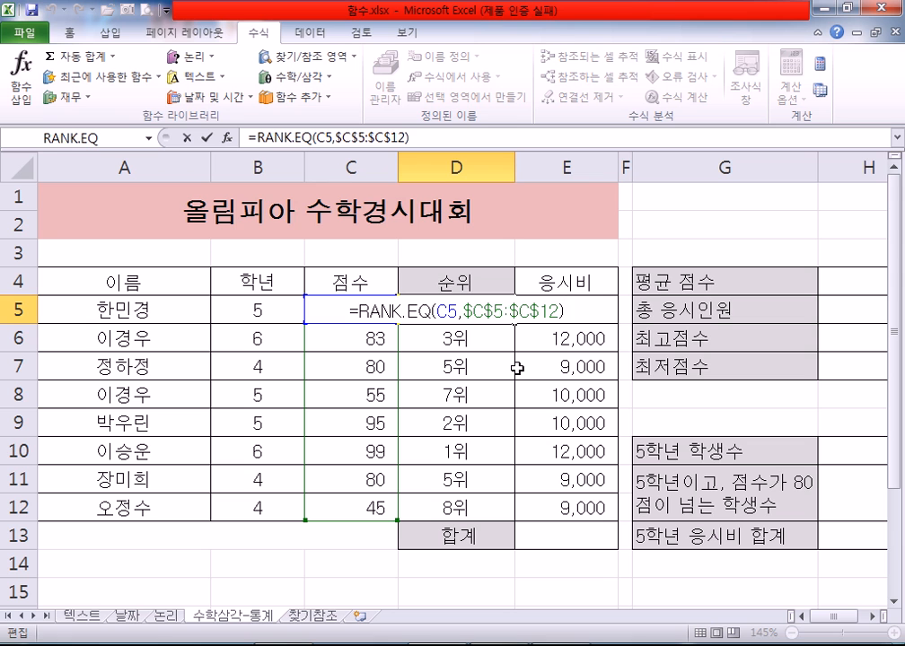
key(Escape)
key(F2)
key(Left)
key(Left)
key(Left)
key(Left)
key(Left)
key(Left)
key(Left)
key(Left)
key(Left)
key(Left)
key(Left)
key(Left)
key(Left)
key(Left)
key(Left)
key(Left)
key(Left)
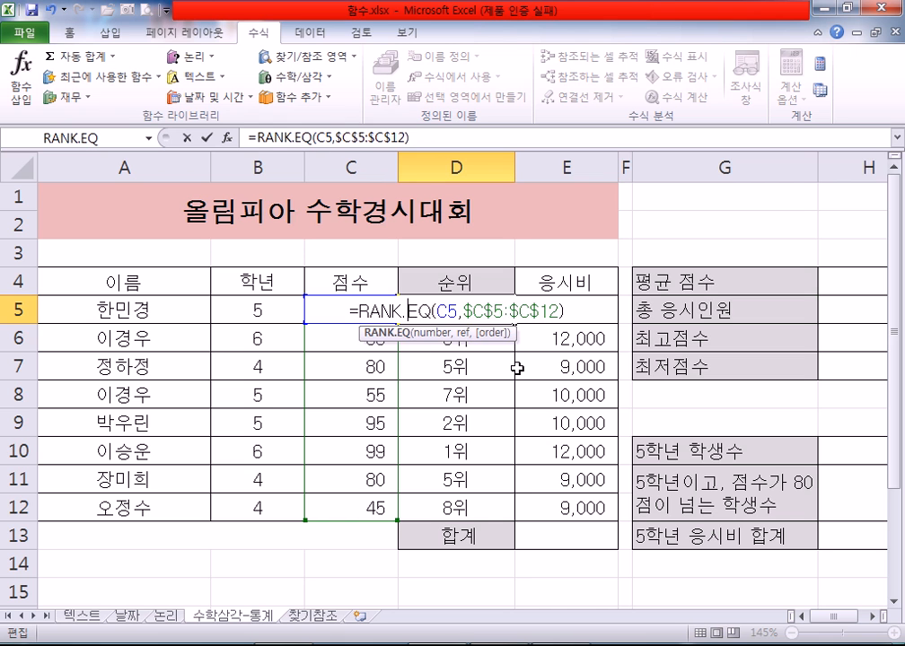
text(avg)
key(Delete)
key(Delete)
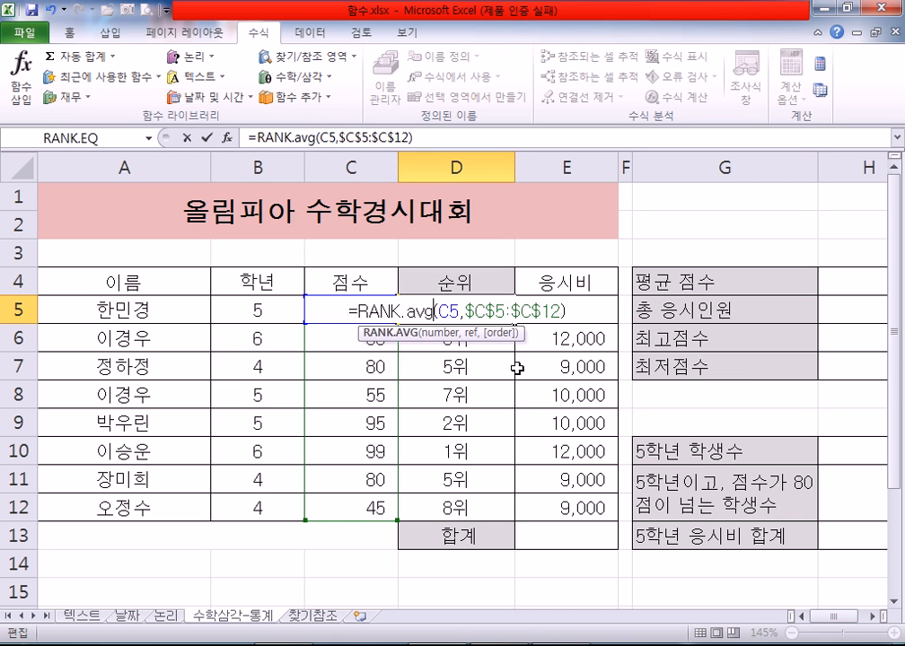
key(Return)
key(Up)
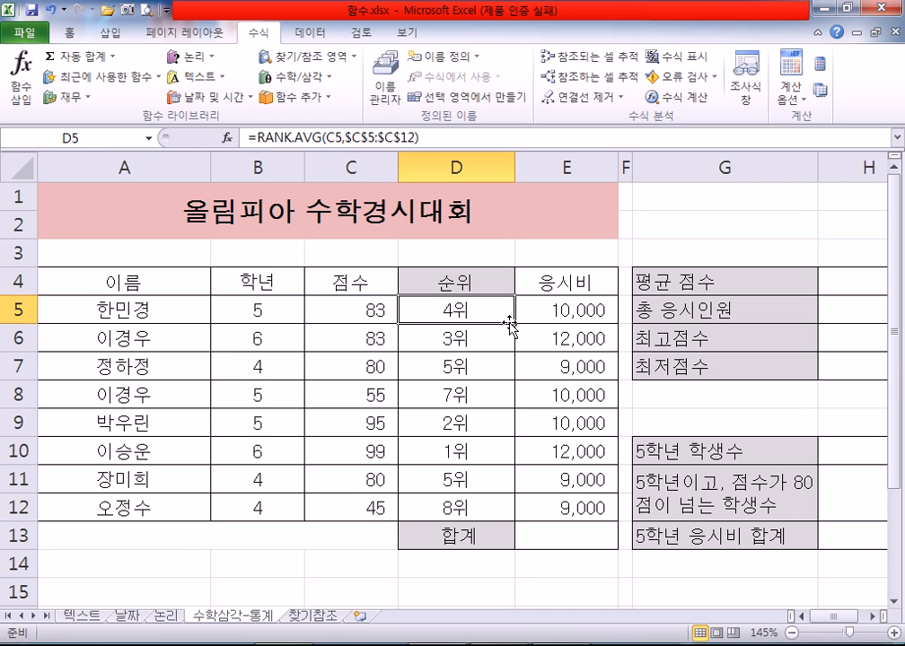
drag(514, 323, 511, 513)
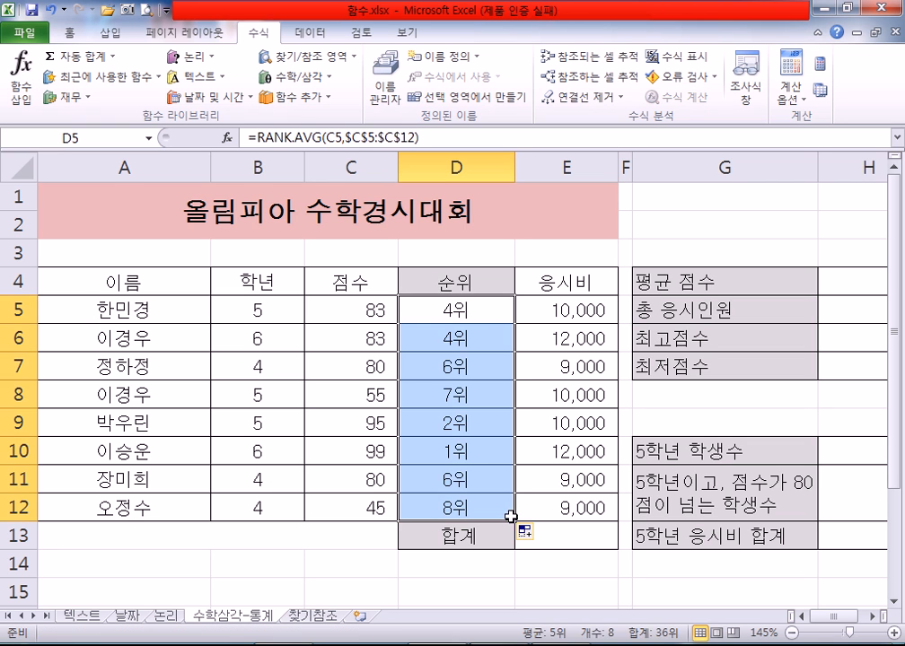
click(440, 340)
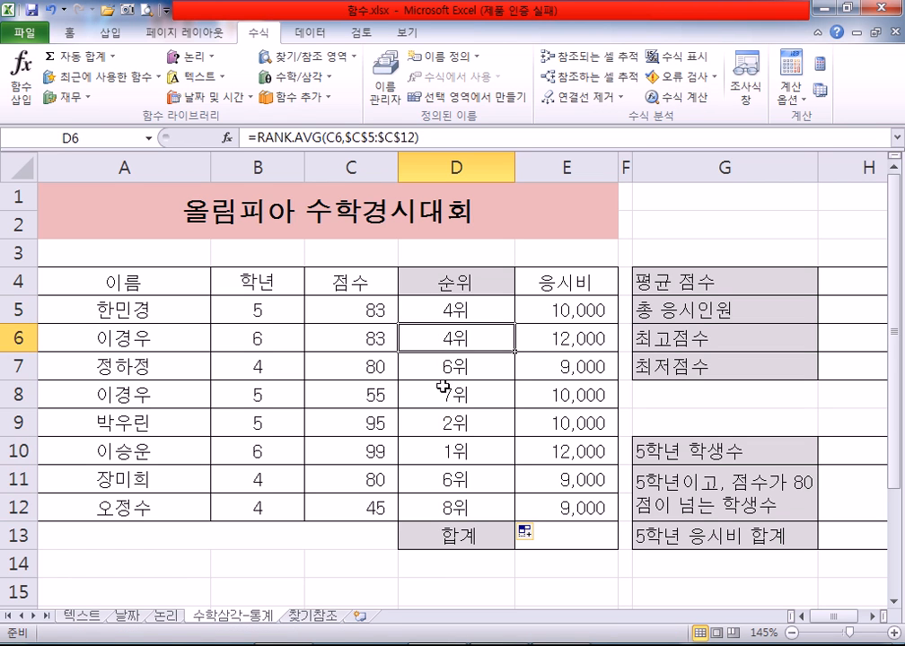
Check the RANK.AVG ranks of the tied scores in the 순위 column, and inspect D5's formula.
click(454, 451)
click(449, 424)
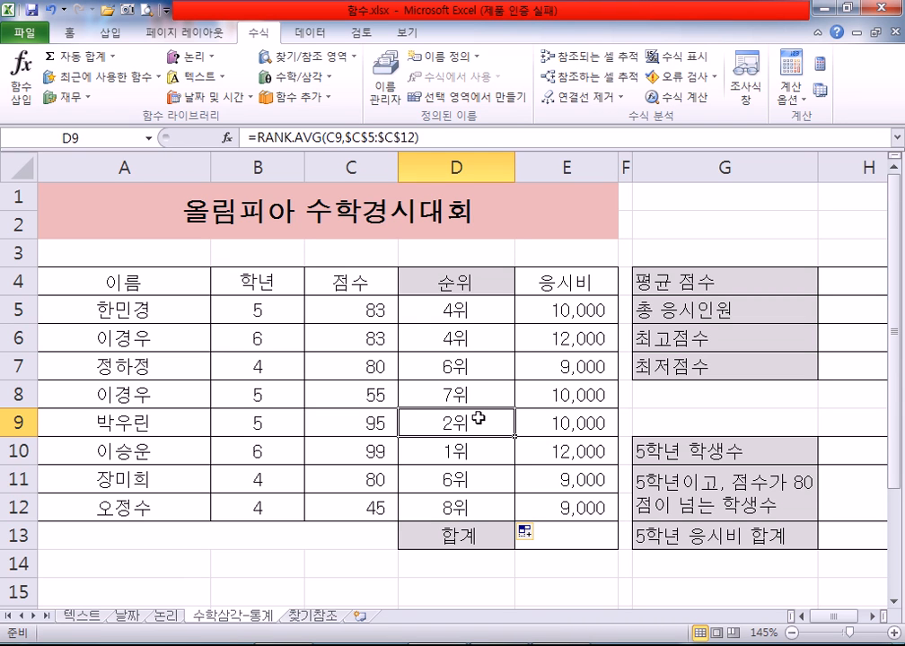
drag(381, 309, 380, 339)
click(412, 309)
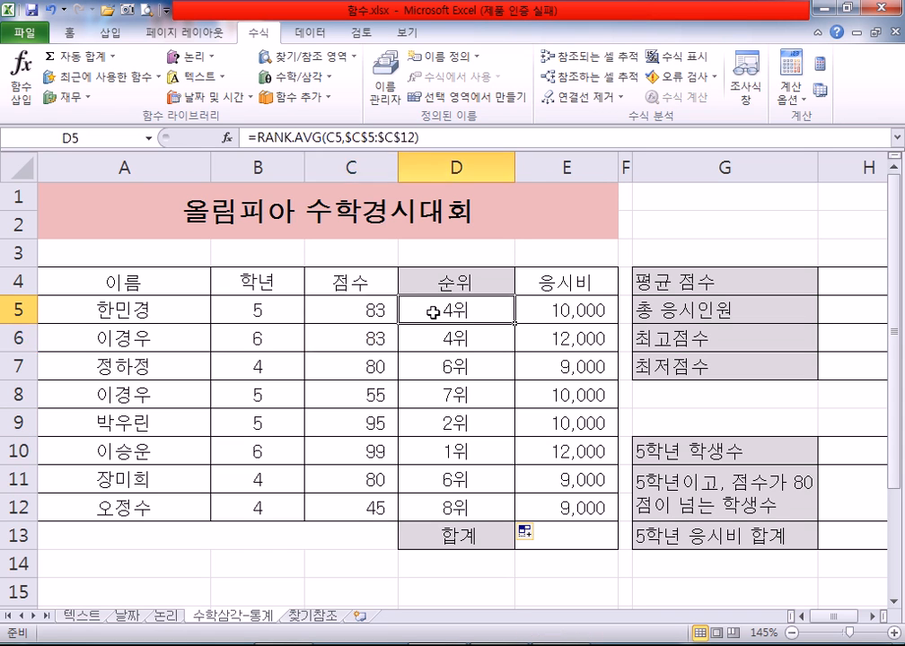
key(F2)
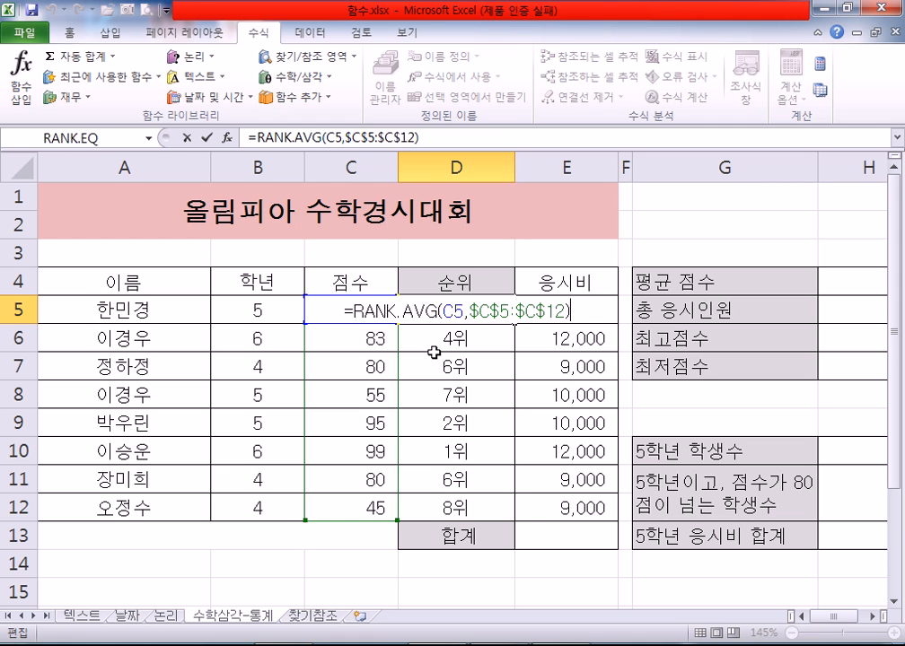
key(ctrl+Return)
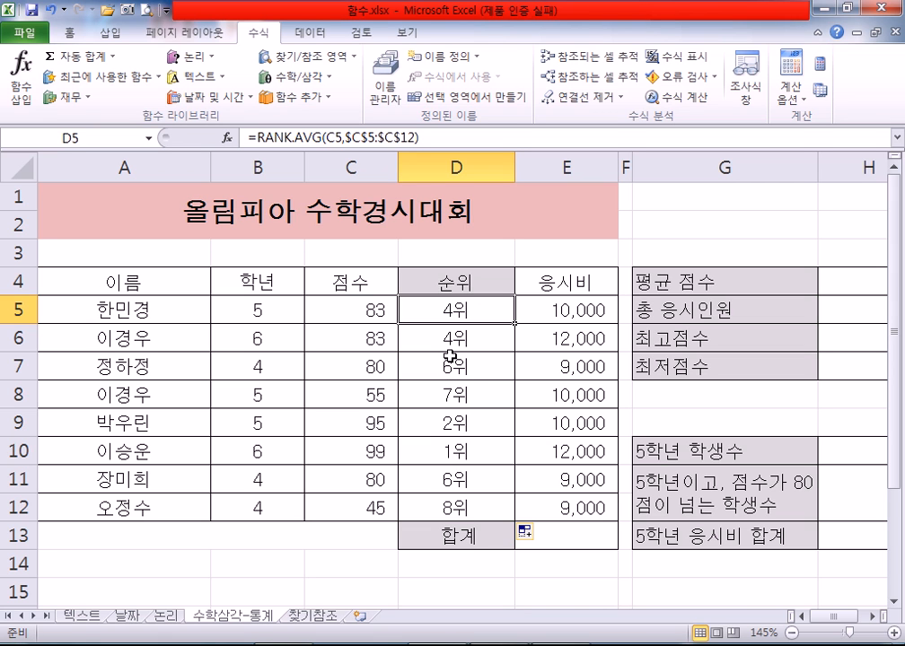
Undo the RANK.AVG fill and formula change so the 순위 column uses RANK.EQ again.
key(ctrl+z)
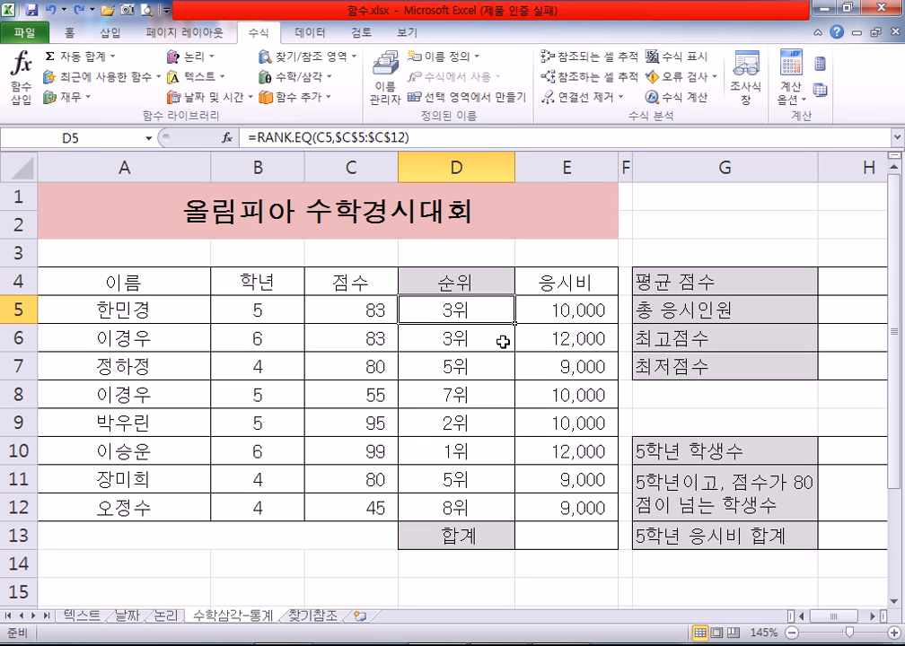
key(F2)
key(Escape)
Examine the RANK.EQ ranks in D5:D11, including those of the tied scores, and inspect D5's formula.
click(464, 452)
click(461, 423)
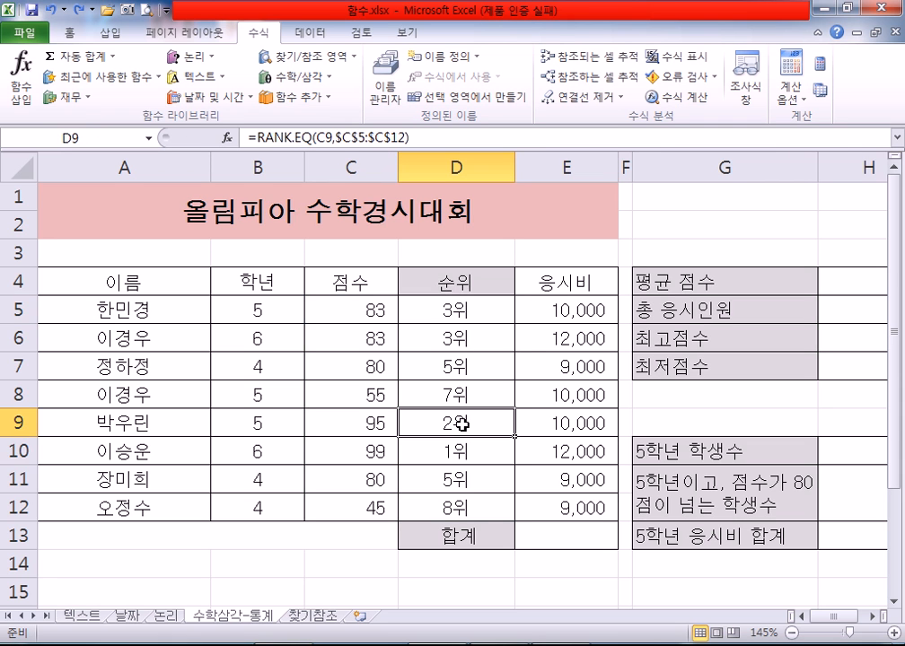
click(451, 311)
click(440, 332)
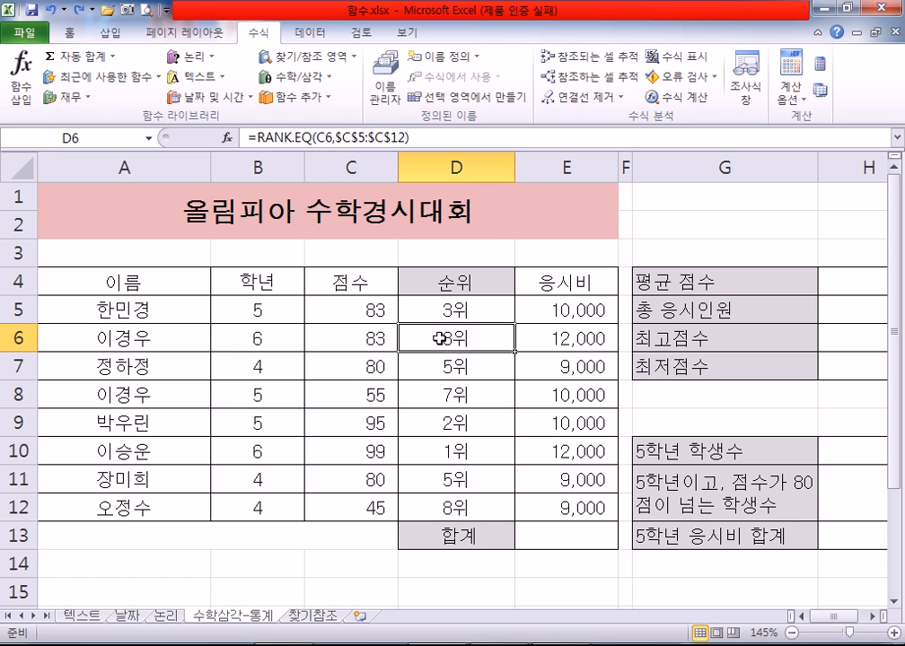
click(440, 366)
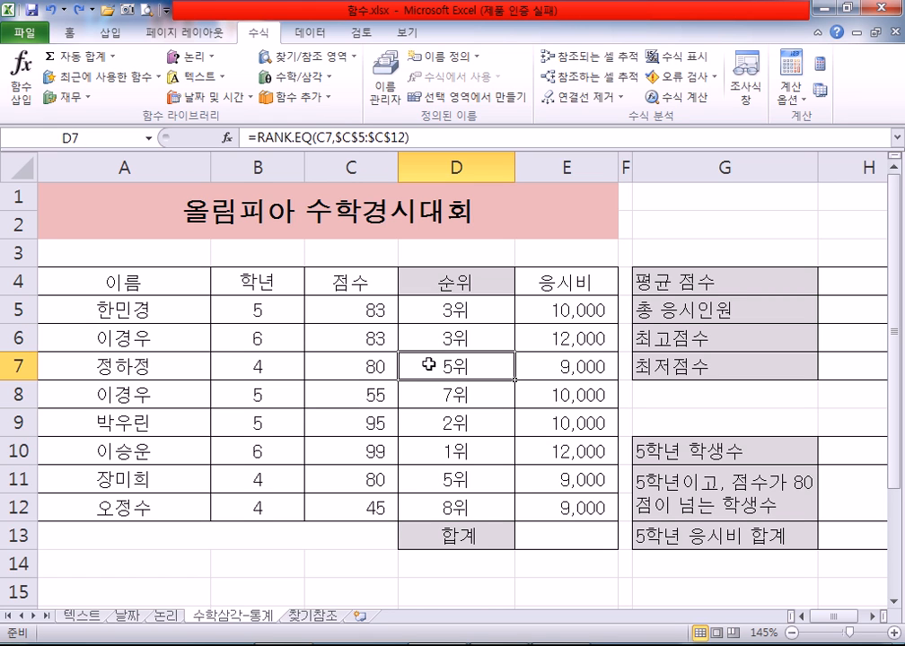
click(437, 484)
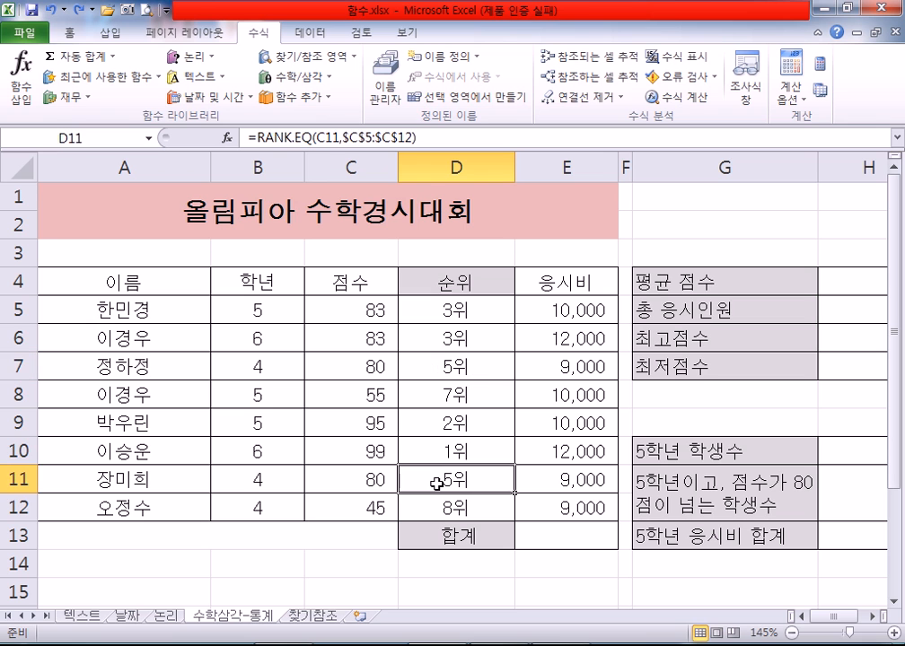
click(426, 394)
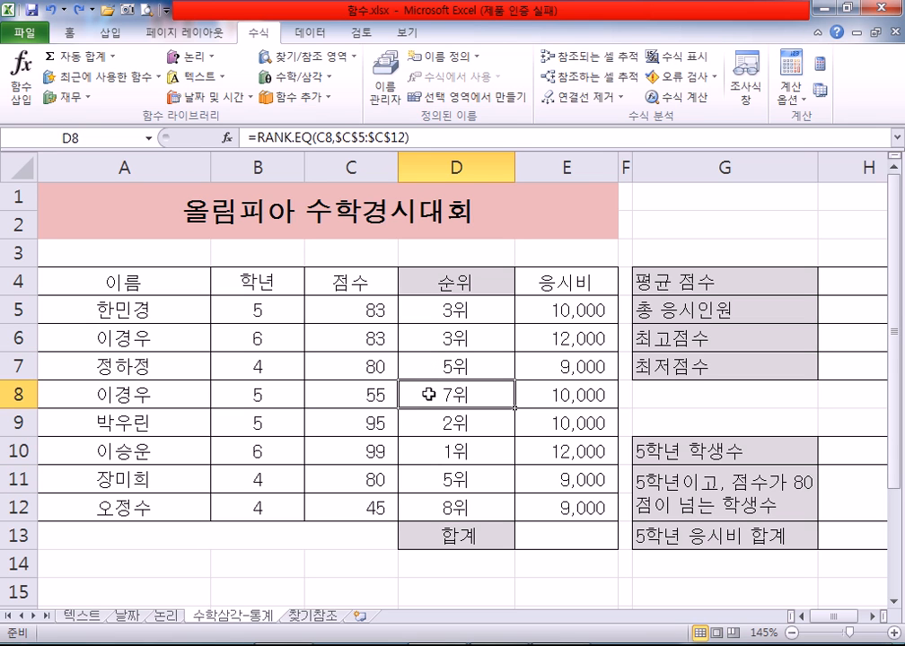
double_click(427, 312)
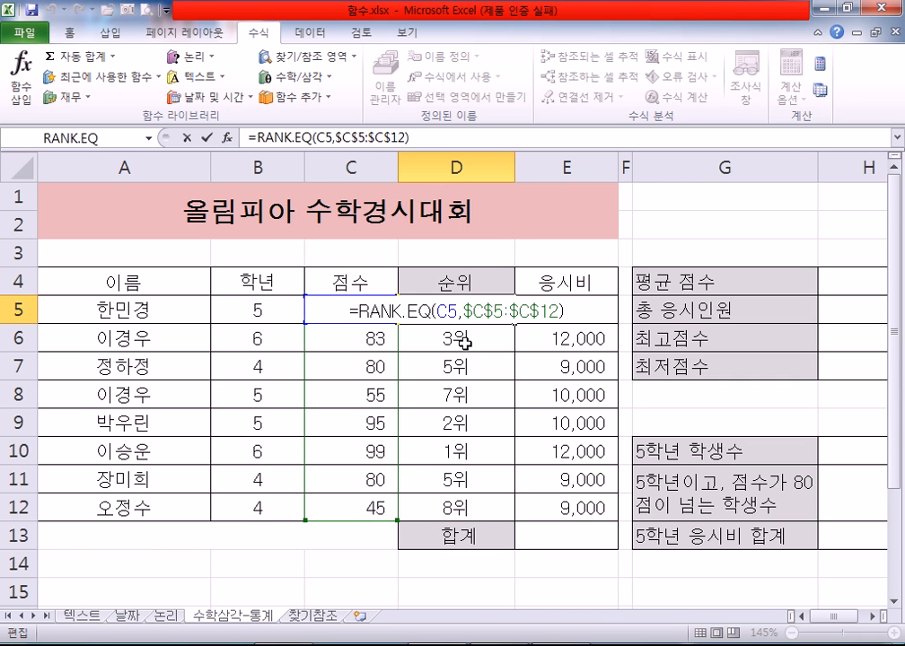
key(Escape)
Try shortening RANK.EQ to RANK in D5's formula.
double_click(398, 313)
click(399, 314)
key(Delete)
key(Delete)
key(Delete)
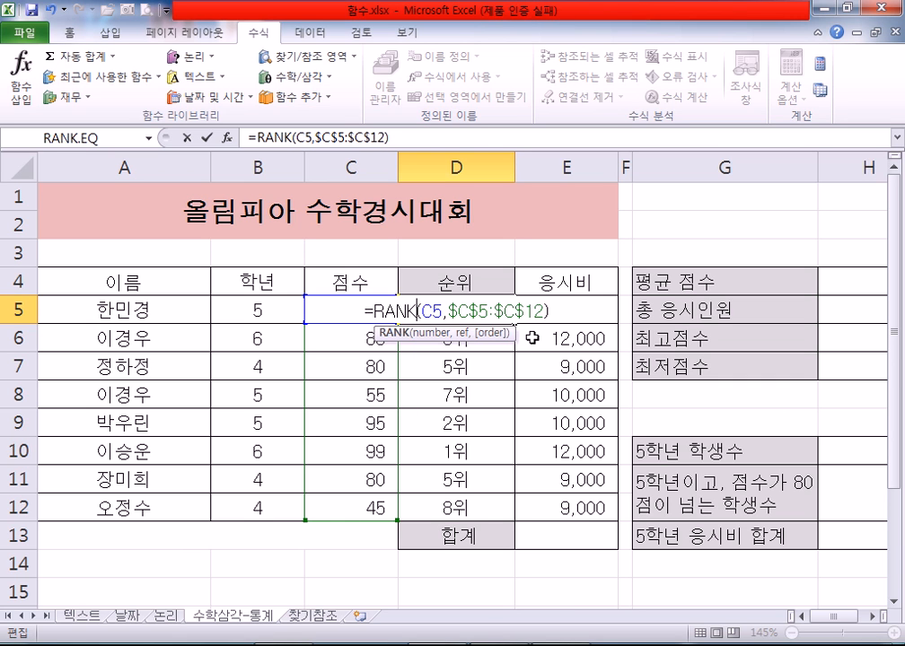
key(ctrl+Return)
Inspect the function name in D5's ranking formula without changing it.
key(F2)
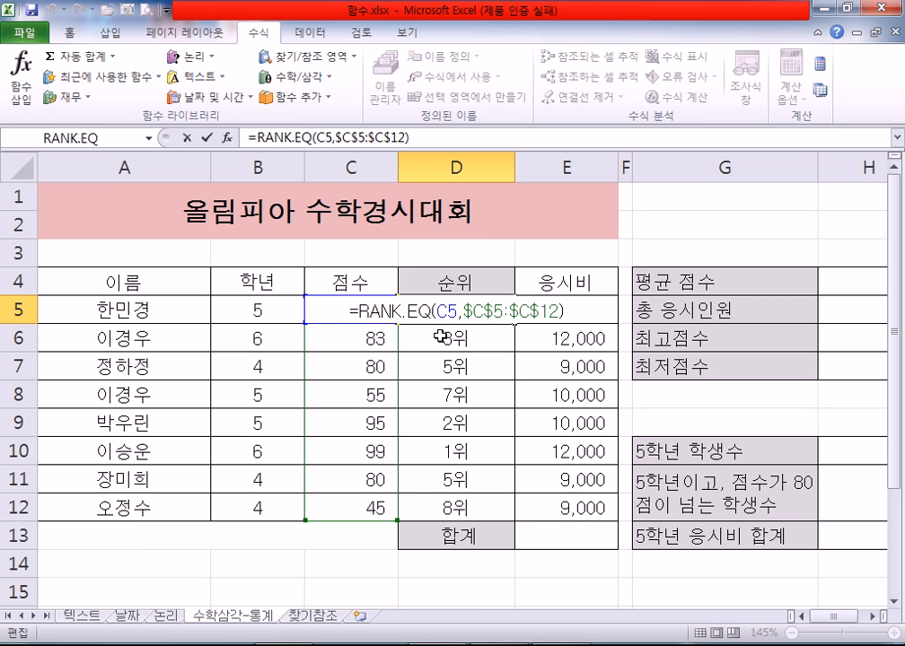
key(Escape)
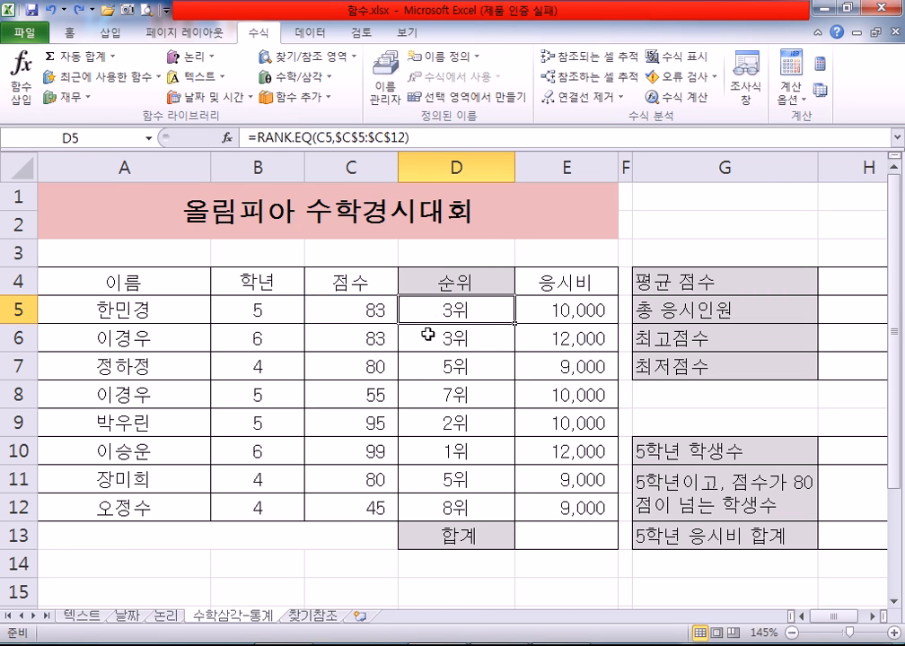
double_click(429, 316)
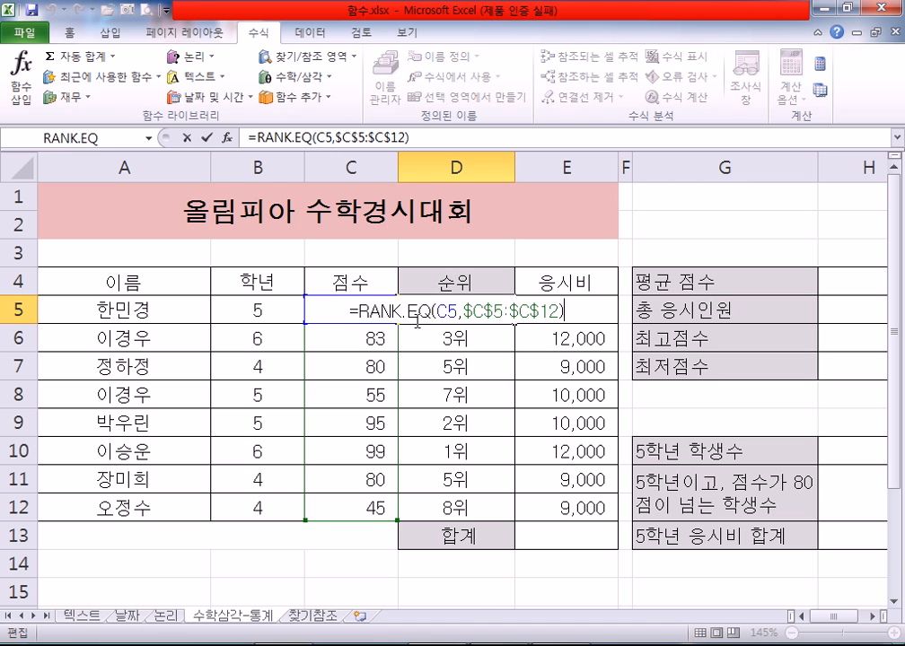
drag(431, 311, 359, 311)
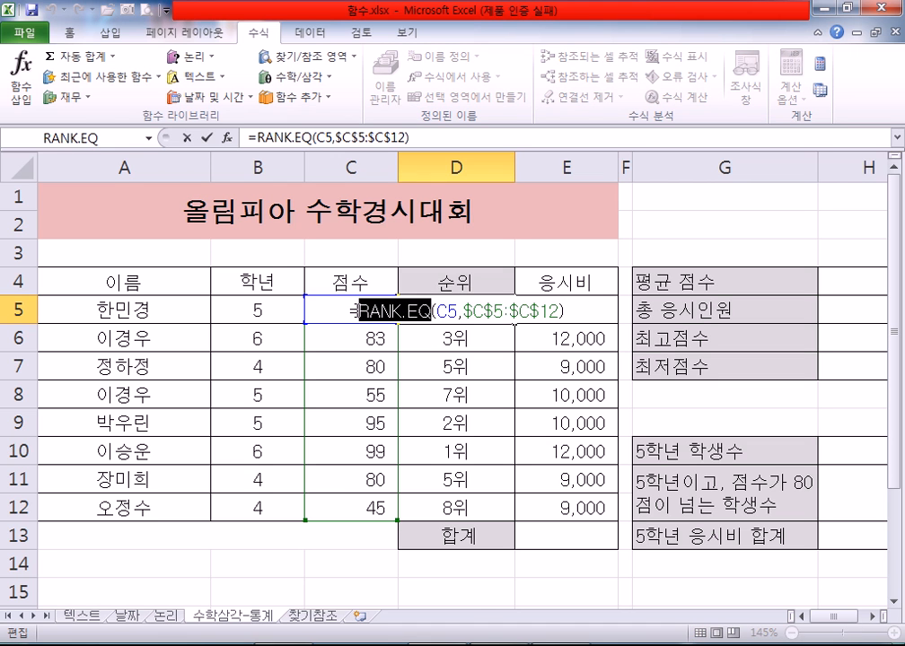
key(Escape)
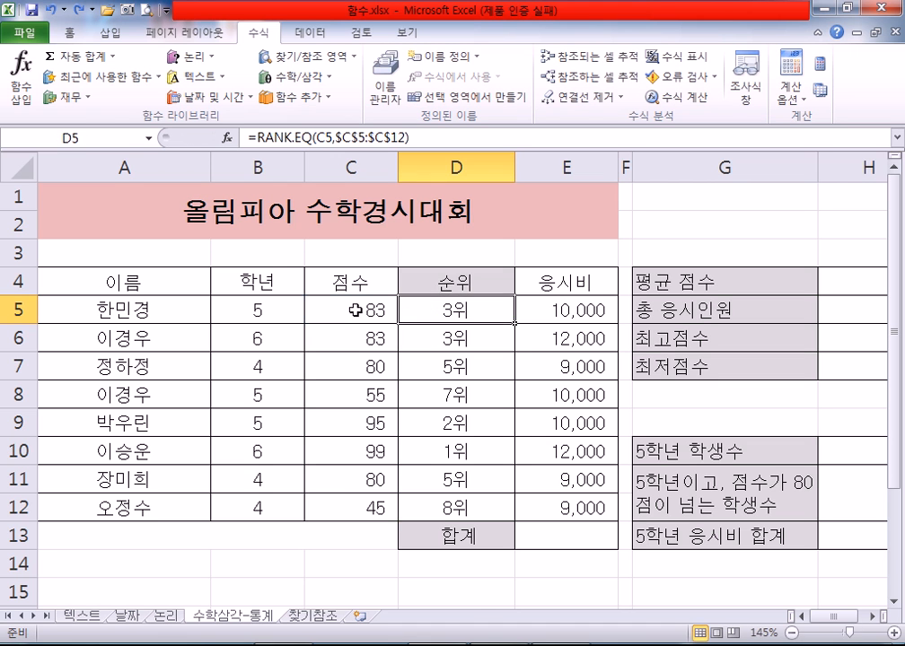
Try RANK in place of RANK.EQ in D5's formula, filled down to D12, and undo both changes.
double_click(449, 310)
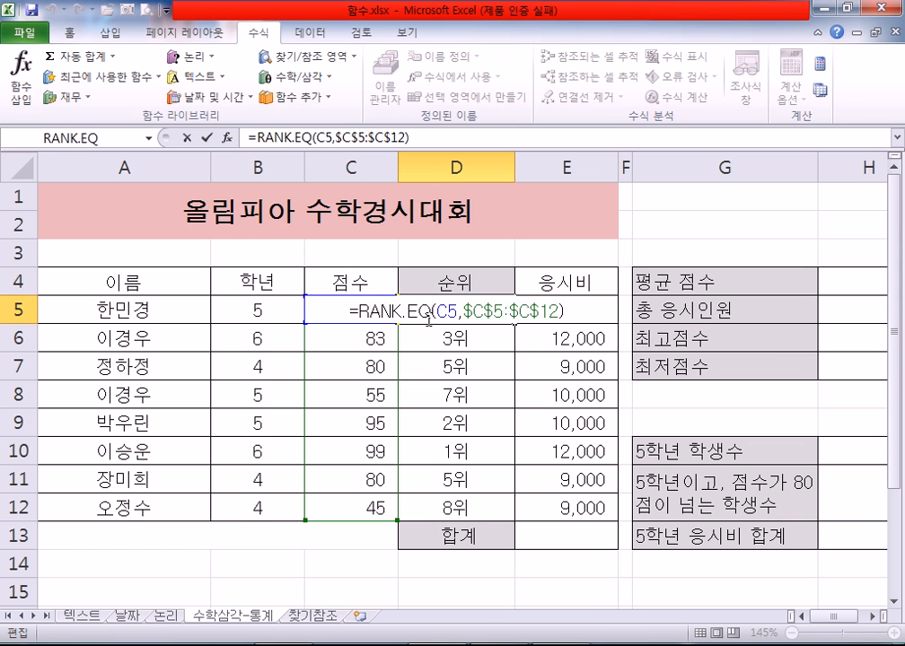
click(409, 311)
key(BackSpace)
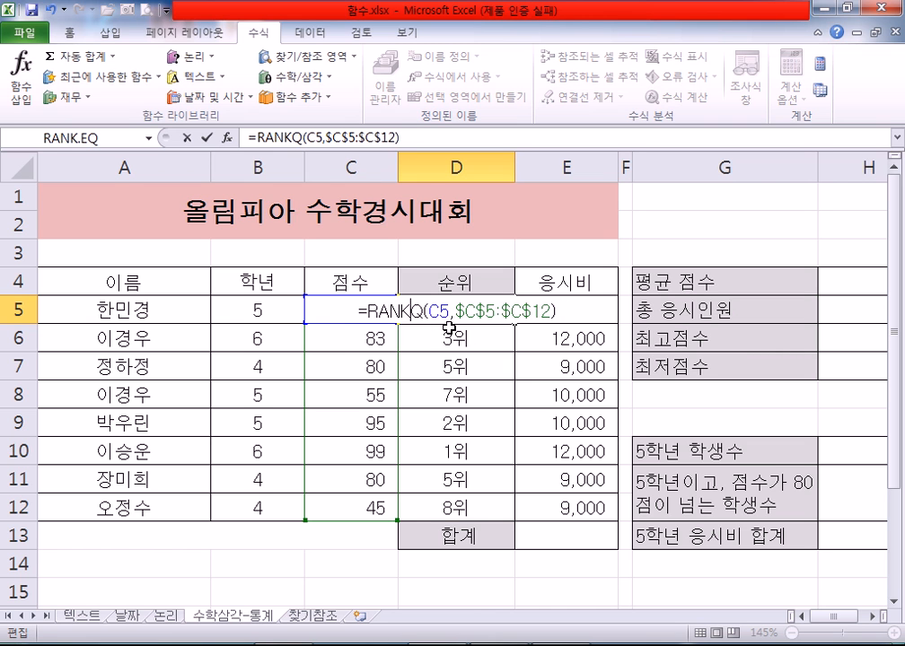
key(Delete)
key(Delete)
key(Return)
click(486, 309)
drag(511, 324, 505, 517)
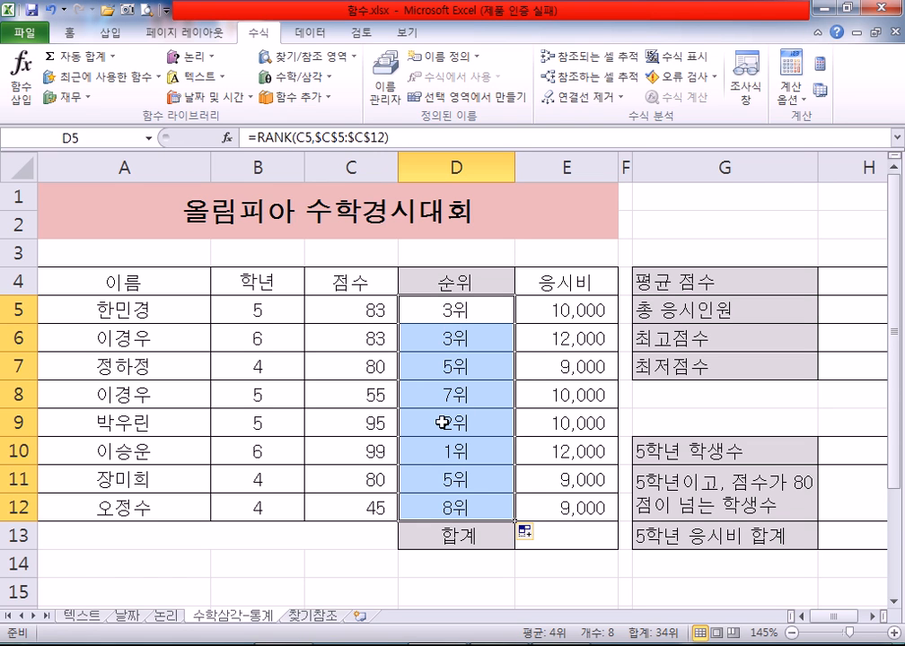
key(ctrl+z)
key(ctrl+z)
Copy the score table A4:E12, and launch Microsoft Office Excel 2007.
drag(131, 285, 566, 508)
key(ctrl+c)
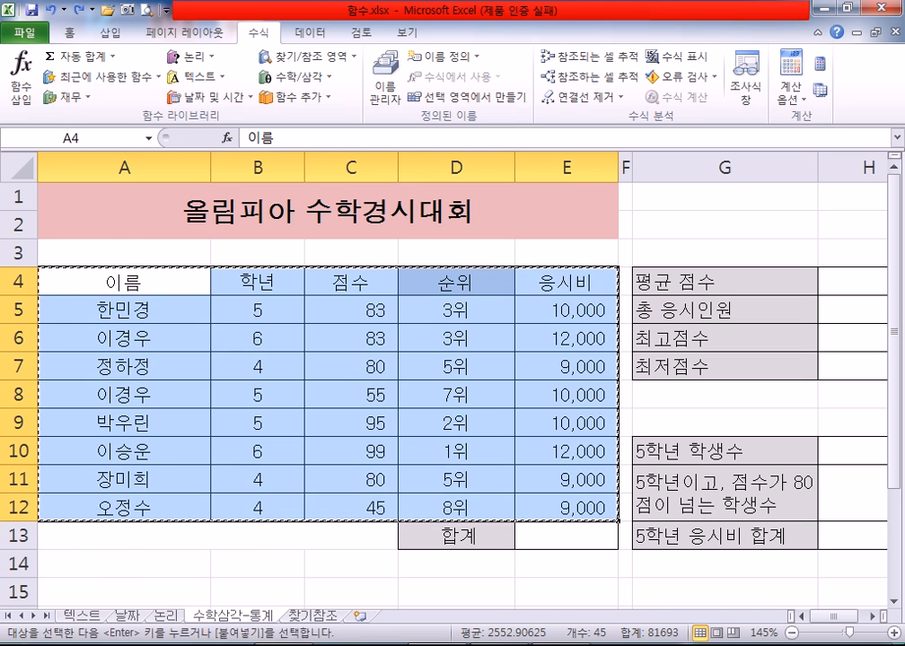
key(super)
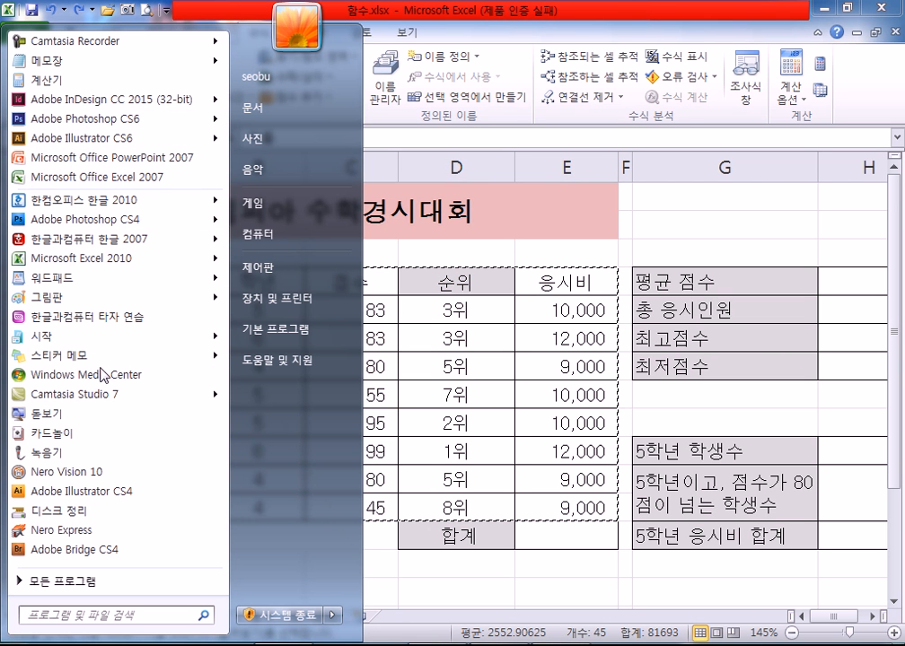
mouse_move(122, 257)
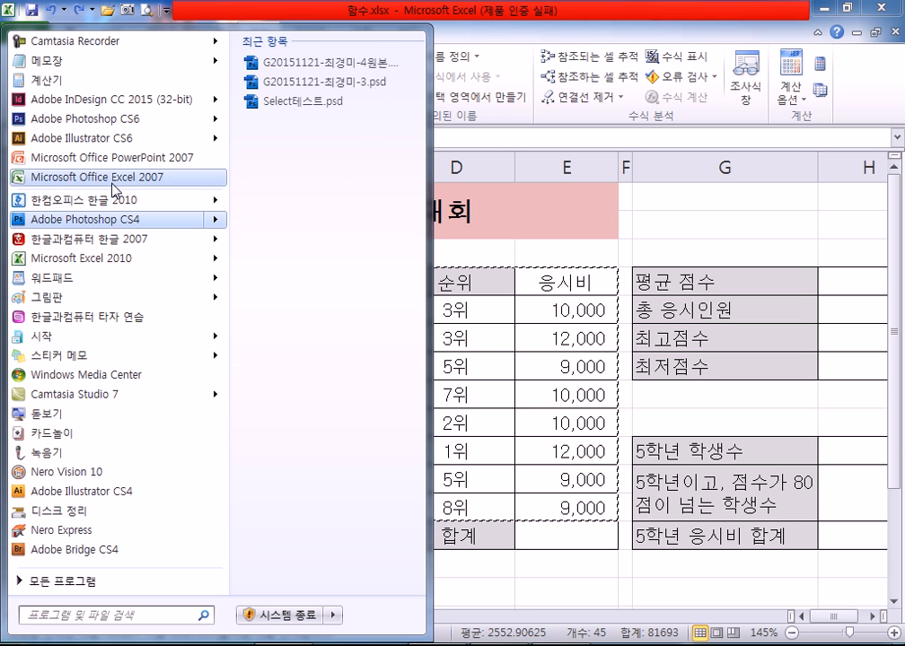
click(114, 189)
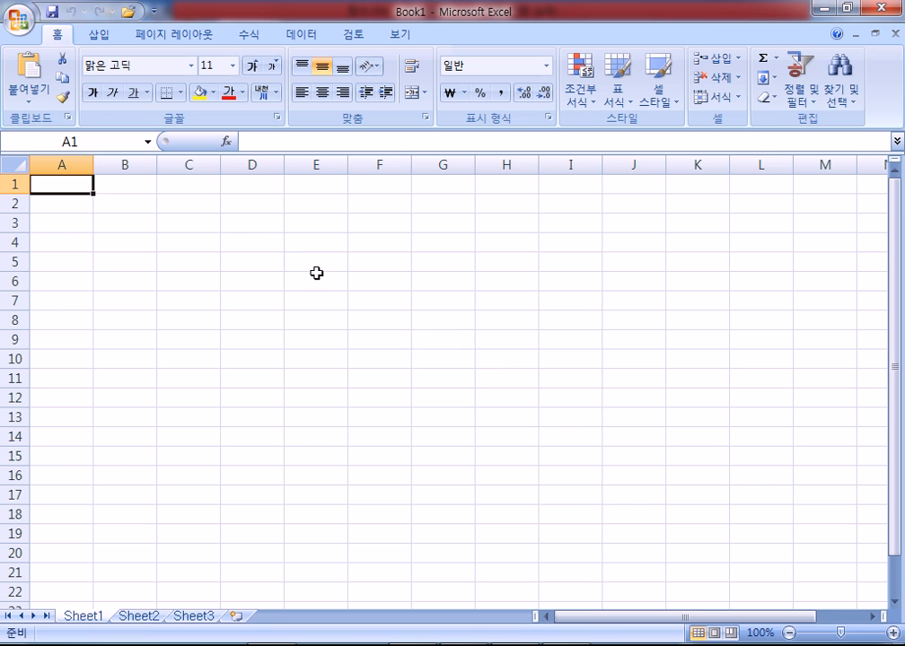
Paste the copied table at C3 of Sheet1 in Book1, and autofit the 응시비 column G.
click(170, 223)
key(ctrl+v)
click(444, 244)
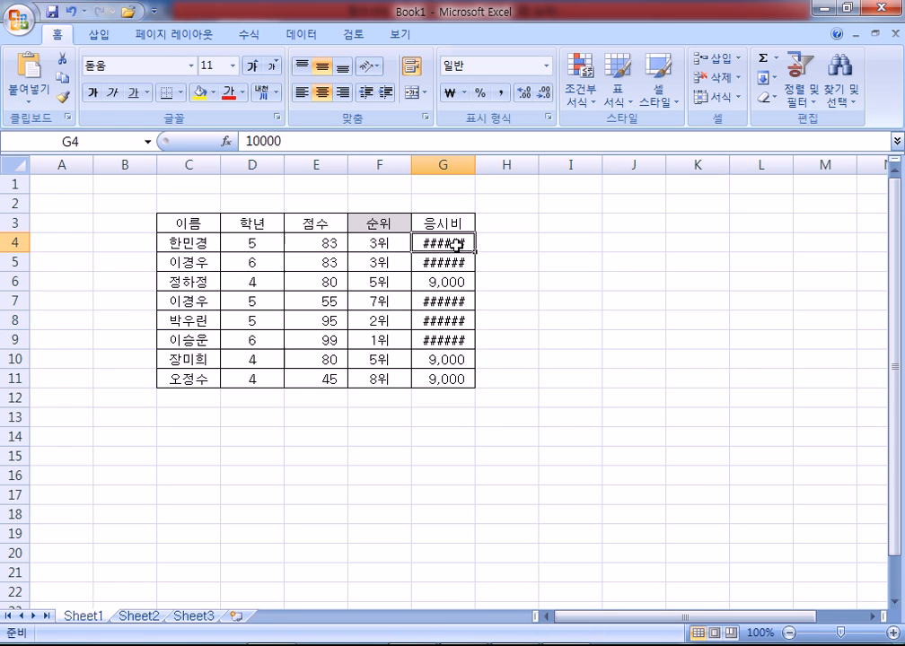
double_click(475, 167)
Compare the pasted contents of F4 and F5 in Book1 with D5's formula in 함수.xlsx.
click(389, 242)
double_click(389, 242)
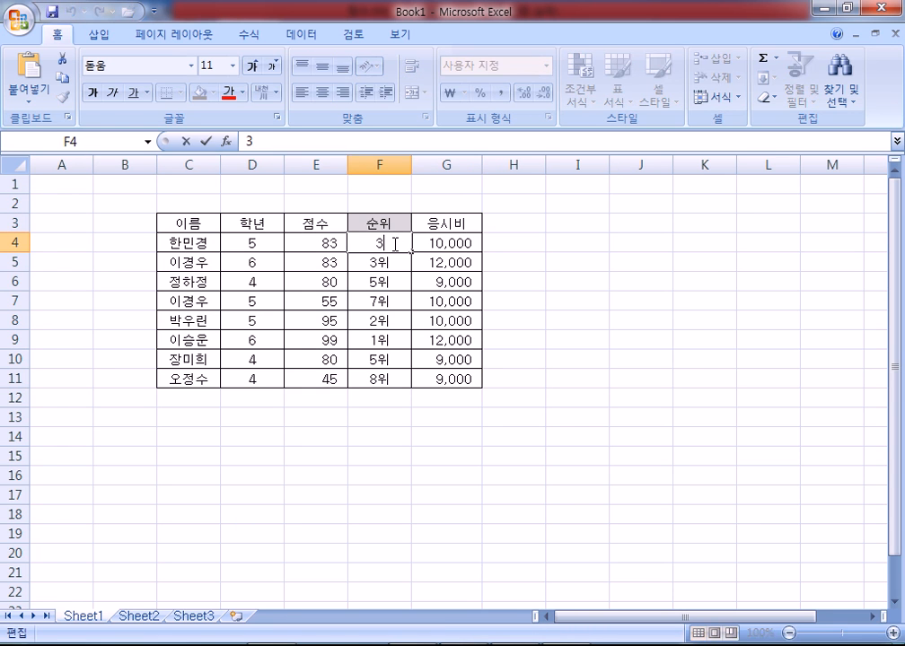
key(Escape)
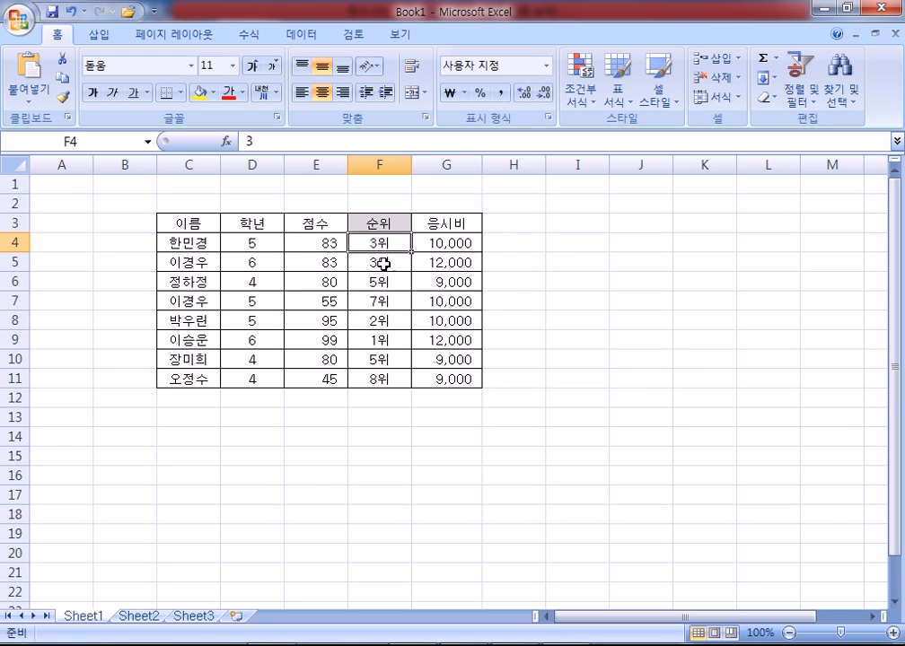
click(386, 264)
click(384, 245)
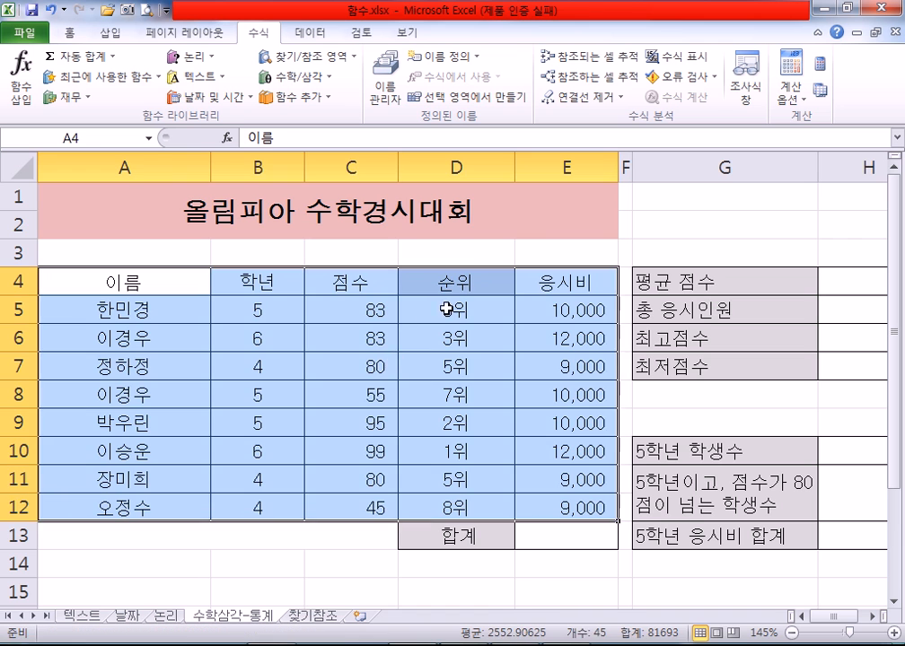
key(Escape)
click(446, 309)
click(429, 141)
drag(430, 141, 301, 152)
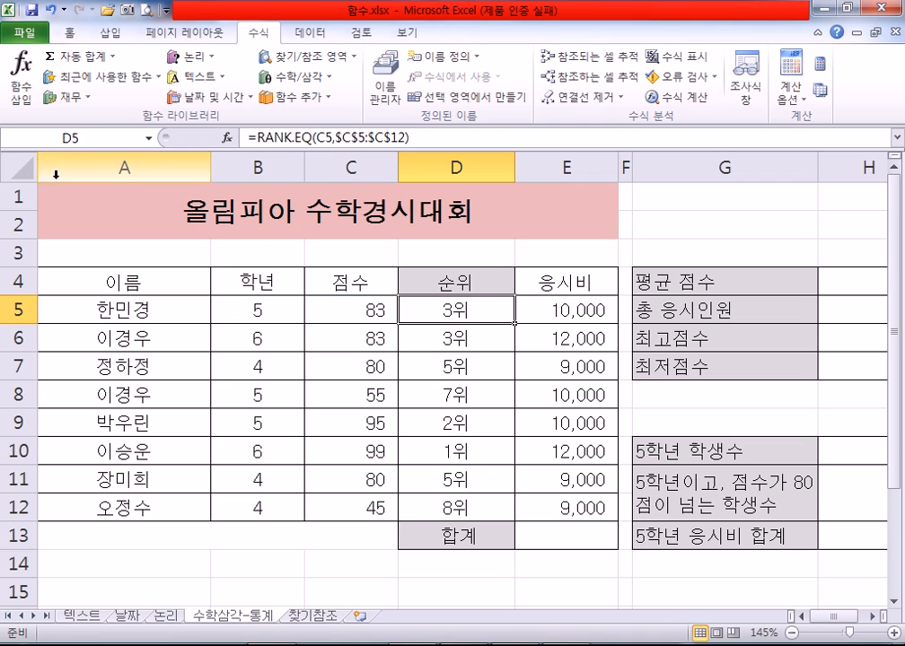
Copy the entire 수학삼각-통계 sheet, and paste it over the whole of Sheet1 in Book1, accepting the size mismatch.
click(18, 168)
key(ctrl+c)
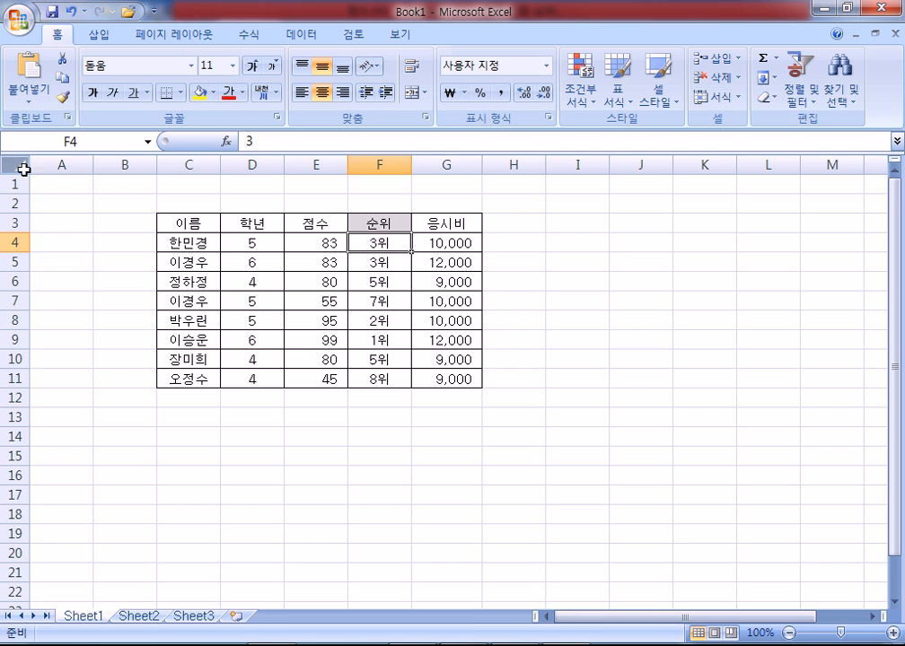
click(24, 168)
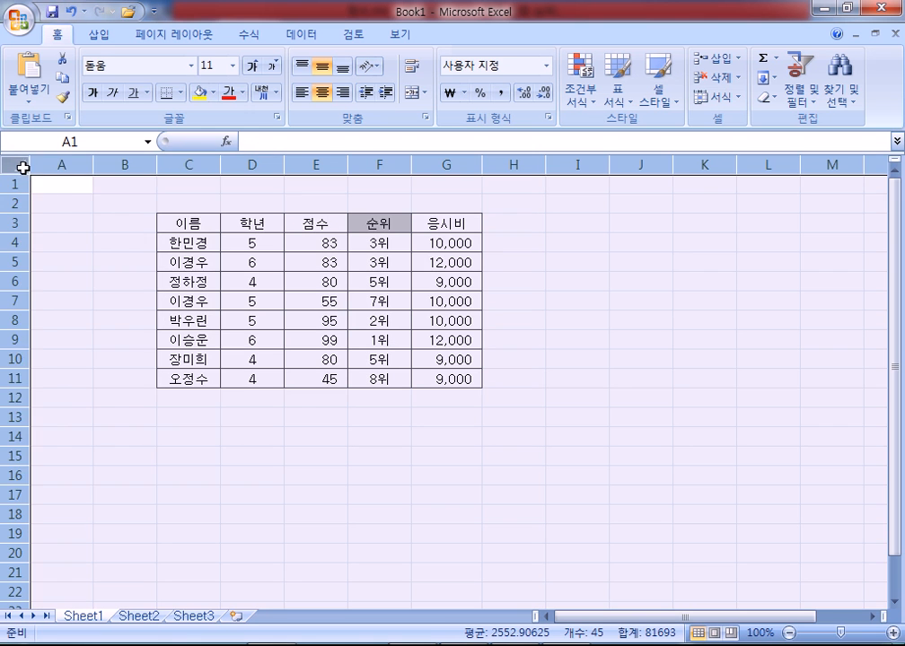
right_click(24, 168)
click(77, 217)
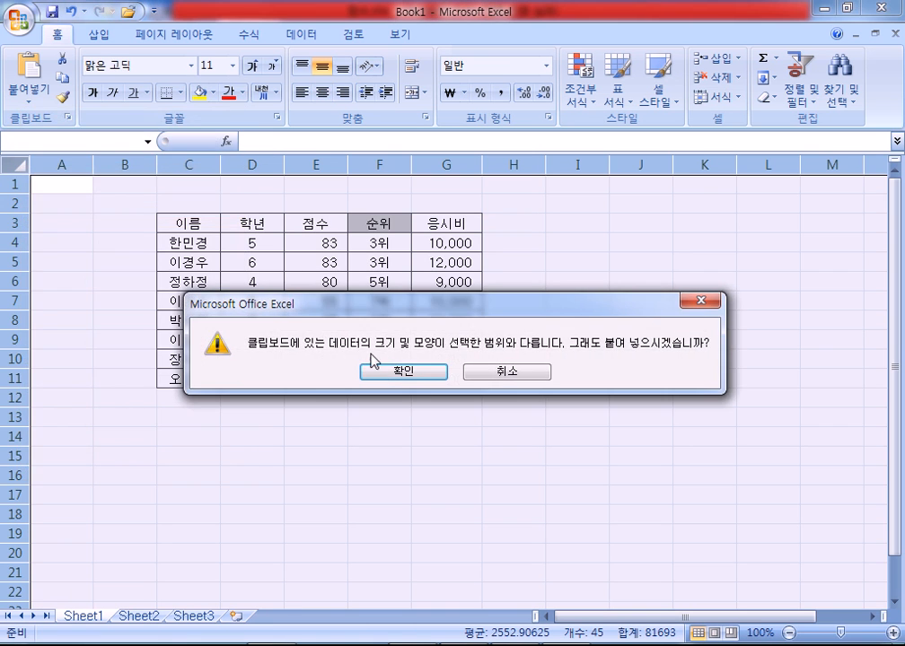
click(372, 366)
Compare the contents of D5 in Book1 with the ranking formula in D5 of 함수.xlsx.
click(263, 266)
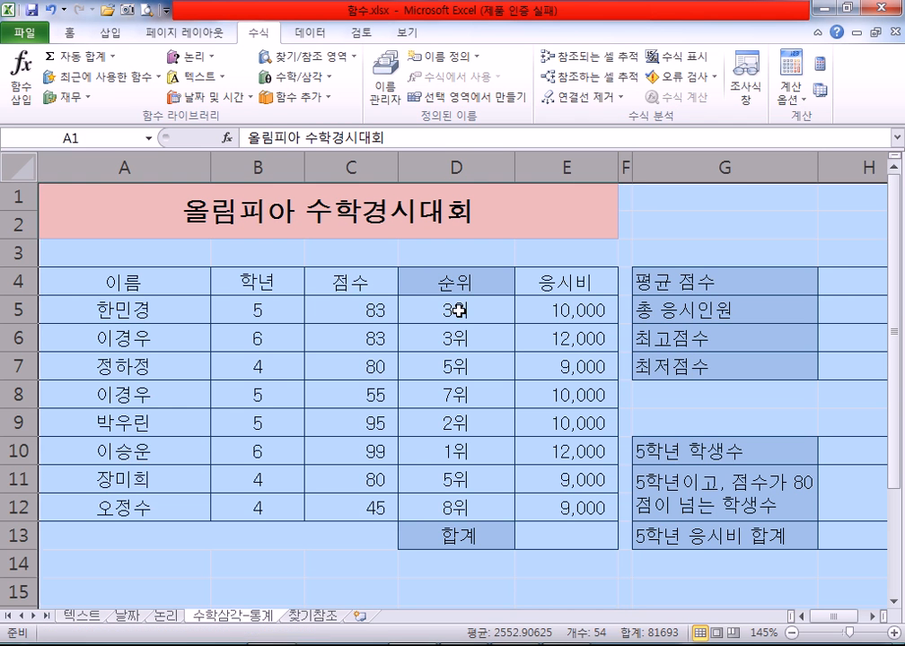
double_click(456, 309)
drag(399, 139, 249, 139)
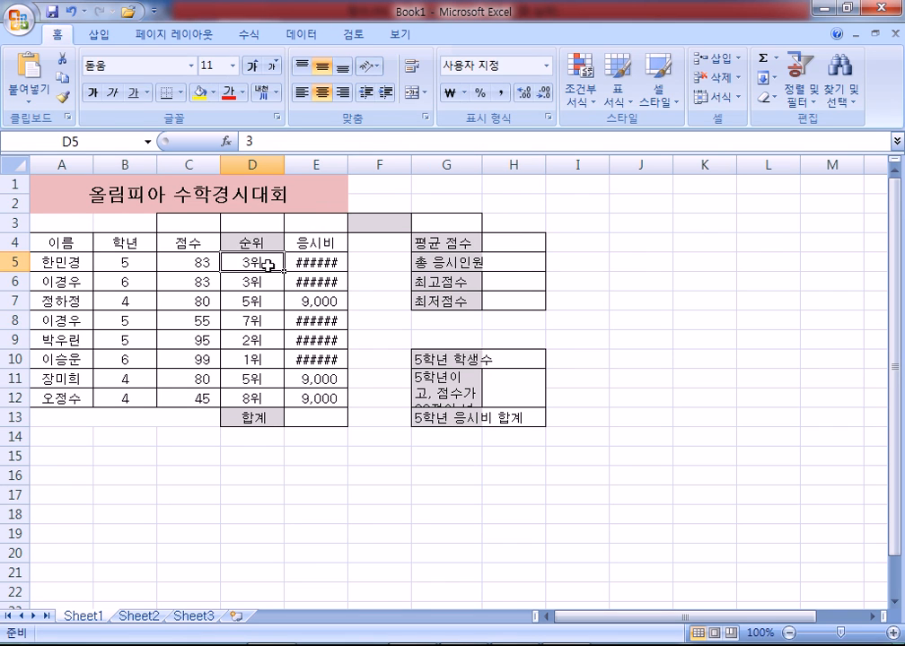
double_click(278, 266)
double_click(278, 266)
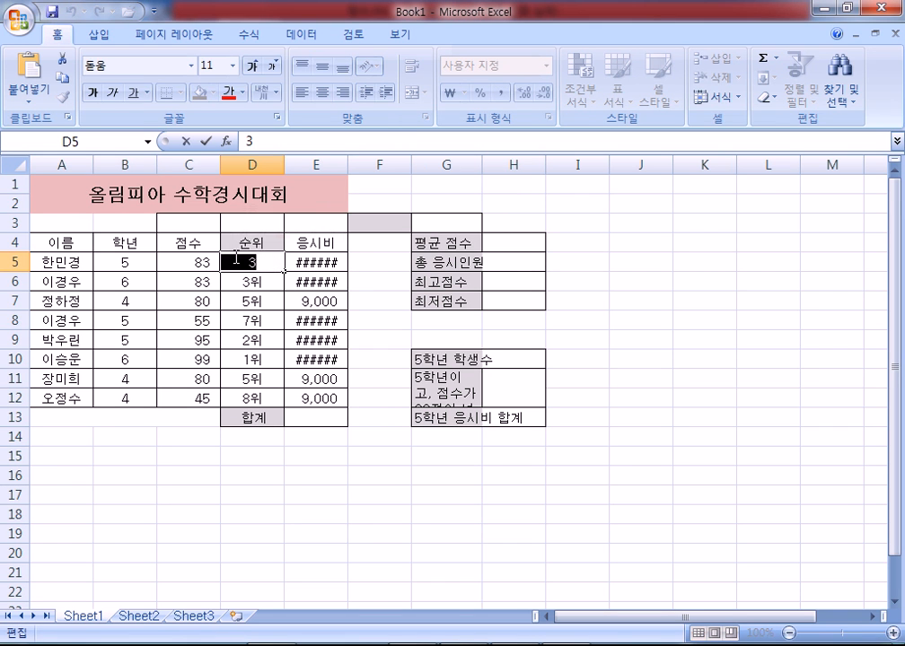
Enter =RANK.EQ(C5,$C$5:$C$12) in D5 of Book1, fill it down through D12, and check D5's formula.
key(ctrl+v)
key(Return)
click(270, 265)
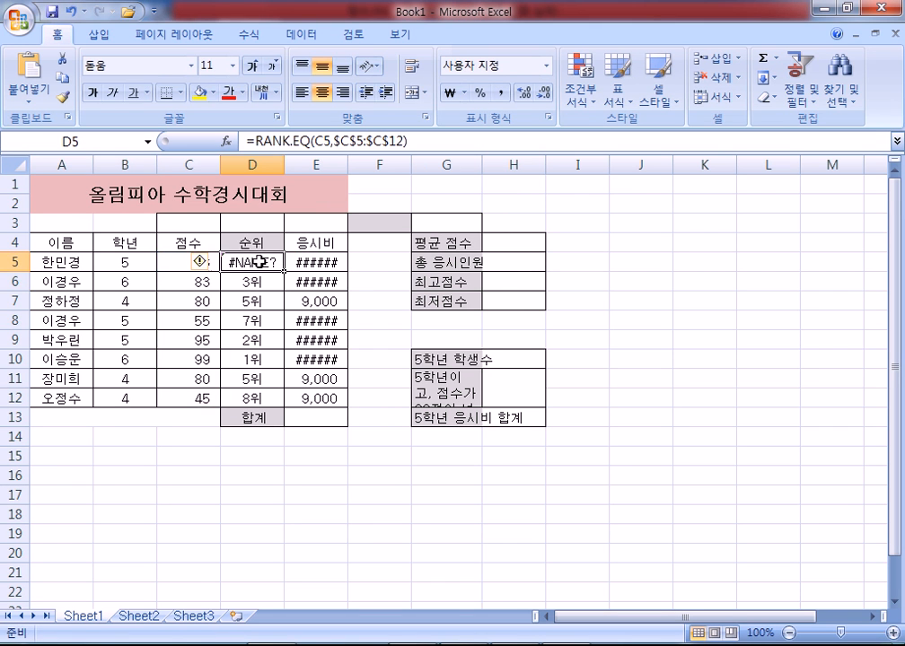
drag(283, 271, 285, 425)
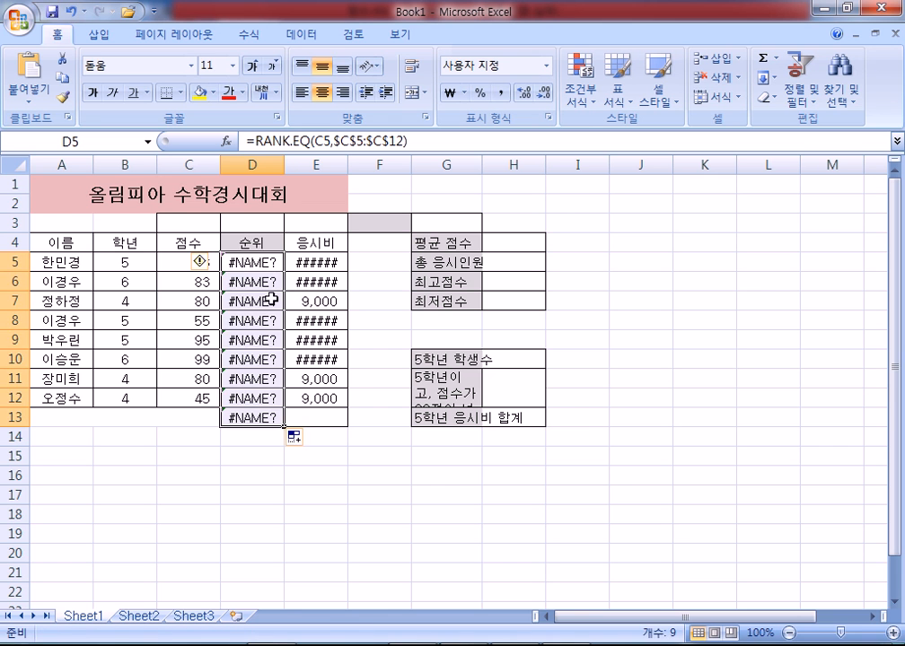
key(ctrl+z)
drag(283, 269, 229, 399)
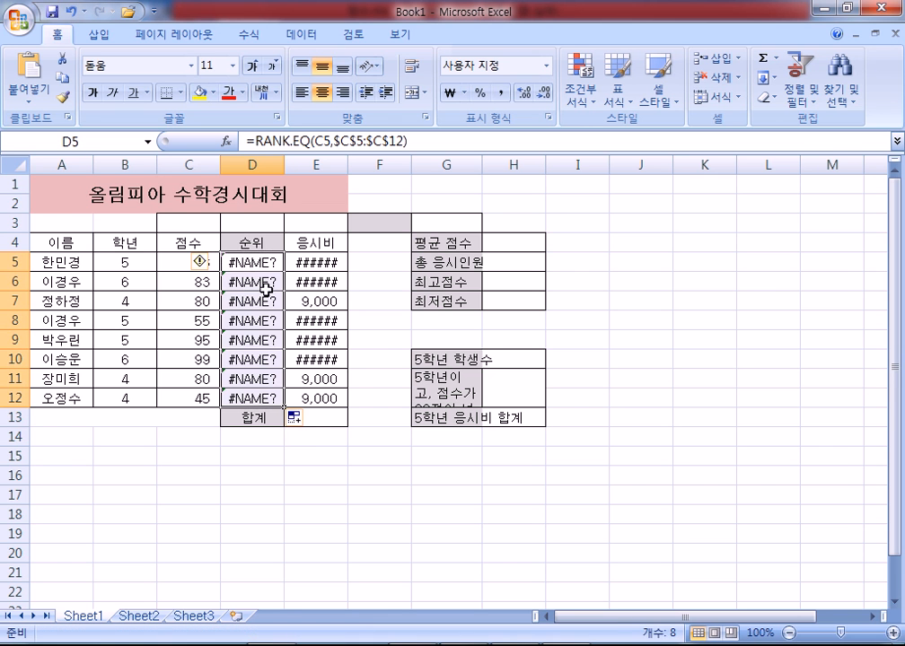
scroll(201, 299, up, 1)
scroll(202, 298, up, 2)
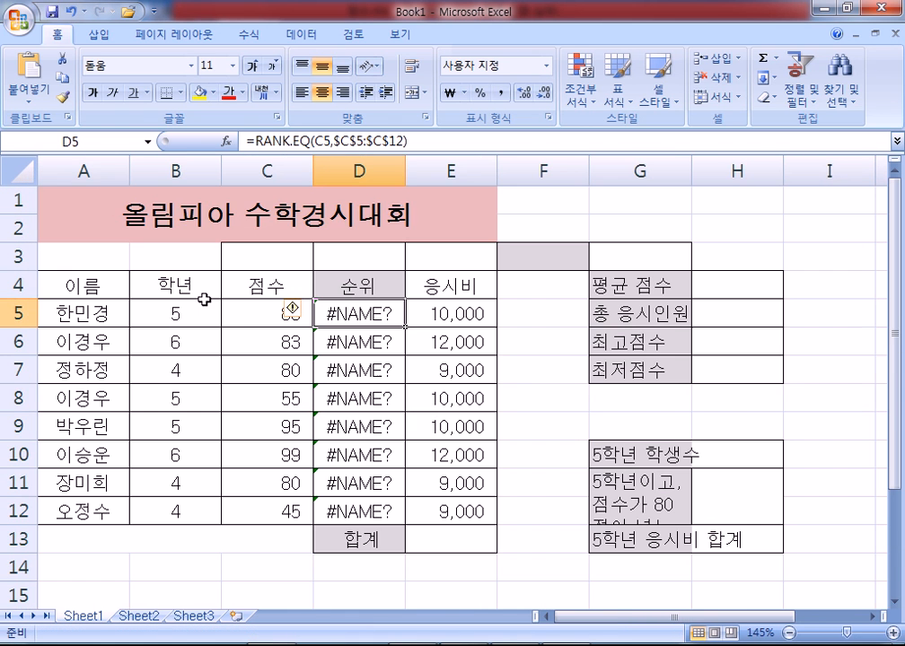
double_click(347, 316)
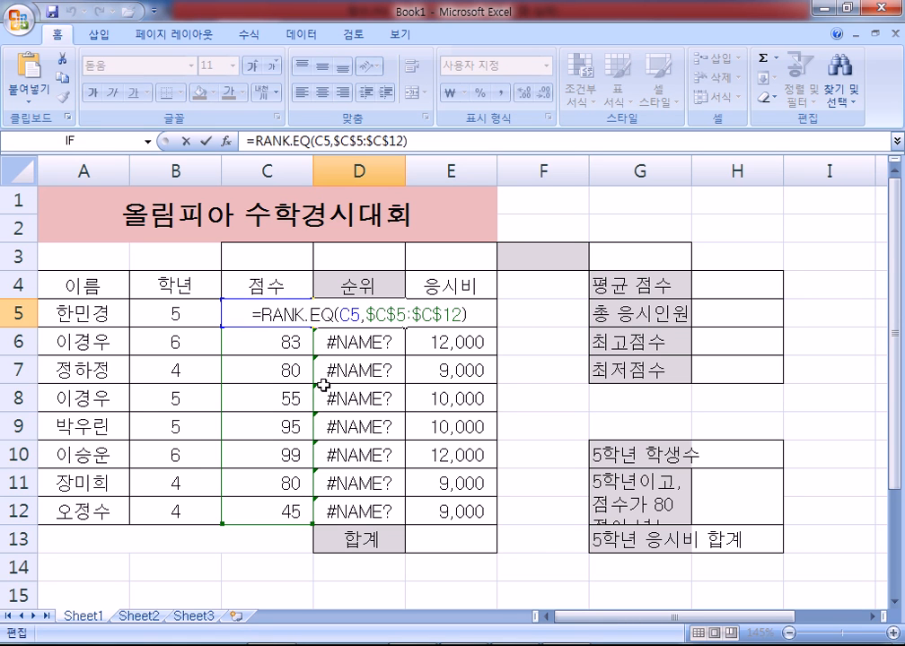
key(Escape)
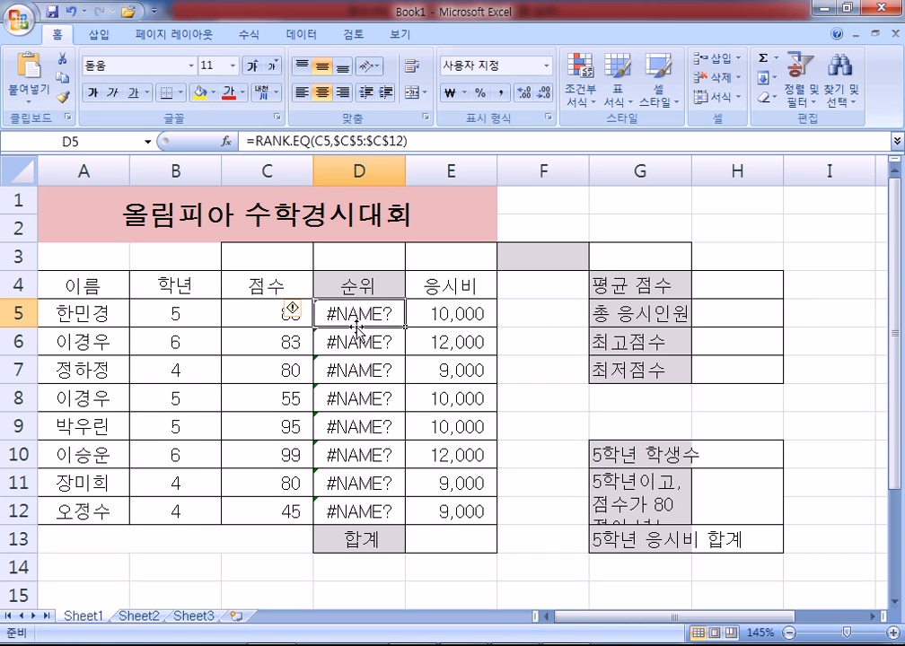
Change D5's formula in Book1 to =RANK(C5,$C$5:$C$12) and fill it down through D12, leaving the 합계 cell untouched.
double_click(352, 325)
click(310, 313)
key(Delete)
key(Delete)
key(Delete)
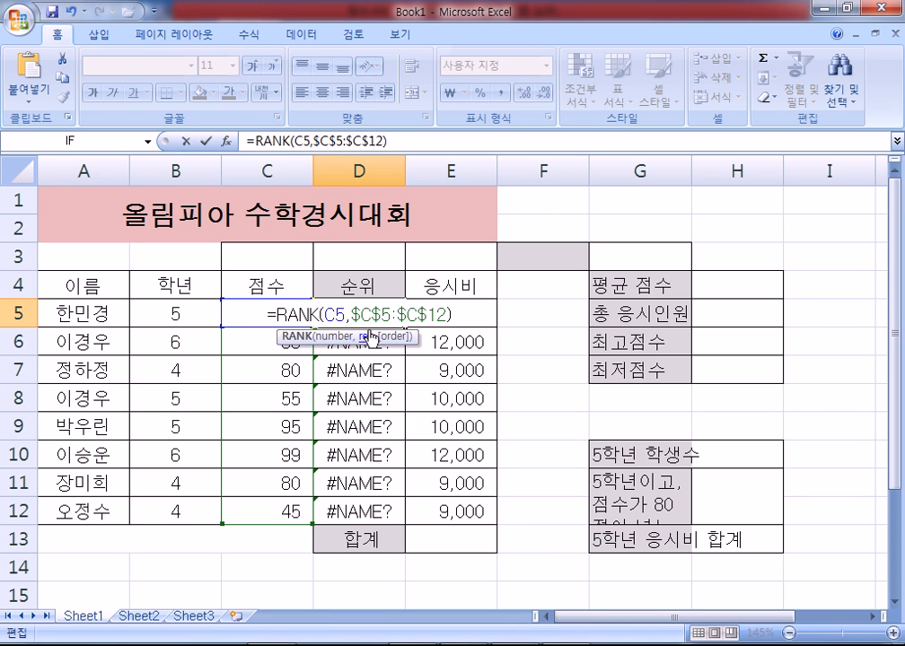
key(Return)
click(395, 316)
double_click(405, 327)
key(ctrl+z)
drag(405, 327, 404, 523)
double_click(368, 318)
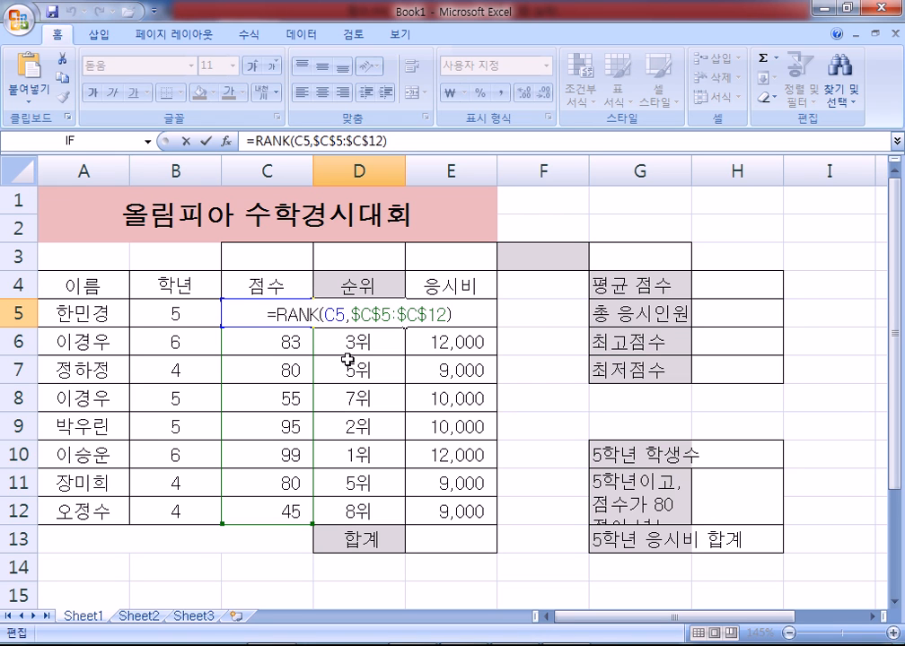
key(Escape)
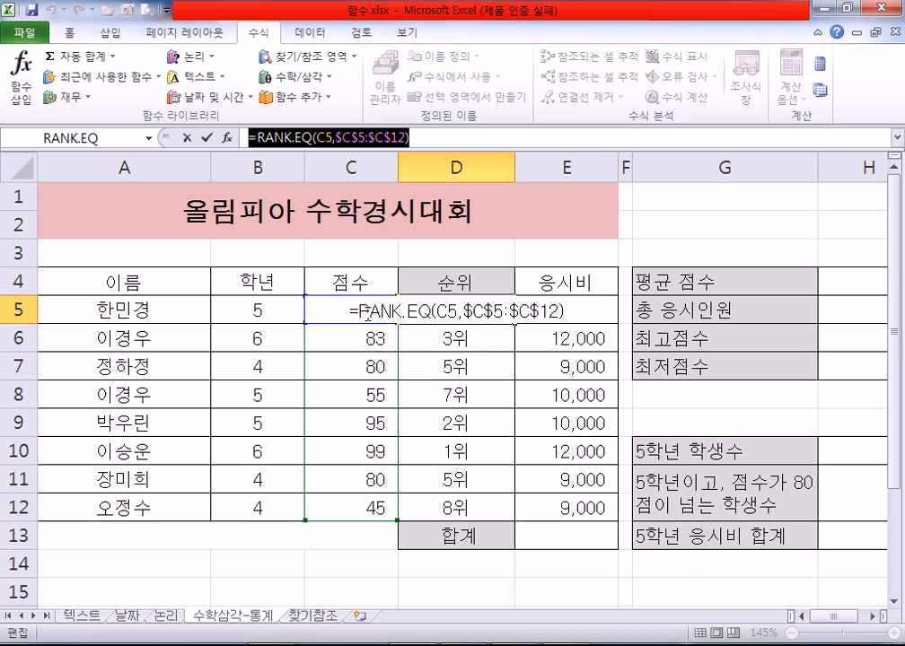
Copy the 순위 cells D5:D12 from 함수.xlsx, try pasting them at D5 in Book1, and undo the paste after checking D5.
key(ctrl+Return)
drag(422, 310, 437, 507)
key(ctrl+c)
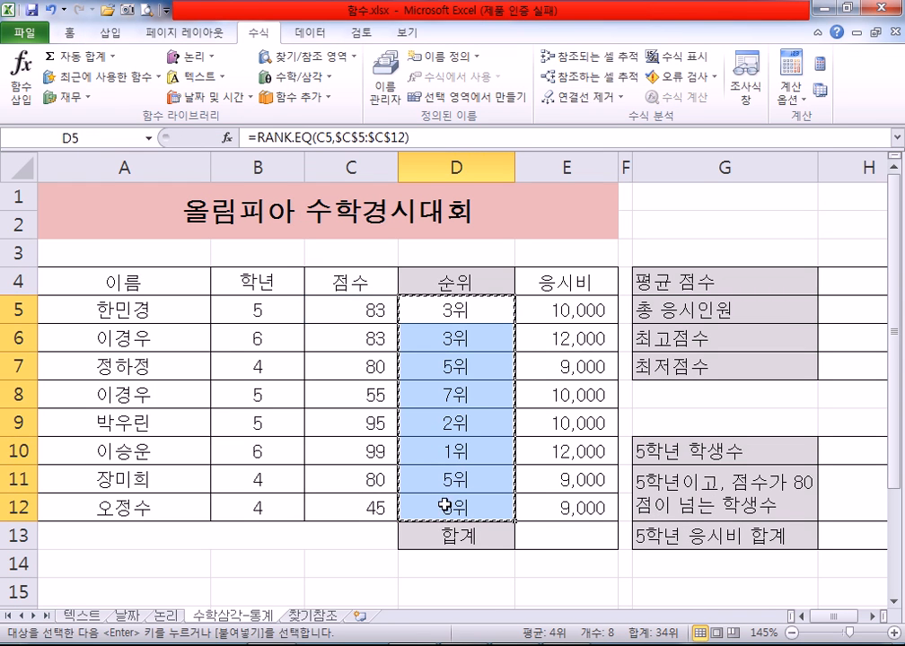
key(alt+Tab)
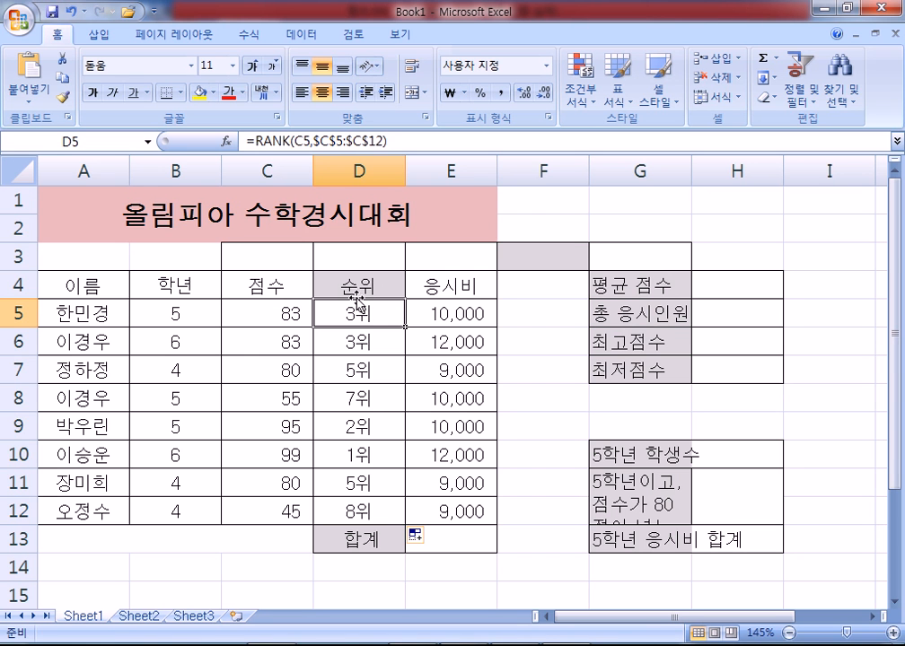
key(ctrl+v)
double_click(364, 314)
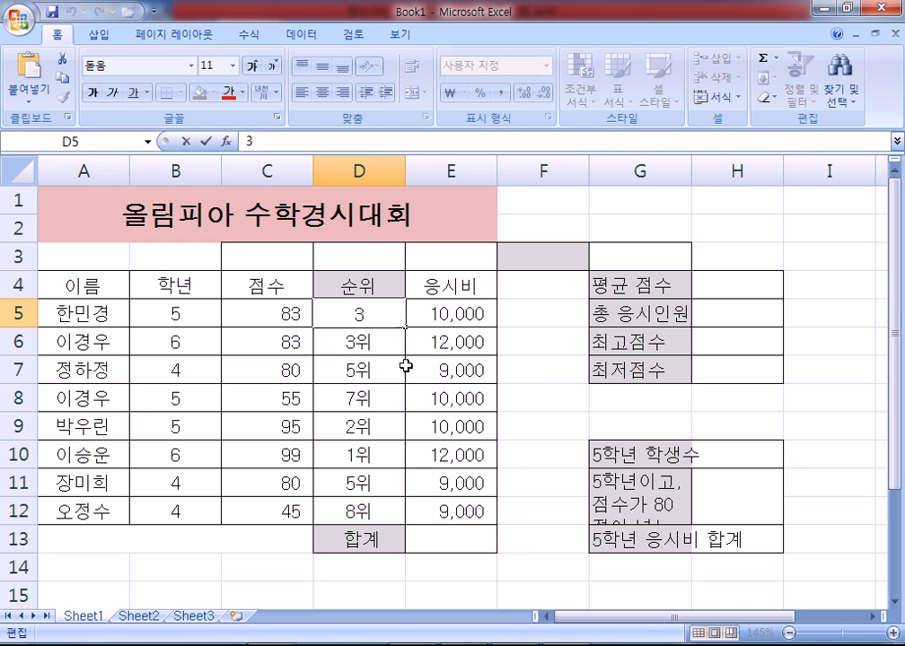
key(Escape)
key(ctrl+z)
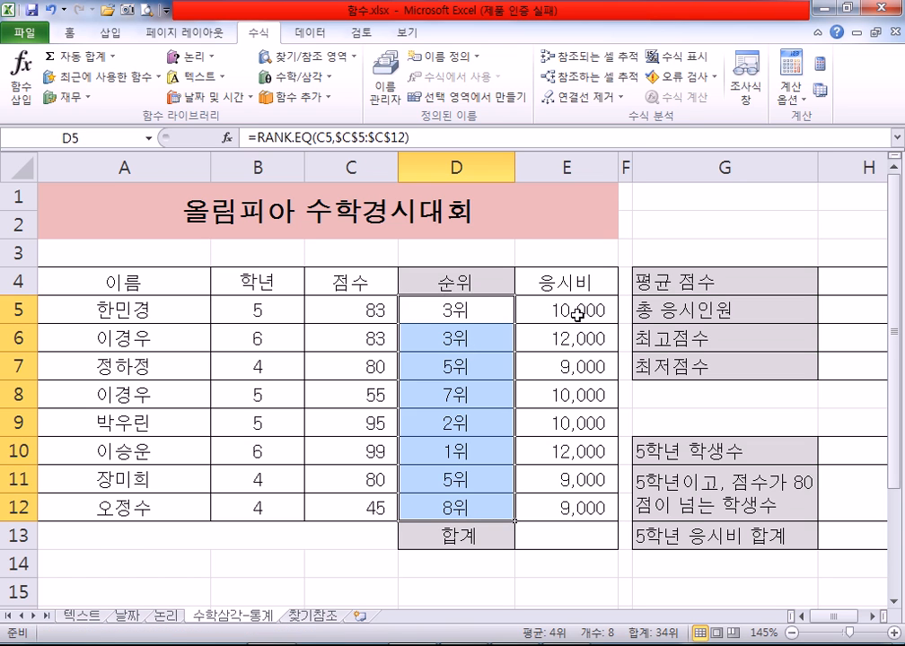
Copy the 2013년 신입직원 능력 평가 table A1:F10 from the 논리 sheet and paste it at A20 of Sheet1 in Book1.
click(577, 314)
key(Escape)
click(166, 617)
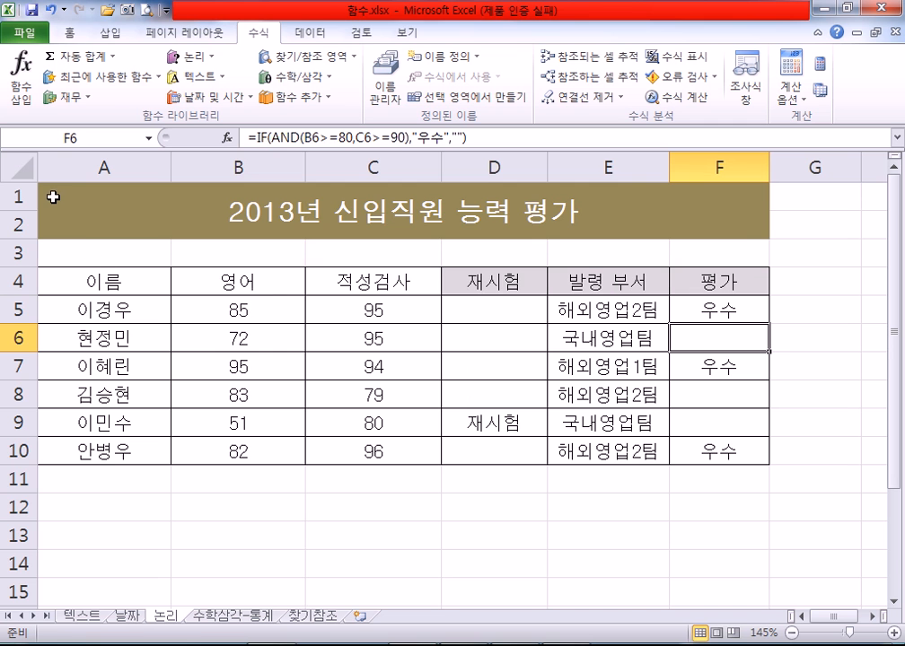
drag(55, 196, 612, 456)
key(ctrl+c)
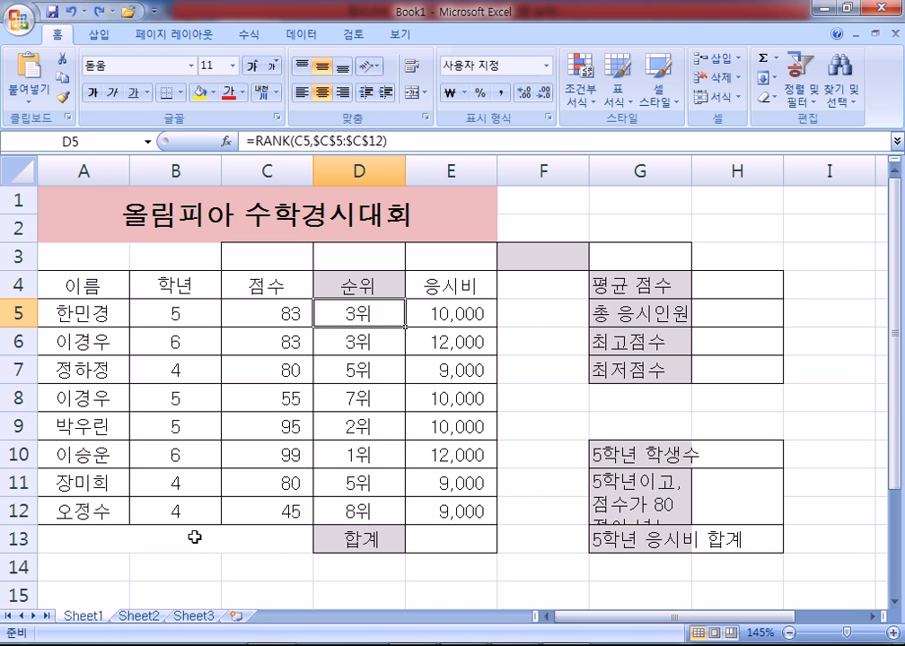
scroll(194, 537, down, 4)
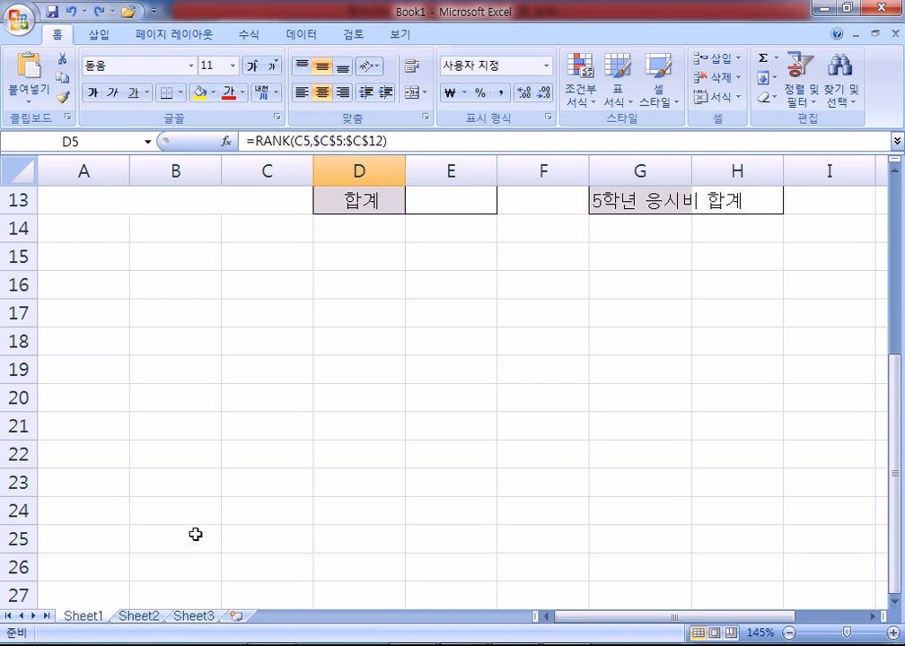
click(64, 398)
key(ctrl+v)
scroll(445, 449, down, 2)
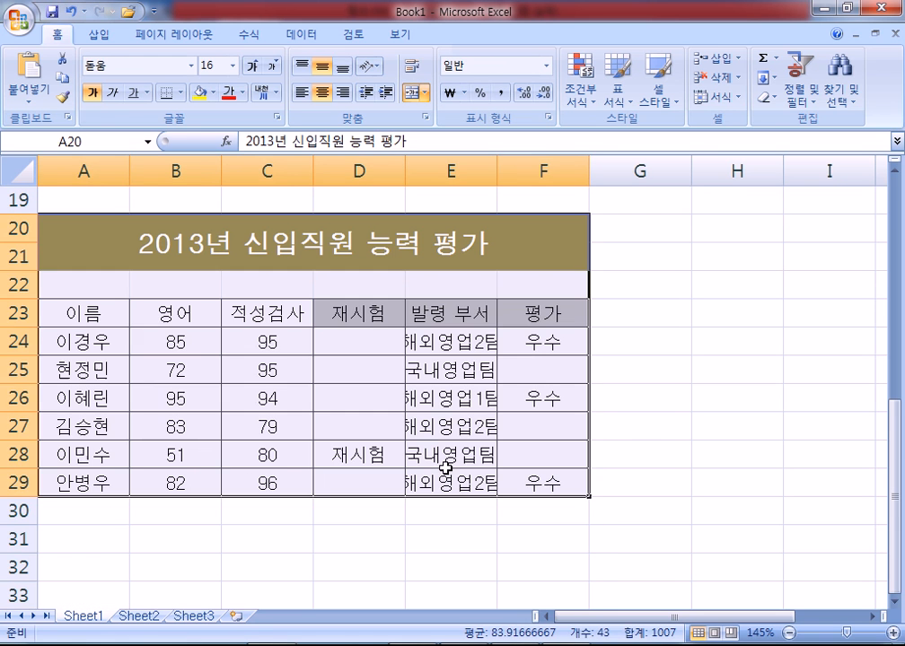
Check whether the pasted 재시험 and 발령 부서 cells D24 and E24 contain formulas or plain values.
double_click(452, 351)
click(530, 342)
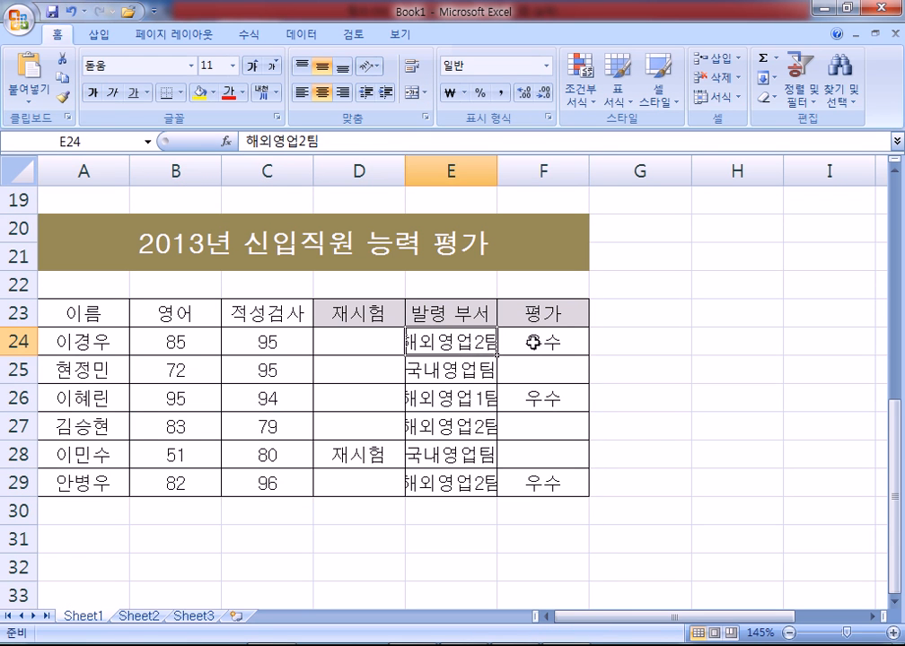
click(344, 341)
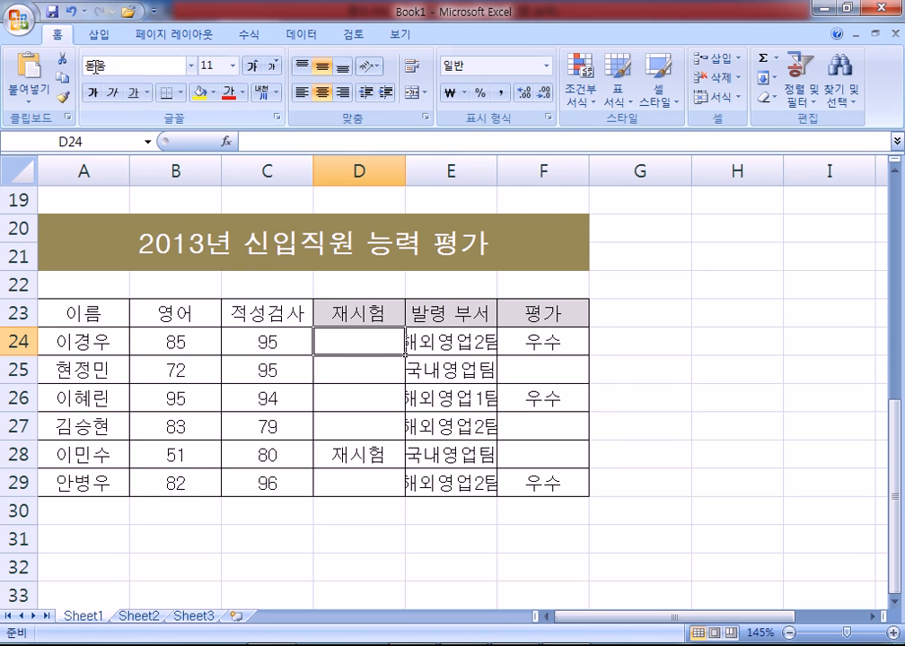
double_click(439, 343)
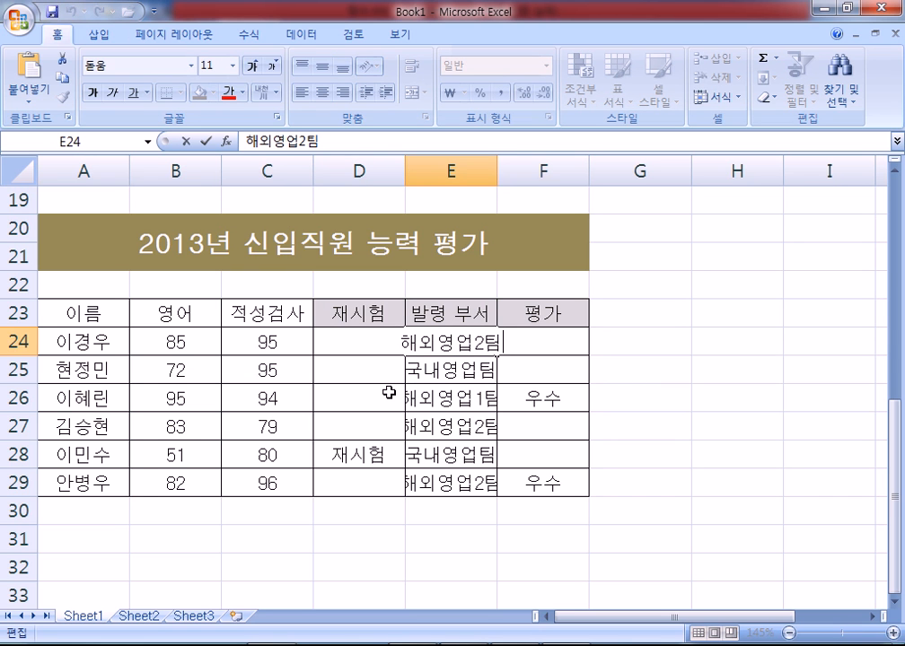
key(Escape)
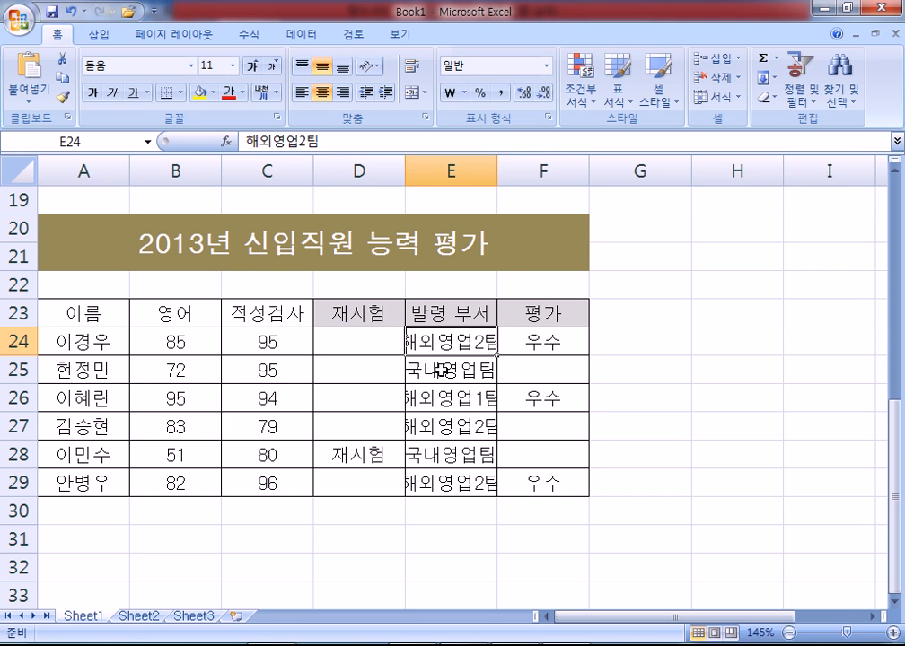
Close Book1 without saving, clear the table selection in 함수.xlsx, and return to the 수학삼각-통계 sheet.
click(894, 34)
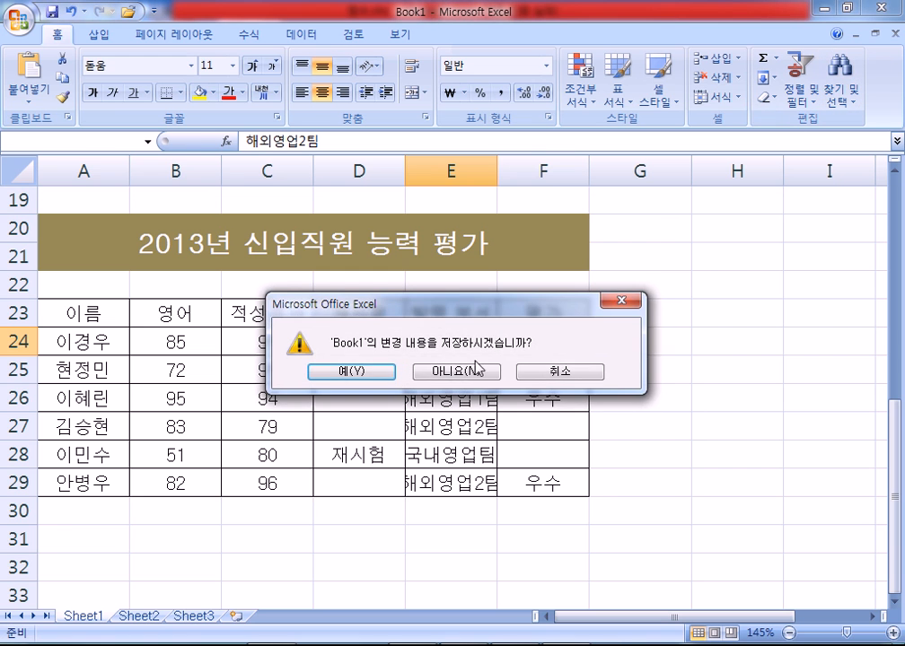
click(446, 371)
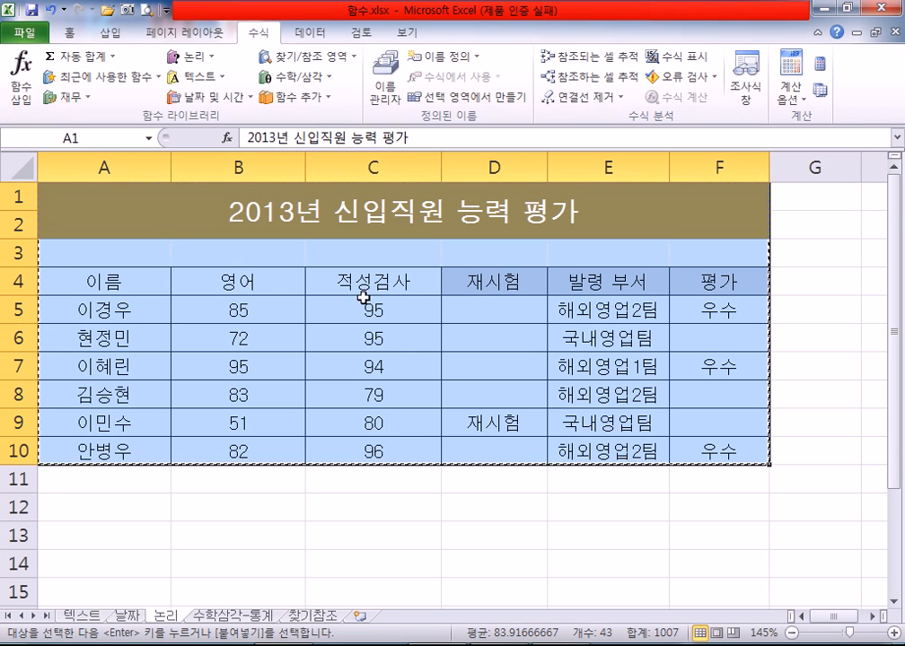
click(399, 342)
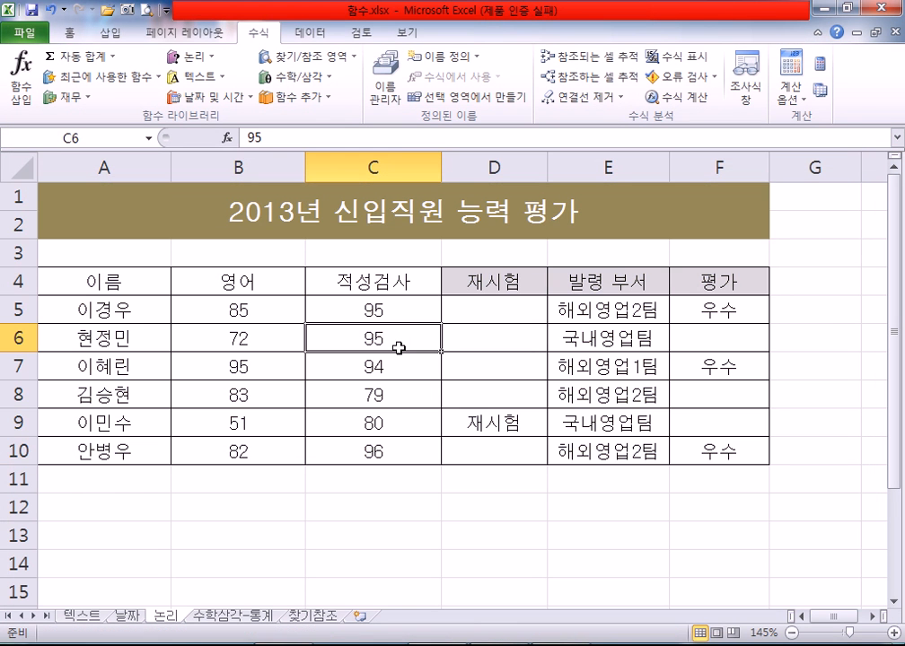
click(241, 617)
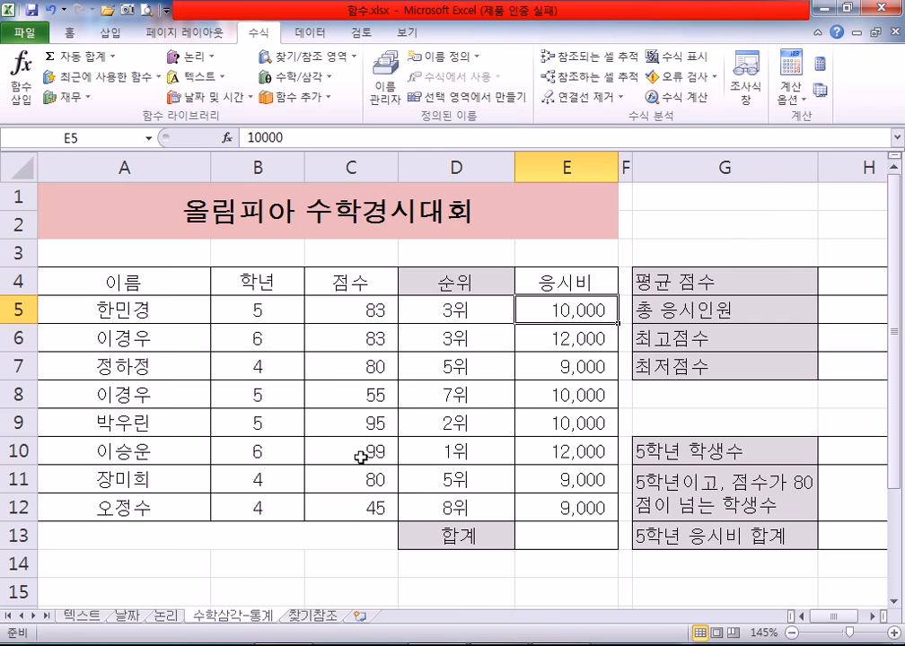
Try changing D5's function from RANK.EQ to RANK in 함수.xlsx, and cancel the edit.
double_click(459, 314)
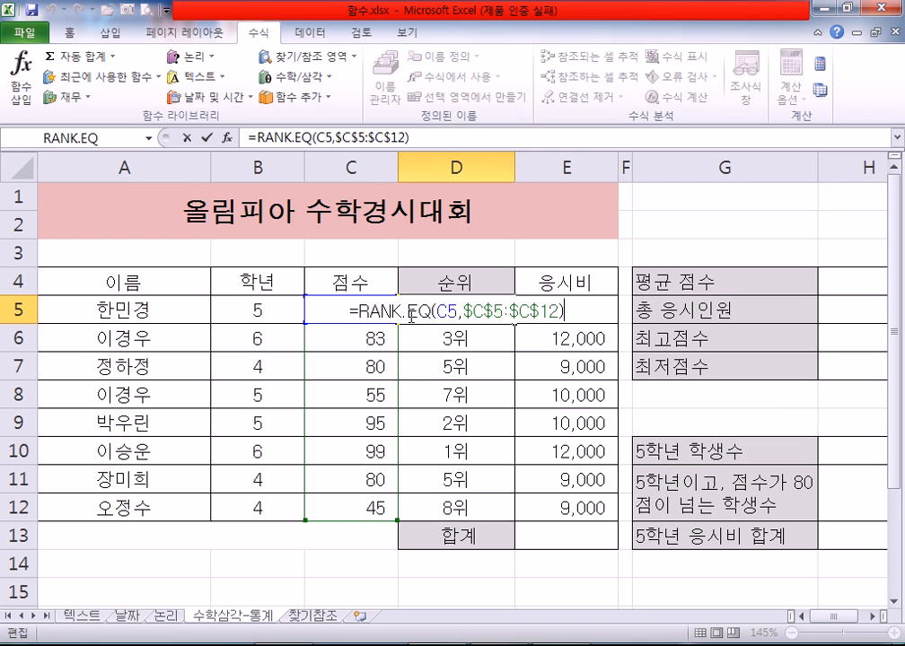
drag(402, 312, 430, 313)
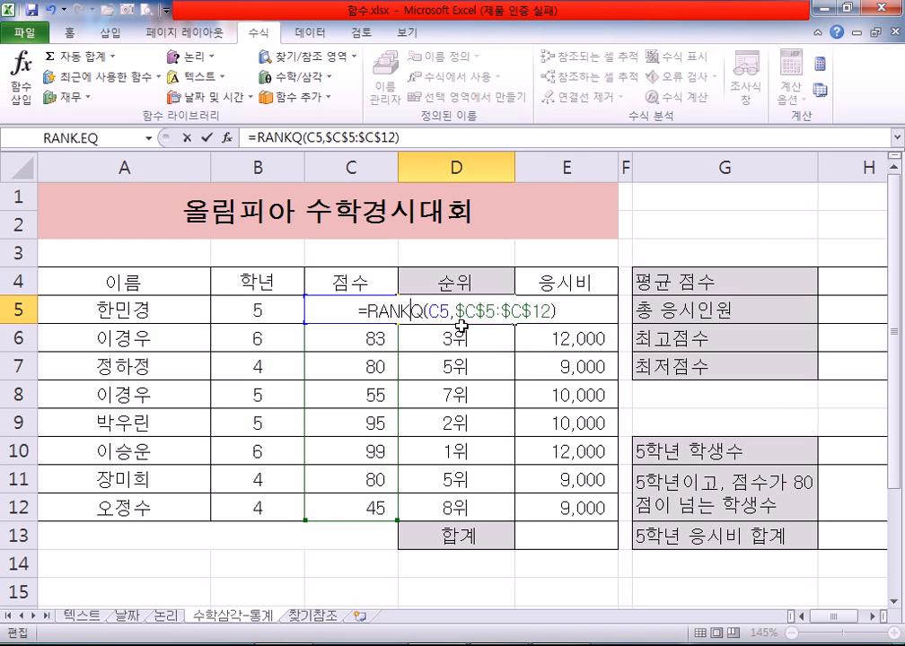
key(Delete)
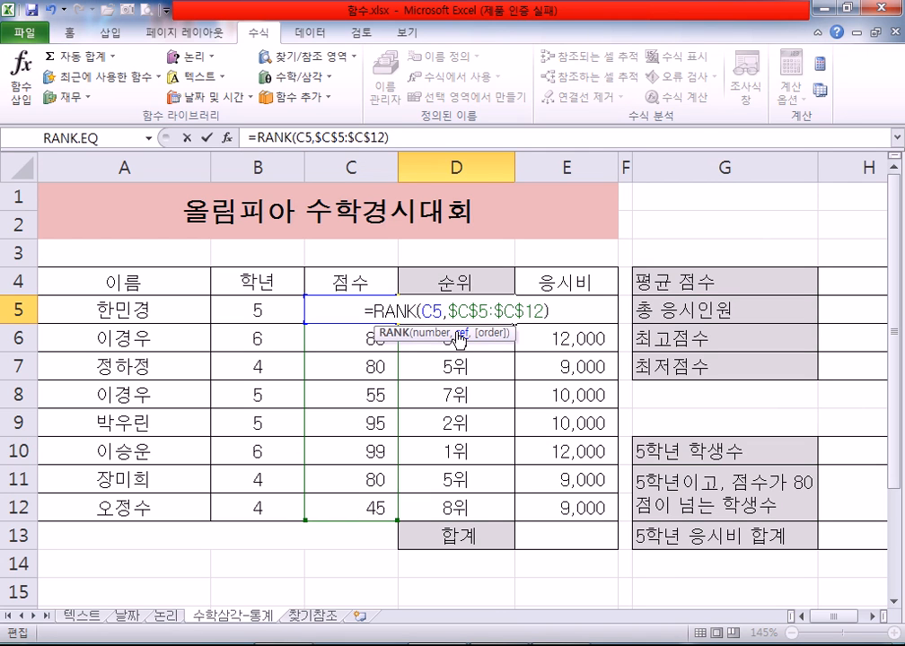
key(Escape)
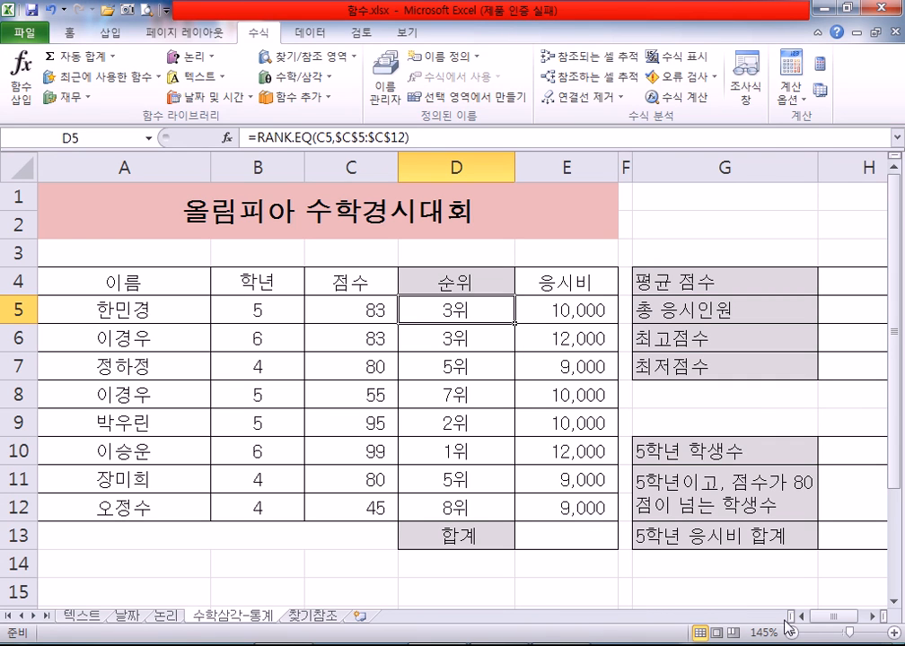
Select the 평균 점수 result cell H4 on the 수학삼각-통계 sheet.
drag(835, 626, 841, 622)
click(701, 289)
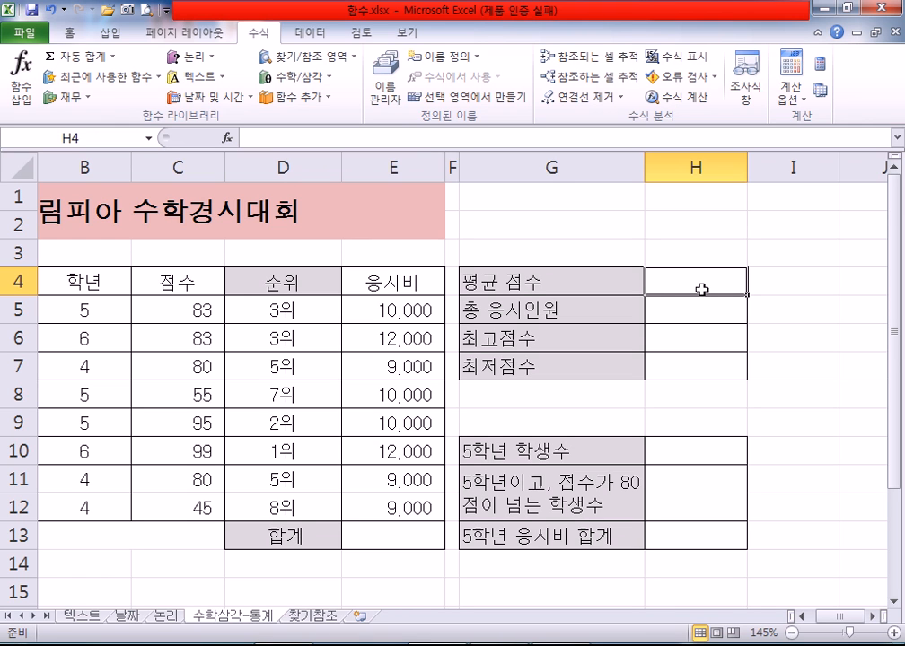
click(297, 618)
click(256, 617)
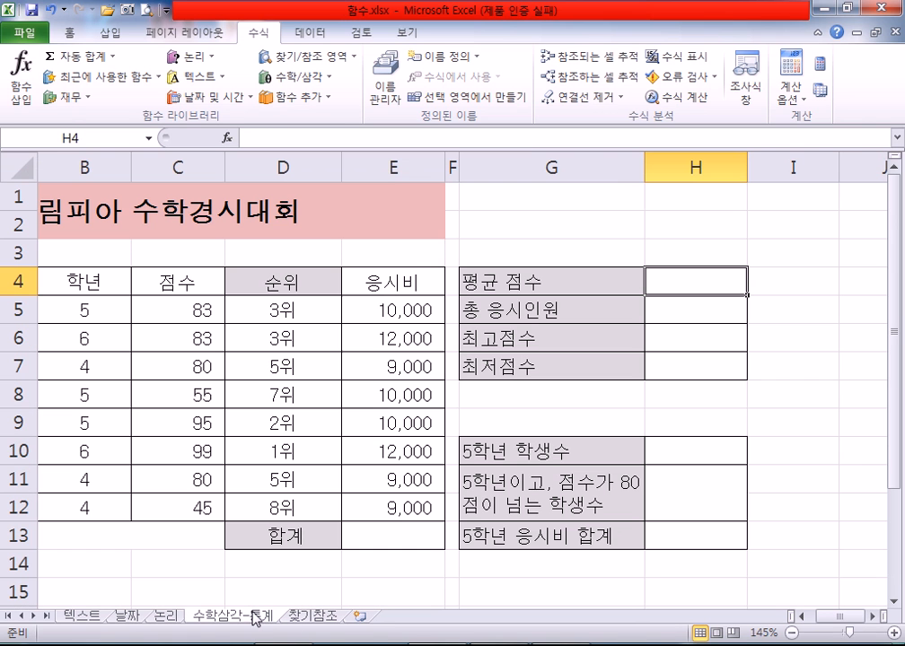